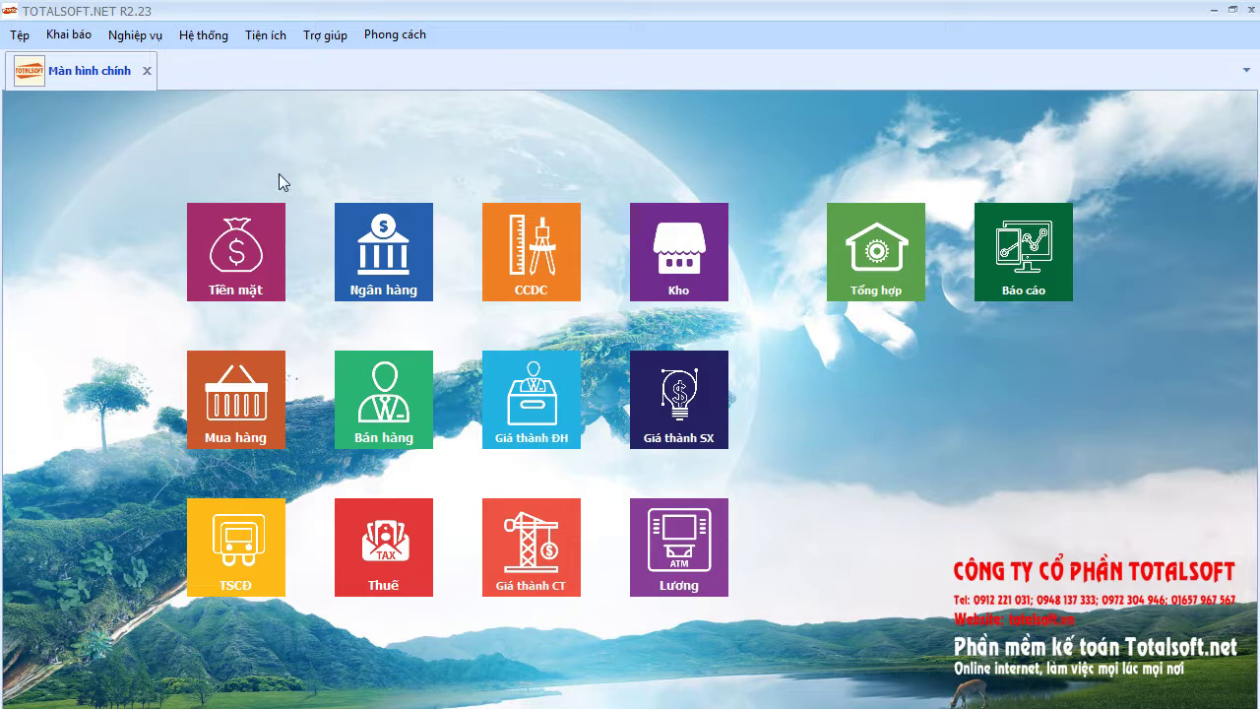
Open the transfer account list (Tài khoản kết chuyển)
click(209, 37)
mouse_move(268, 39)
mouse_move(69, 35)
mouse_move(95, 69)
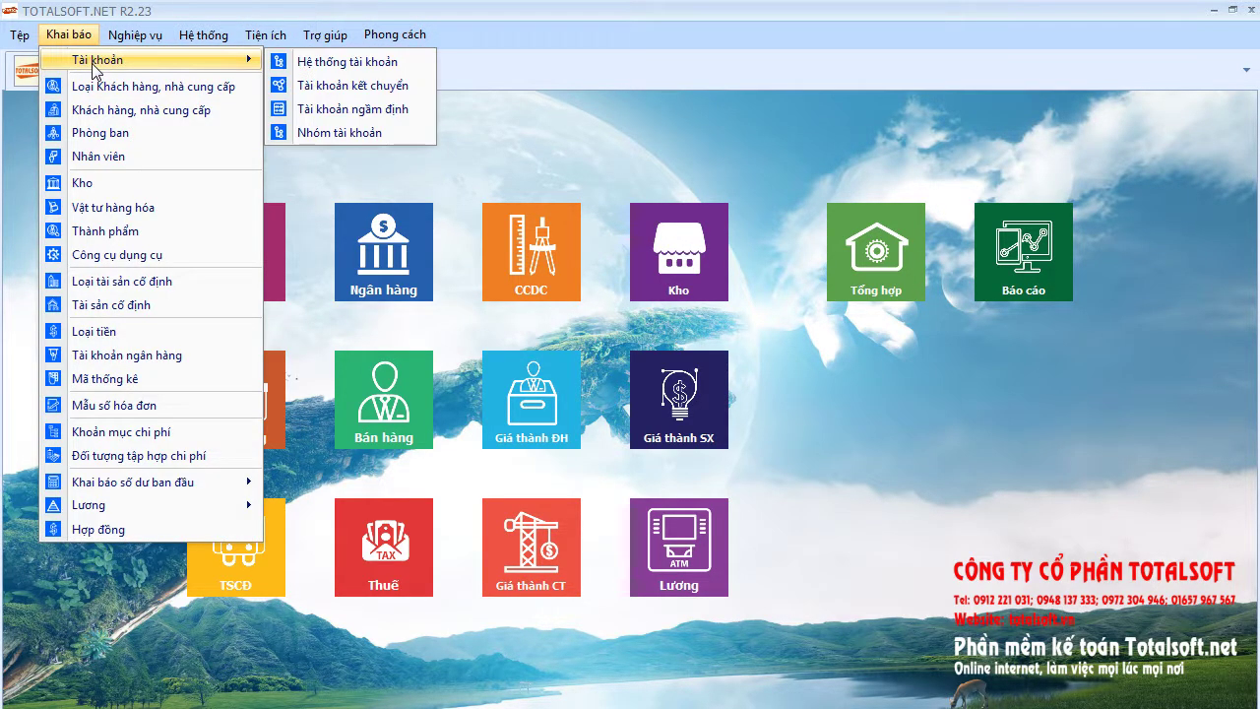
click(354, 86)
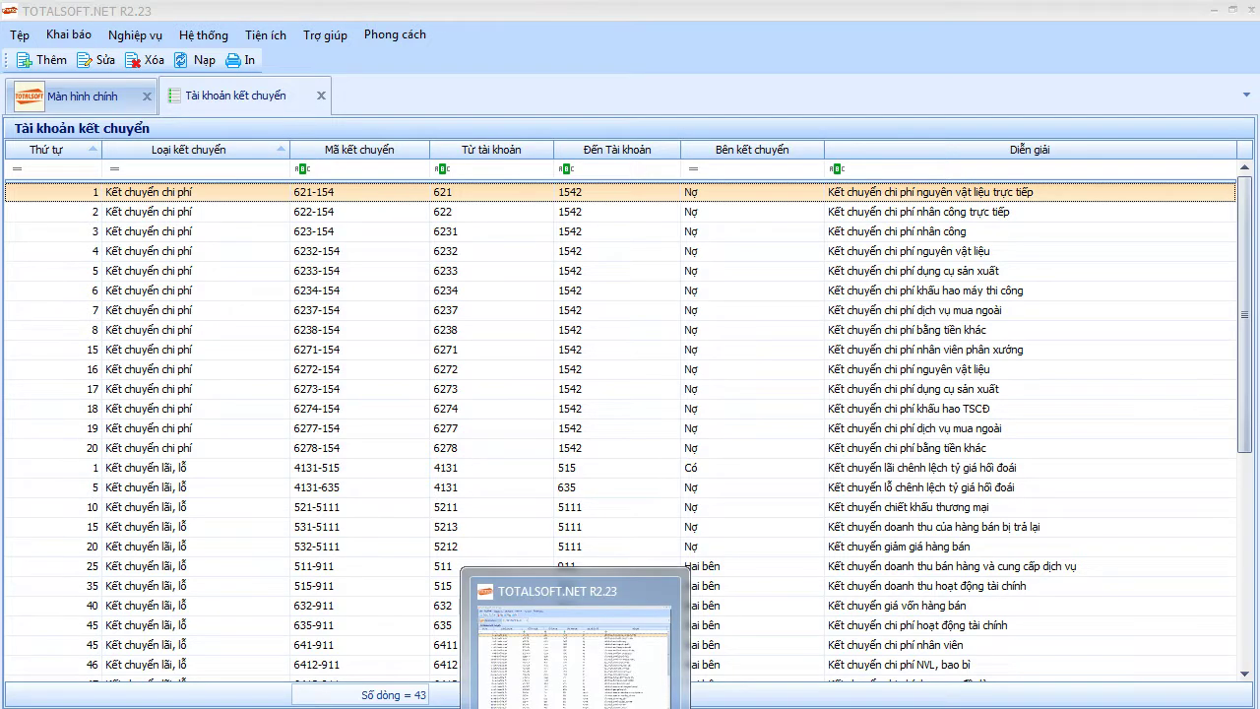
click(575, 706)
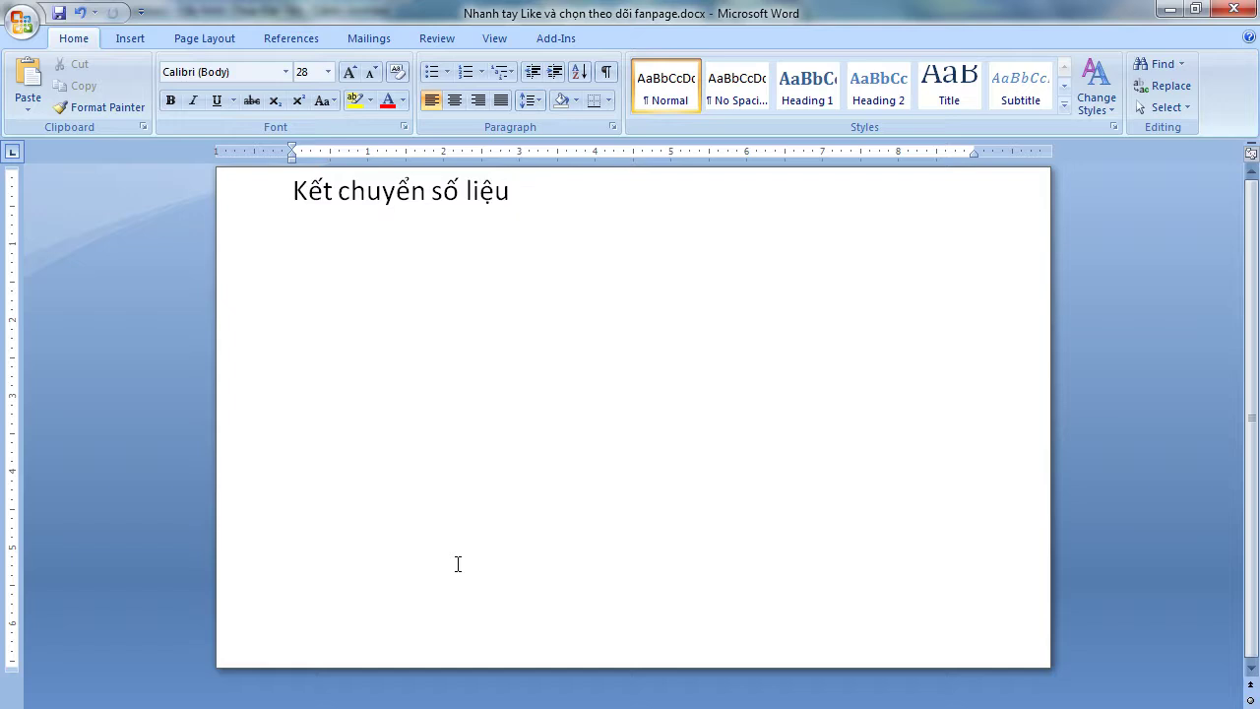
mouse_move(270, 707)
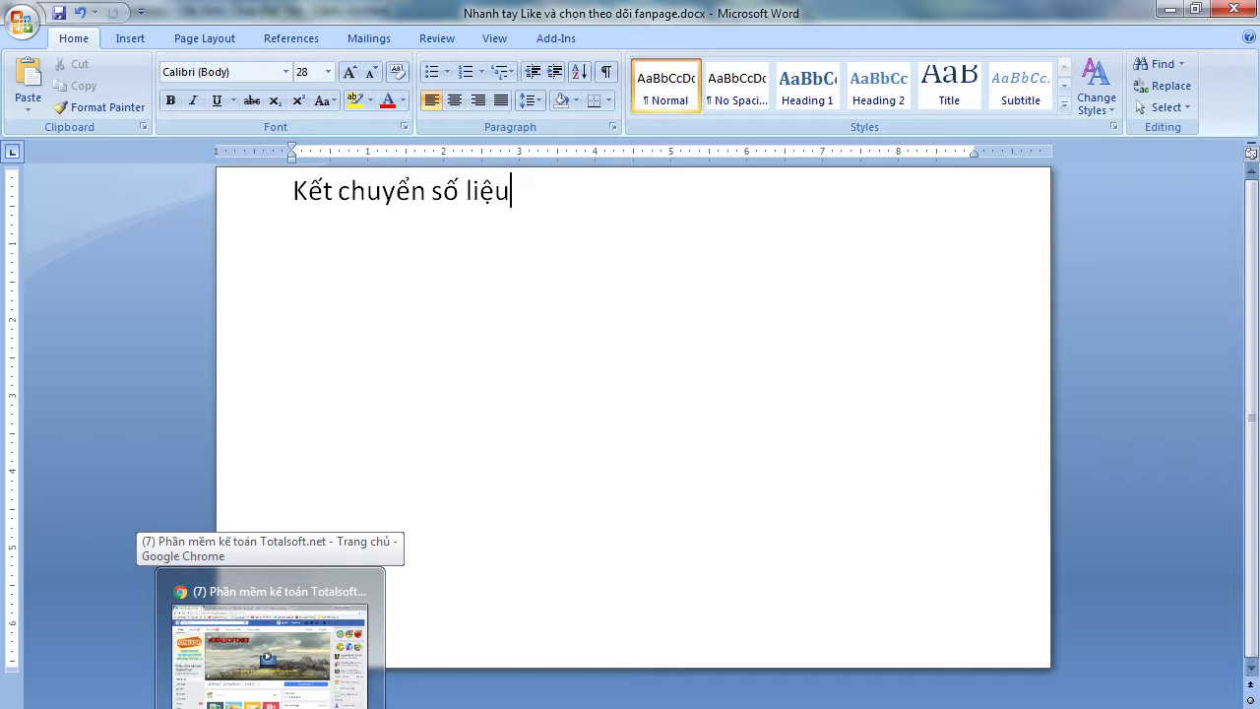
click(575, 650)
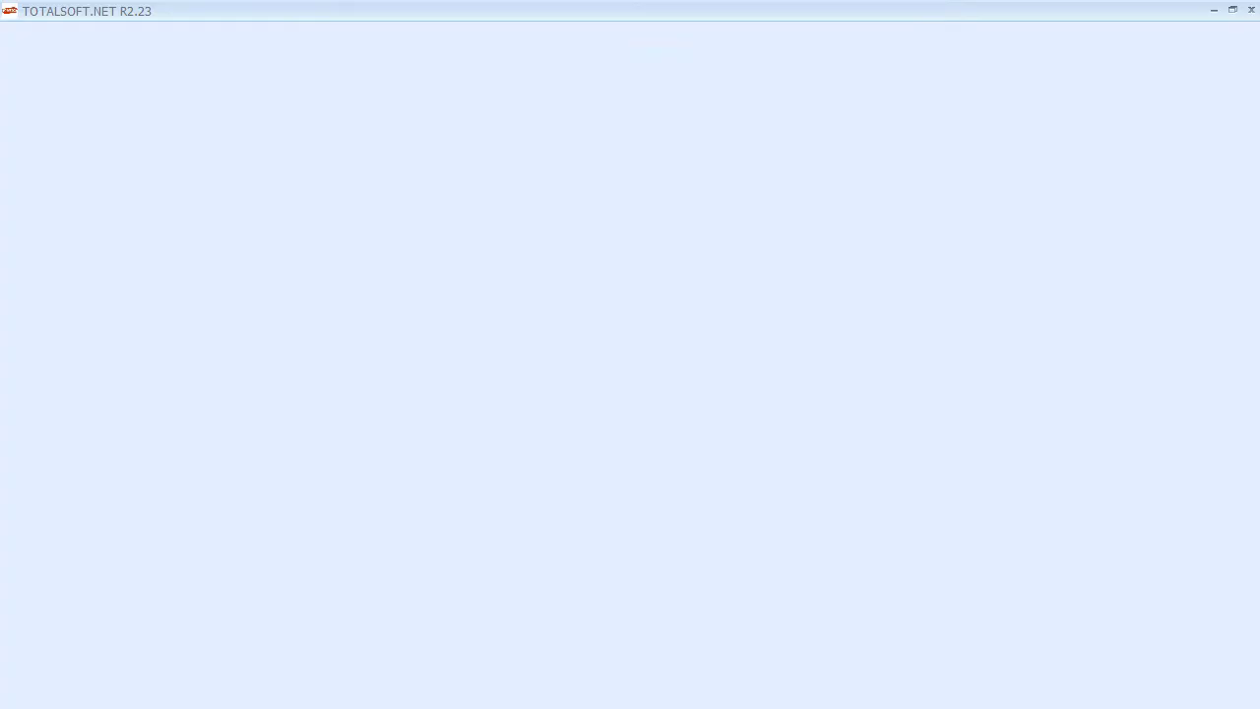
Open the chart of accounts (Hệ thống tài khoản) and examine sub-accounts 1541 and 1542 under account 154
click(69, 34)
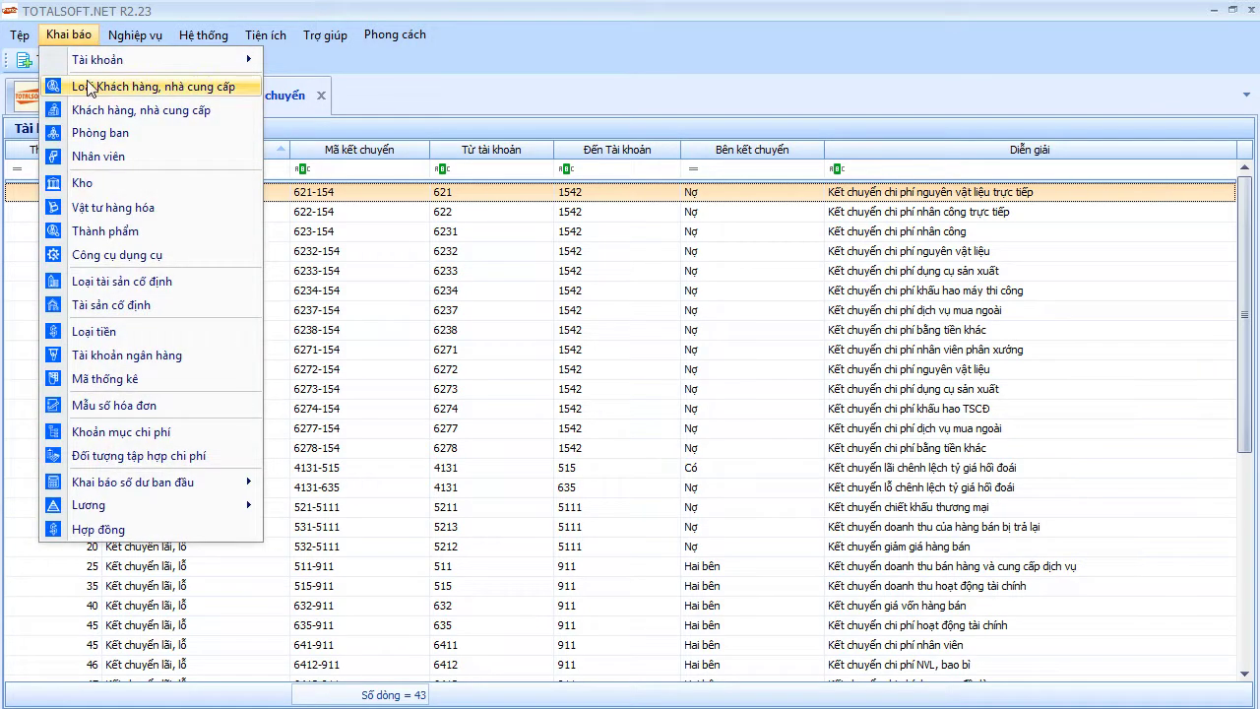
click(321, 60)
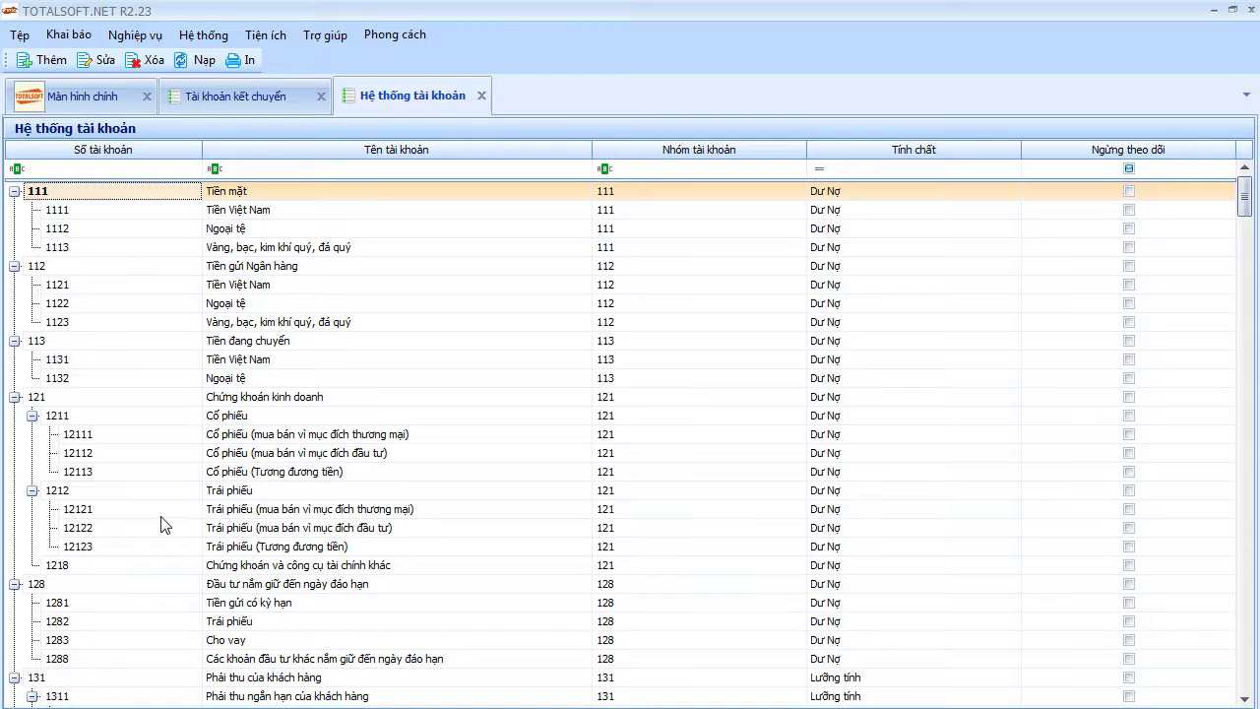
scroll(179, 528, down, 9)
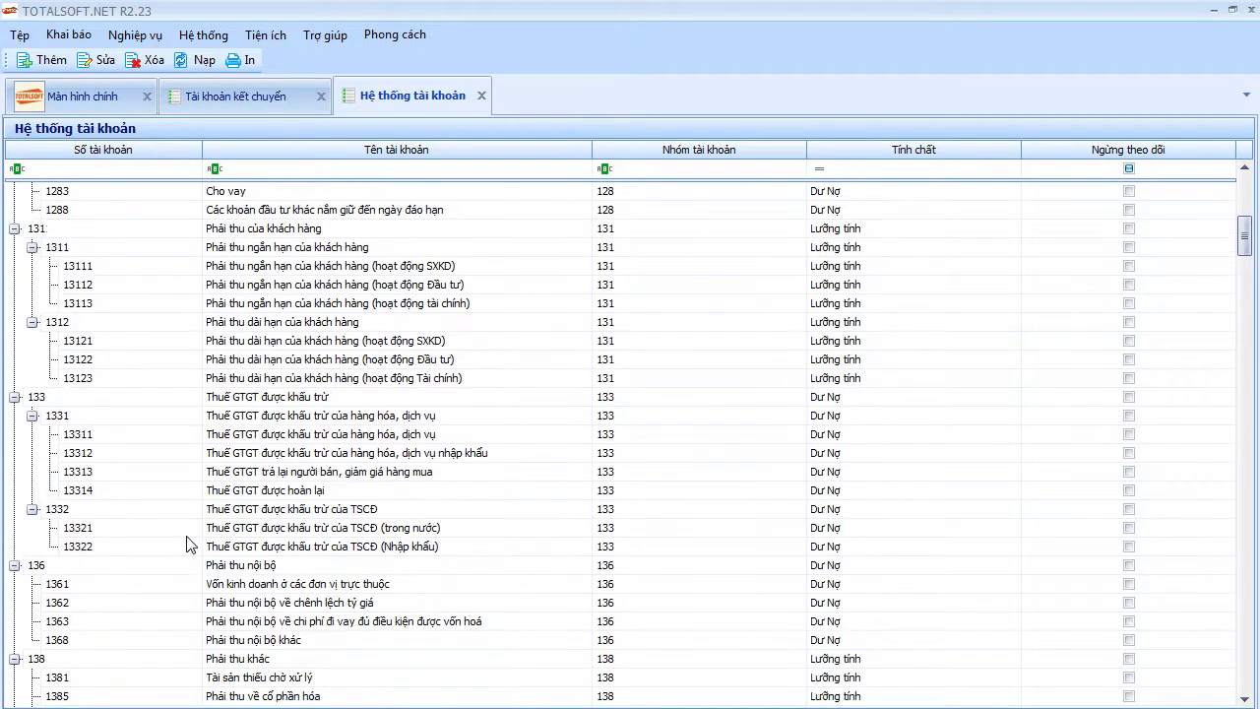
scroll(179, 534, down, 8)
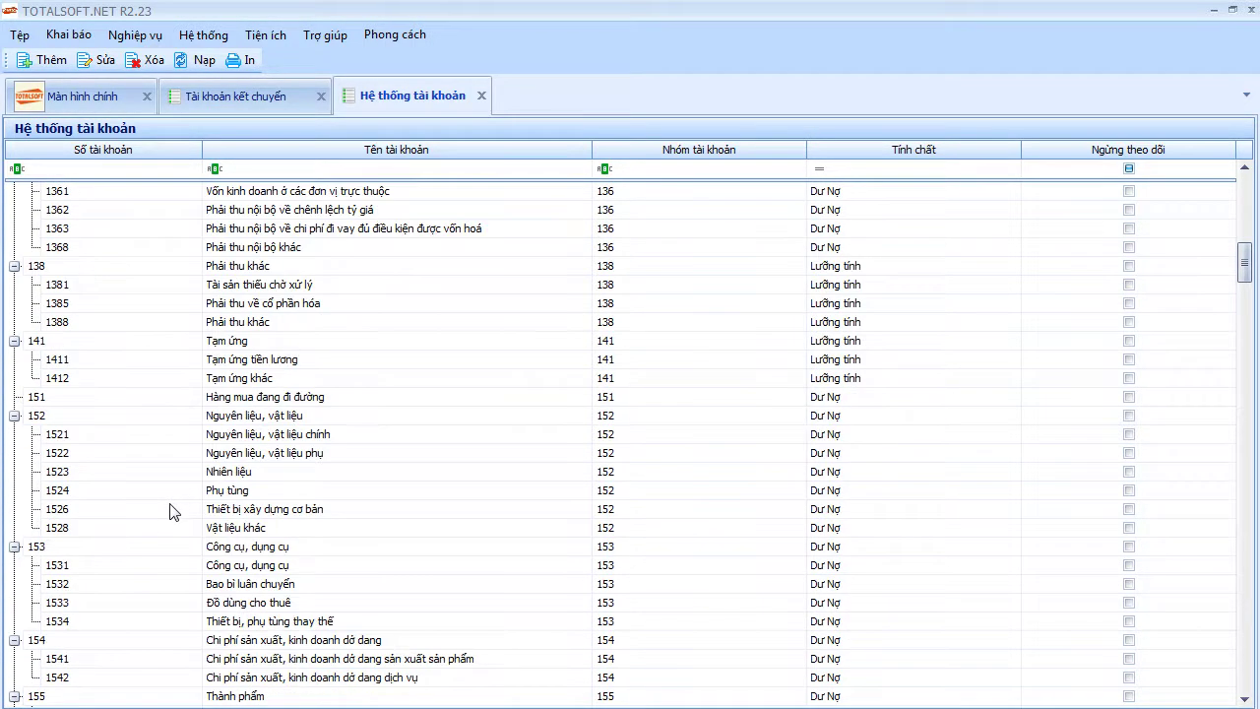
scroll(170, 511, down, 1)
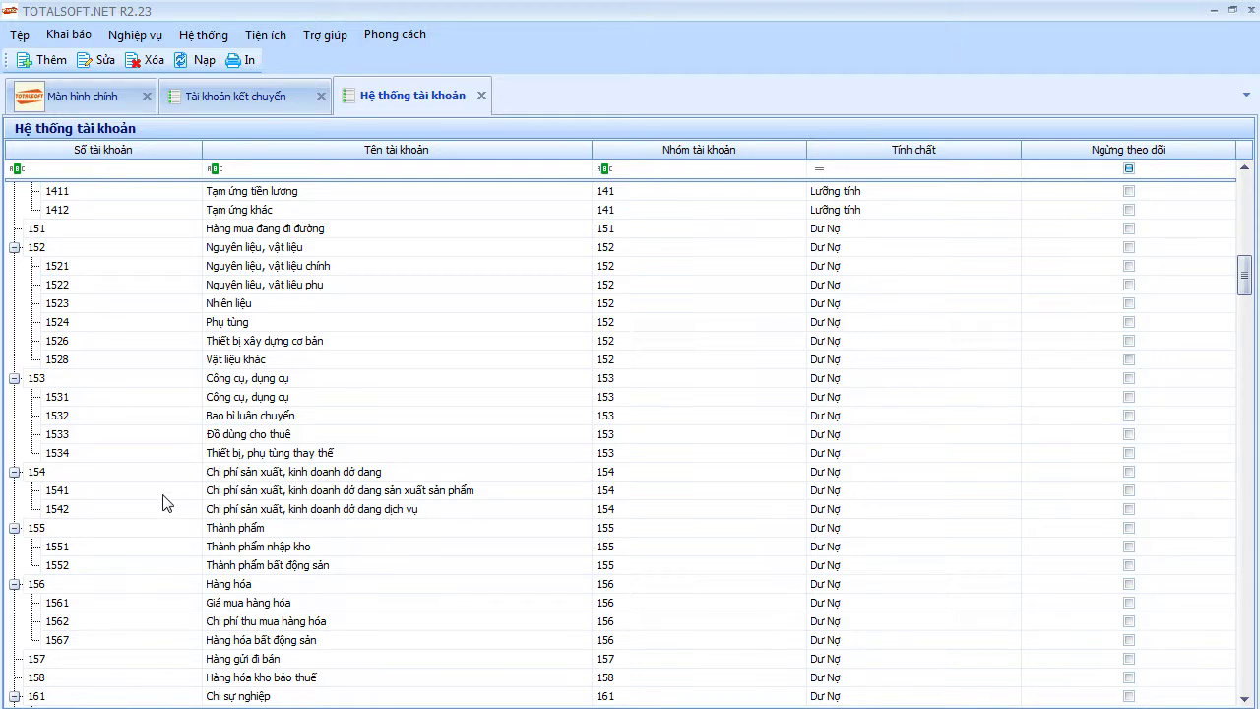
click(154, 491)
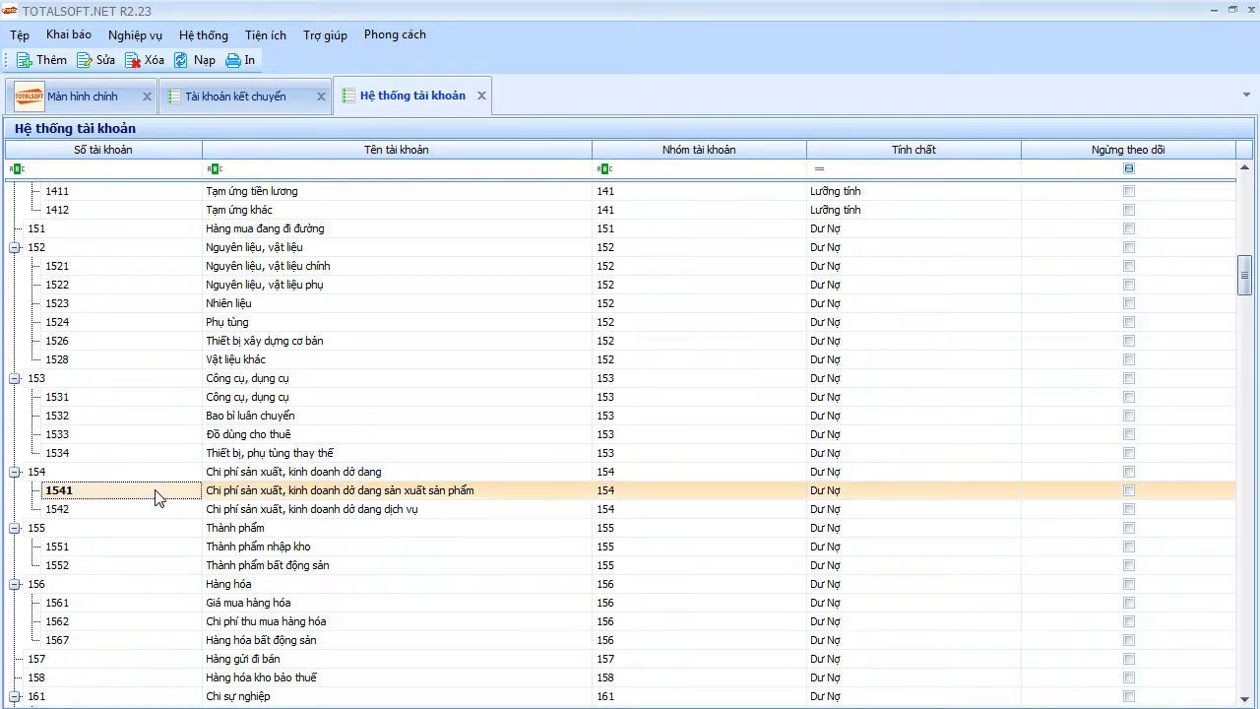
click(292, 491)
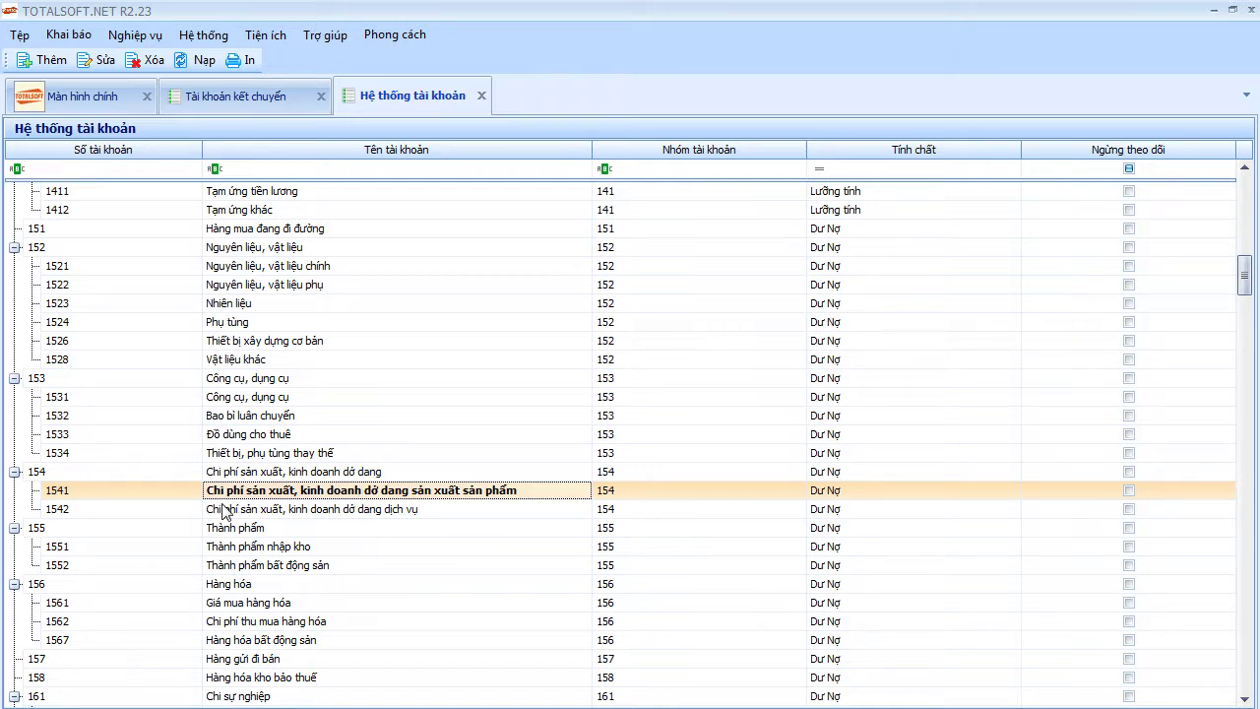
click(309, 512)
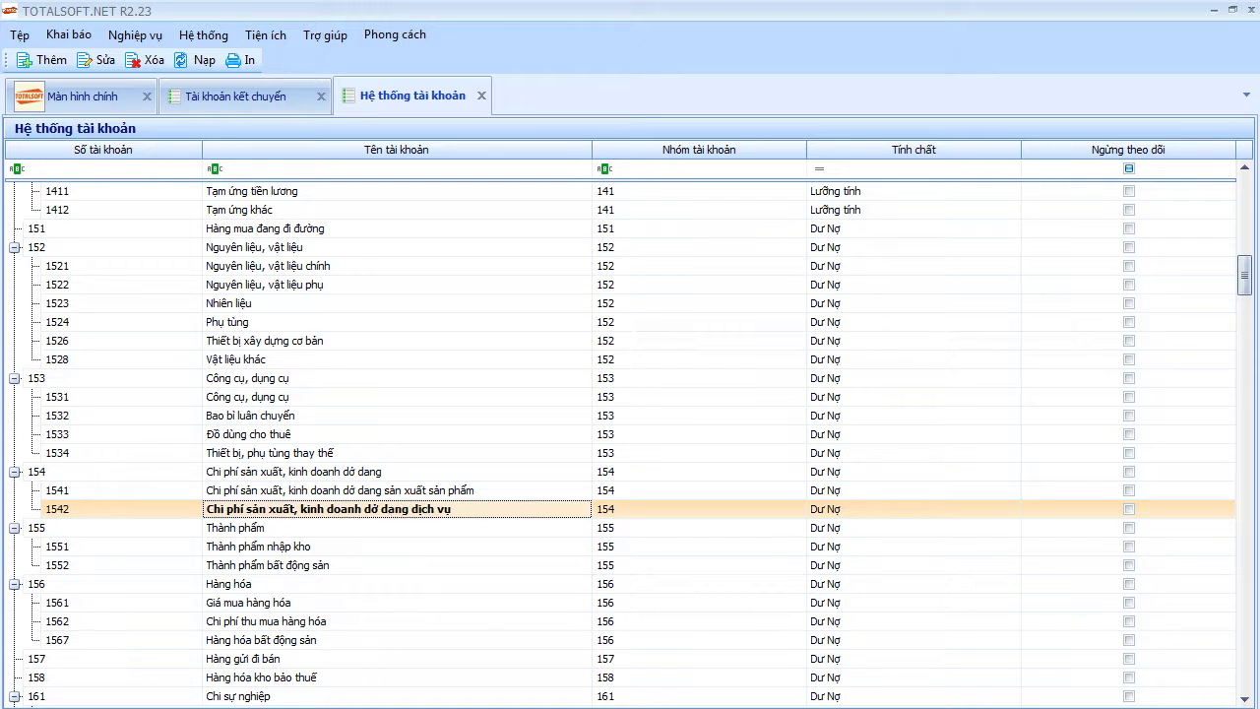
Compare the transfer account list with the chart of accounts, filtering the chart by account number 621
mouse_move(575, 708)
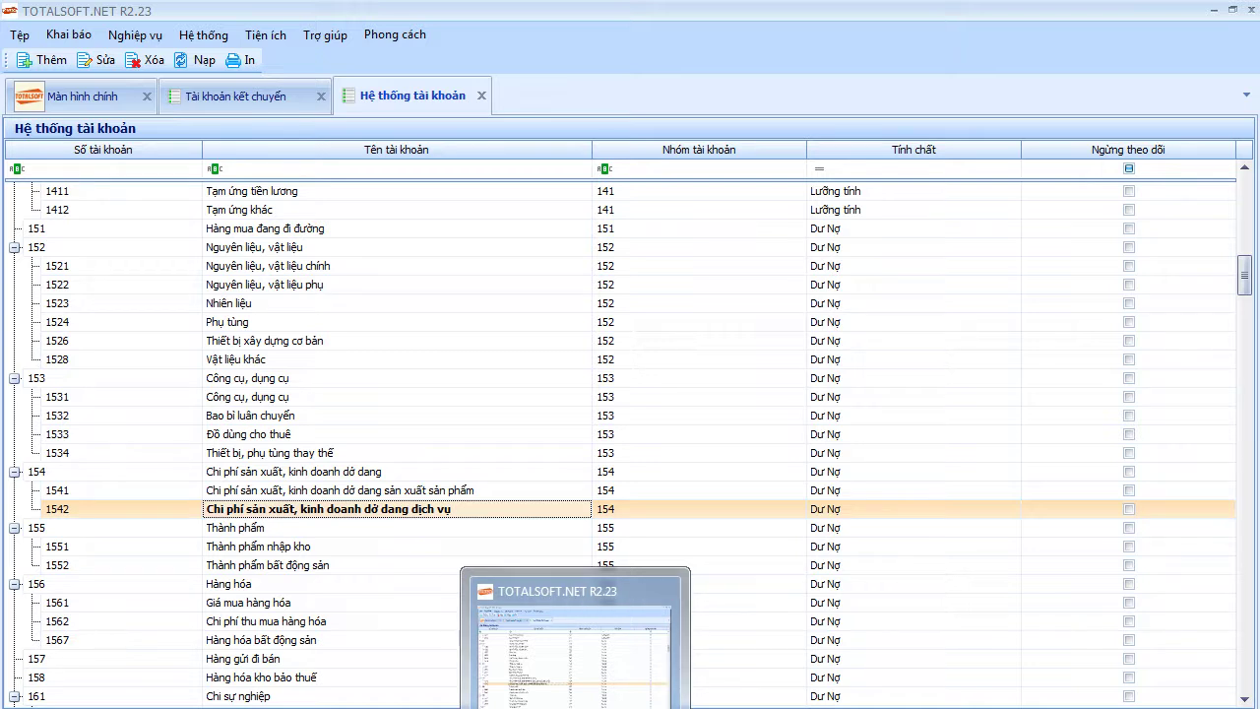
click(226, 102)
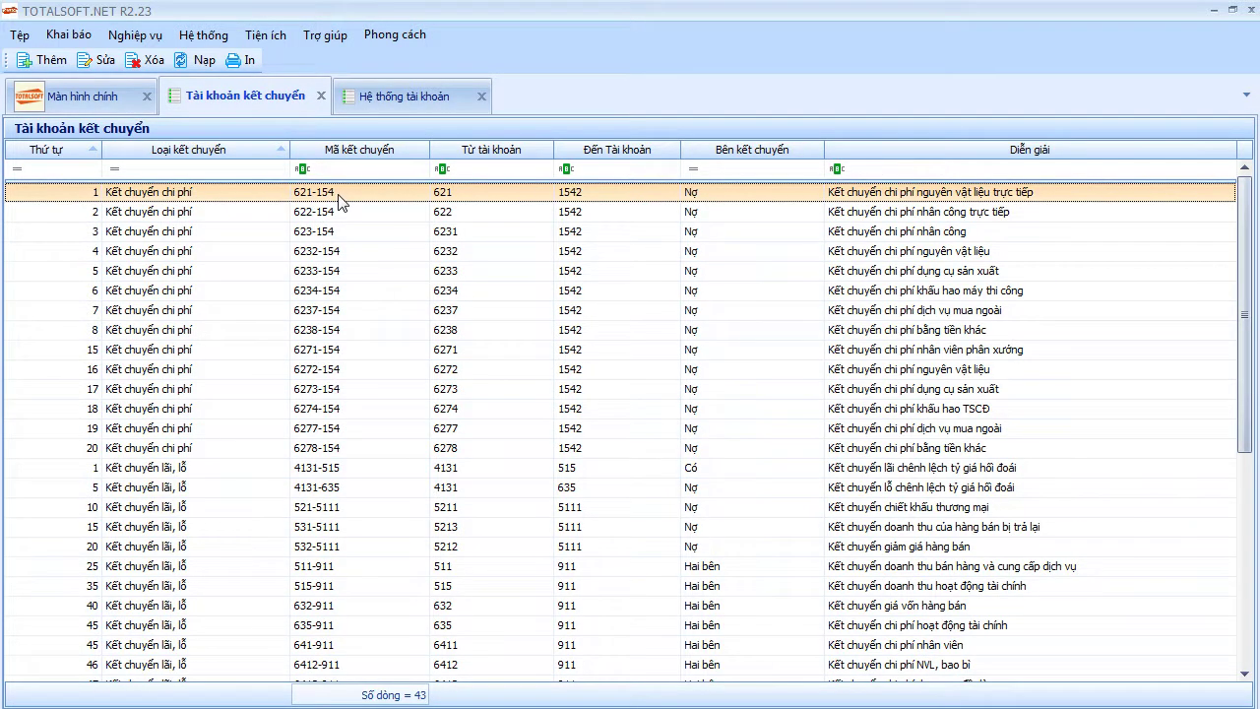
click(394, 99)
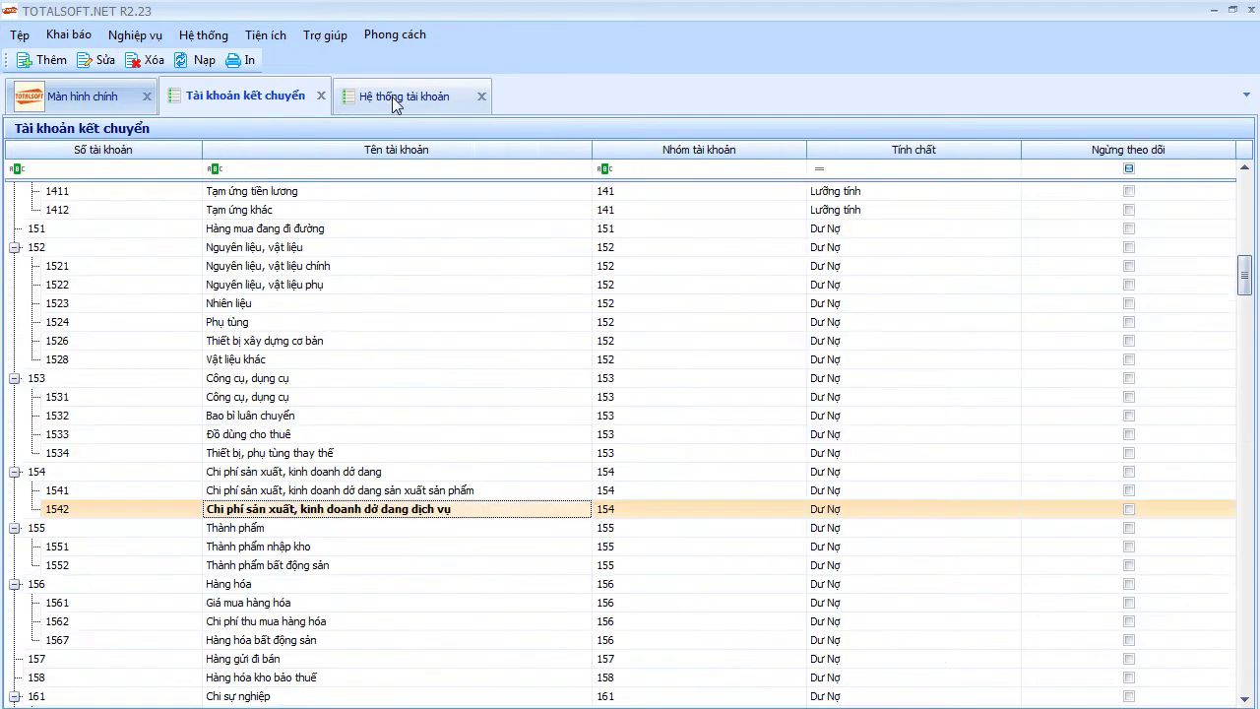
click(140, 169)
text(62)
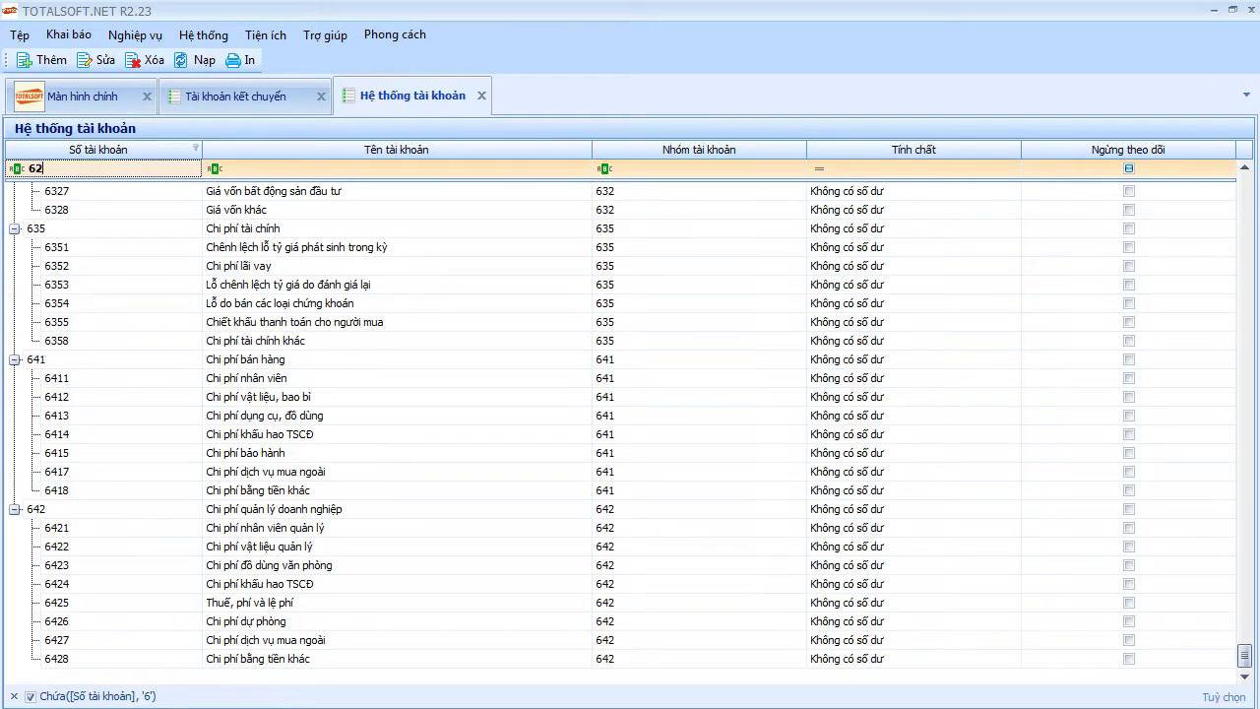
text(1)
click(115, 196)
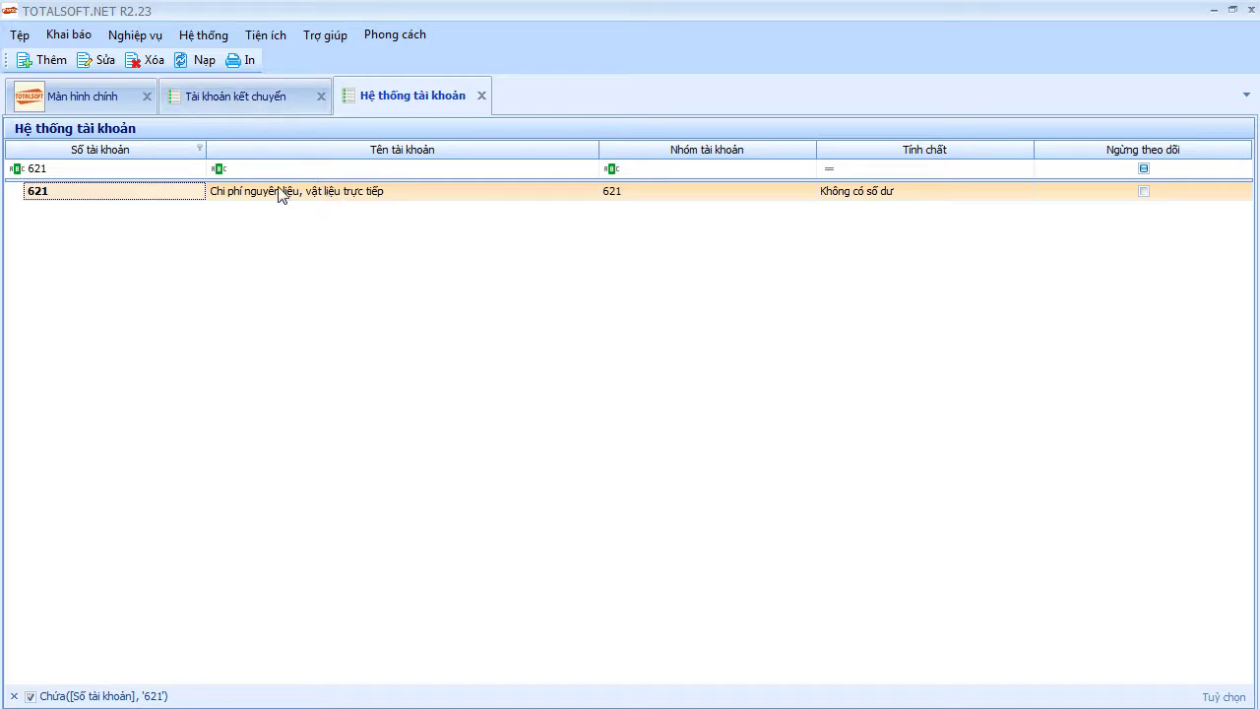
Review the source account, destination account and transfer type options of transfer entry 621-154, leaving the entry unchanged
click(295, 95)
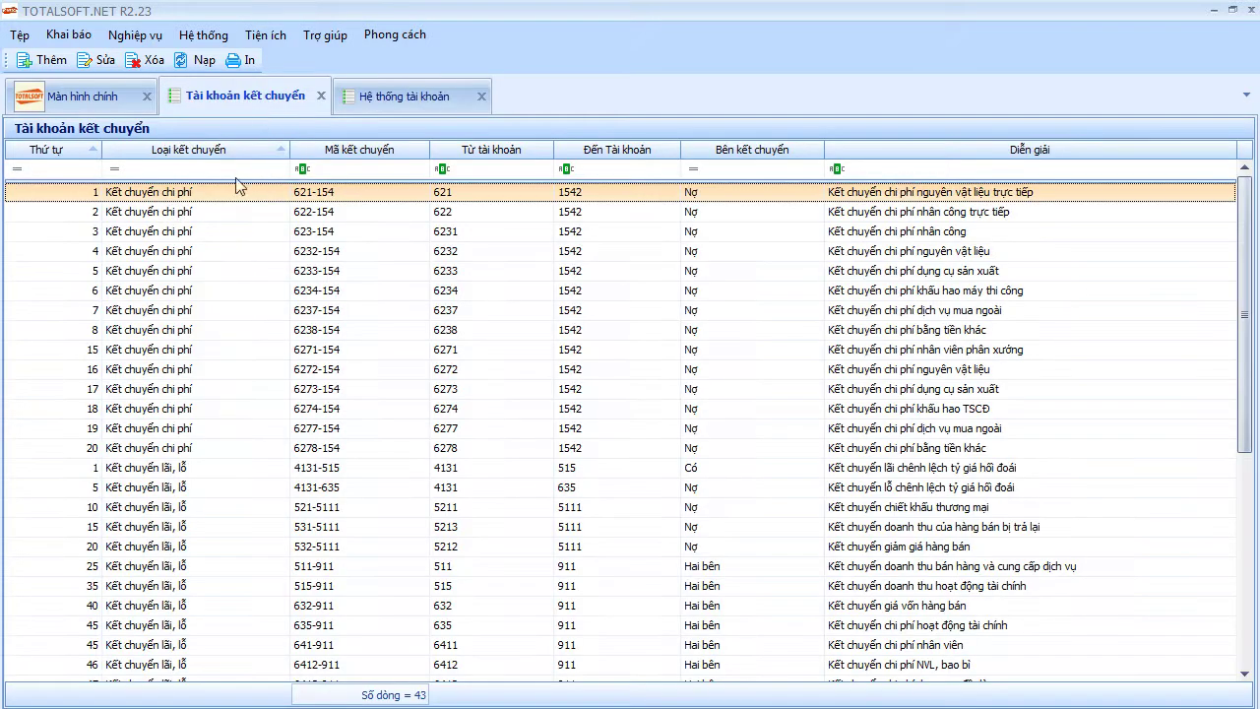
double_click(369, 201)
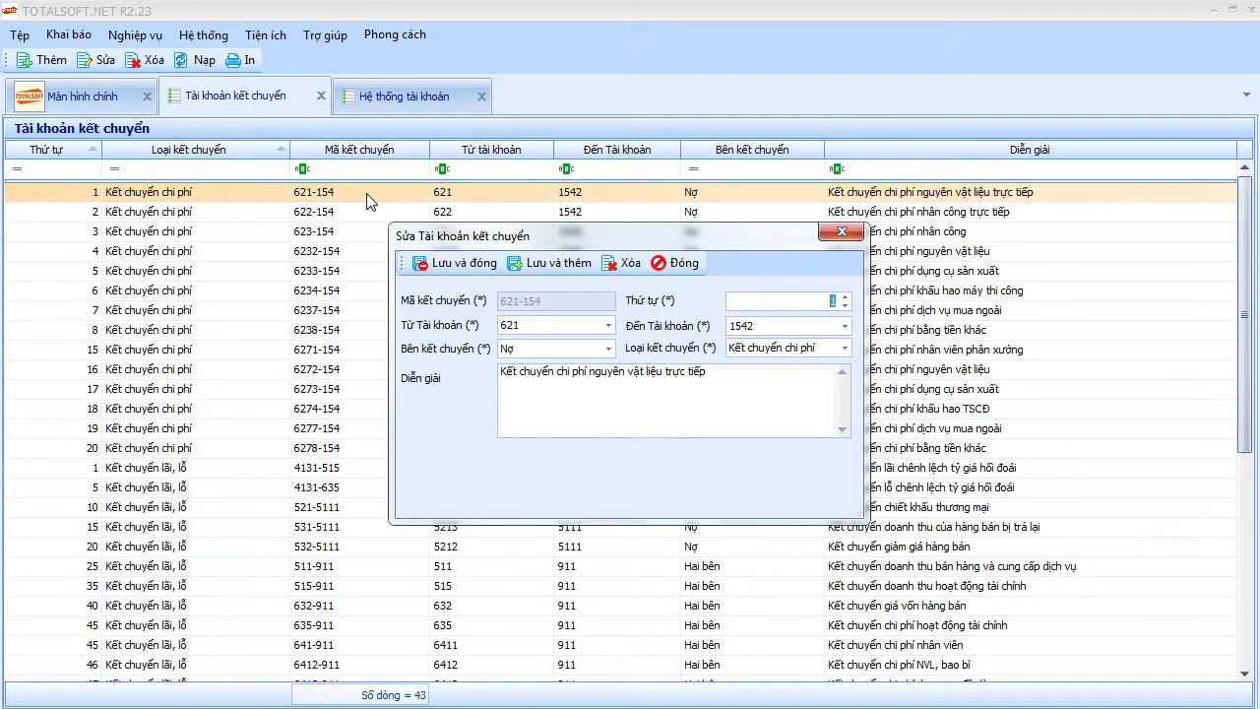
double_click(529, 324)
double_click(756, 325)
click(754, 351)
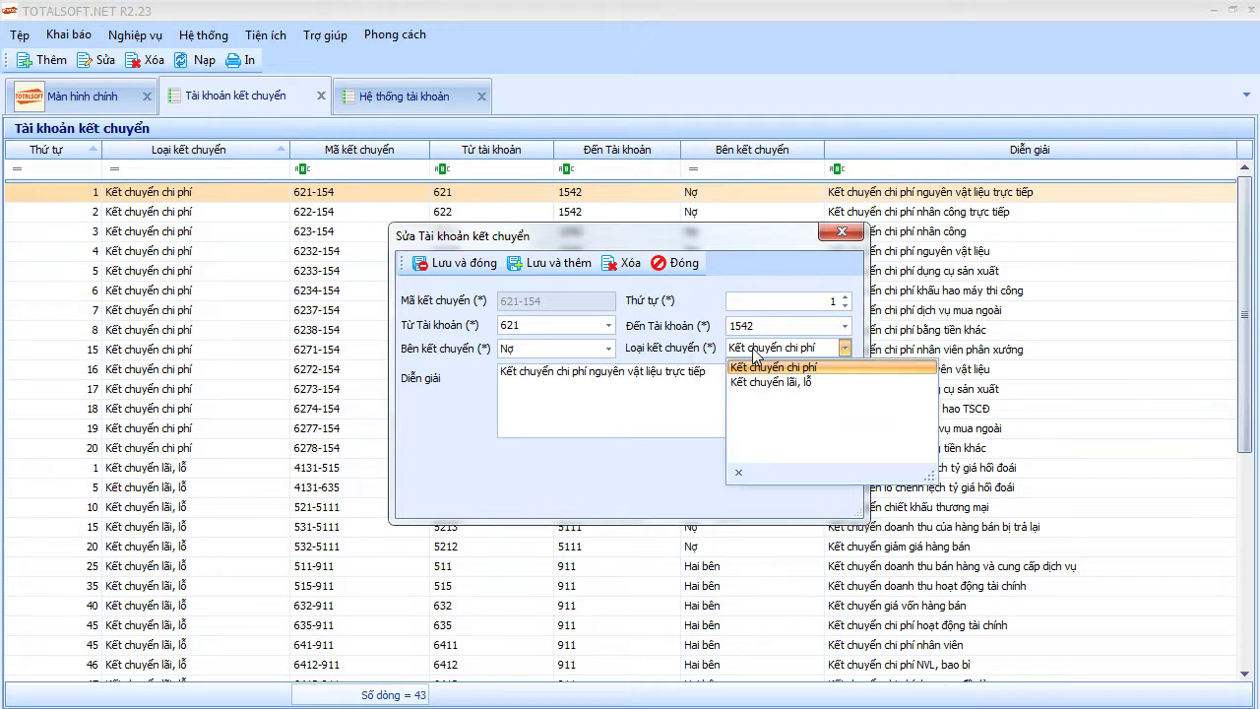
click(694, 345)
click(689, 263)
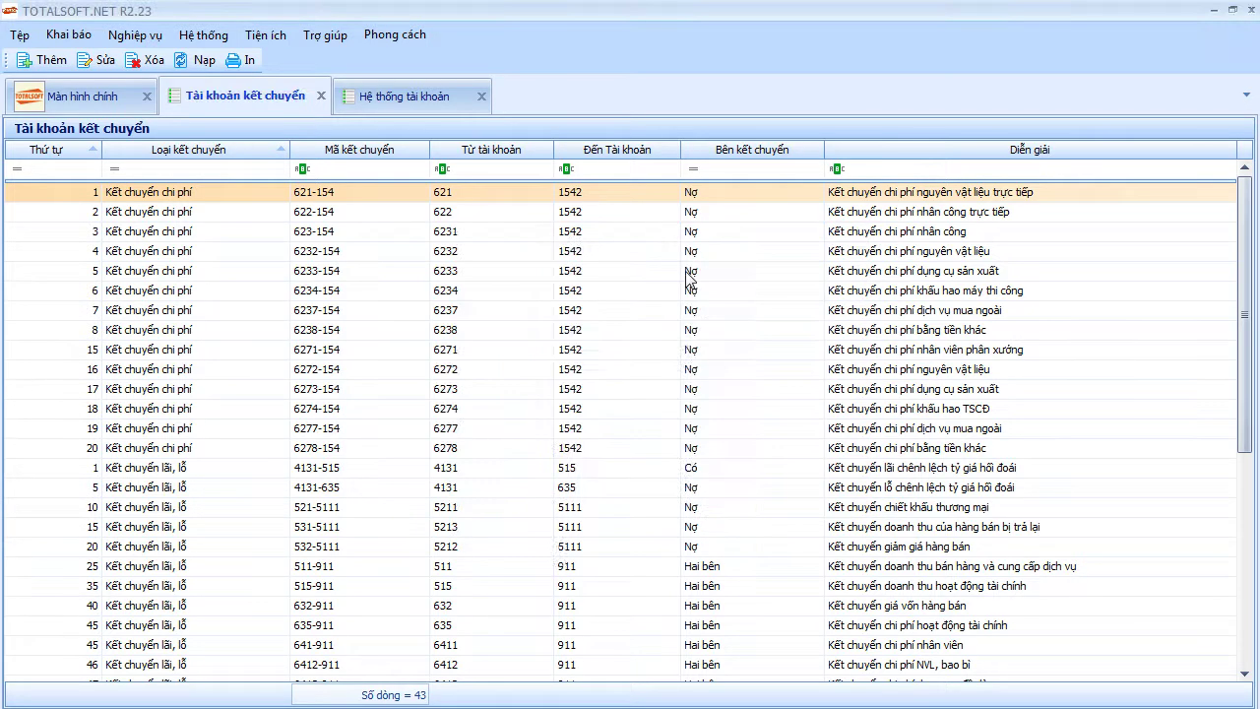
Highlight the cost transfer entries from 621-154 through 6278-154, and close the transfer account list and chart of accounts
click(520, 448)
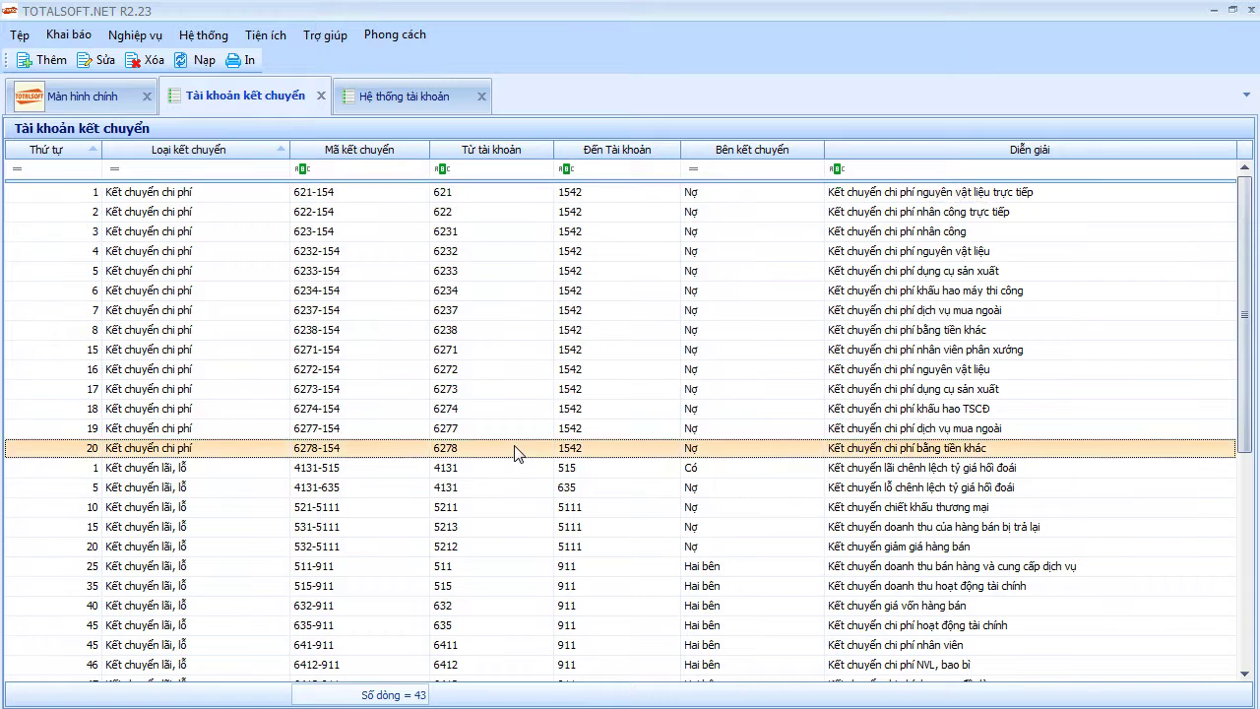
click(495, 195)
shift+click(474, 453)
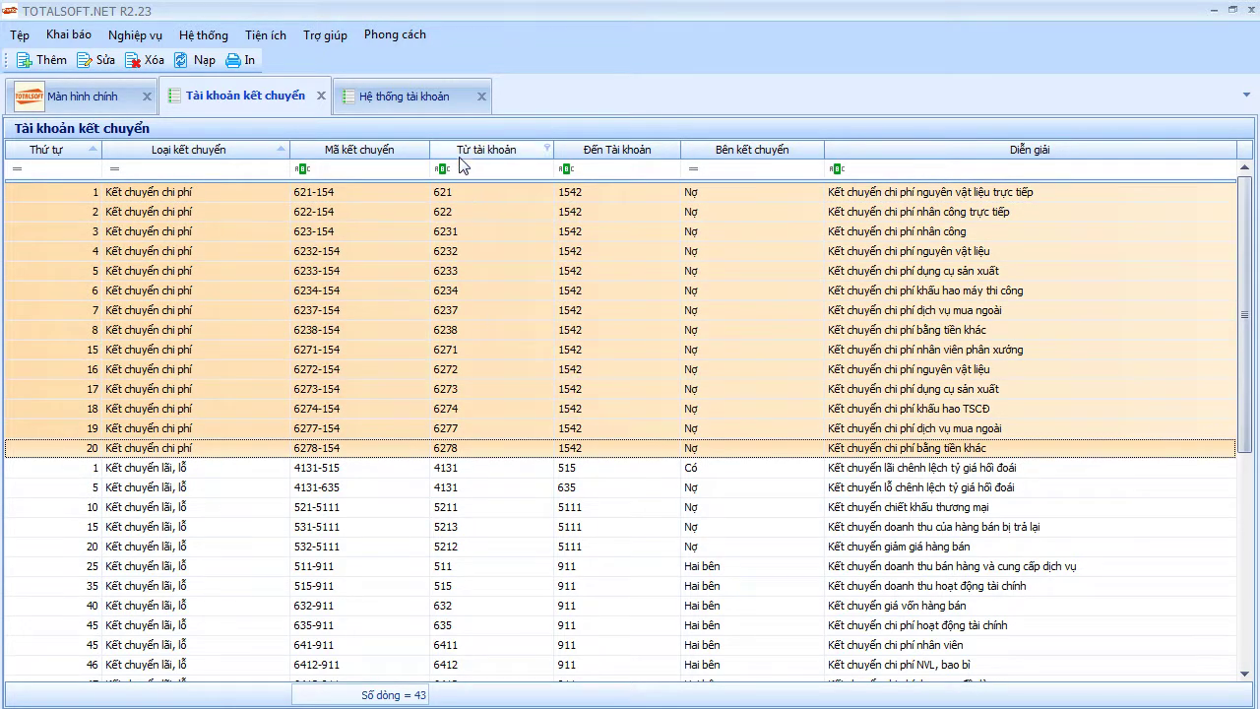
click(481, 95)
click(321, 95)
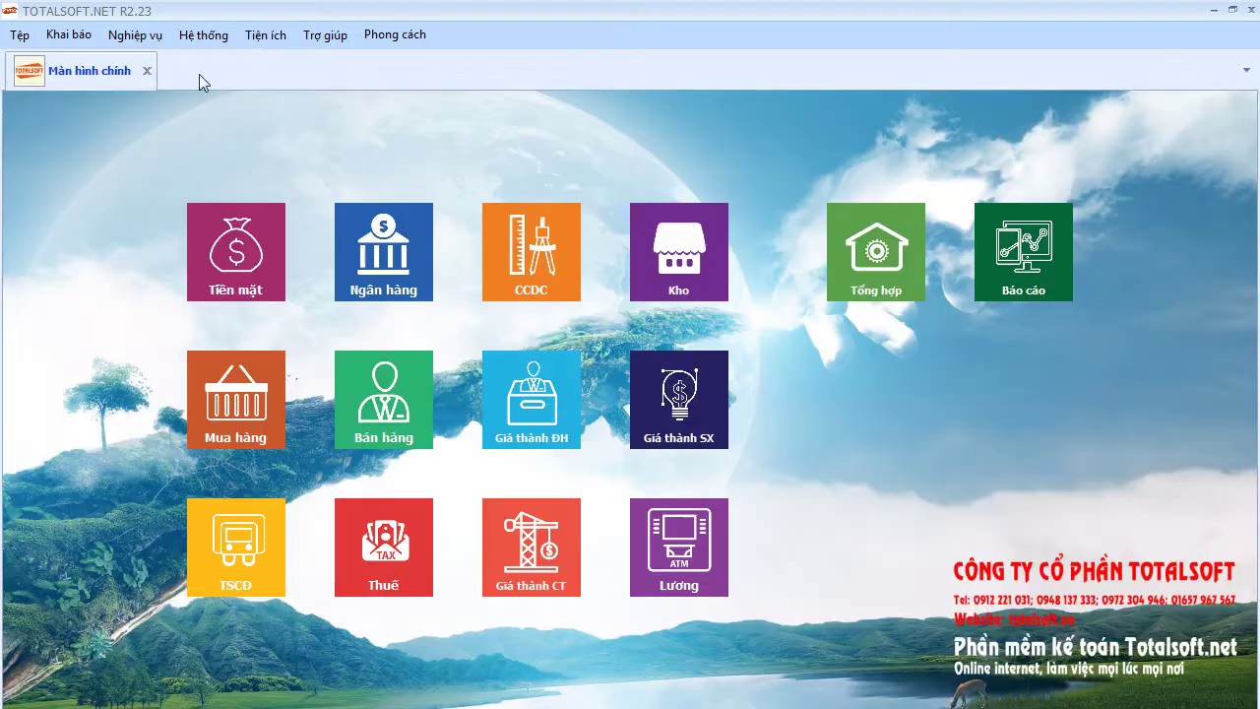
View the cost transfer list (Kết chuyển chi phí) for construction project costing and close it
click(135, 34)
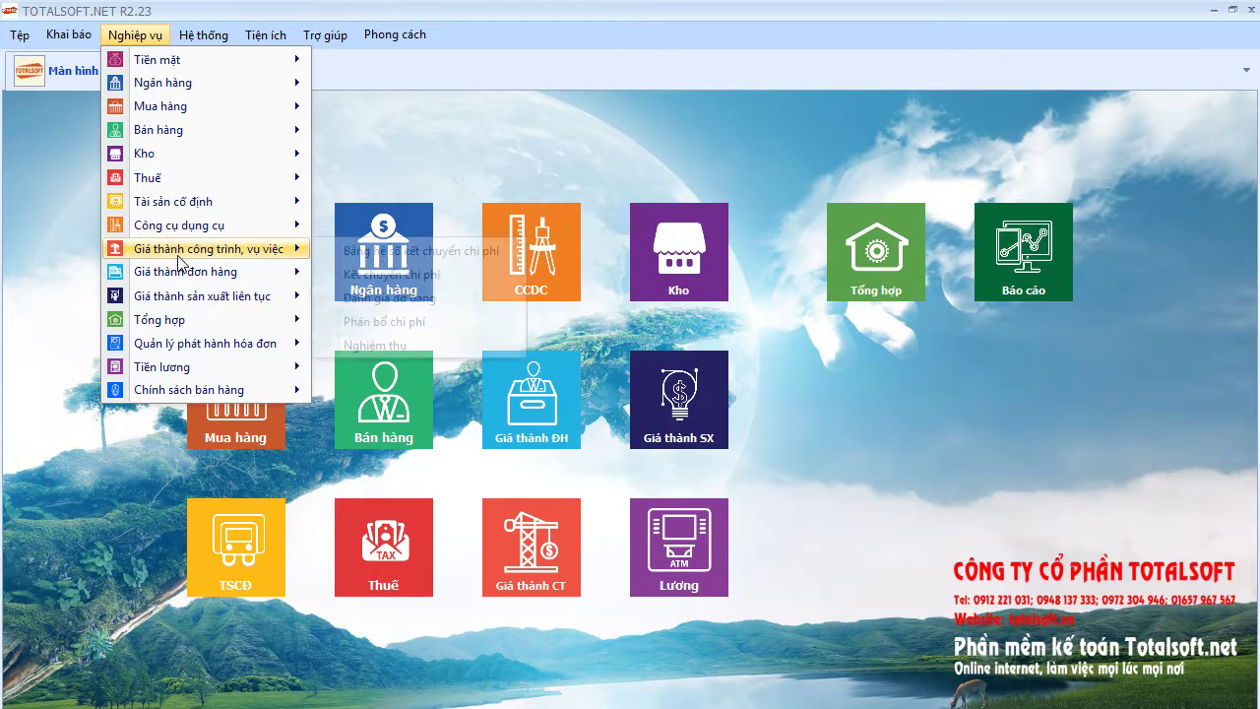
mouse_move(212, 248)
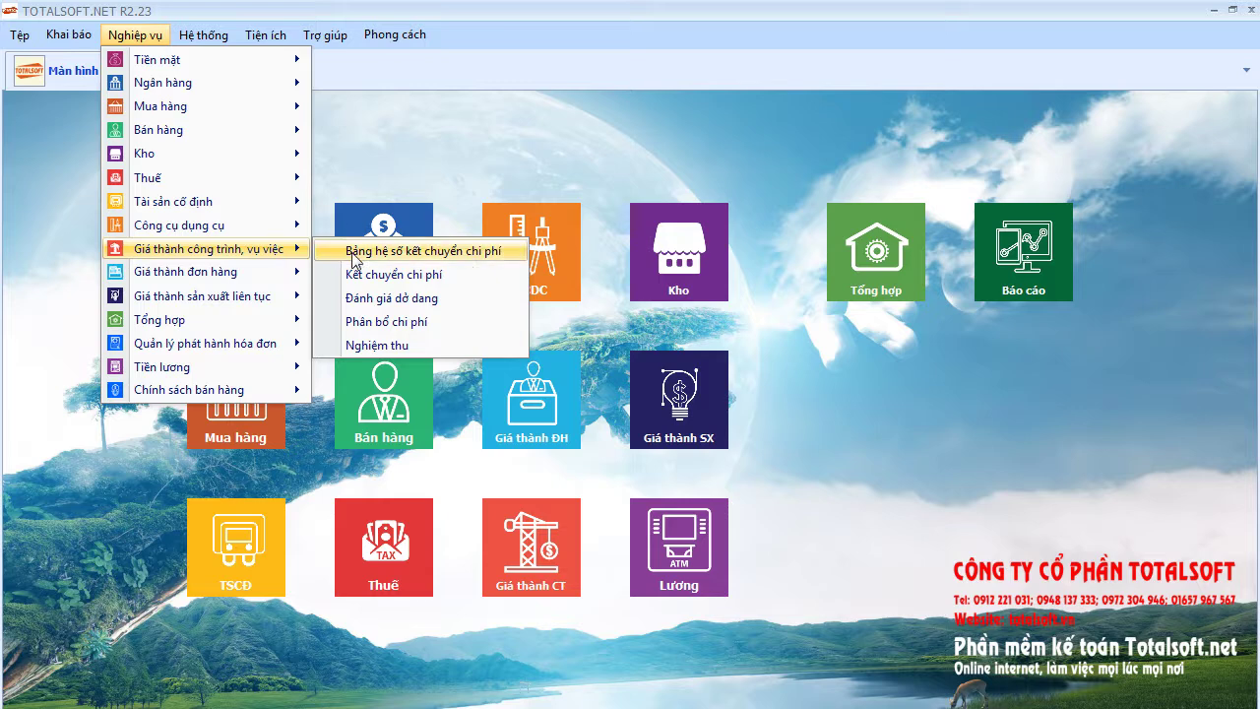
click(404, 280)
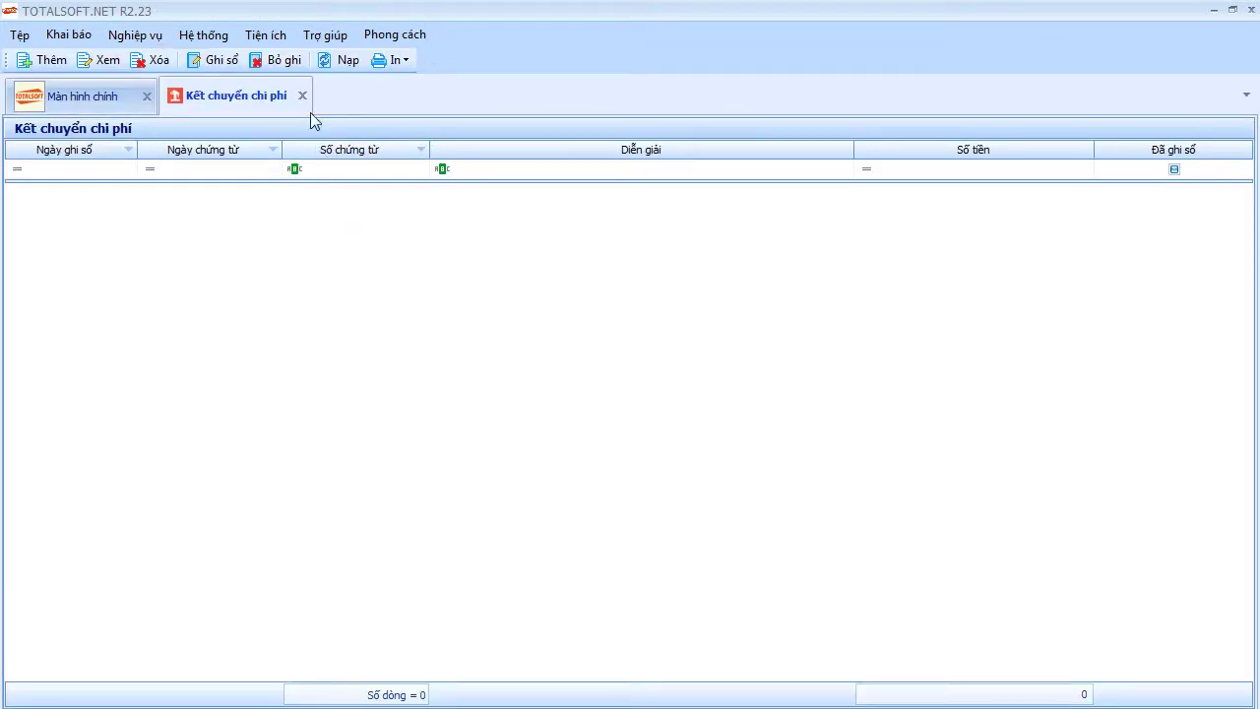
click(303, 95)
Set the posting and document dates of warehouse issue voucher PX00004 to 31/01/2017, and save and close the voucher
click(696, 271)
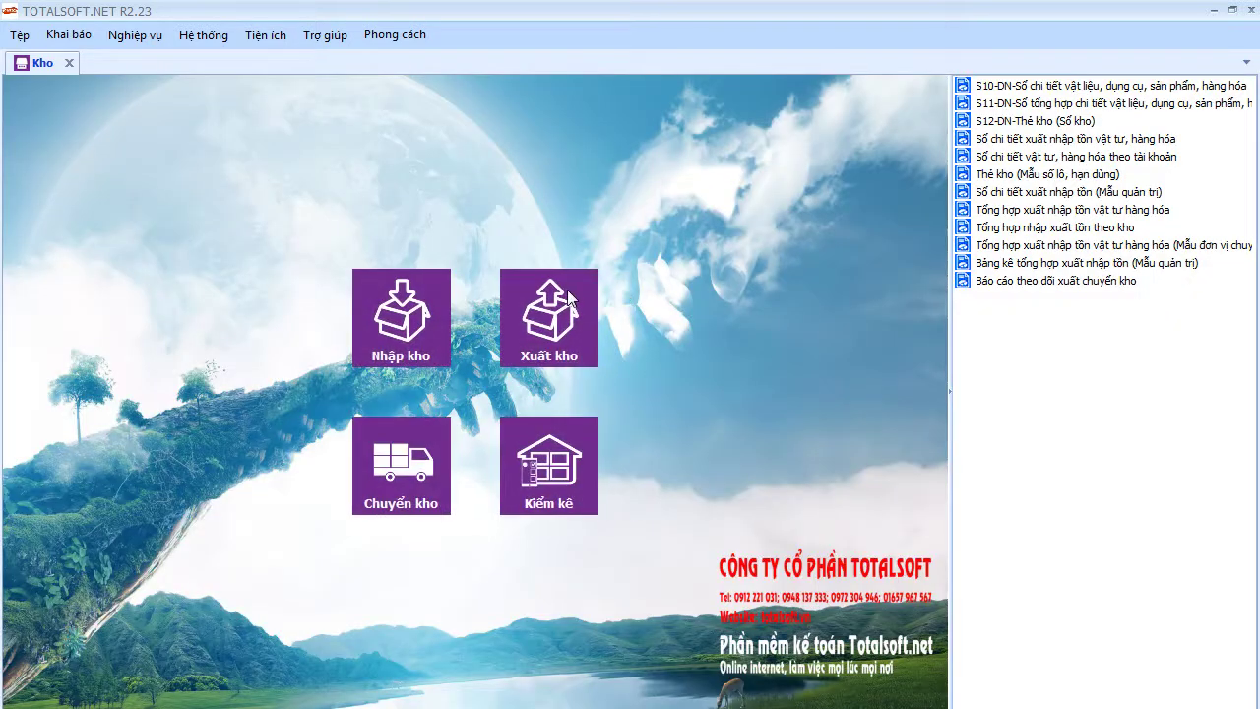
click(562, 303)
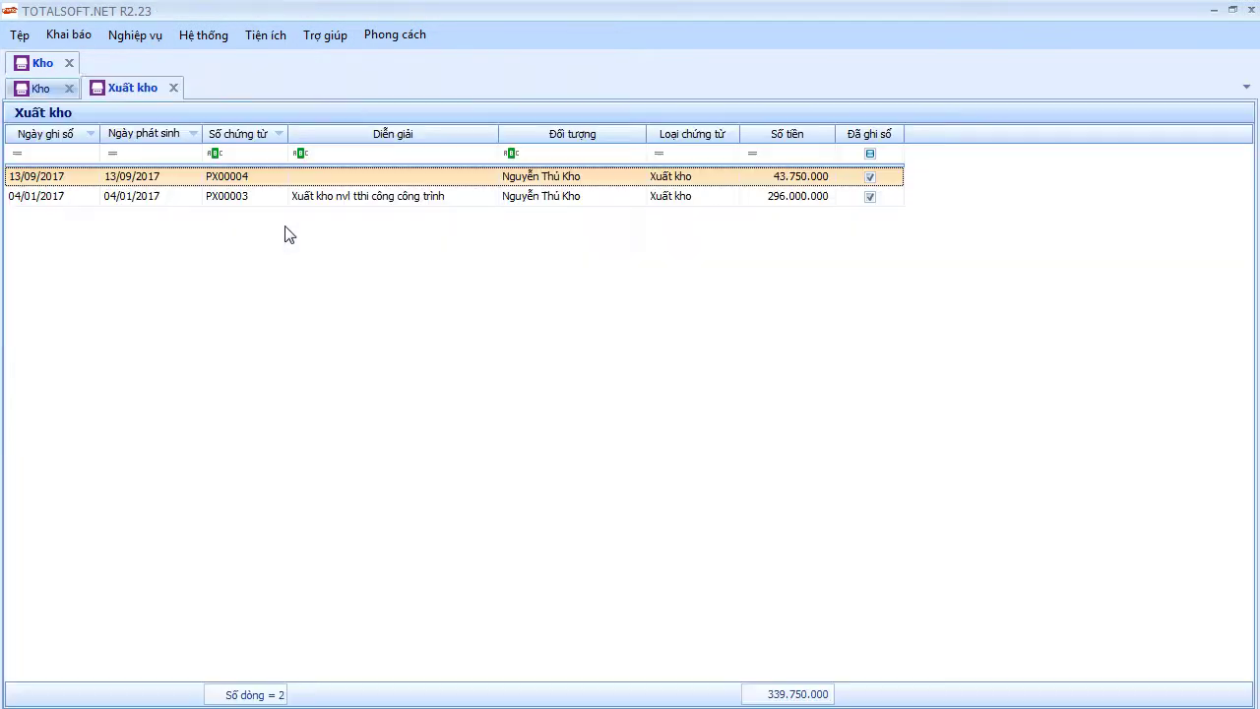
double_click(192, 177)
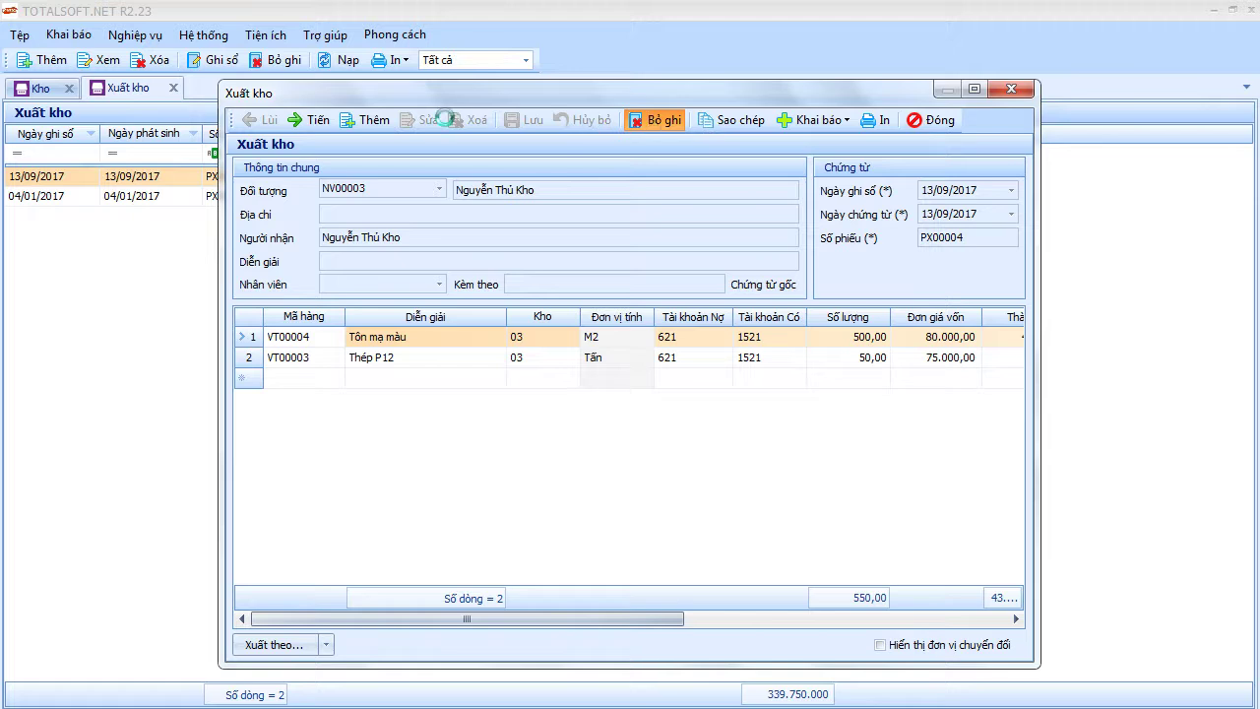
click(429, 119)
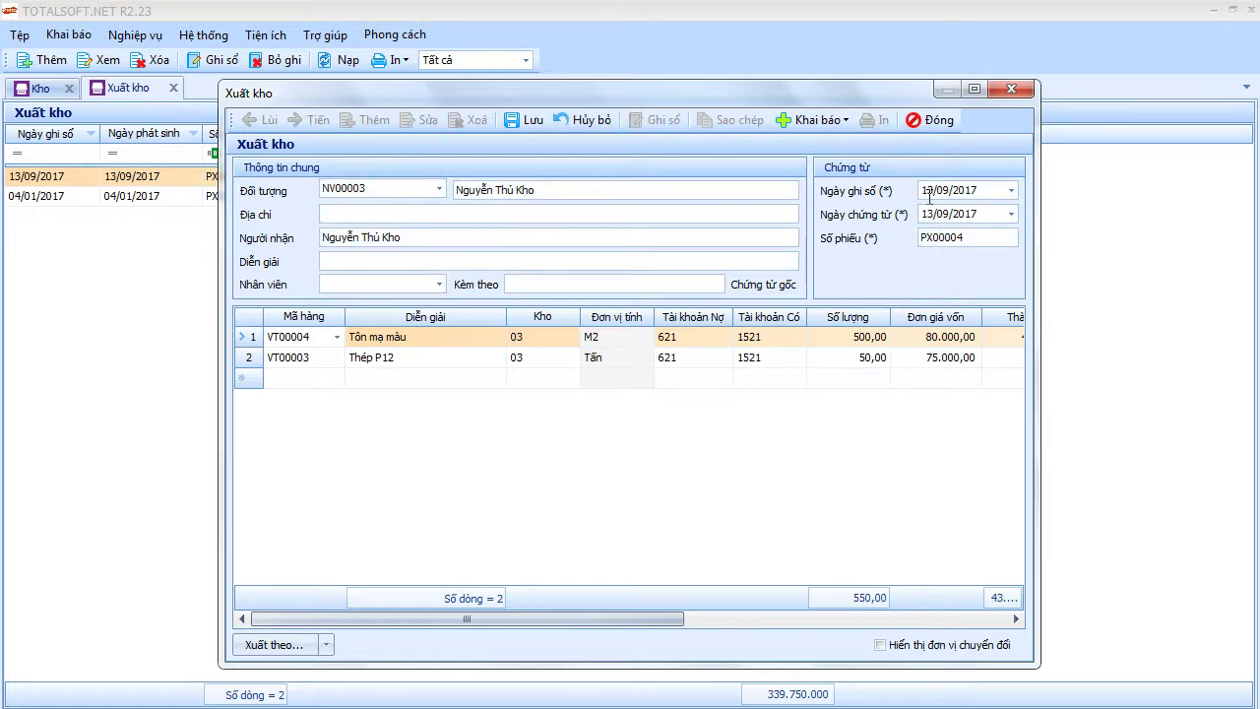
text(3101)
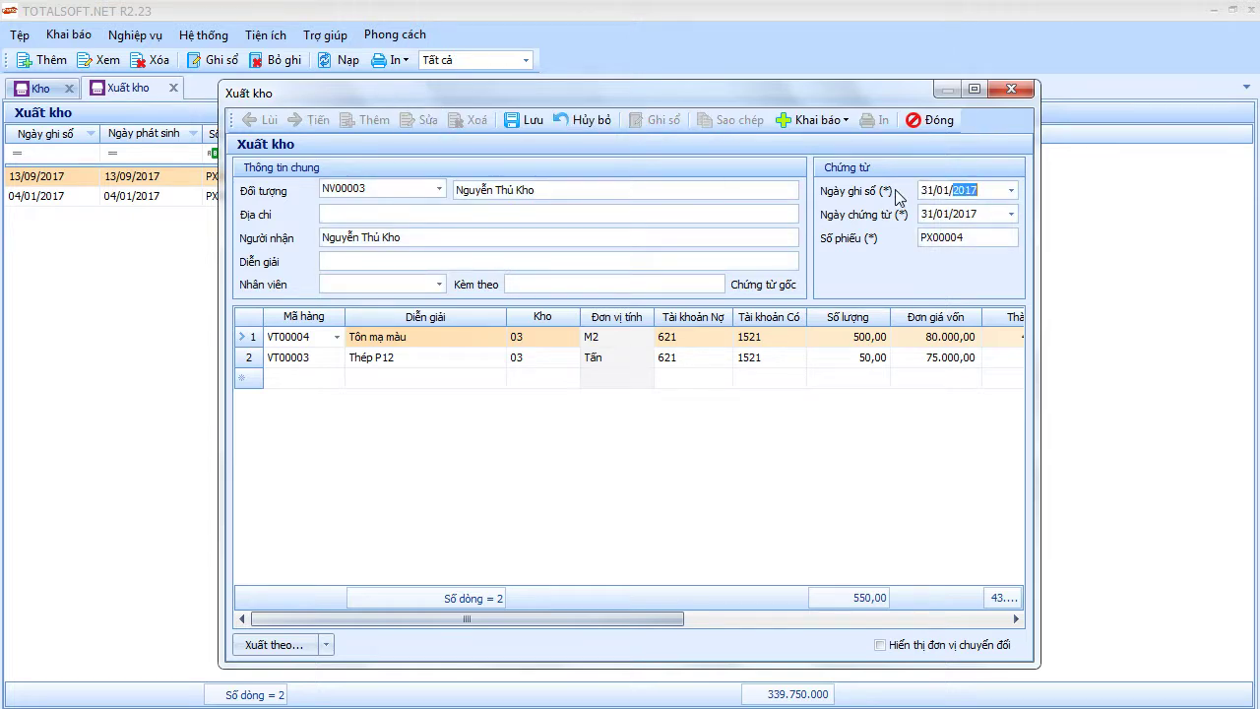
key(Tab)
click(522, 119)
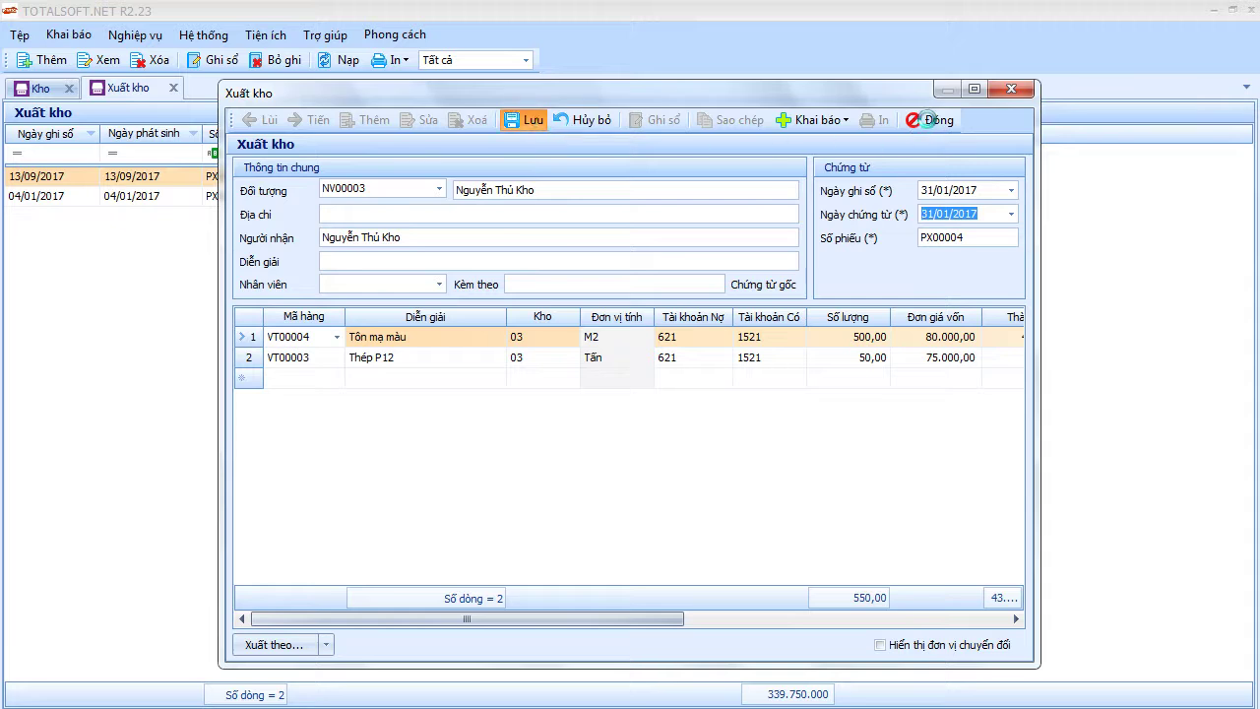
click(928, 119)
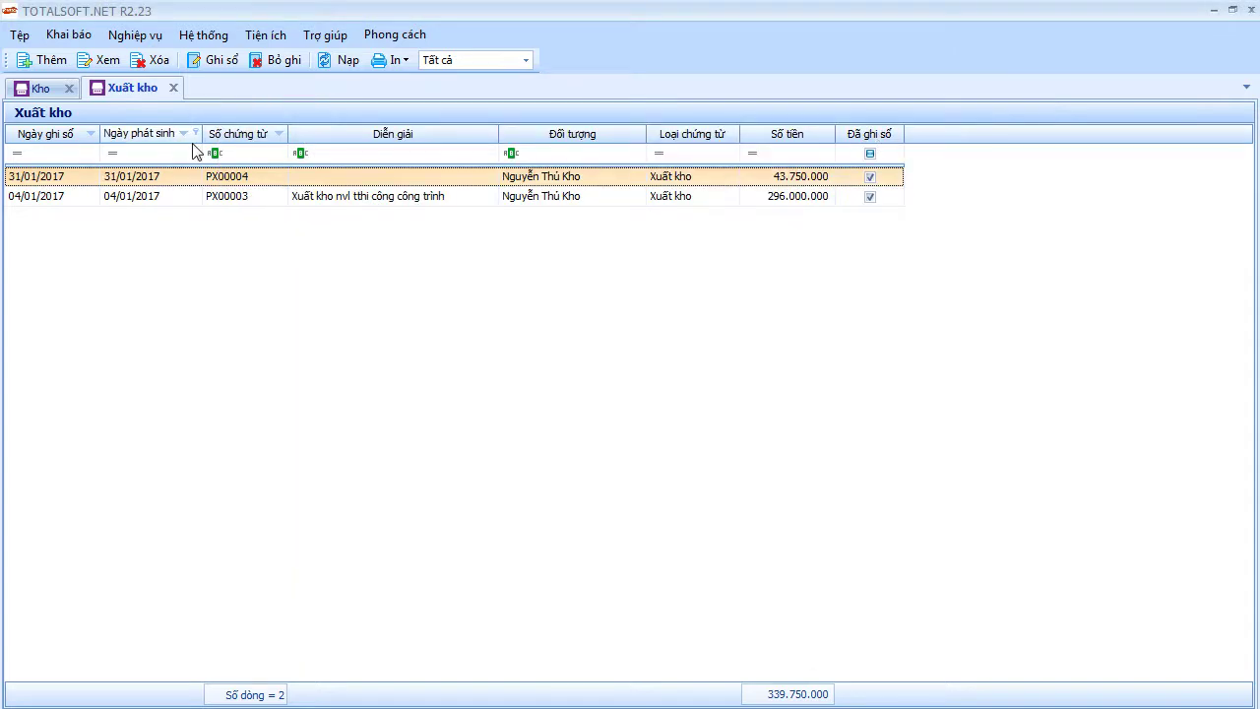
Close the warehouse issue list and add a new voucher in the construction project cost transfer list (Kết chuyển chi phí)
click(173, 88)
click(135, 34)
mouse_move(199, 248)
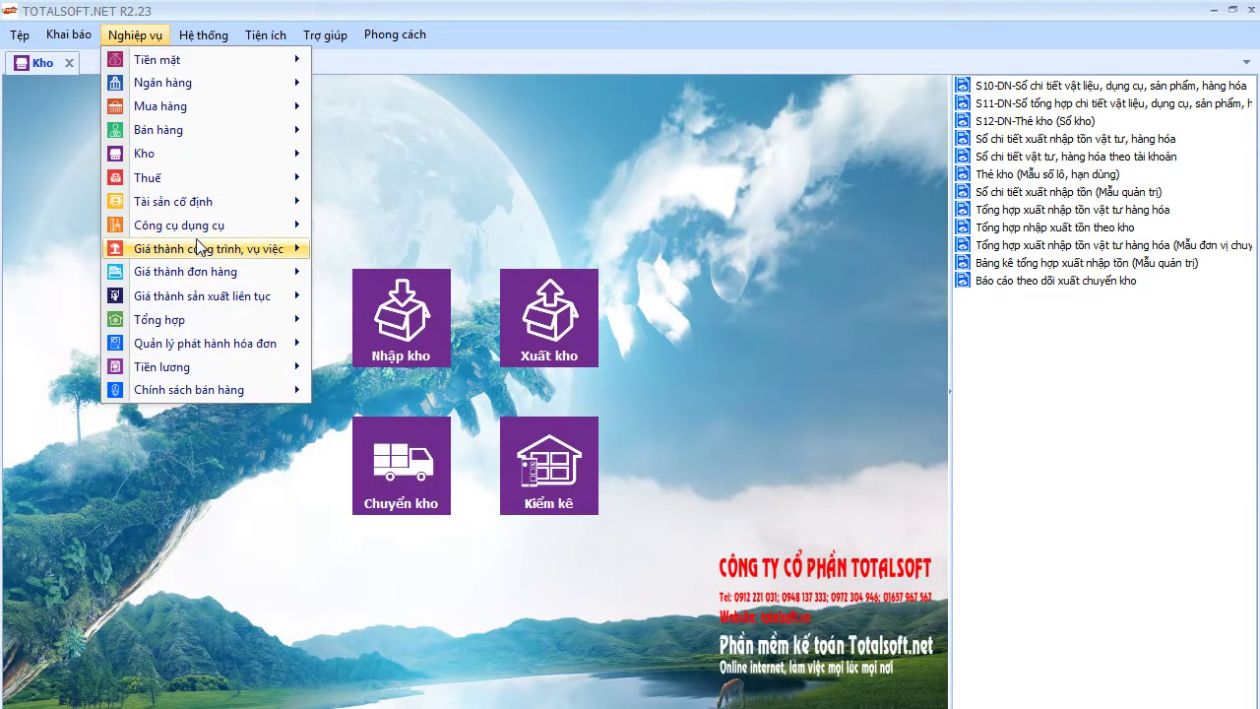
click(378, 275)
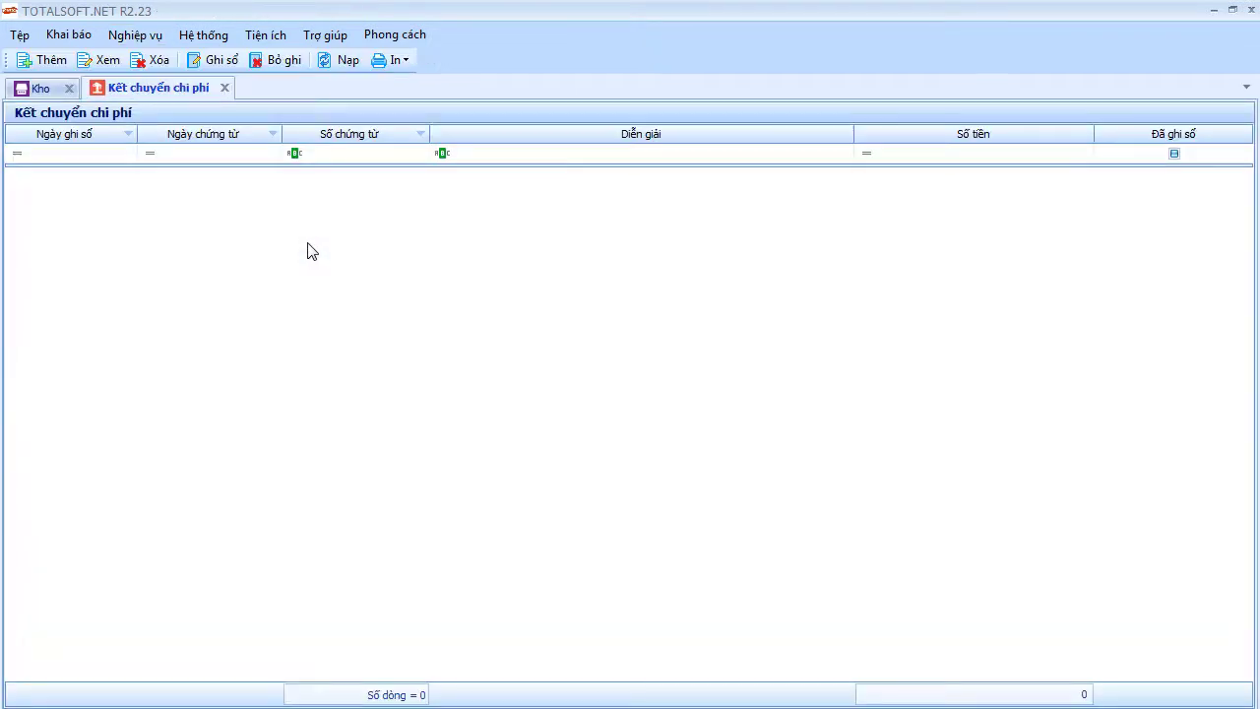
right_click(325, 199)
click(365, 212)
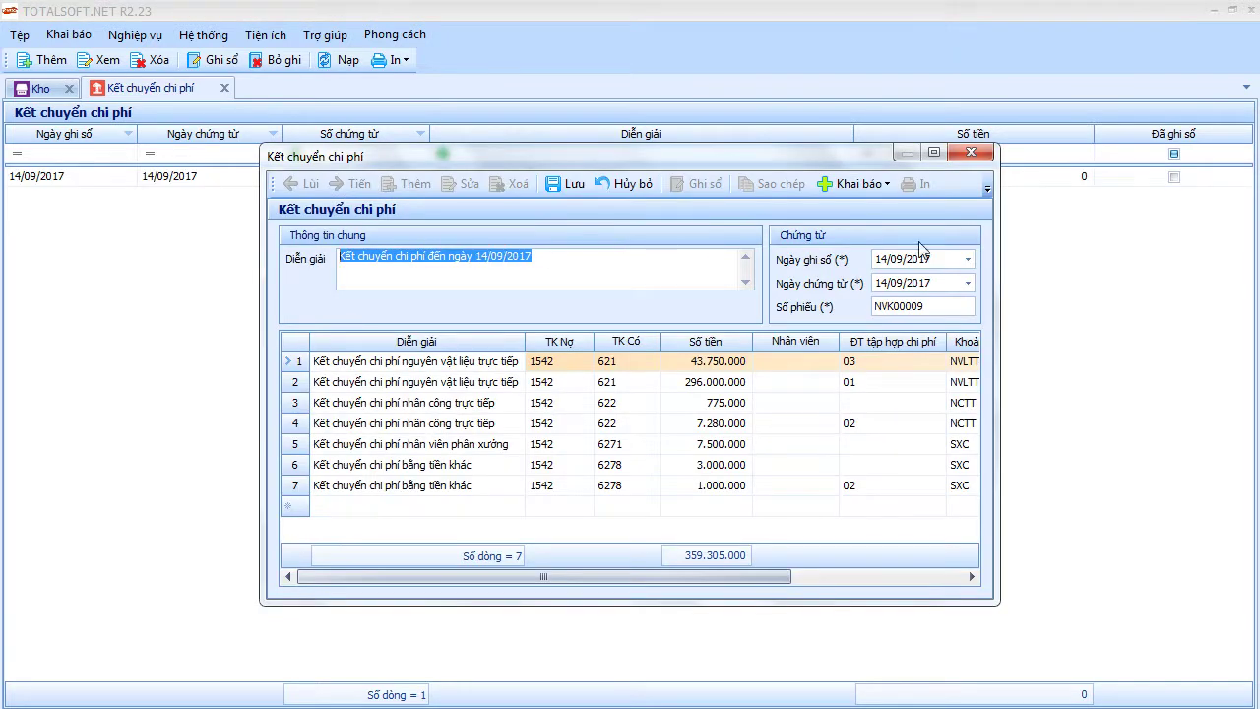
Set the posting and document dates of the new cost transfer voucher to 31/01/2017
click(932, 258)
key(ctrl+a)
text(3101)
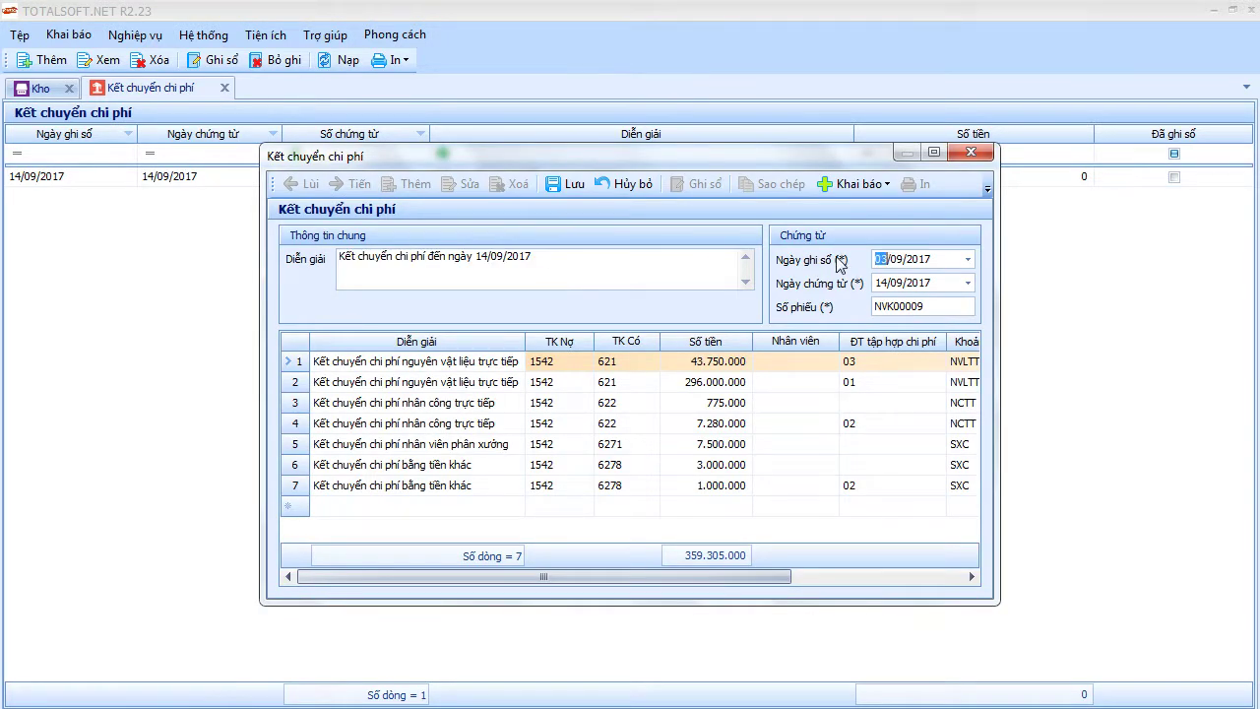
key(Tab)
text(3101)
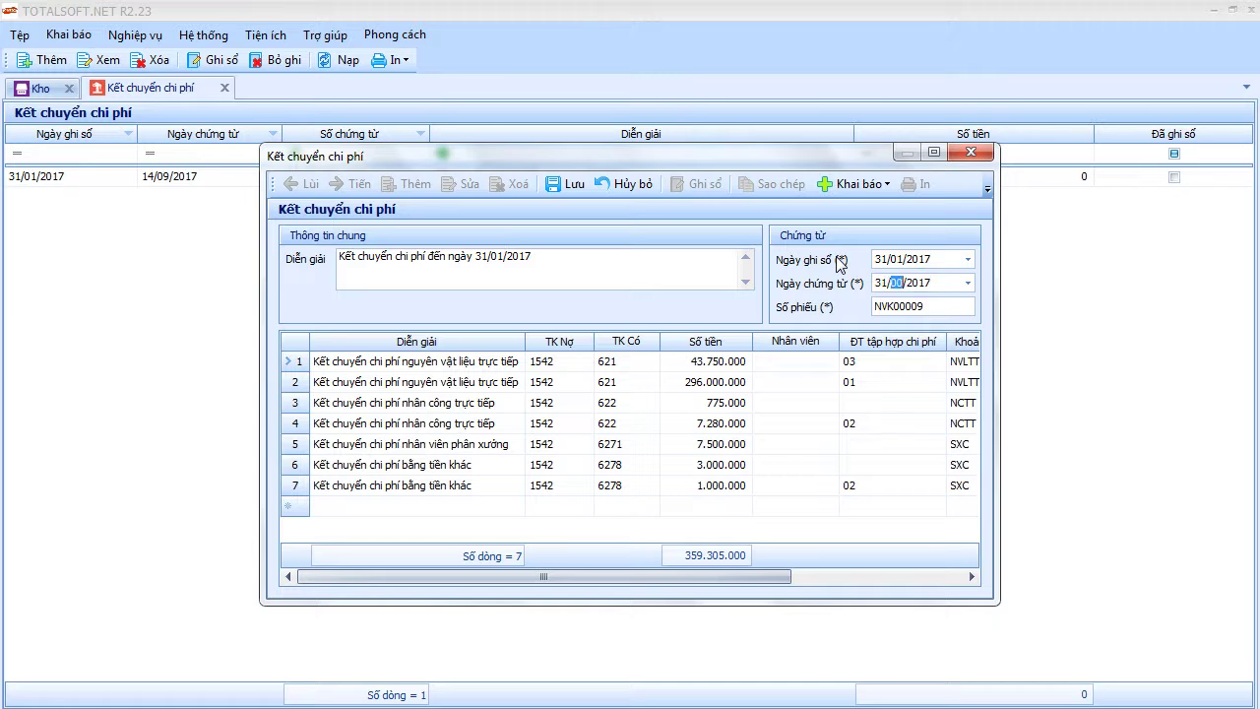
key(Tab)
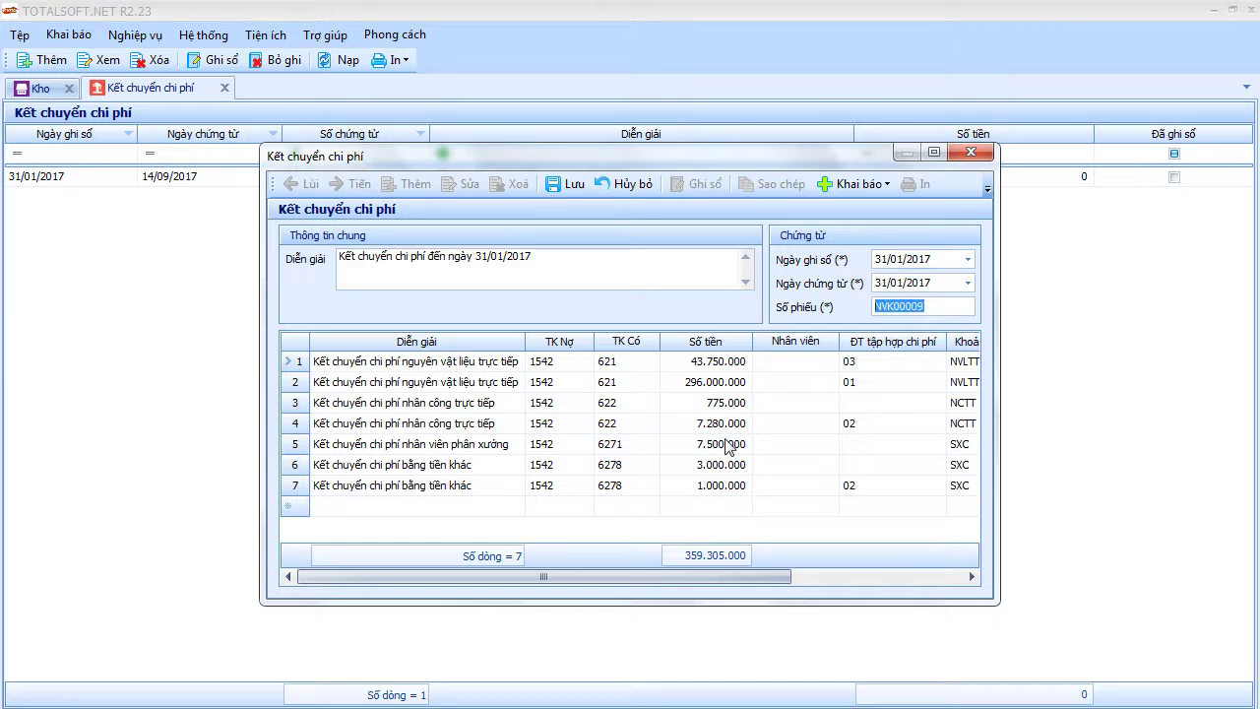
Examine the amounts and cost objects of the two direct material transfer lines from account 621 to 1542
drag(589, 576, 543, 577)
click(587, 536)
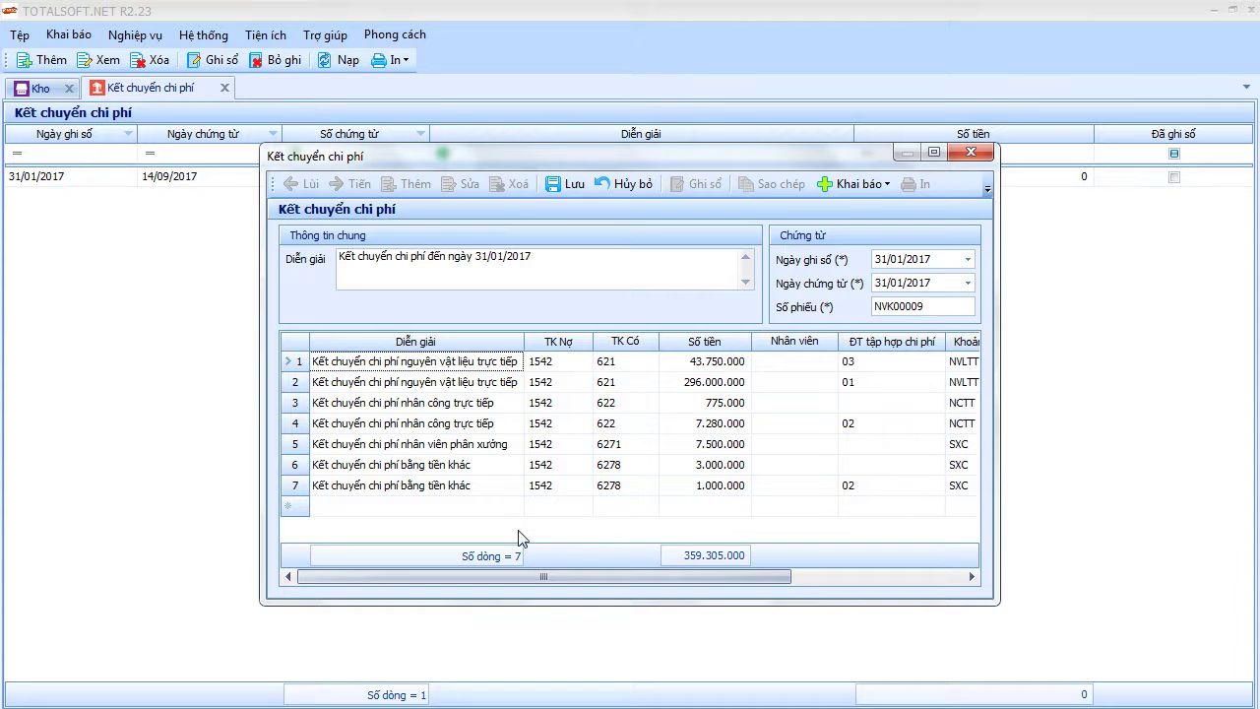
drag(543, 585, 578, 590)
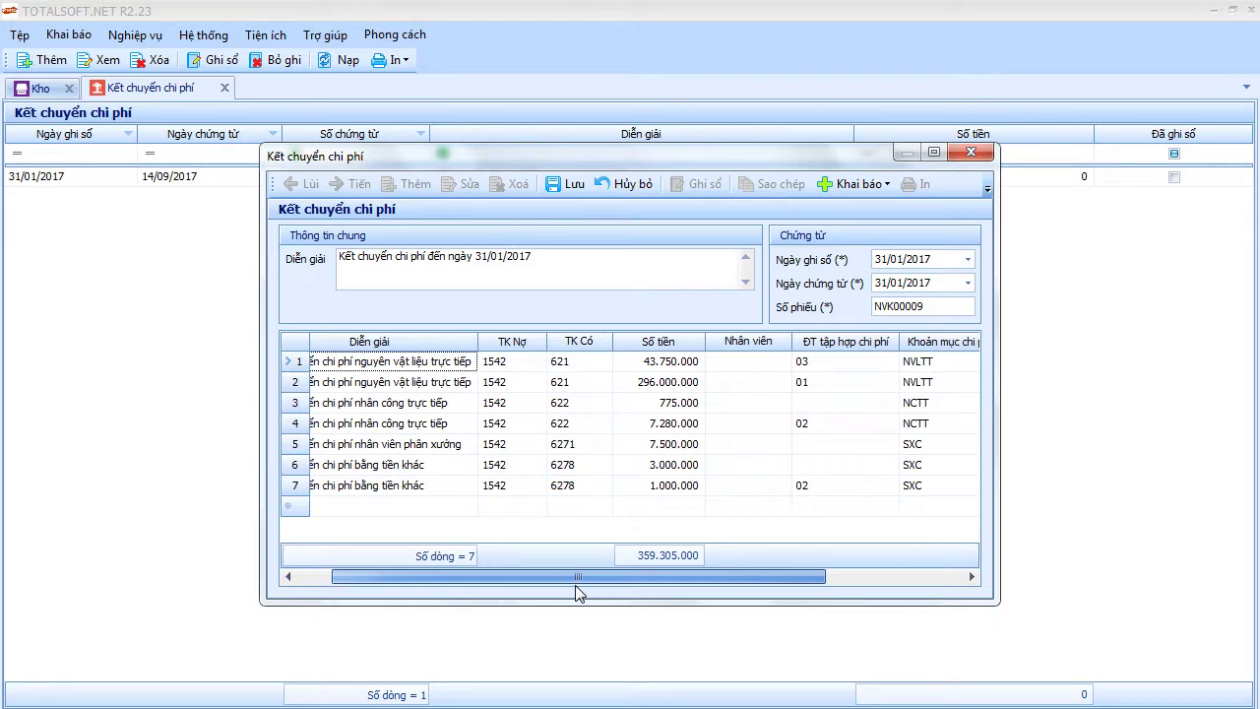
click(655, 389)
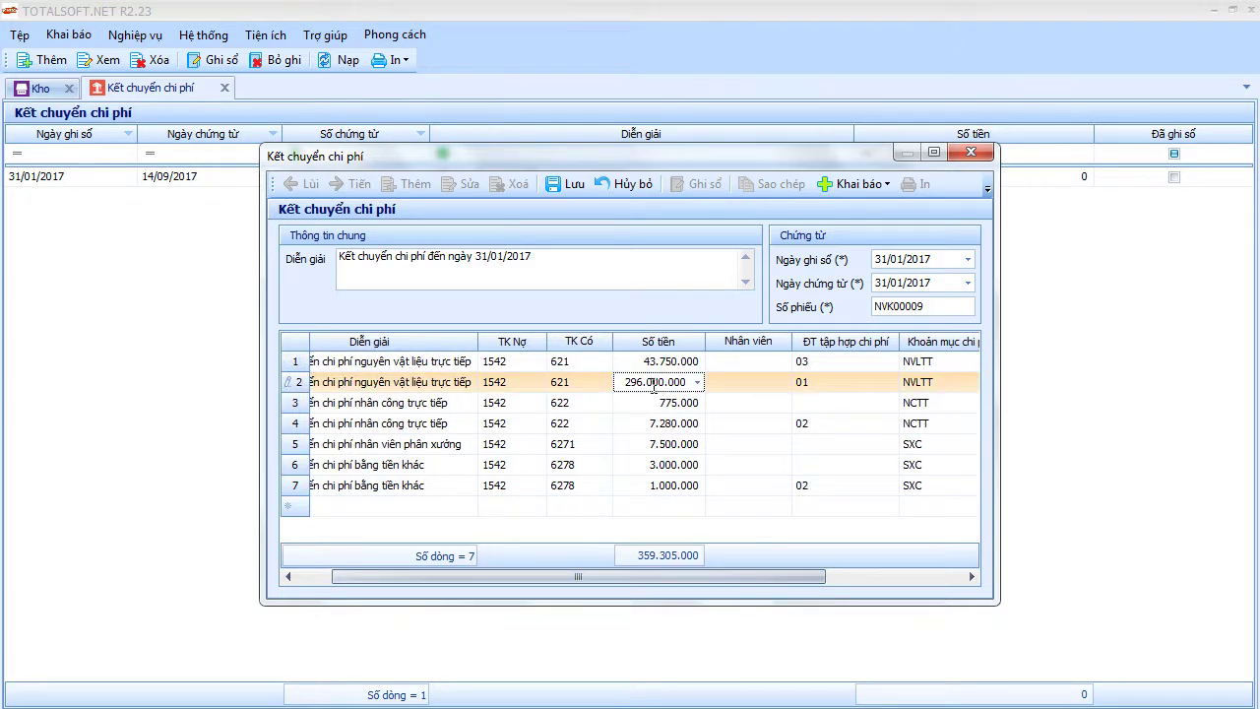
click(805, 363)
click(809, 386)
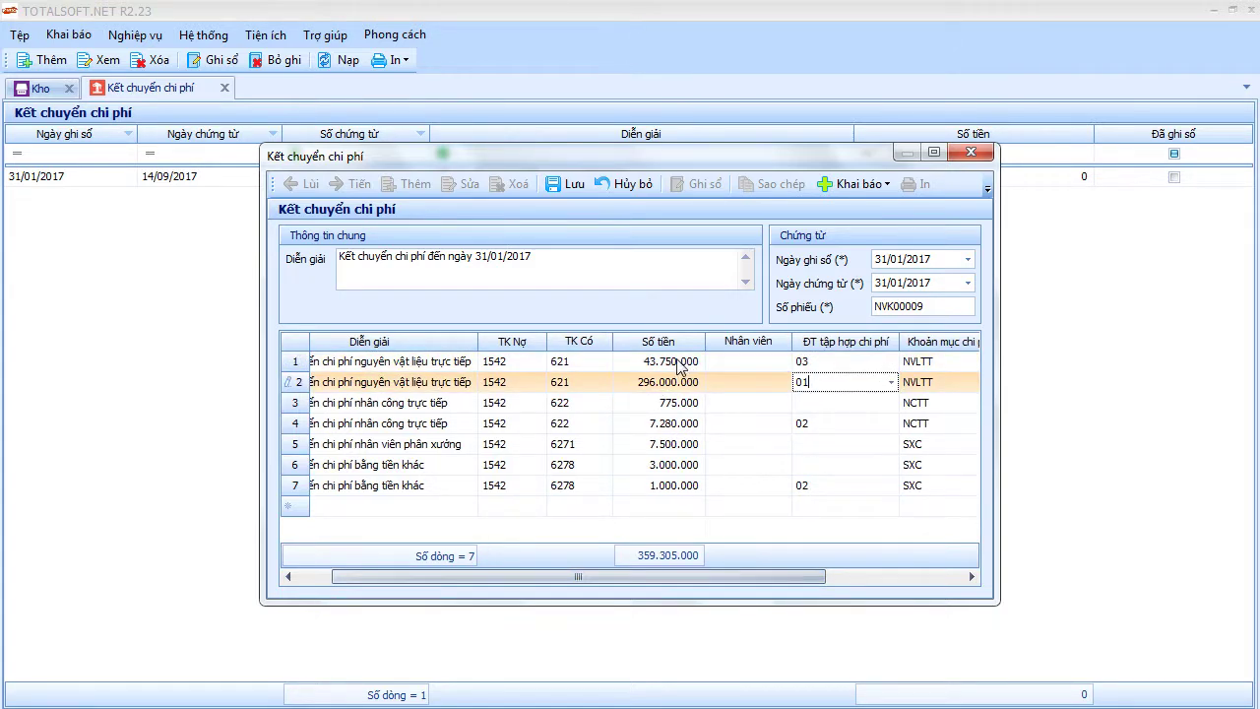
click(677, 365)
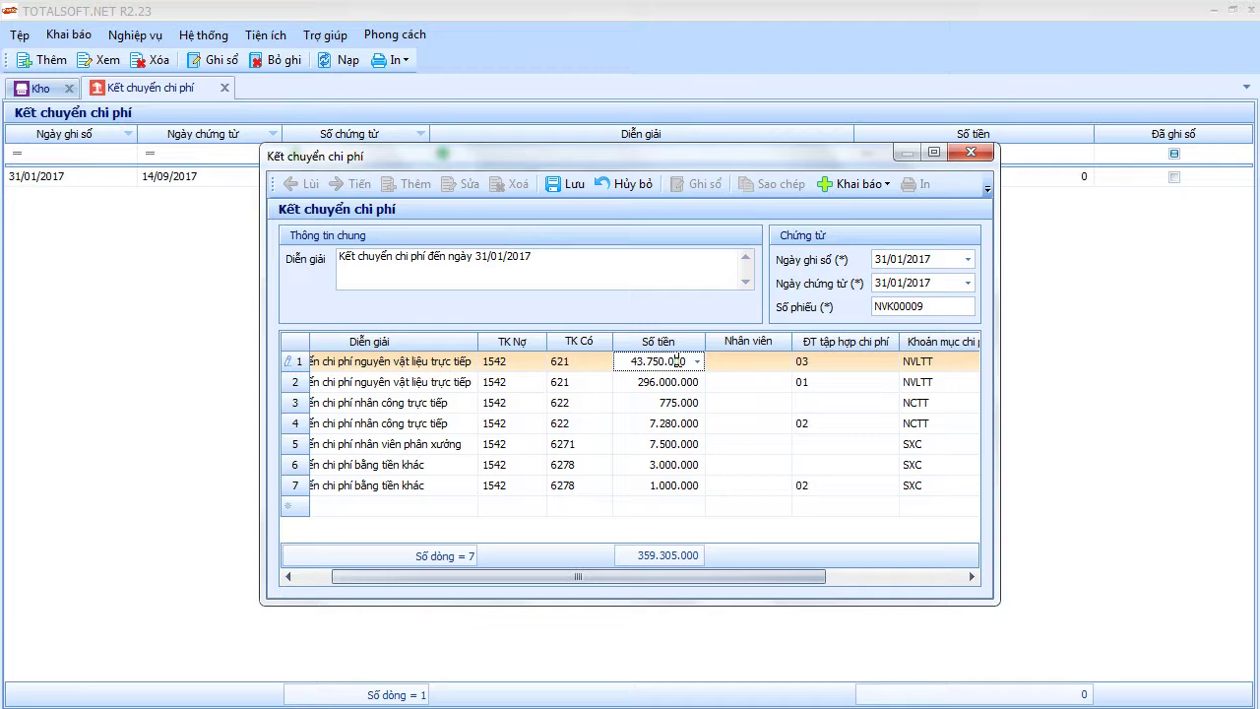
click(816, 364)
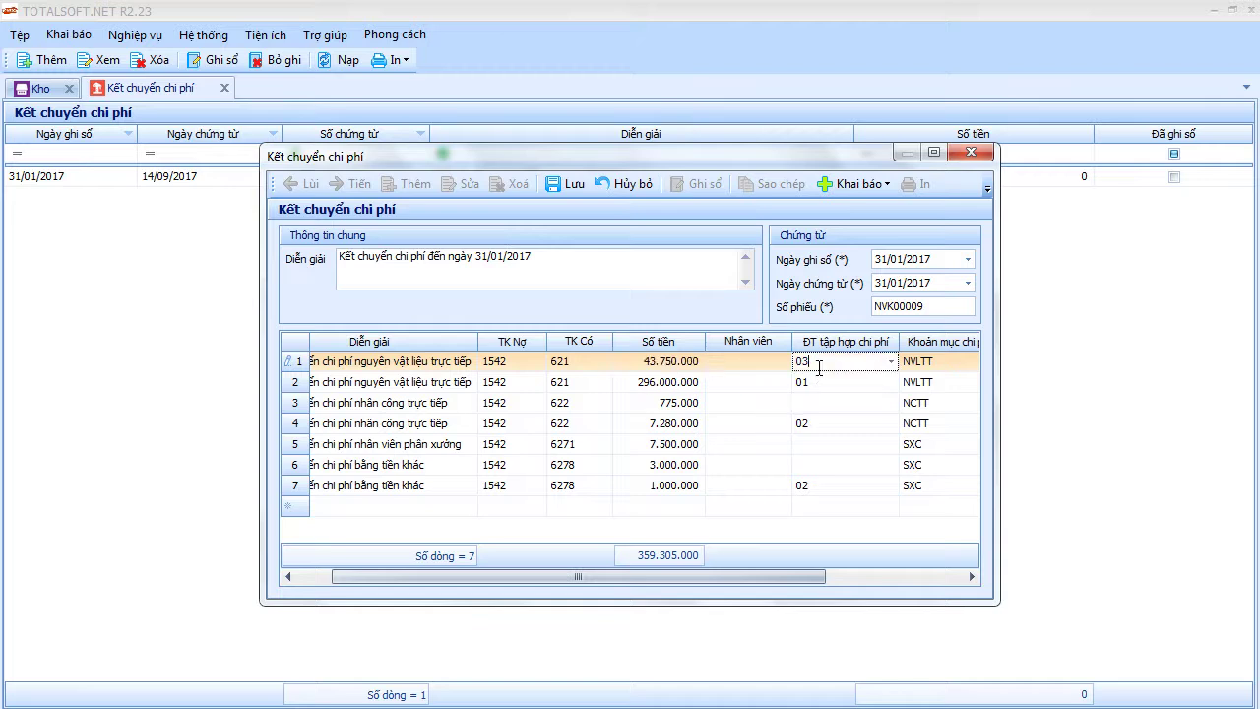
Examine the amounts, cost objects and cost items of the two direct labour transfer lines from account 622
click(421, 407)
click(716, 425)
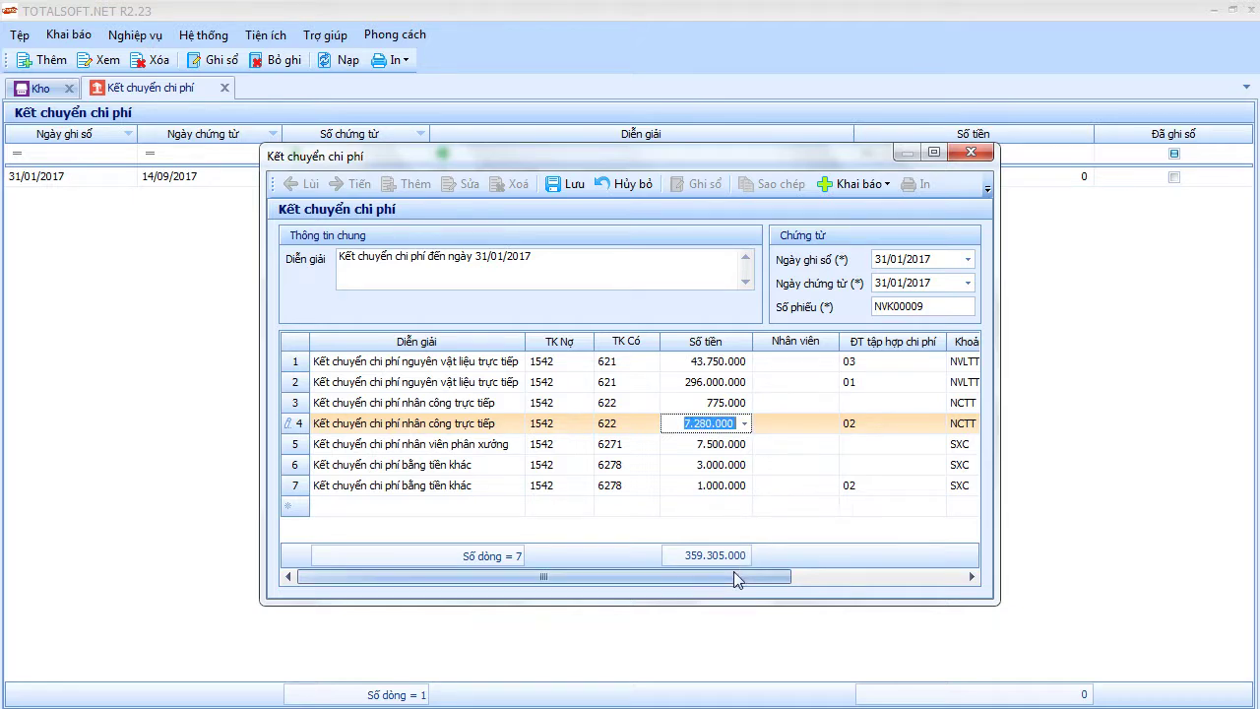
drag(734, 576, 802, 579)
click(786, 425)
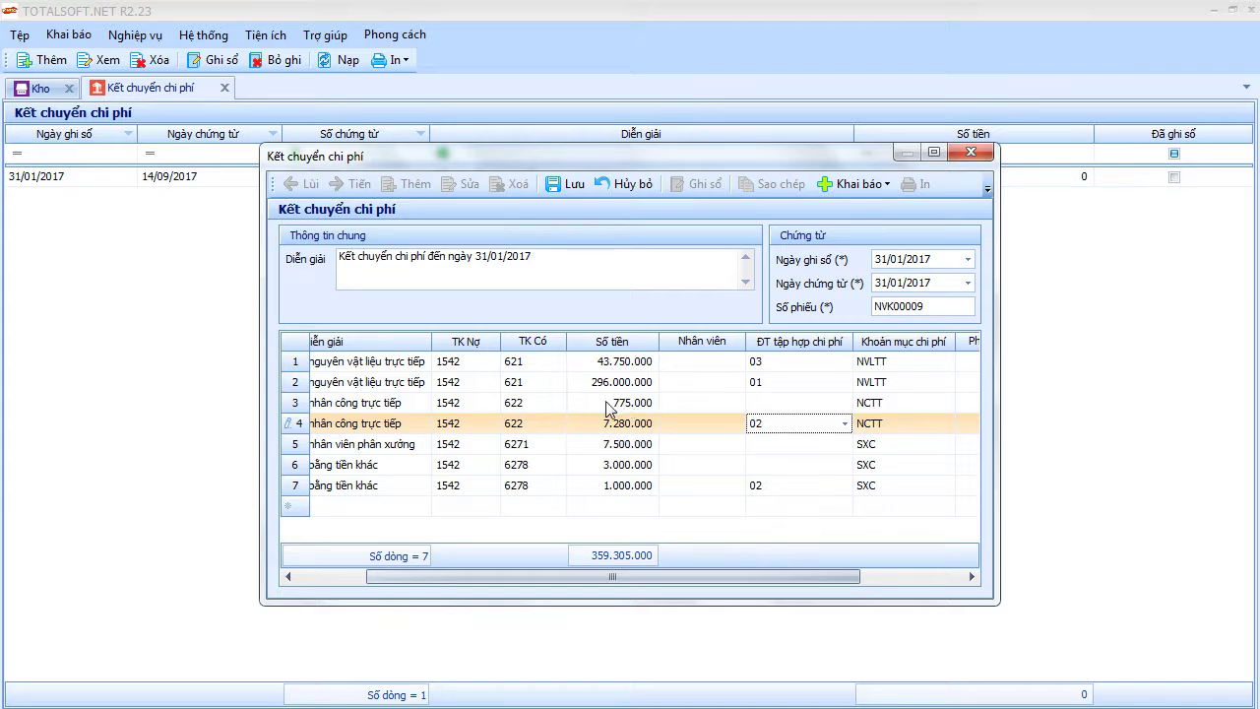
click(761, 403)
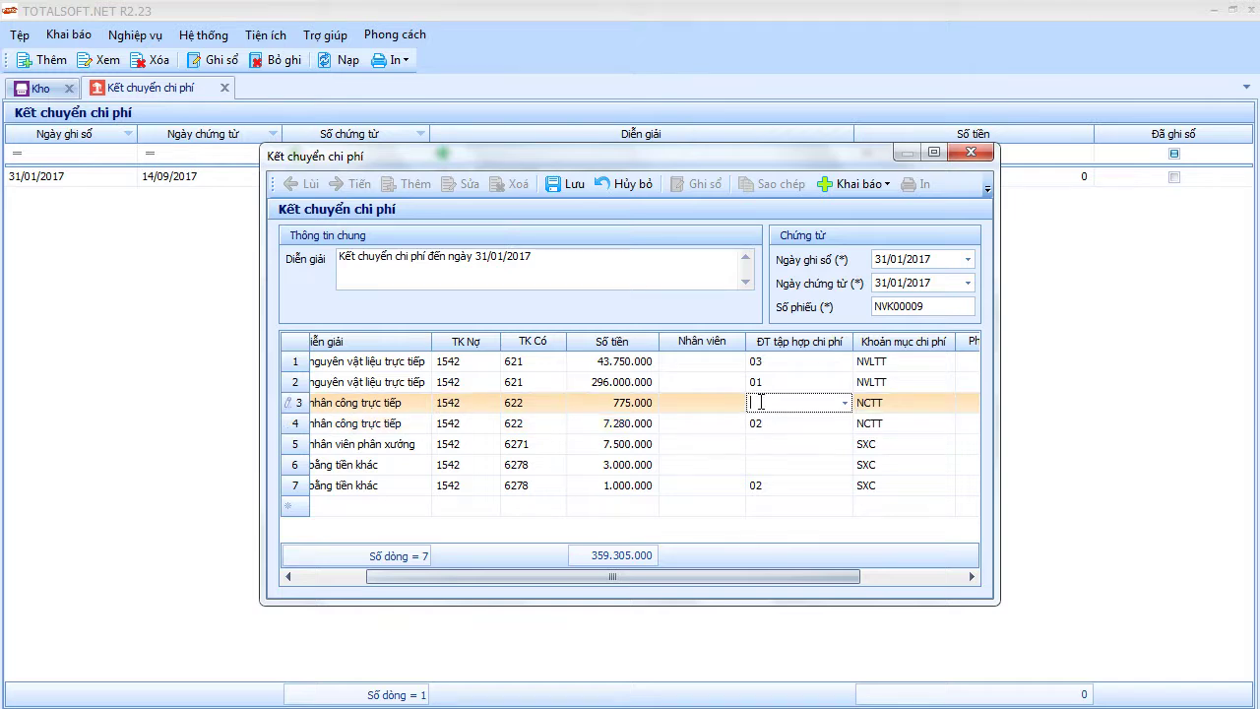
click(764, 430)
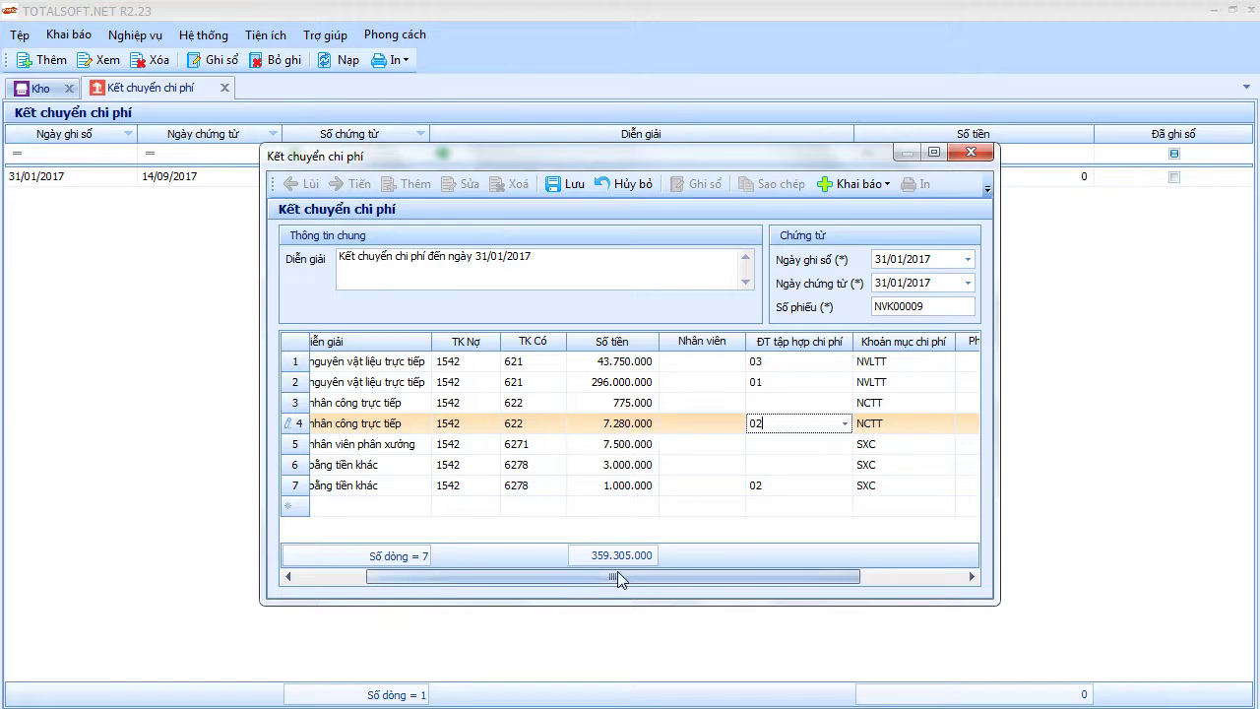
drag(616, 579, 694, 582)
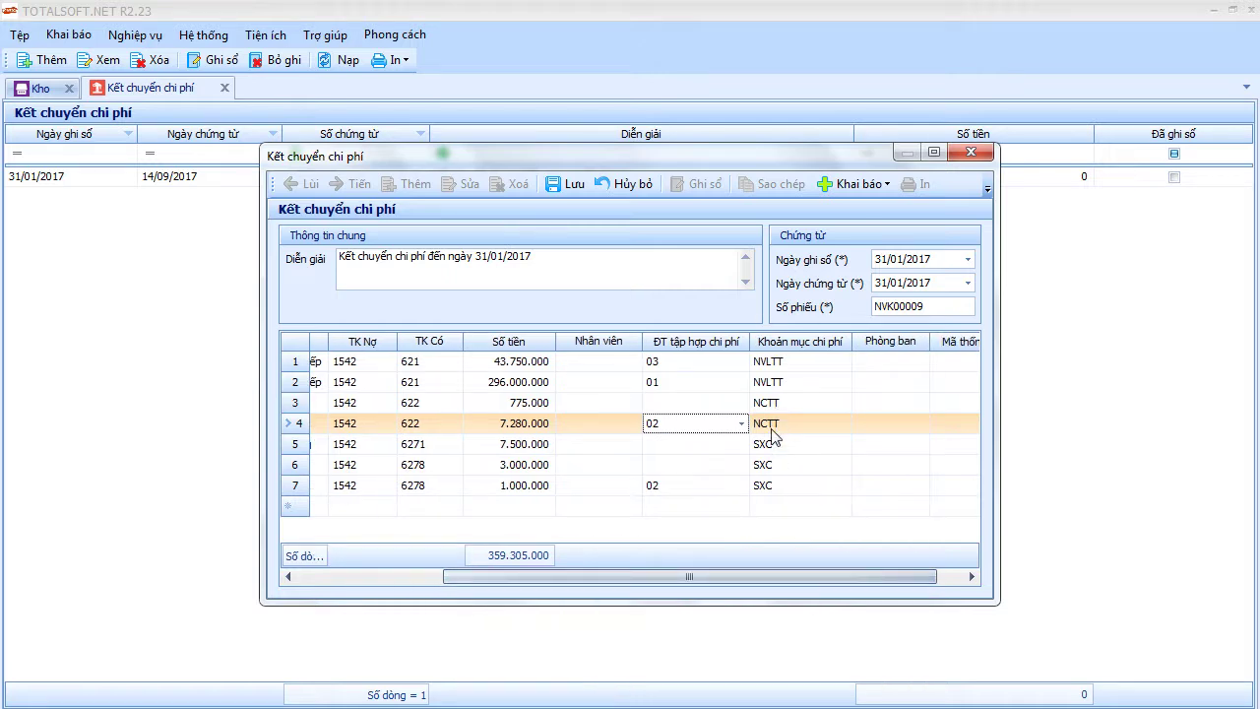
click(529, 403)
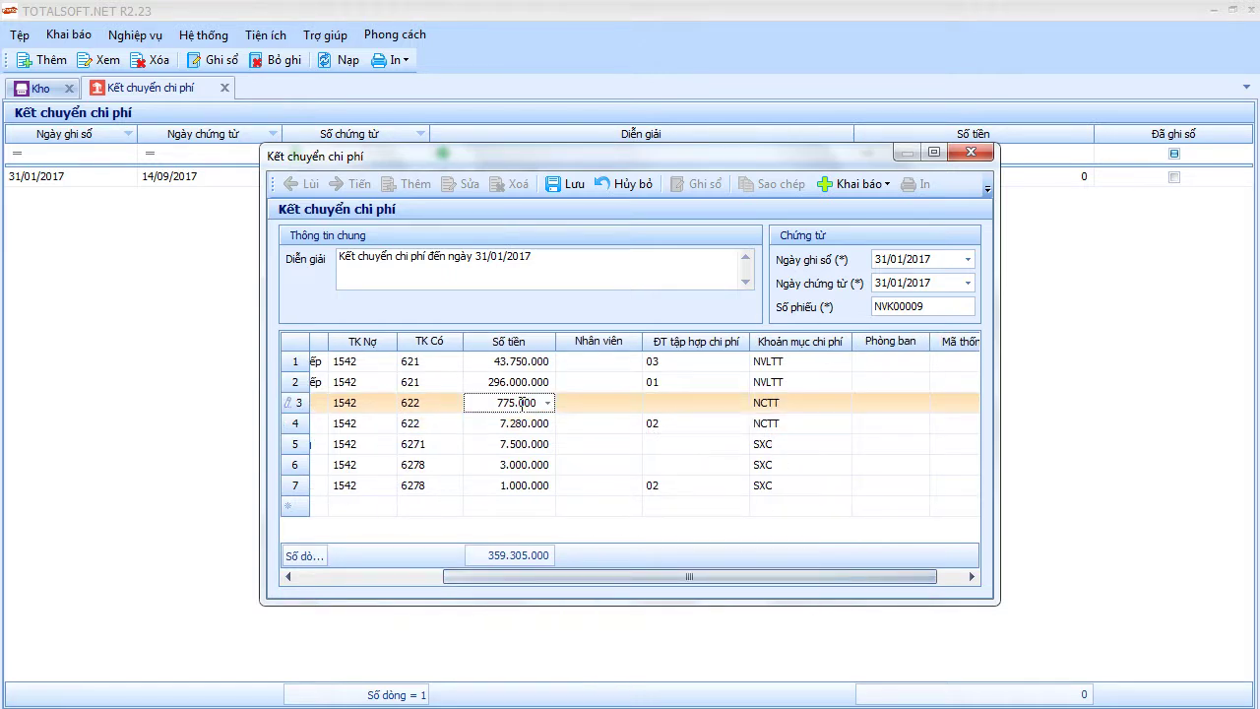
drag(486, 403, 566, 402)
Examine the amounts of the production overhead transfer lines from accounts 6271 and 6278
click(485, 444)
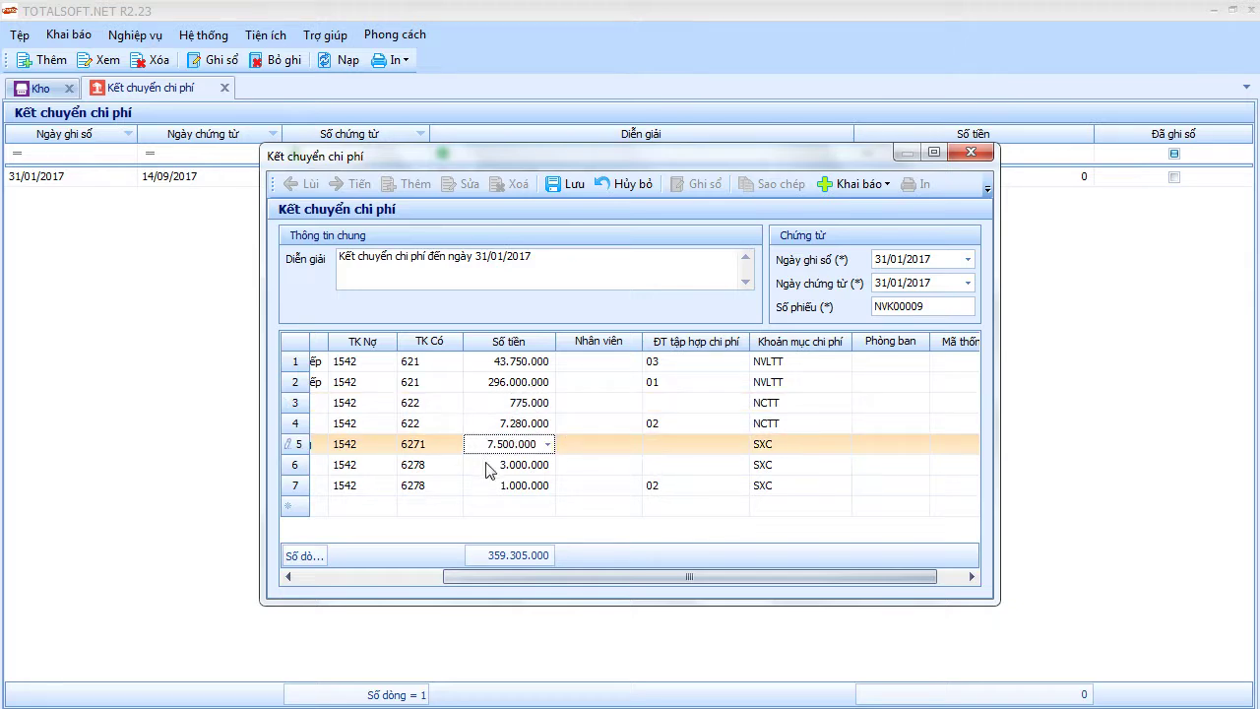
click(488, 466)
click(487, 487)
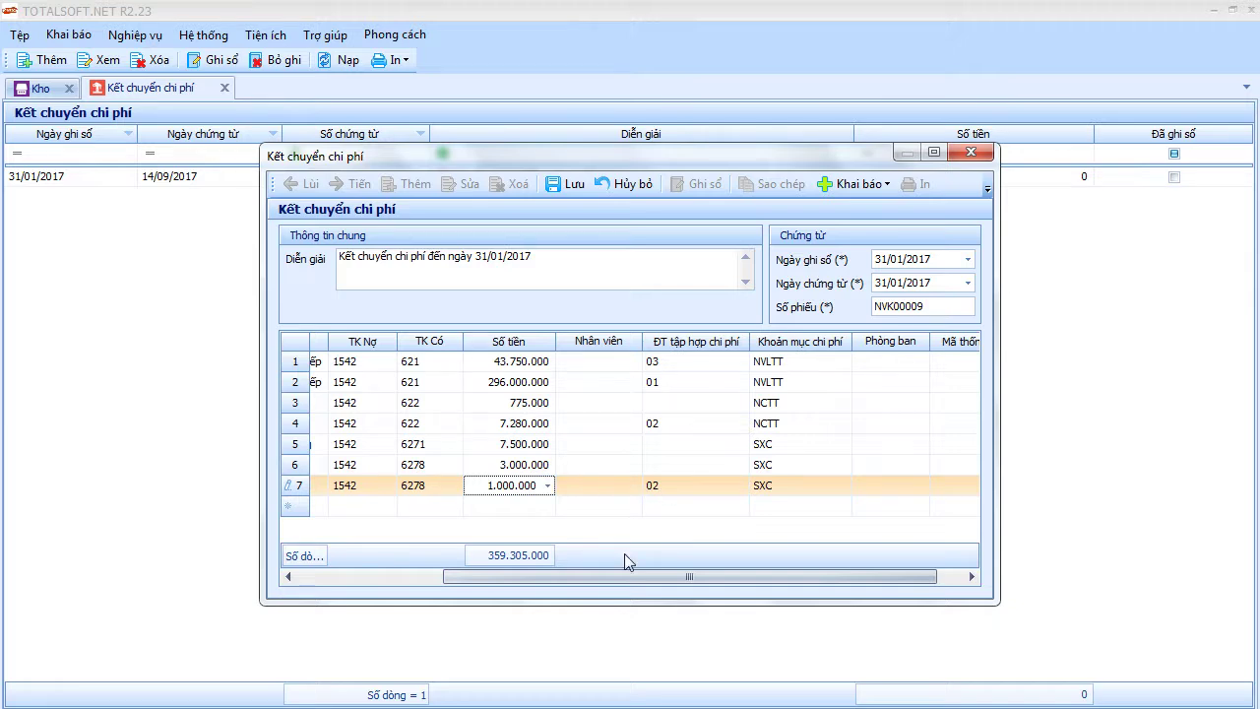
drag(652, 577, 422, 571)
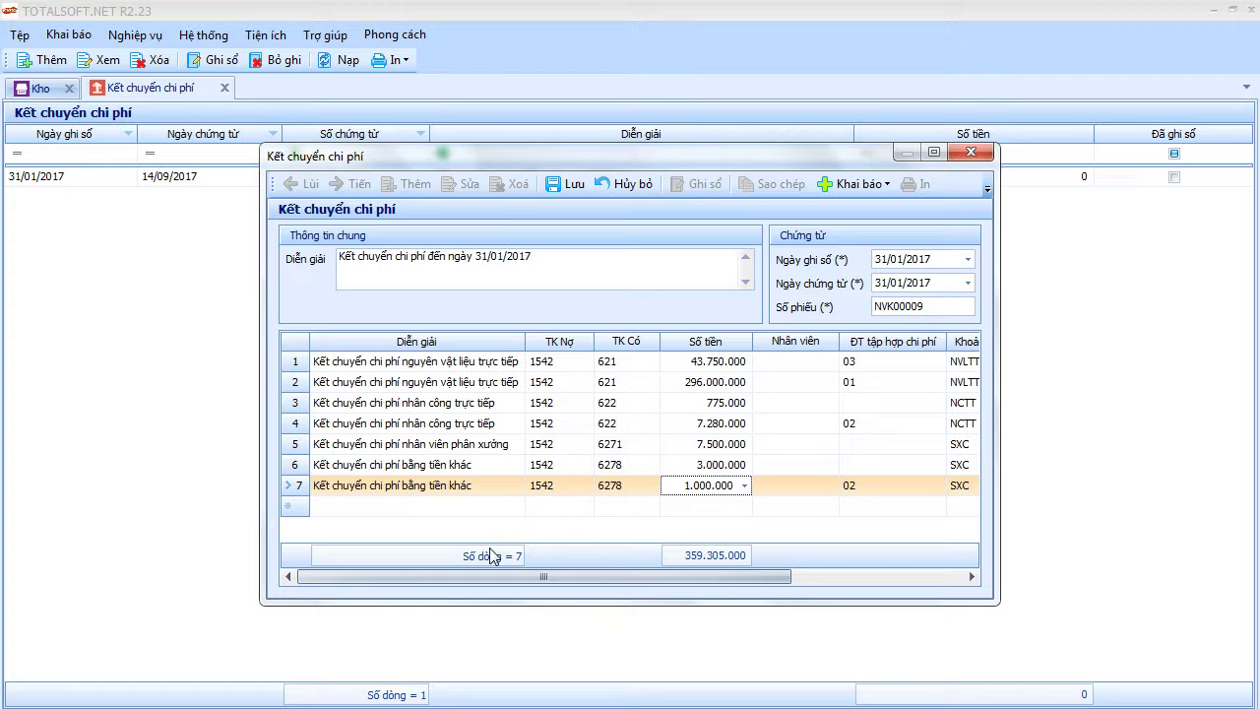
Save and close the cost transfer voucher, and close the cost transfer list and the warehouse module
click(583, 187)
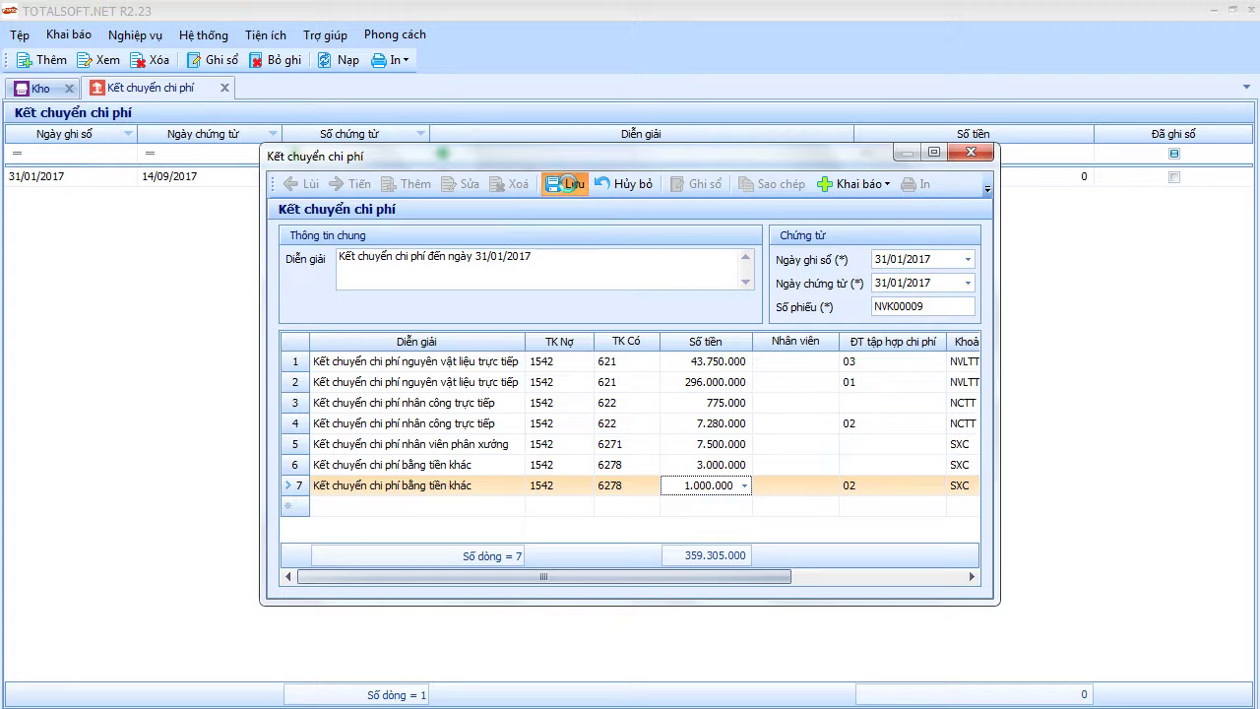
click(971, 152)
click(224, 87)
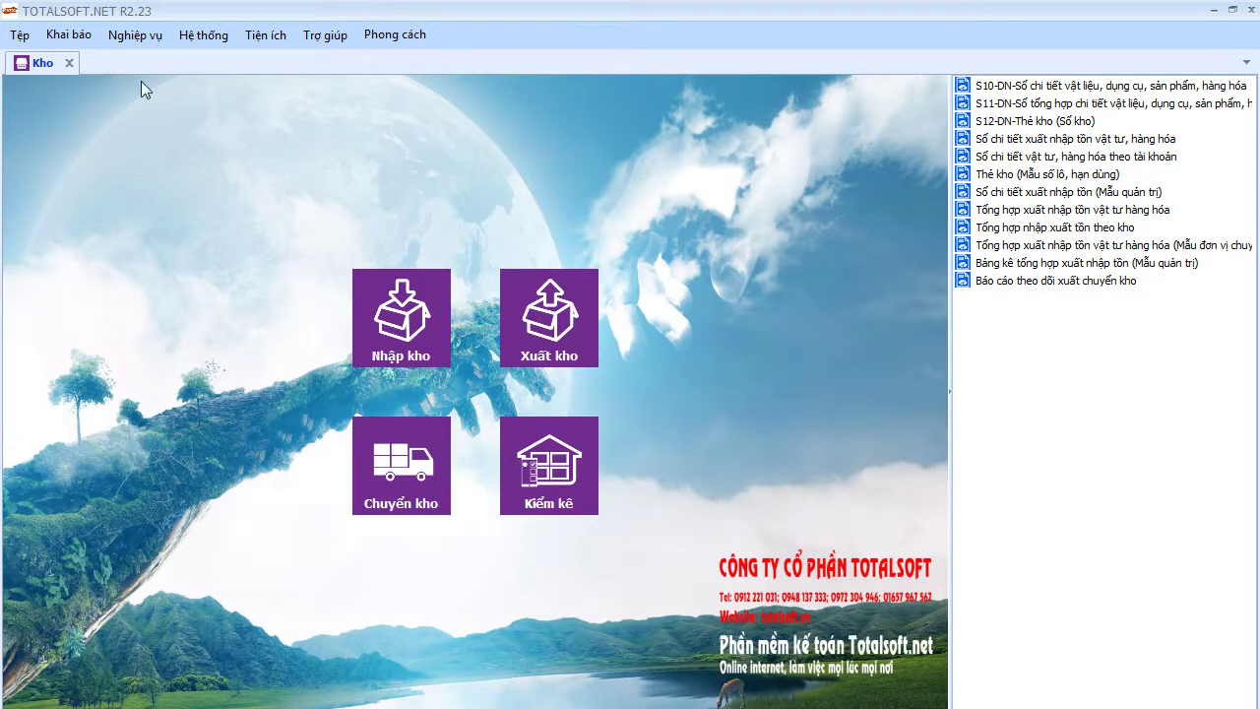
click(70, 64)
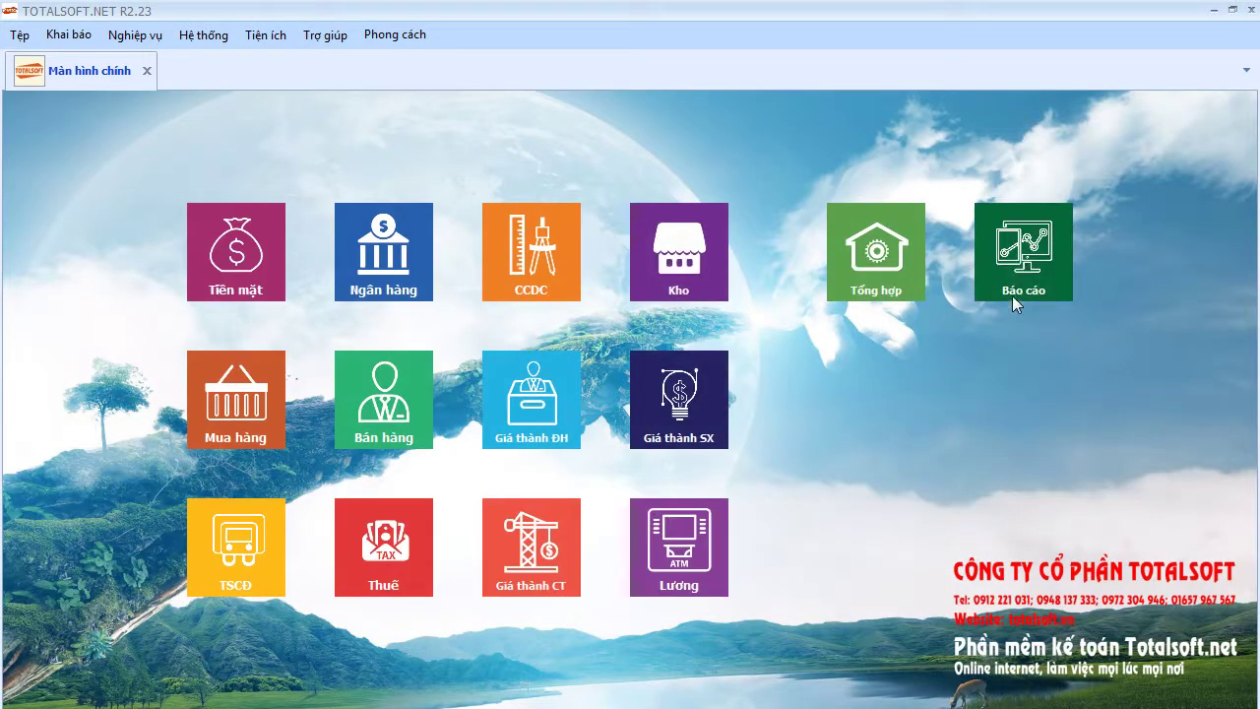
Generate the account balance report F01-DN-Bảng cân đối tài khoản for Tháng 1 at account level 2
click(1014, 286)
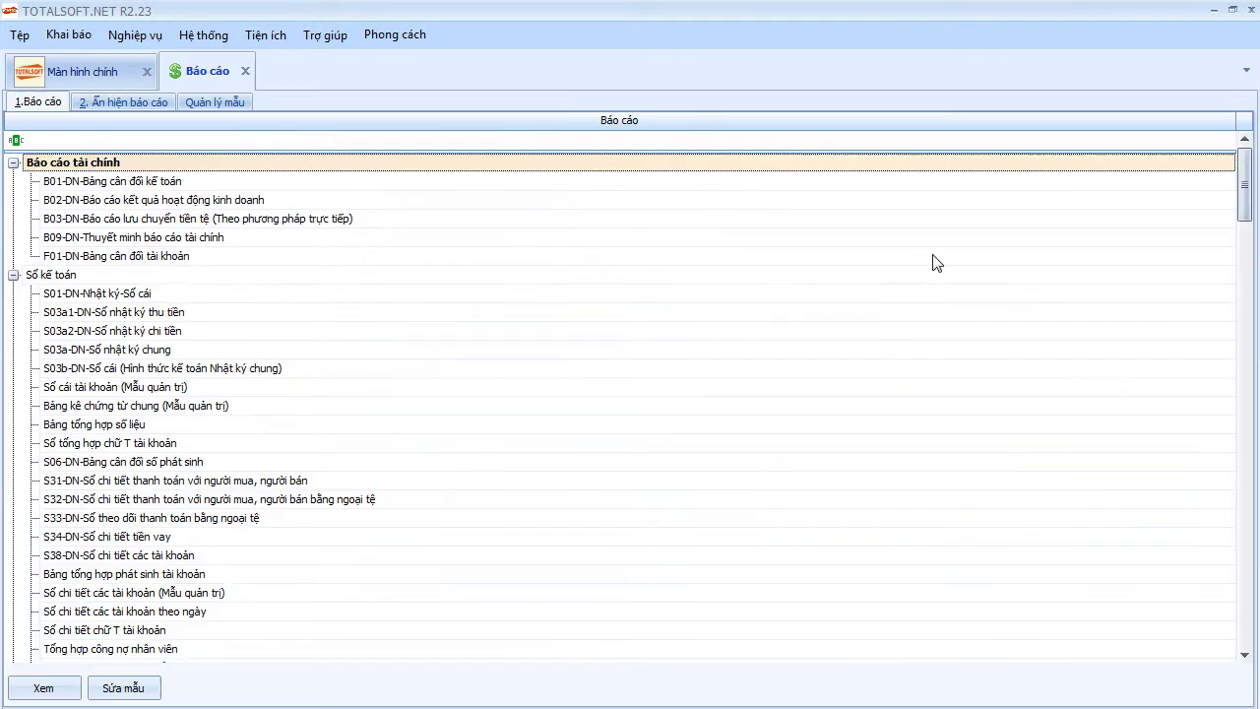
double_click(147, 258)
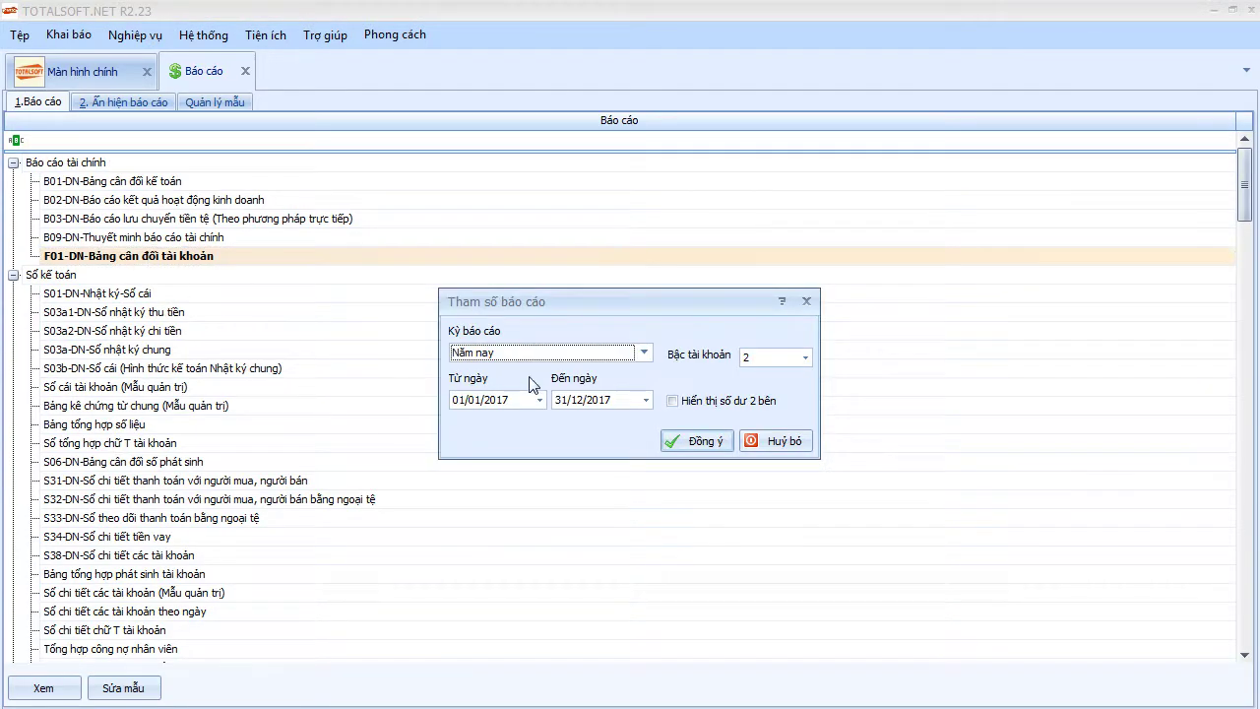
click(644, 353)
click(542, 386)
click(674, 402)
click(695, 441)
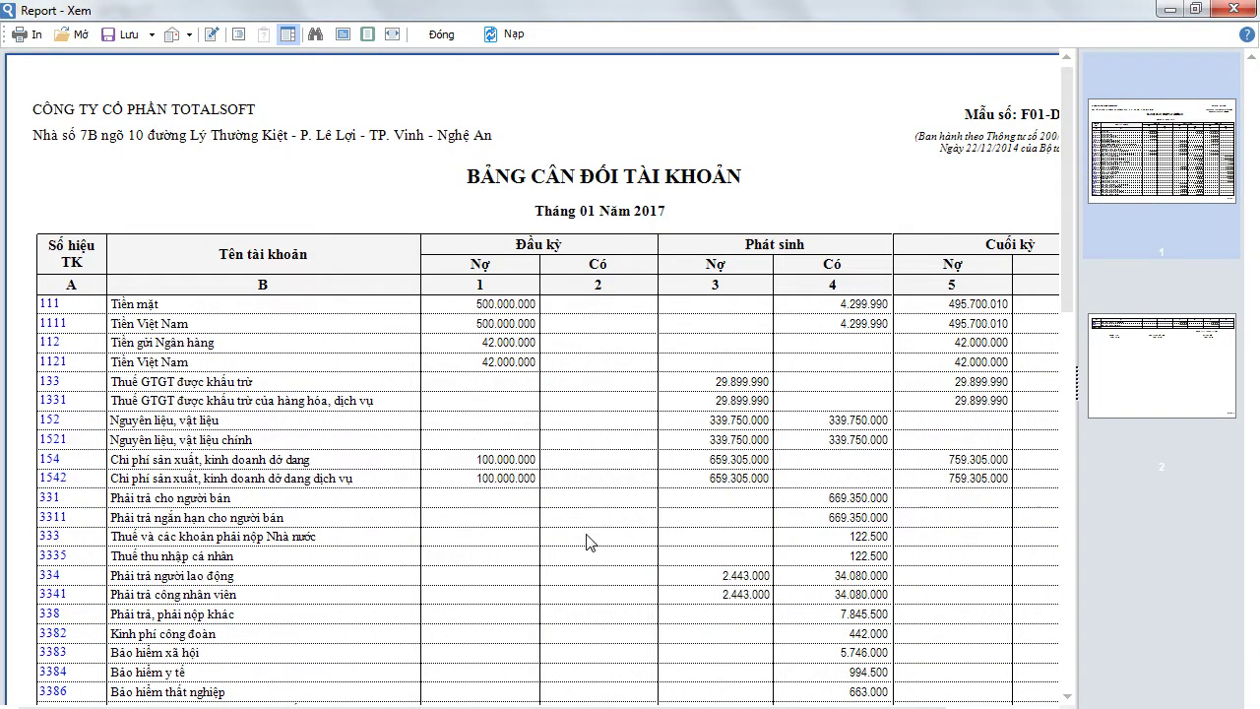
Examine the period movements and closing balances of accounts 154, 621, 622 and 627 in the report, and close it
scroll(588, 522, down, 10)
scroll(542, 473, up, 4)
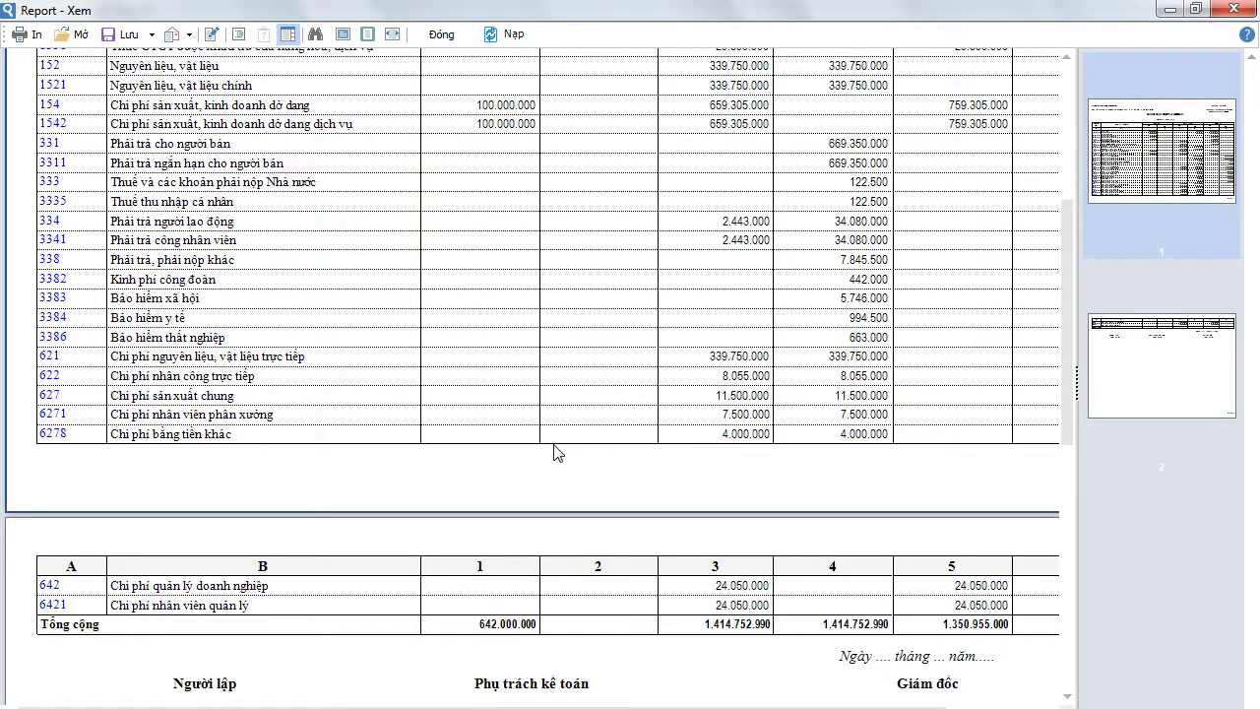
scroll(532, 374, right, 3)
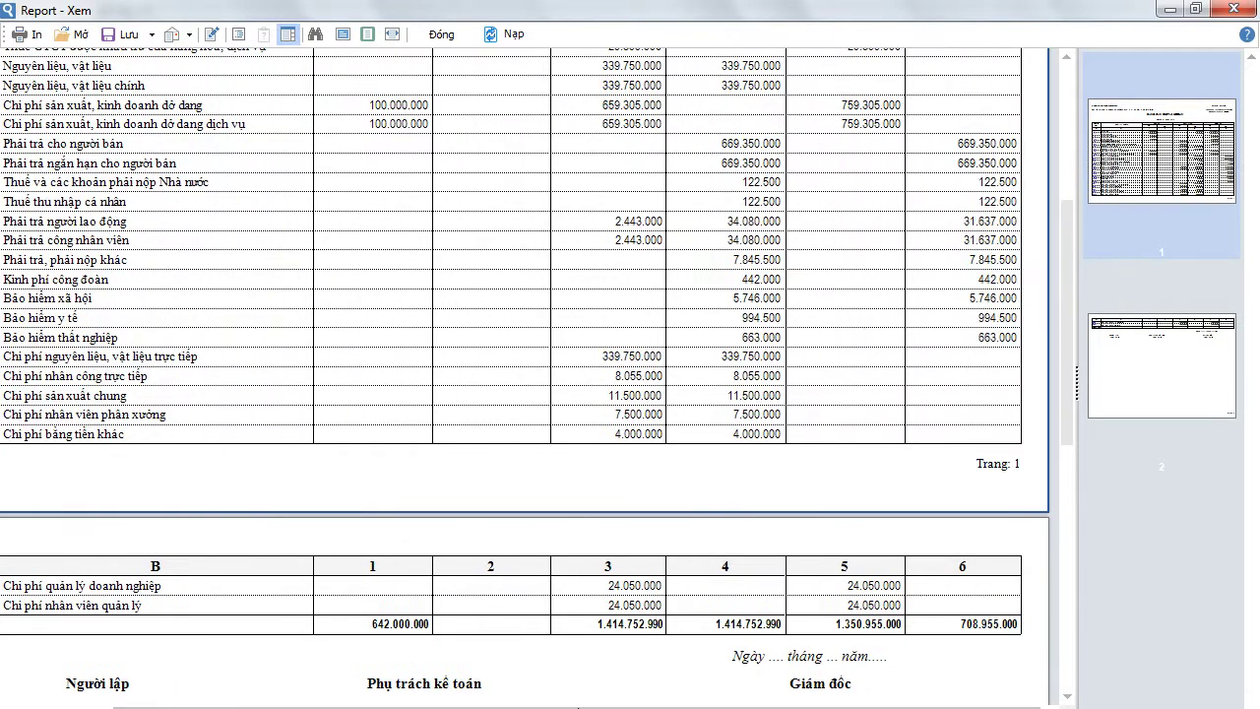
scroll(541, 705, left, 3)
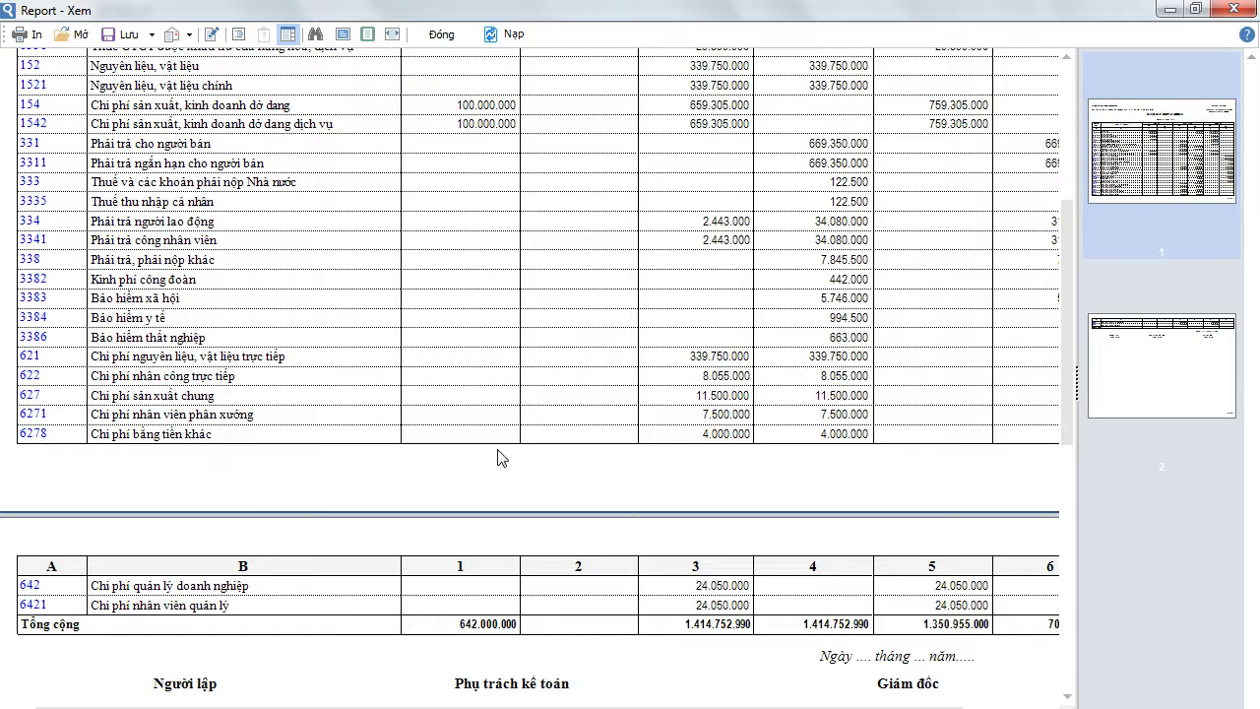
scroll(532, 705, right, 3)
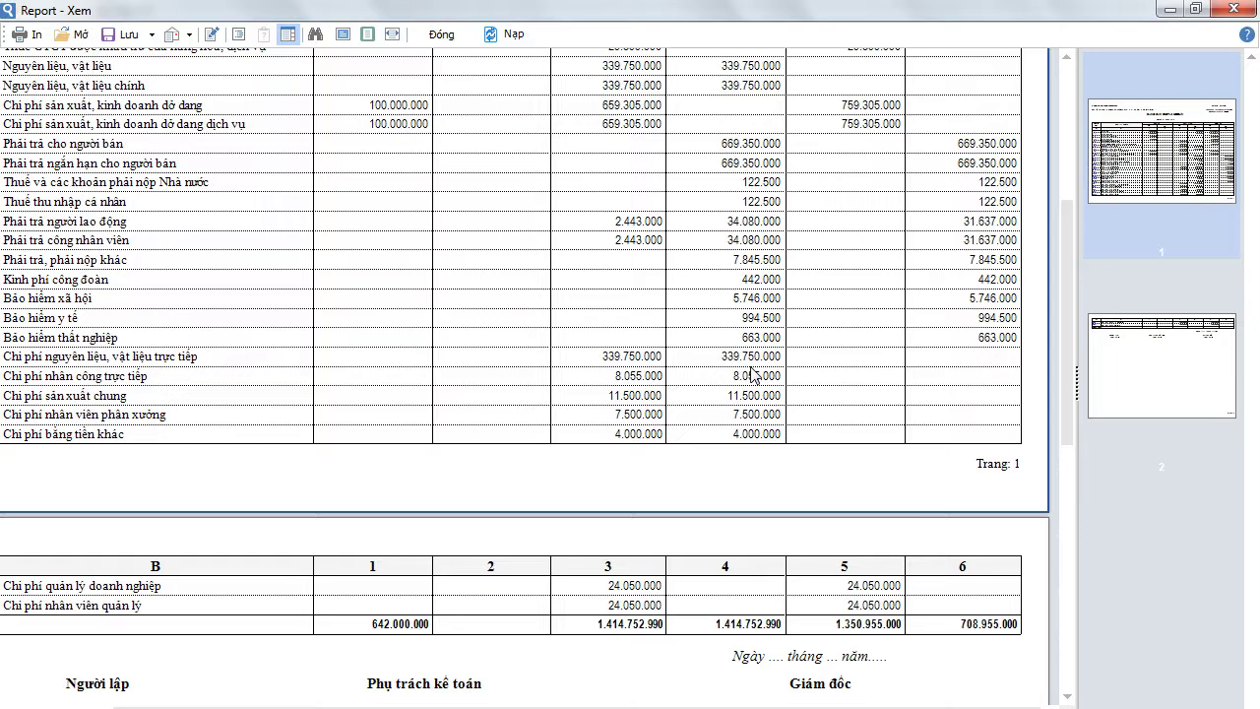
click(441, 35)
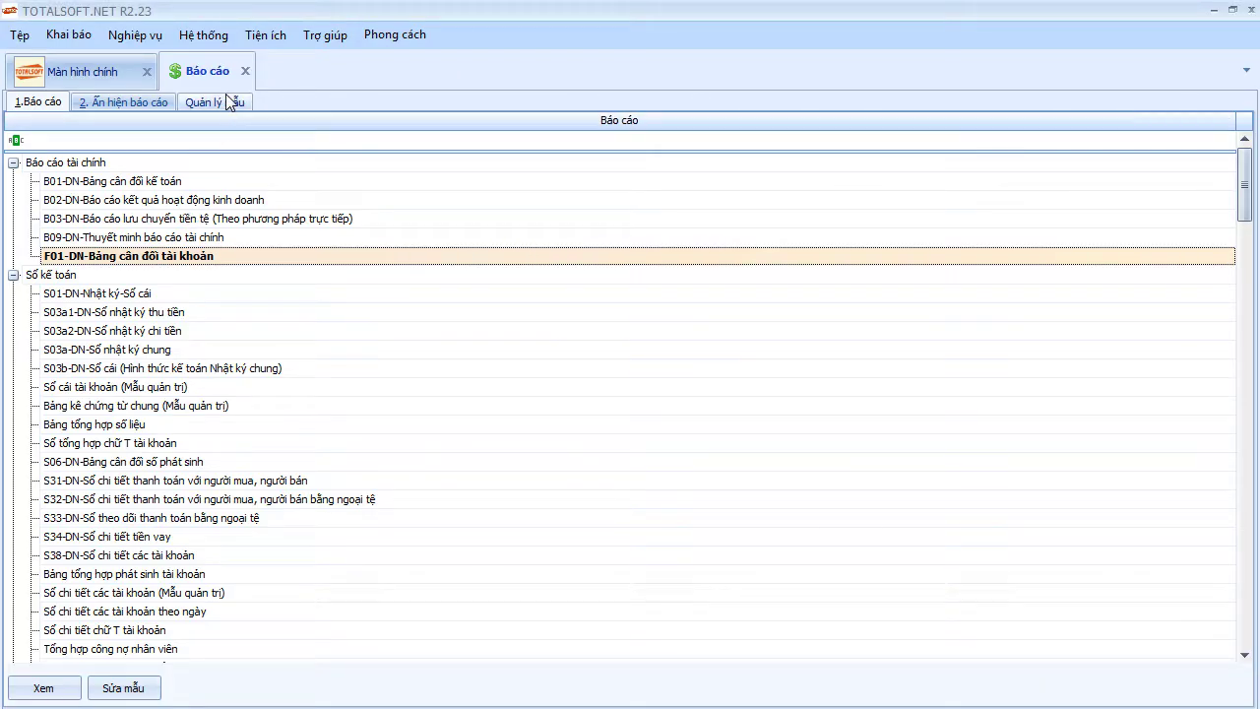
Reopen the F01-DN account balance report for Tháng 1 to check the account 154 figures, and close it
double_click(175, 256)
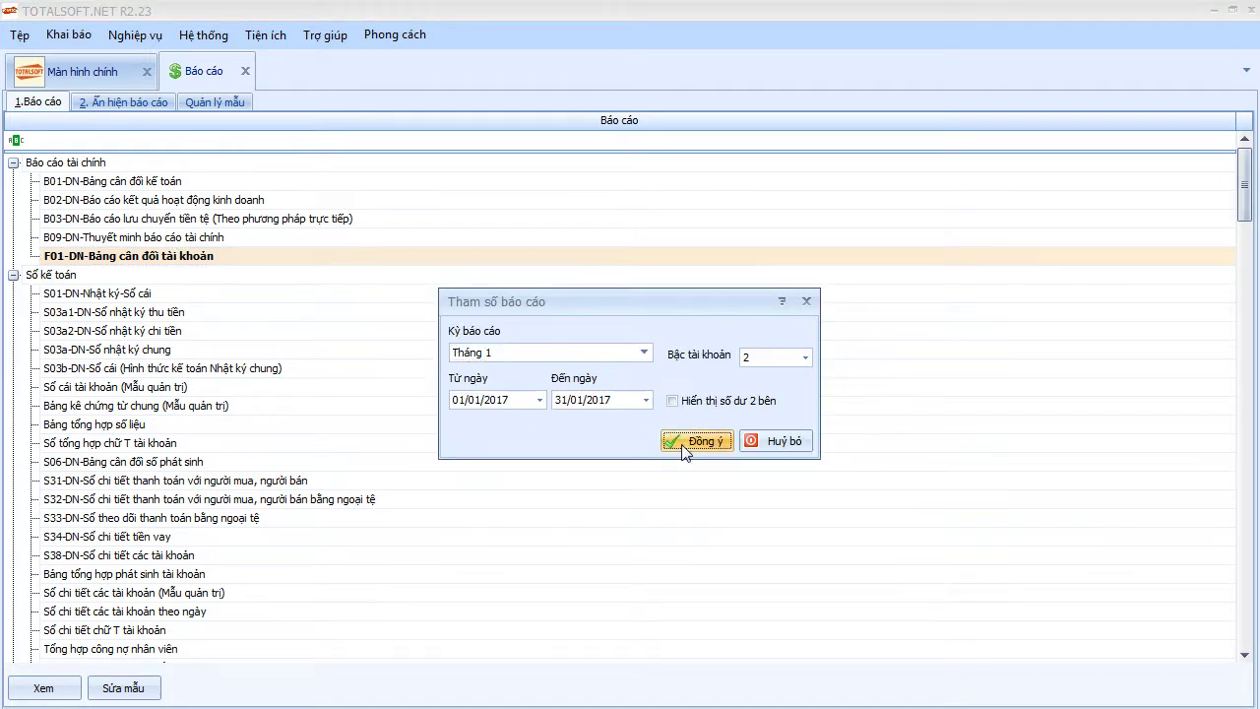
click(670, 447)
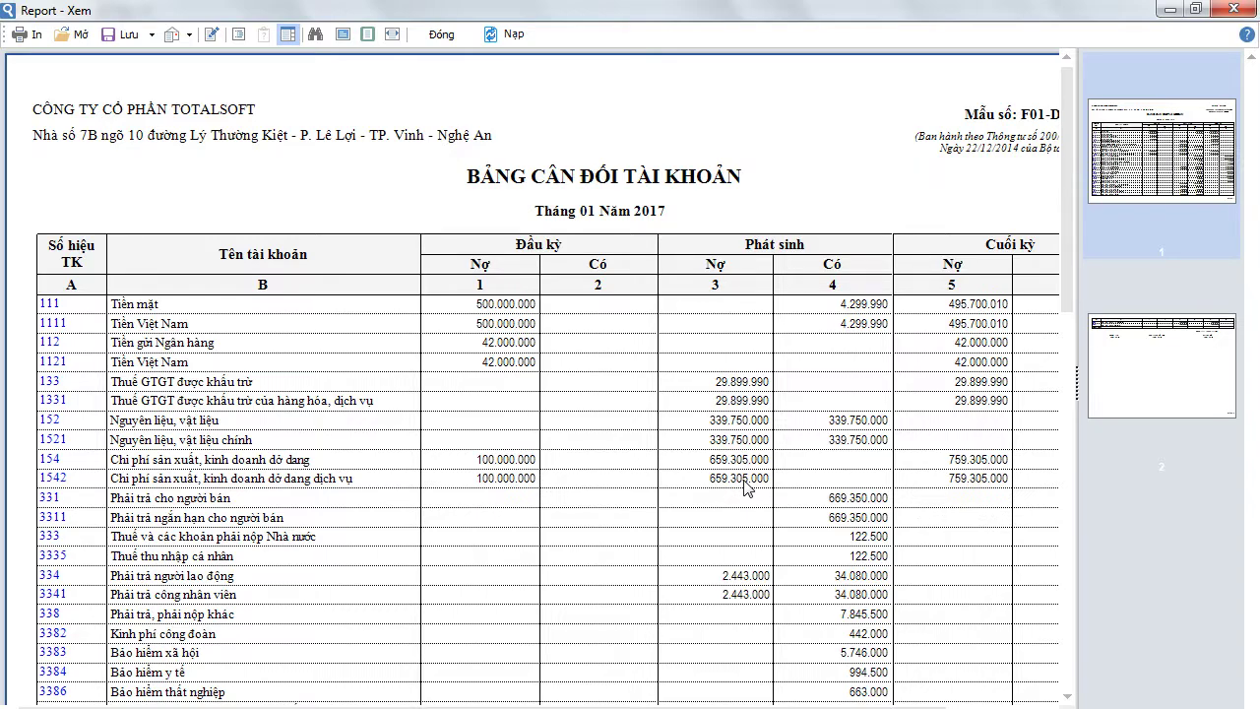
click(448, 34)
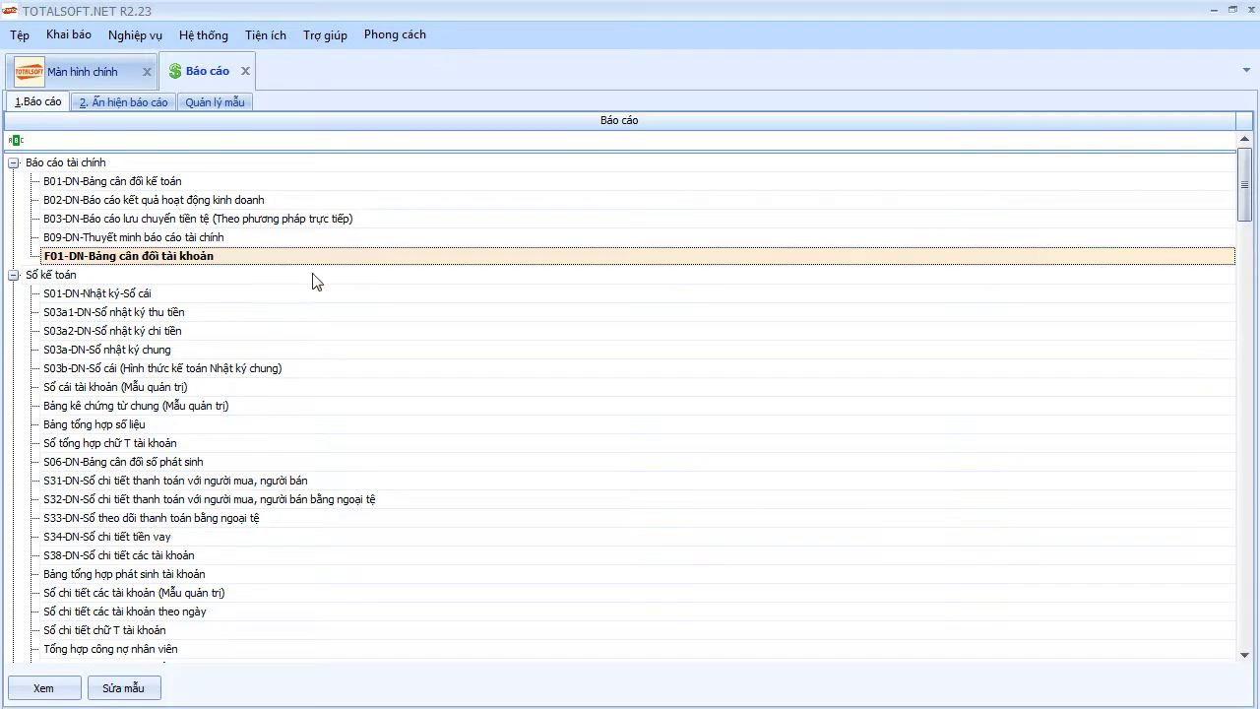
Close the report list and generate the Bảng phân tích giá thành công trình for Tháng 1 covering all projects on account 154
click(245, 71)
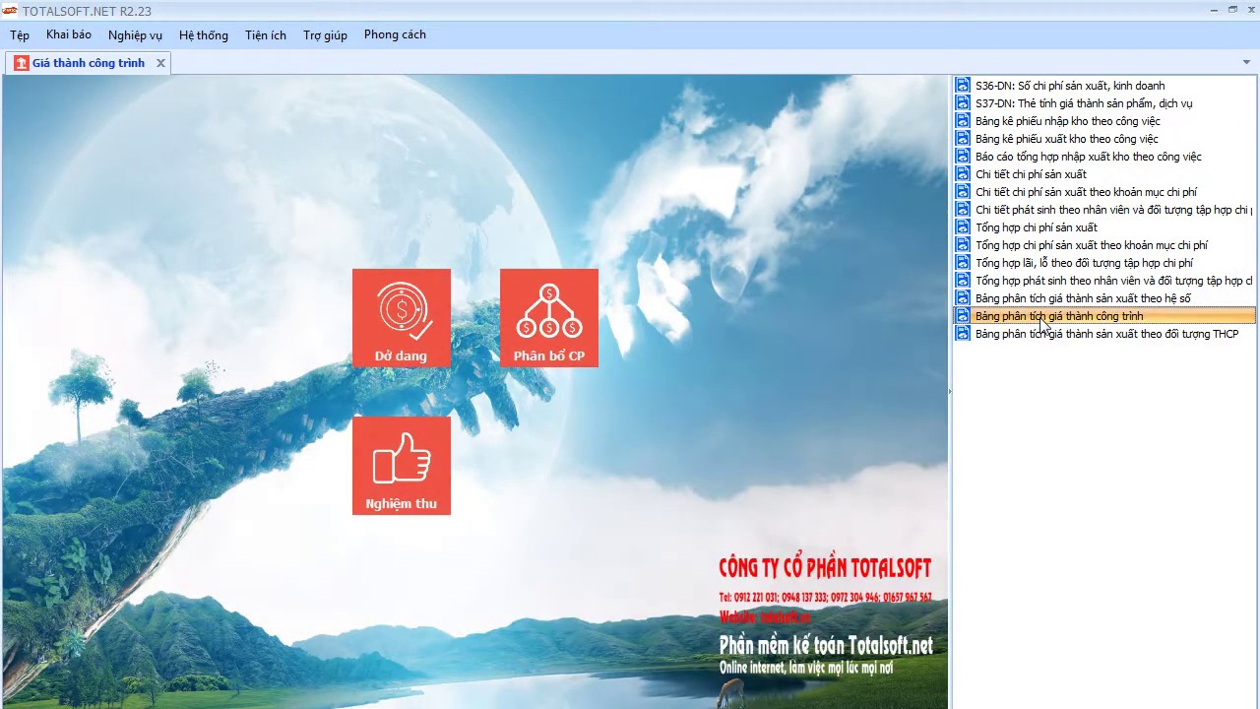
click(1041, 316)
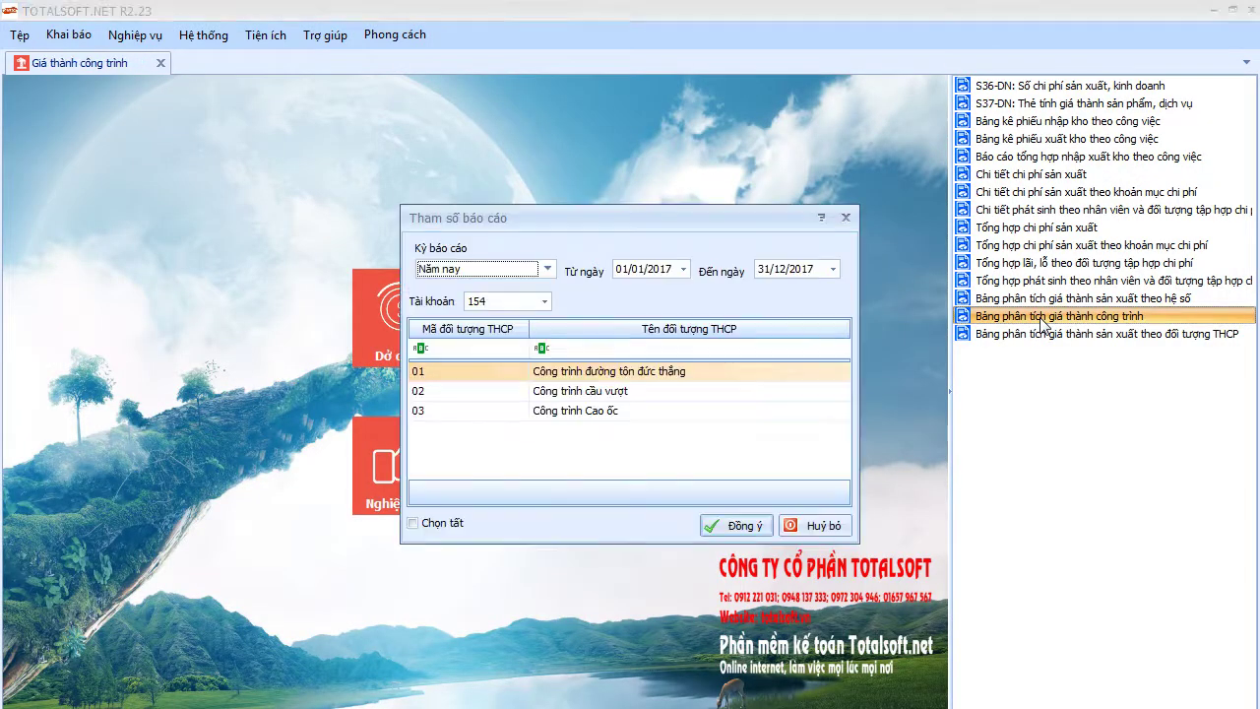
click(413, 523)
click(547, 269)
click(511, 305)
click(760, 525)
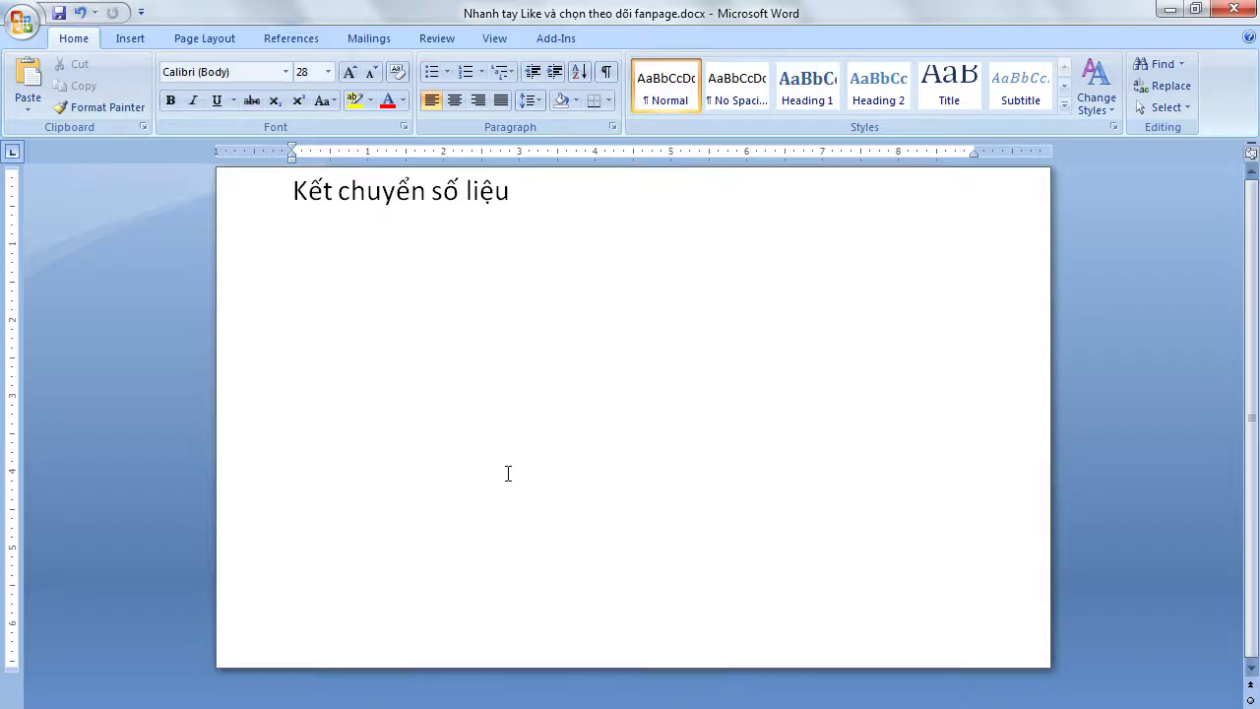
In the Word document, add the line "Trong khi kết chuyển" below the heading "Kết chuyển số liệu"
key(Return)
text(Trong khiu)
key(BackSpace)
text(ke)
text(t chuyển)
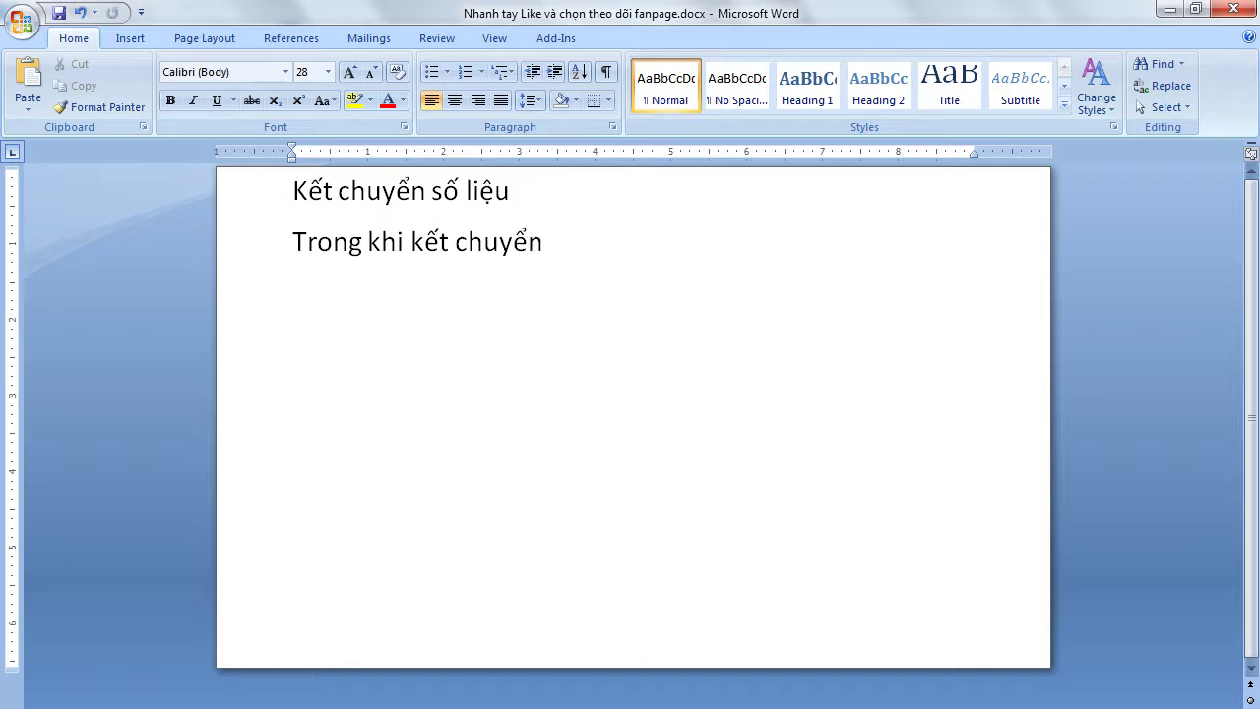
Start a new paragraph reading "Số tổng chi phí trên bảng phân tích giá thành nhỏ hơn tổng phát"
key(Return)
text(Số to)
text(ổng chi ph)
text(í)
text( trên bảng phân)
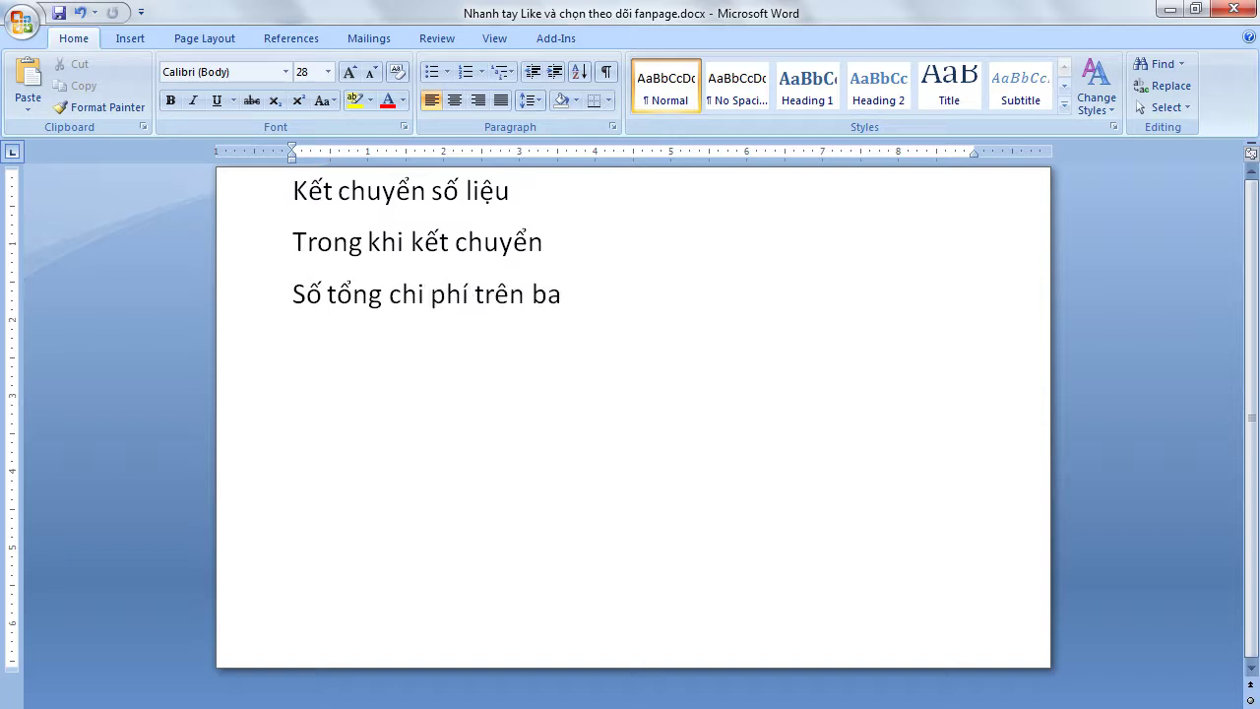
text( b)
key(BackSpace)
text(tích gi)
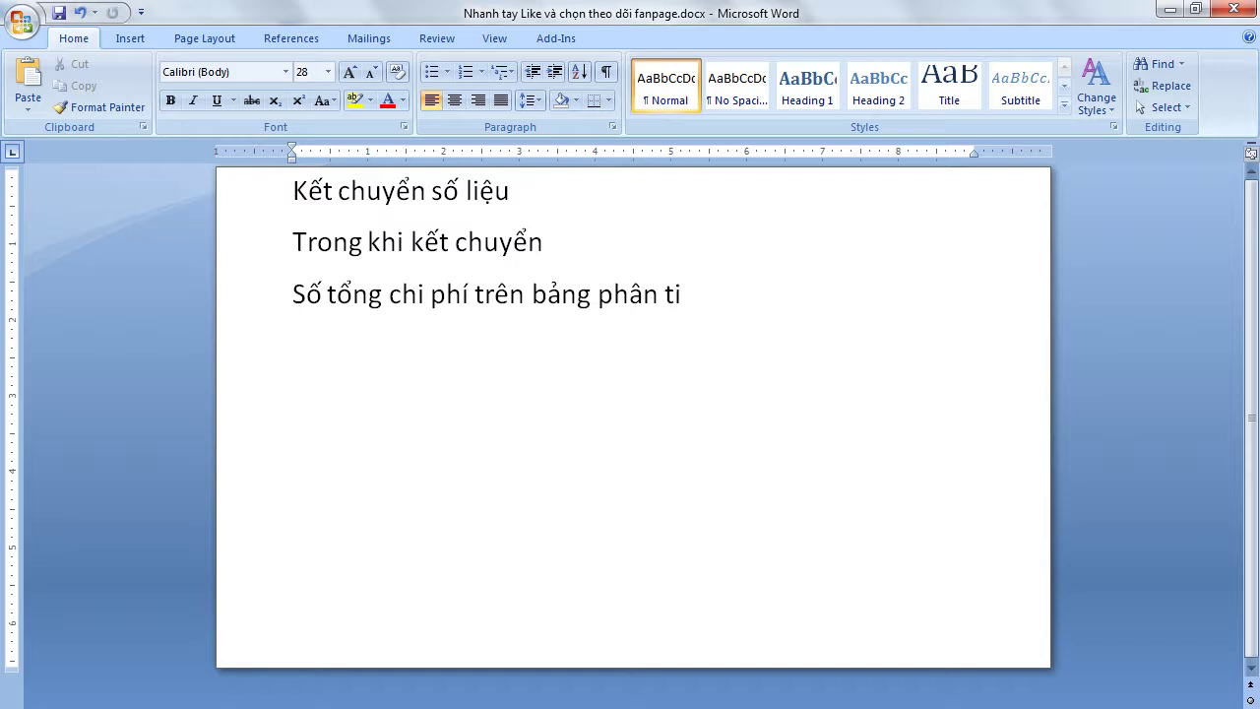
text(a thành)
text( nhỏ hợp)
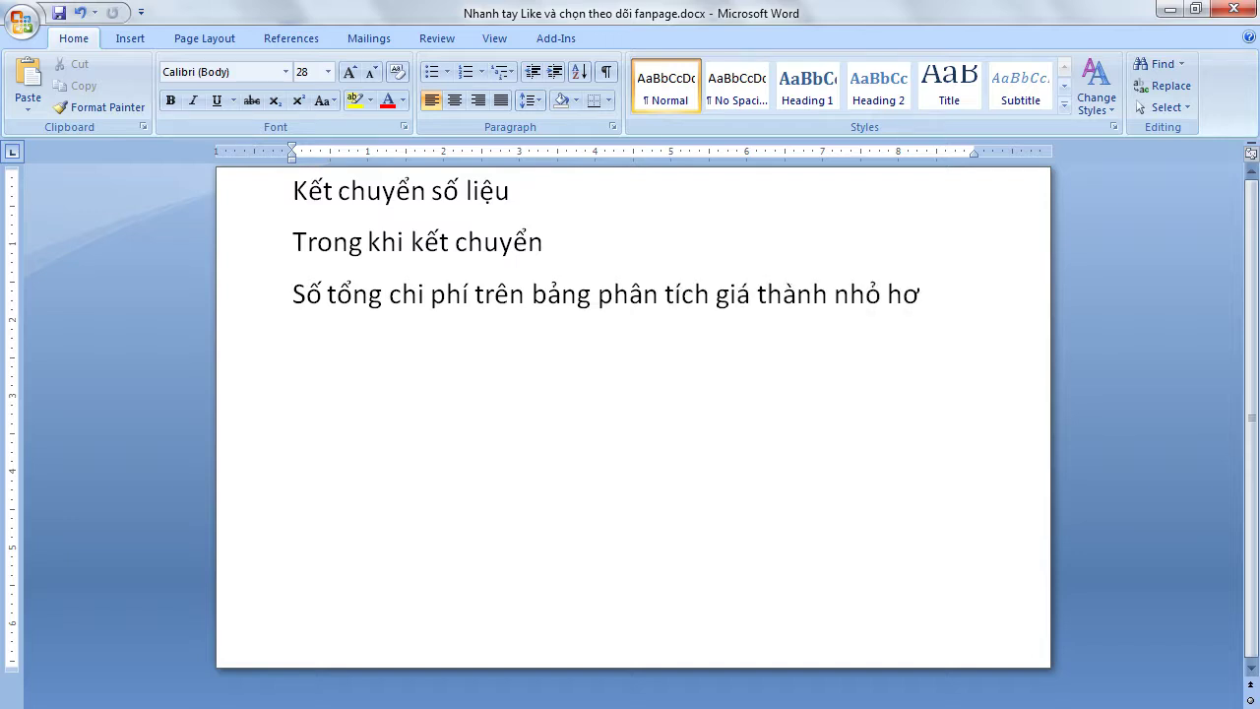
key(BackSpace)
key(BackSpace)
text(o)
text(n tổng pha)
text(t )
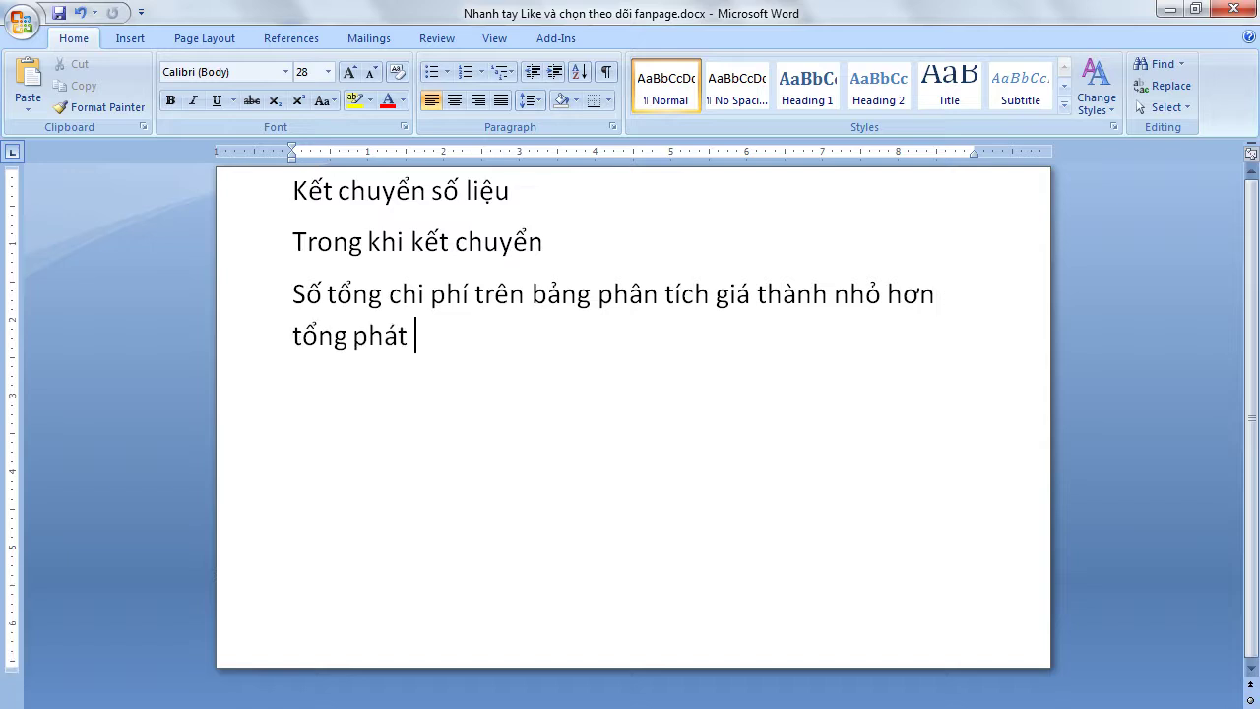
Complete the sentence with "sinh nợ 1542 trên bảng cân đối phát sinh." and start a new line
text(sinh nợ trên)
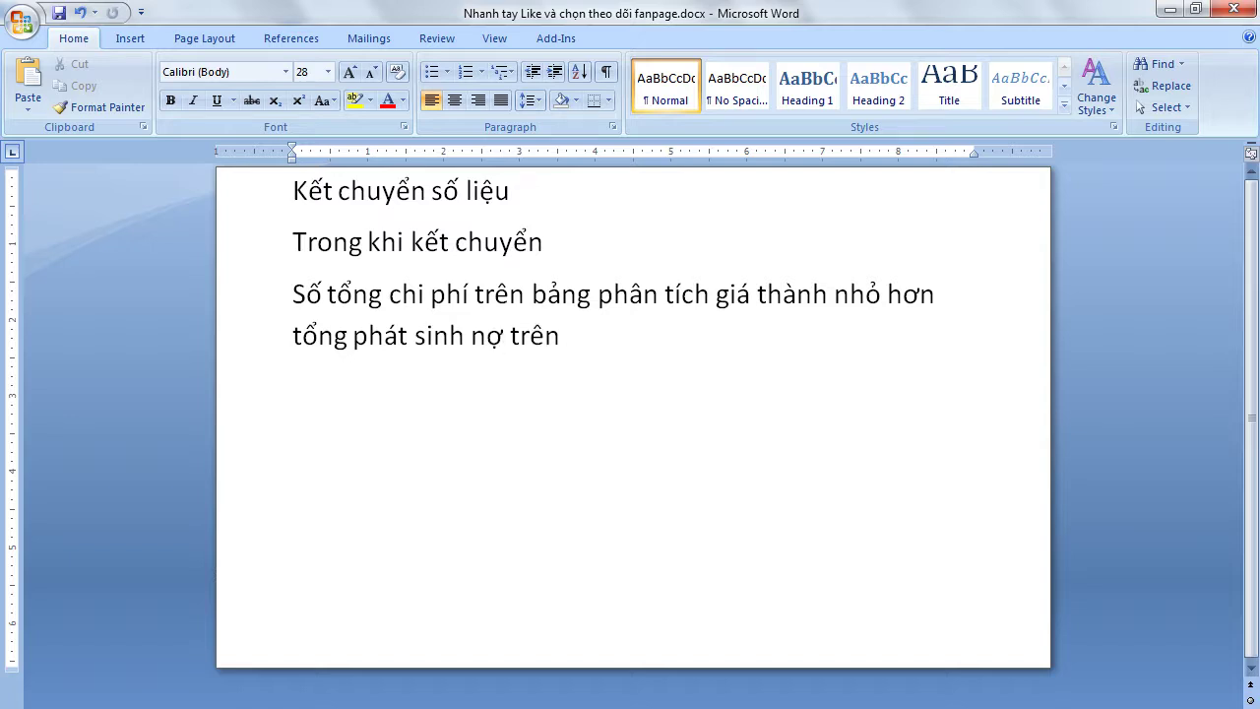
key(BackSpace)
key(BackSpace)
key(BackSpace)
key(BackSpace)
key(BackSpace)
text(155)
key(BackSpace)
text(42 trên)
text( abng)
key(BackSpace)
key(BackSpace)
key(BackSpace)
text(bảng cân đôi)
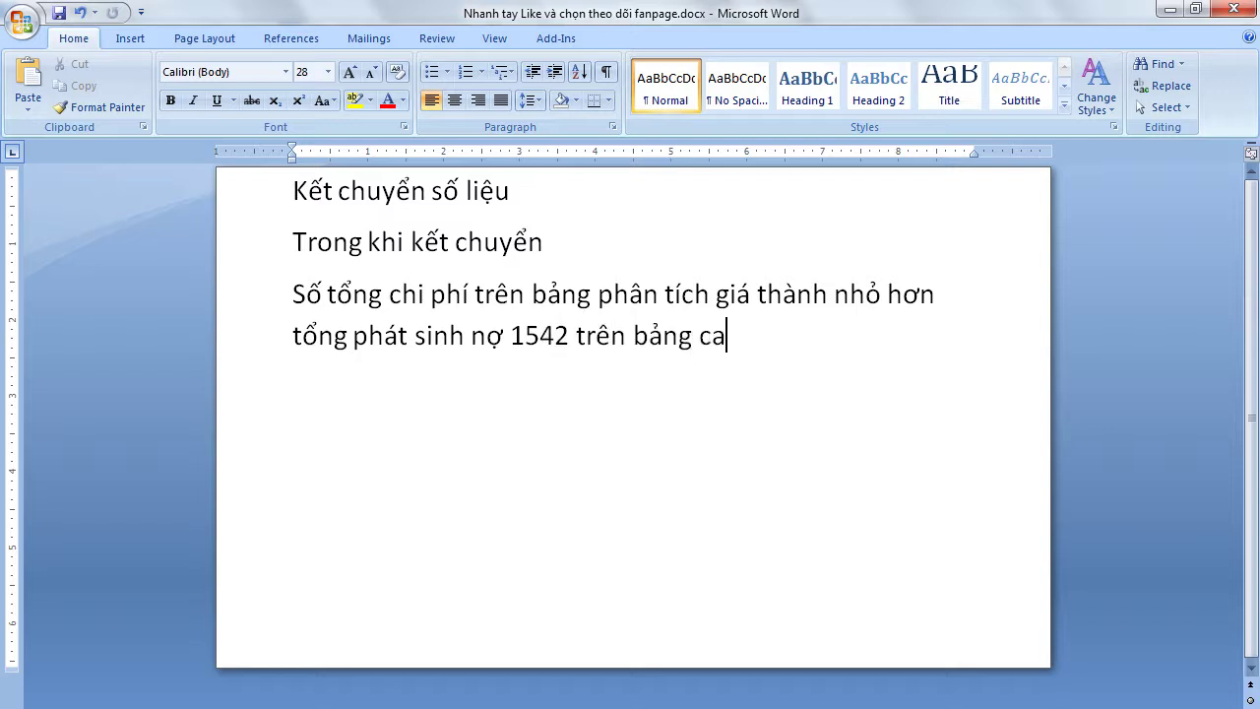
text(s phat sinh.)
key(Return)
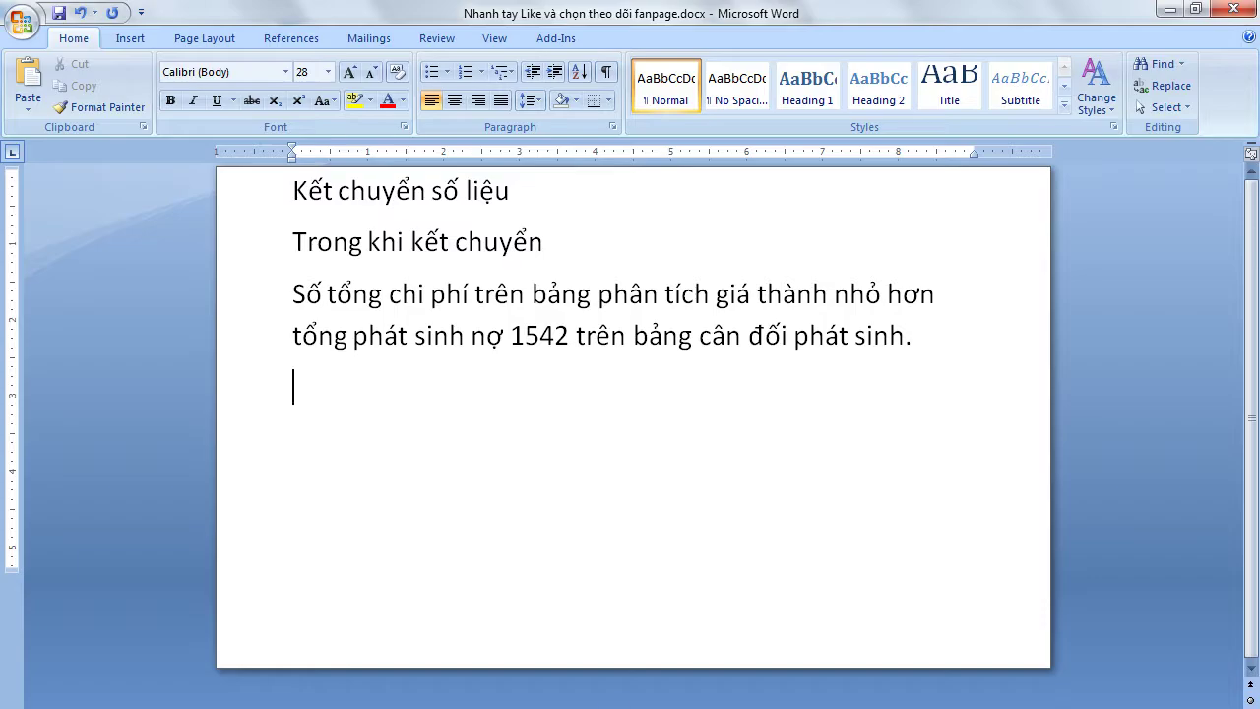
Switch back to TOTALSOFT.NET and close the project cost analysis report and the Giá thành công trình module
mouse_move(611, 706)
click(653, 662)
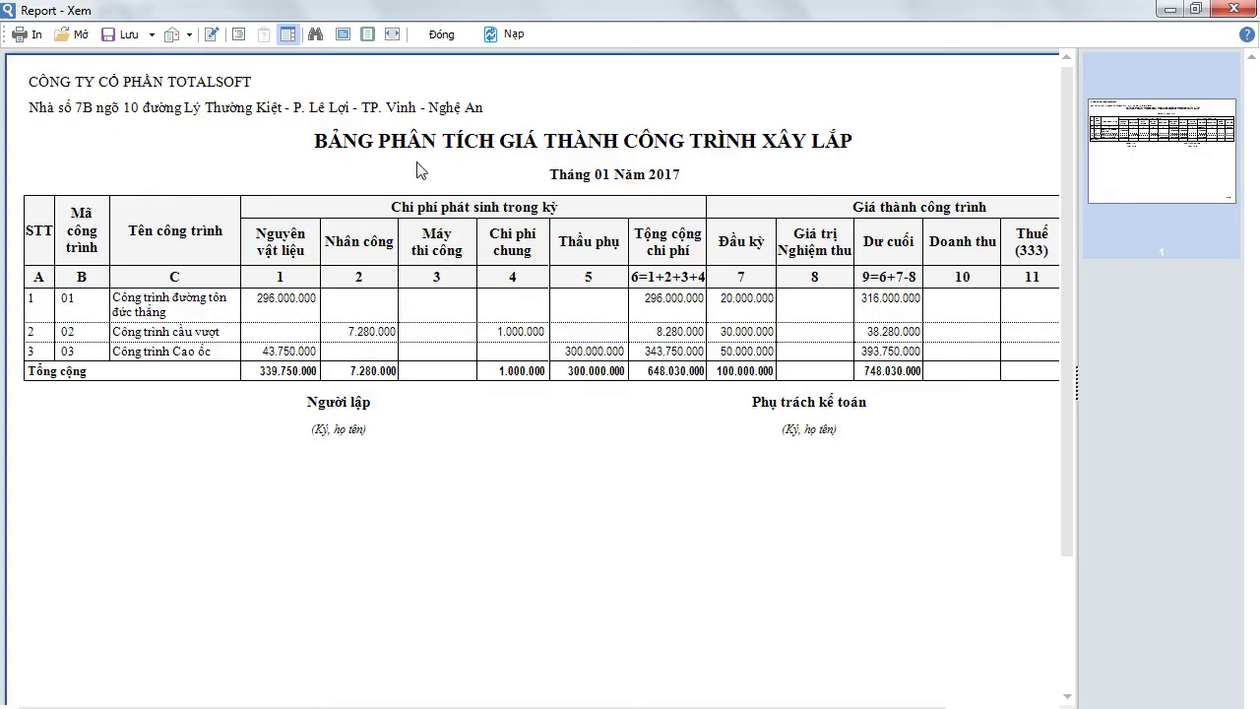
click(443, 37)
click(161, 62)
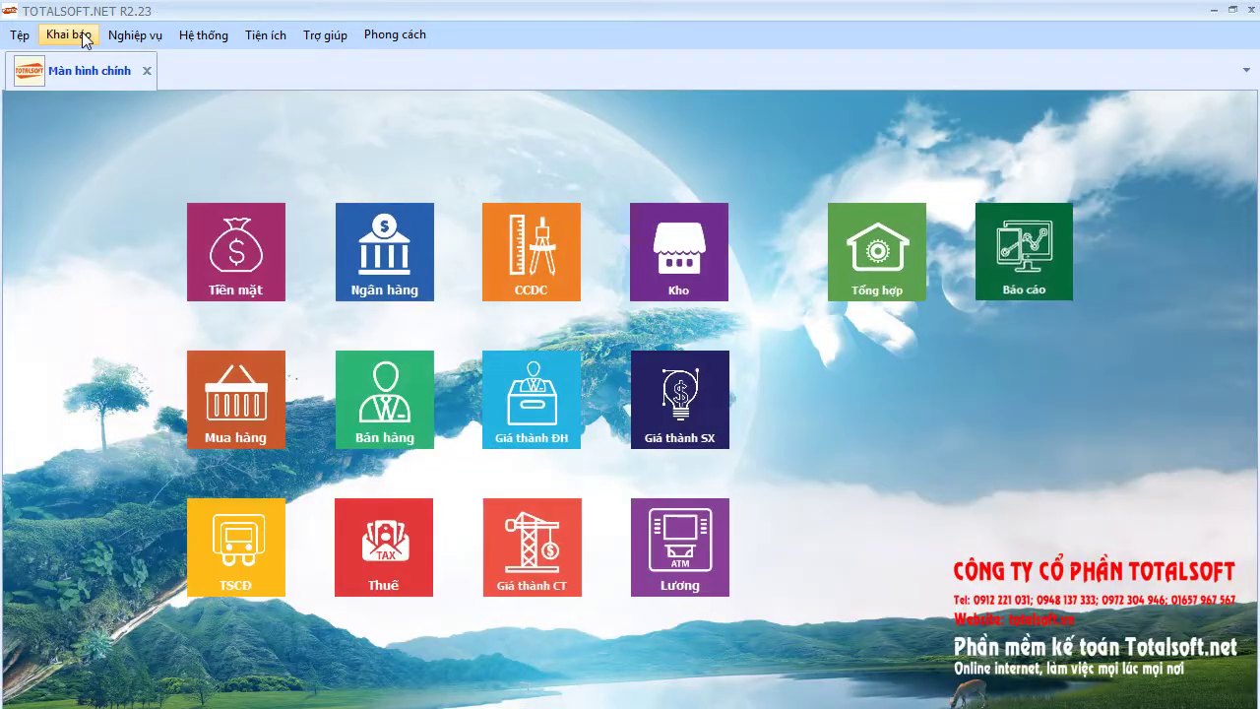
Examine the Máy xúc and Máy vi tính entries and their original costs in the Tài sản cố định list, and close it
click(81, 34)
click(118, 306)
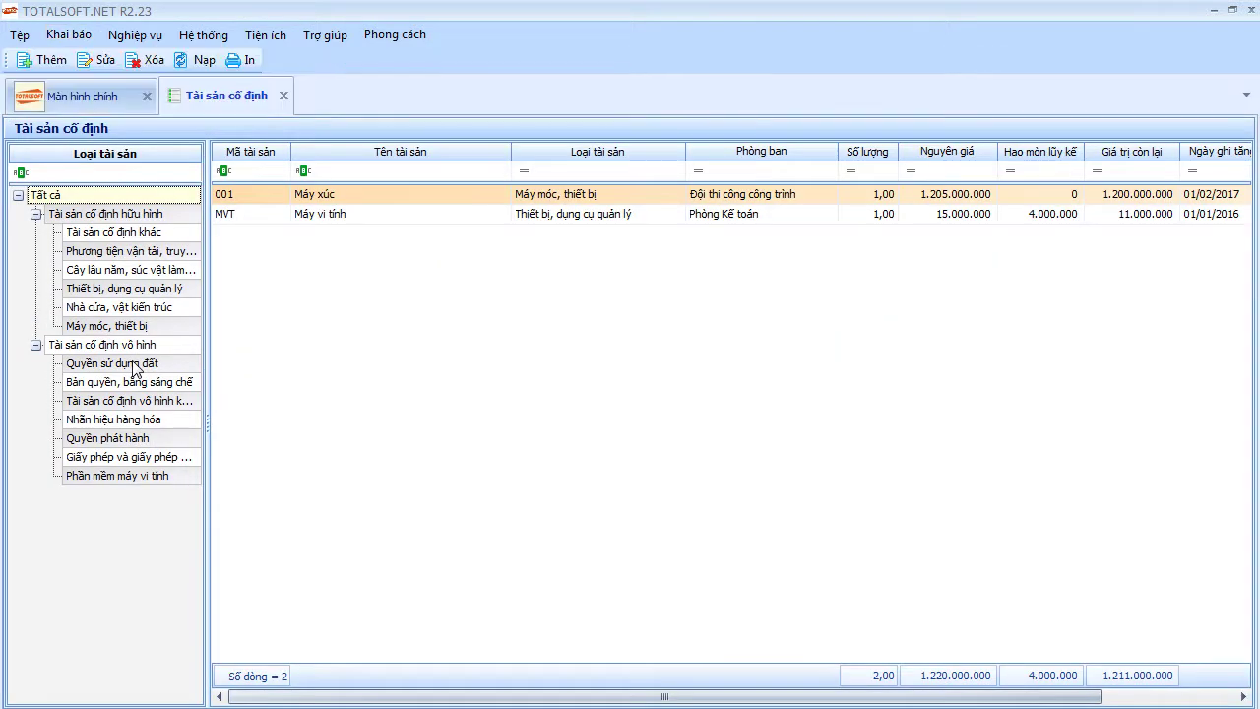
click(341, 196)
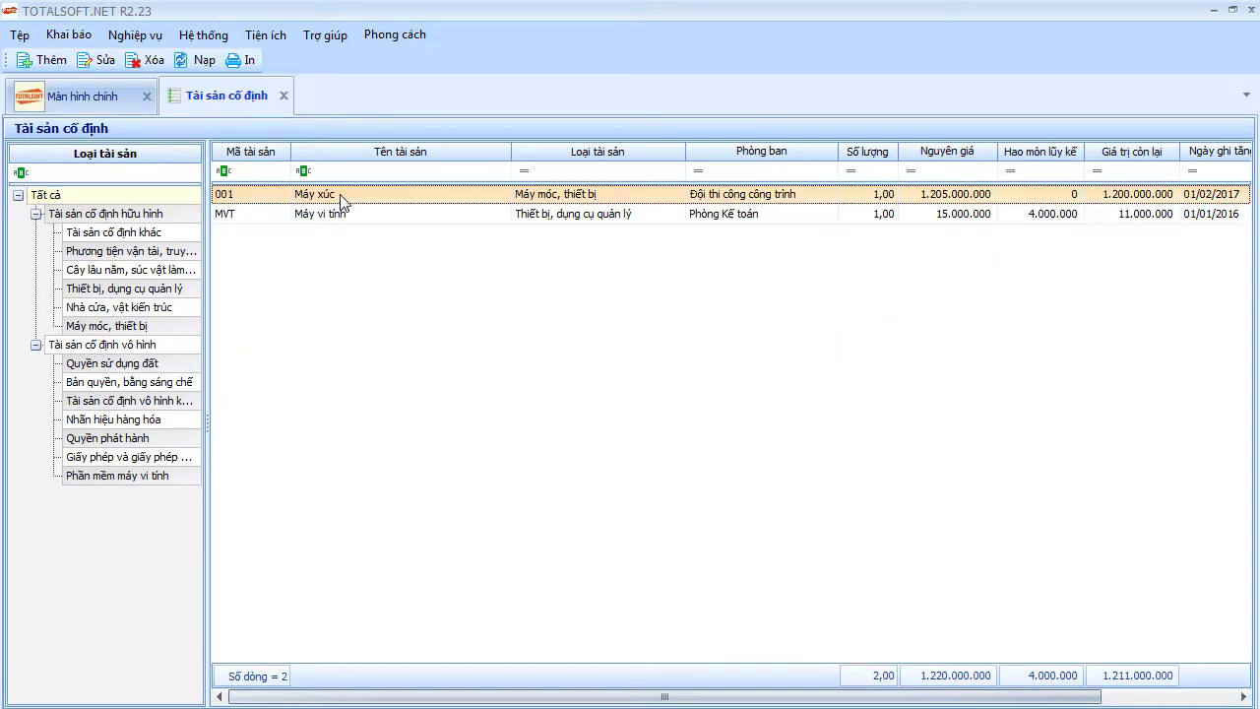
click(341, 218)
click(343, 200)
click(339, 216)
click(348, 198)
click(354, 218)
click(937, 198)
click(945, 218)
click(950, 197)
click(951, 212)
click(366, 195)
click(342, 217)
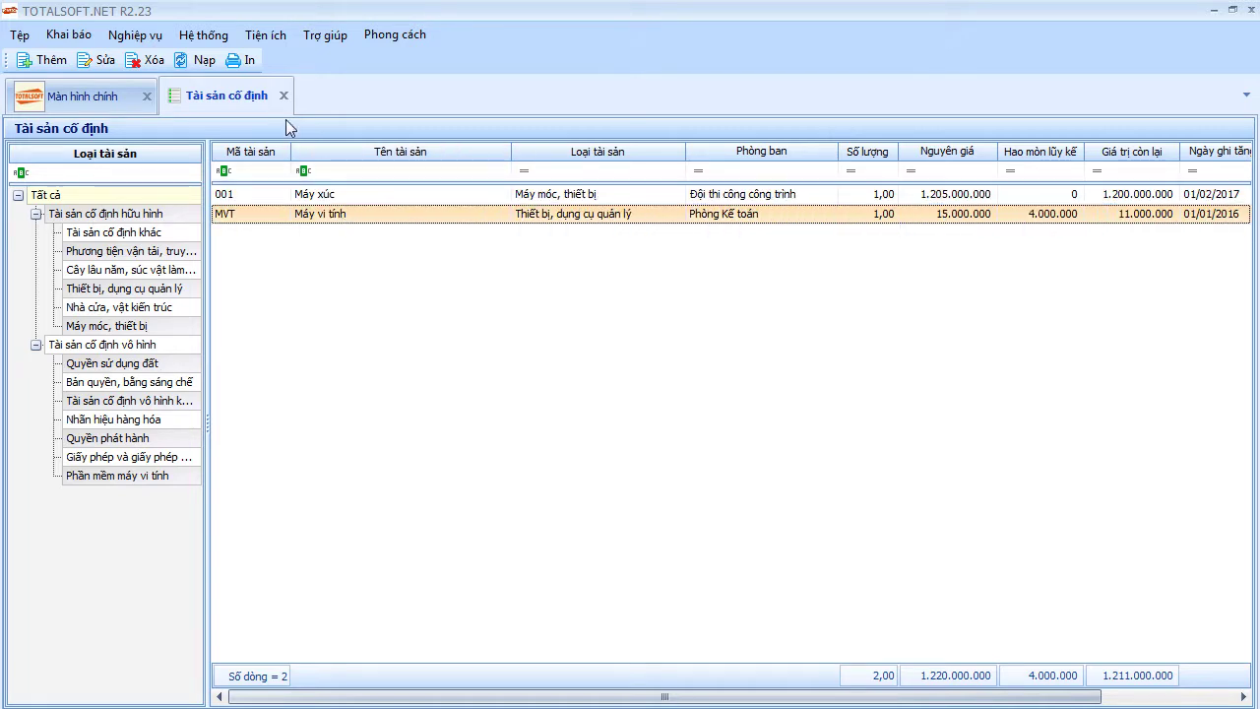
click(284, 96)
View the Khấu hao tài sản cố định list in the fixed assets module and close it
click(233, 542)
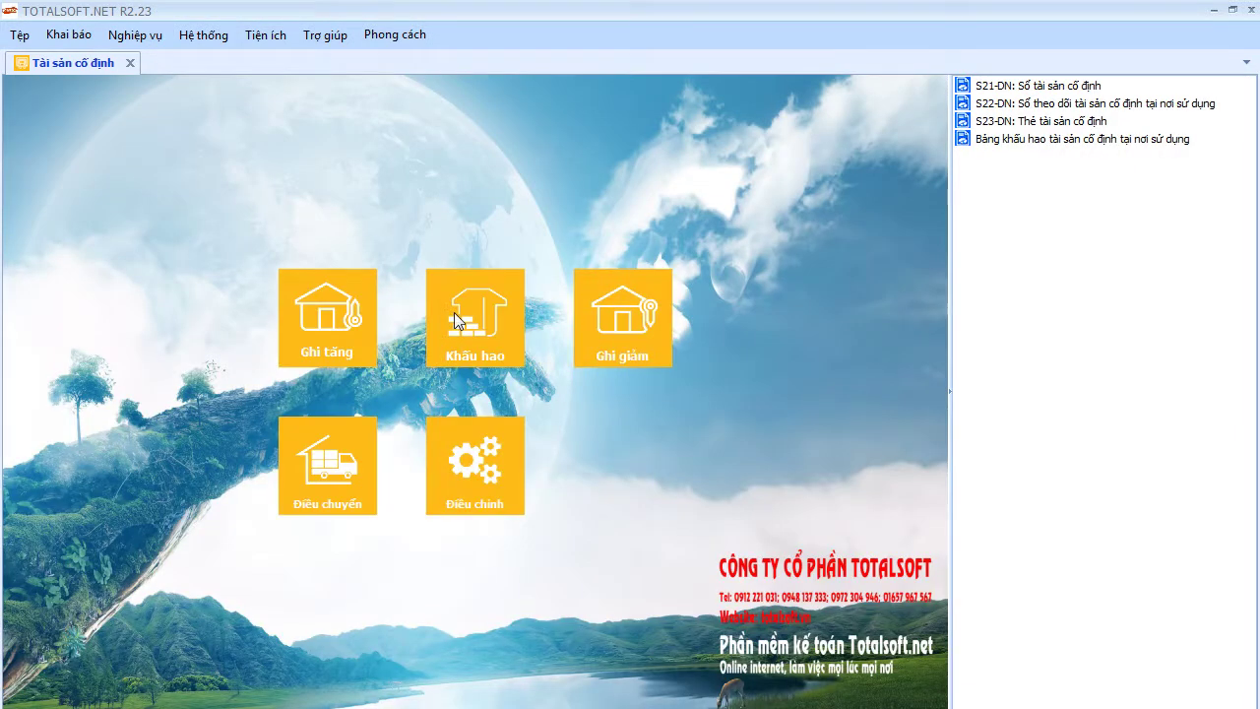
click(454, 312)
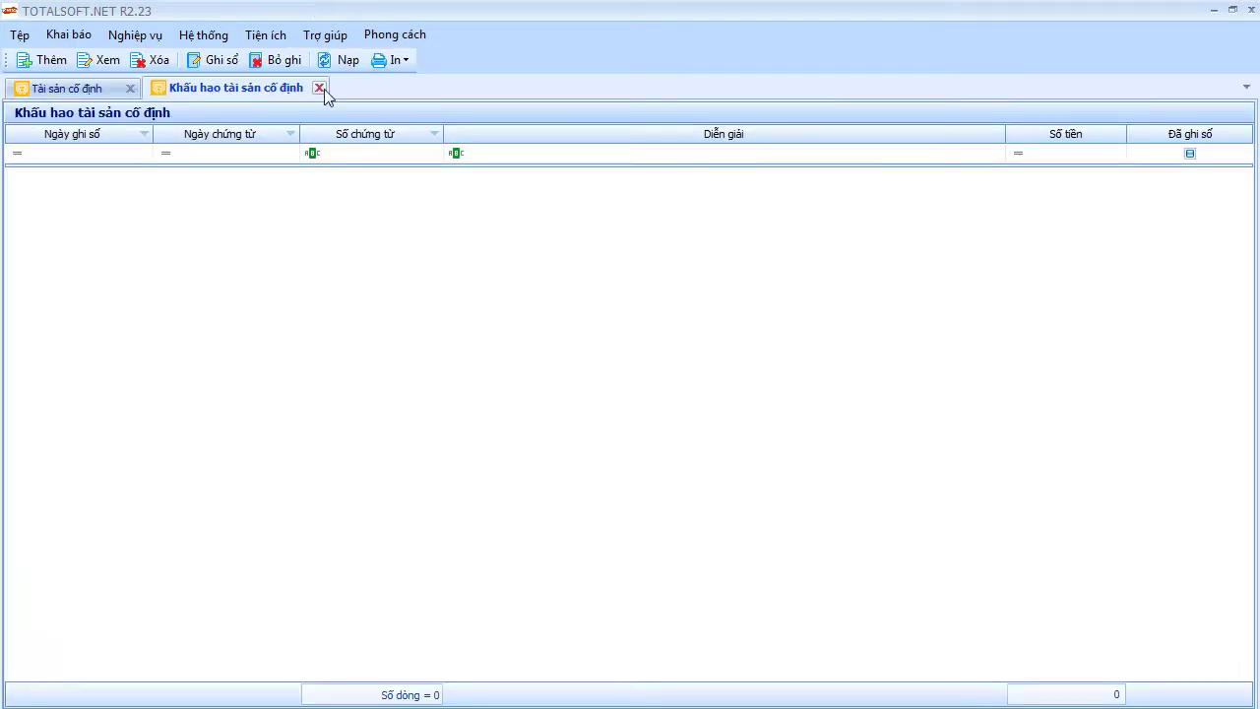
click(324, 88)
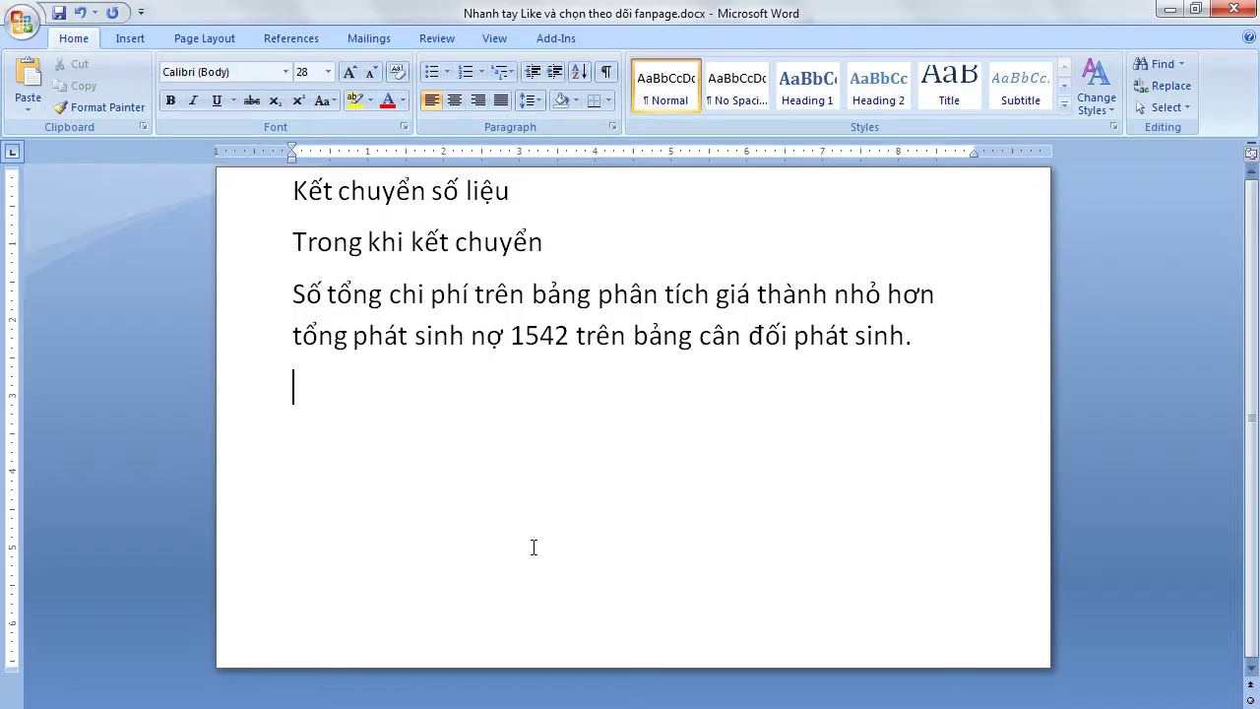
Add the line "Phân tích một chút về tài sản cố định" to the Word document
text(Phaân tích mọt)
key(BackSpace)
key(BackSpace)
text(ôt chút về)
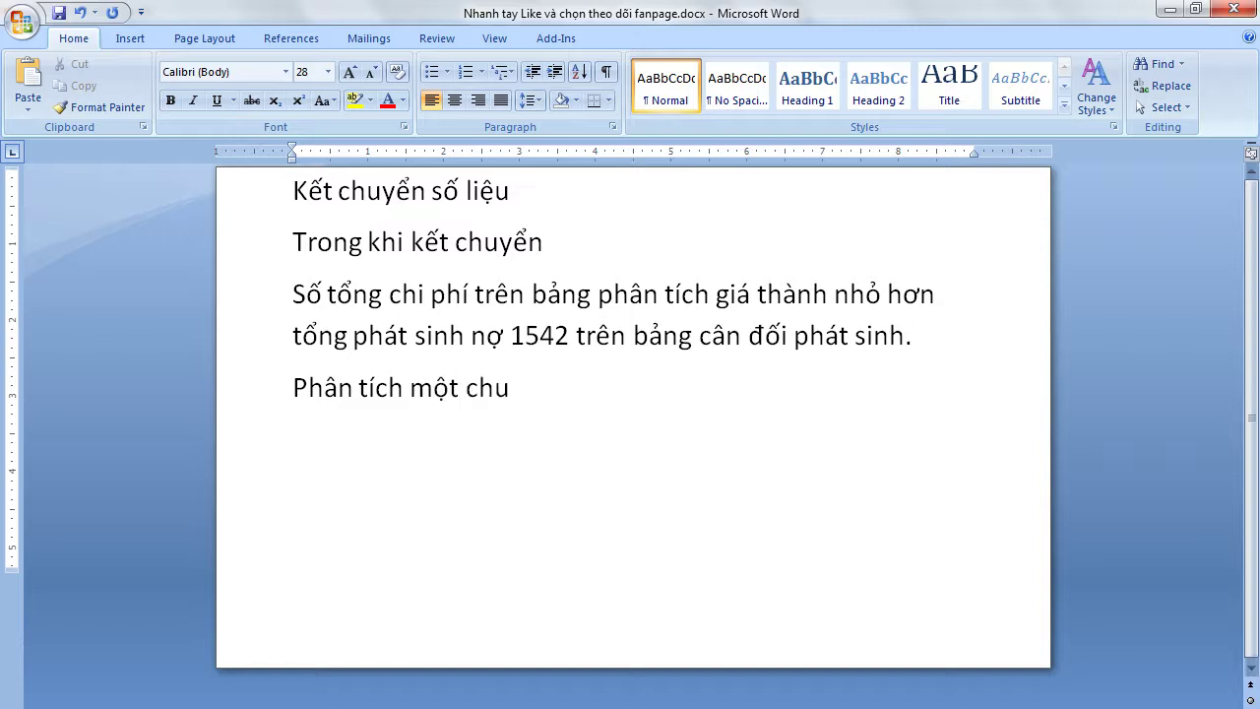
text( s)
key(BackSpace)
text(tài sản cố định)
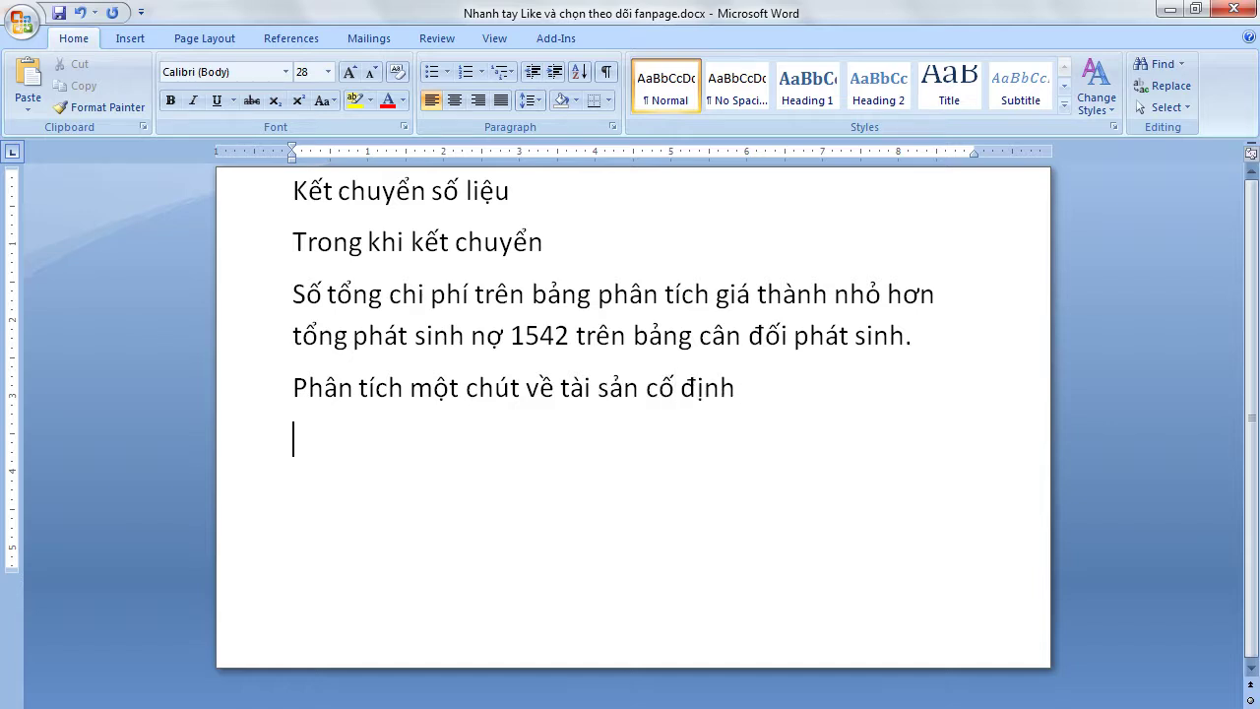
Add a new line reading "Trong tài sản có máy xúc và máy vi tính"
key(Return)
text(Trogn)
key(BackSpace)
key(BackSpace)
text(ng tai snar)
key(BackSpace)
key(BackSpace)
key(BackSpace)
text(anr cos)
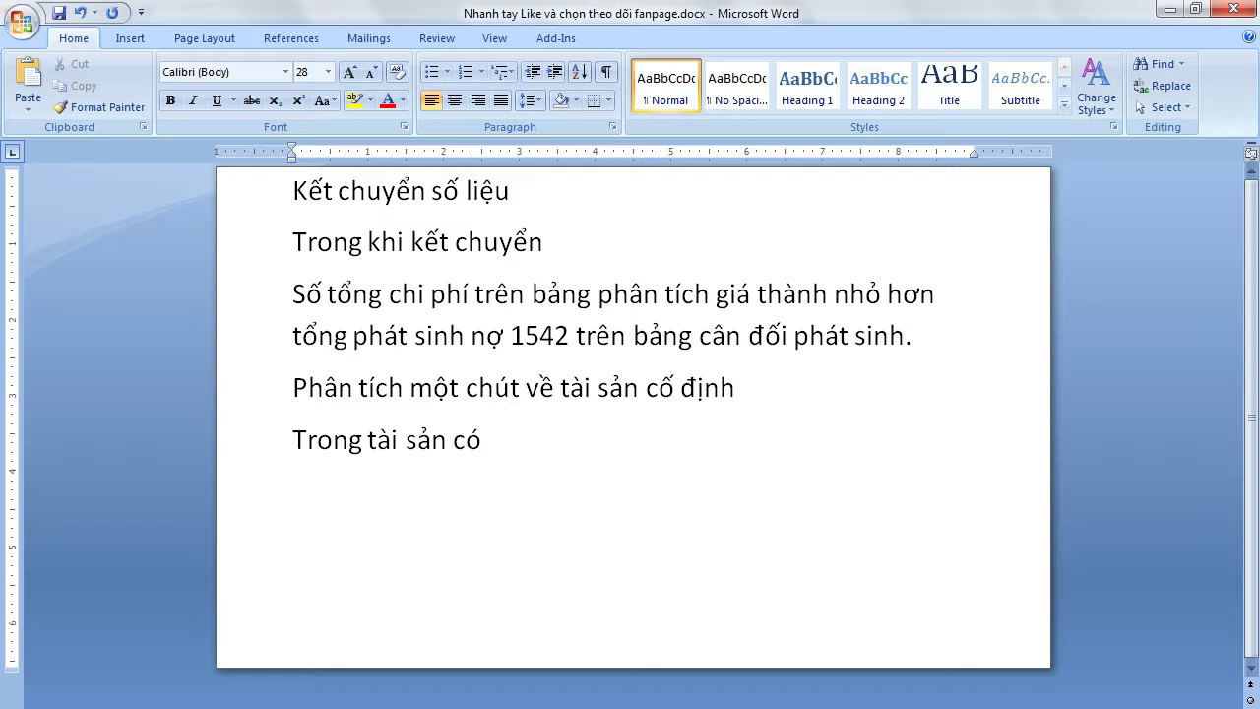
text( may xucs vaf mays )
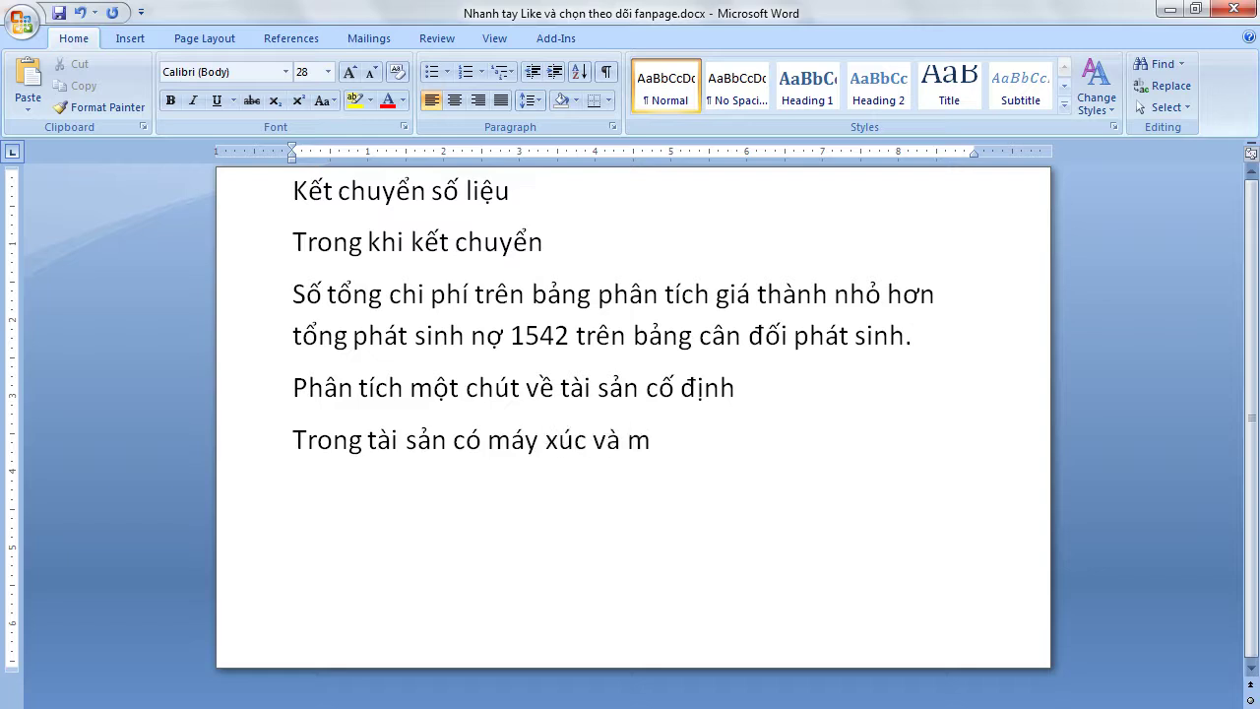
text(vi tinhs)
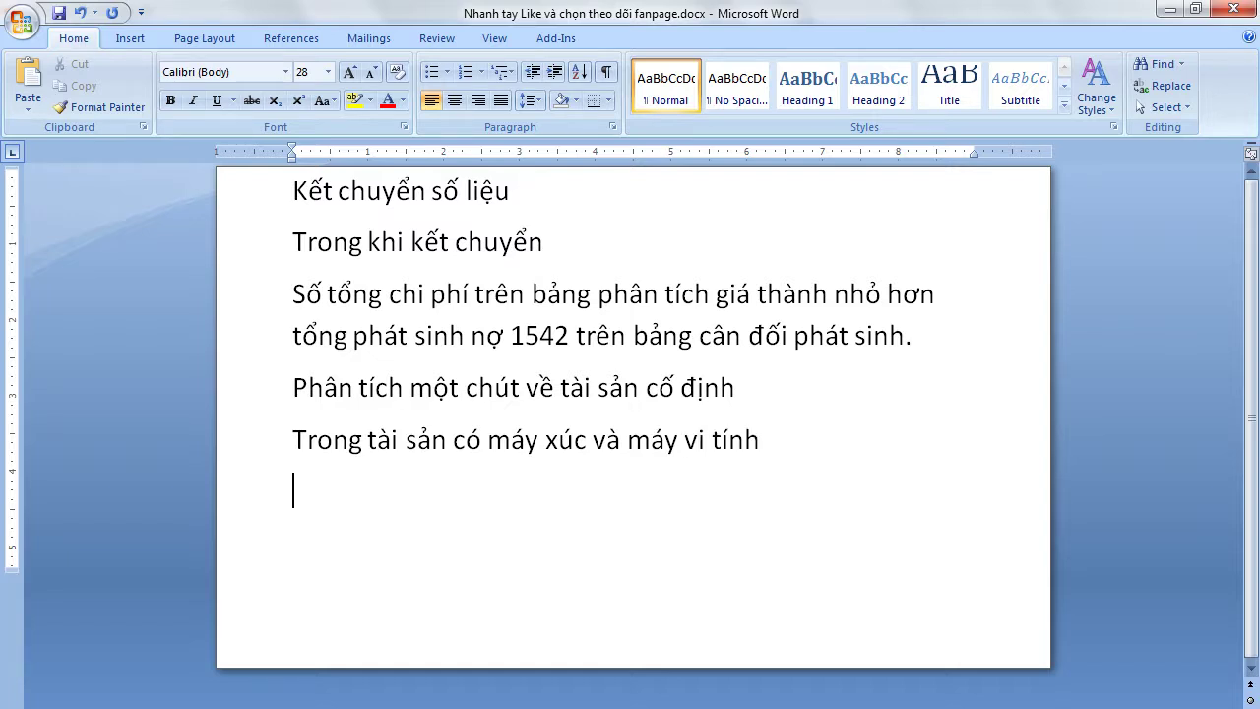
Add a new line reading "Cái máy xúc trong tháng 1 nó chỉ phục vụ 2 công trình."
key(Return)
text(Cais ma)
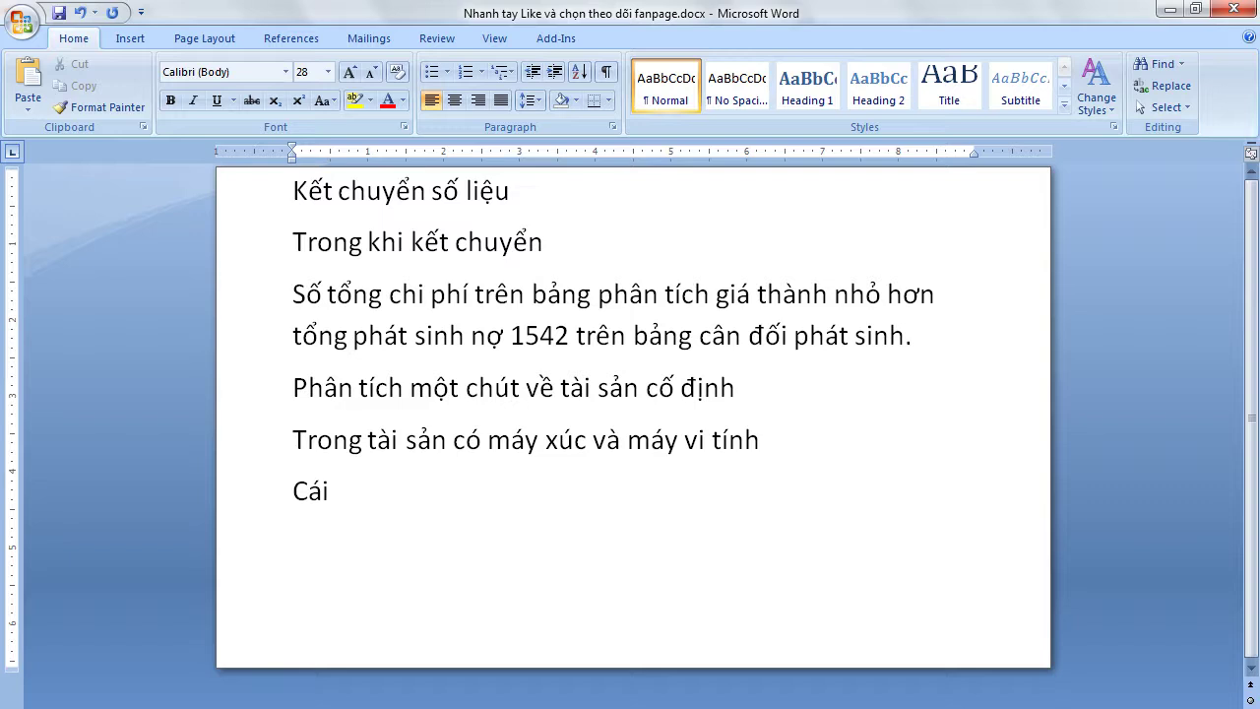
text(ys xucs trong thangs 1)
text( nos chir phuj)
text(c vuj 2 coong trinh)
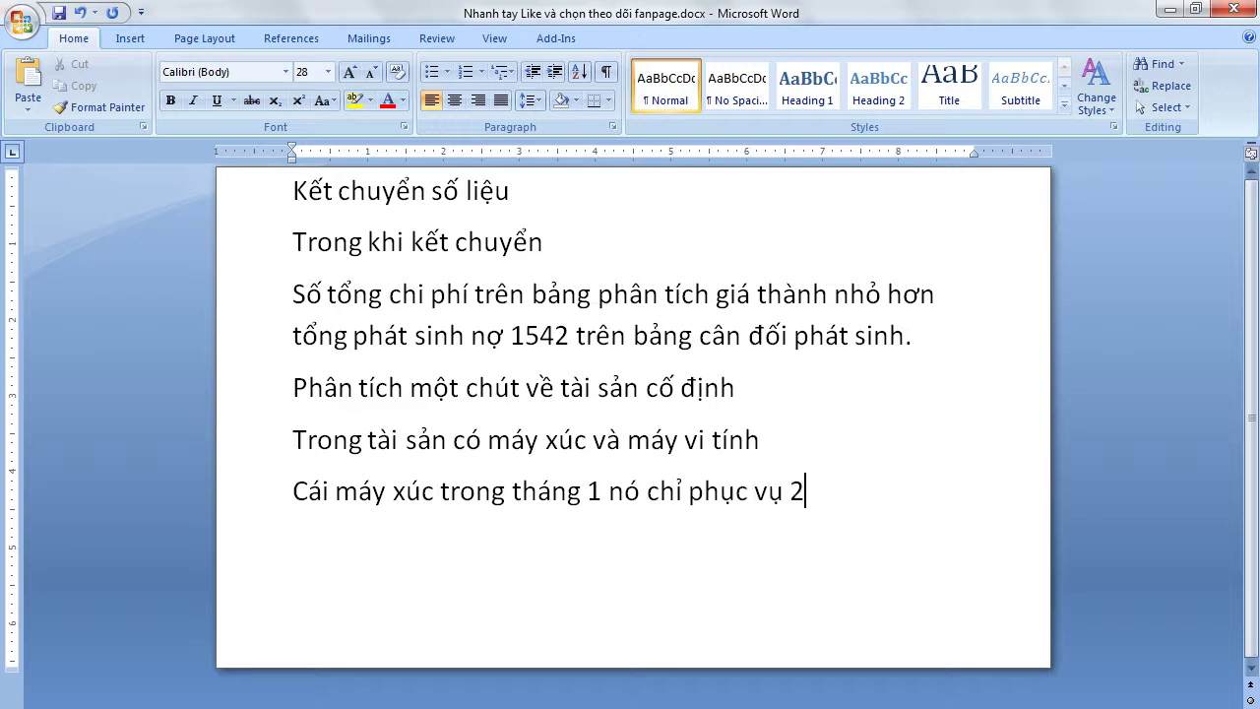
text(.)
Add a new line reading "Trong khi công ty đang thi công 3 công trình."
key(Return)
text(Trong khi coong ty)
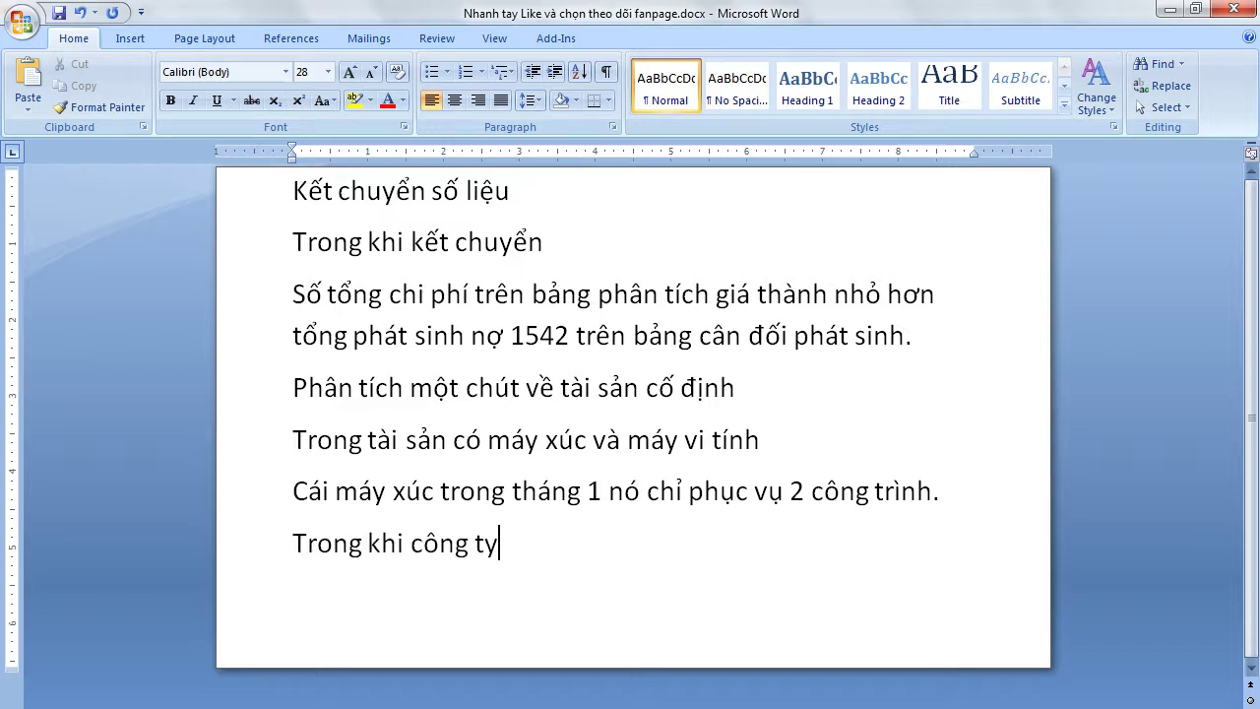
text( ddang thi coong)
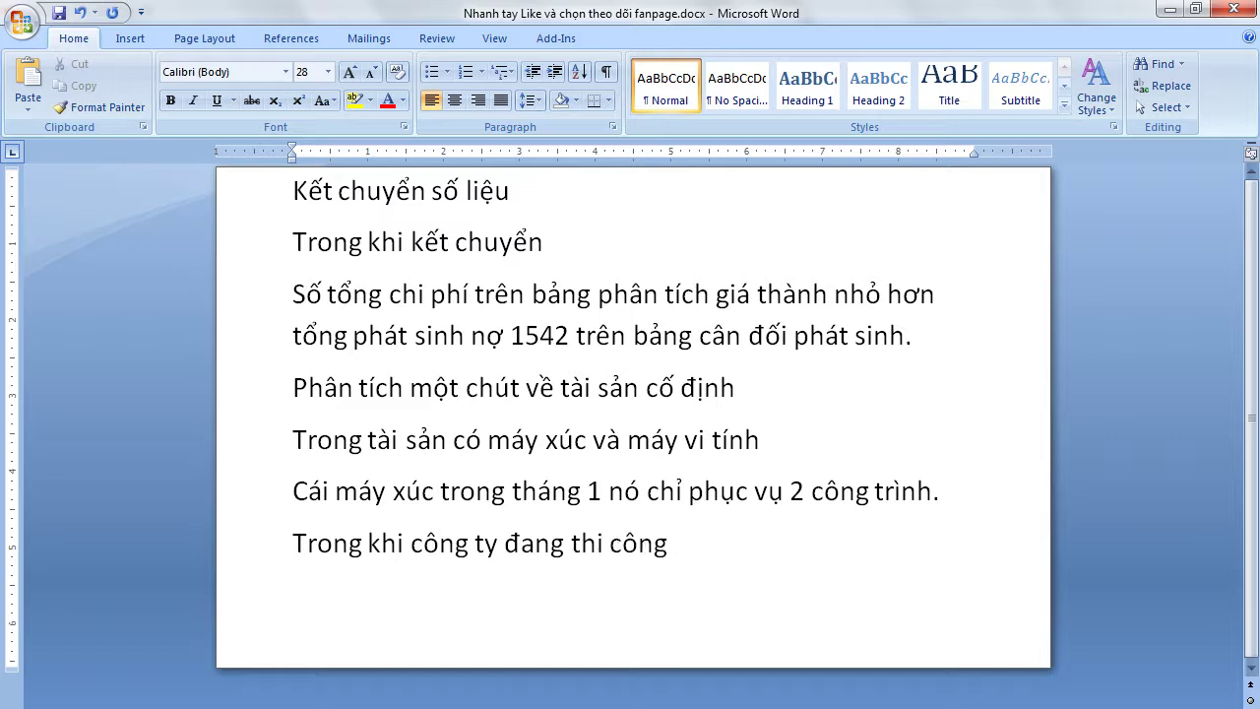
text( 3 coong)
text( trinh)
text(.)
Add the question "Vậy phân bổ thế nào?" on its own line and start another line
key(Return)
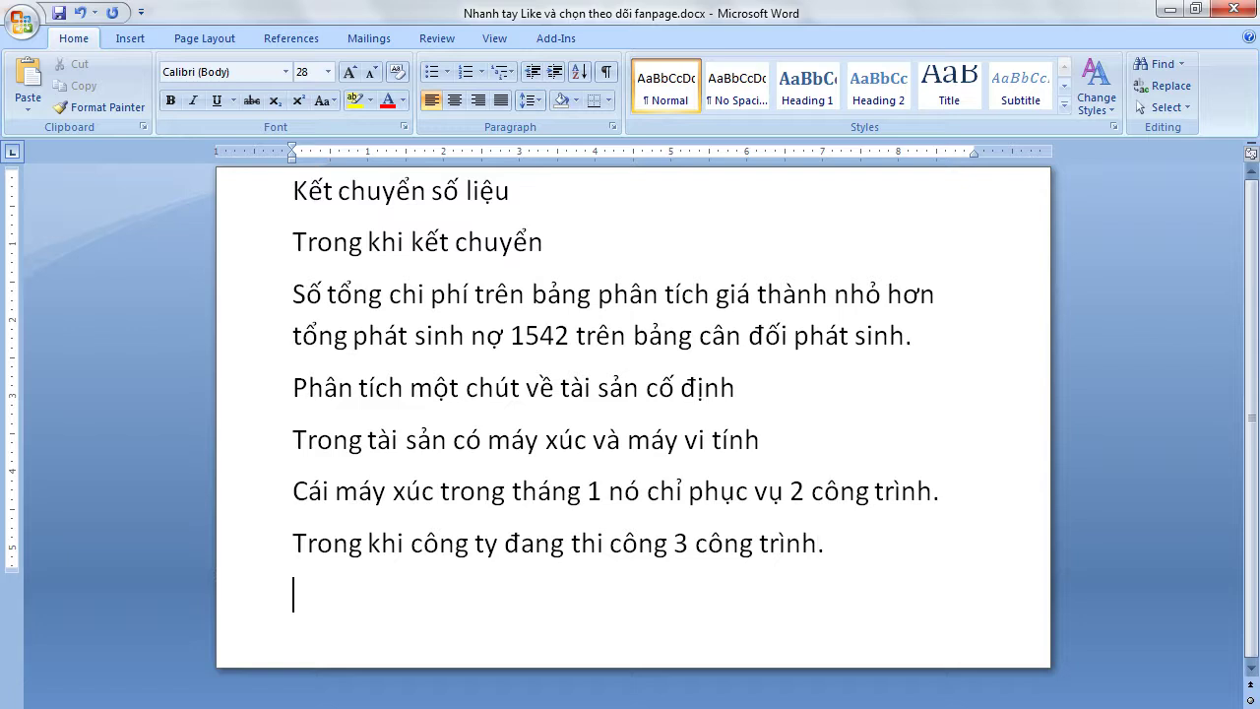
text(Vậy phân b)
text(ổ the)
text( nào?)
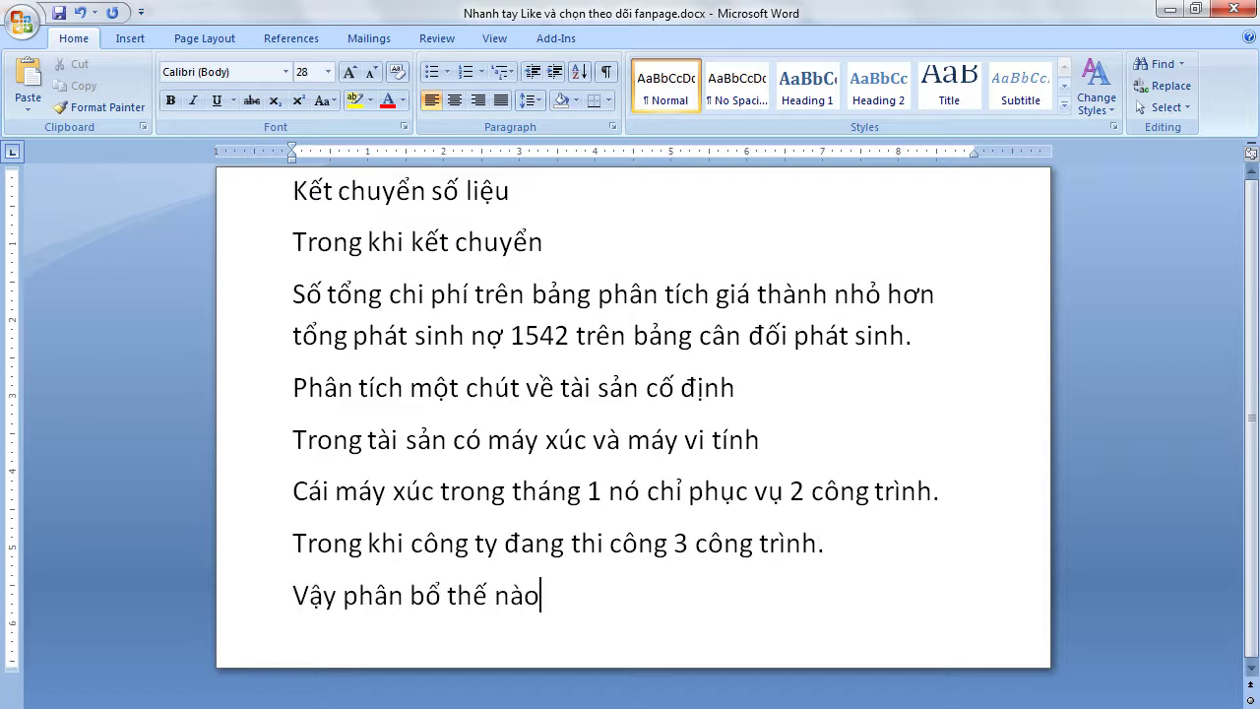
key(Return)
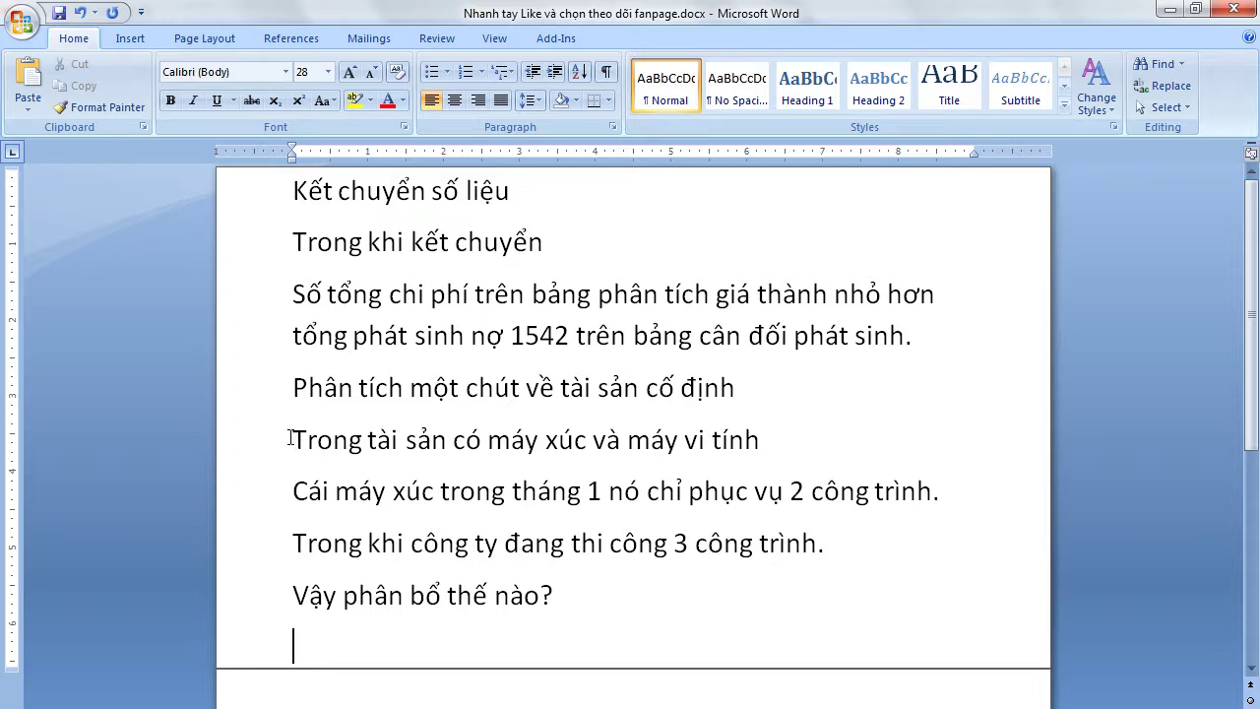
Add a new line reading "Toàn bộ khấu hao chia đều cho các công trình (sai)" below the allocation question
drag(297, 445, 577, 597)
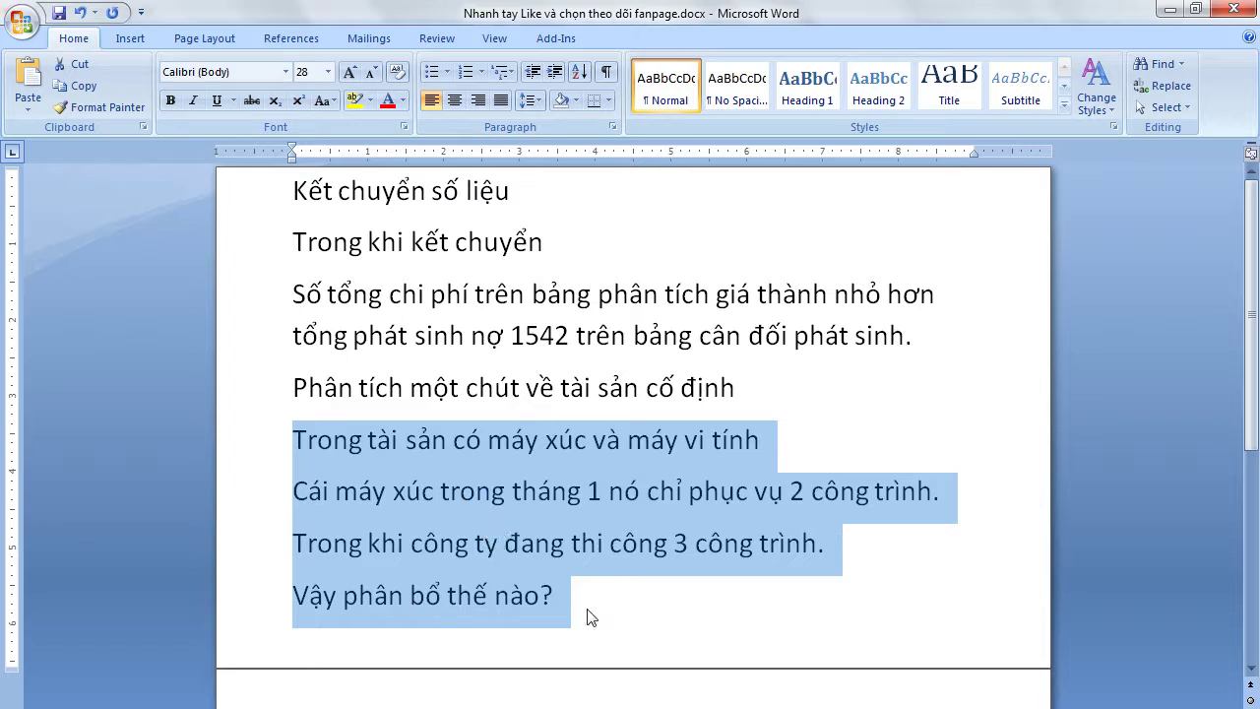
scroll(585, 614, down, 1)
click(467, 647)
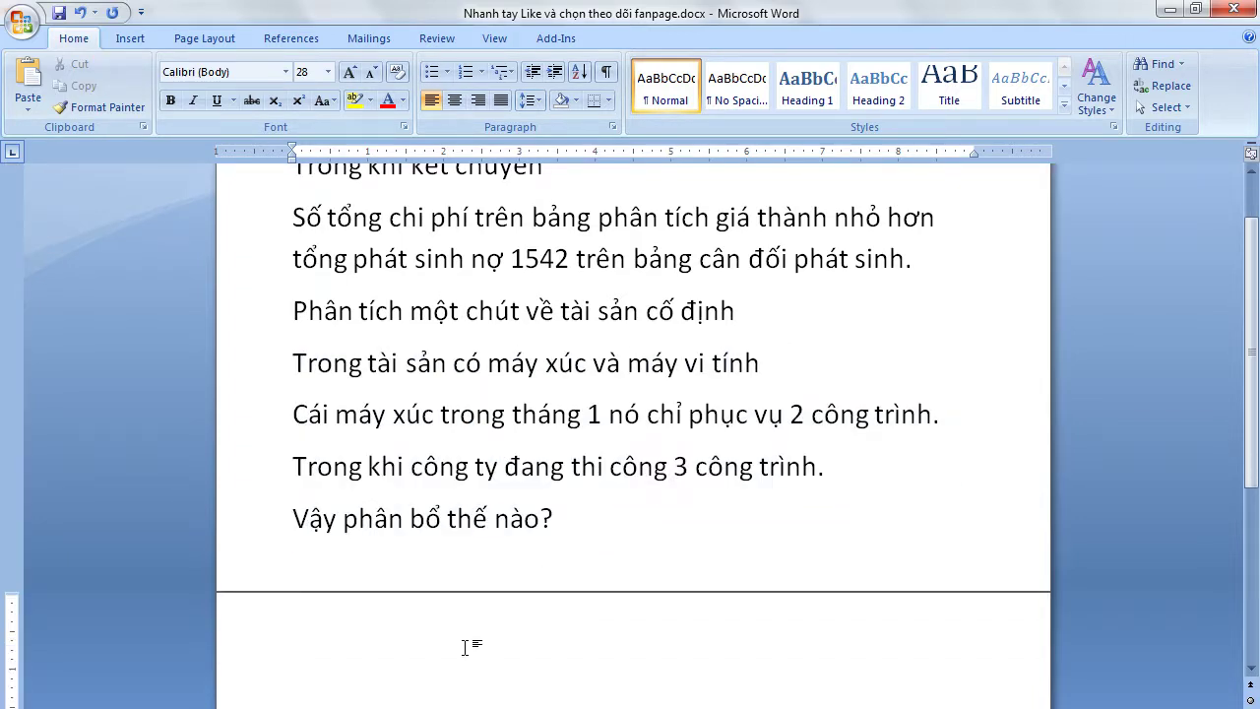
text(Toanf booj khaaus )
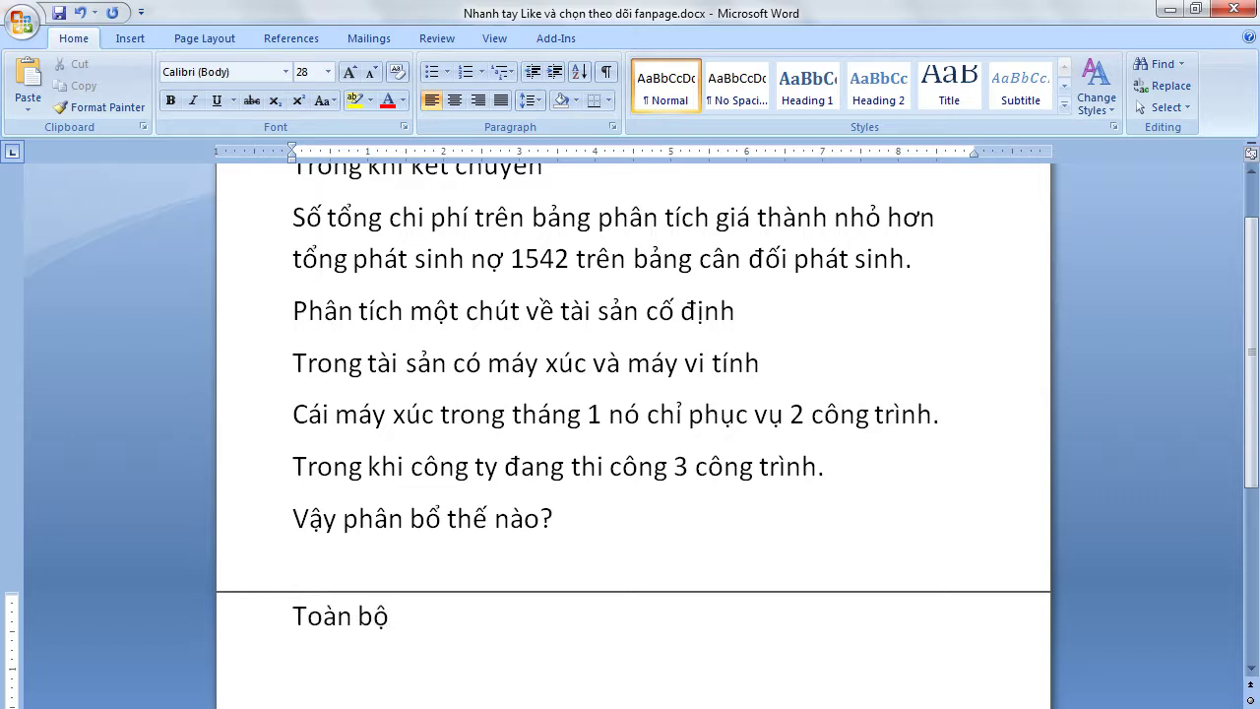
text(hao chiua)
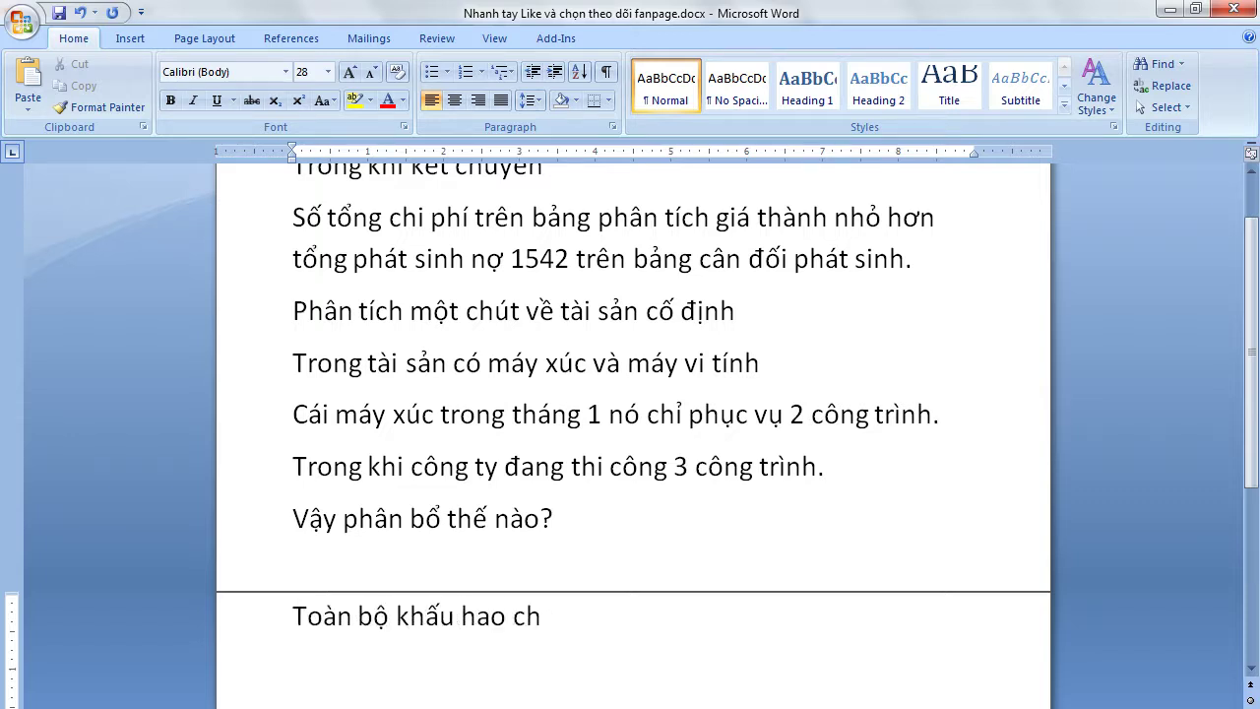
key(BackSpace)
key(BackSpace)
text(a ddieeuf cho cacs )
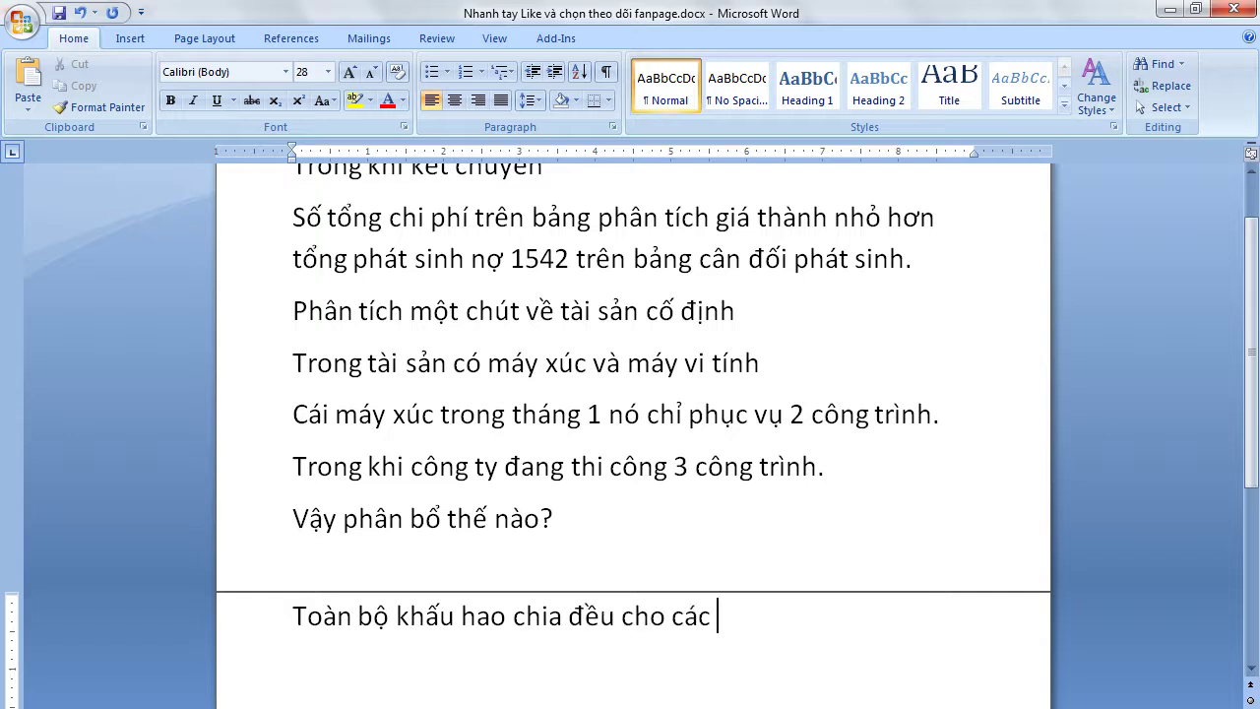
text(coong tinh)
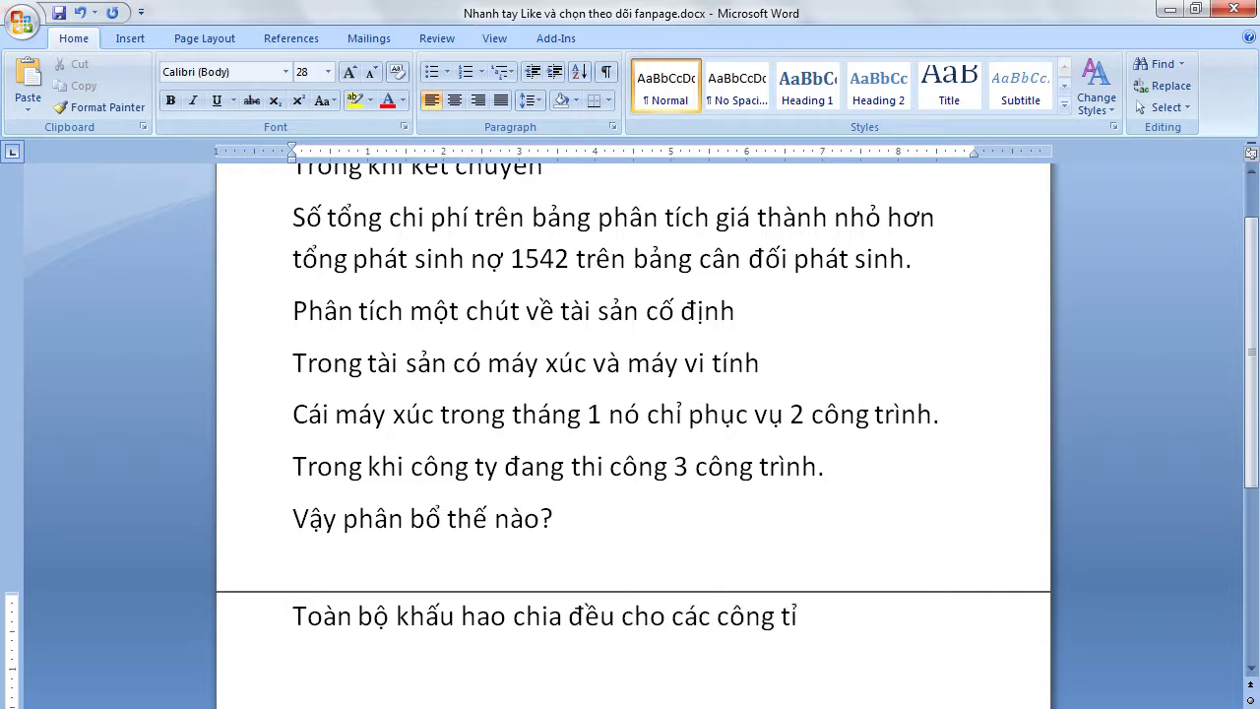
key(BackSpace)
key(BackSpace)
key(BackSpace)
text(rinhf)
text( (sai))
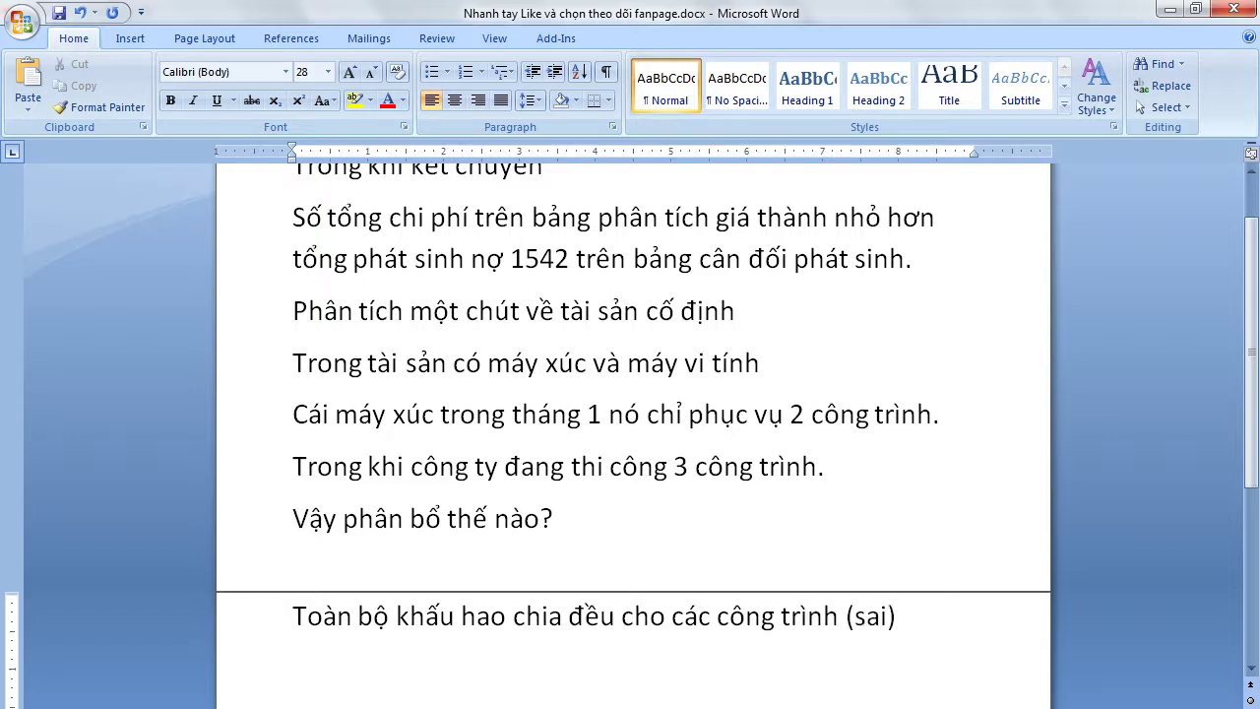
key(Return)
Switch to TOTALSOFT.NET and start a new asset allocation coefficient table (Bảng hệ số phân bổ tài sản)
key(alt+Tab)
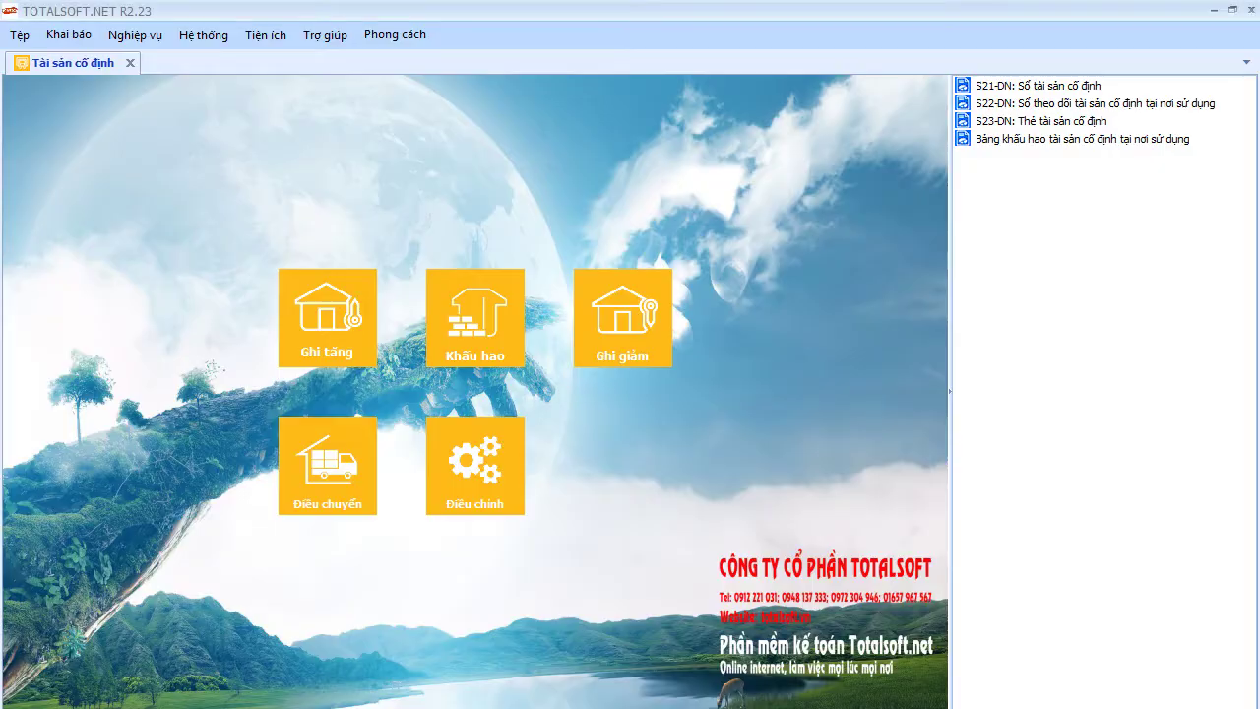
click(133, 38)
mouse_move(174, 196)
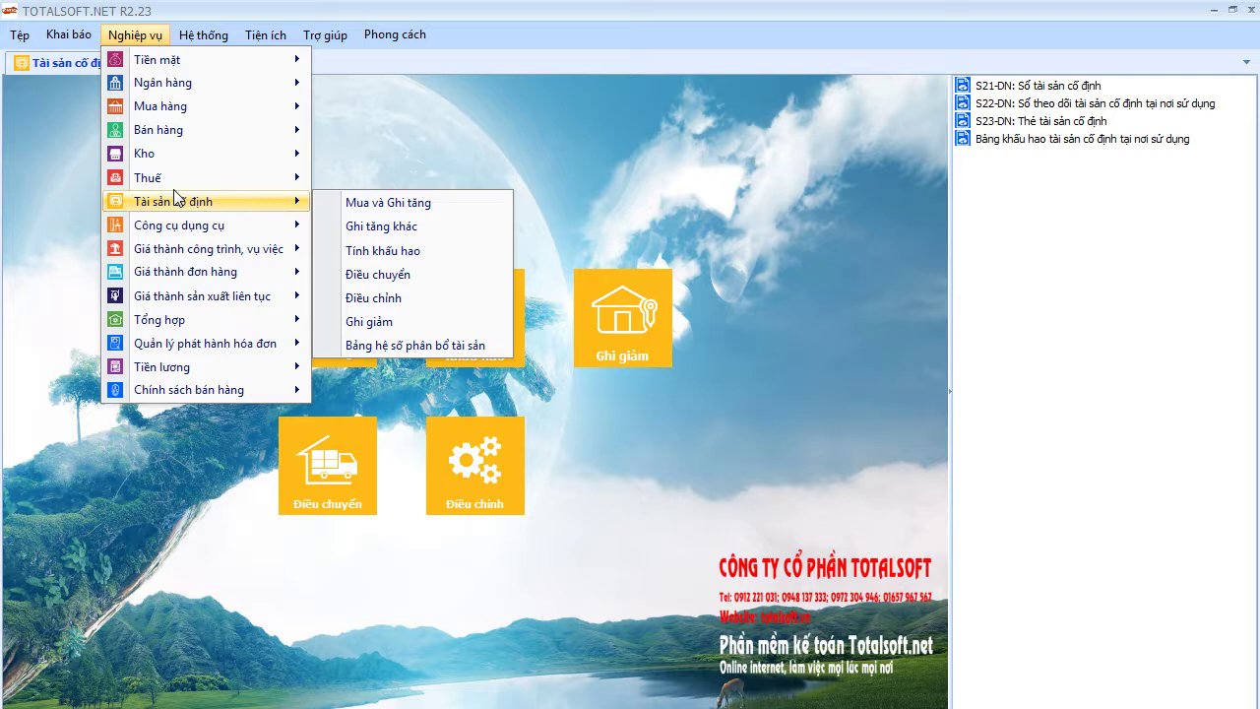
click(415, 346)
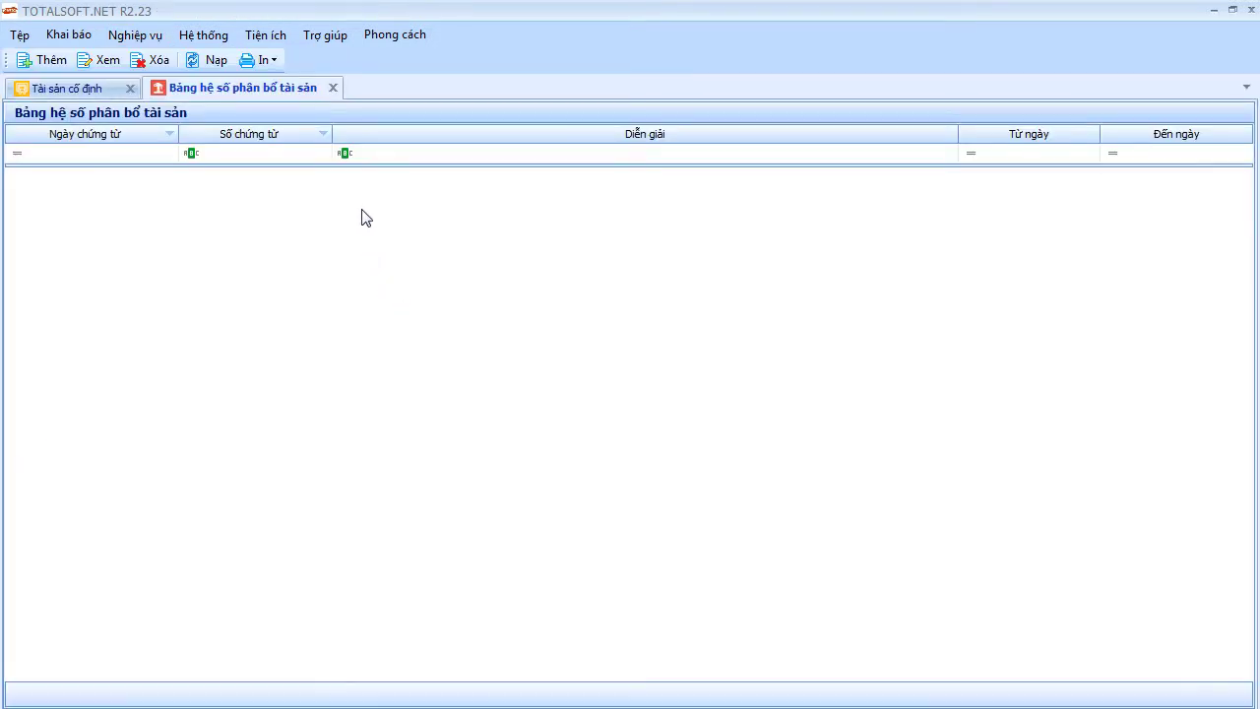
right_click(360, 211)
click(387, 220)
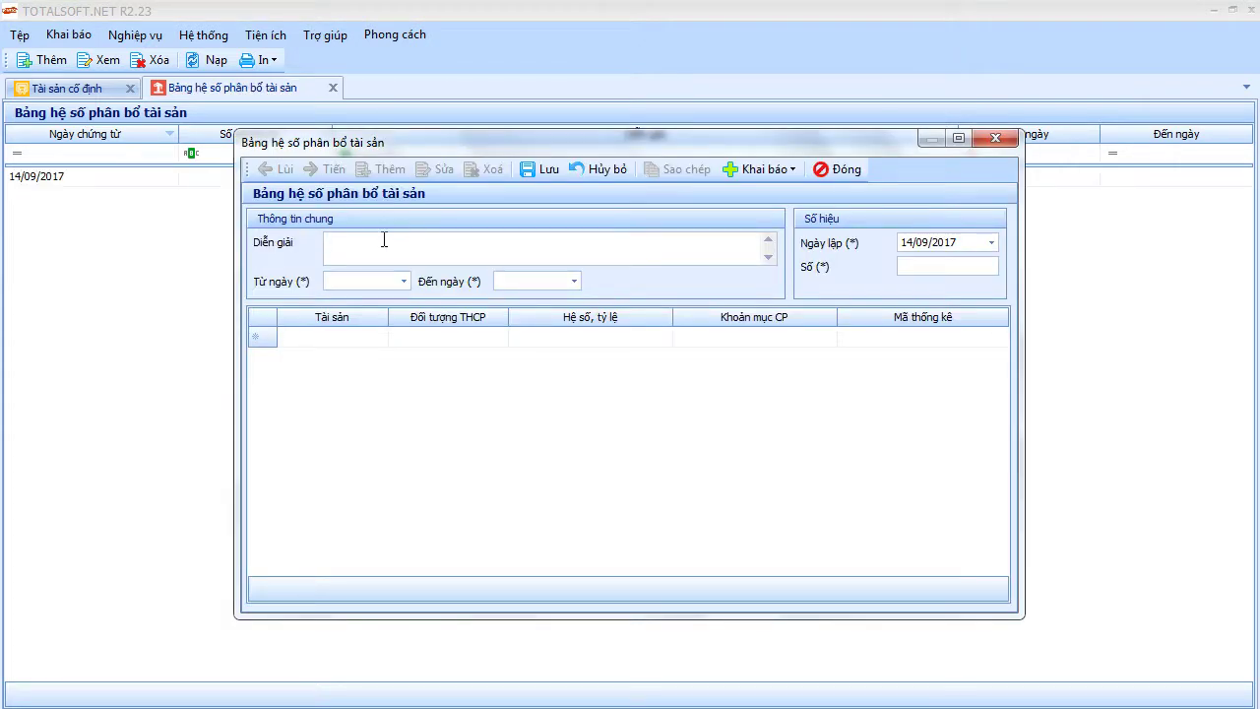
Enter the description "Phân bổ chi phí máy xúc cho công trình" and the period from 01/01/2017 to 31/01/2017
text(Pha)
text(n bổ chi ph)
text(í may)
text( xúc cho công trình)
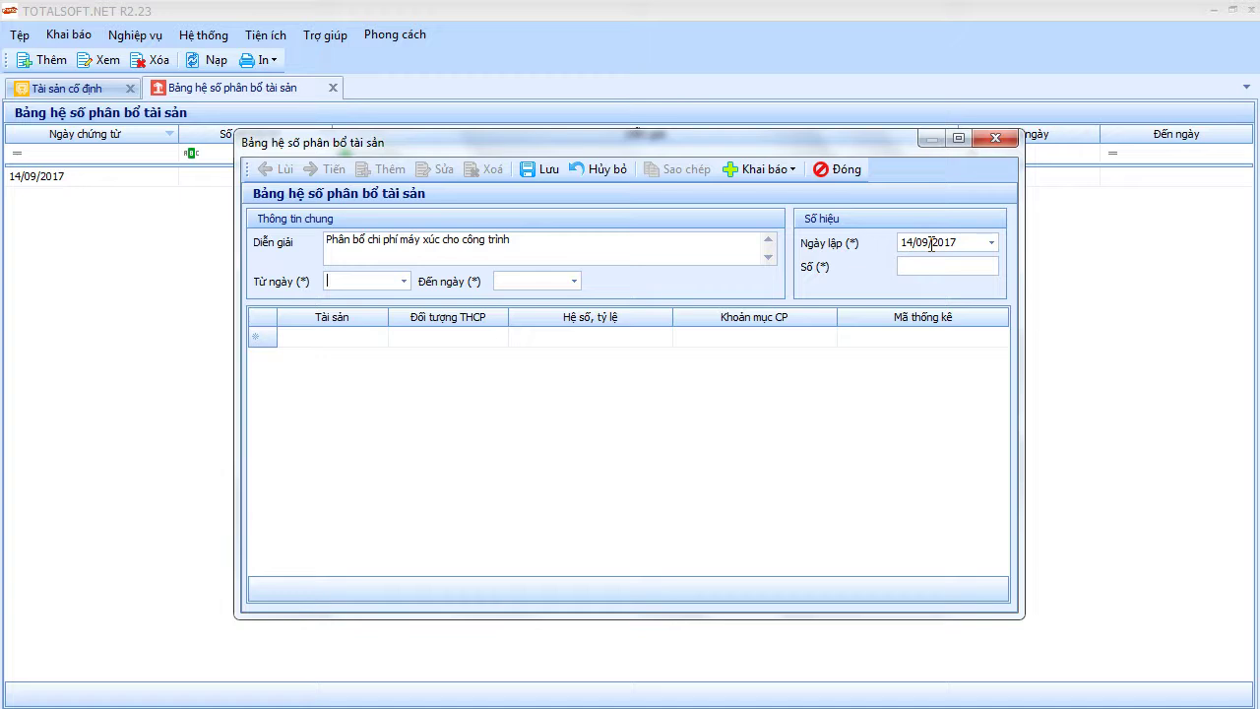
text(01/01/2017)
key(Tab)
text(3101)
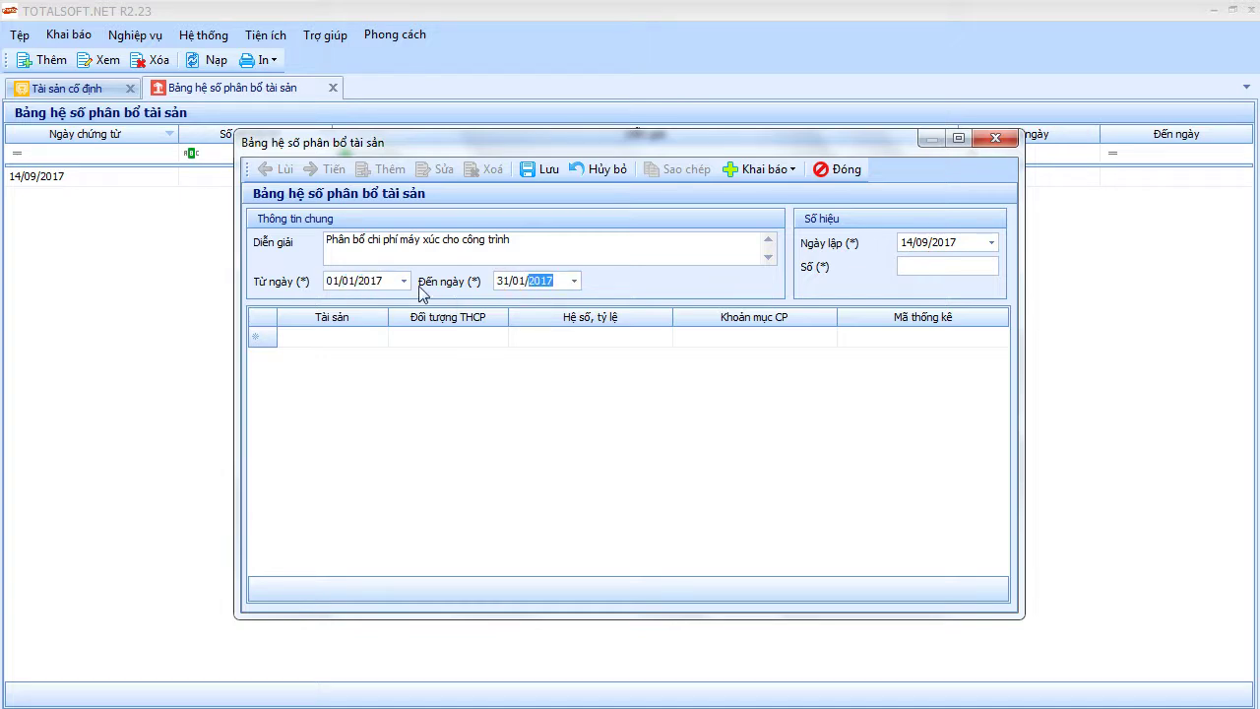
Set the allocation table's creation date to 31/01/2017 and its number to 00001
key(Tab)
text(3101)
key(Tab)
text(01)
key(Tab)
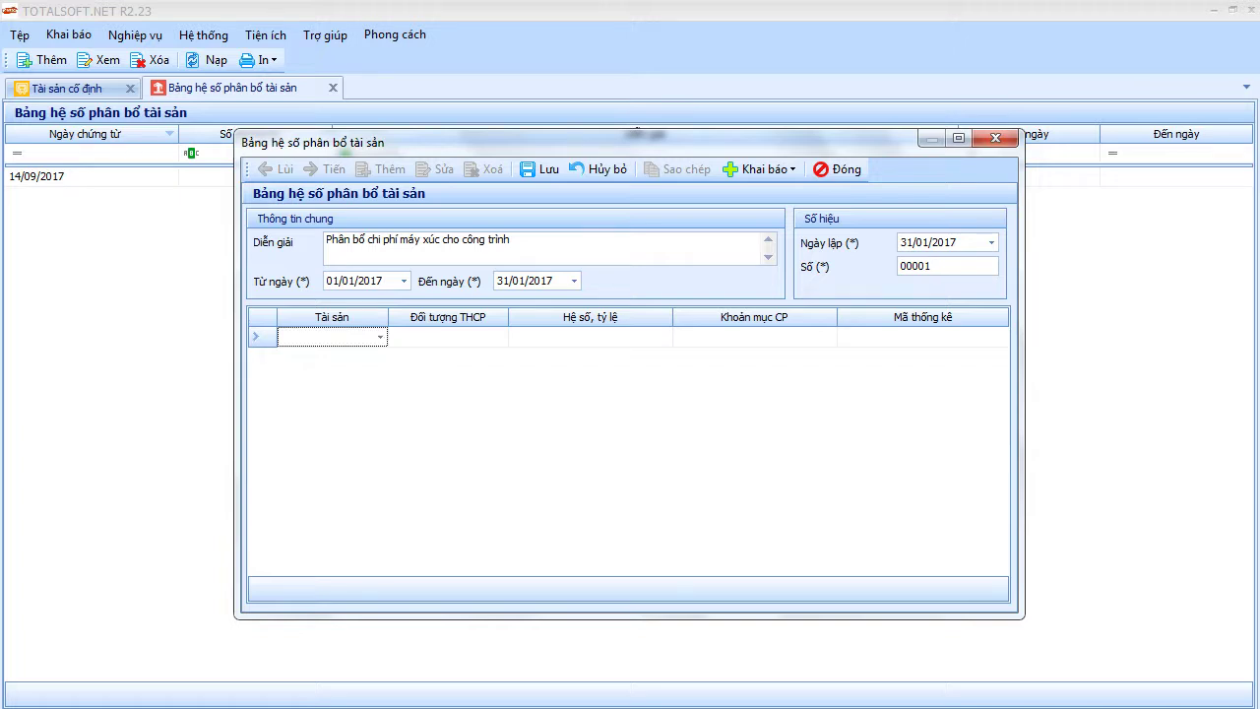
Add two allocation rows, both for asset 001
click(380, 337)
click(344, 408)
key(Tab)
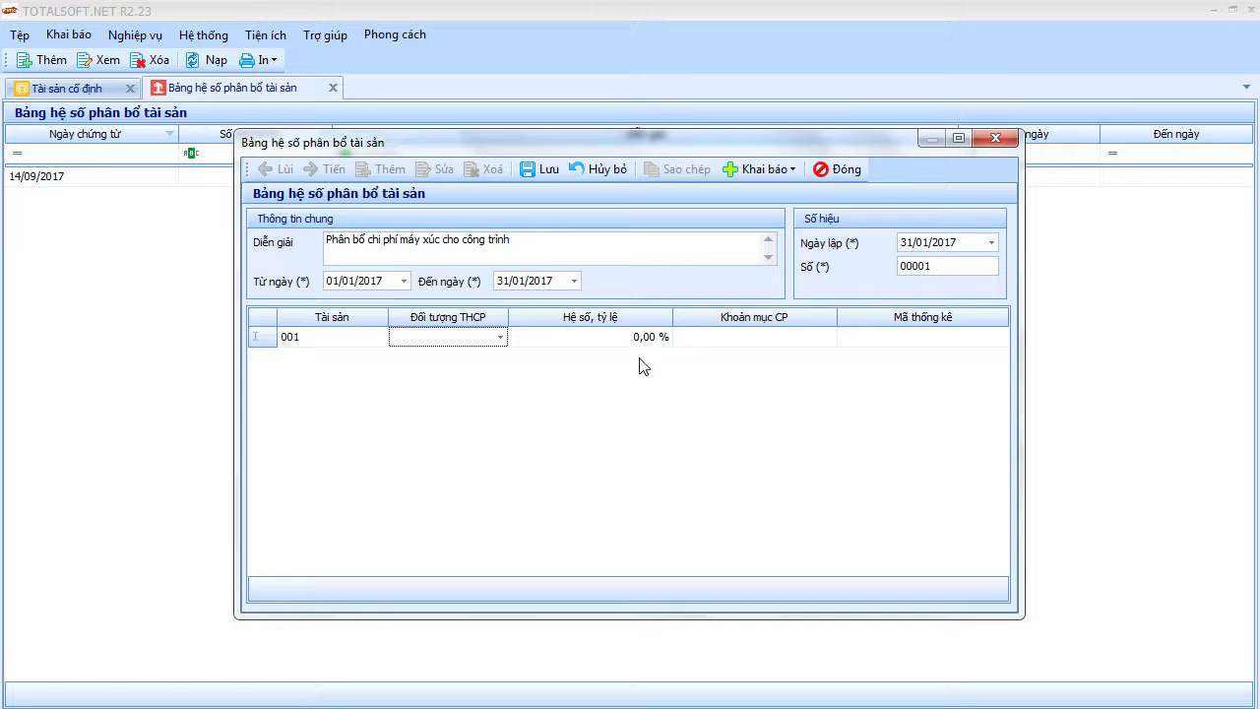
click(373, 358)
click(380, 358)
click(380, 357)
click(380, 357)
click(325, 433)
key(Tab)
drag(554, 281, 478, 279)
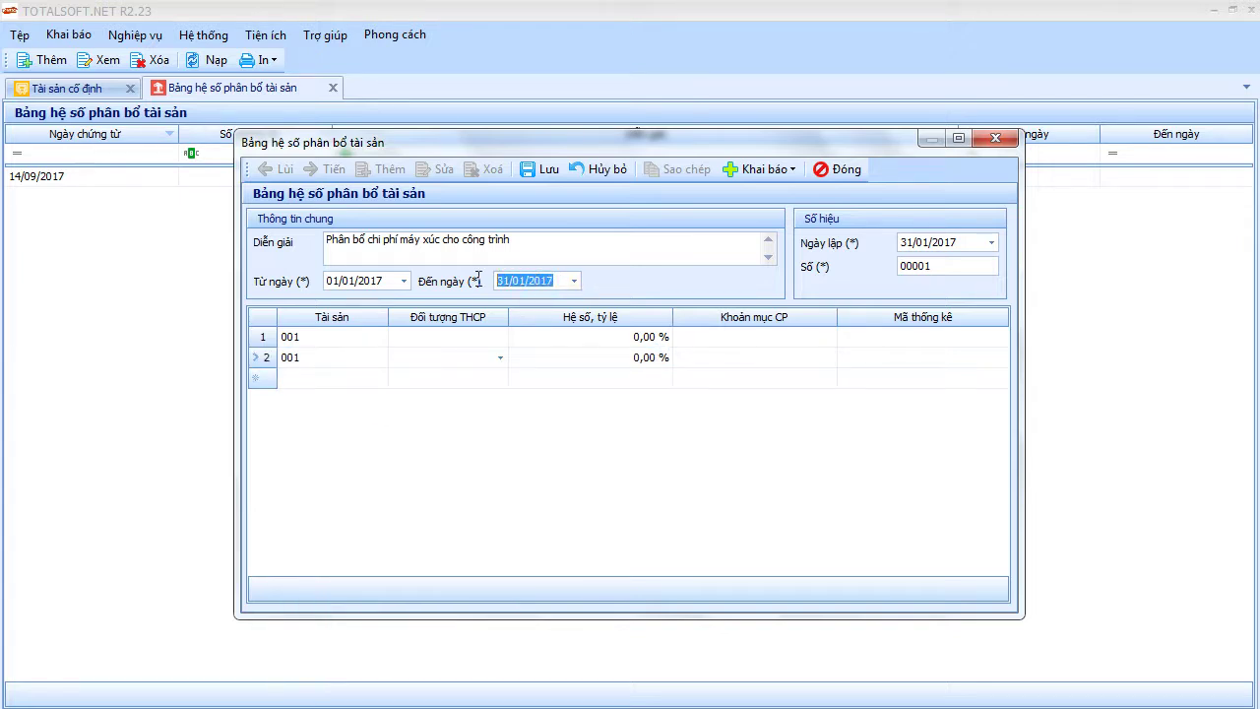
Assign cost object 01 to the first allocation row and cost object 02 to the second
click(449, 340)
click(501, 338)
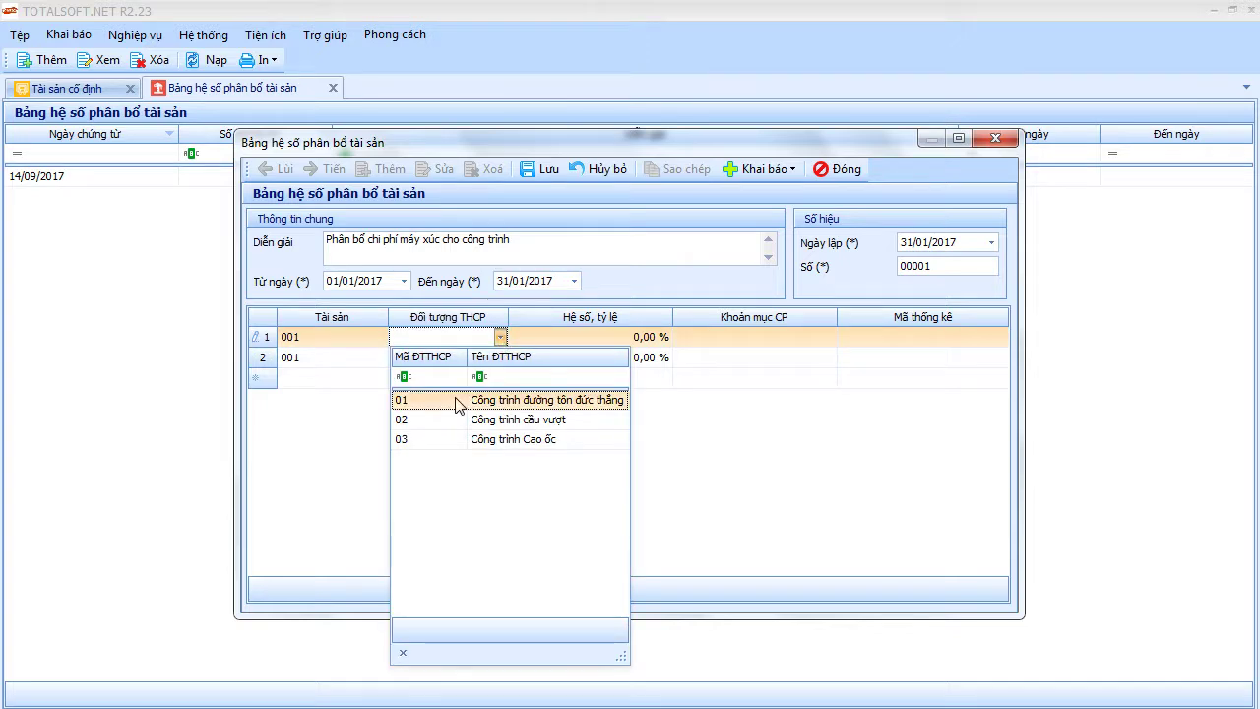
click(461, 400)
click(495, 378)
click(498, 360)
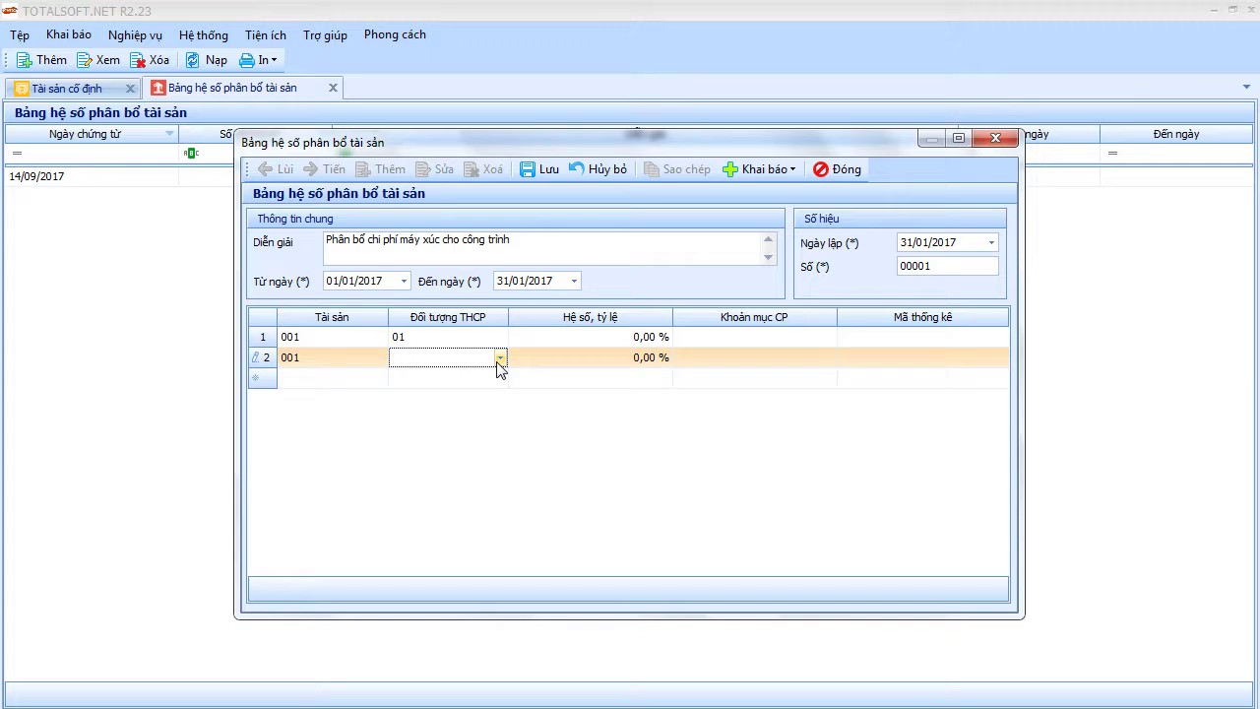
click(499, 360)
click(473, 440)
Set the allocation ratios to 15% for cost object 01 and 12% for cost object 02
click(612, 338)
drag(611, 339, 675, 341)
text(15)
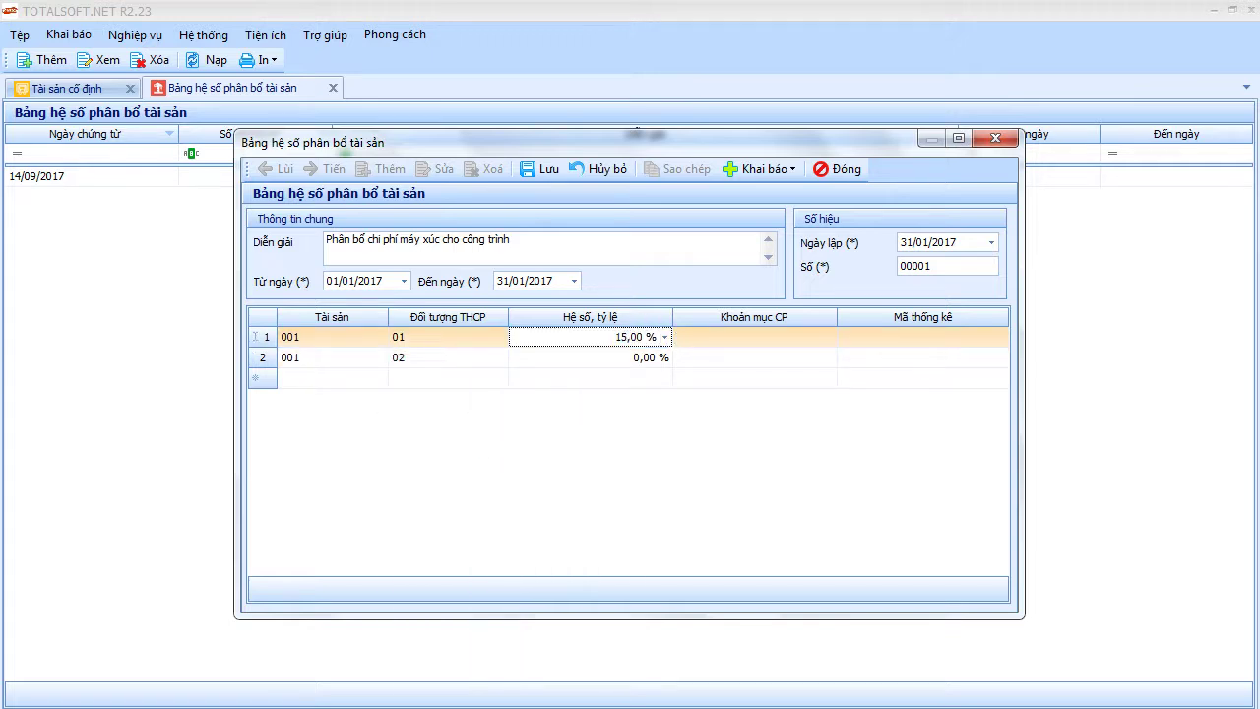
key(Down)
text(12)
key(Tab)
Set the cost item of both allocation rows to SXC (Chi phí sản xuất chung)
click(764, 340)
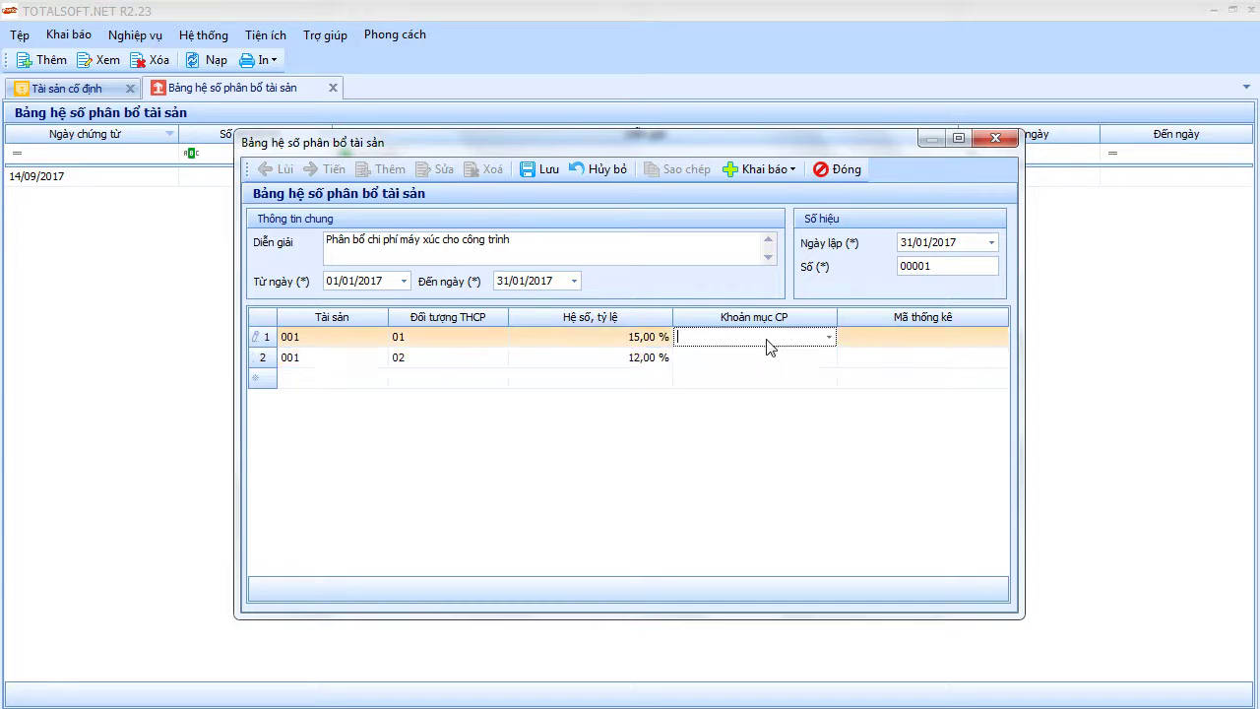
click(830, 337)
click(745, 499)
click(830, 359)
click(830, 359)
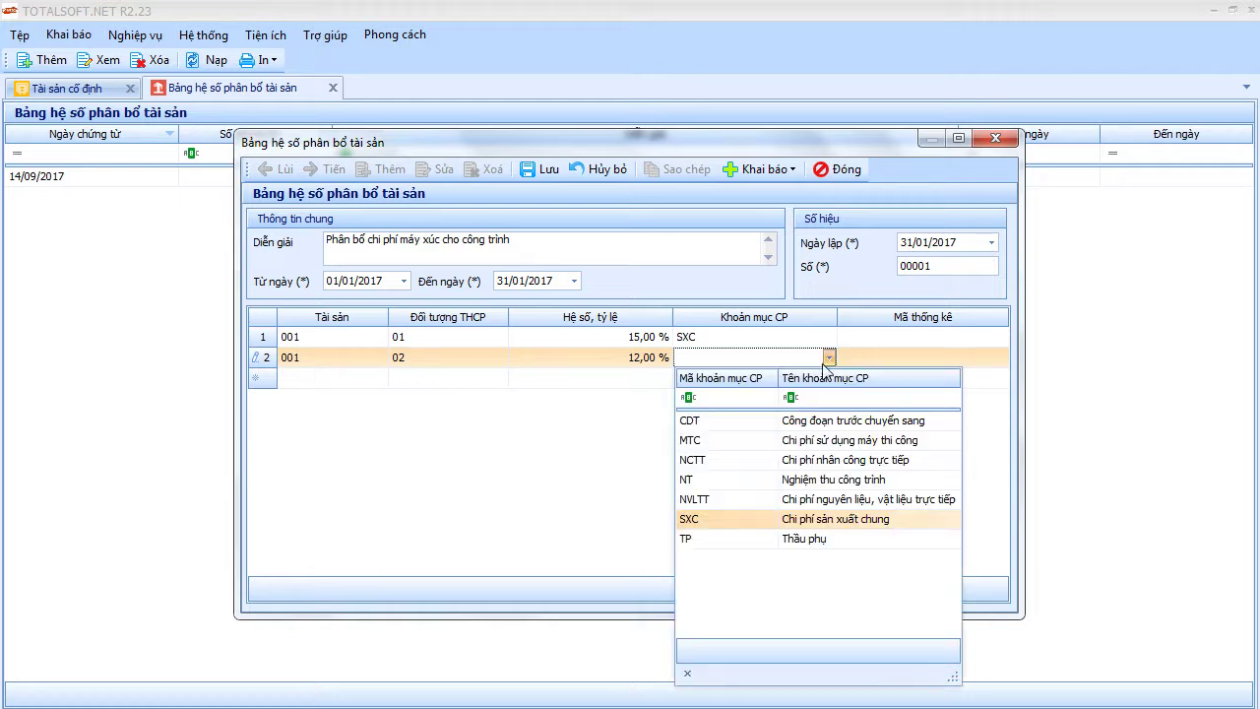
click(725, 522)
Save the allocation coefficient table, then close it and the list of allocation tables
click(541, 173)
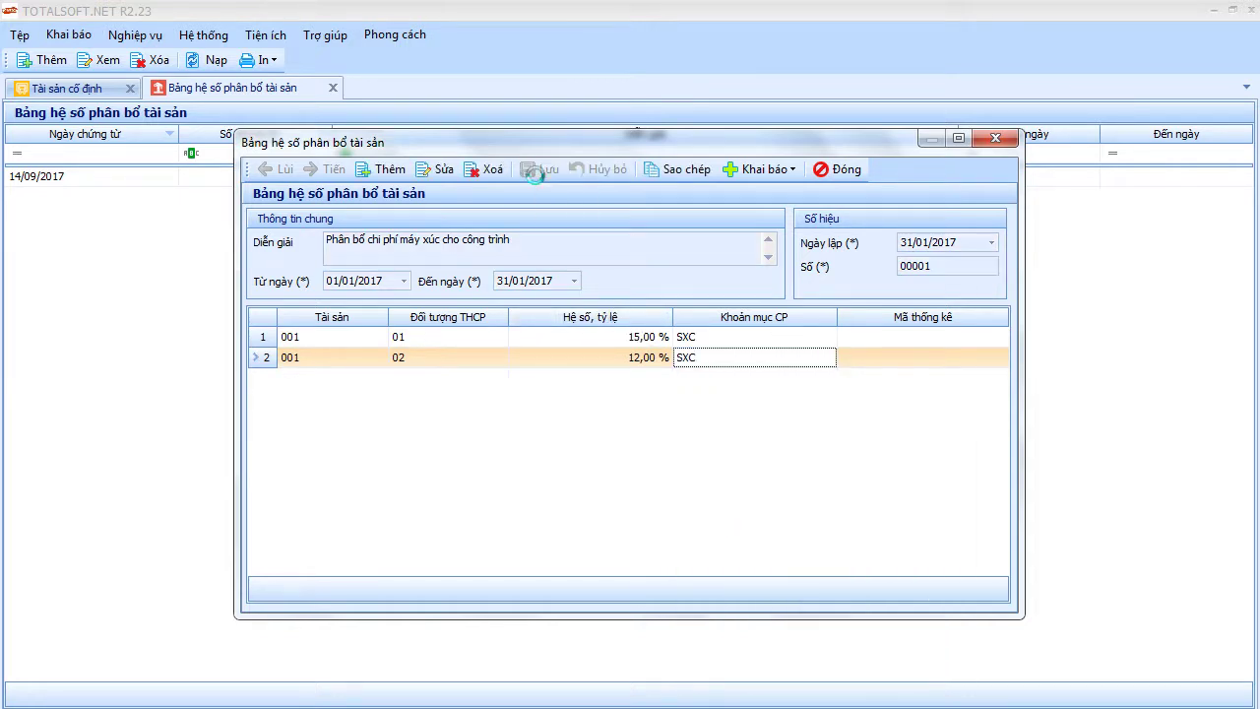
click(837, 169)
click(333, 87)
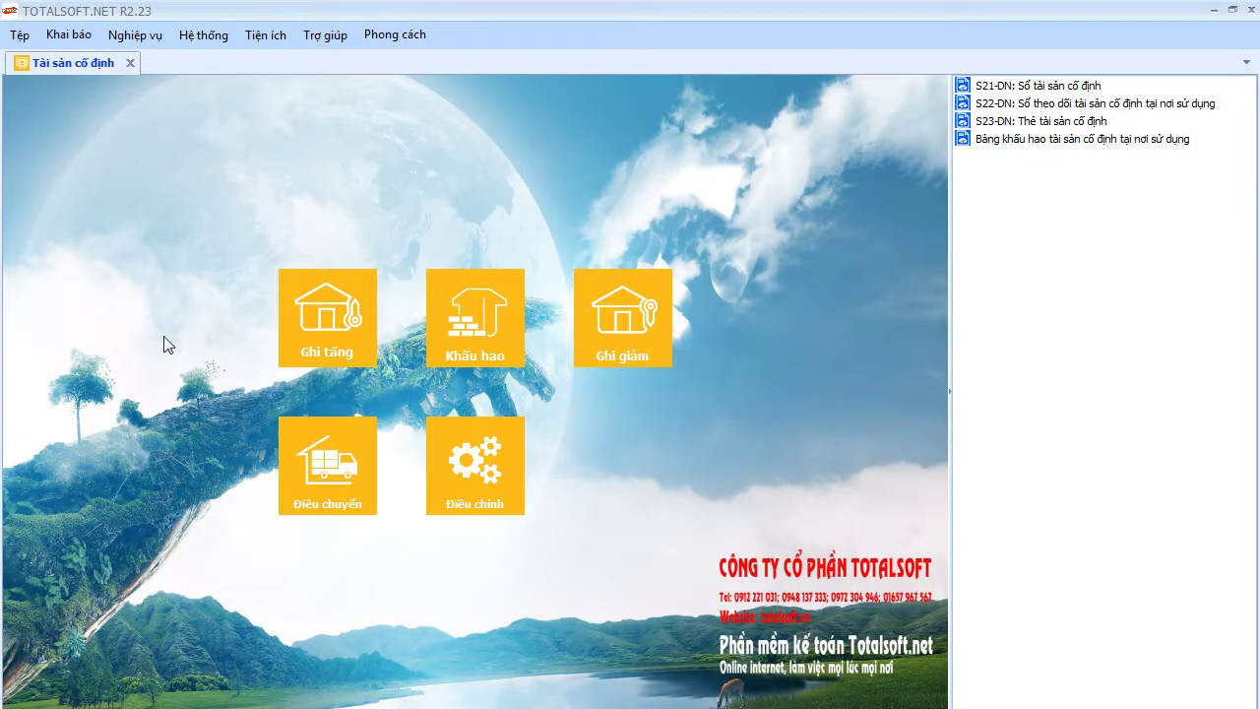
Calculate fixed-asset depreciation for month 1 of 2017, then close the depreciation voucher and its list
click(493, 338)
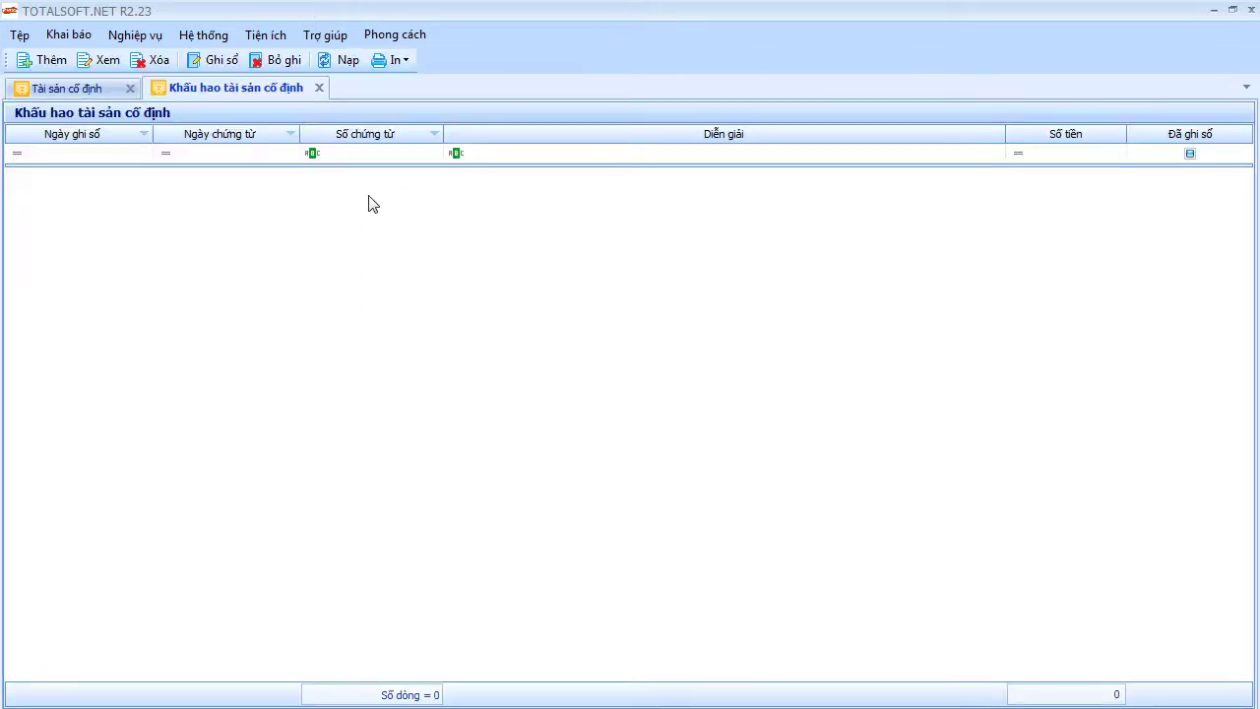
right_click(369, 198)
click(409, 207)
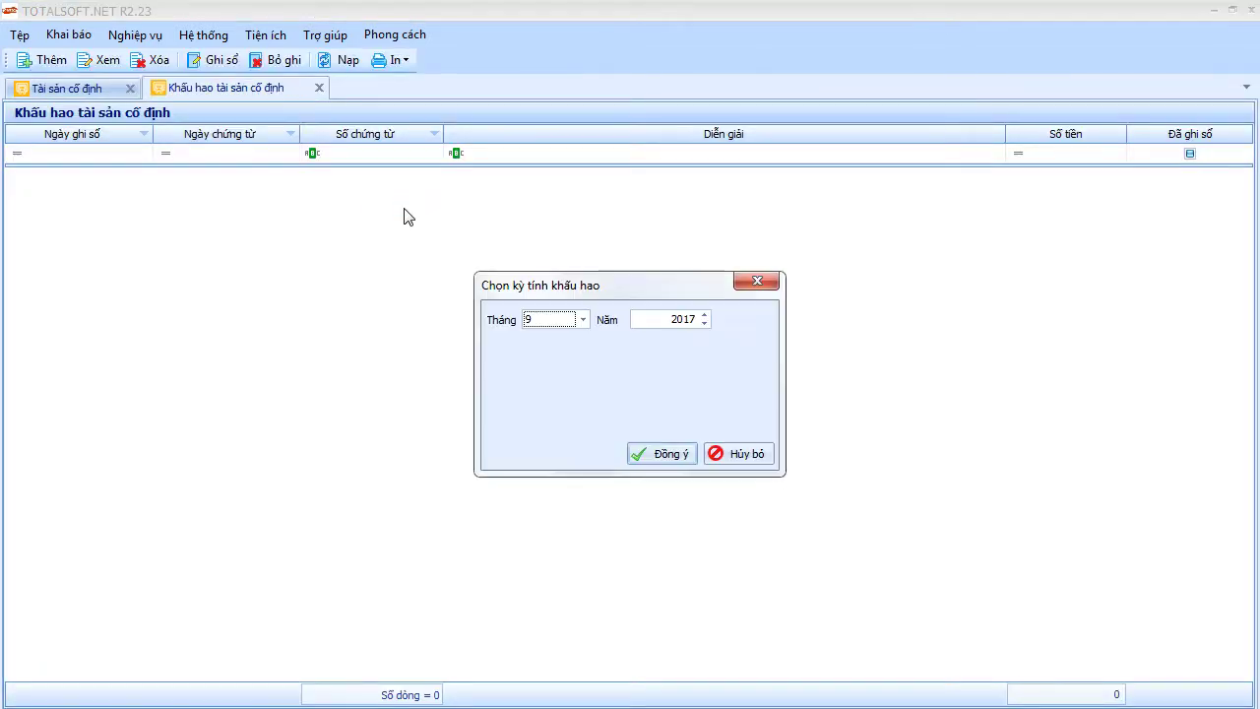
click(583, 320)
scroll(631, 394, up, 2)
click(548, 359)
click(662, 455)
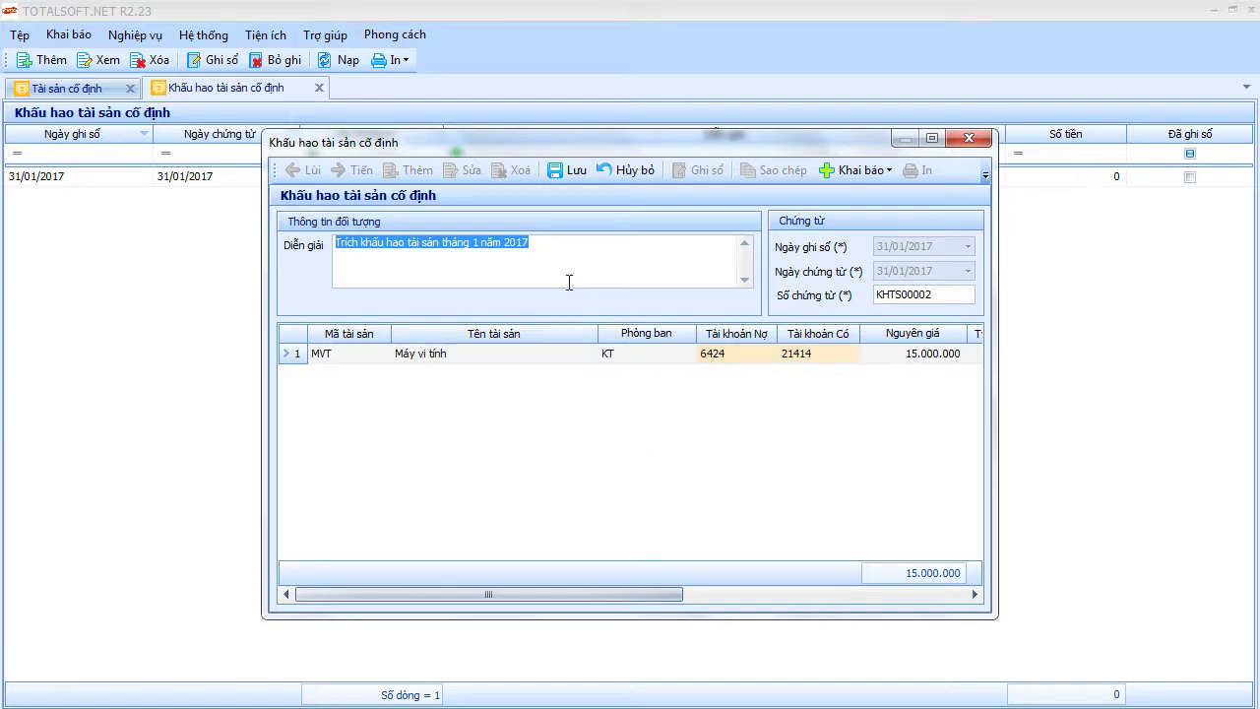
click(969, 138)
click(652, 452)
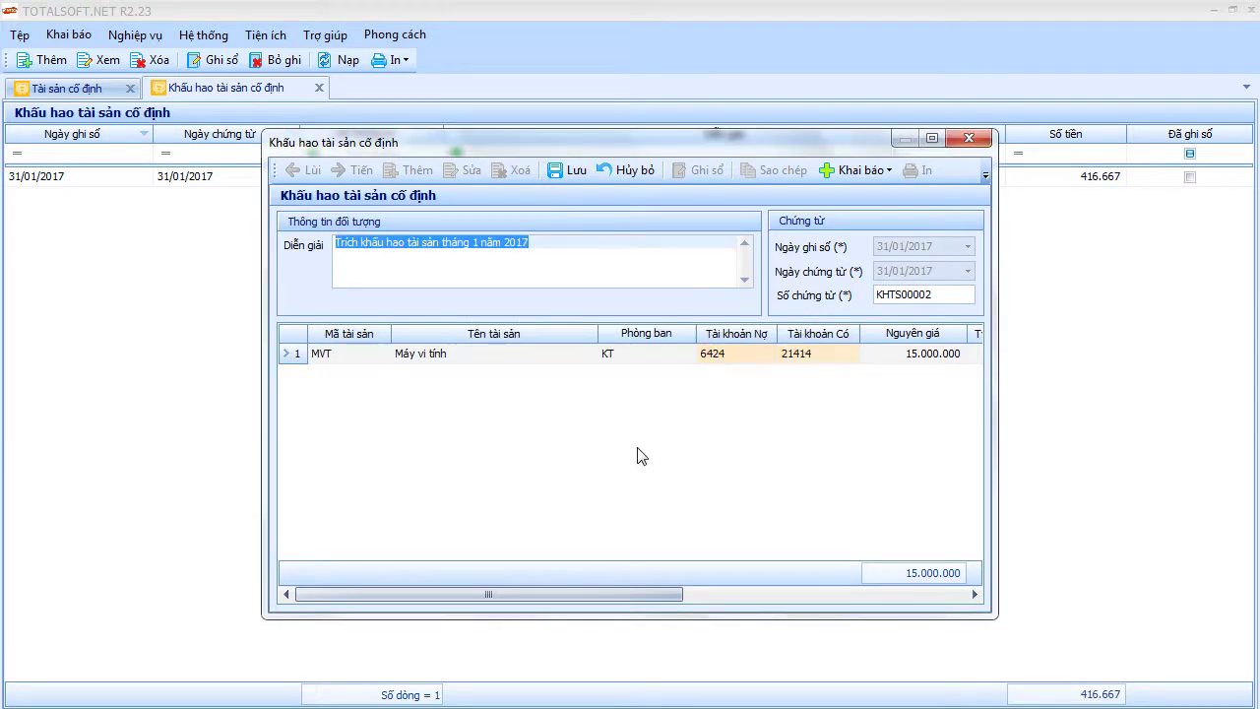
click(319, 88)
Open the declared fixed asset 001 (Máy xúc) for editing and show its depreciation settings
click(77, 35)
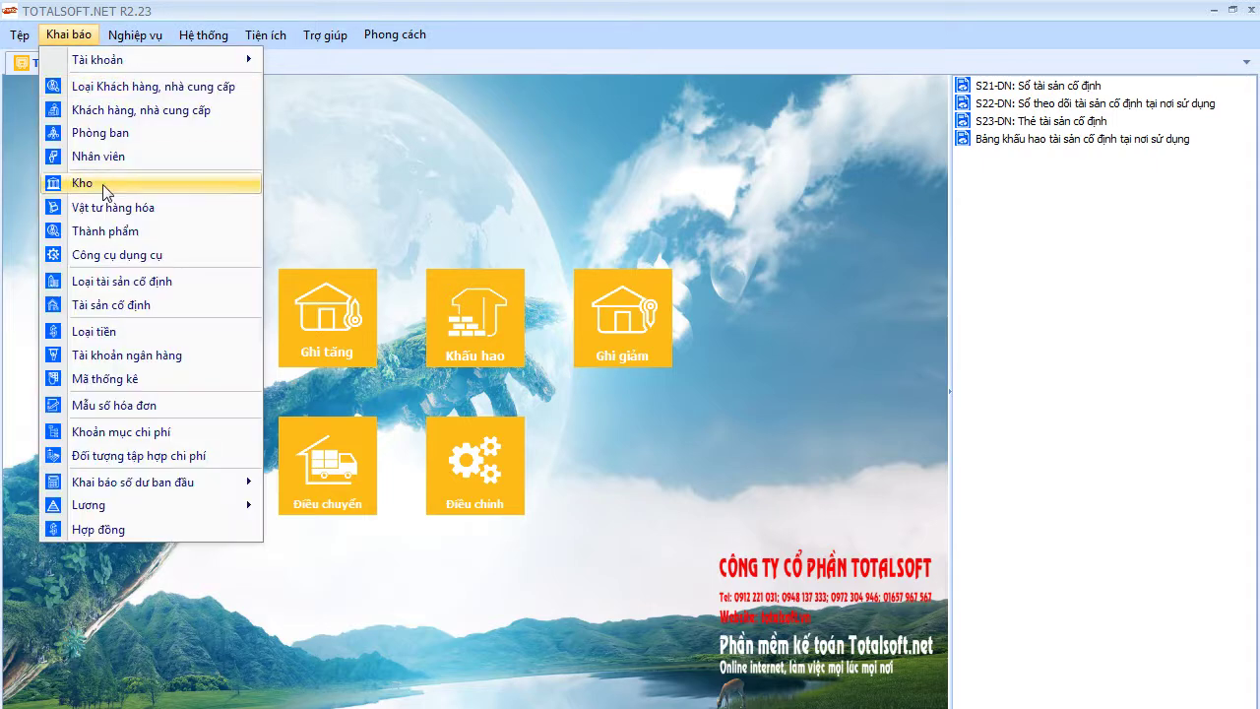
click(120, 307)
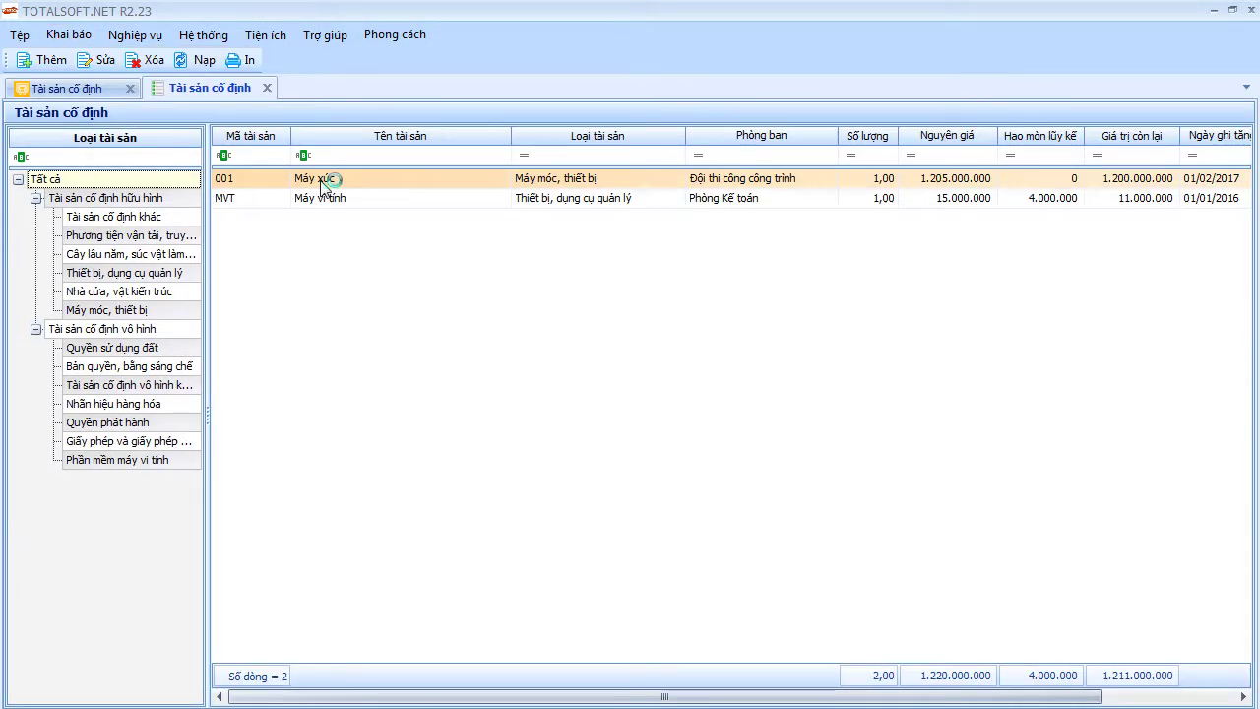
click(323, 184)
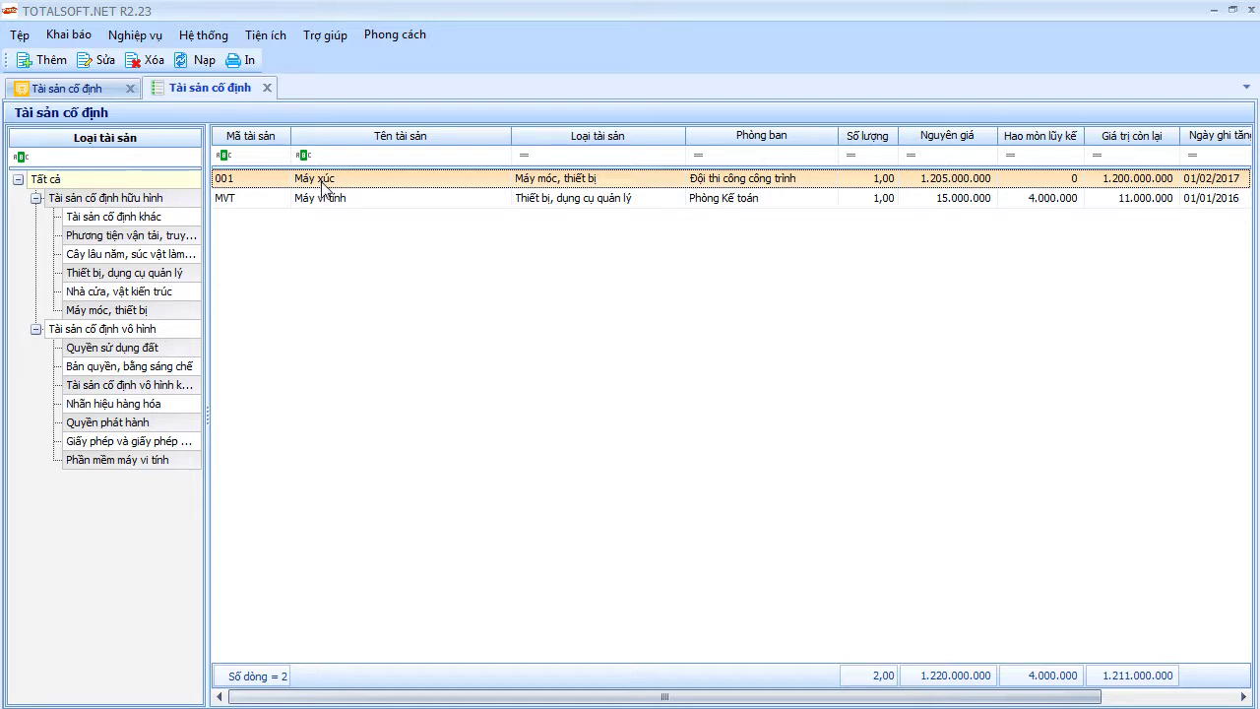
double_click(402, 179)
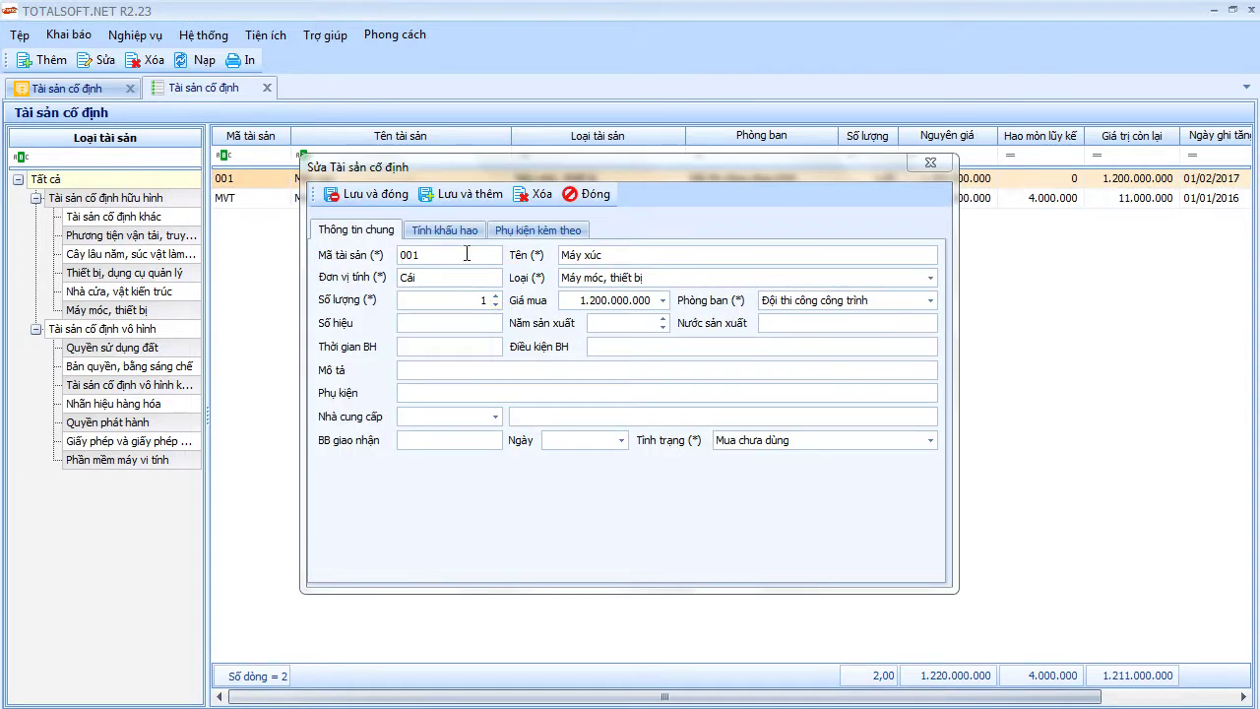
click(455, 233)
Set the excavator's purchase, recording, usage and depreciation start dates all to 01/02/2016
click(489, 275)
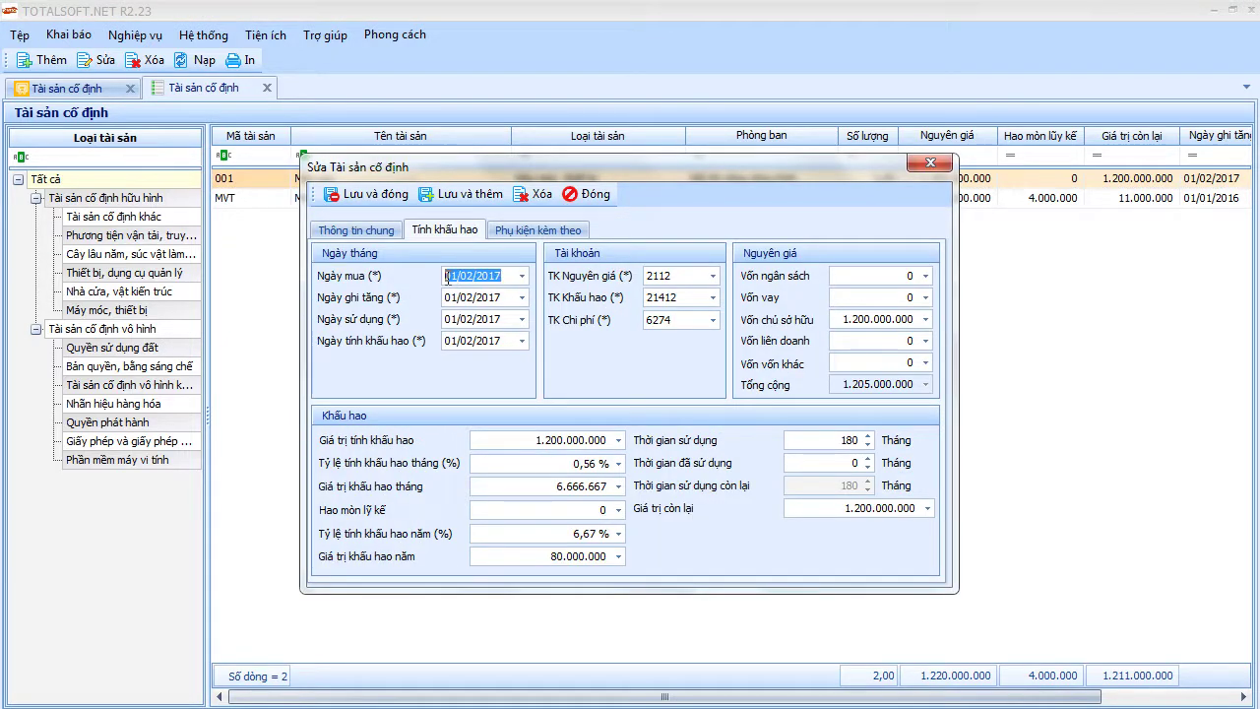
text(01/02/2016)
key(Tab)
text(02)
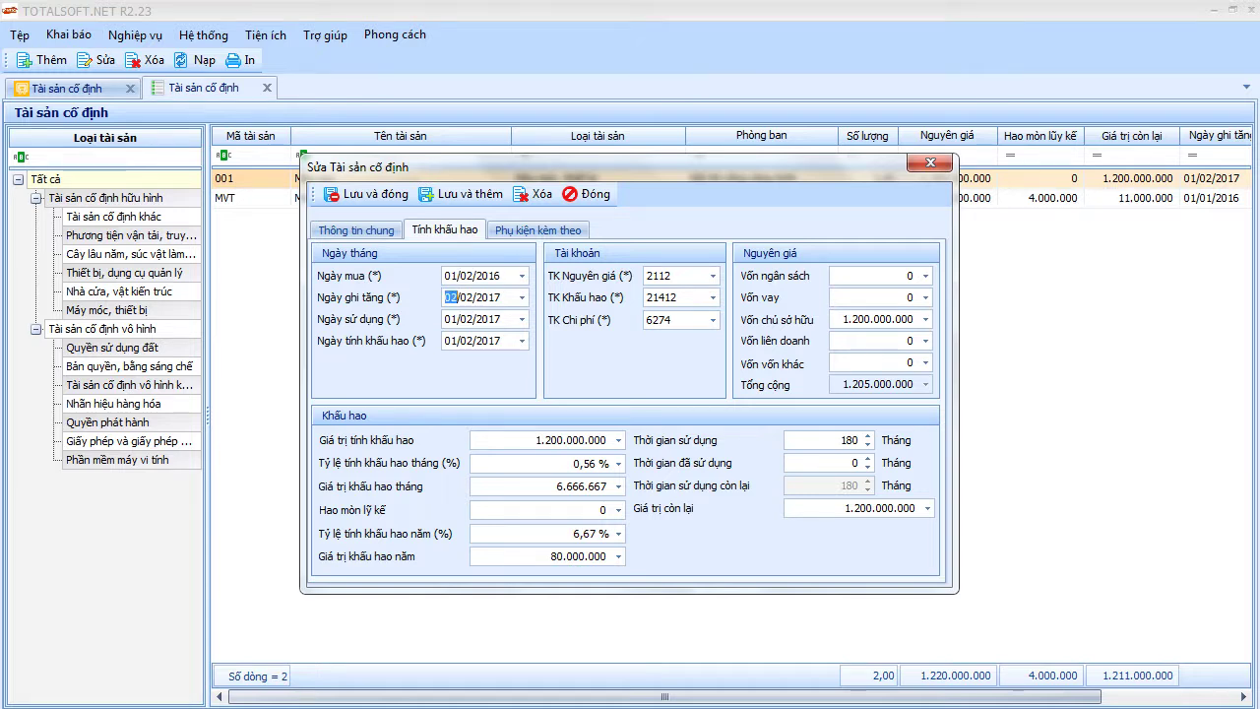
drag(511, 282, 419, 275)
key(ctrl+c)
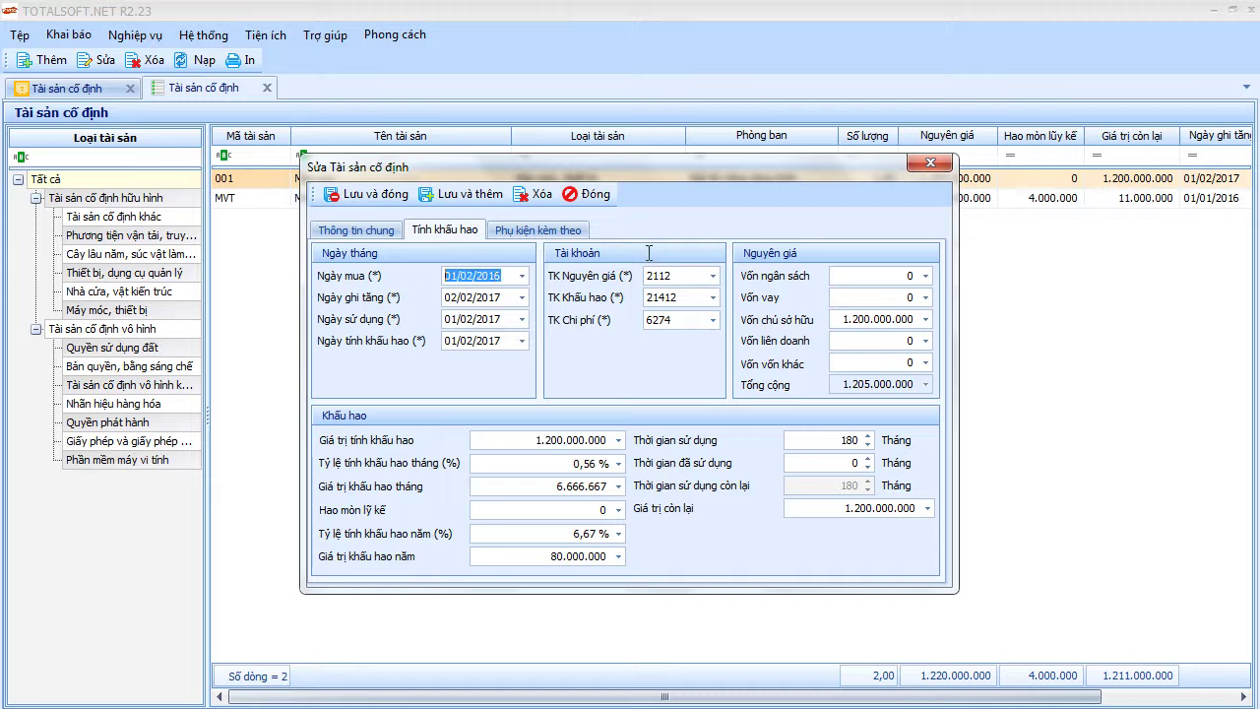
drag(504, 297, 429, 306)
key(ctrl+v)
drag(506, 318, 418, 315)
key(ctrl+v)
drag(497, 341, 433, 340)
key(ctrl+v)
Set the excavator's accumulated depreciation (Hao mòn lũy kế) to 120.000.000
key(Tab)
key(Tab)
key(Tab)
key(Tab)
key(Tab)
key(Tab)
key(Tab)
key(Tab)
key(Tab)
key(Tab)
key(Tab)
key(Tab)
key(Tab)
text(120000000)
key(Tab)
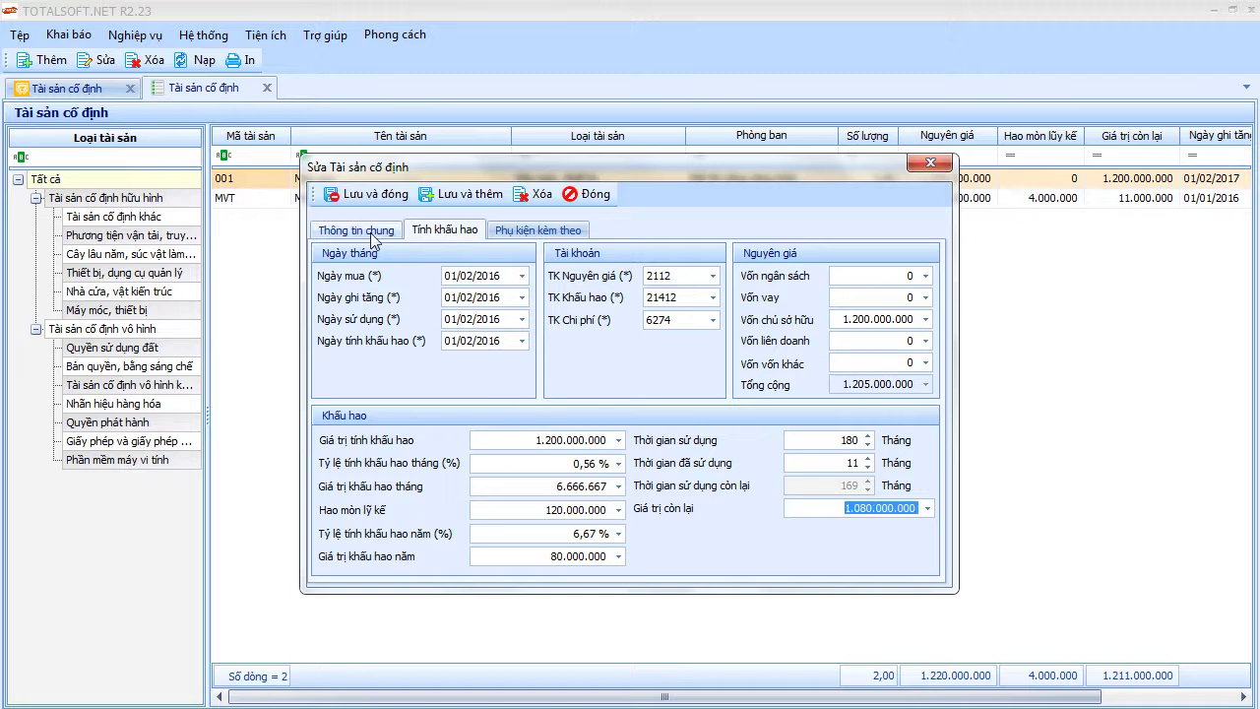
Set the excavator's status (Tình trạng) to Đang dùng, save the asset record and close the fixed asset list
click(372, 232)
click(806, 439)
click(750, 474)
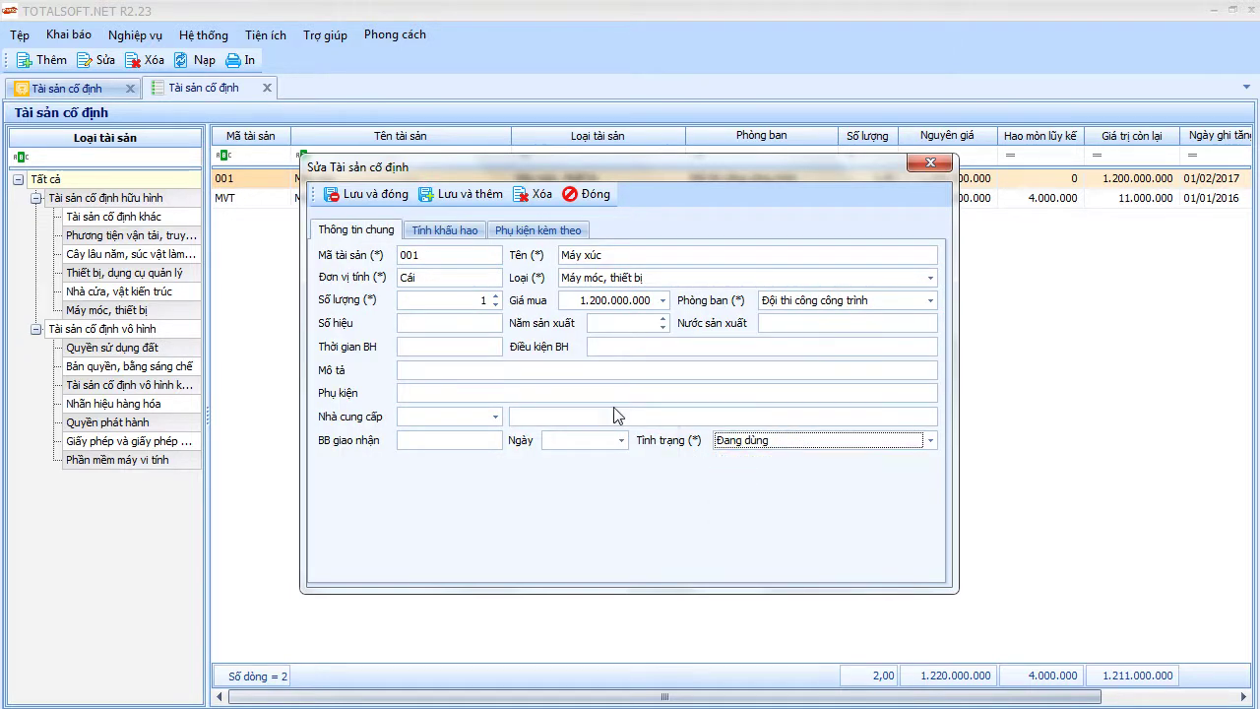
click(375, 194)
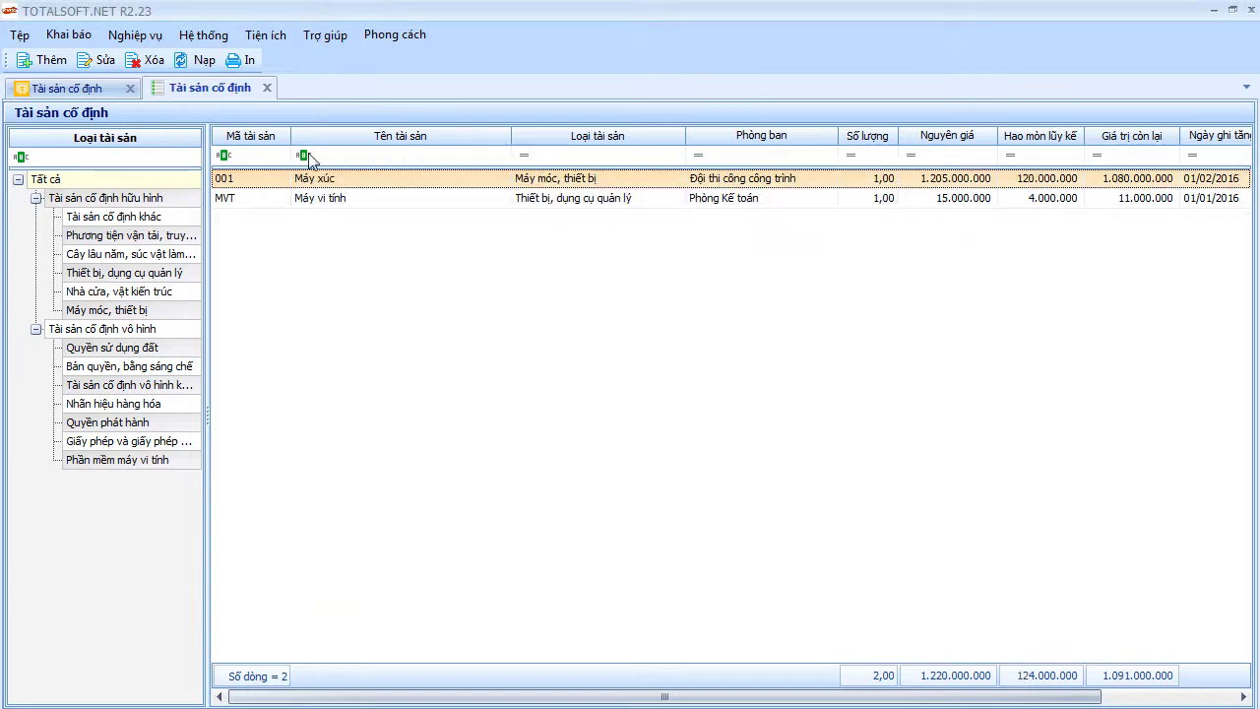
click(265, 88)
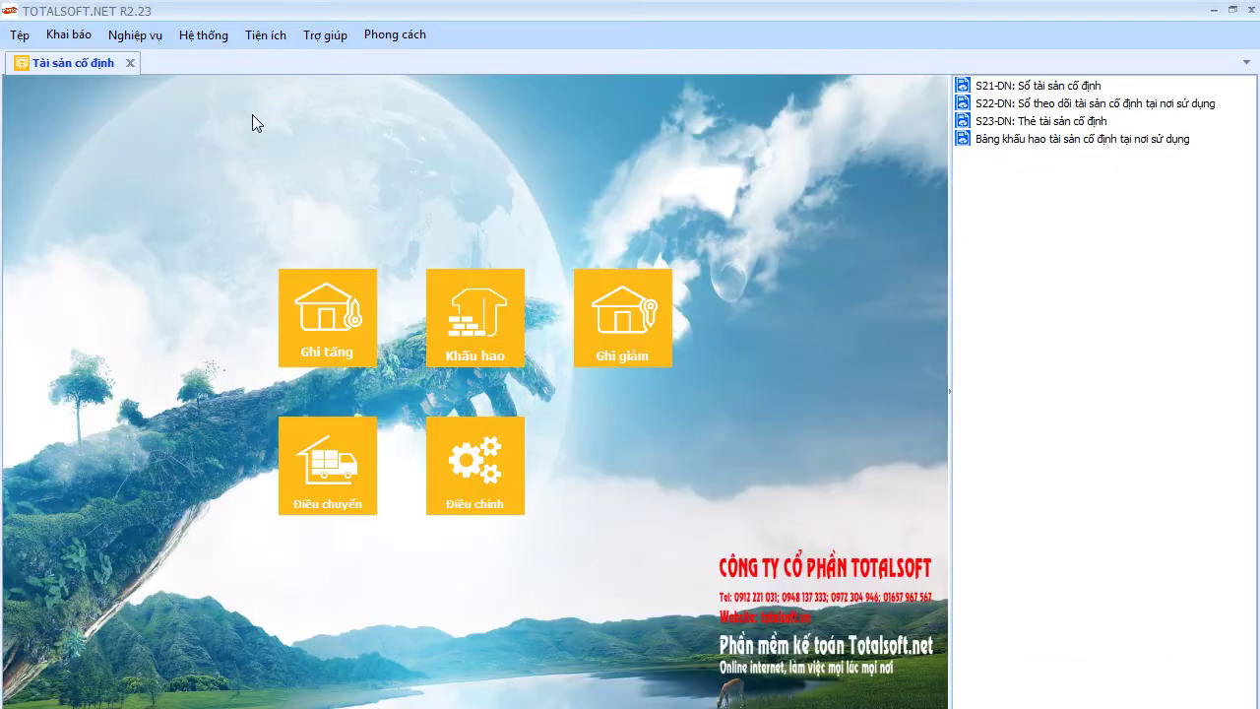
Open the depreciation list (Khấu hao) and calculate fixed-asset depreciation for month 1 of 2017
click(490, 342)
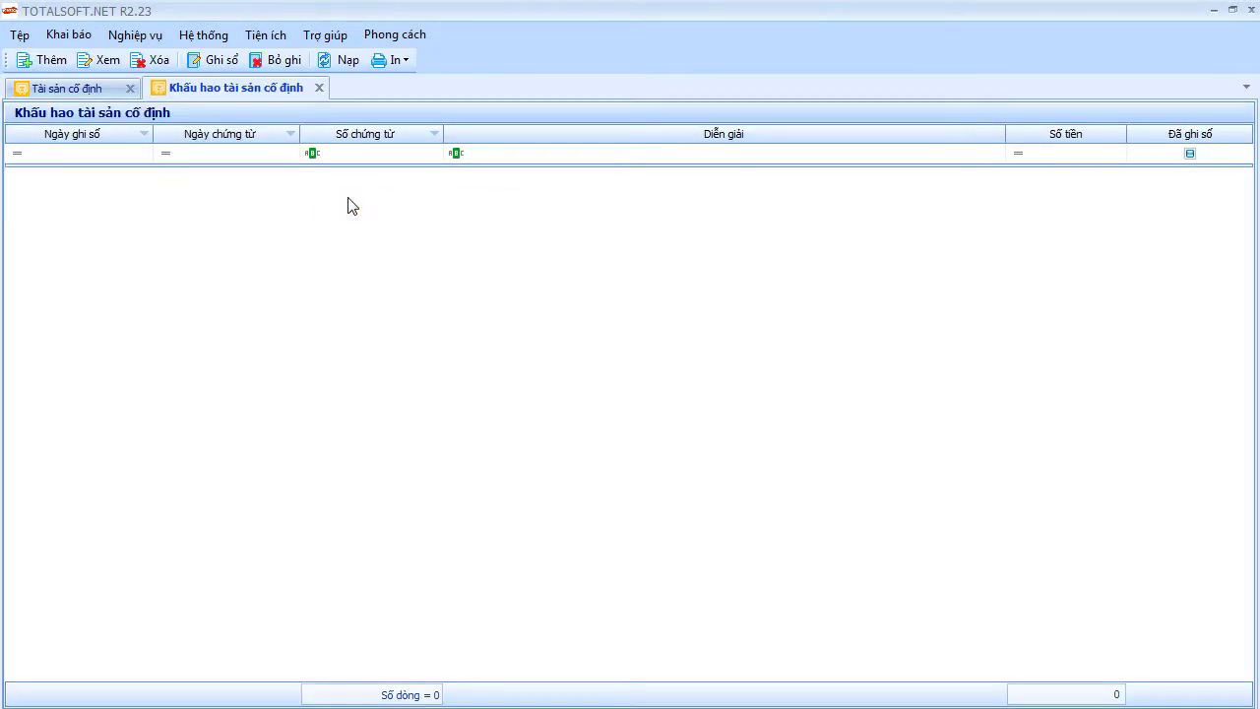
click(583, 319)
scroll(581, 361, up, 1)
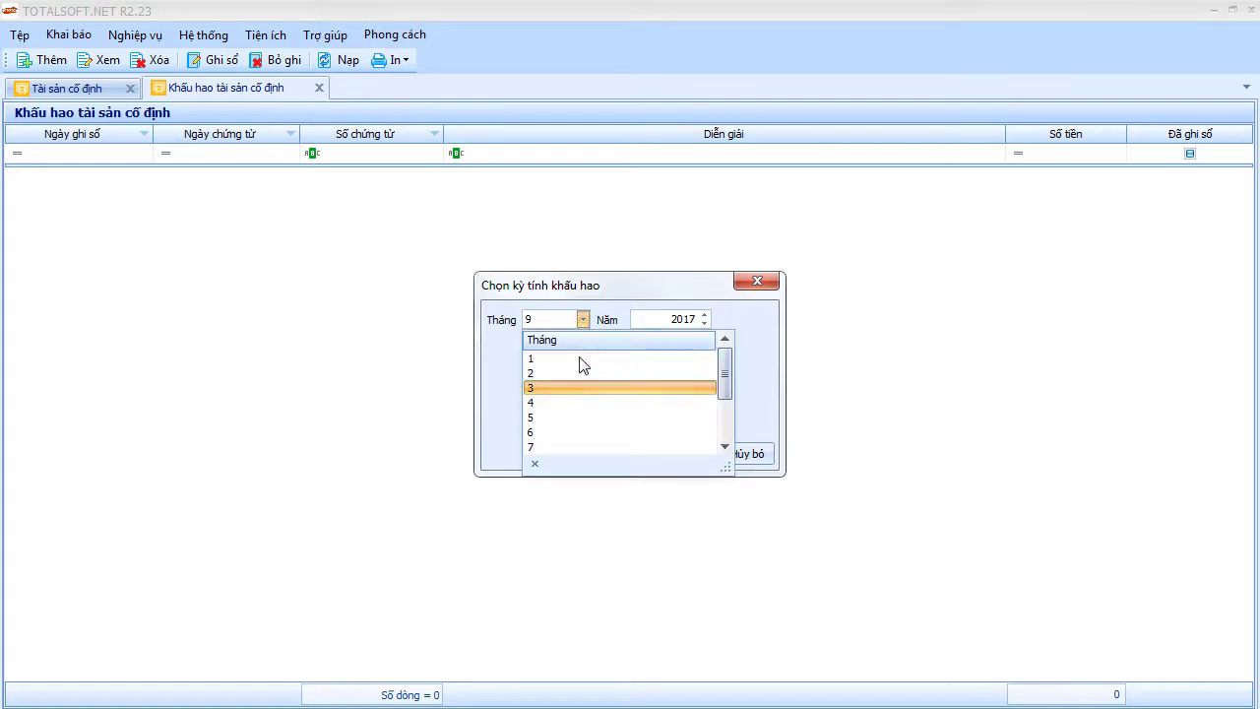
click(581, 359)
click(674, 454)
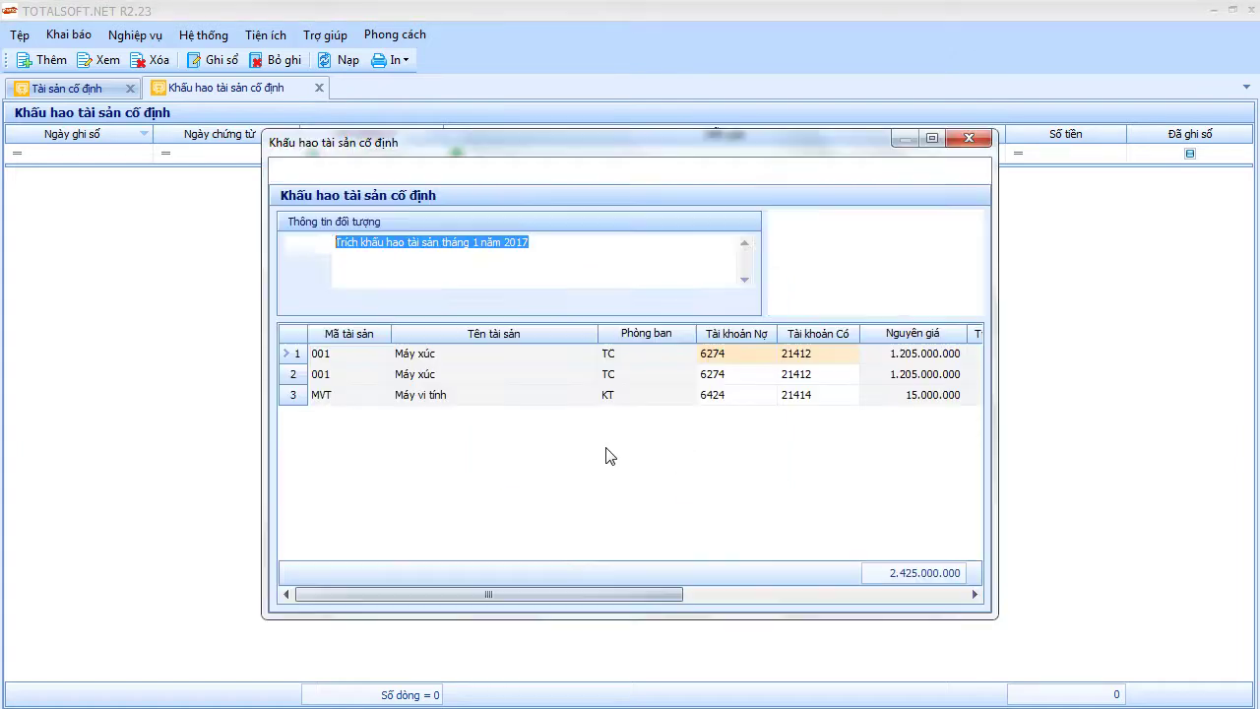
Review the excavator lines' debit and credit accounts, depreciation values, cost items and project codes in the depreciation voucher
drag(535, 594, 676, 608)
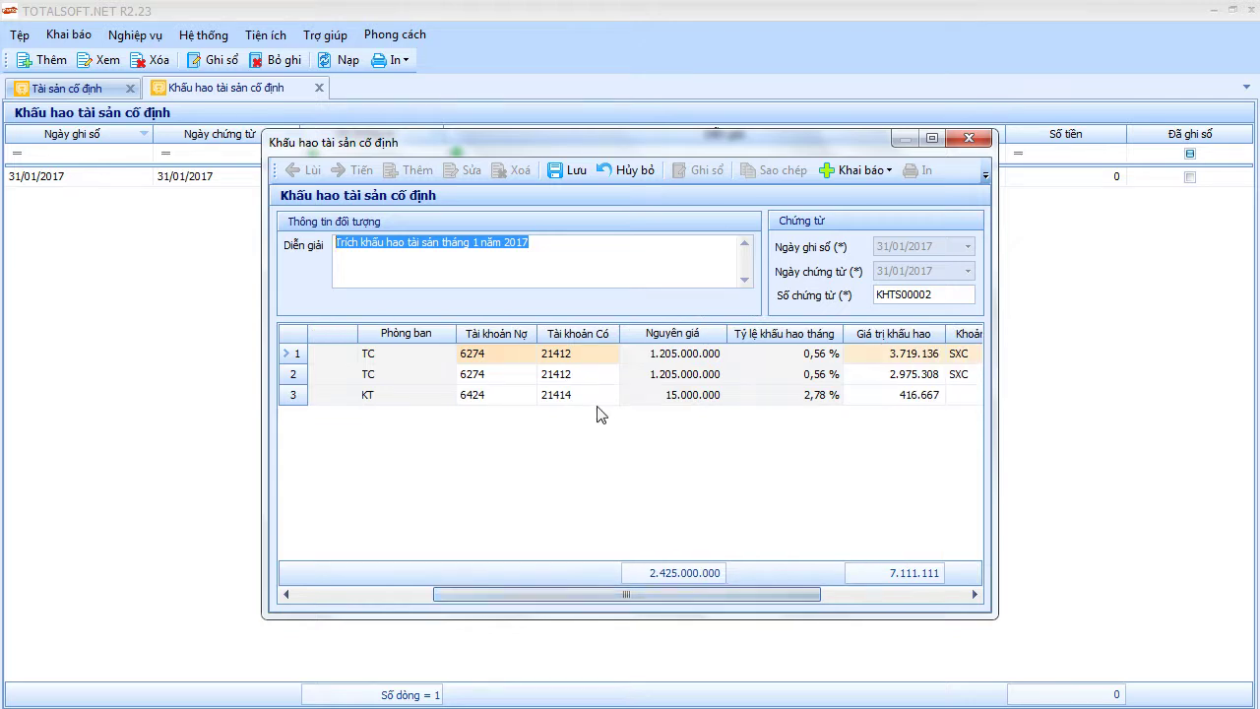
click(571, 356)
click(500, 355)
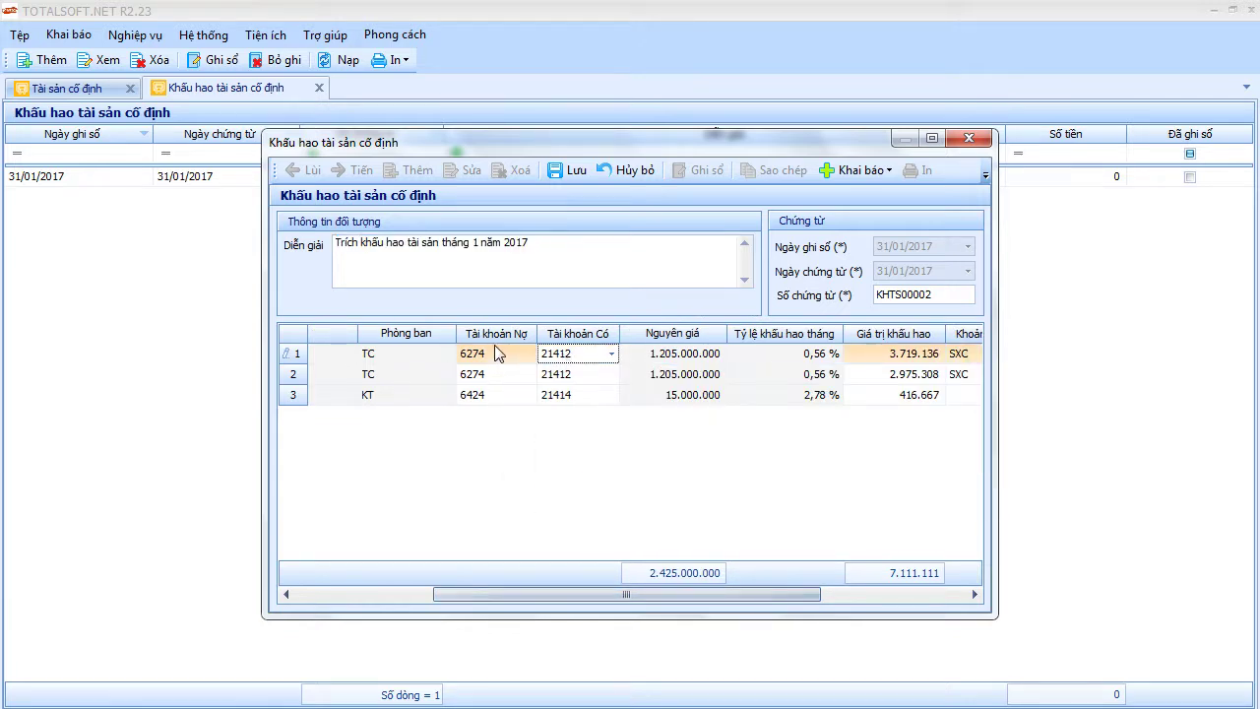
drag(643, 596, 768, 602)
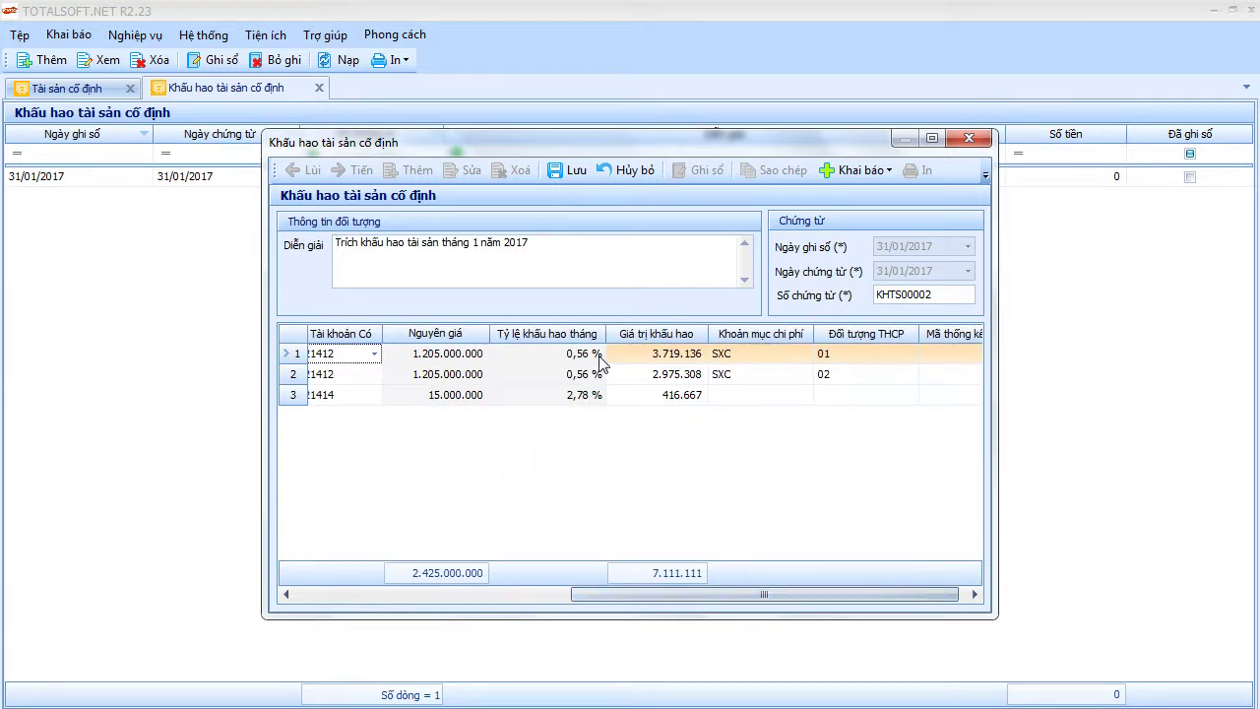
click(679, 354)
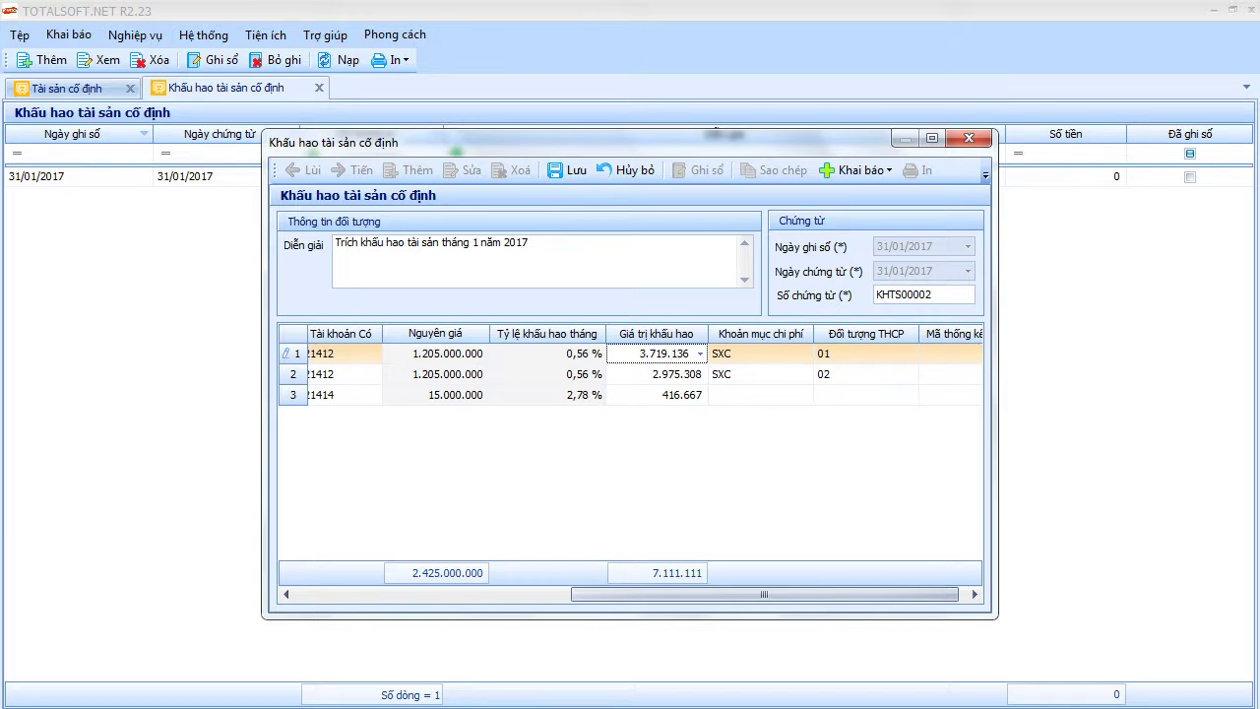
In the Word notes, add "Tài sản cố định rất rõ ràng cho các bạn trong việc phân bổ giá trị khấu hao."
key(alt+Tab)
text(Taì sảncố sdidnh)
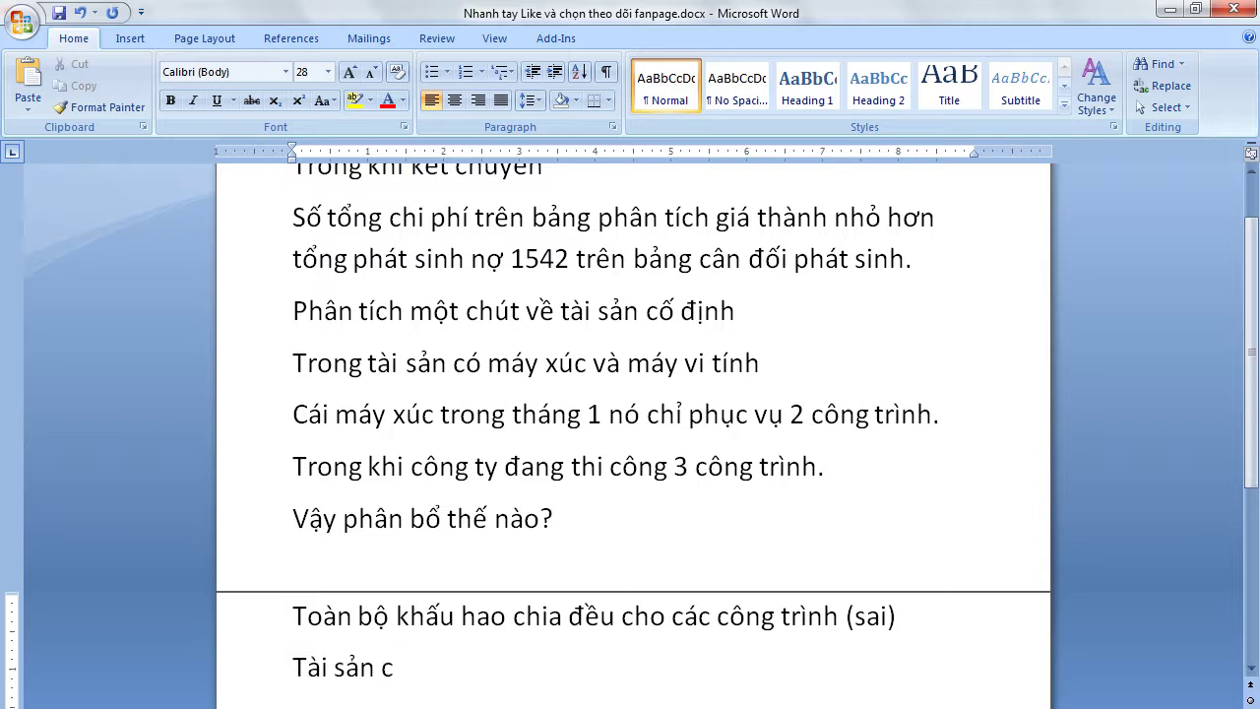
key(BackSpace)
key(BackSpace)
key(BackSpace)
key(BackSpace)
key(BackSpace)
key(BackSpace)
text(đ)
text(ịnh rất r)
text(ỗ)
key(BackSpace)
text(õ rang cho các bnaj)
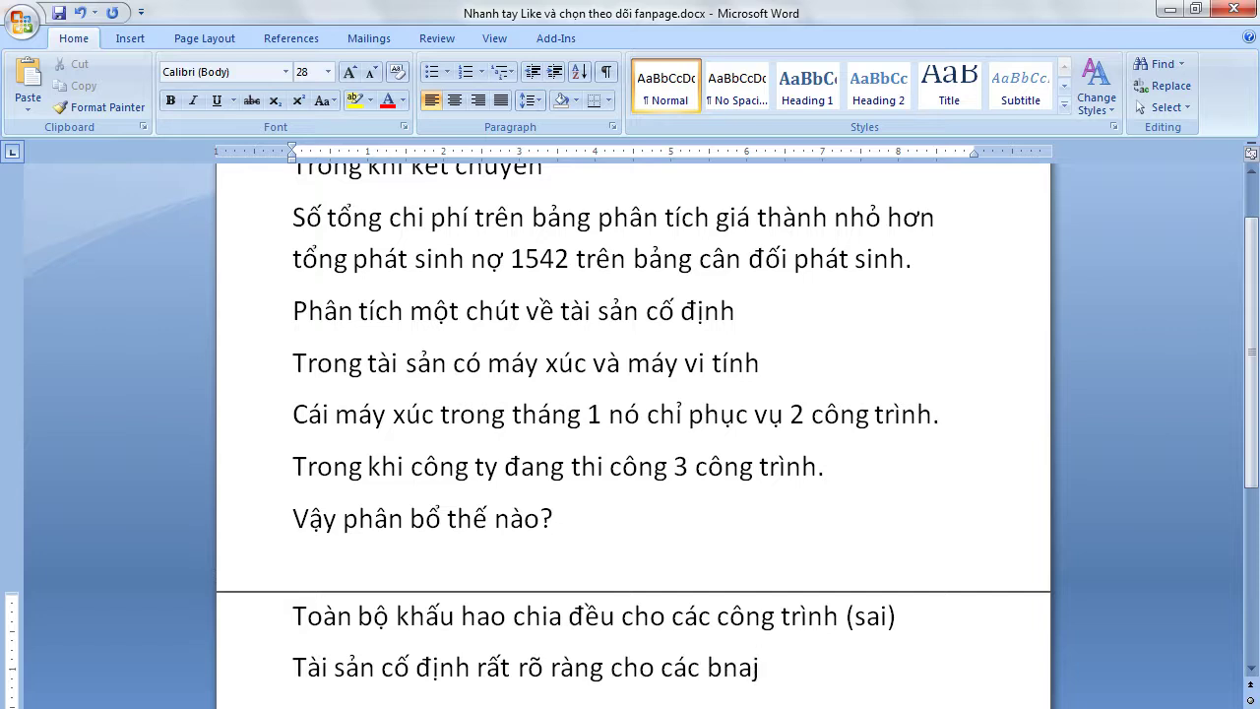
text(ạn trong việc phân bo)
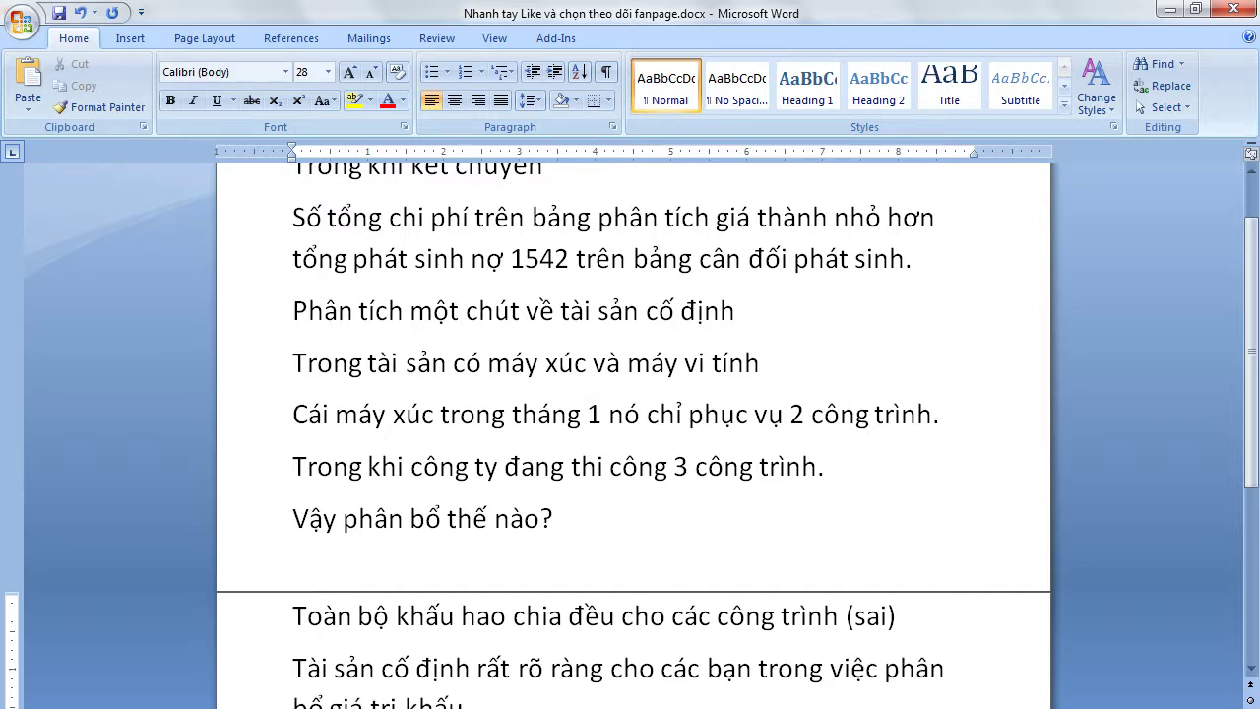
text(giá trị khấu hao.)
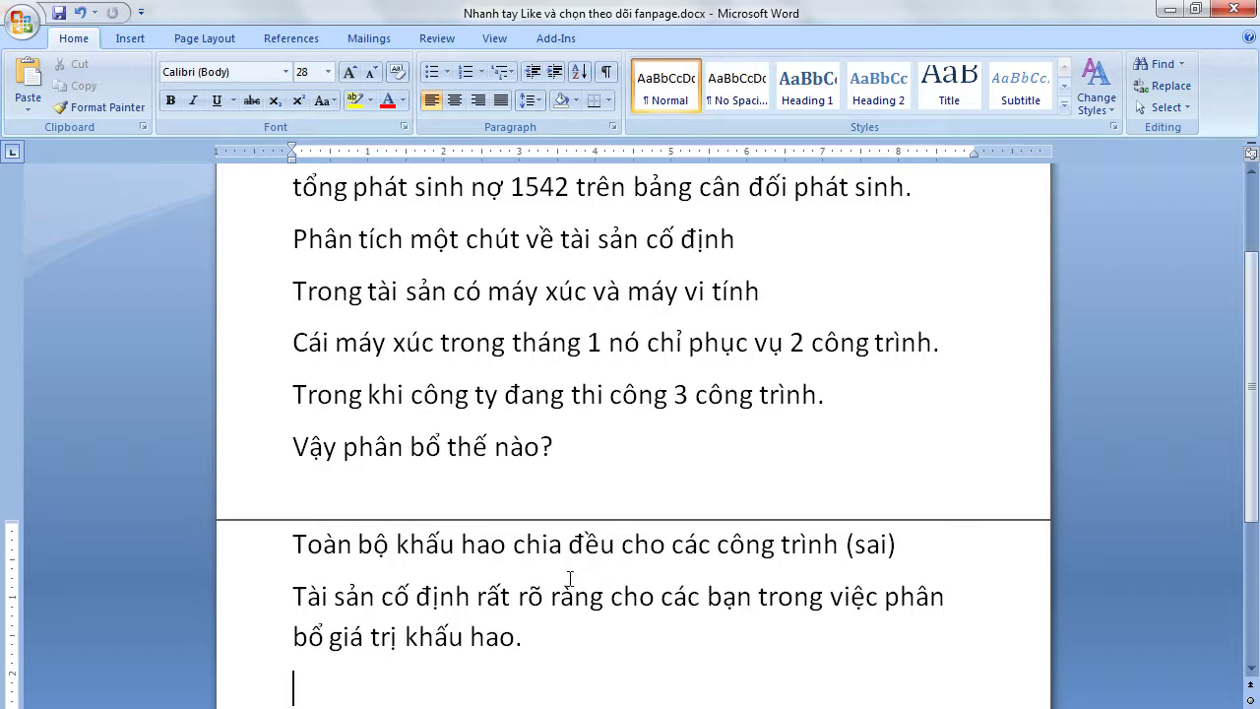
Return to TOTALSOFT.NET, save the January 2017 depreciation voucher, and close it and the depreciation list
key(alt+Tab)
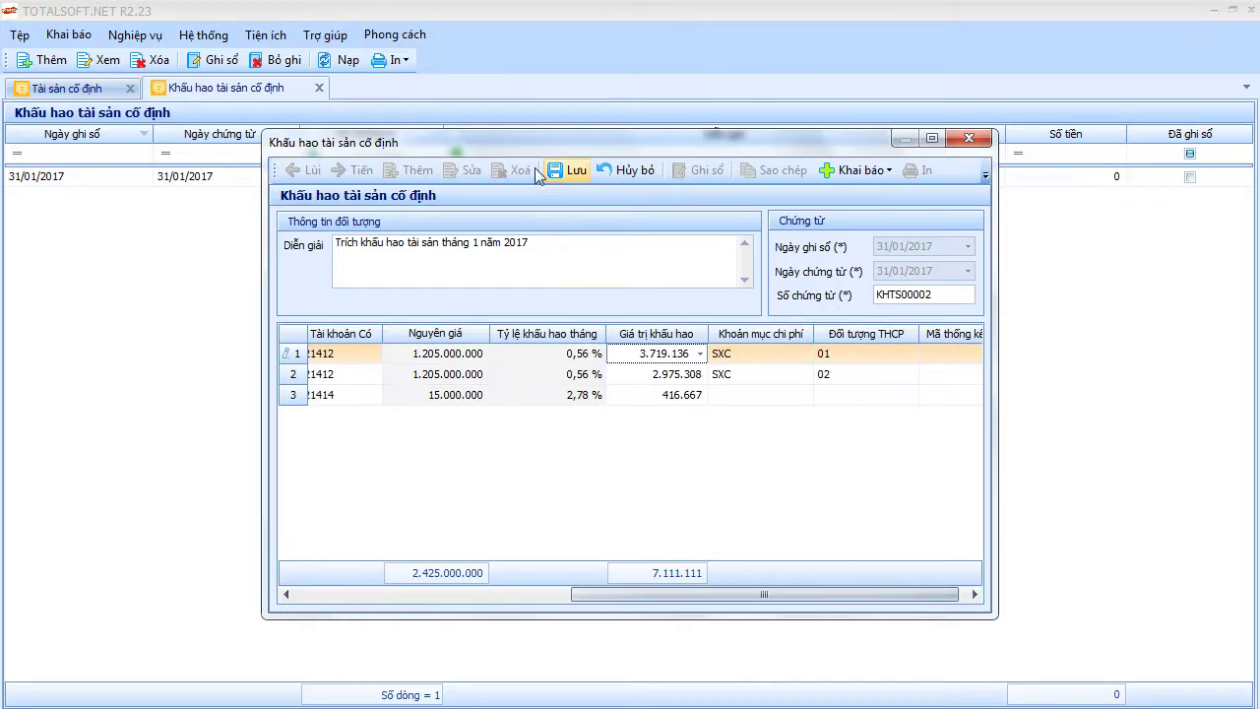
click(569, 171)
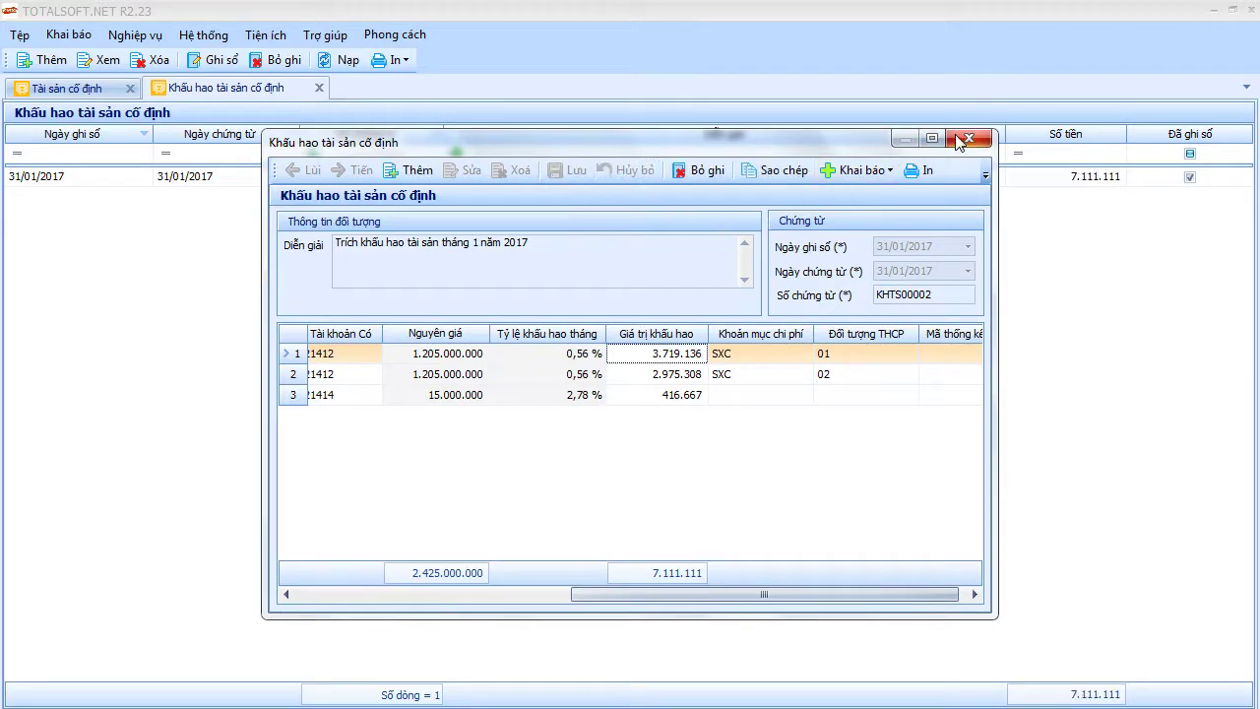
click(969, 138)
click(319, 89)
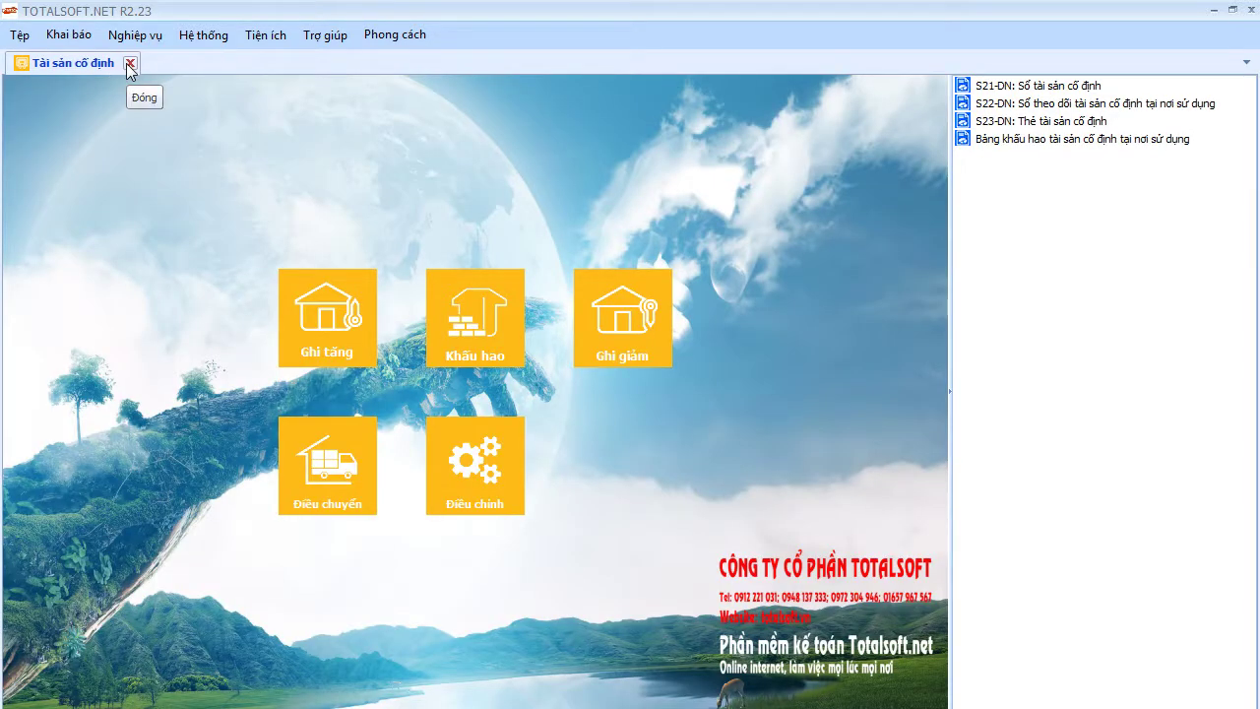
Open the project costing's cost transfer list (Kết chuyển chi phí), then unpost and delete voucher NVK00009
click(135, 34)
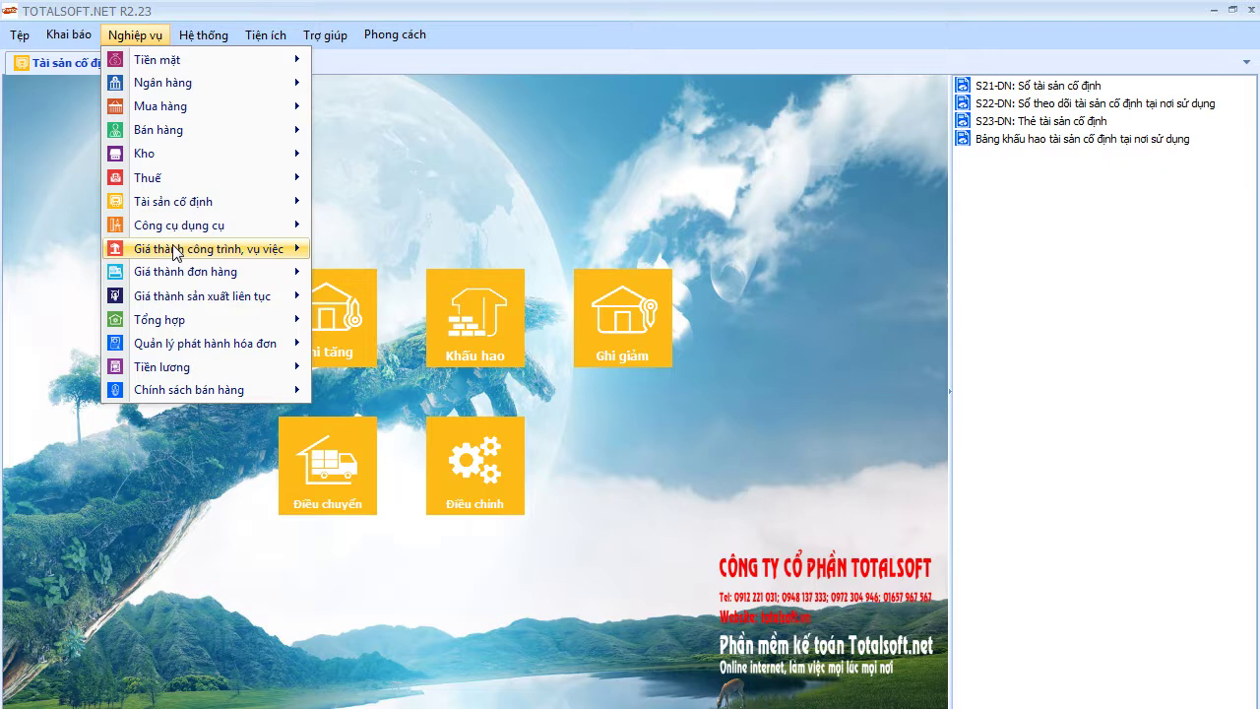
mouse_move(266, 248)
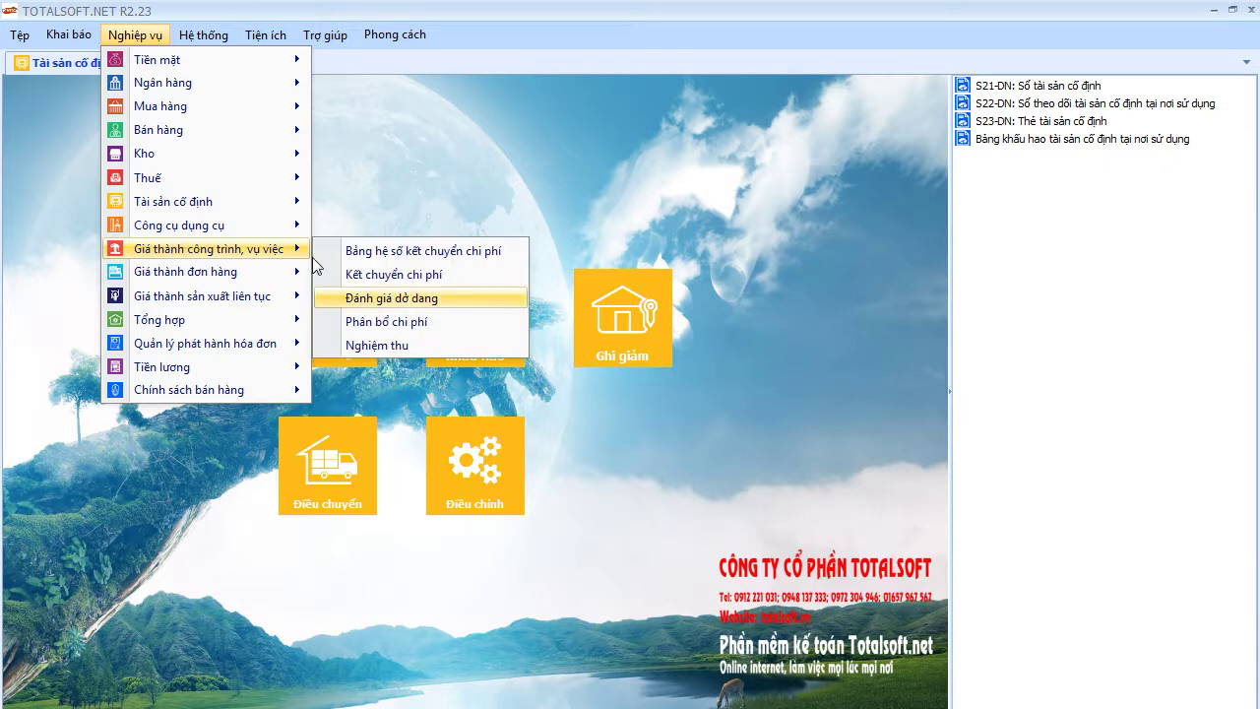
click(394, 275)
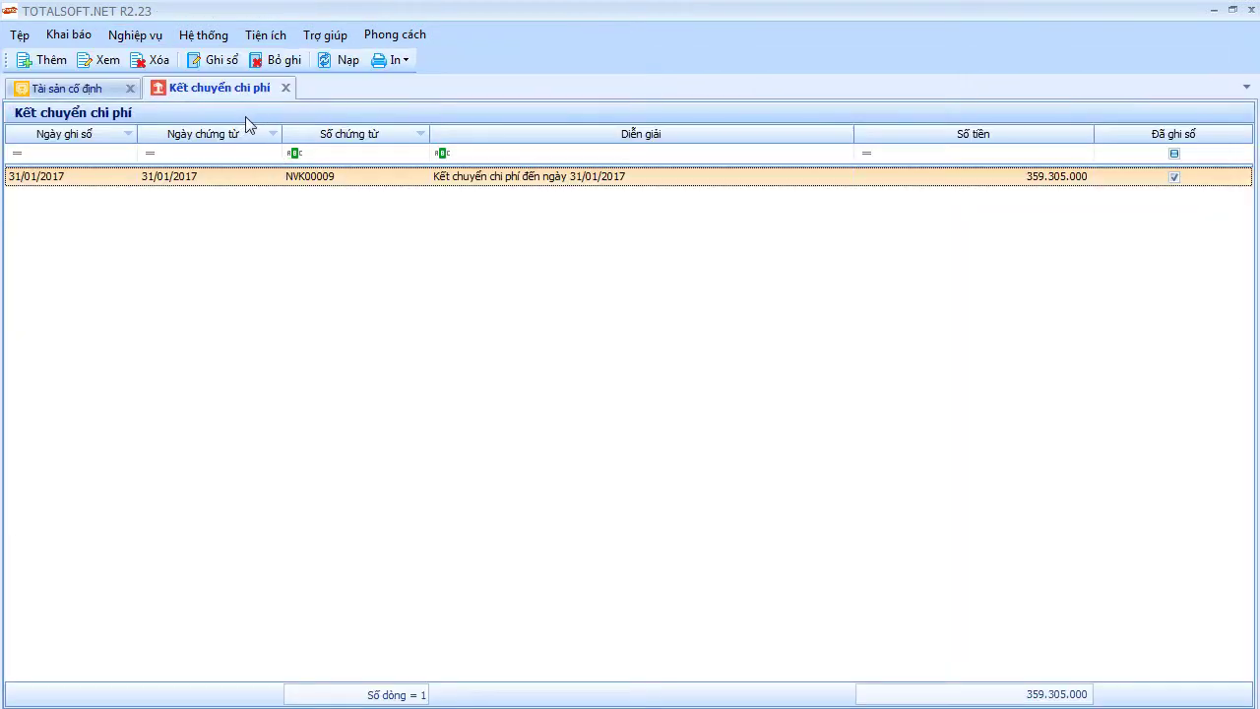
click(276, 60)
click(673, 454)
click(140, 58)
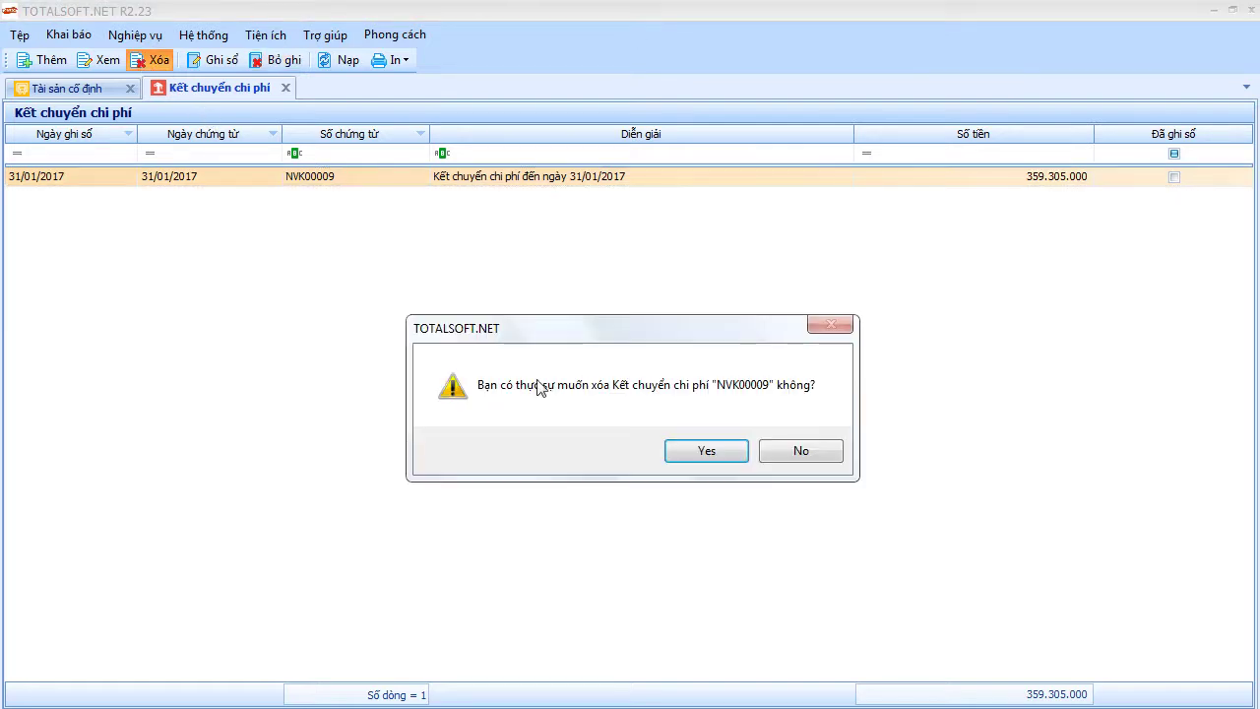
click(697, 459)
Create a new cost transfer voucher with both its posting date and document date set to 31/01/2017
right_click(388, 213)
click(429, 227)
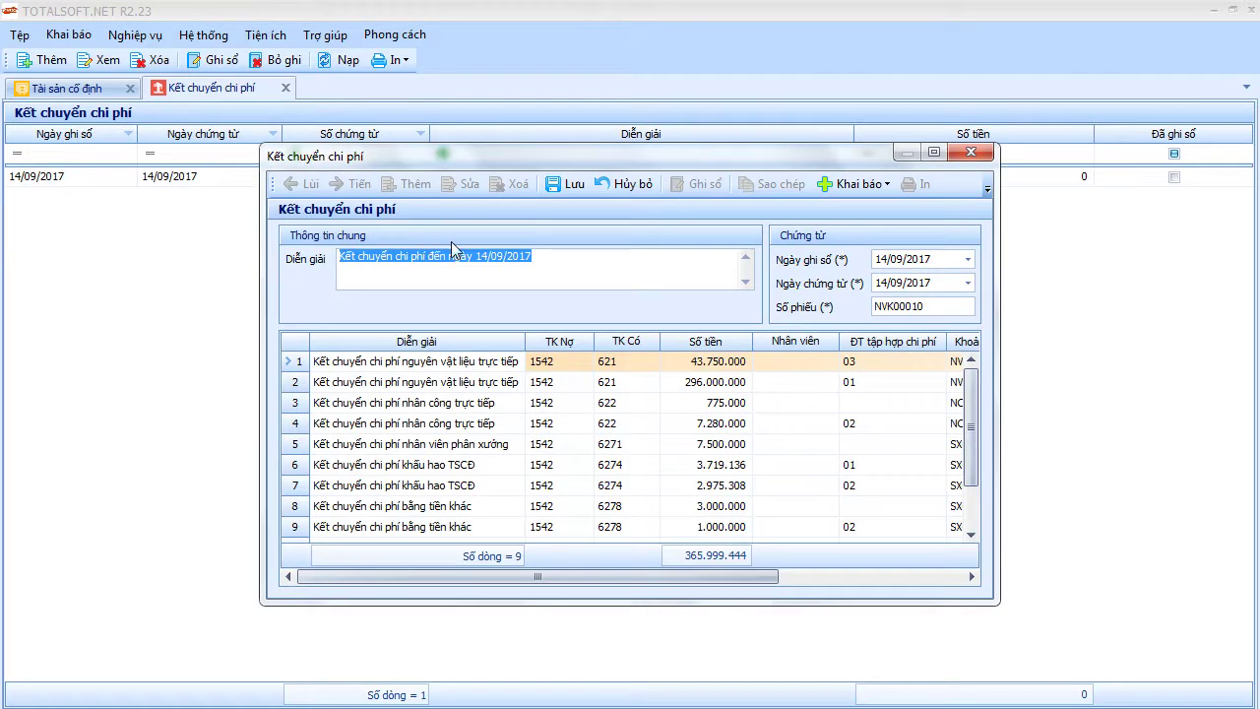
click(891, 258)
text(3101)
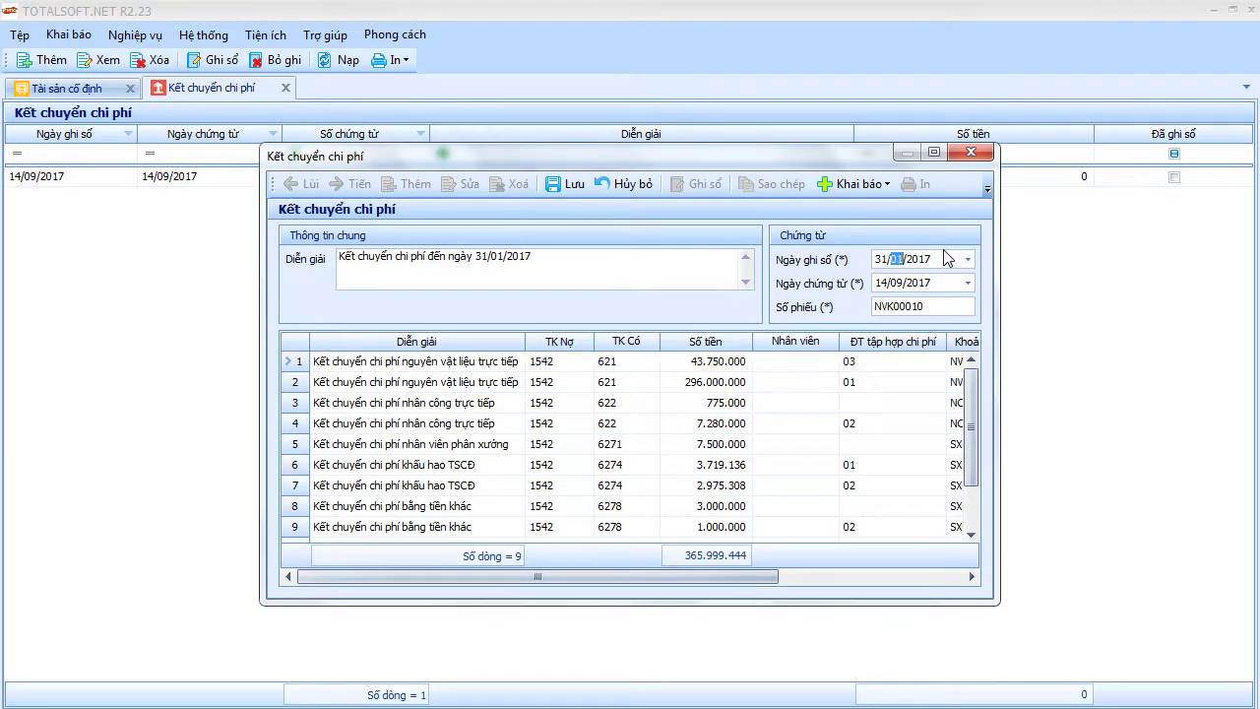
key(Tab)
text(3101)
key(Tab)
key(Tab)
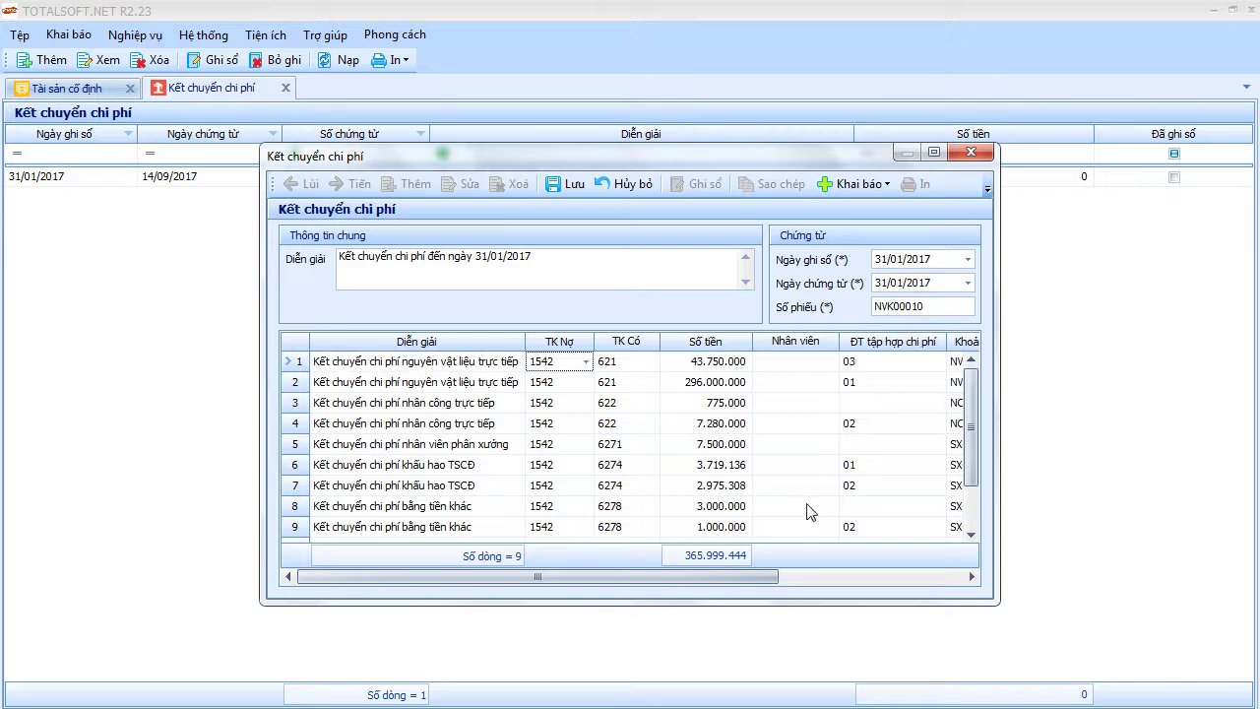
Examine the voucher's overhead and depreciation transfer lines, checking their accounts, amounts, cost objects and cost items
click(631, 493)
click(632, 467)
click(613, 446)
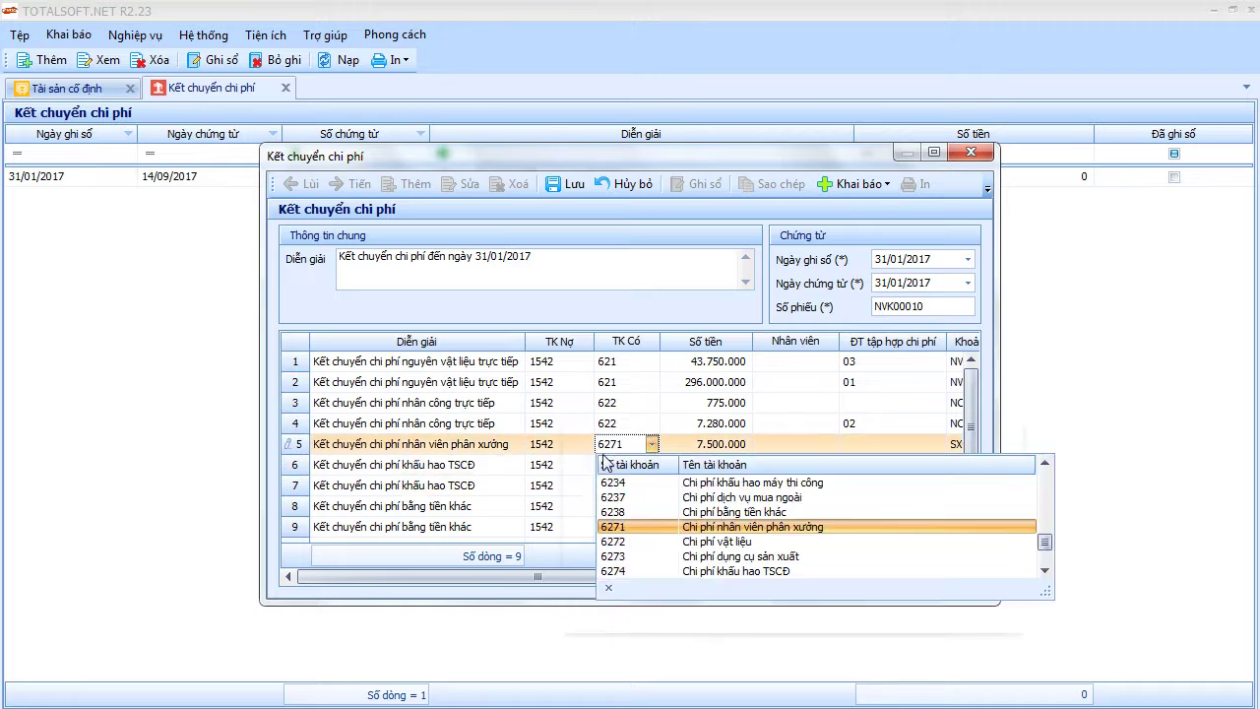
click(553, 469)
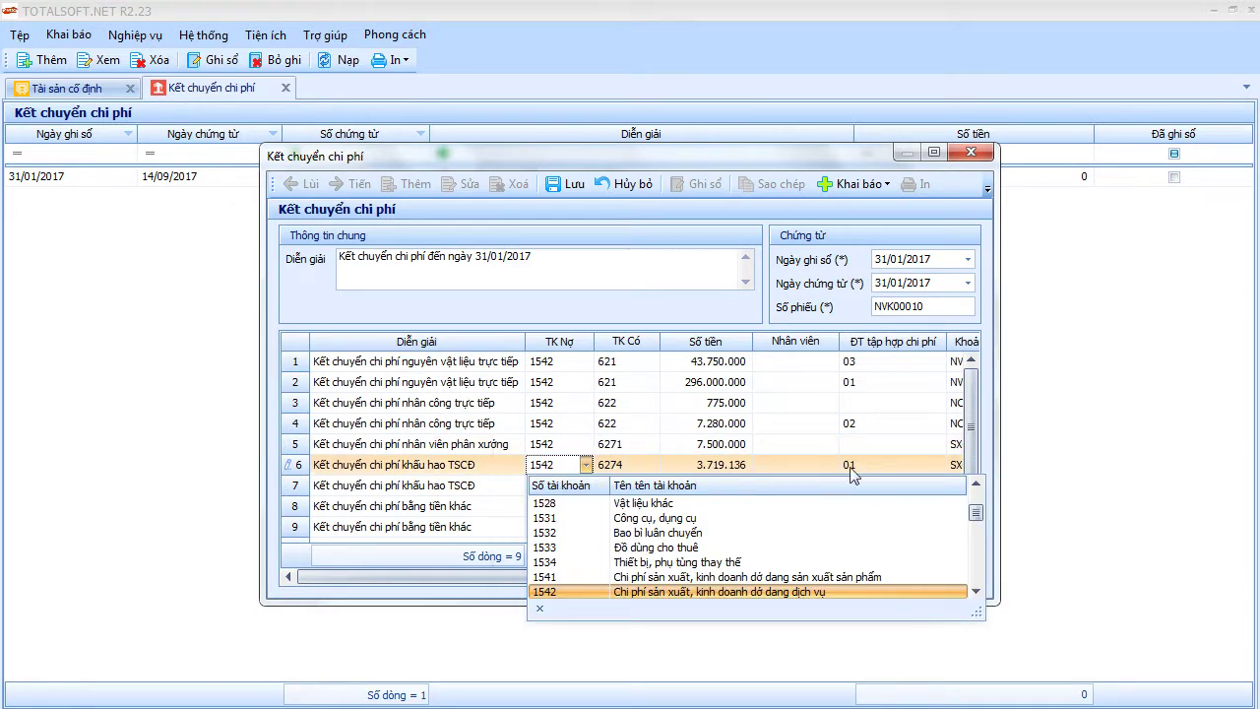
scroll(972, 445, down, 1)
click(720, 465)
click(714, 444)
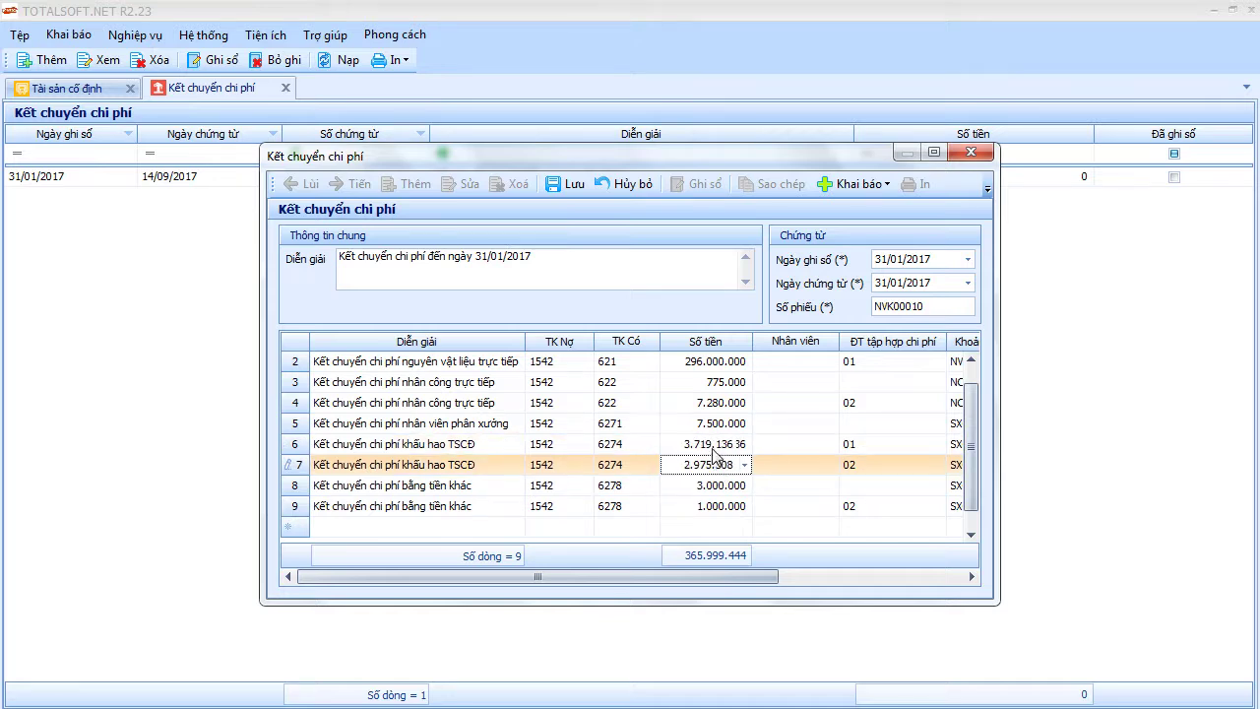
drag(760, 576, 910, 575)
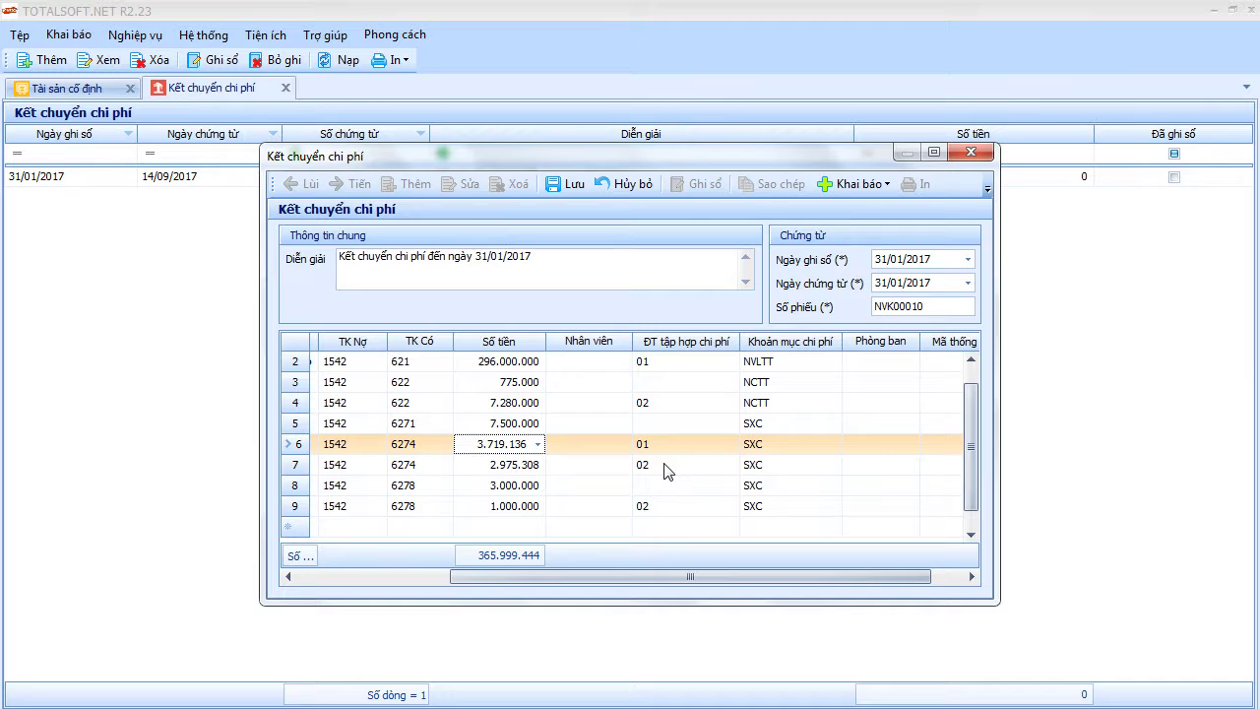
drag(613, 584, 543, 583)
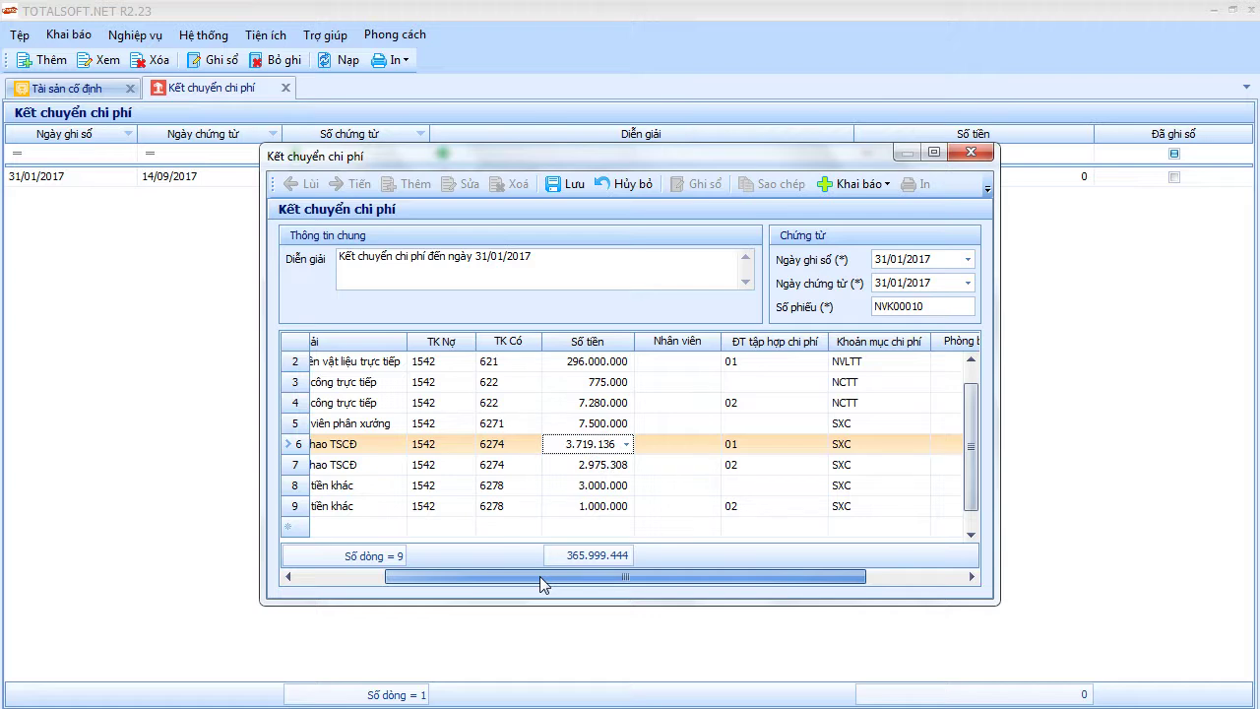
drag(582, 575, 721, 575)
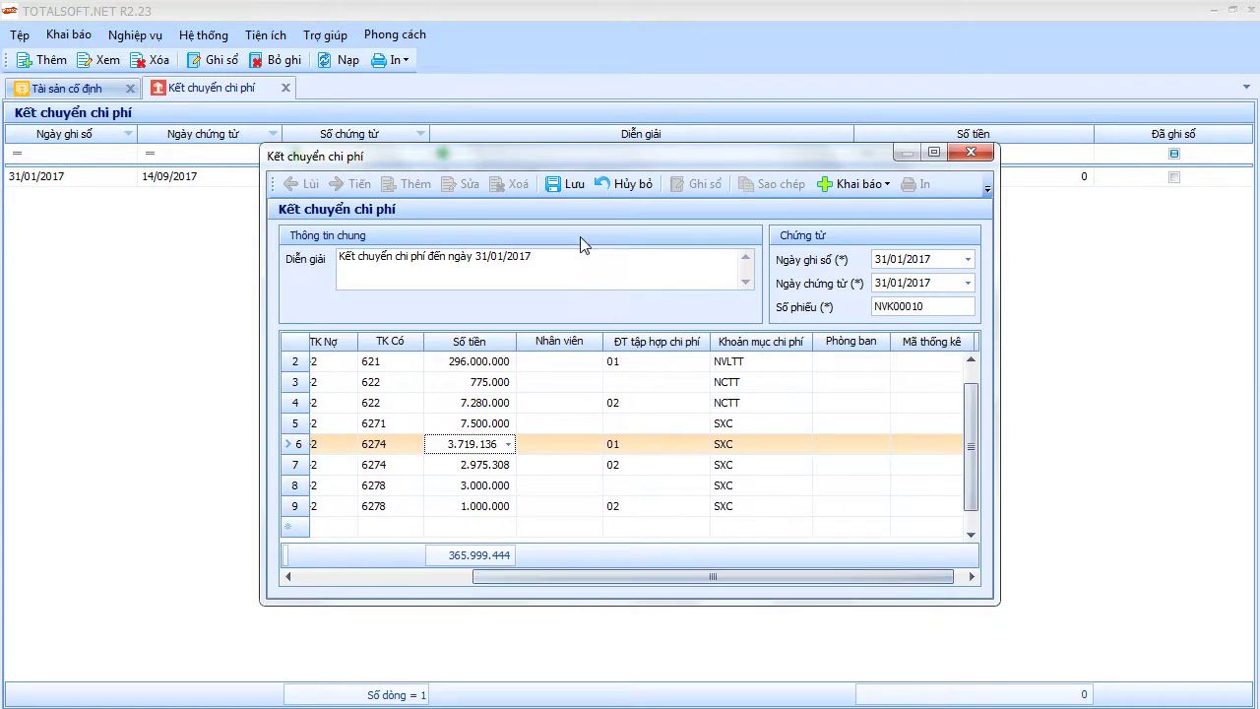
Save the January cost transfer voucher, then close it and the cost transfer list
click(574, 186)
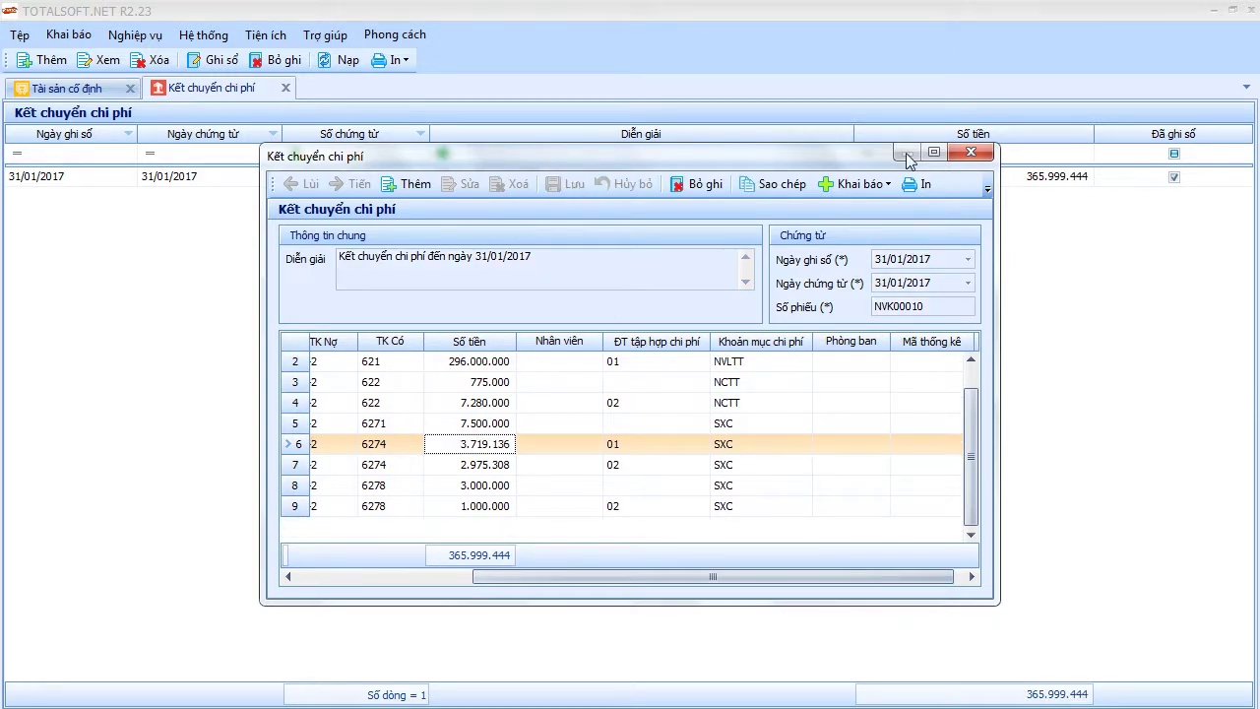
click(971, 153)
click(285, 87)
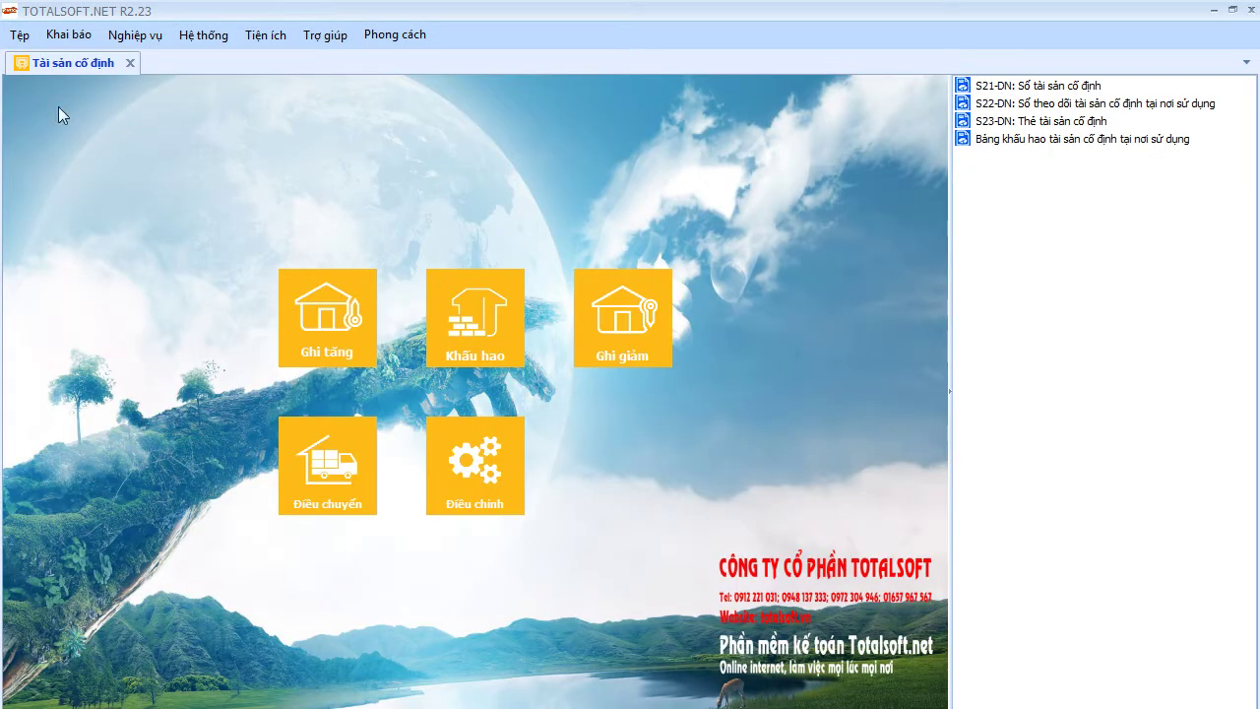
Close the fixed assets module and view the January F01-DN trial balance (01/01/2017–31/01/2017) at account level 2 with two-sided balances
click(130, 62)
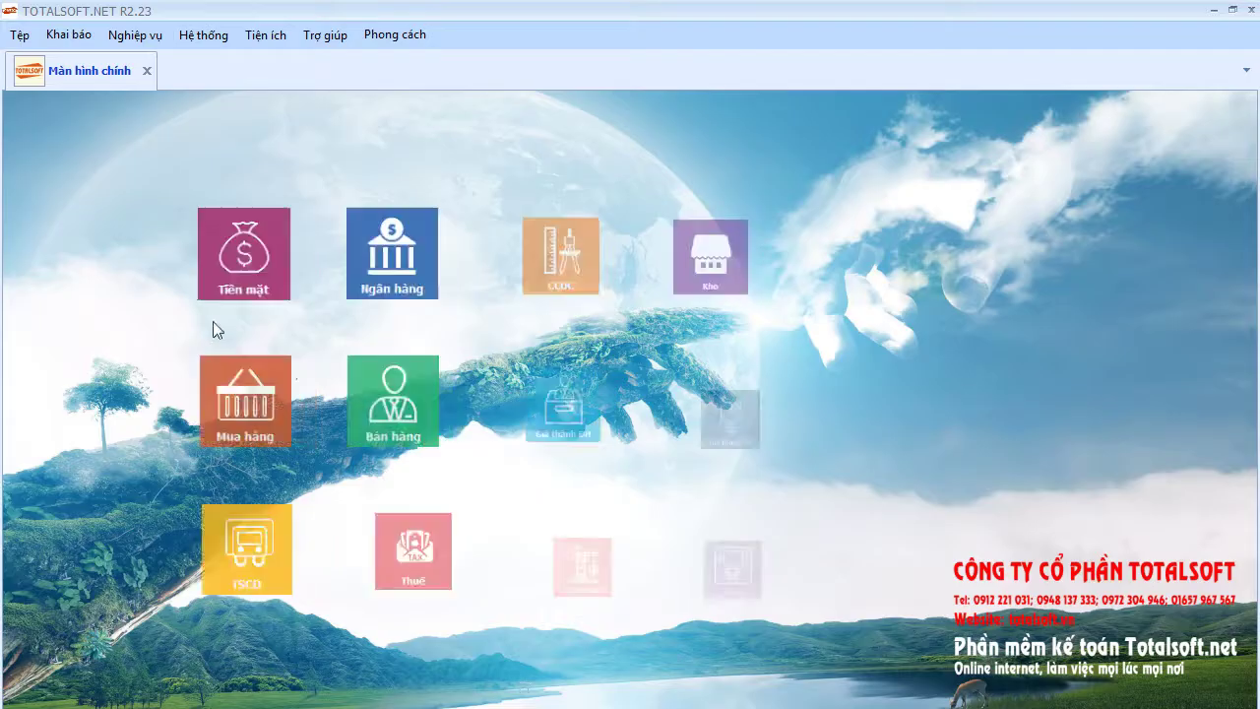
click(1024, 252)
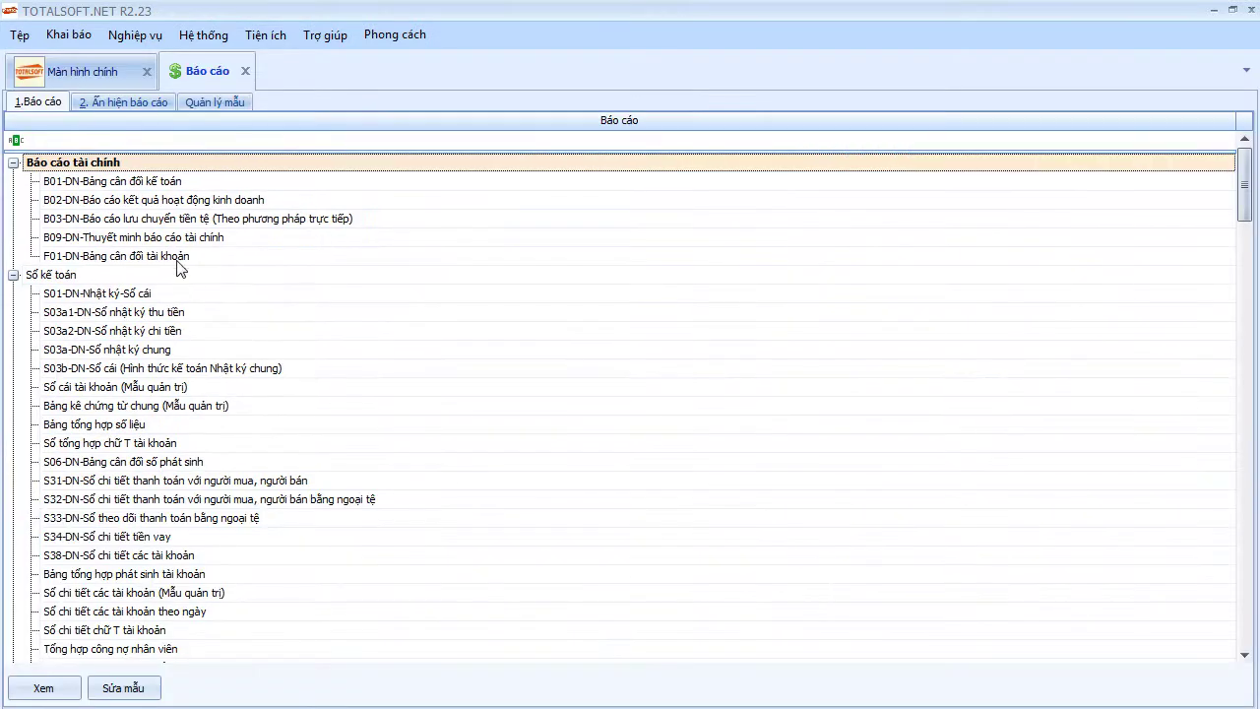
double_click(210, 256)
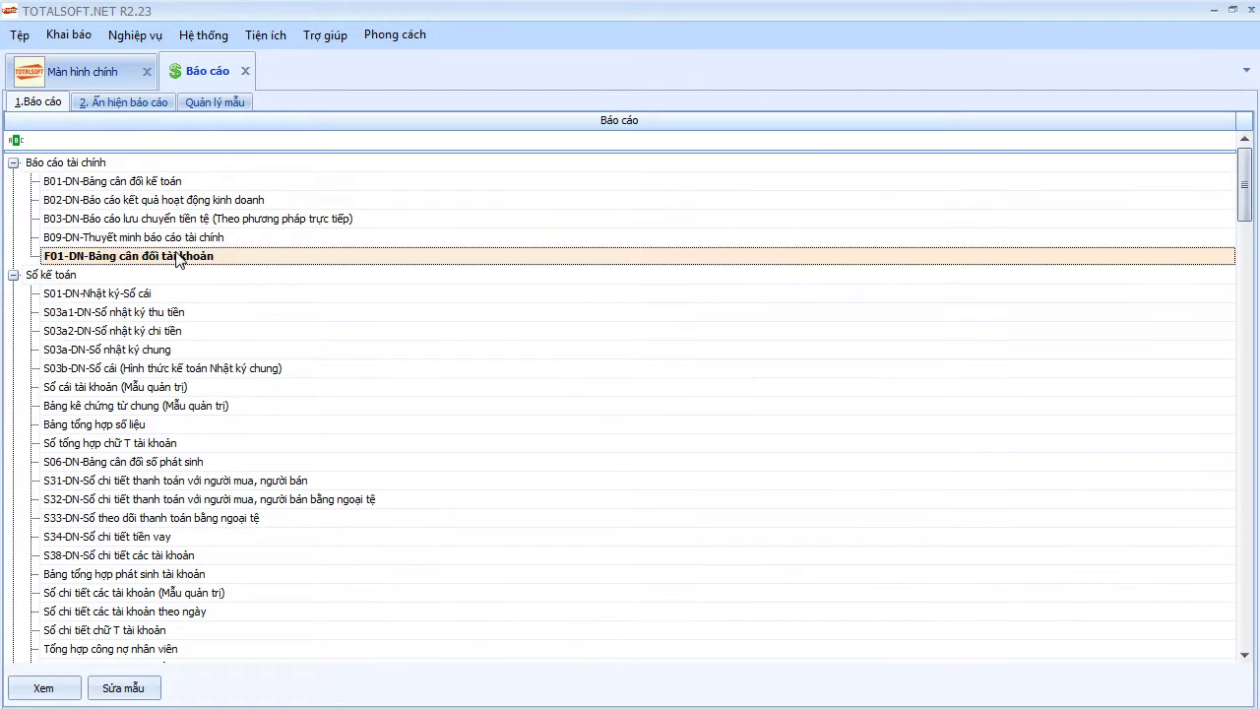
click(674, 403)
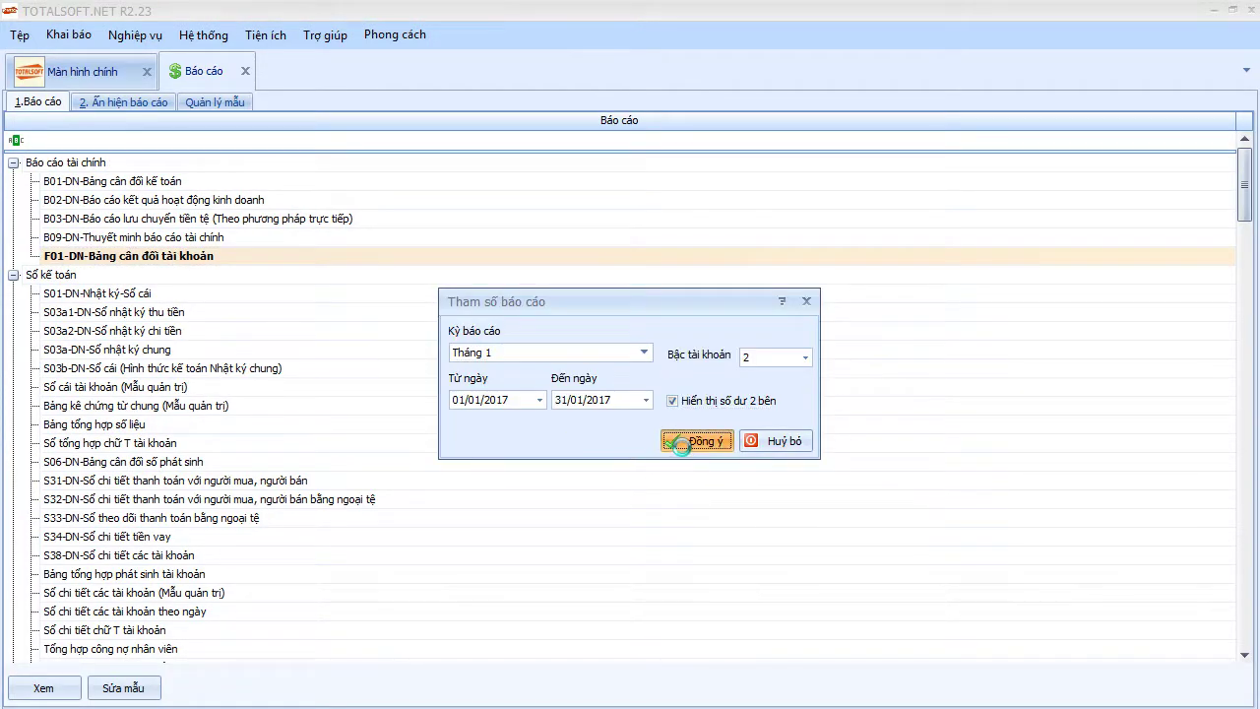
click(689, 440)
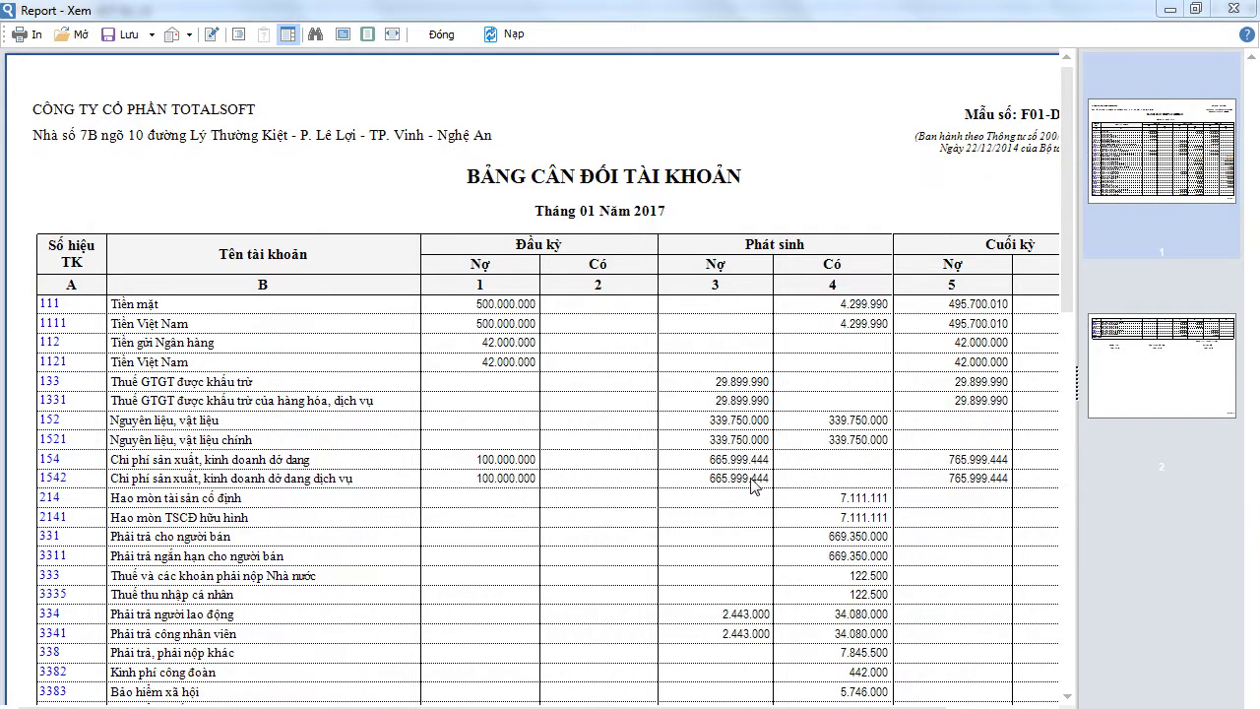
click(441, 34)
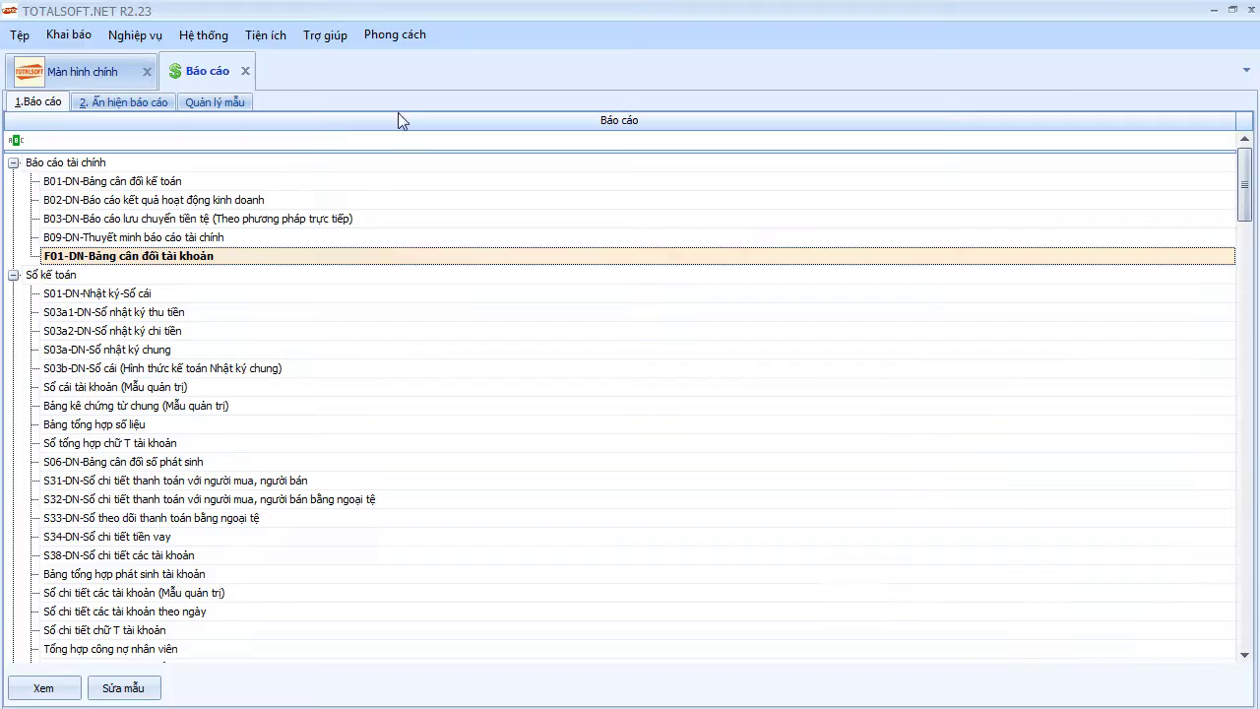
Search the reports for "phân", view Bảng phân tích giá thành công trình for all projects in January, and close the report list
click(121, 140)
text(phân)
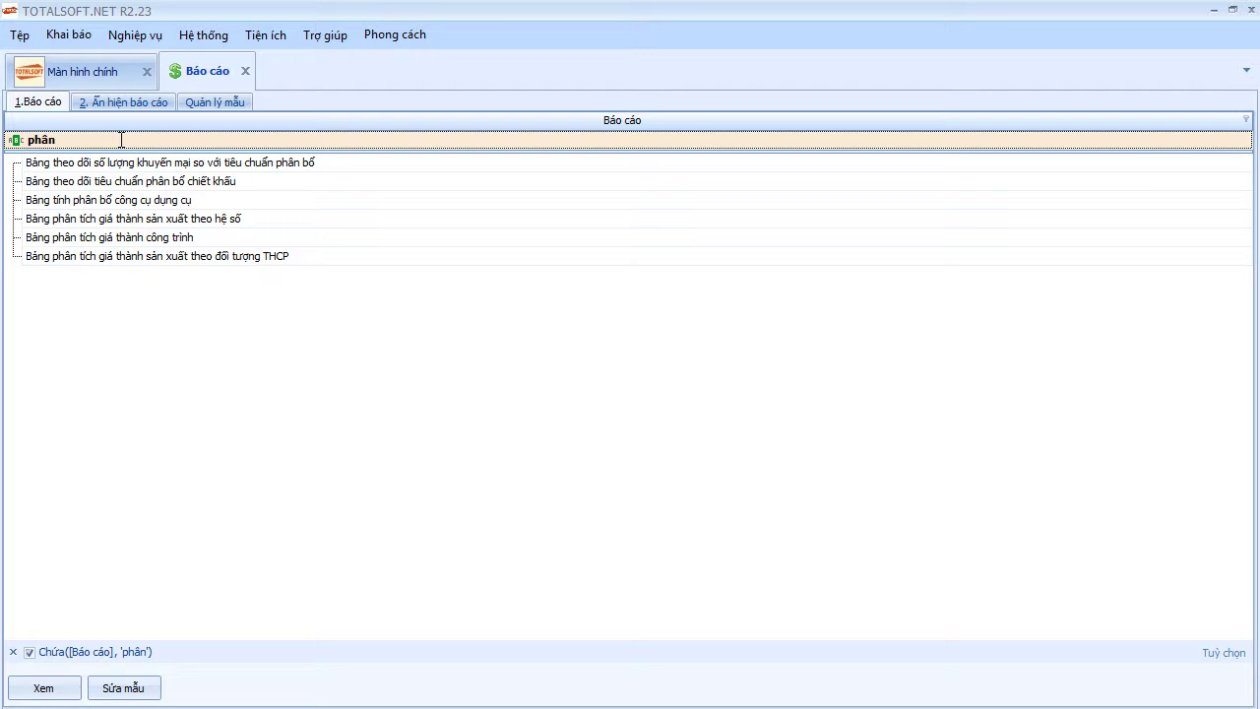
double_click(108, 239)
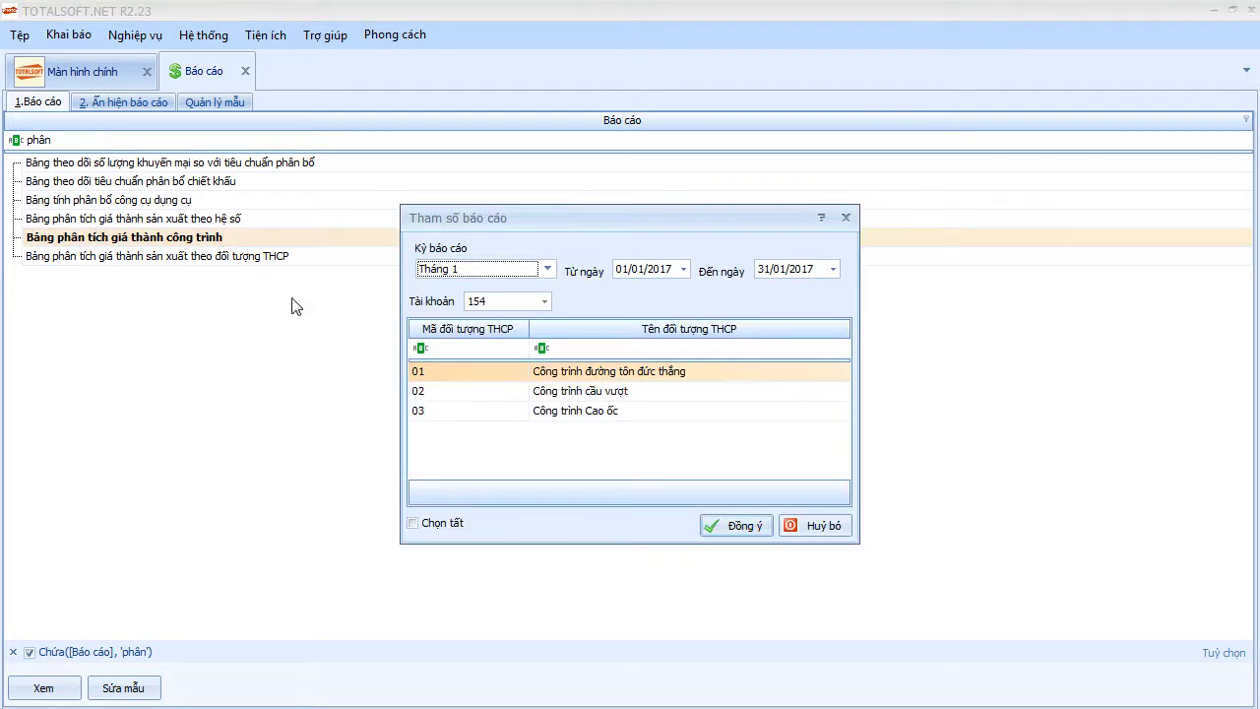
click(412, 523)
click(736, 526)
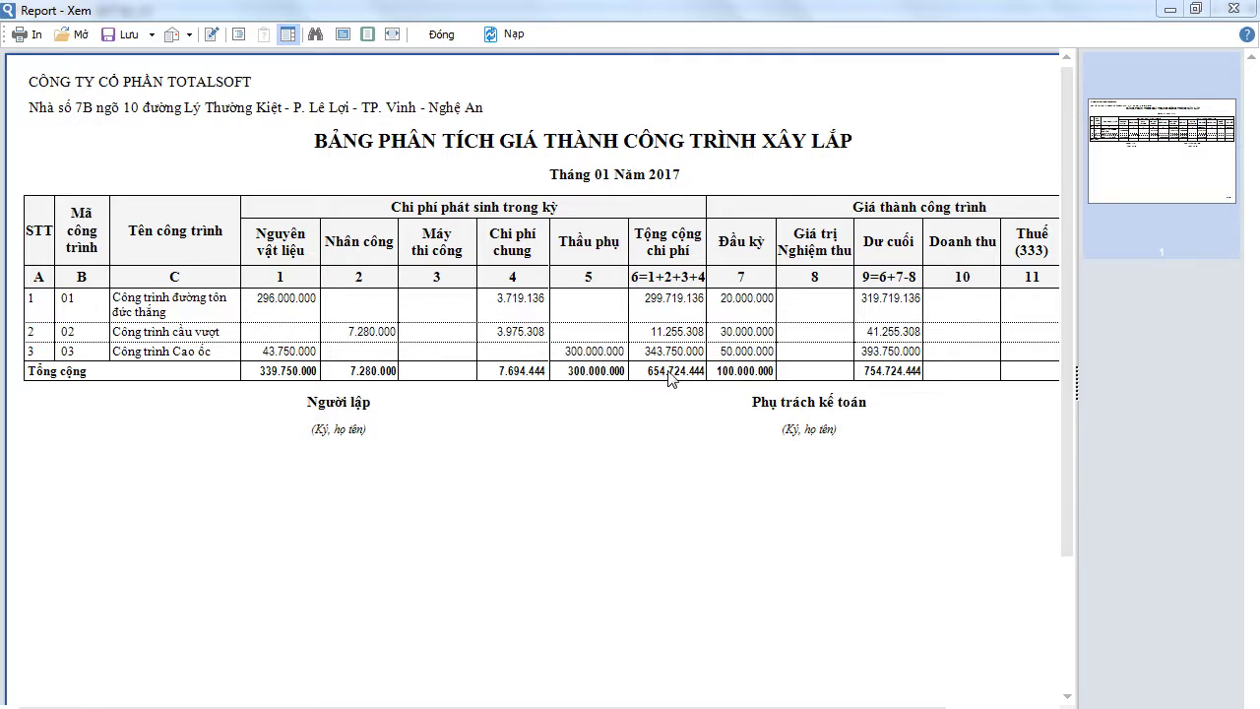
click(441, 34)
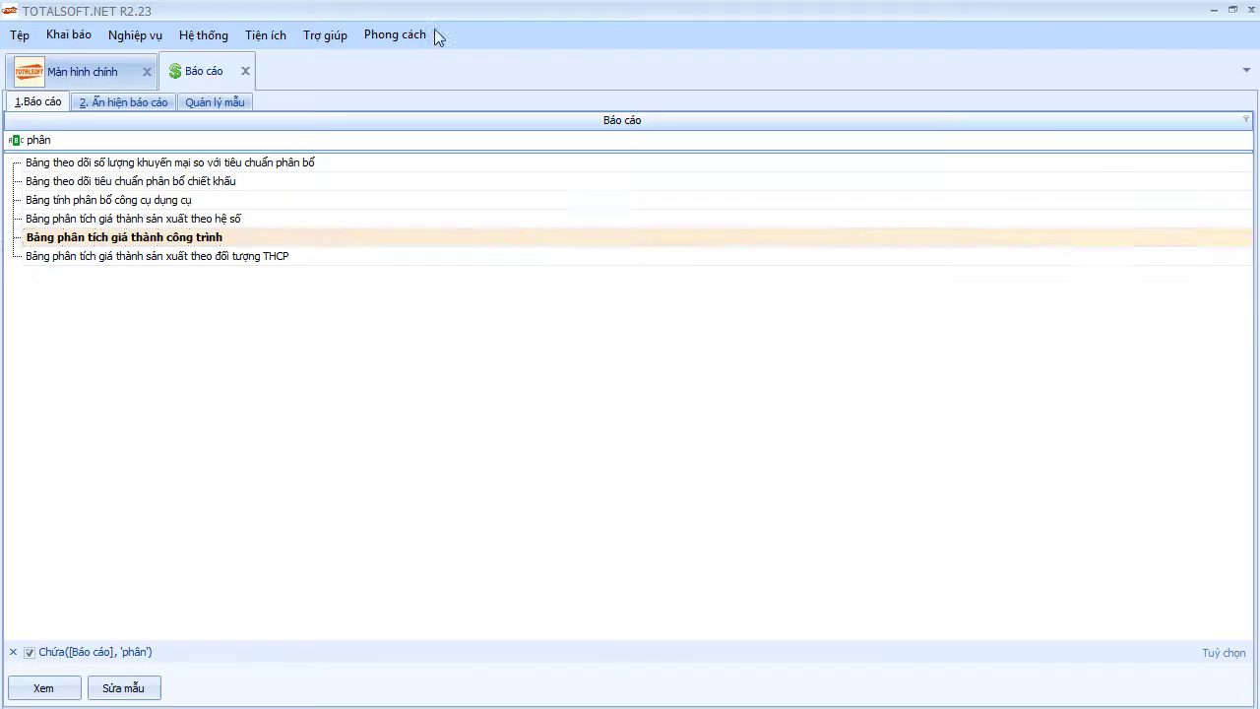
click(246, 70)
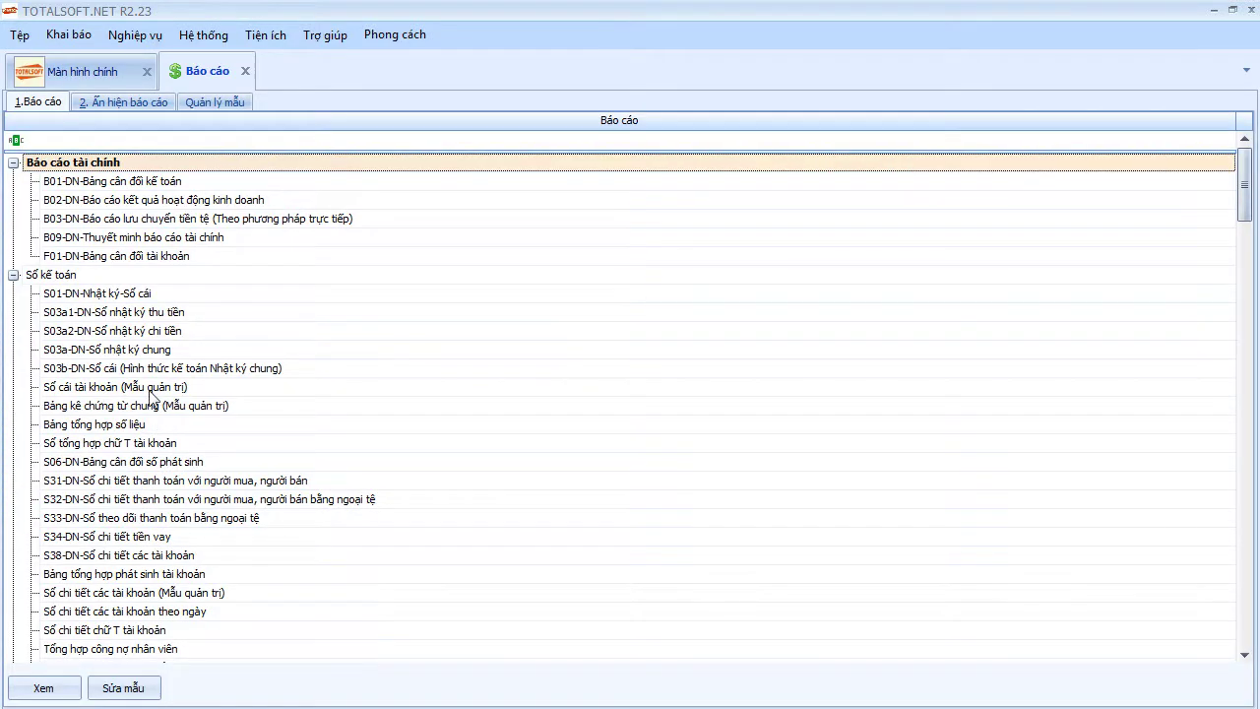
Run the Sổ cái tài khoản (Mẫu quản trị) report for Tháng 1, 01/01/2017 to 31/01/2017, on account 154
click(149, 387)
click(563, 354)
scroll(581, 386, up, 1)
click(573, 387)
click(746, 358)
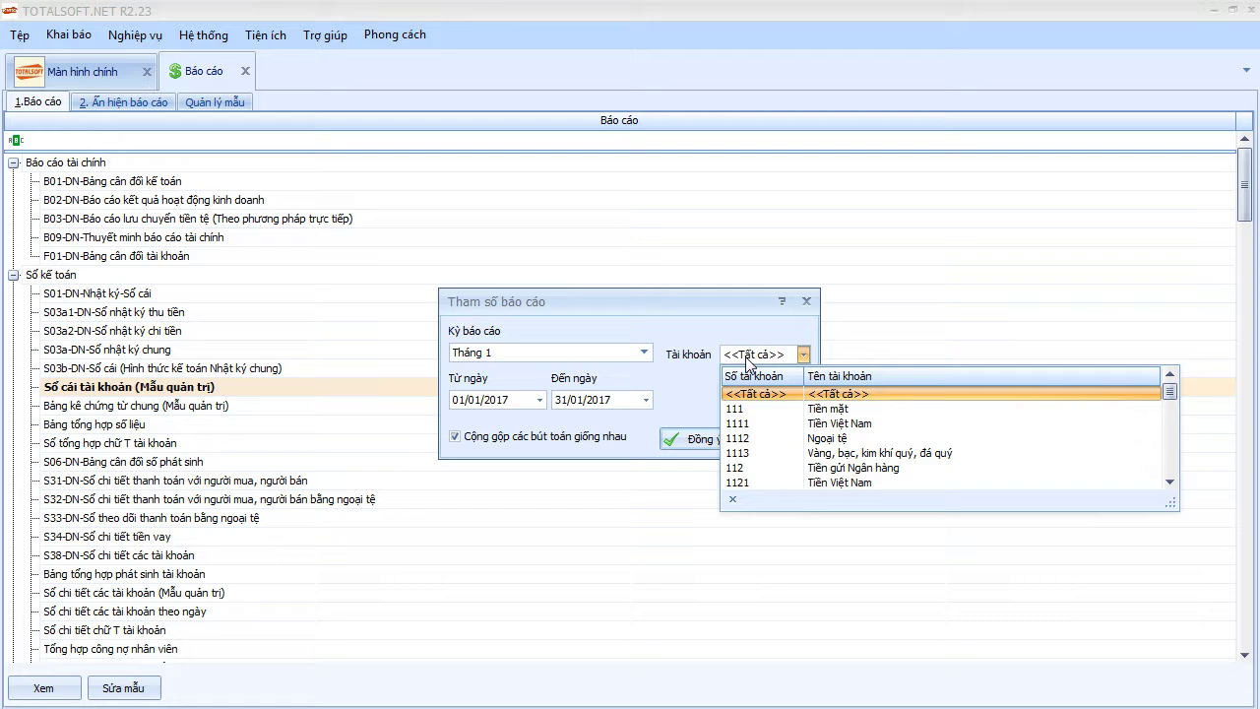
text(141)
key(BackSpace)
key(BackSpace)
text(54)
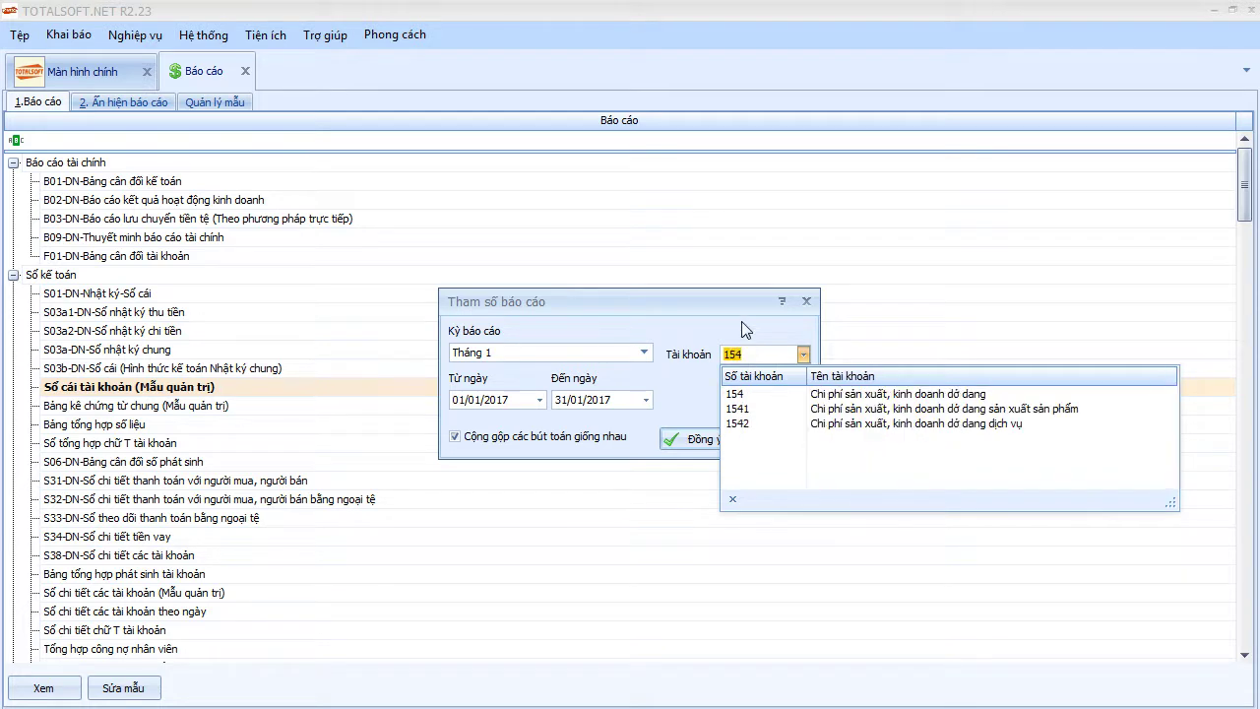
key(Return)
click(694, 439)
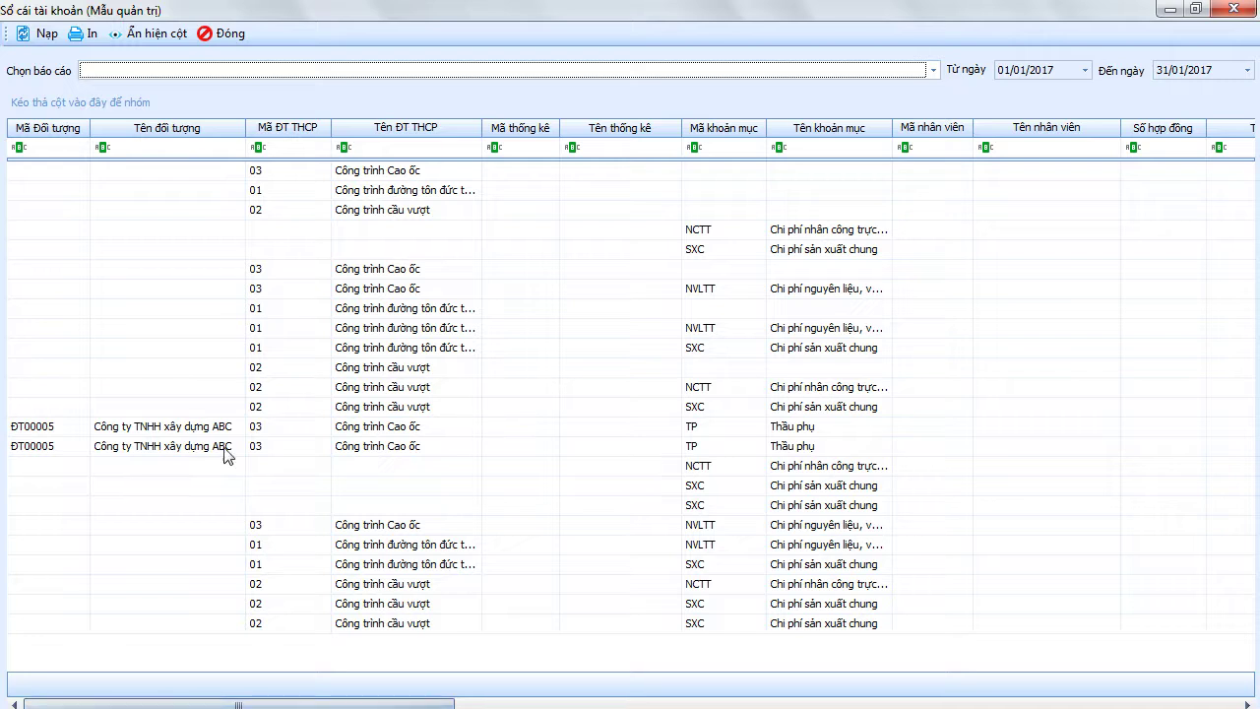
Hide the ledger's code and name columns for đối tượng, thống kê and nhân viên, both contract columns and both bank columns
right_click(469, 295)
click(531, 351)
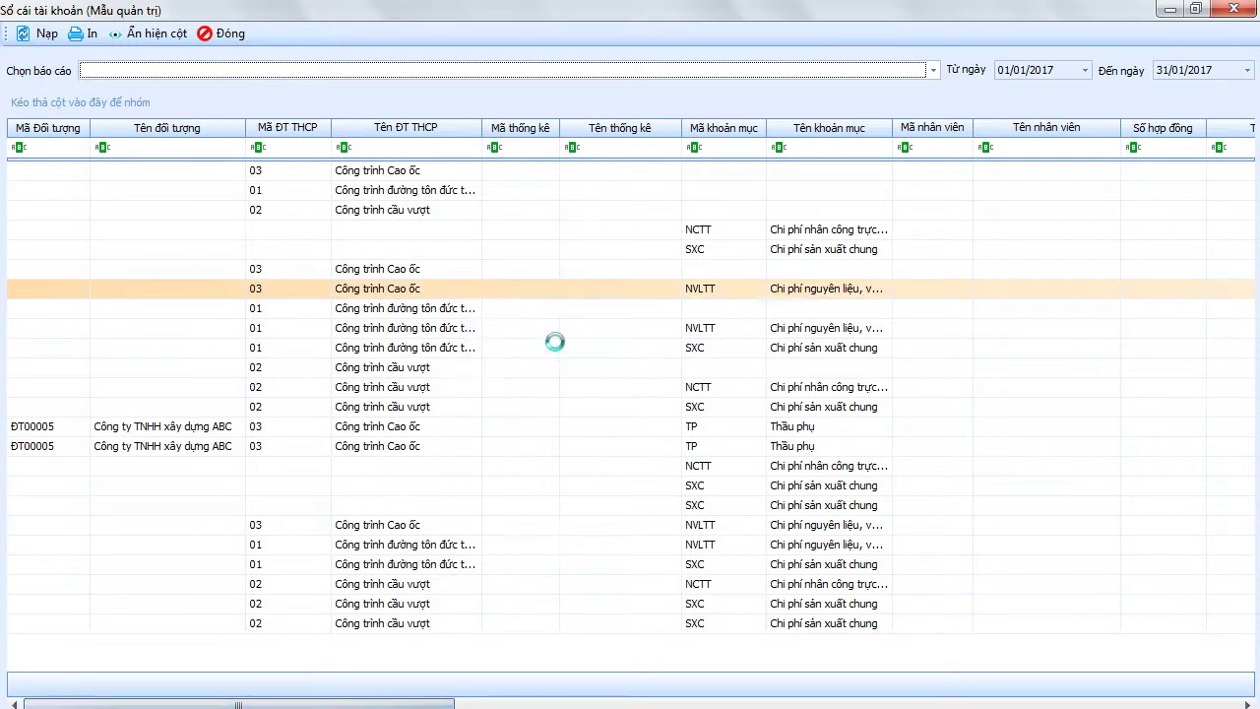
click(763, 229)
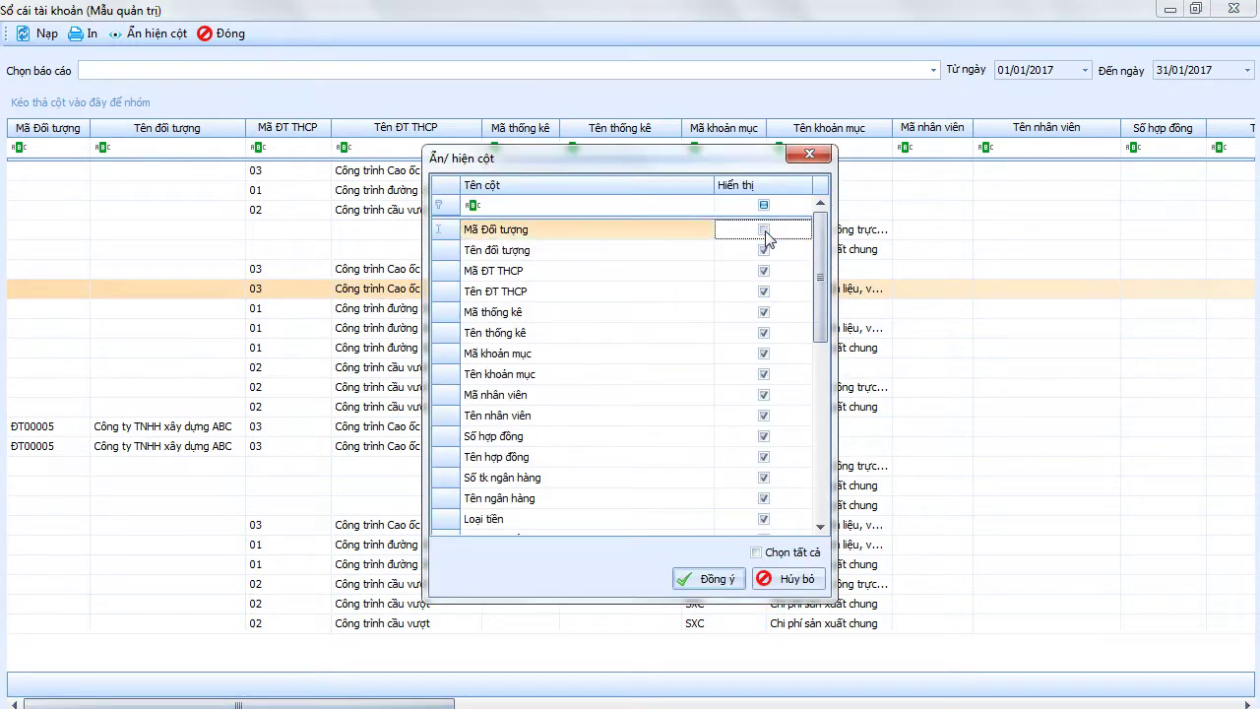
click(763, 251)
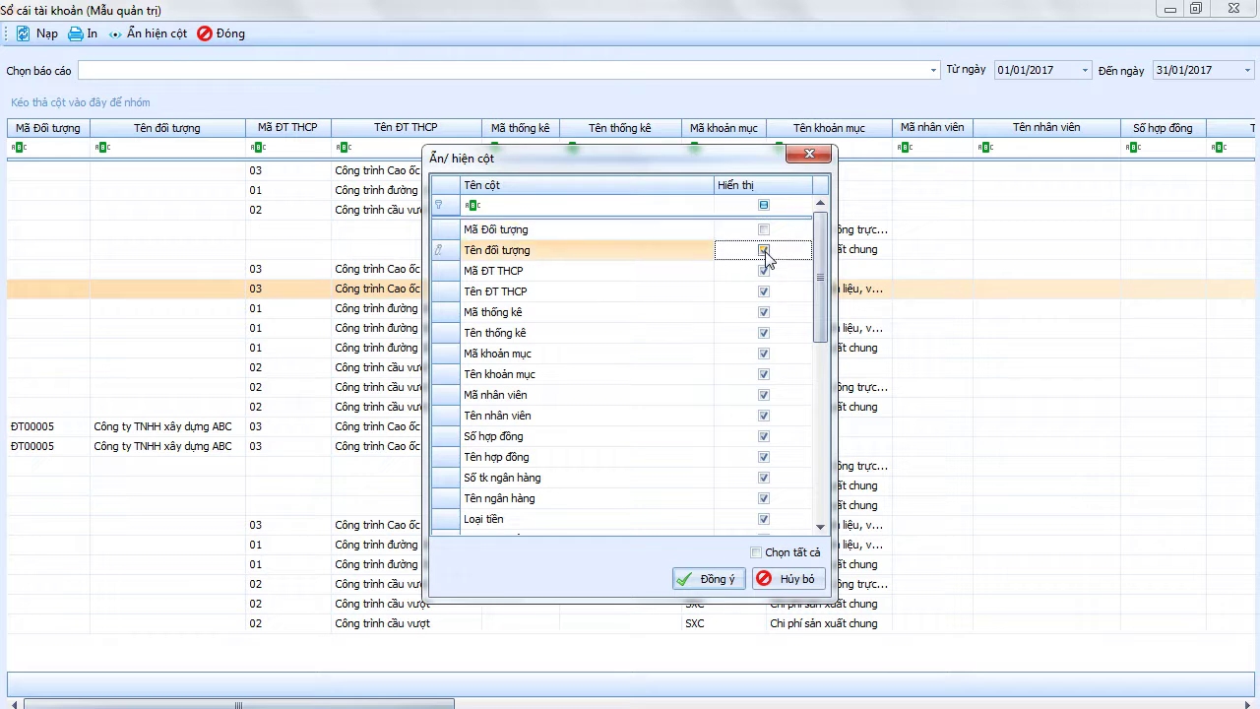
click(765, 312)
click(764, 332)
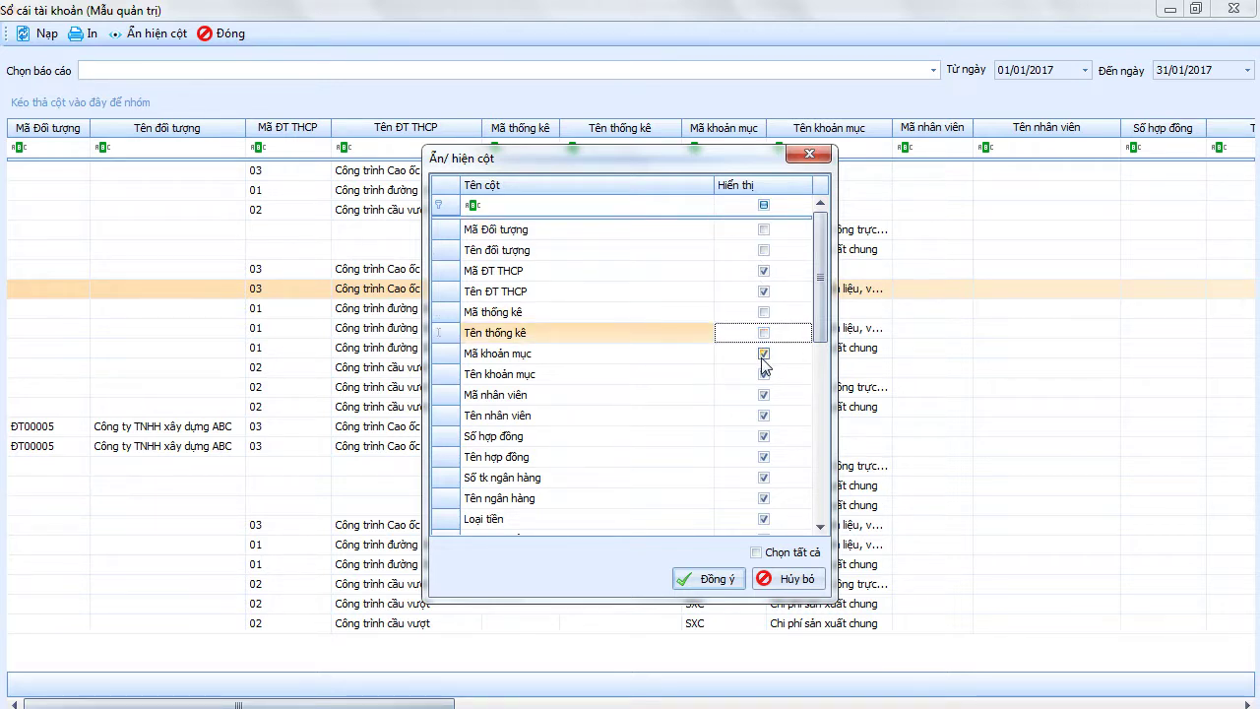
click(763, 394)
click(764, 415)
click(765, 436)
click(764, 457)
click(764, 478)
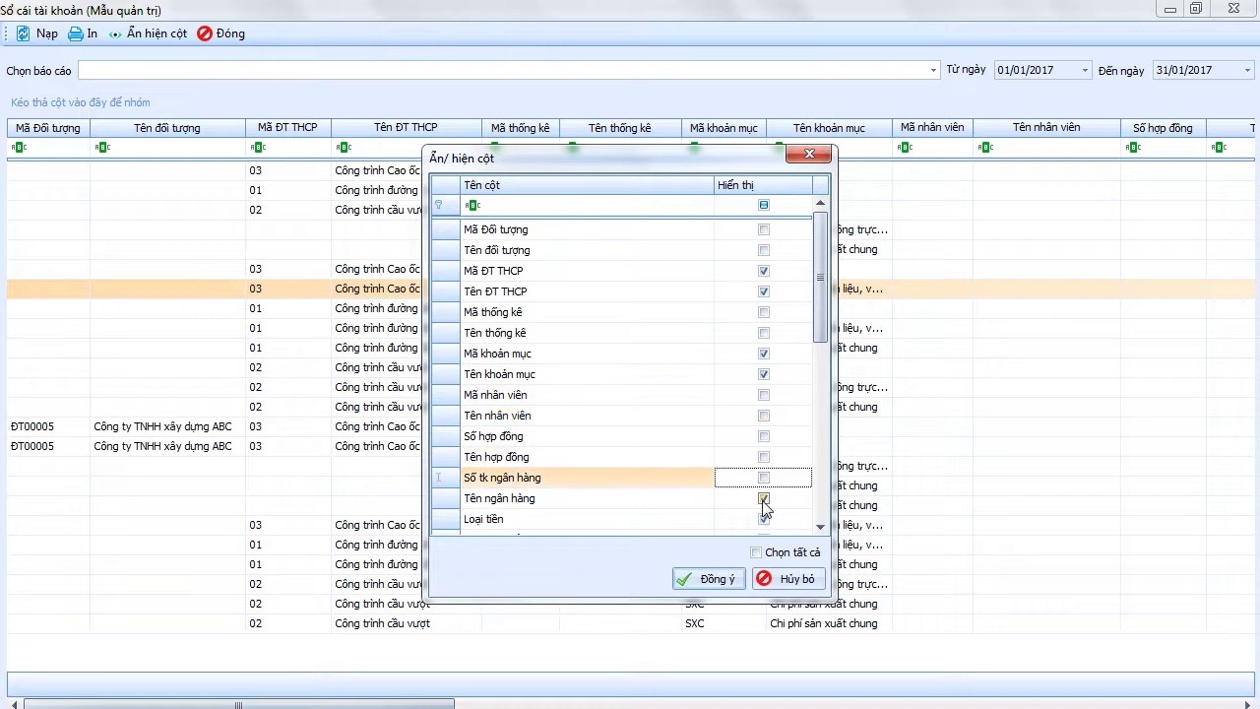
click(765, 499)
Hide the ledger's Loại tiền, Loại hóa đơn, Nhóm HHDV, Ngày hóa đơn and Số hóa đơn columns
drag(822, 339, 822, 401)
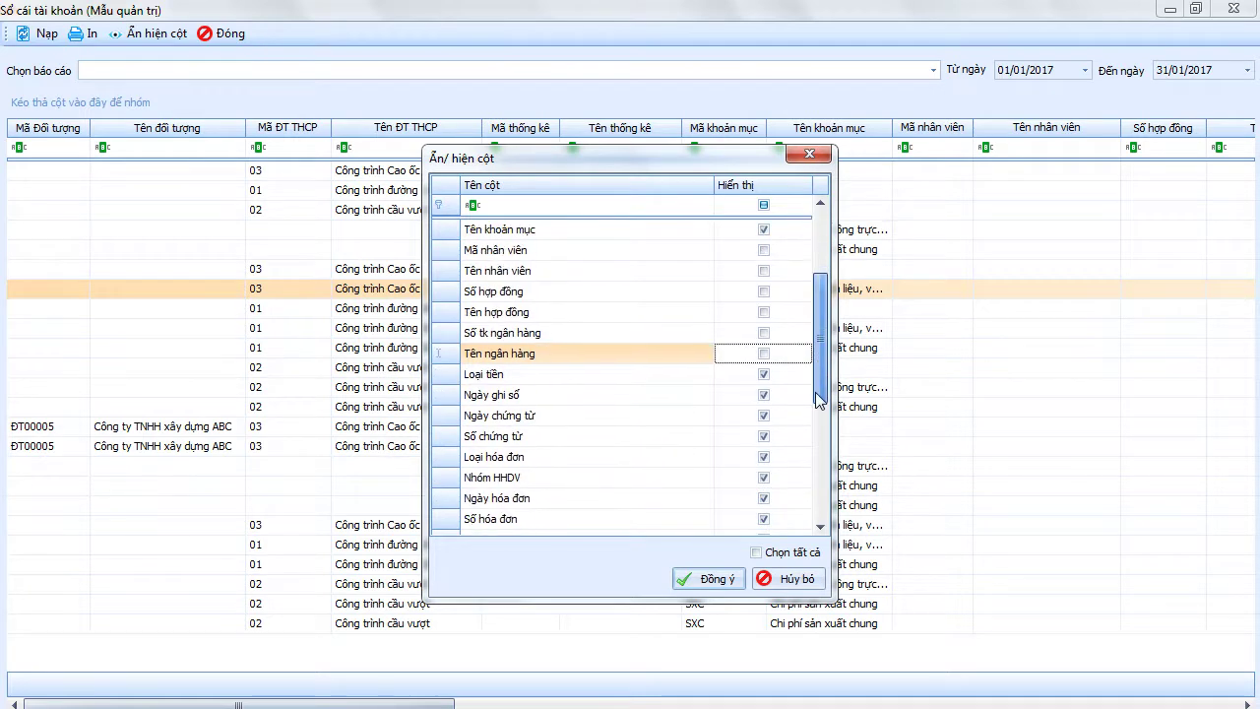
click(765, 375)
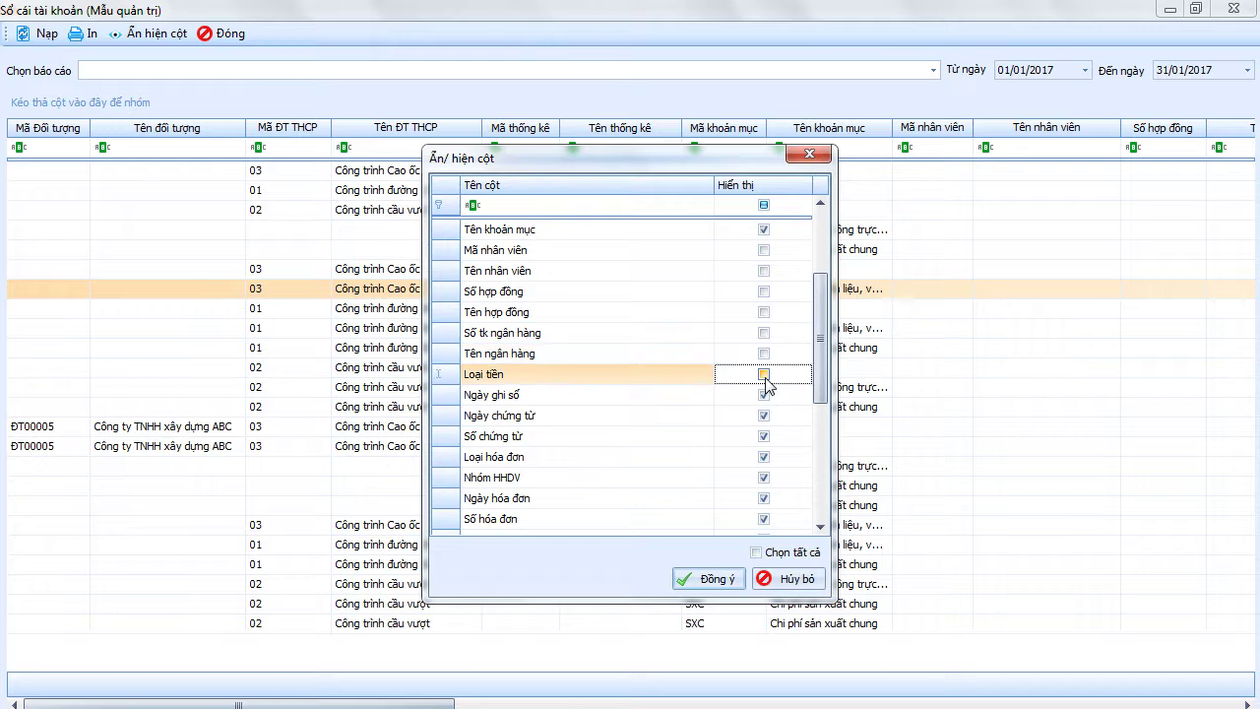
click(764, 457)
click(764, 478)
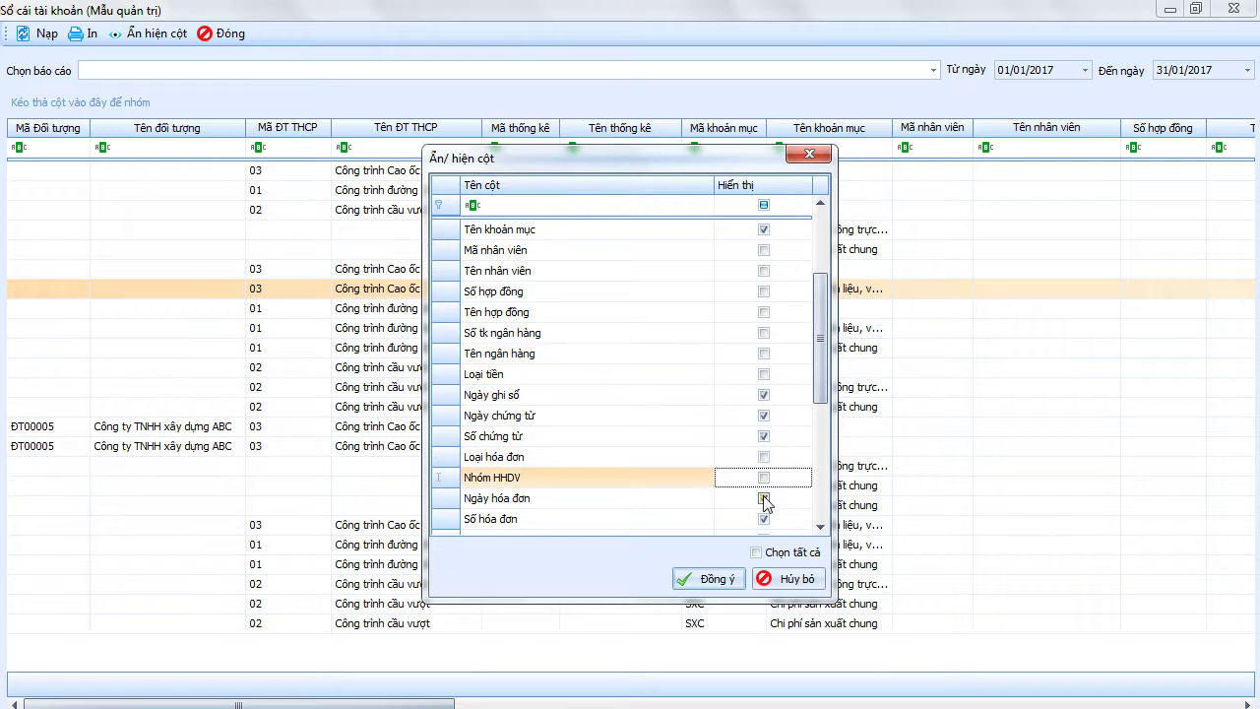
click(764, 498)
click(765, 520)
Hide the four foreign-currency (NT) amount columns plus Số dư Nợ and Số dư Có, and apply the column selection
drag(820, 393, 808, 459)
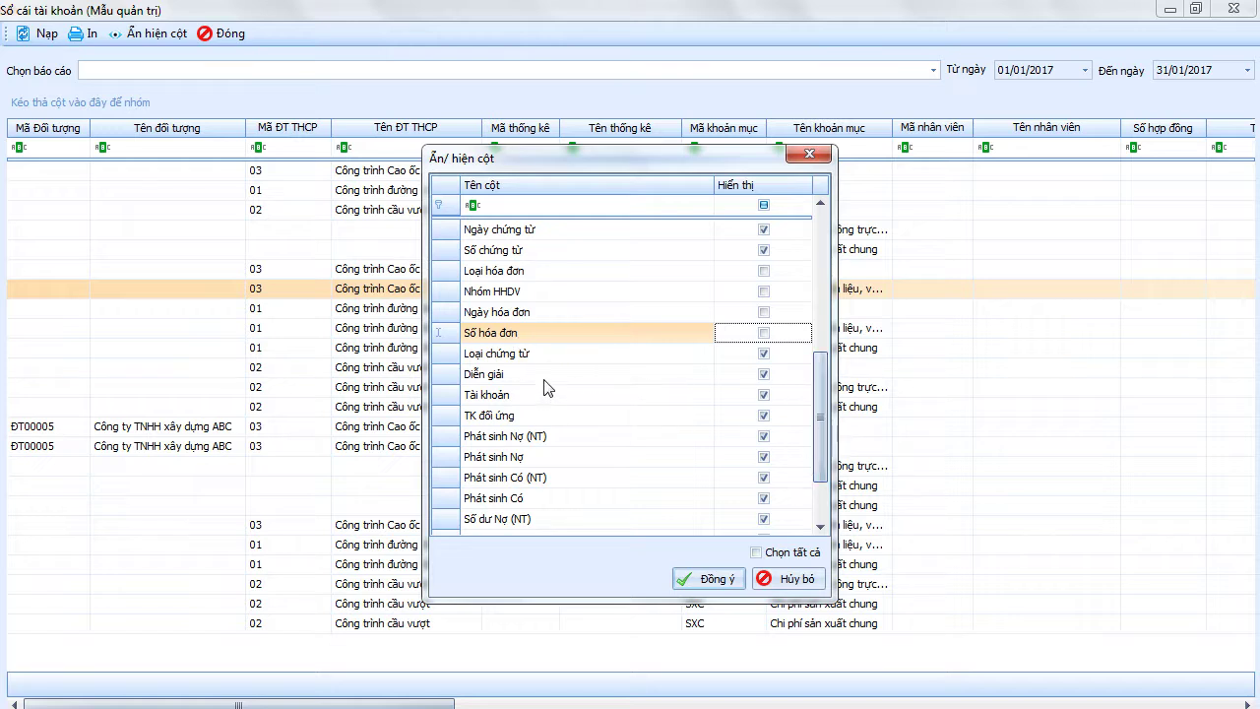
click(764, 436)
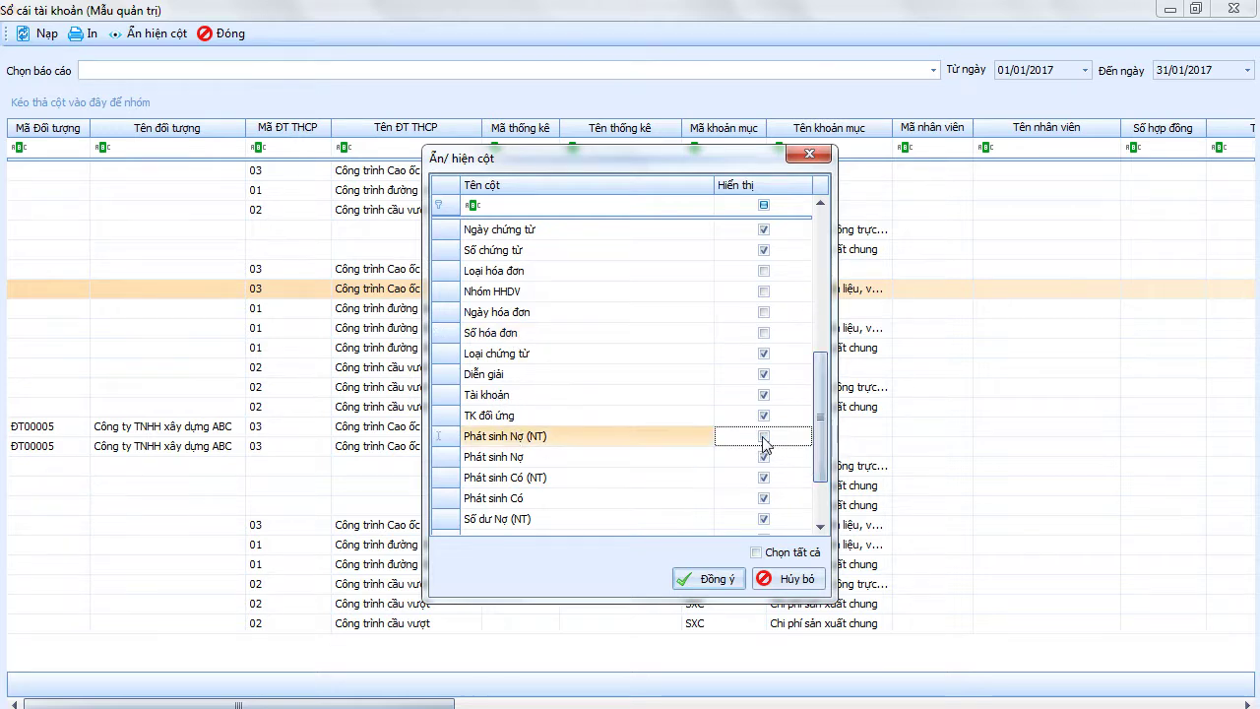
click(764, 478)
click(764, 519)
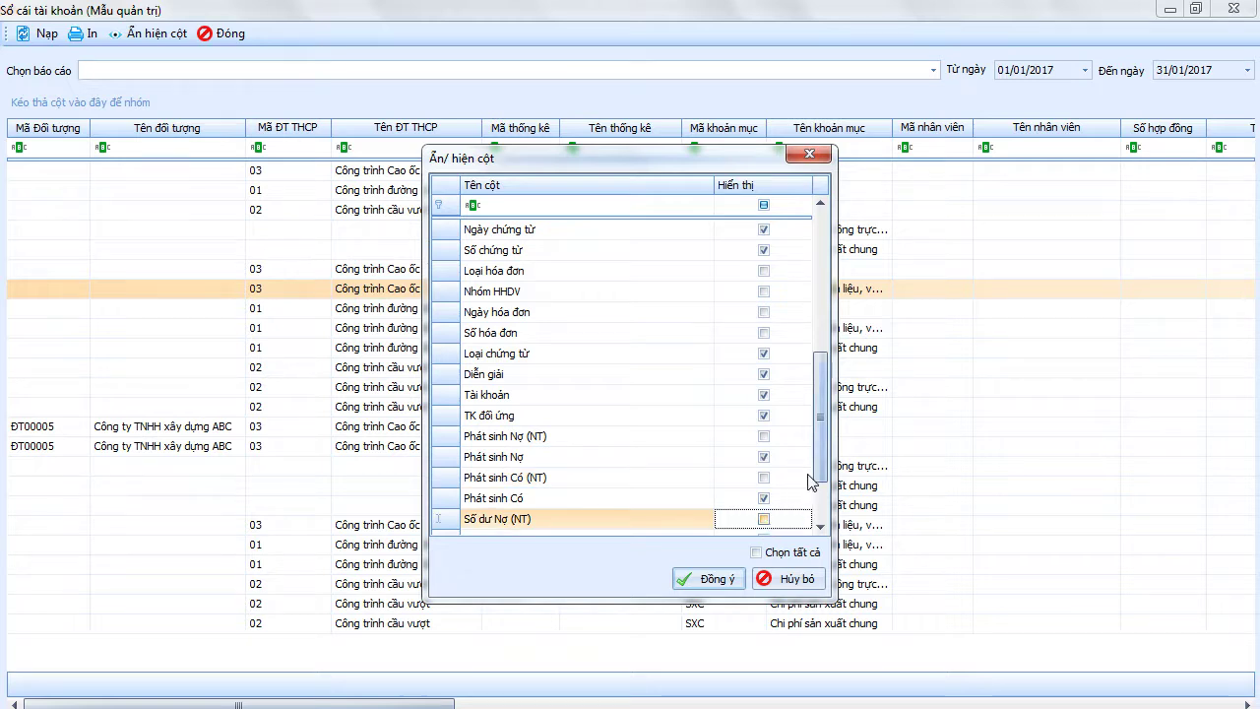
scroll(788, 512, down, 1)
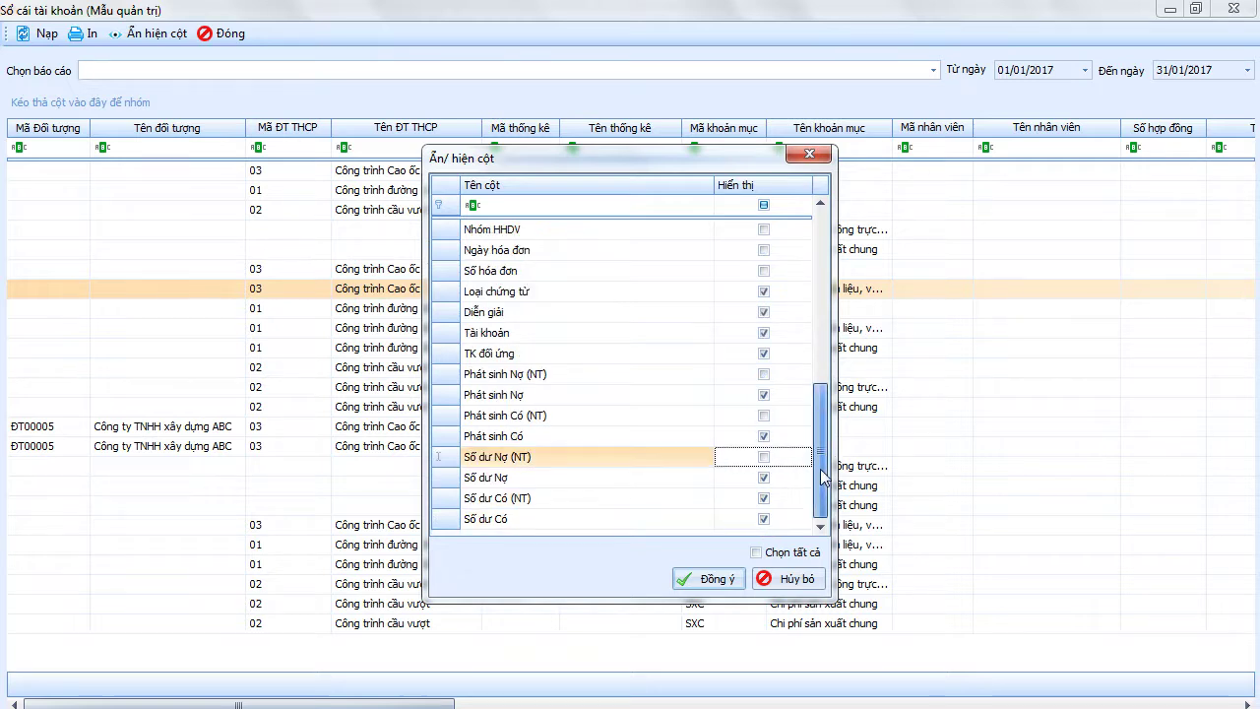
click(765, 498)
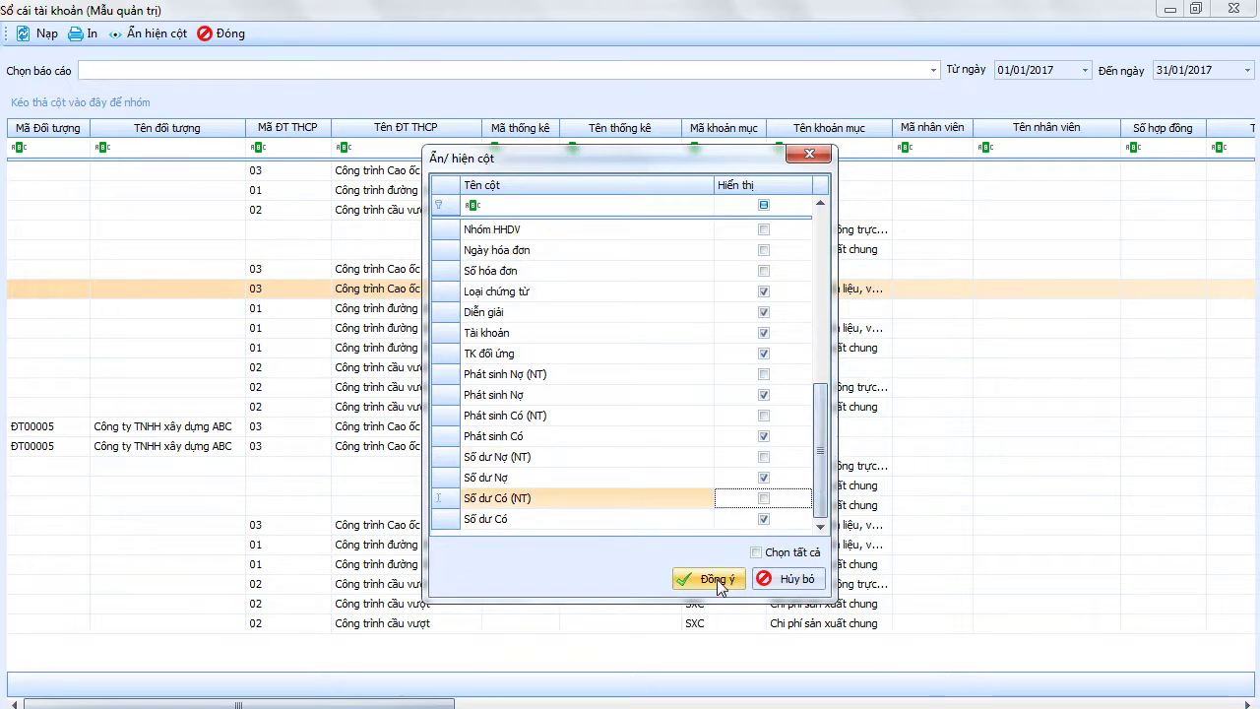
click(764, 478)
click(765, 519)
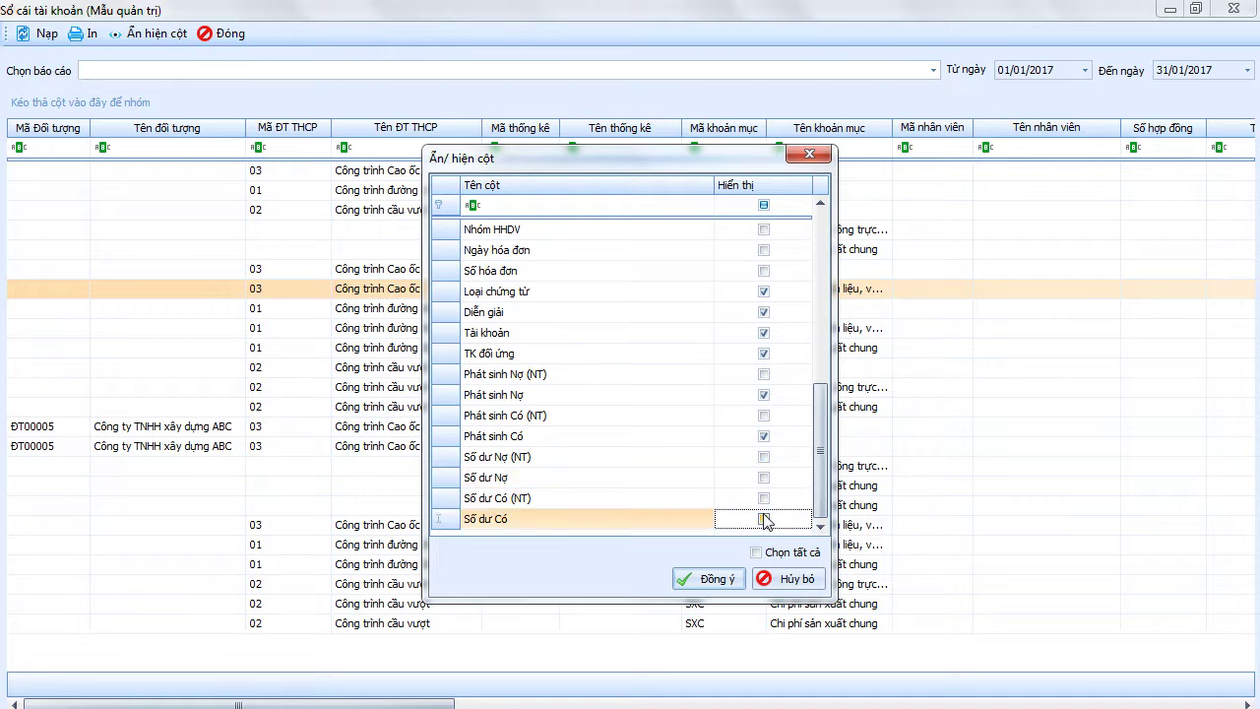
click(719, 581)
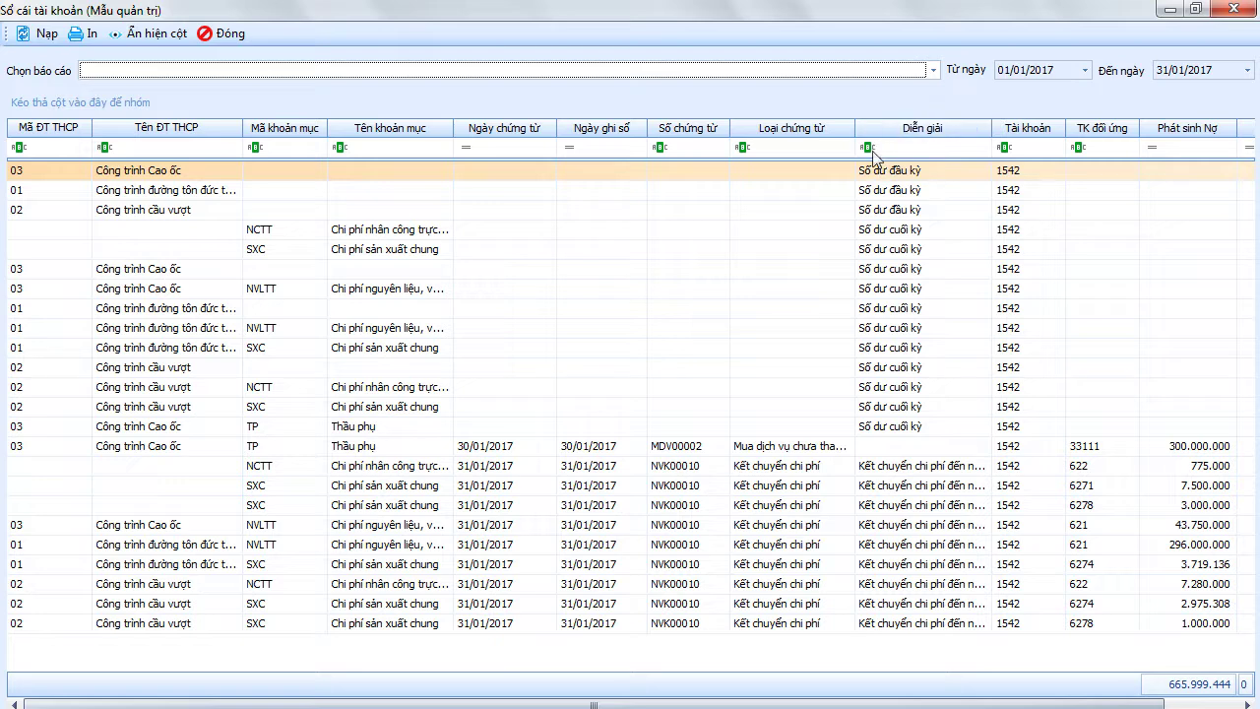
Filter Diễn giải to blanks and "Kết chuyển chi phí đến ngày 31/01/2017", and place the Tài khoản column directly after Mã ĐT THCP
click(985, 126)
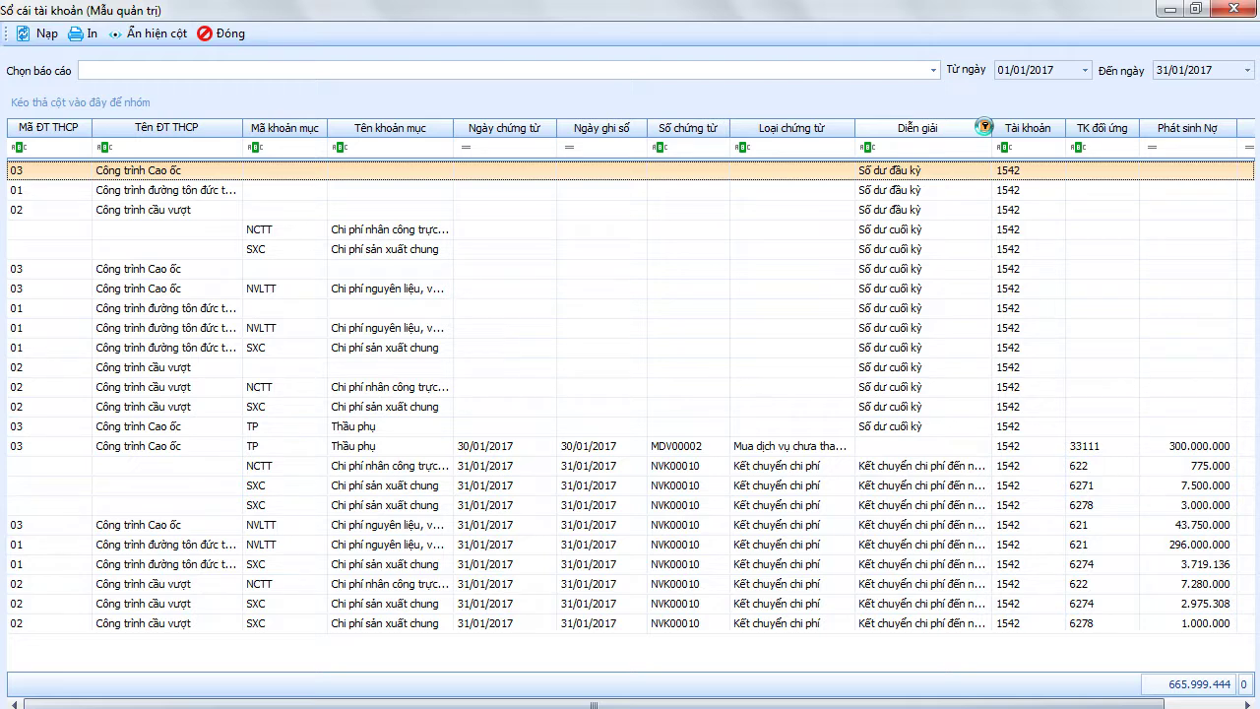
click(985, 126)
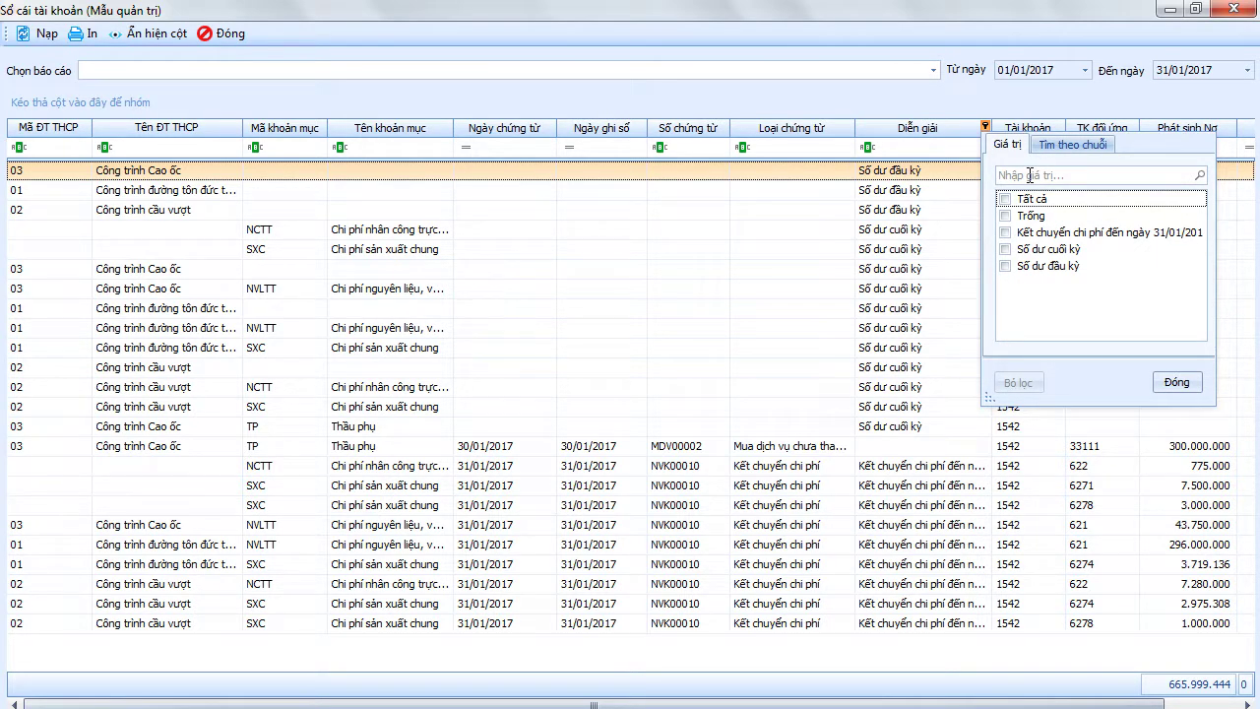
click(1009, 212)
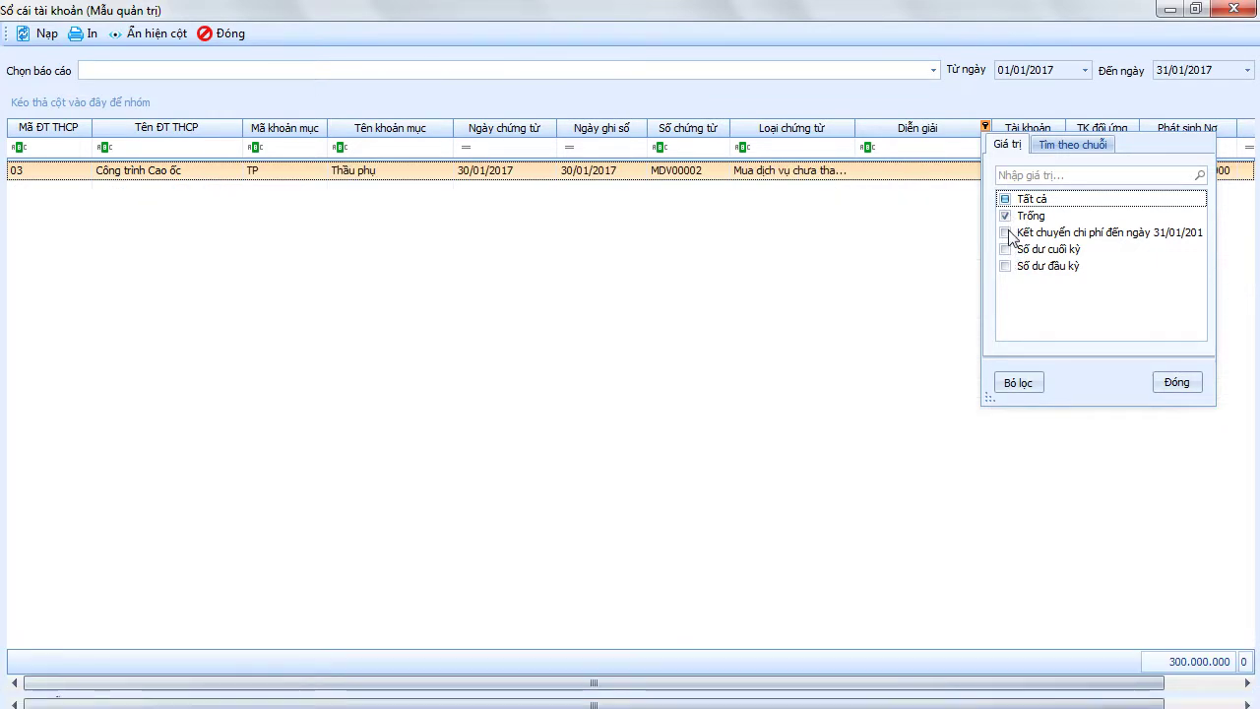
click(1007, 234)
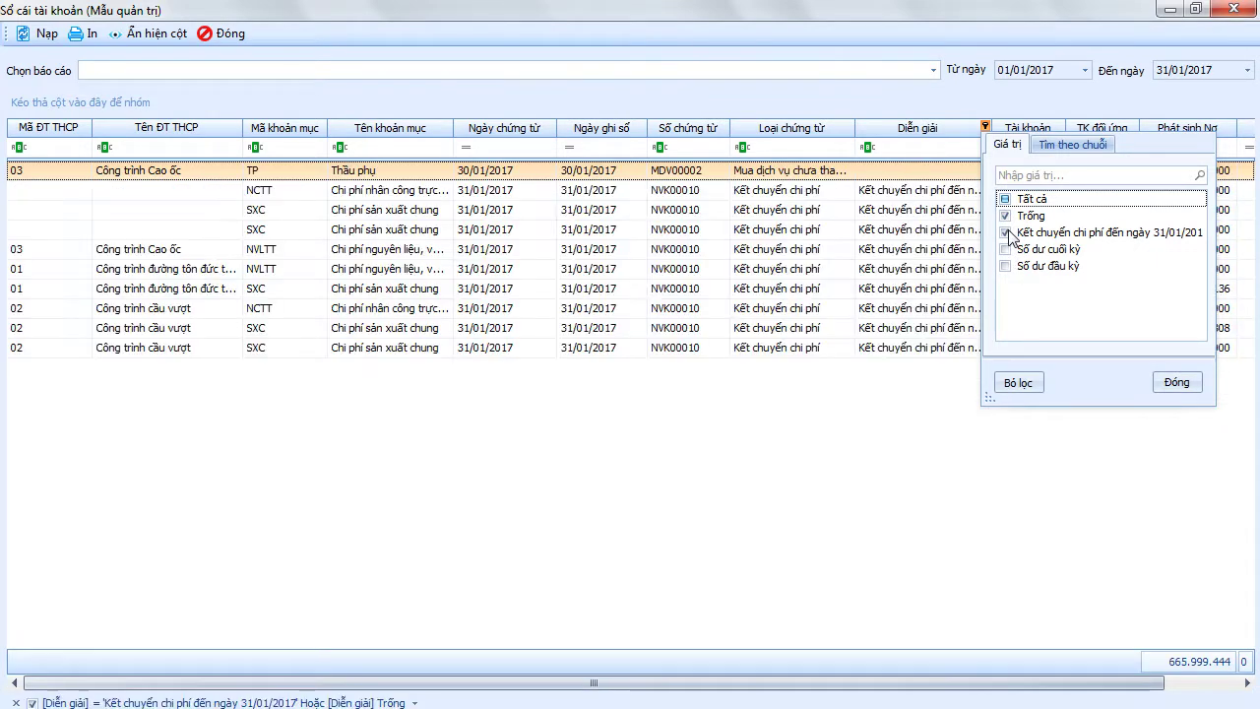
click(1172, 383)
drag(733, 687, 699, 694)
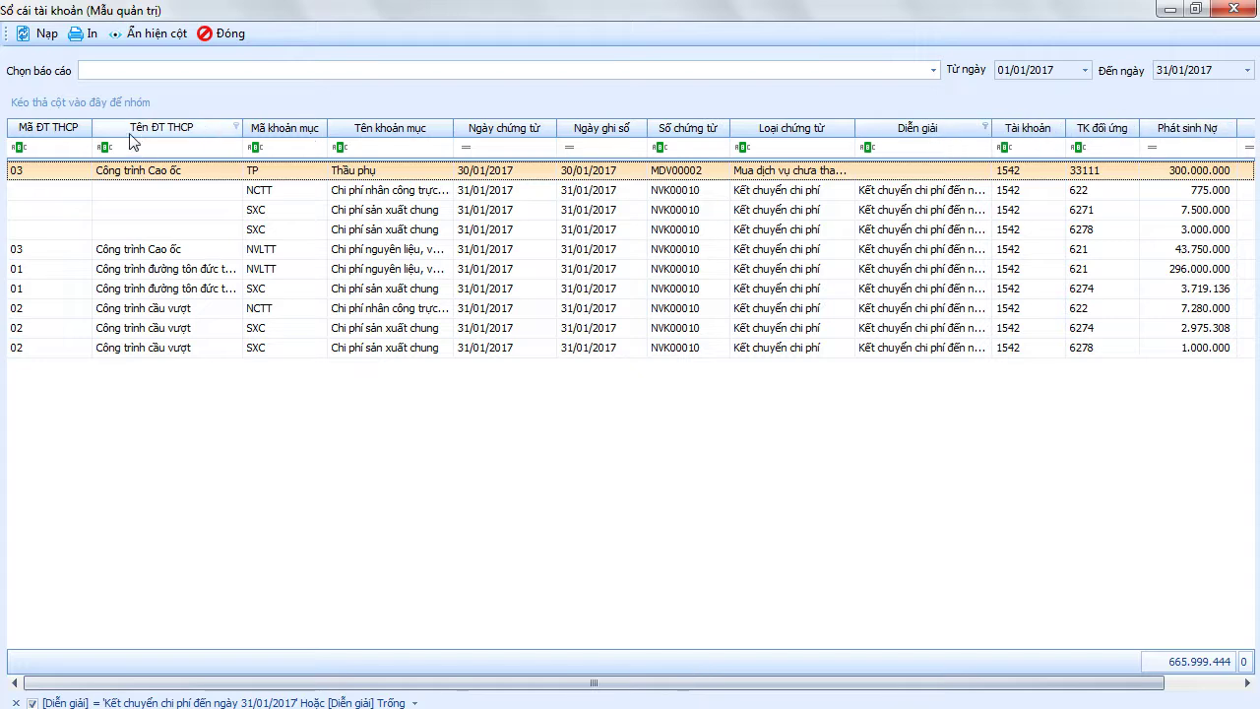
drag(1031, 135, 94, 130)
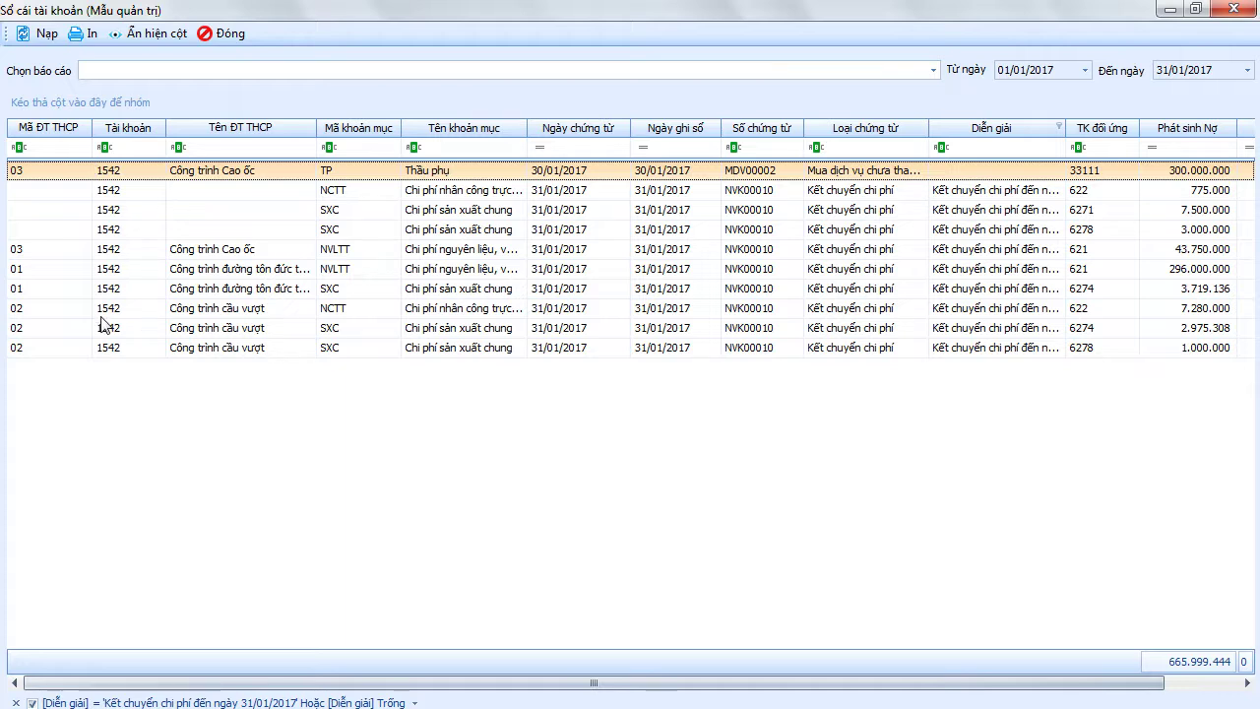
Examine the account 1542 ledger rows that have no Mã ĐT THCP, covering cost items NCTT and SXC
click(48, 194)
click(49, 210)
click(46, 229)
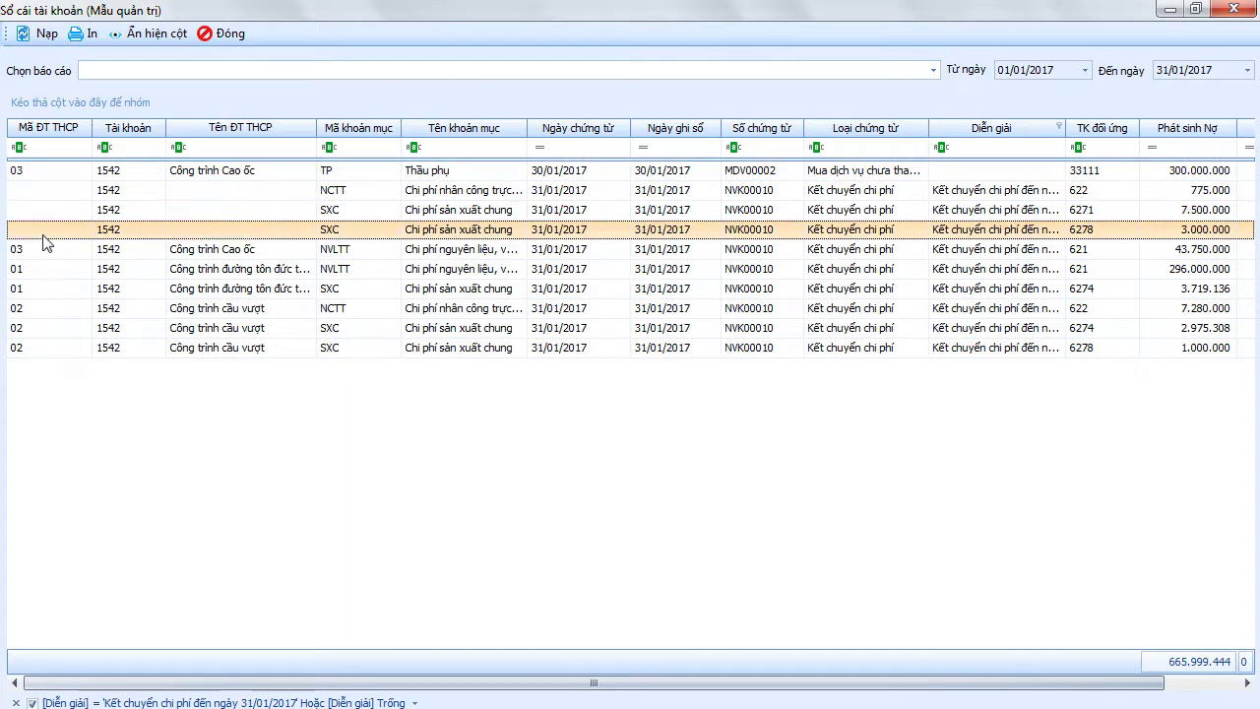
click(50, 210)
click(50, 194)
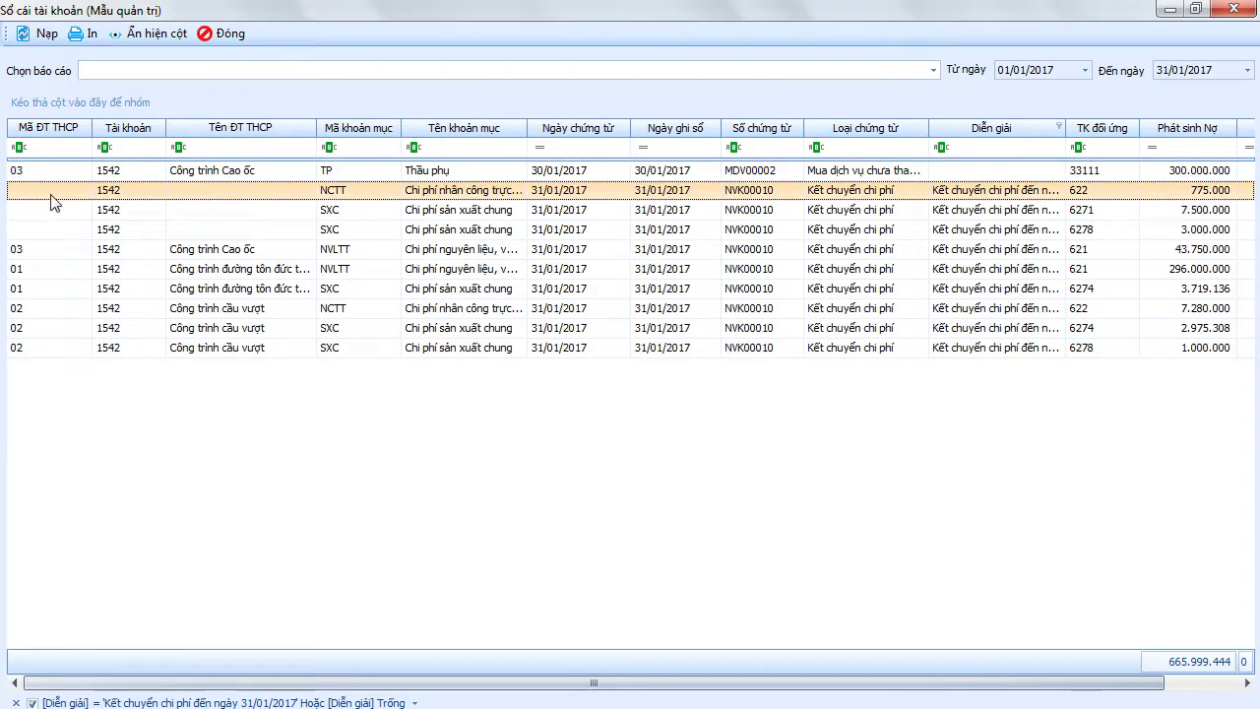
click(44, 231)
click(42, 196)
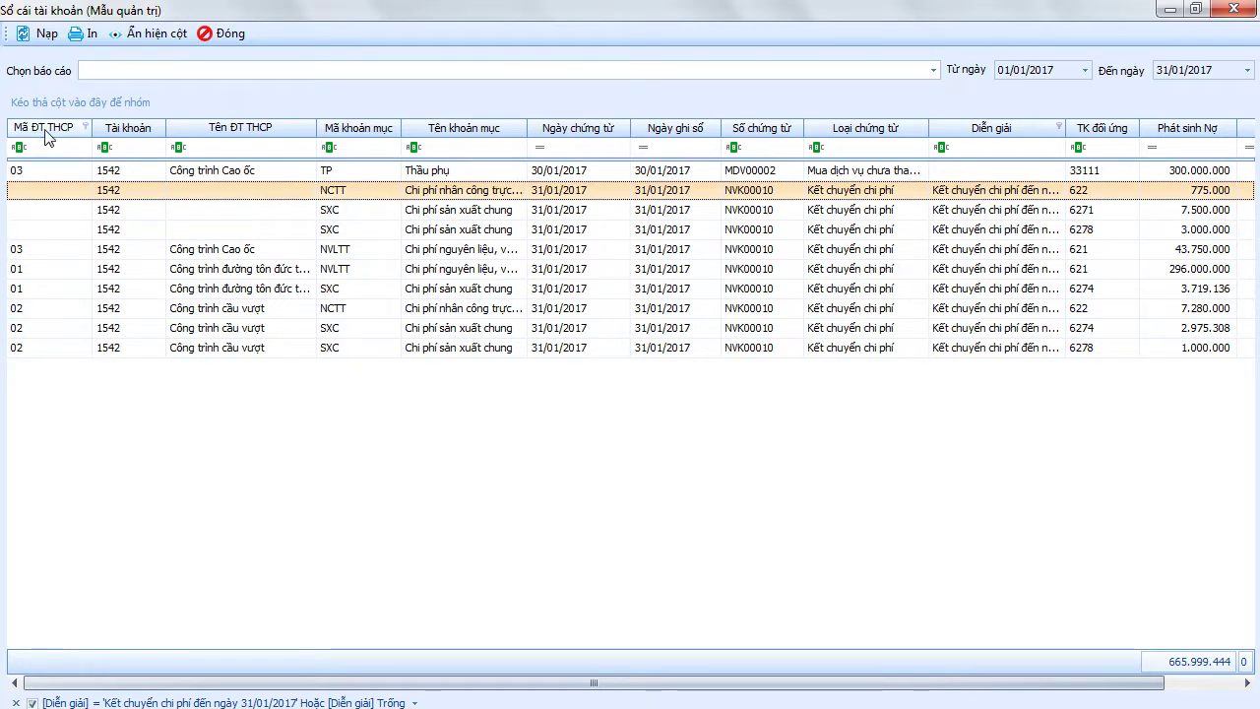
click(41, 211)
click(39, 235)
click(42, 207)
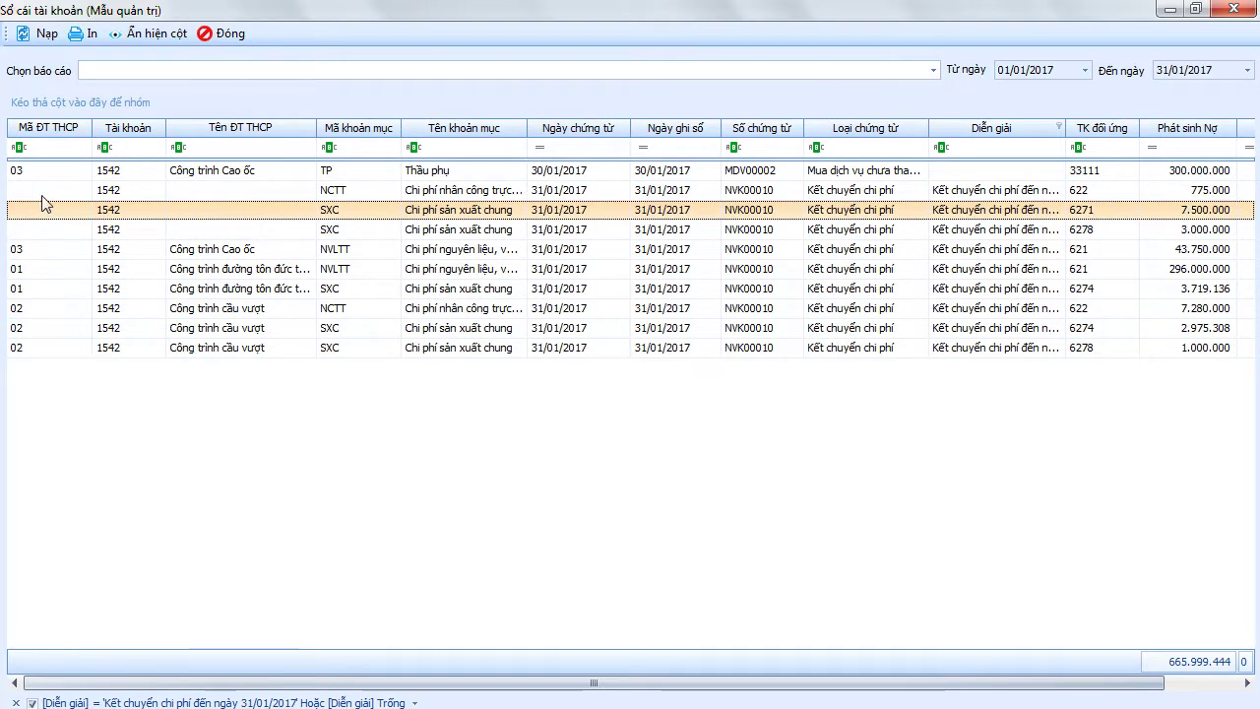
click(40, 233)
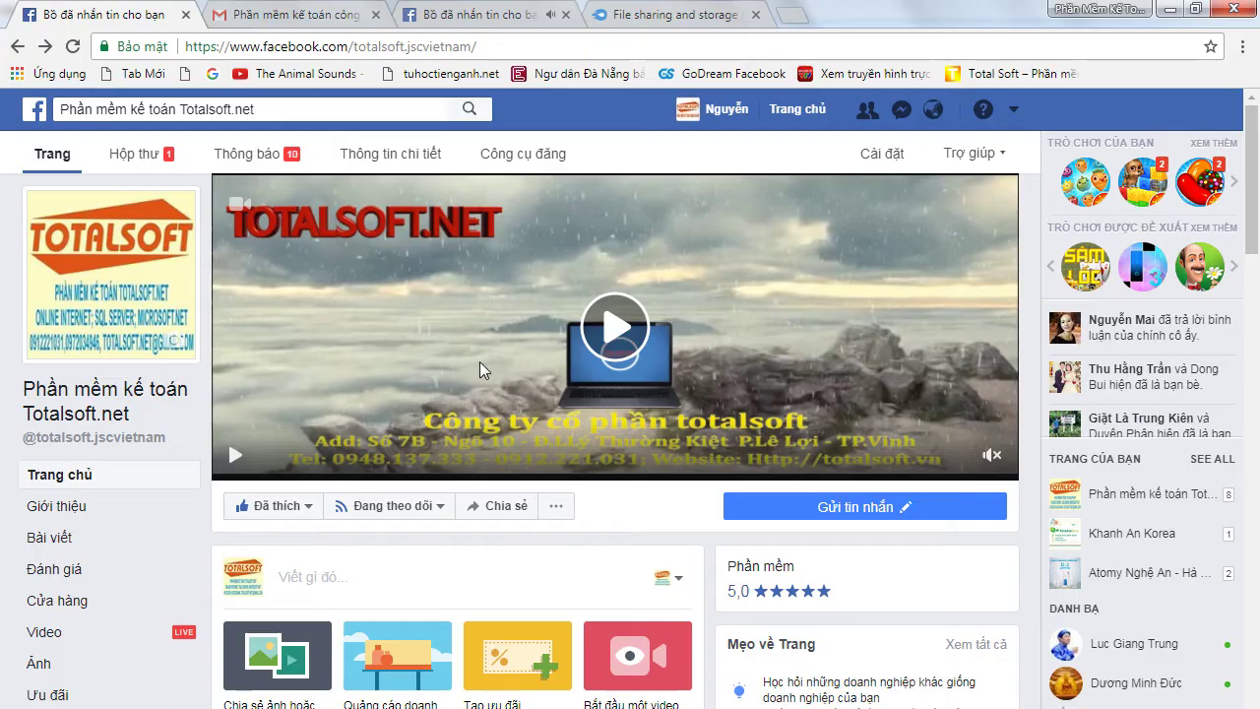
click(488, 13)
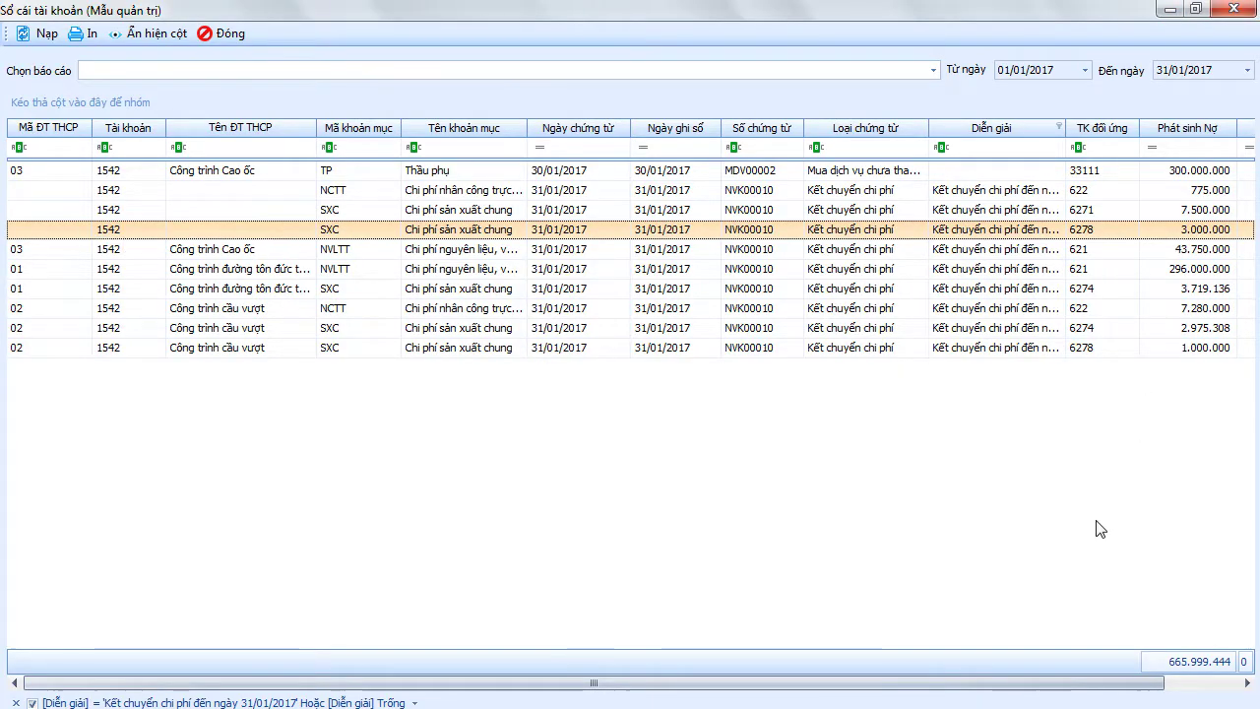
Close the ledger and the reports page, and open the Phân bổ chi phí list under Giá thành công trình
drag(1035, 684, 1133, 689)
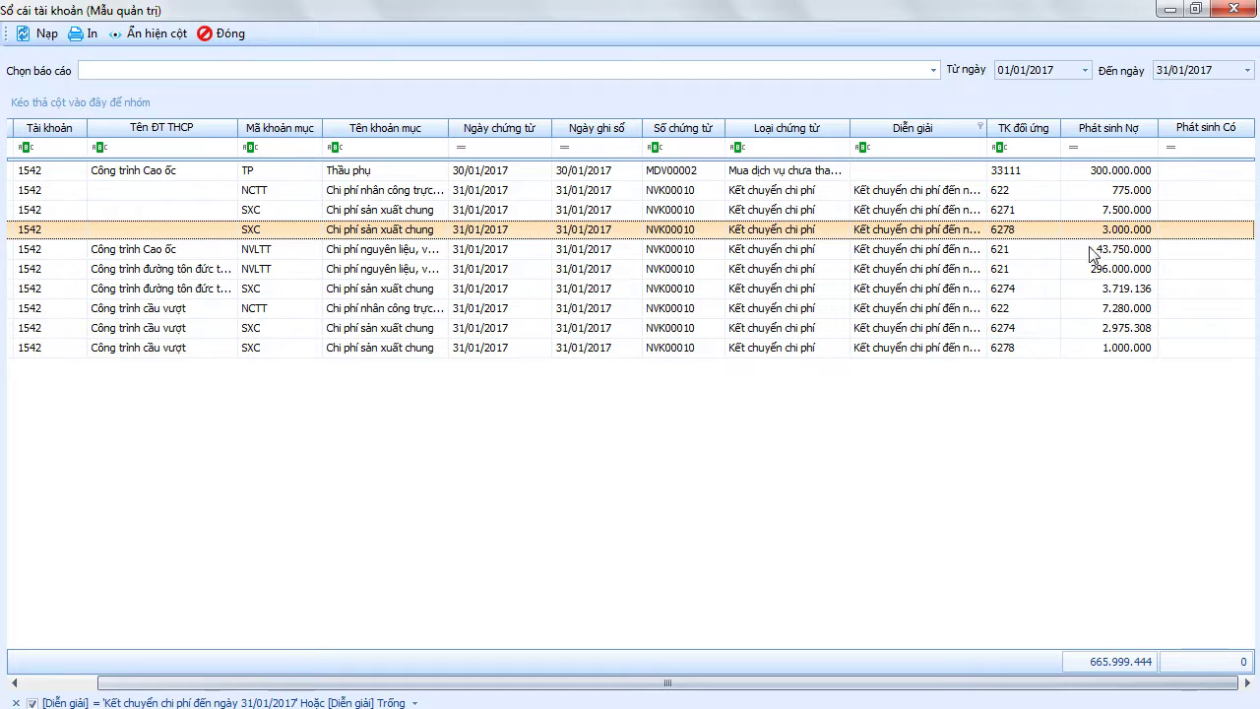
click(225, 33)
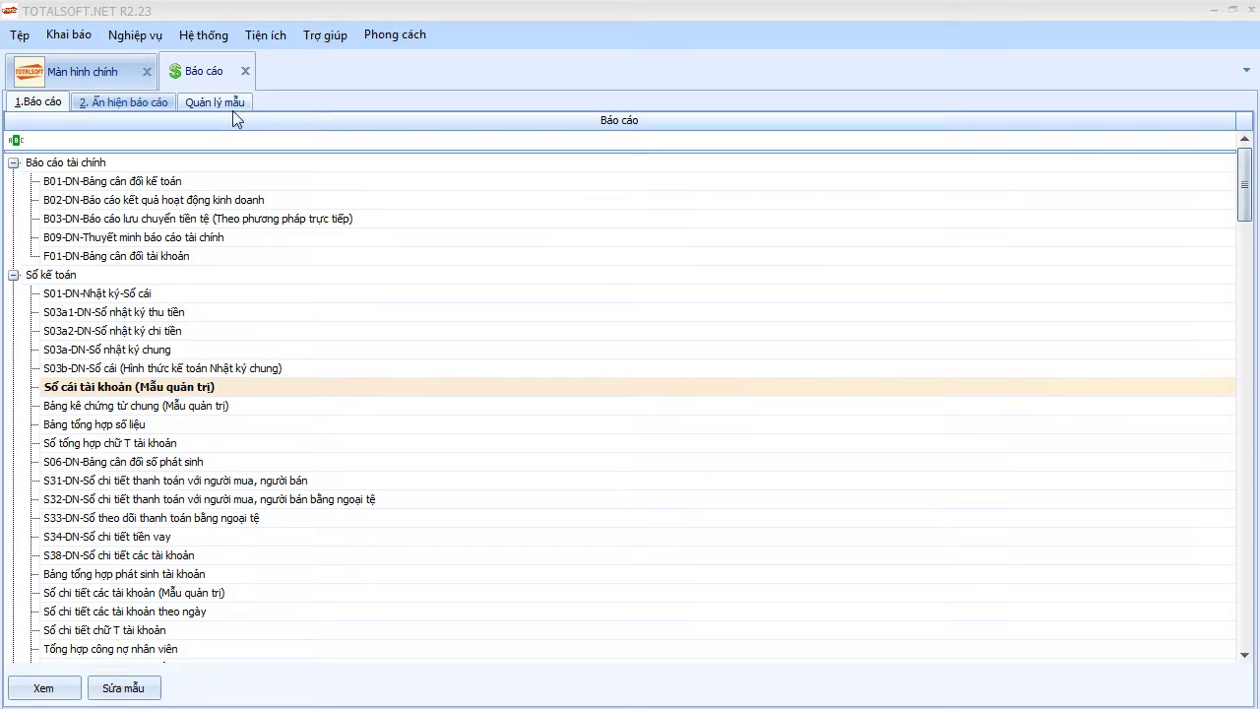
click(245, 71)
click(522, 551)
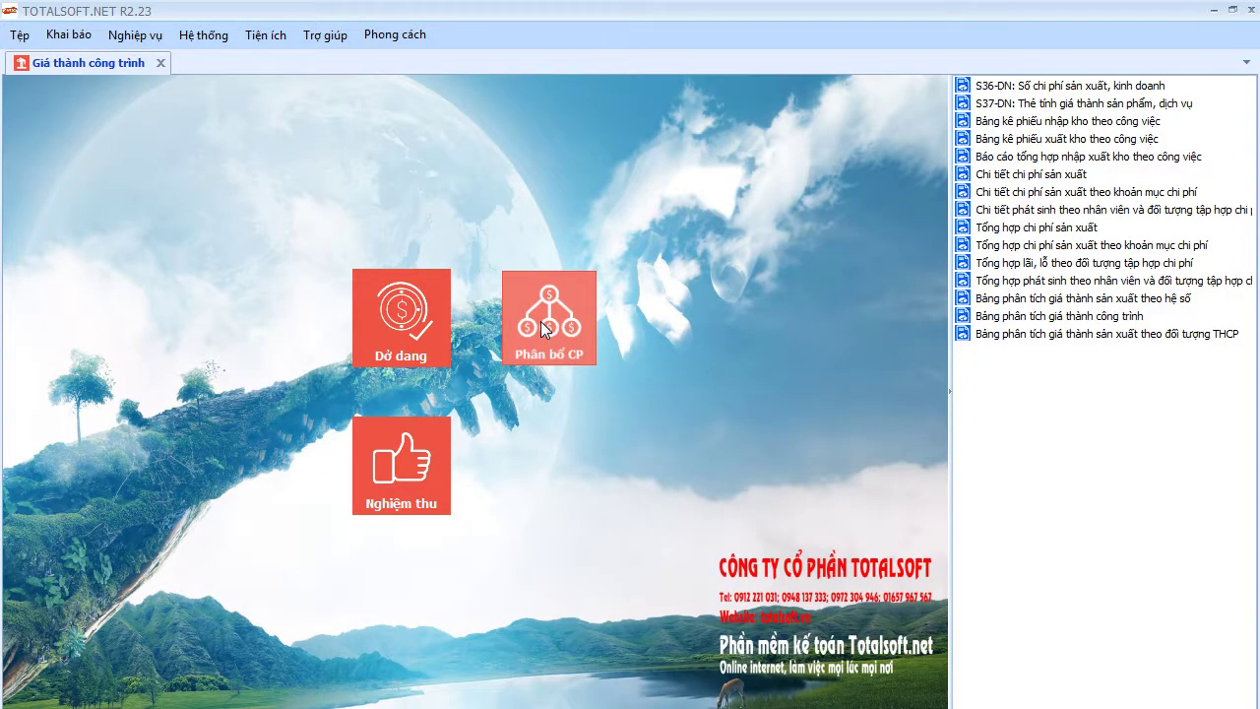
click(544, 330)
Create a new cost allocation for period Tháng 1 with account 1542
right_click(326, 243)
click(377, 257)
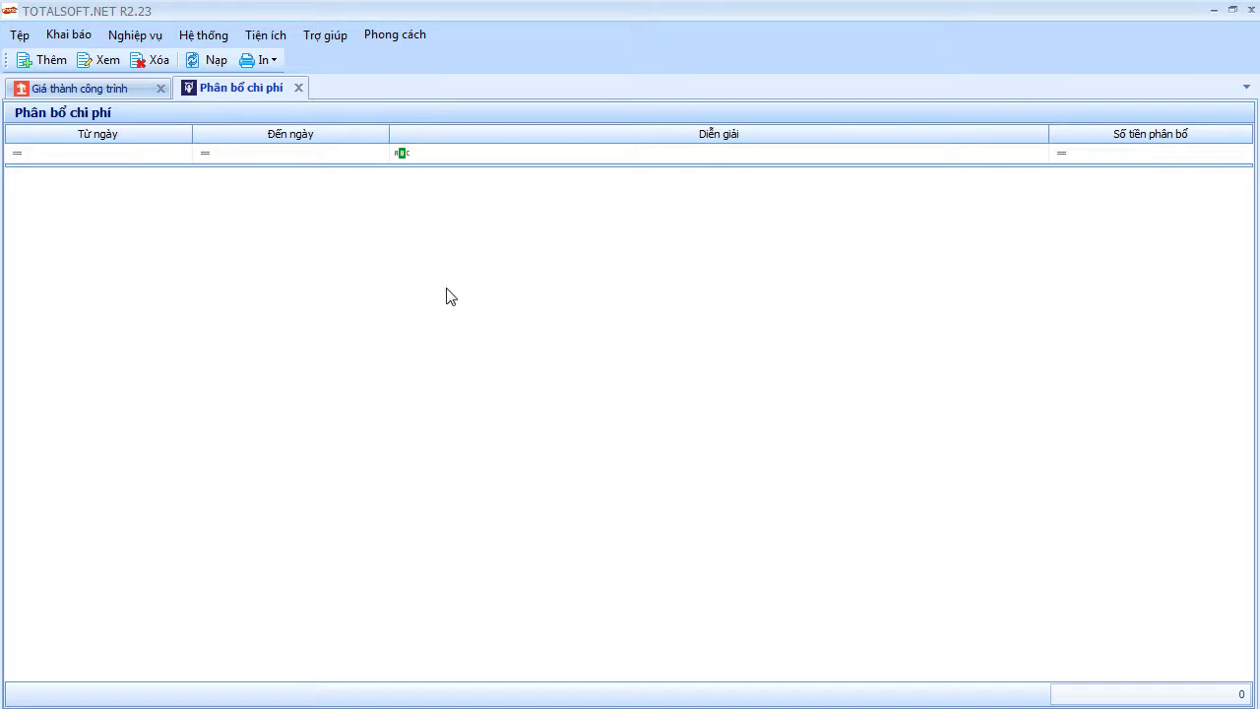
click(373, 225)
scroll(345, 264, up, 1)
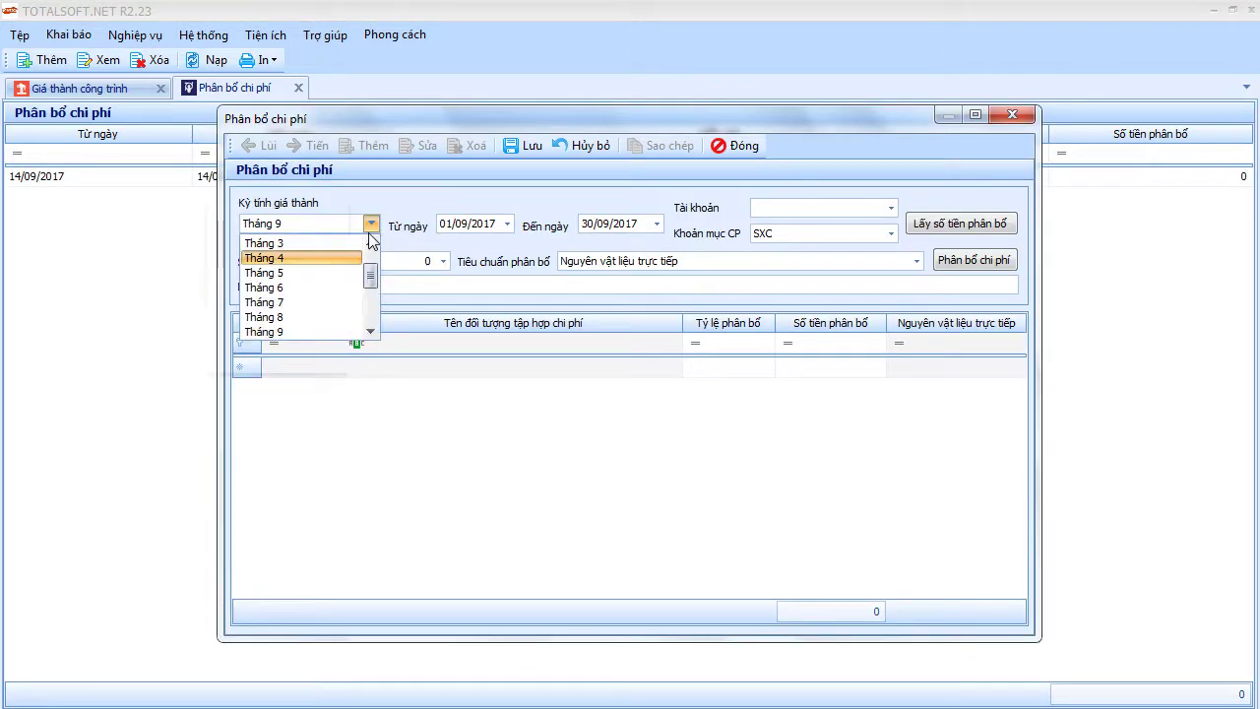
click(317, 258)
click(786, 212)
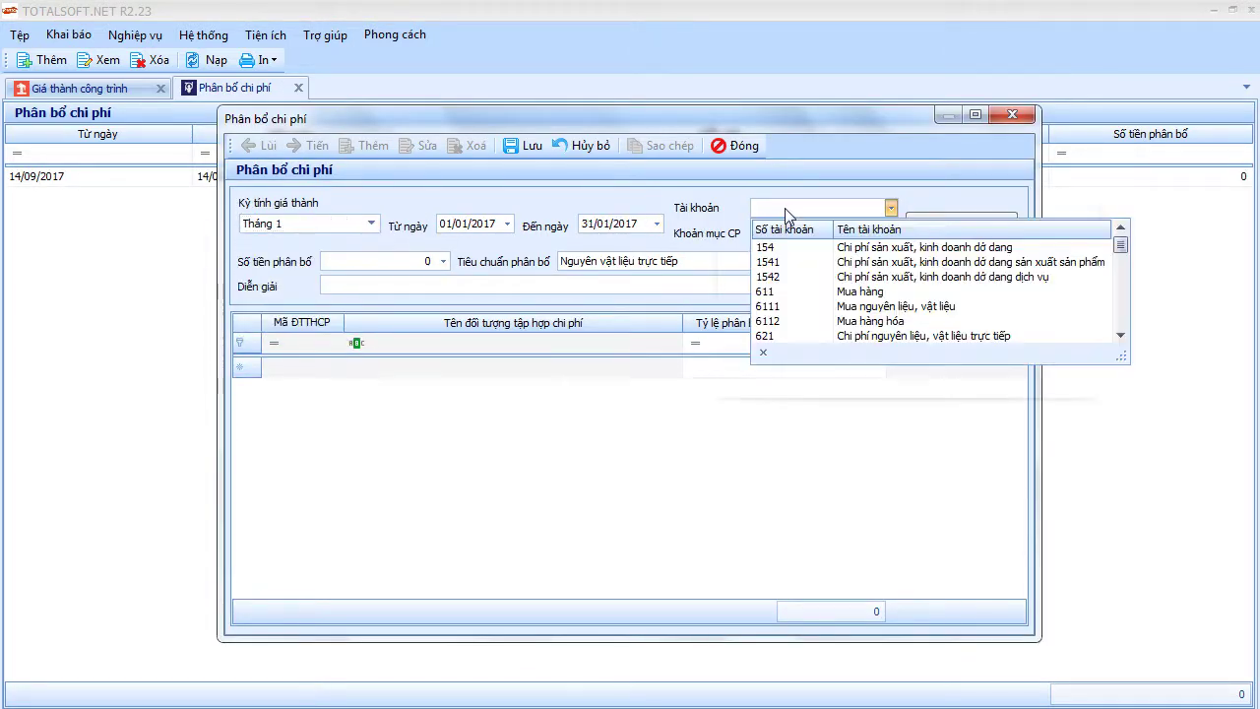
text(154)
click(773, 276)
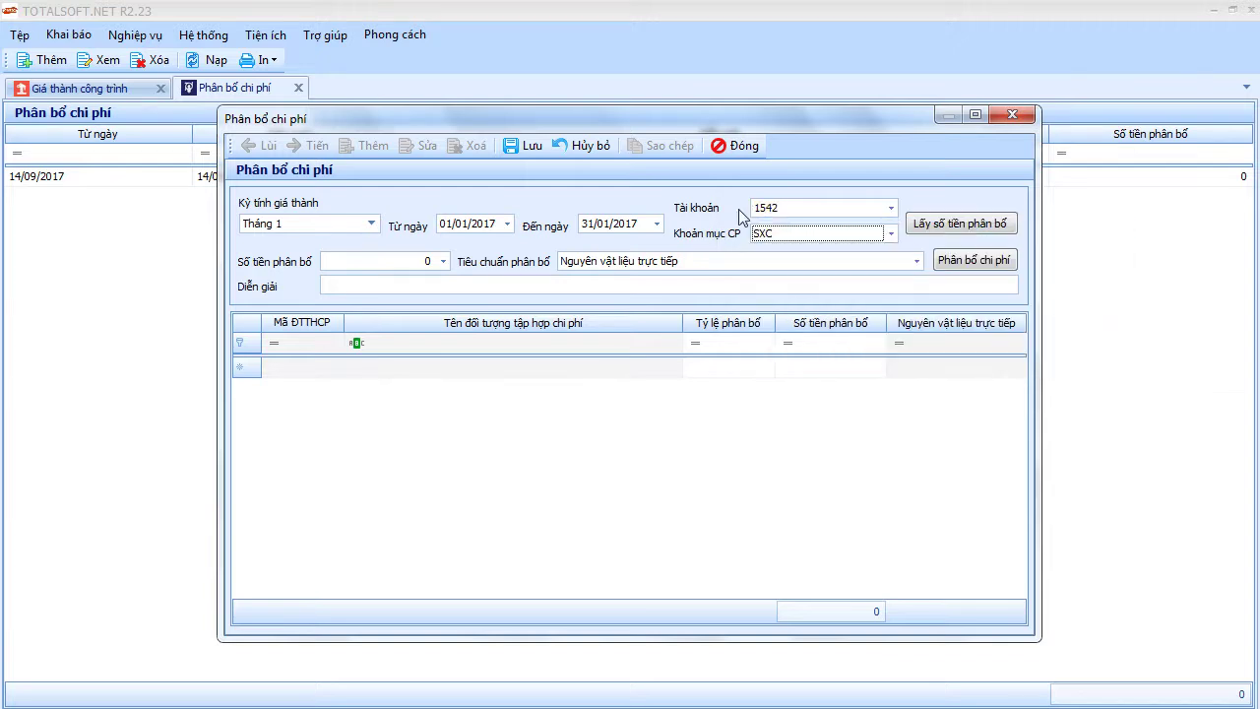
Set the allocation's Khoản mục CP to NCTT and retrieve the amount to allocate
click(792, 209)
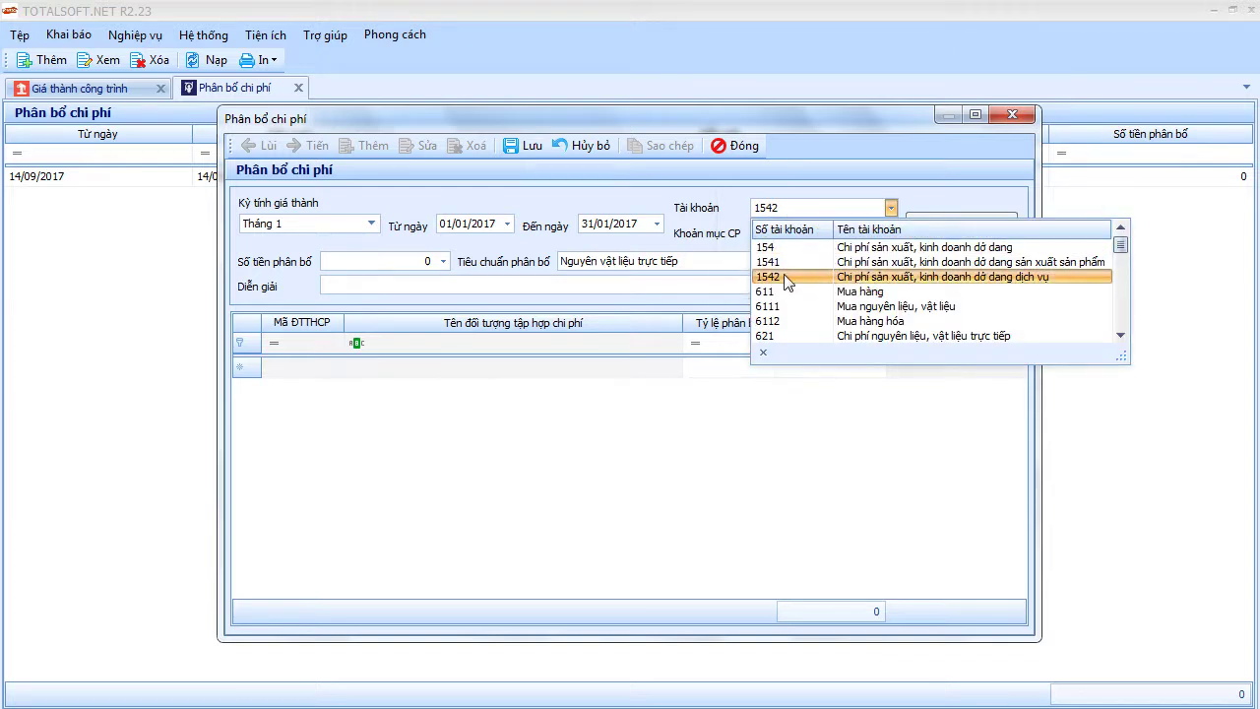
click(788, 276)
click(788, 236)
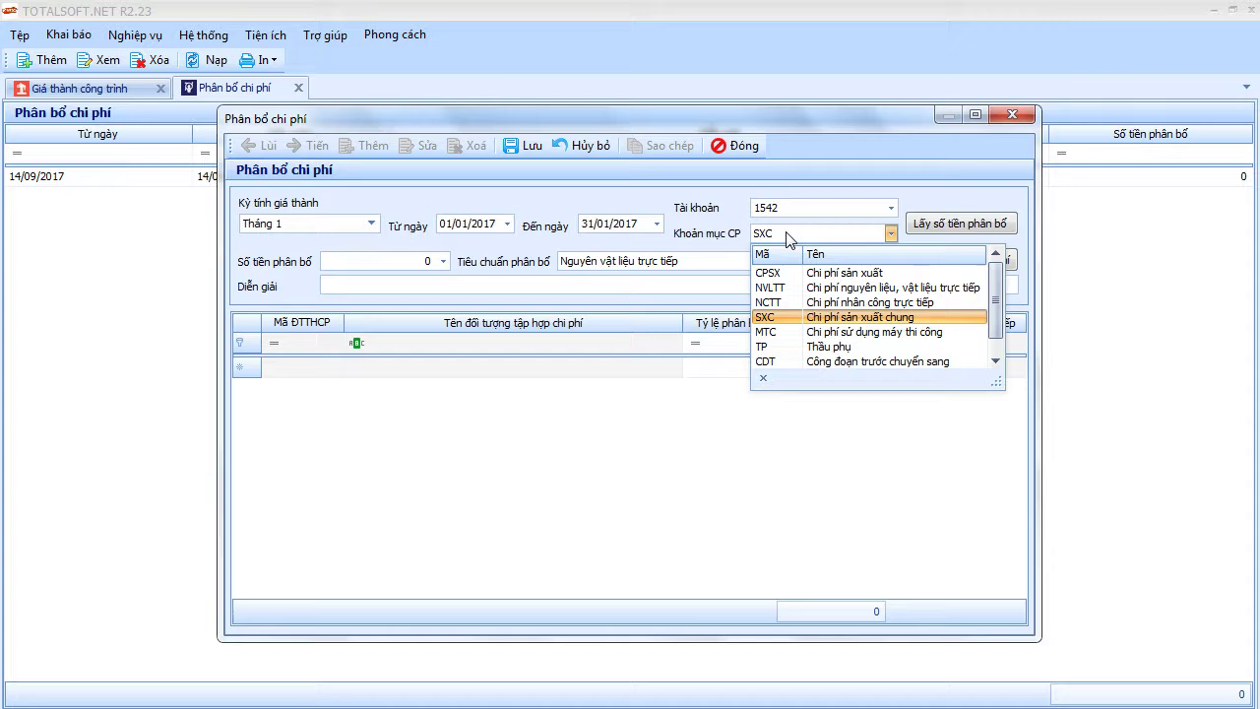
click(777, 302)
click(943, 225)
drag(382, 260, 519, 266)
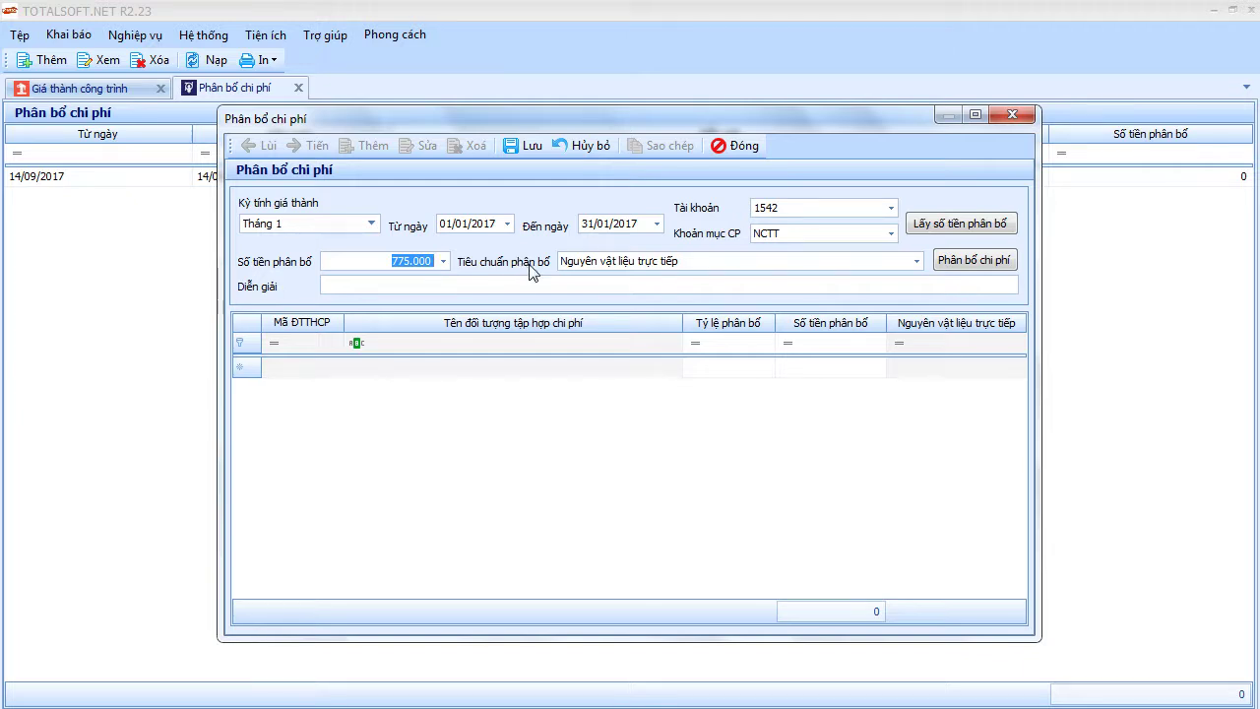
Choose Chi phí trực tiếp as the NCTT allocation criterion and distribute the amount across the projects
click(588, 264)
scroll(591, 384, down, 1)
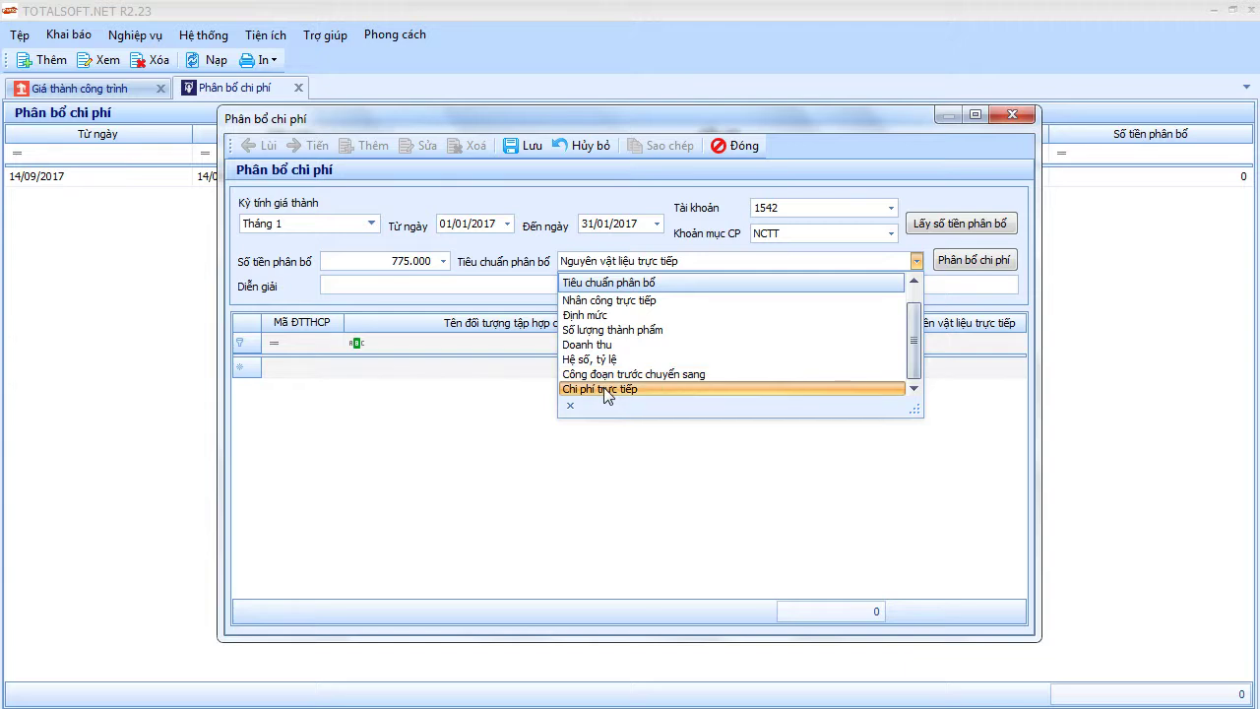
click(606, 390)
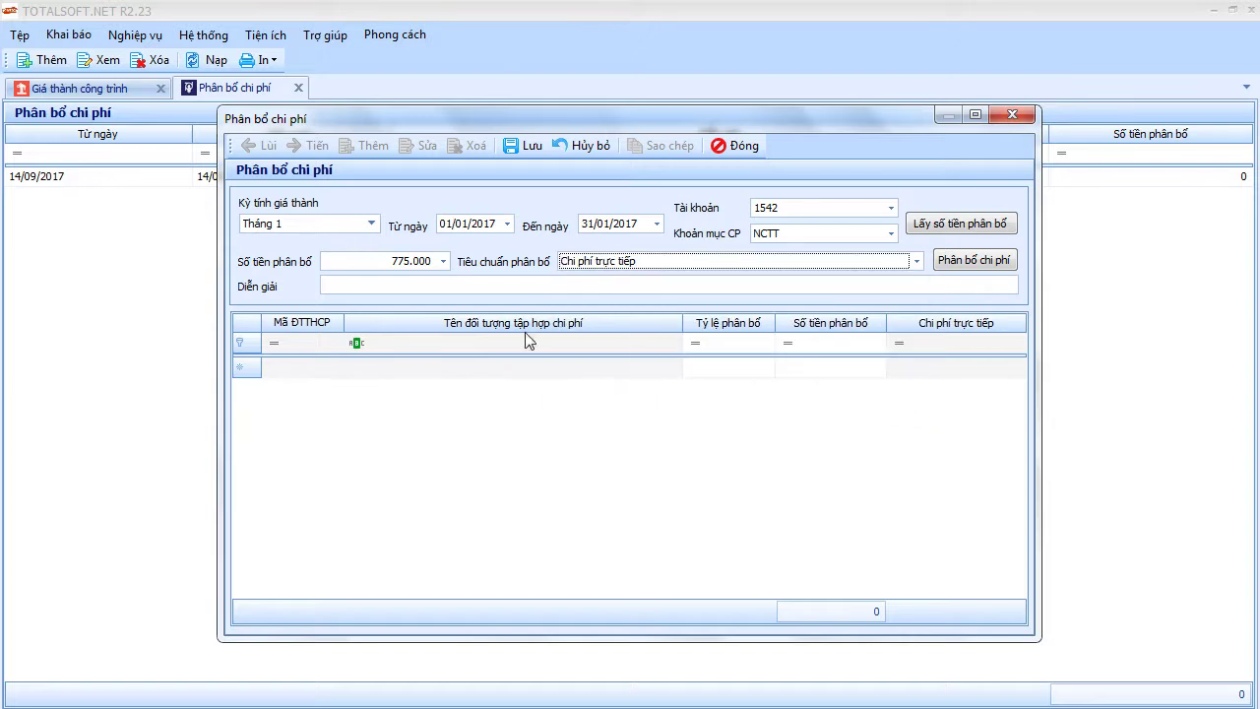
click(605, 263)
click(951, 264)
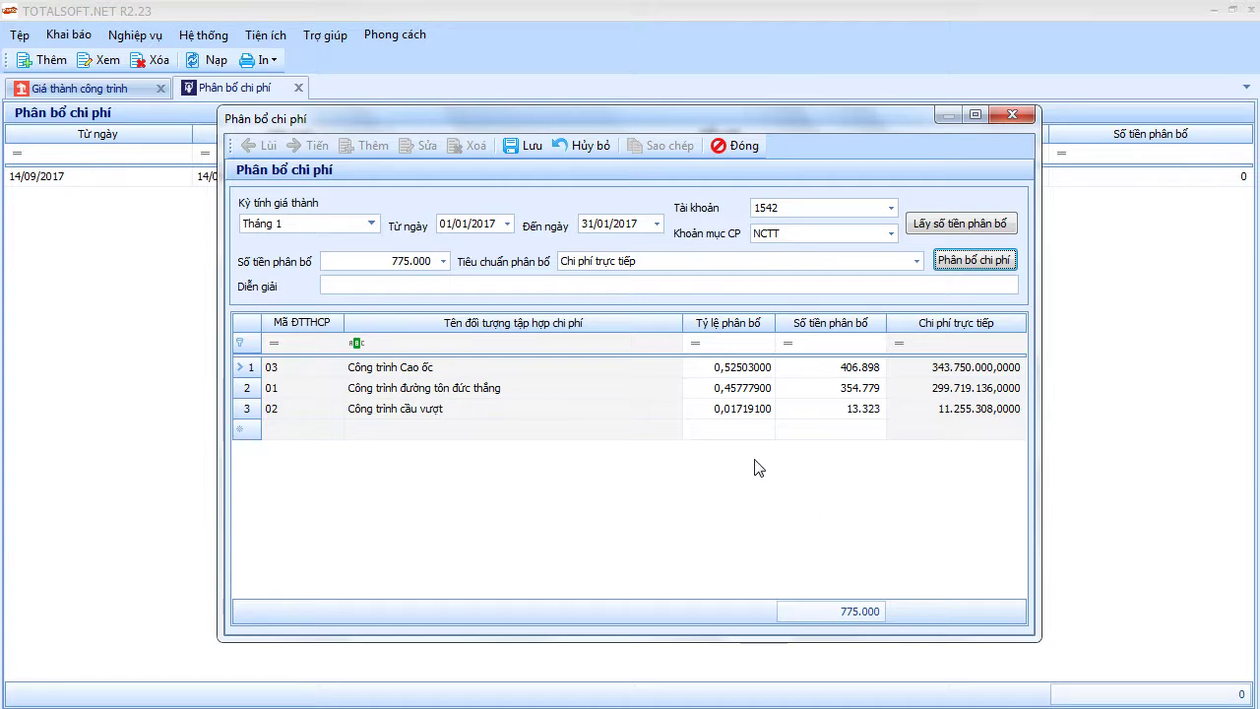
Try allocating the NCTT amount by Nguyên vật liệu trực tiếp and inspect the distributed amounts per project
click(916, 261)
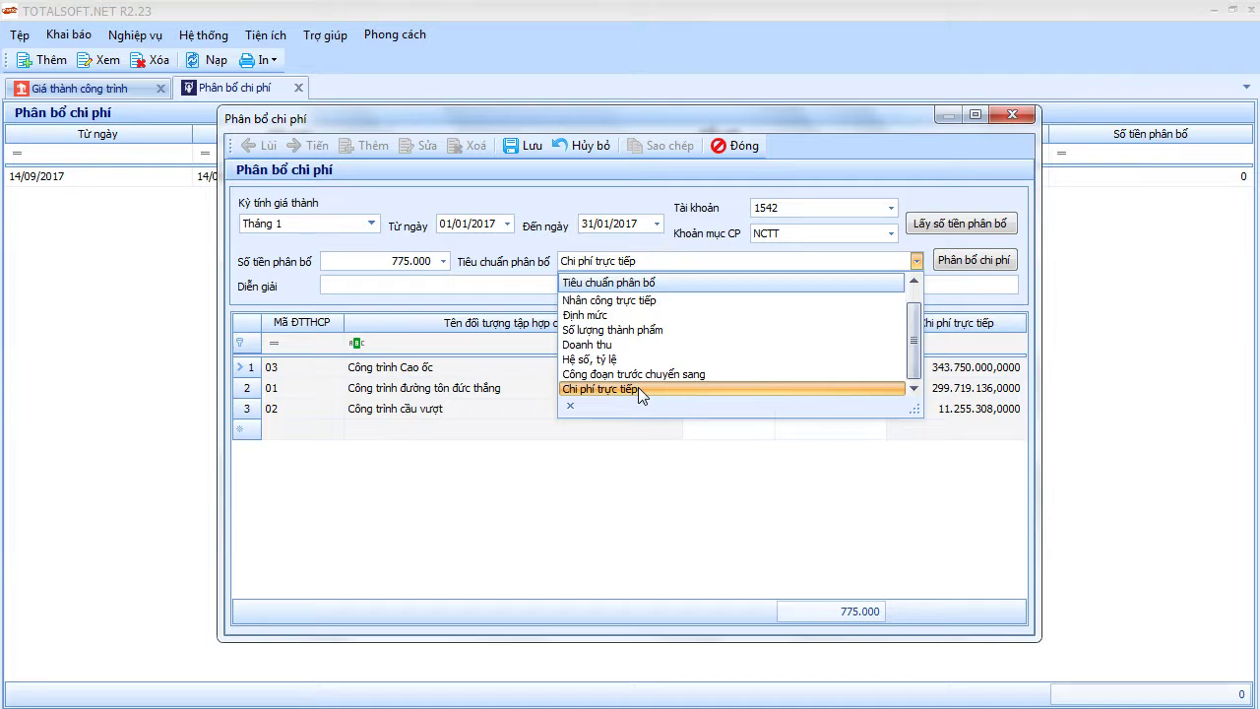
scroll(638, 387, up, 1)
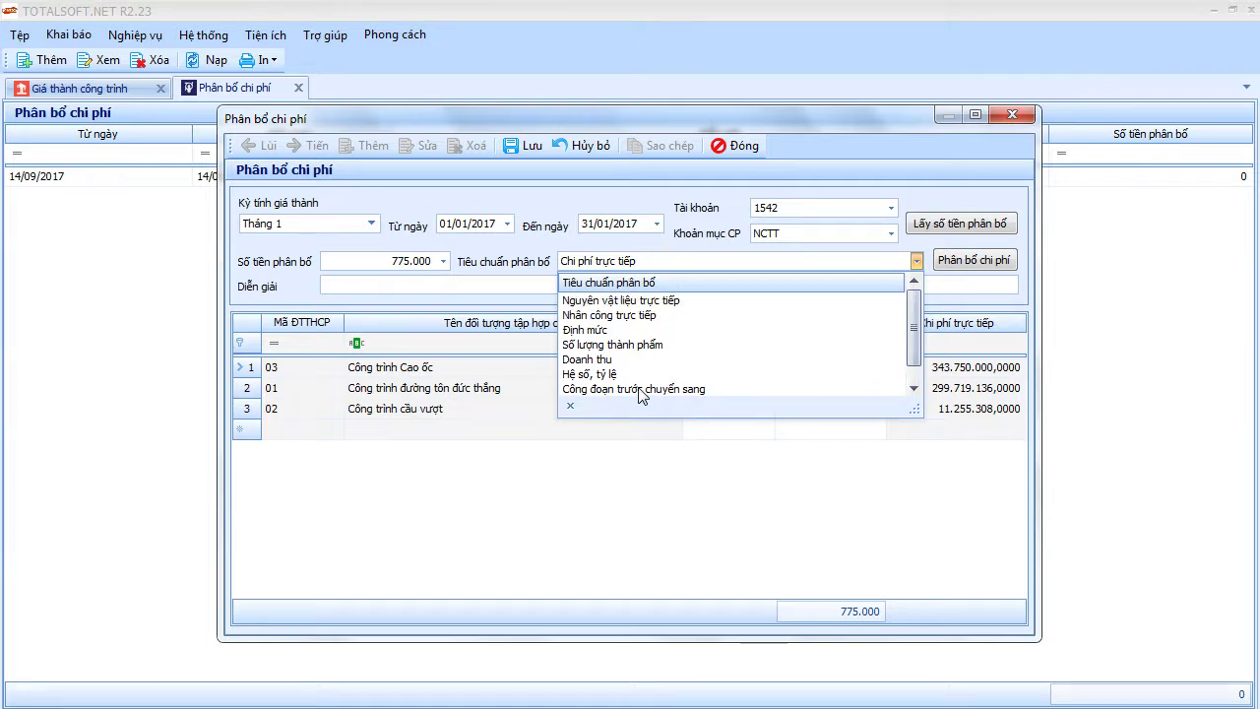
click(639, 304)
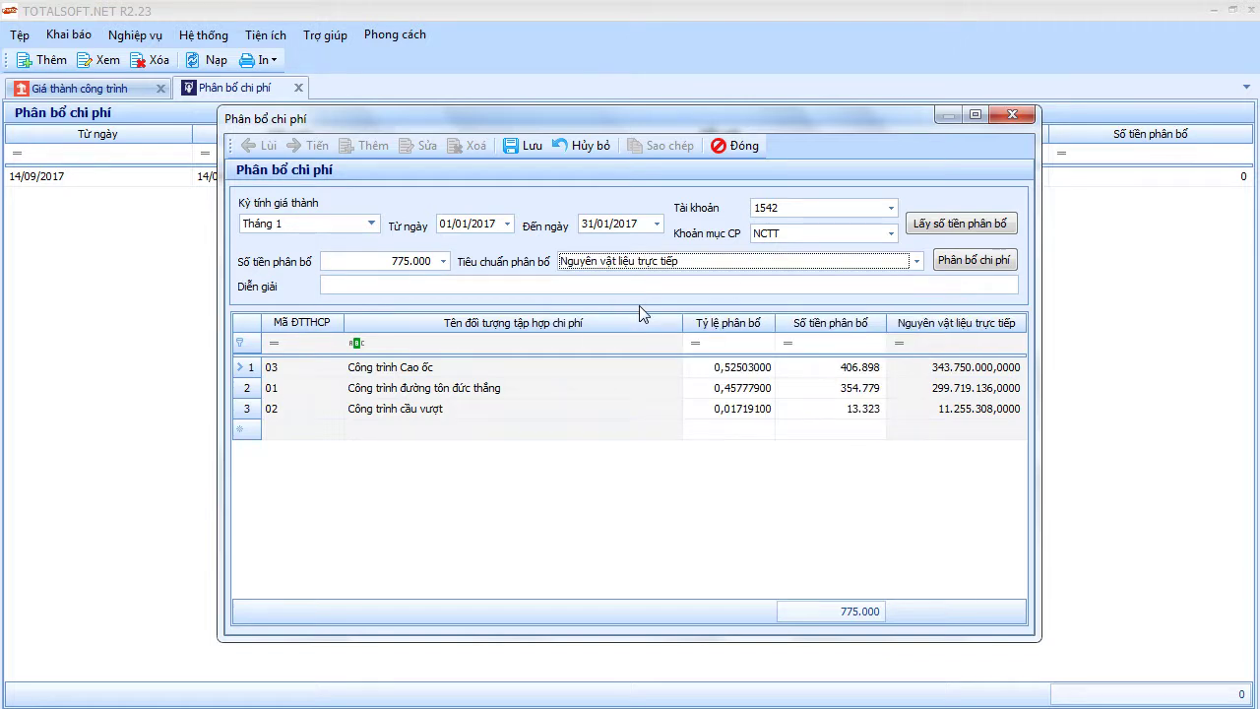
click(973, 260)
click(929, 390)
click(943, 376)
click(898, 392)
click(856, 368)
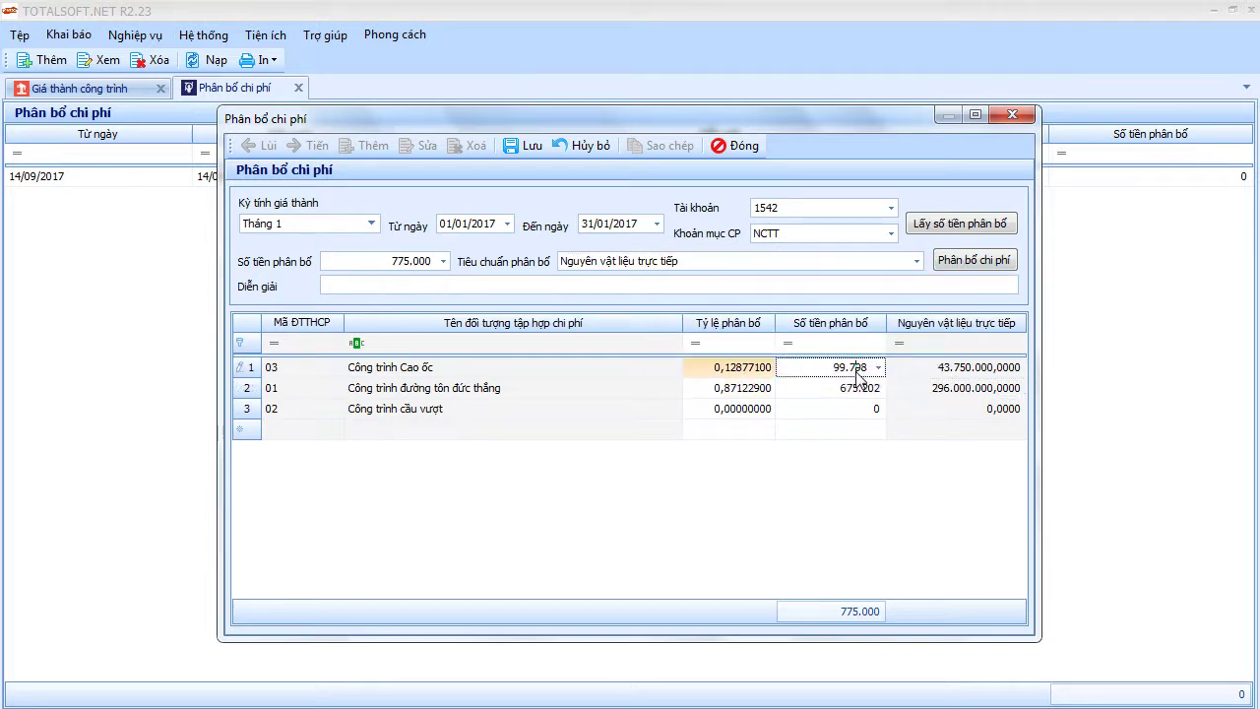
Try allocating the NCTT amount by Nhân công trực tiếp and check the Công trình cầu vượt row
click(763, 261)
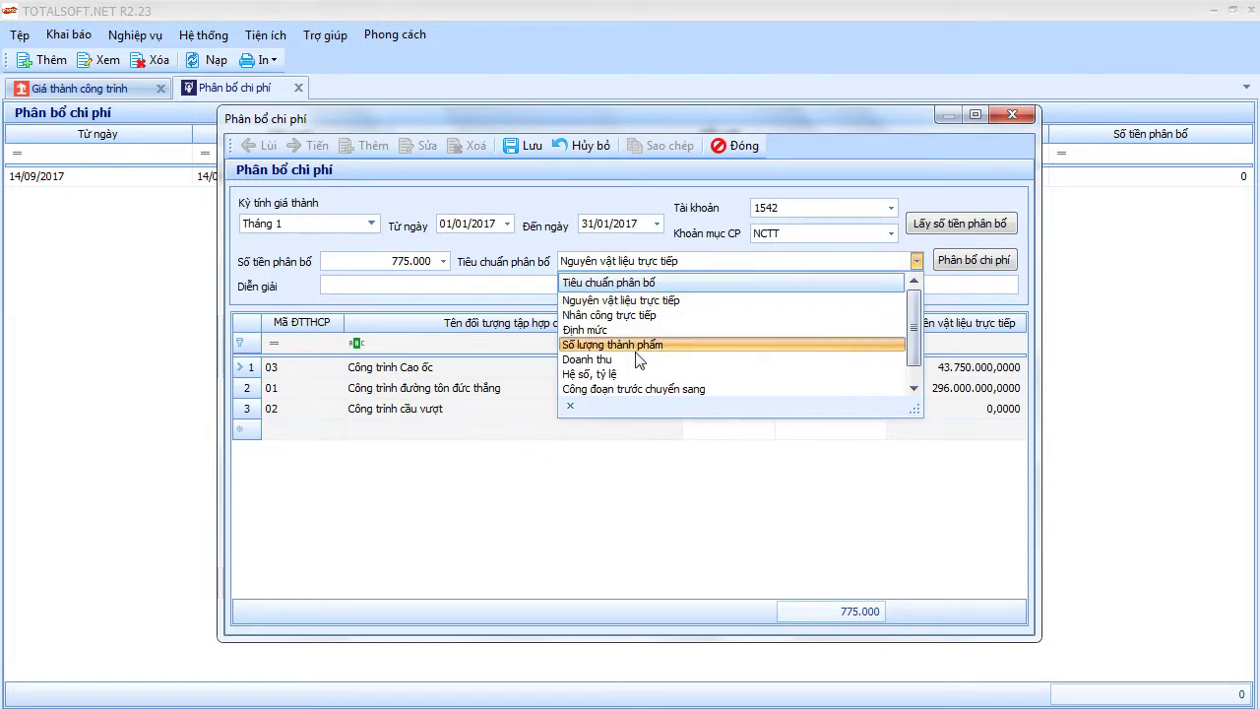
click(620, 315)
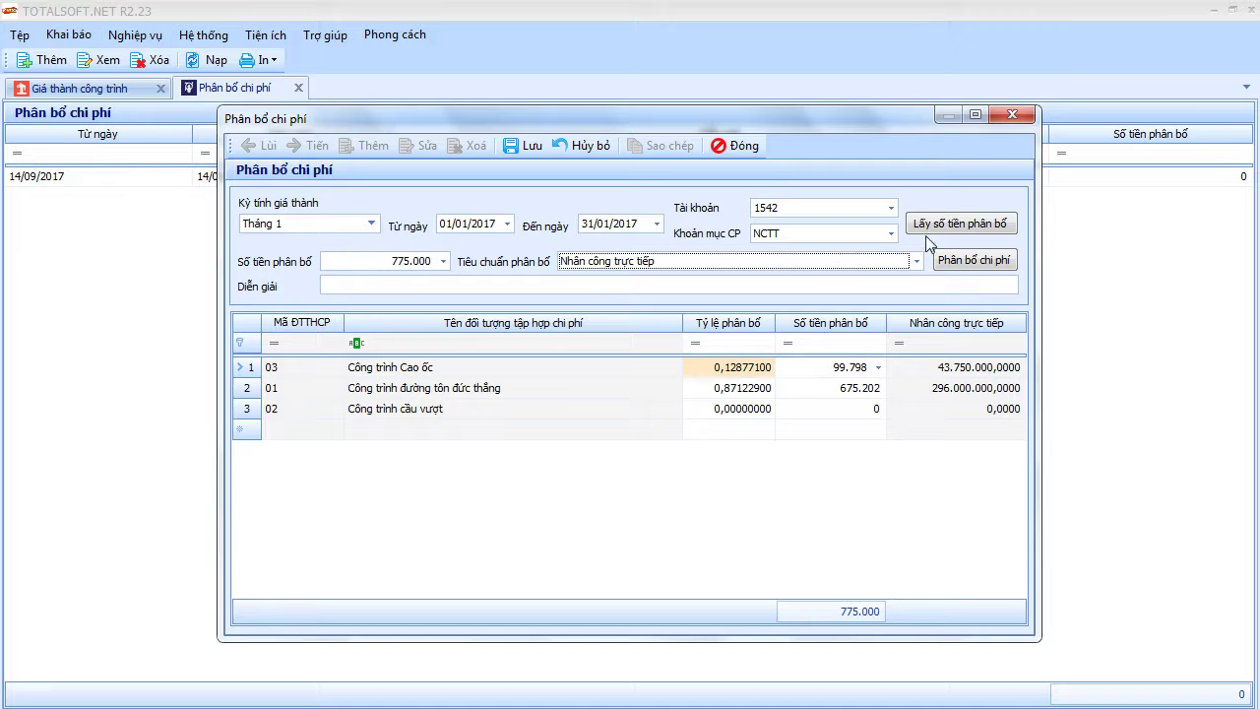
click(975, 259)
click(718, 411)
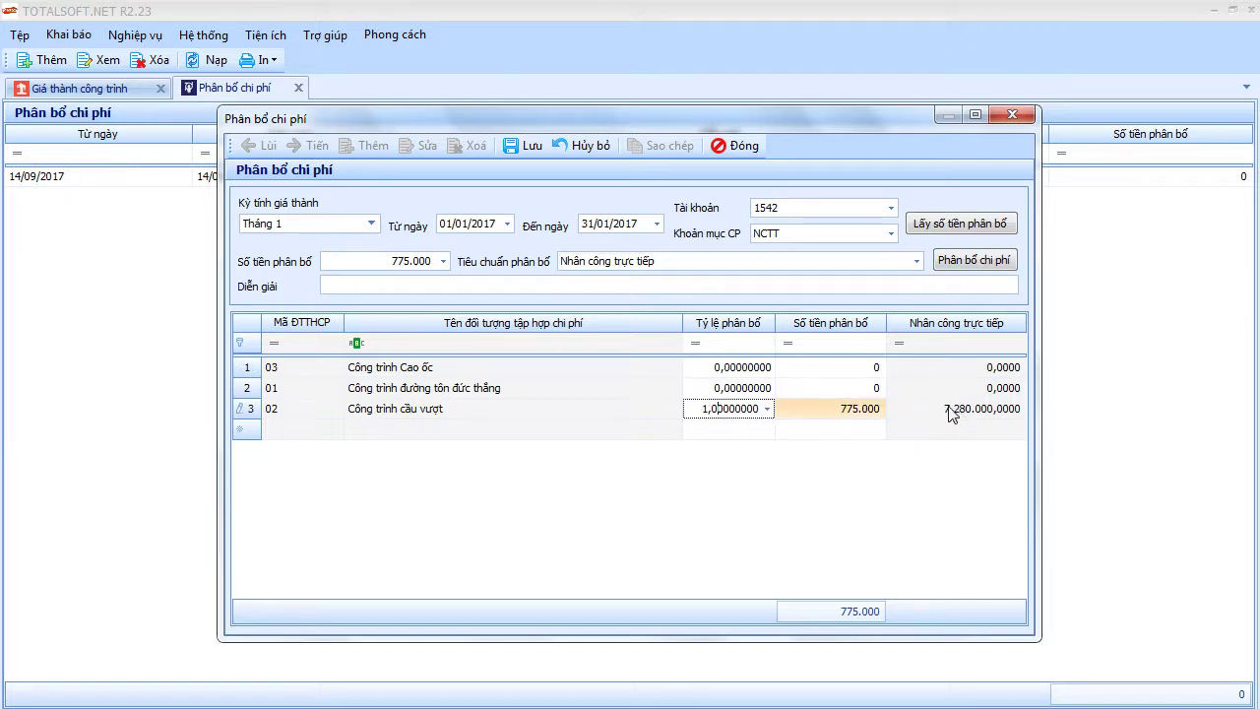
click(516, 414)
Set the NCTT criterion back to Chi phí trực tiếp, redistribute the amount, and save the allocation
click(745, 261)
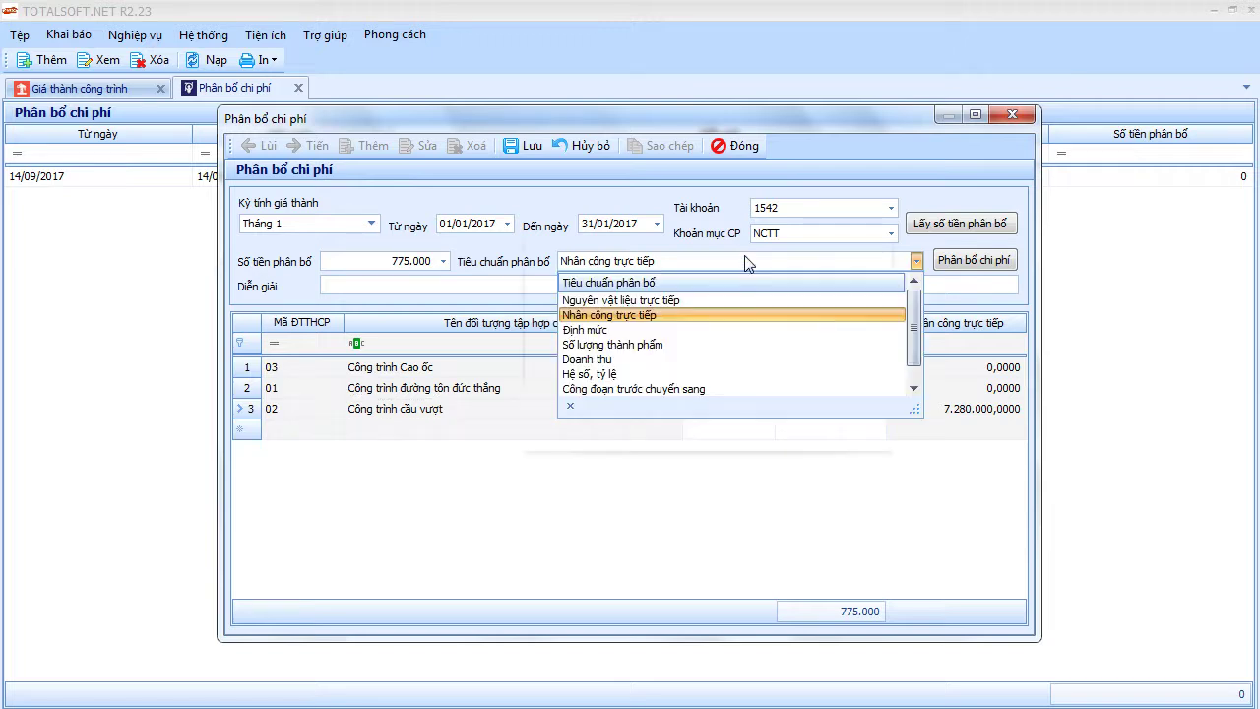
click(640, 386)
click(973, 260)
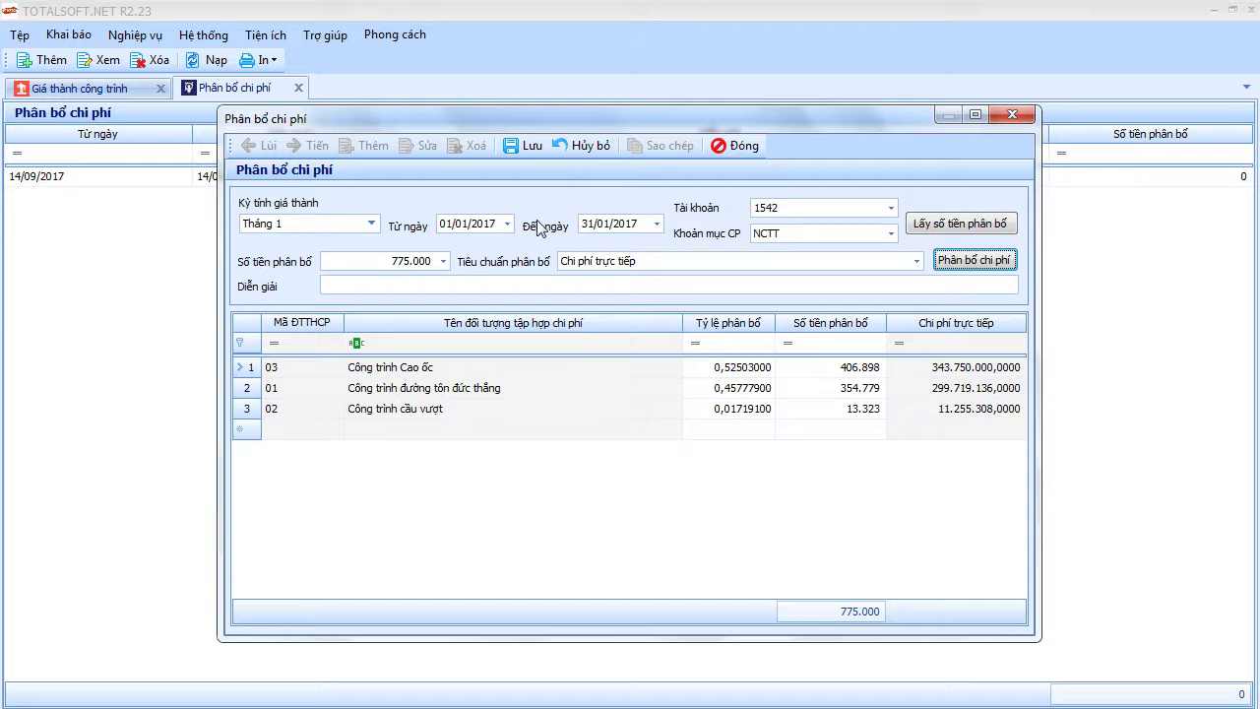
click(530, 146)
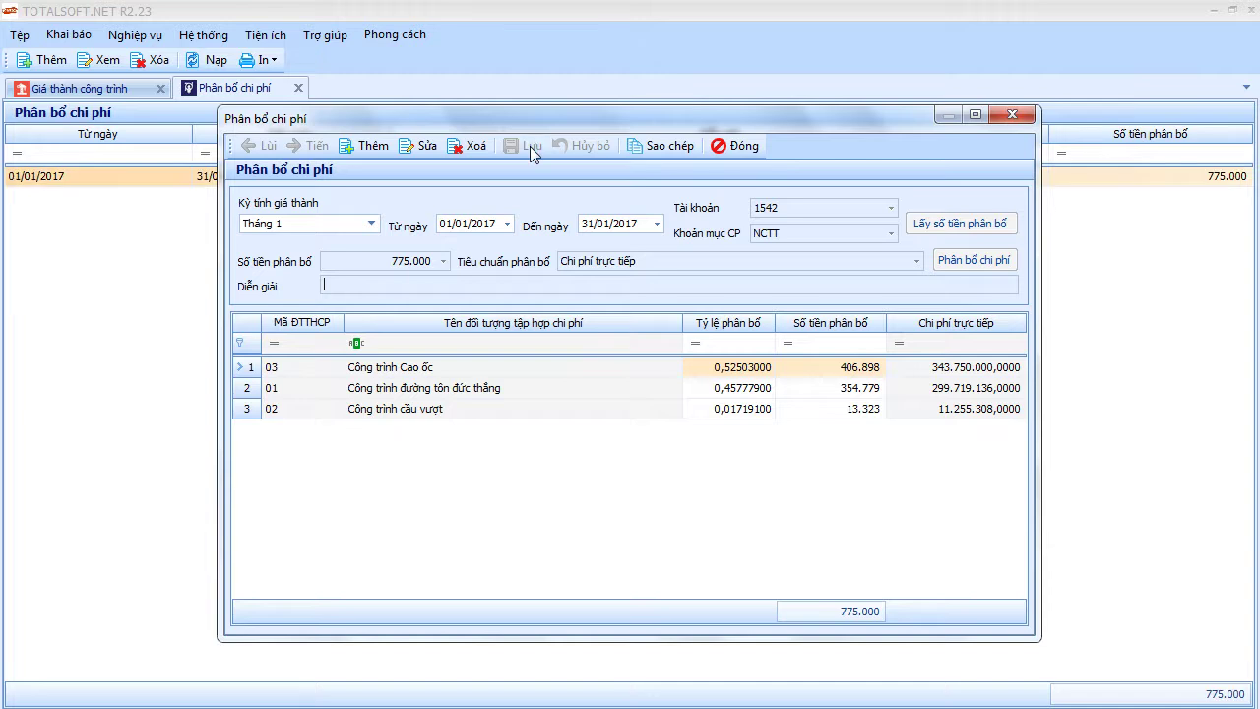
Add another cost allocation for Tháng 1 with account 1542 and Khoản mục CP SXC, and retrieve its amount
click(374, 146)
click(372, 225)
scroll(326, 276, up, 2)
click(295, 264)
click(816, 210)
click(816, 210)
click(795, 239)
click(793, 317)
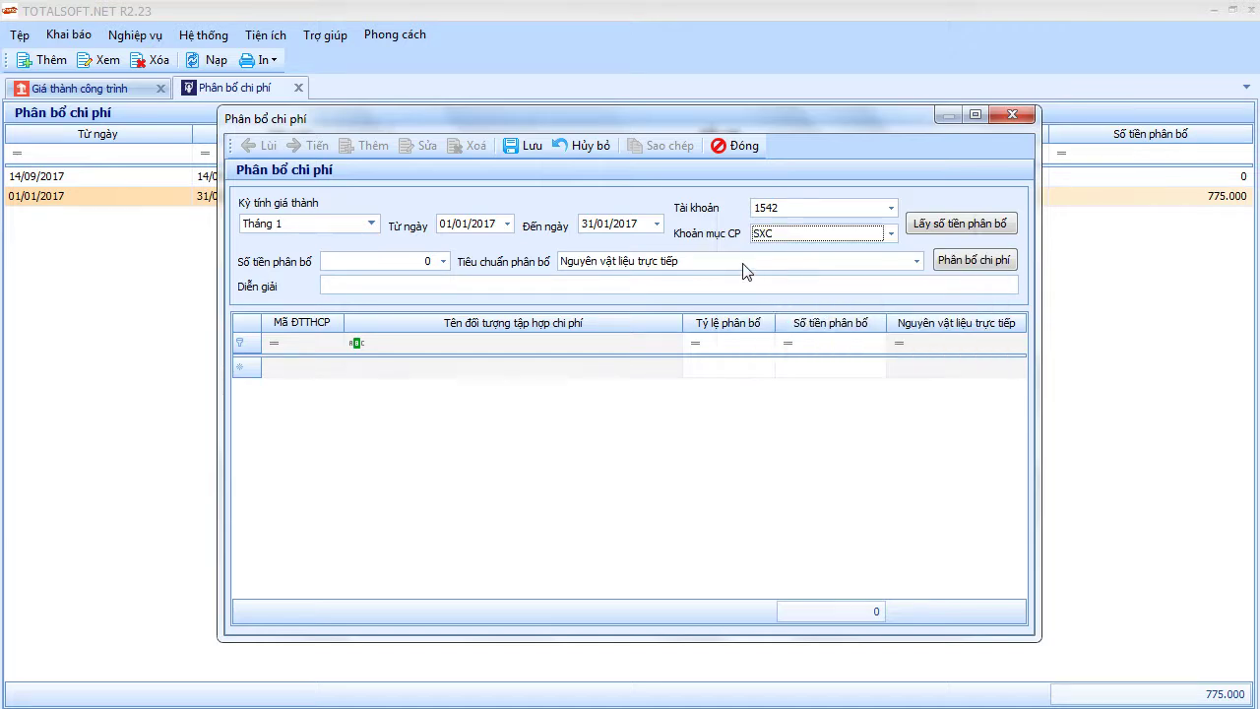
click(959, 224)
drag(366, 260, 444, 260)
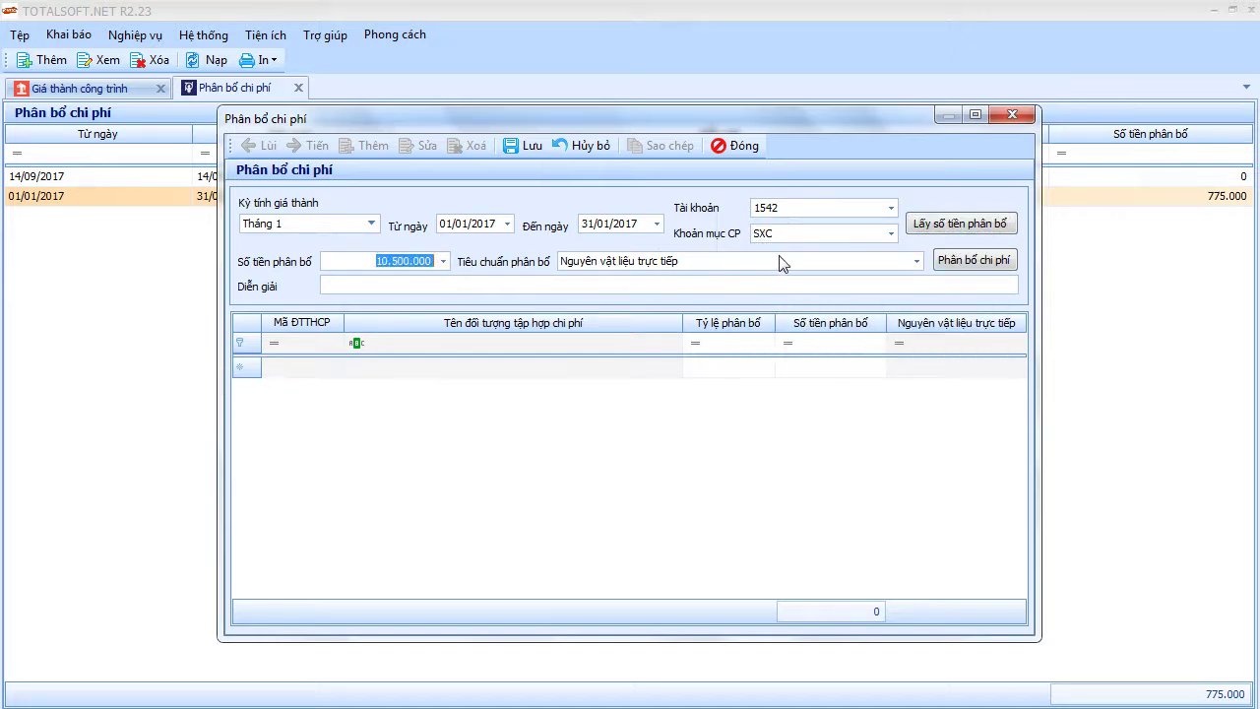
Distribute the SXC amount by Chi phí trực tiếp, then save and close the allocation
click(779, 261)
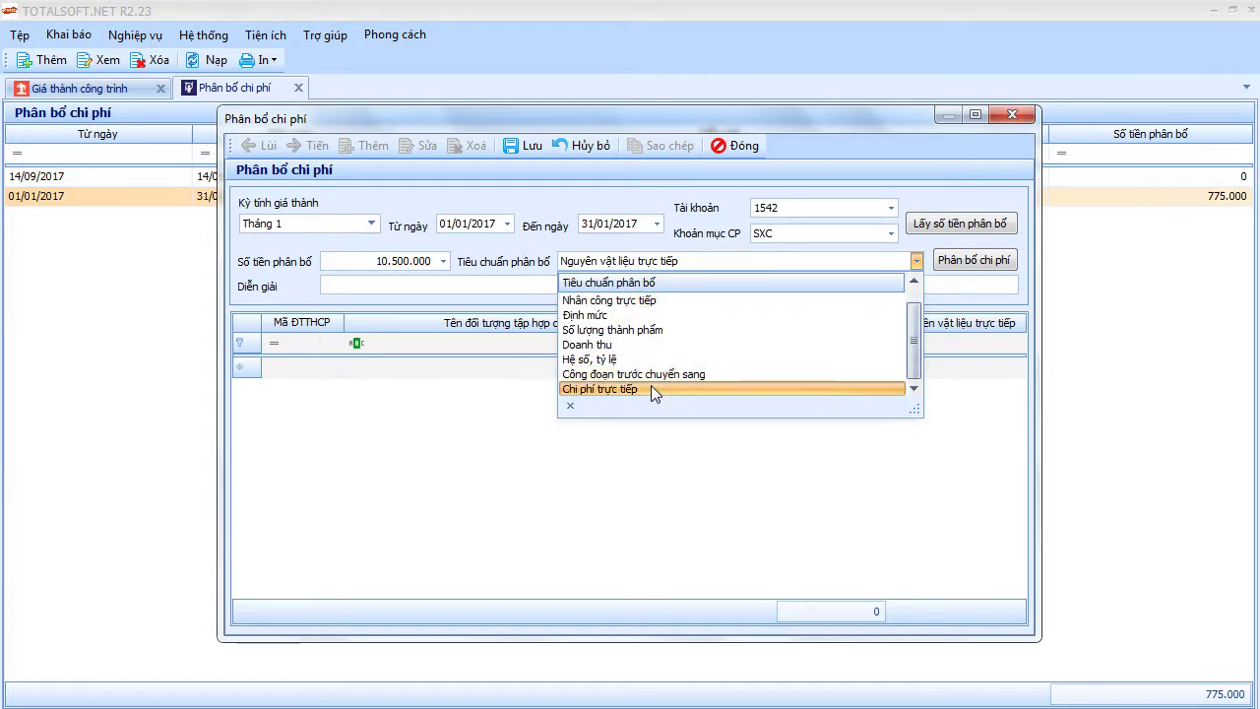
click(653, 388)
click(953, 261)
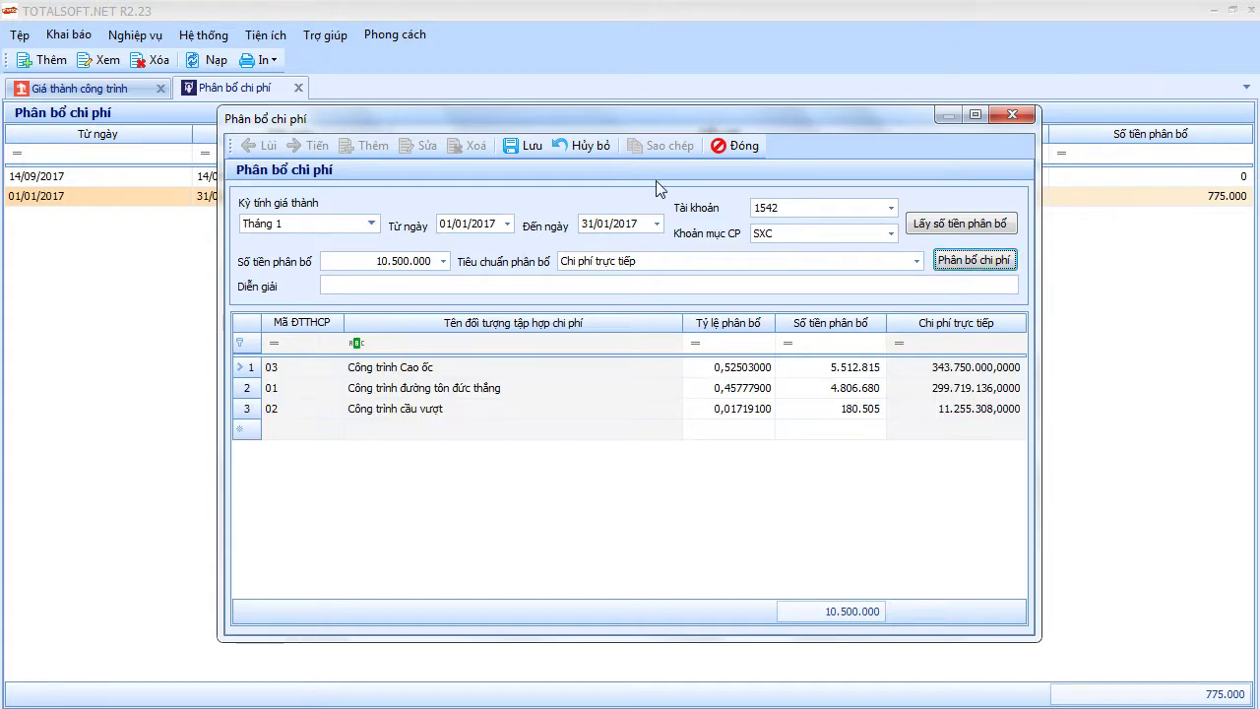
click(530, 148)
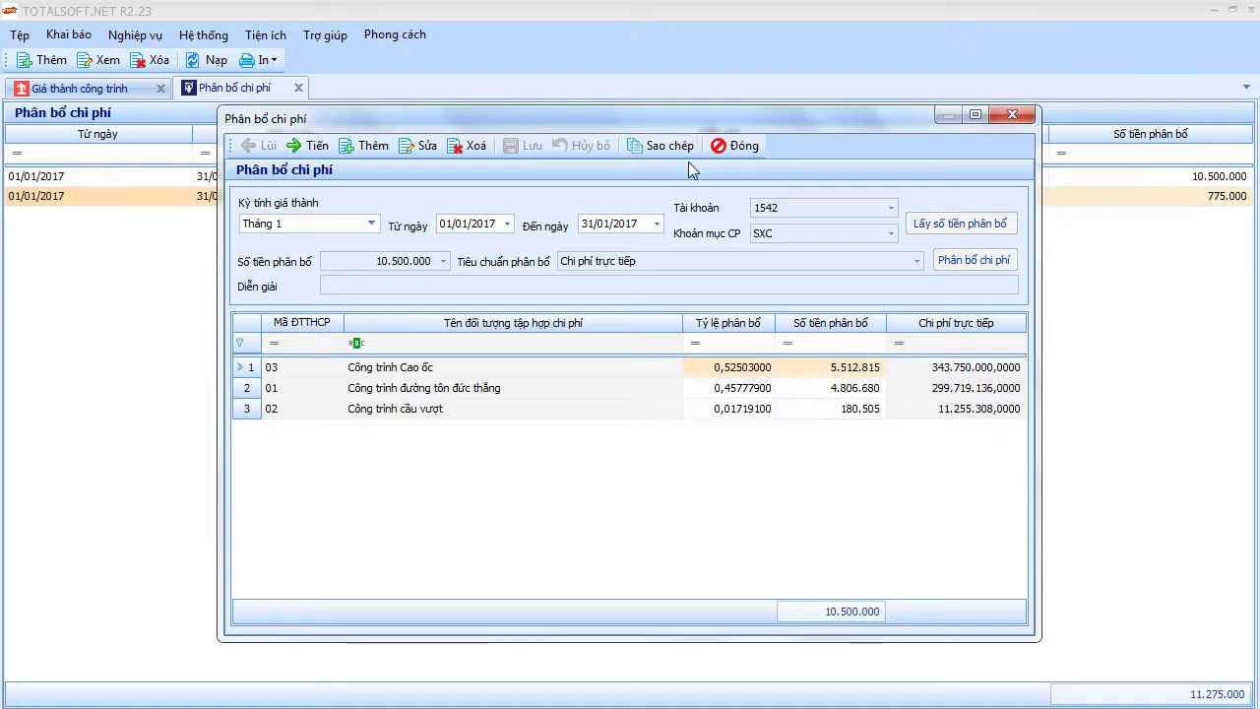
click(735, 146)
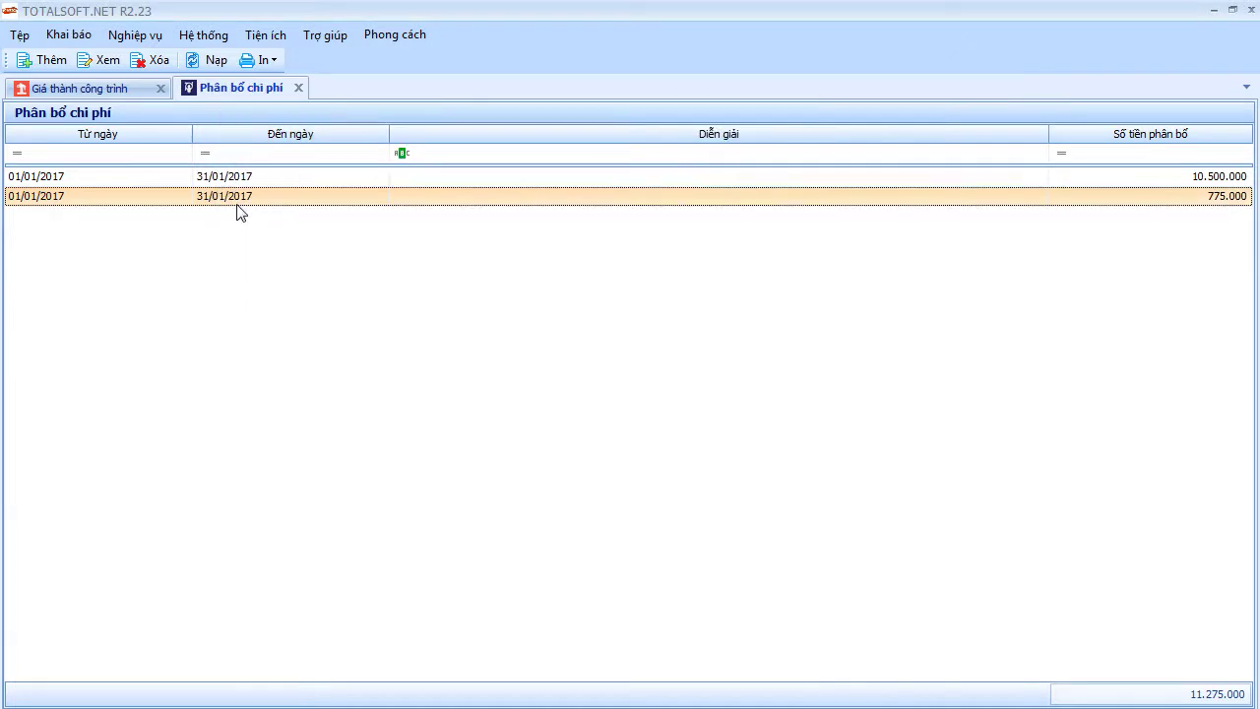
Close the cost allocation list and run the Bảng phân tích giá thành công trình report for all projects
click(298, 88)
double_click(1024, 315)
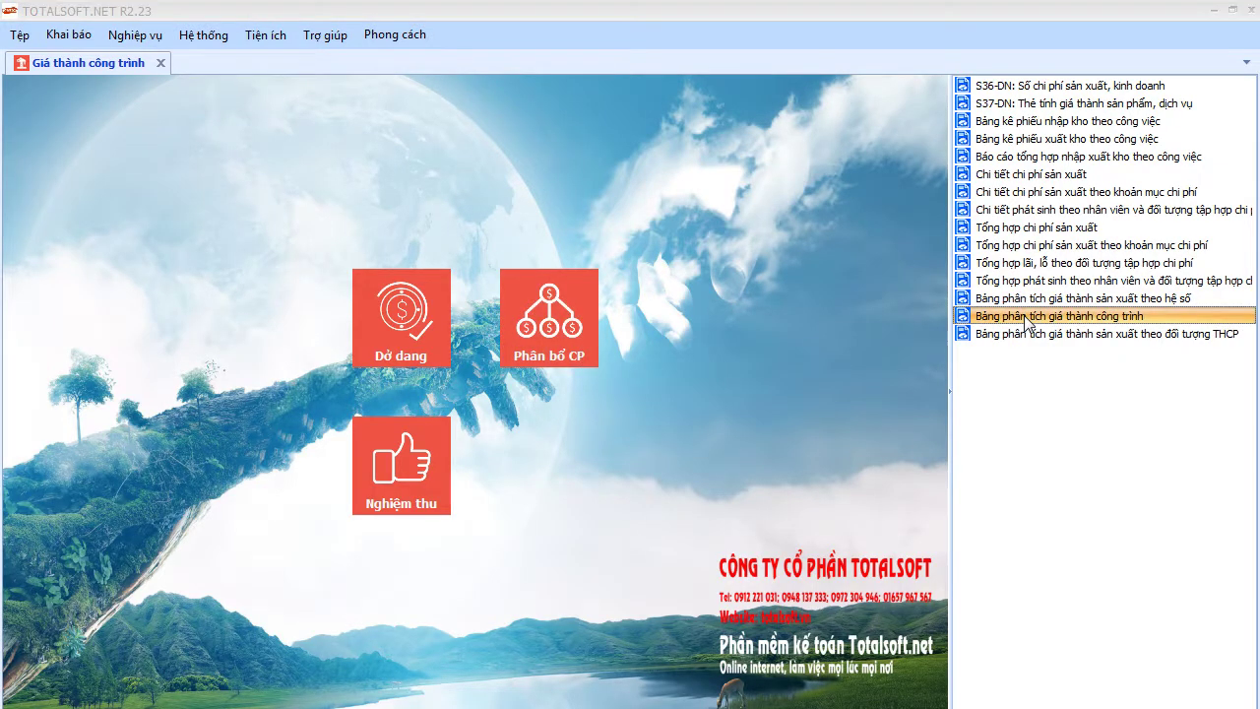
click(434, 520)
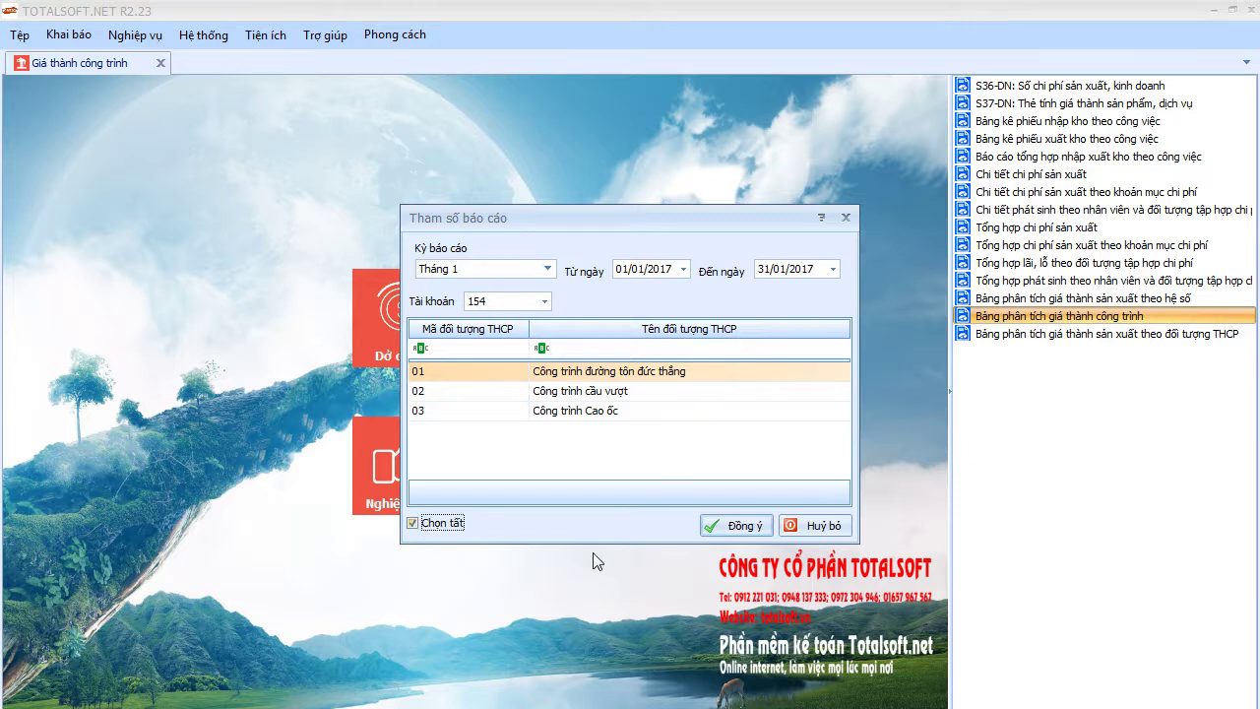
click(739, 524)
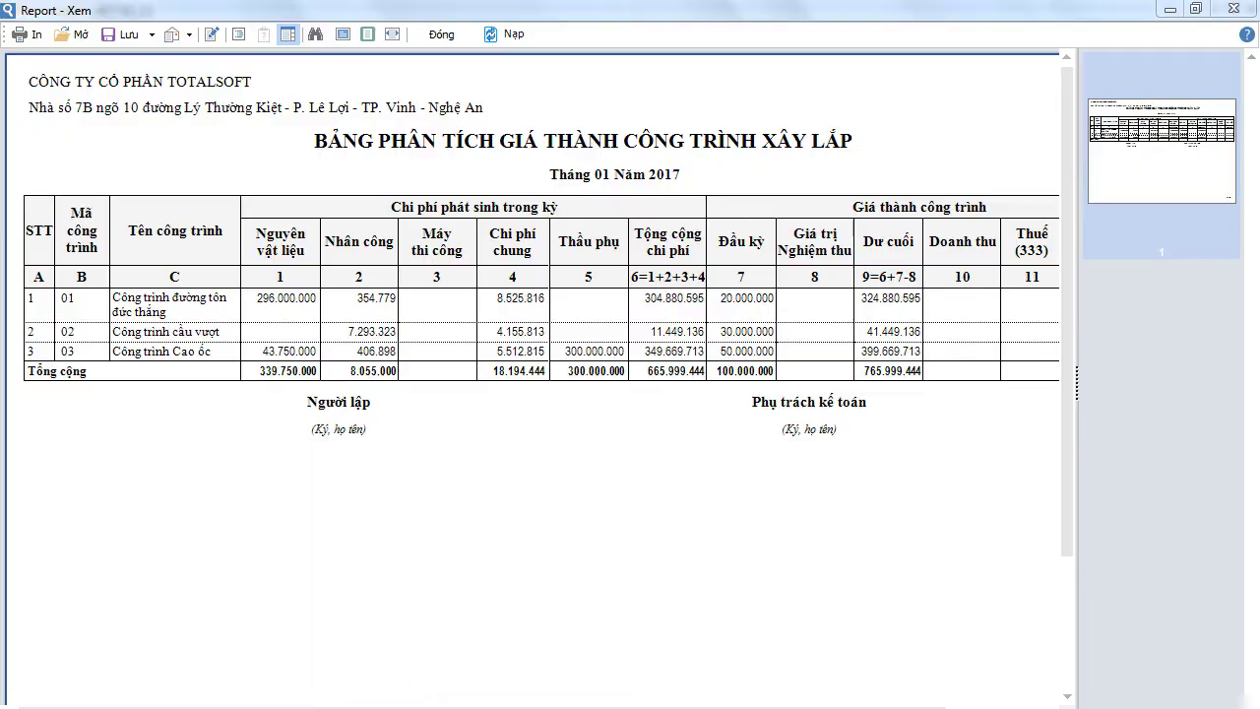
Switch to Word and replace all the document's text with "Sau khi phân bổ các chi phí còn lại cho công trình"
key(alt+Tab)
key(ctrl+a)
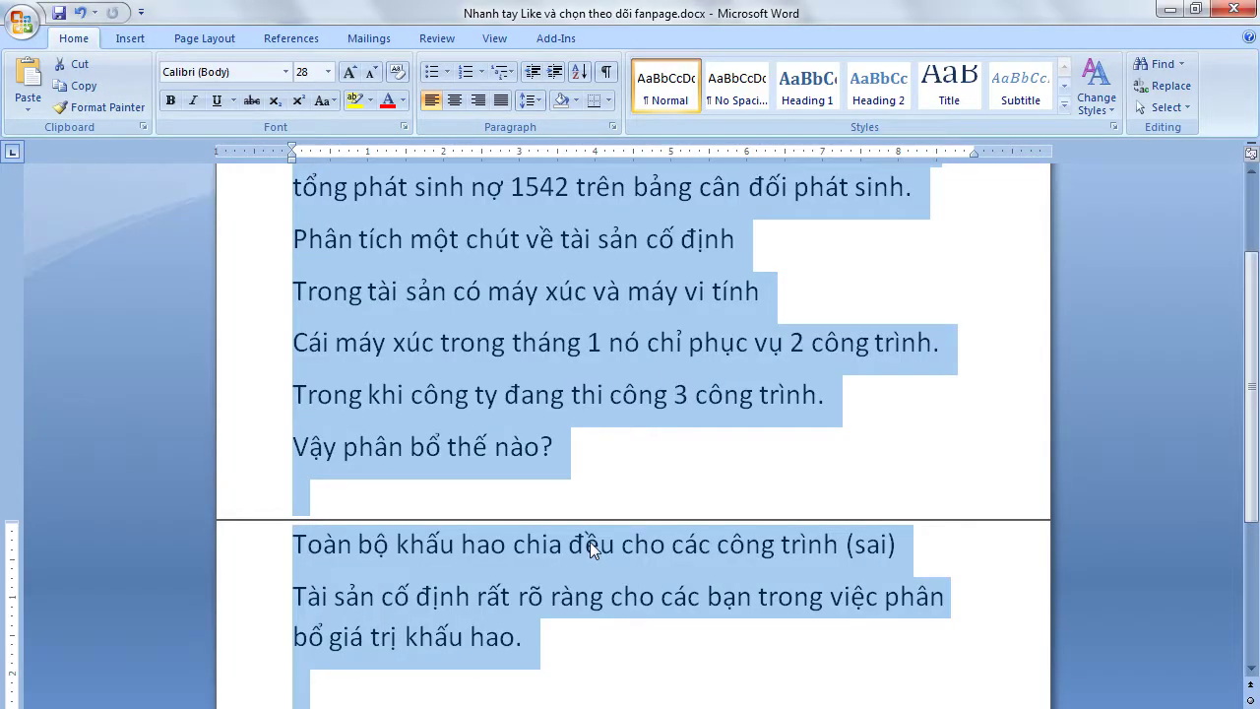
text(Sau khi phân bo)
text( các h)
key(BackSpace)
text(chi ph)
text(í cho)
key(BackSpace)
key(BackSpace)
key(BackSpace)
text(con lại chô)
key(BackSpace)
text(o co)
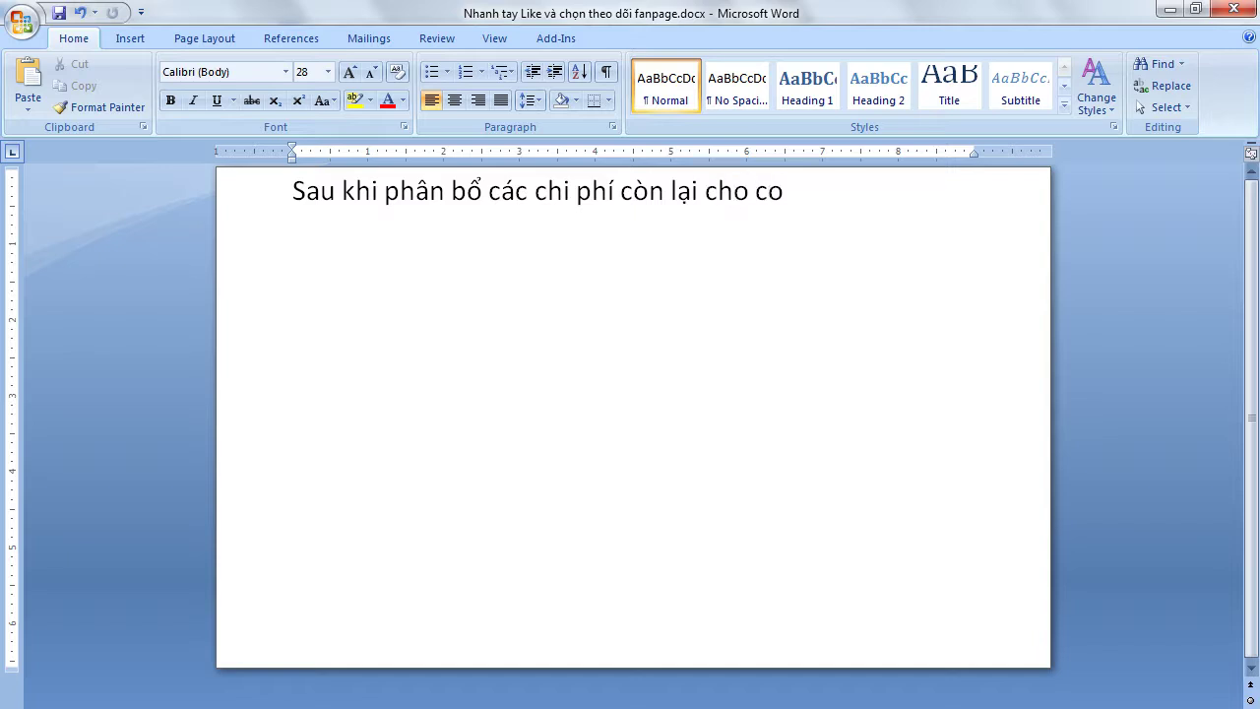
text(ng trinh)
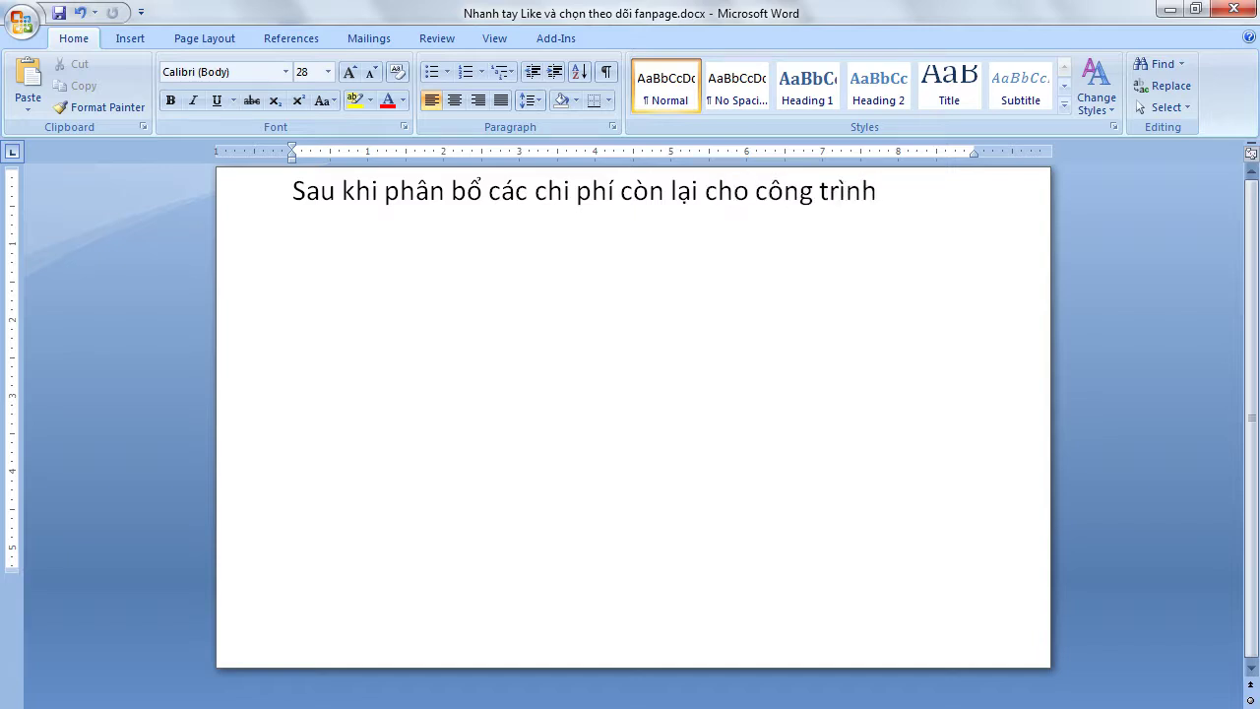
Add a second line, "Thì tổng chi phí đã bằng tổng phát sinh 1542 trong bảng cân đối phát sinh.", and return to the report
key(Return)
text(thì tong chi)
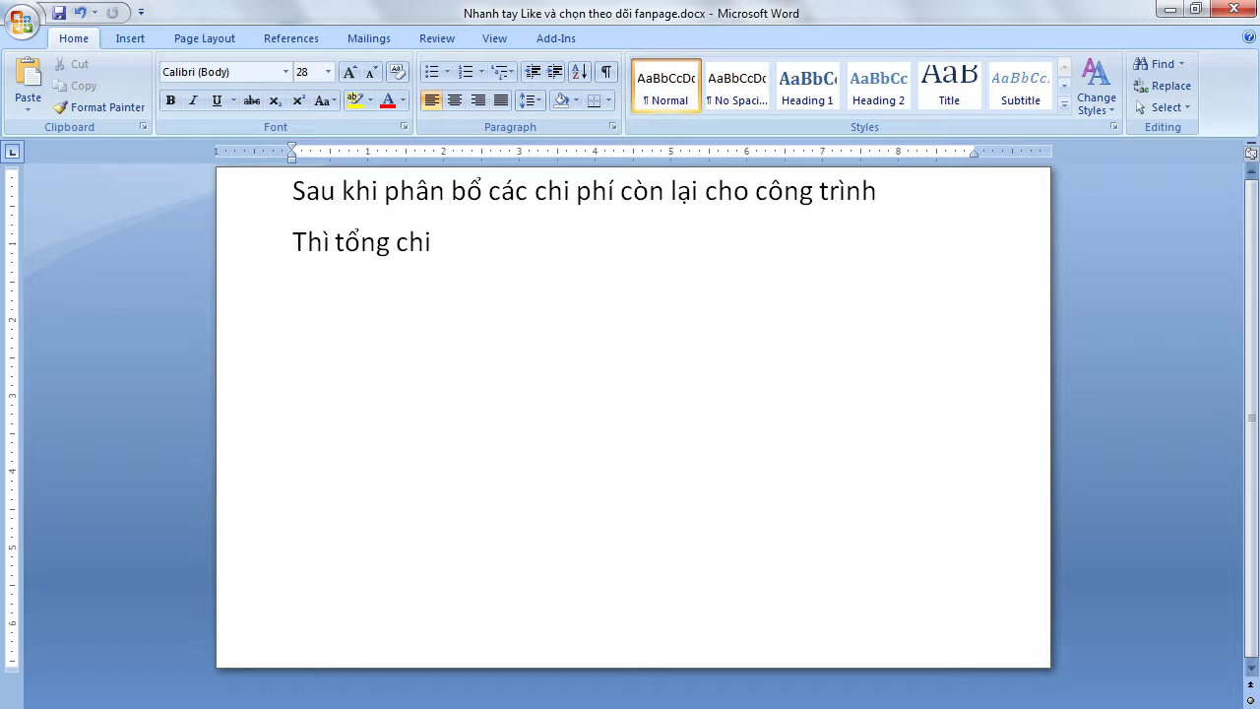
text( phí đã bàng)
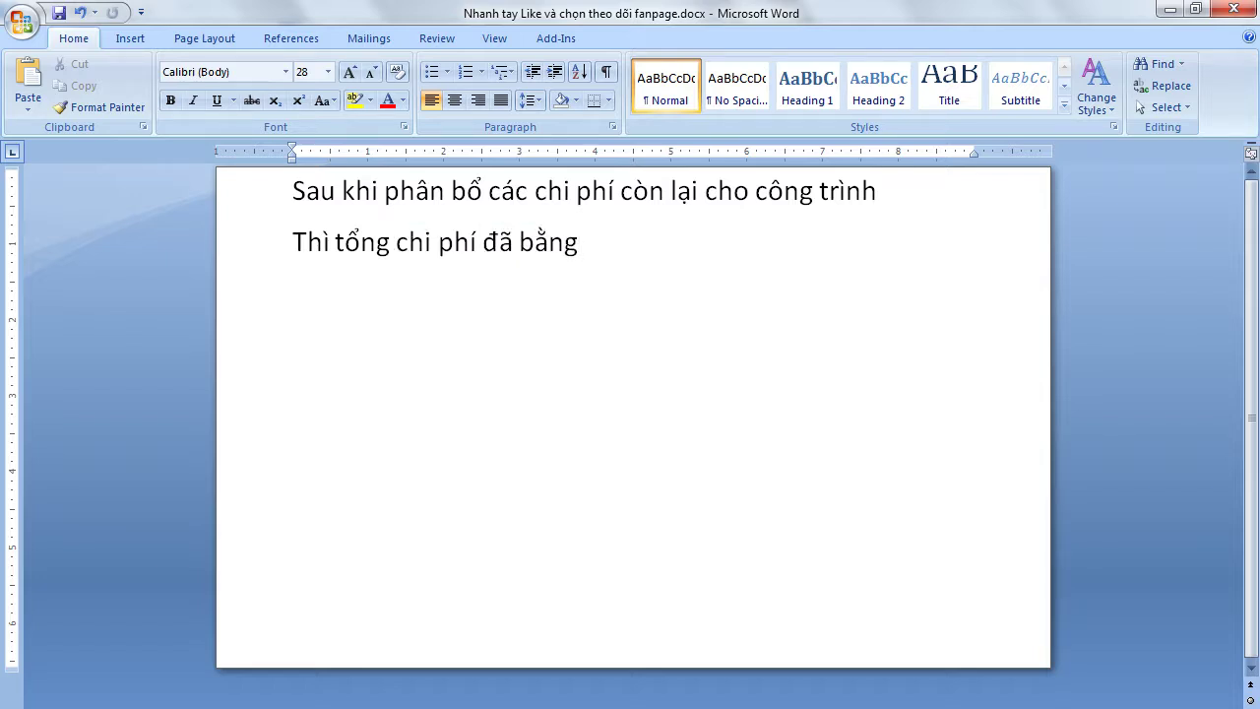
text( t)
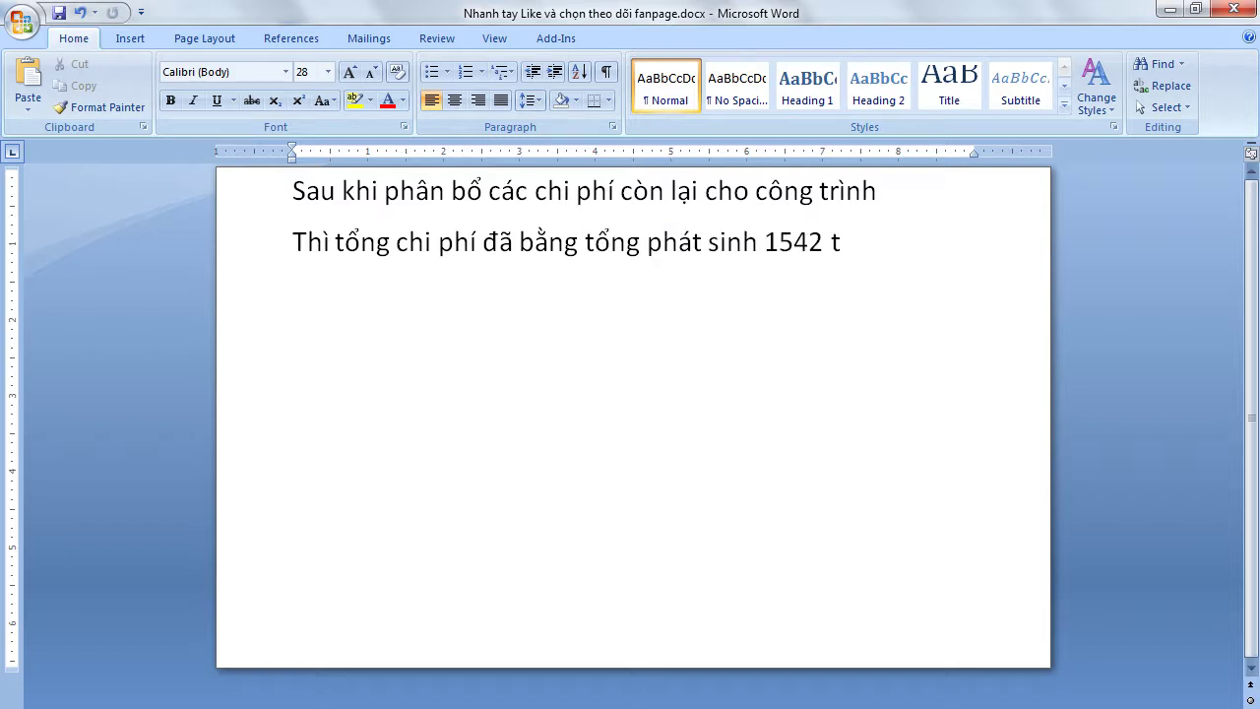
text(ông phatrong bàng ca)
key(BackSpace)
key(BackSpace)
text(c)
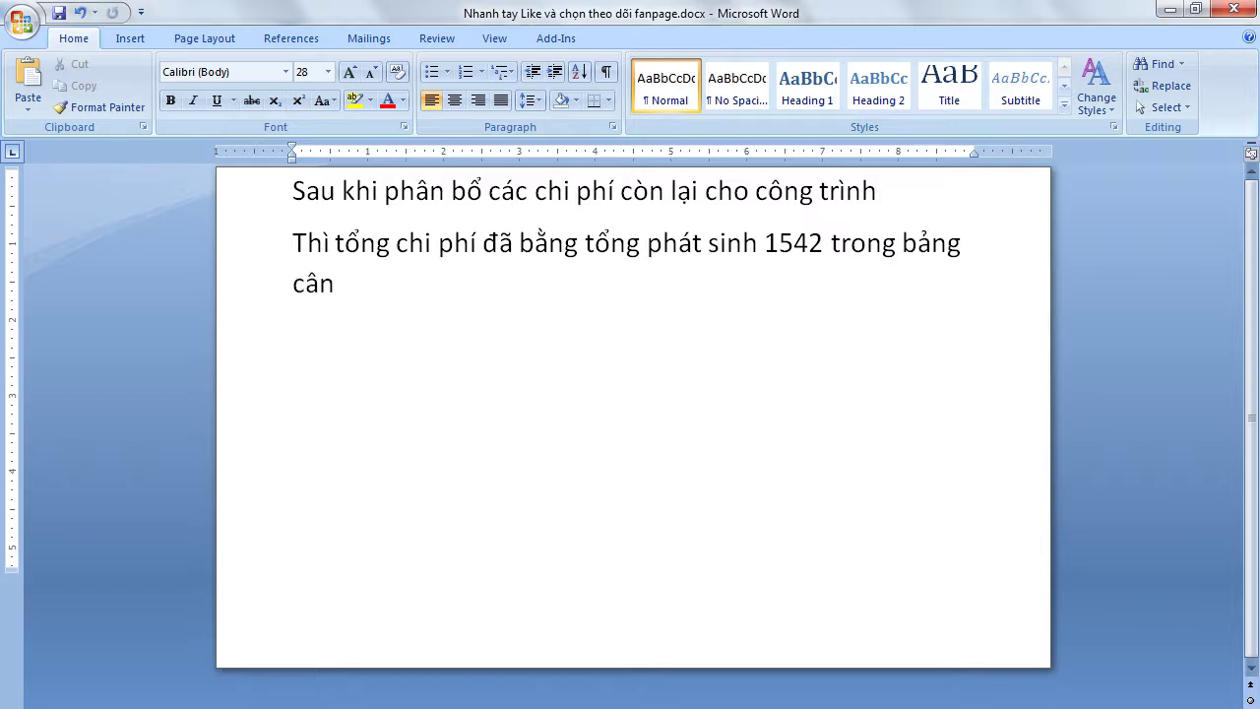
text(ân đối phat)
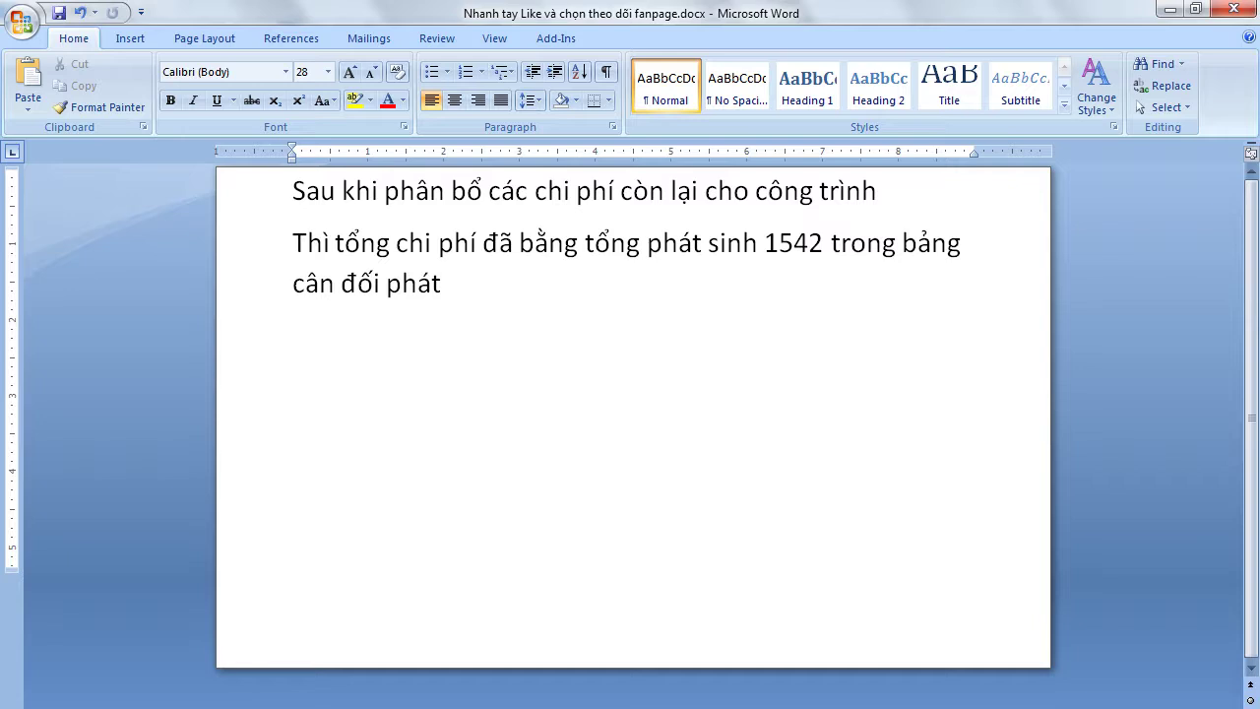
text( sinh.)
click(650, 645)
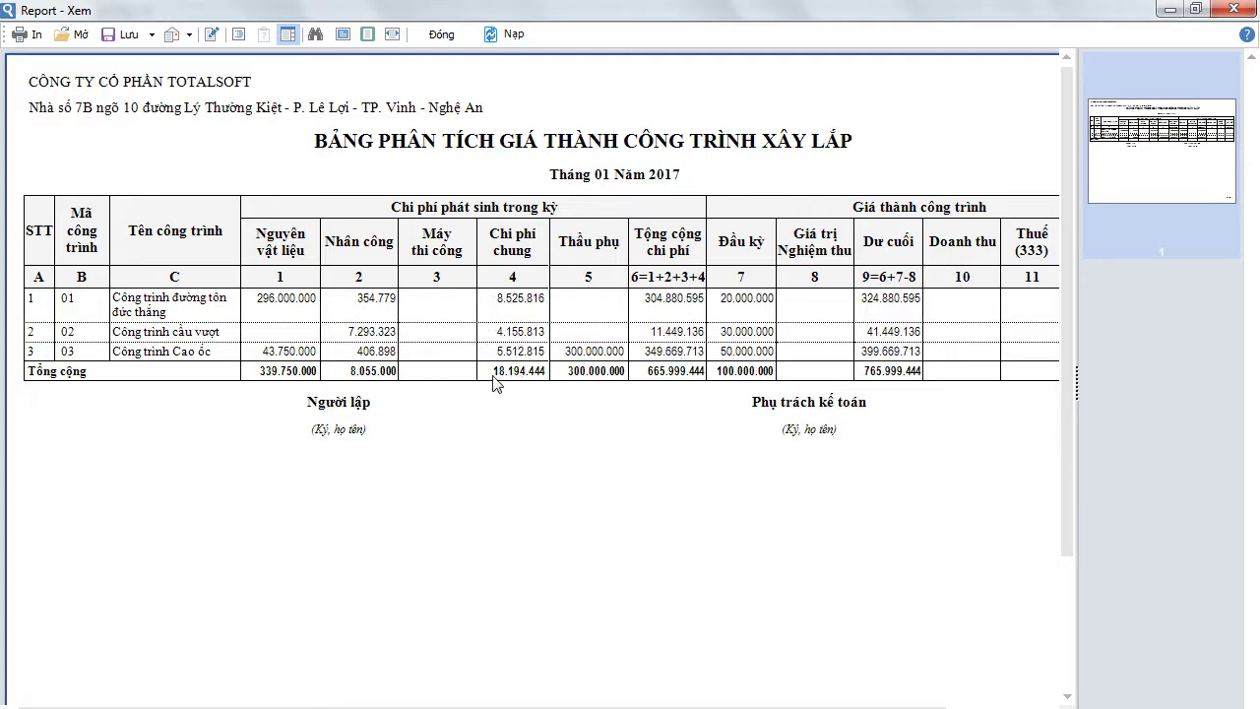
View the remaining columns of the construction cost analysis report, and close the report and the Giá thành công trình module
mouse_move(364, 701)
mouse_down()
mouse_move(461, 701)
mouse_move(353, 701)
mouse_up()
scroll(530, 380, right, 2)
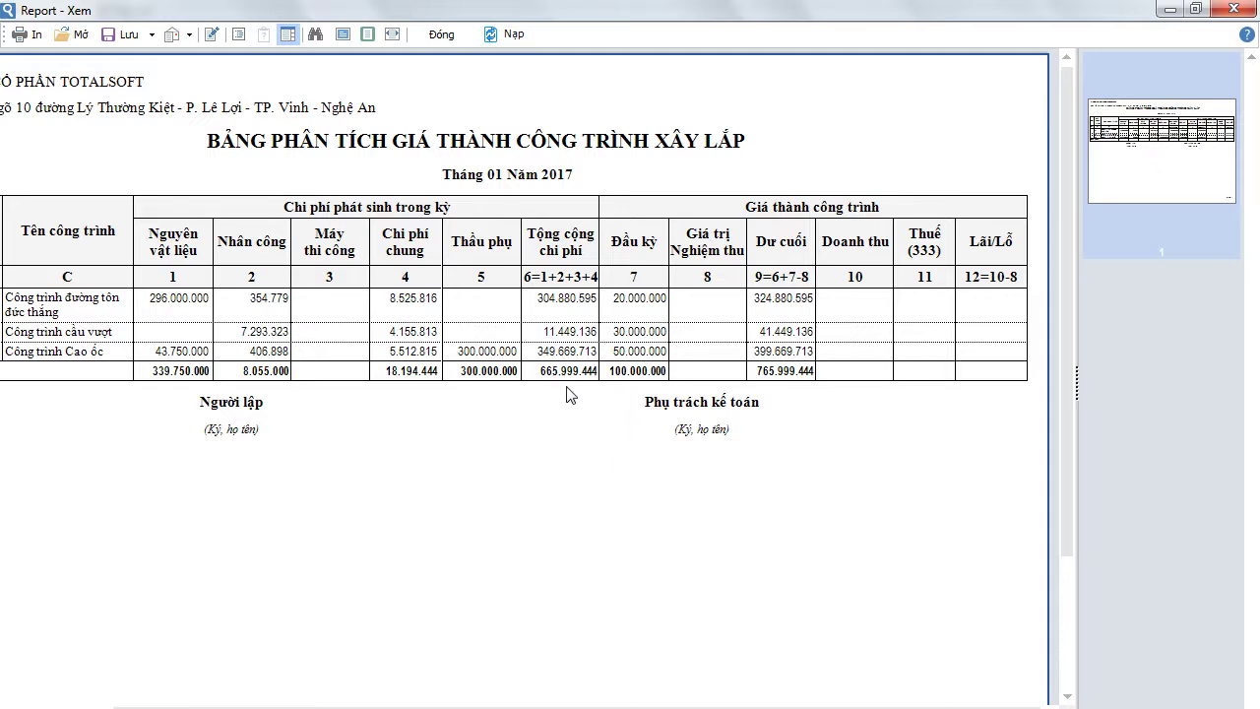
click(438, 34)
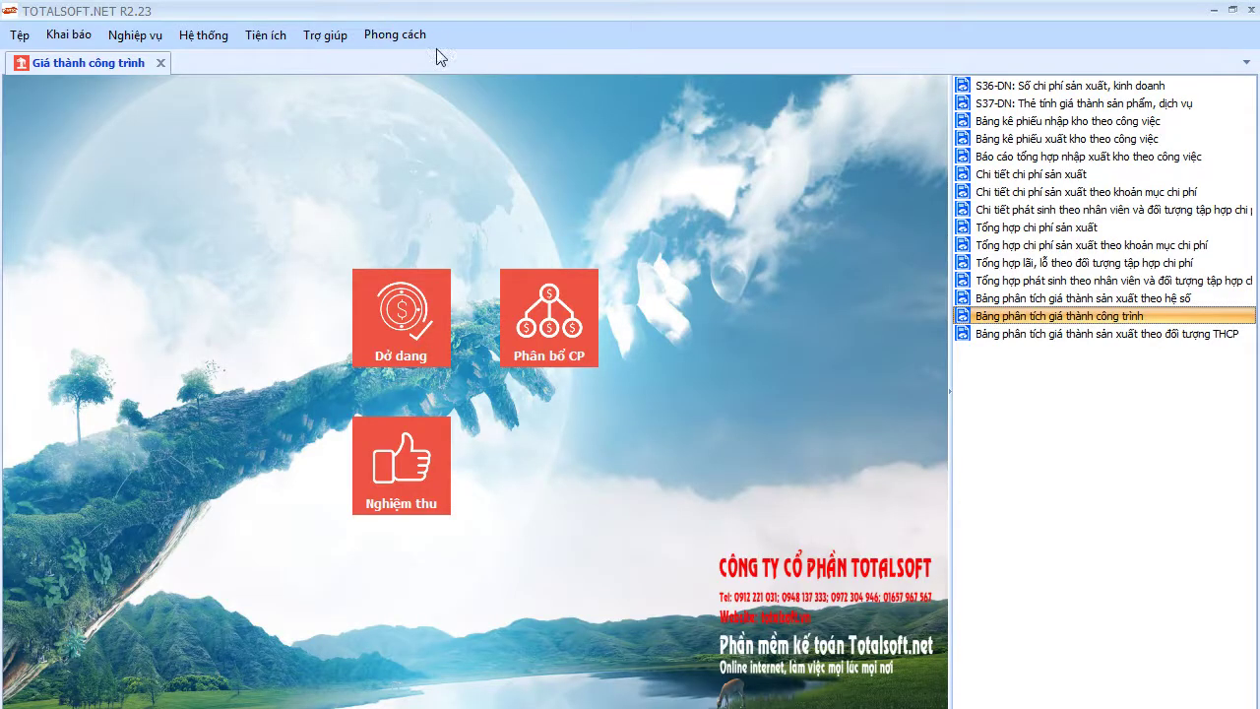
click(160, 65)
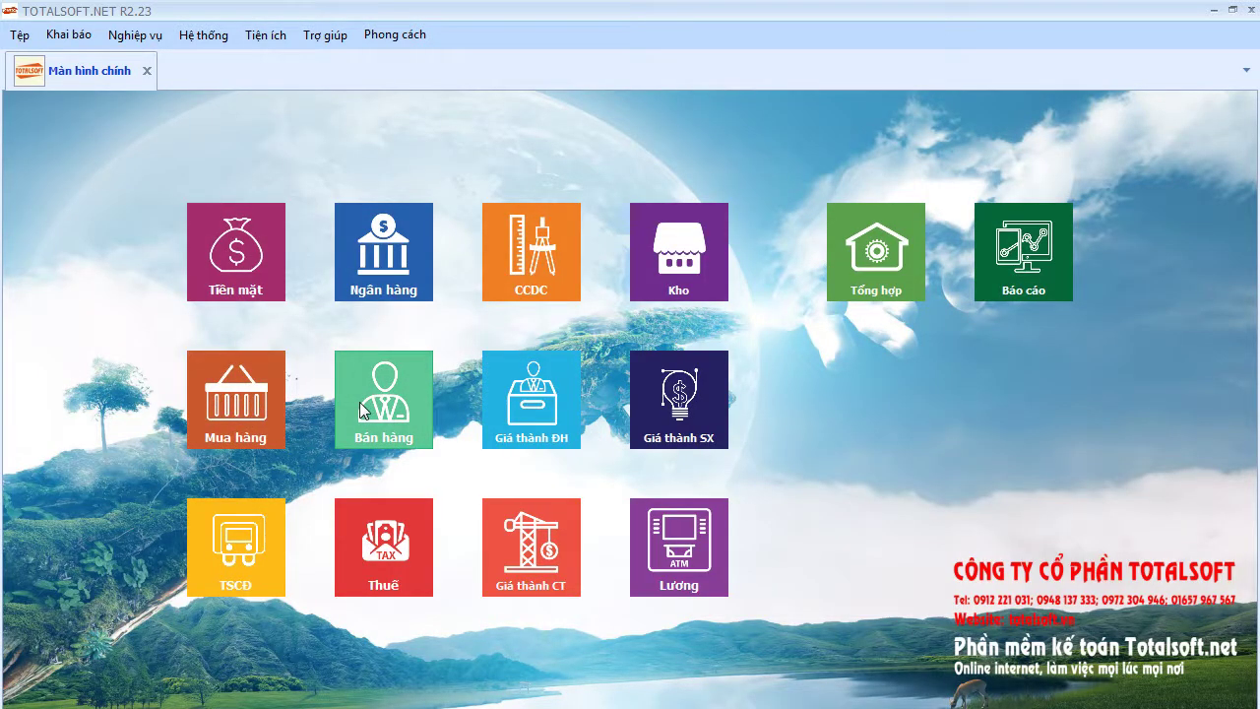
View the Hóa đơn GTGT entry in the Mẫu số hóa đơn list, and close the entry and the list
click(70, 34)
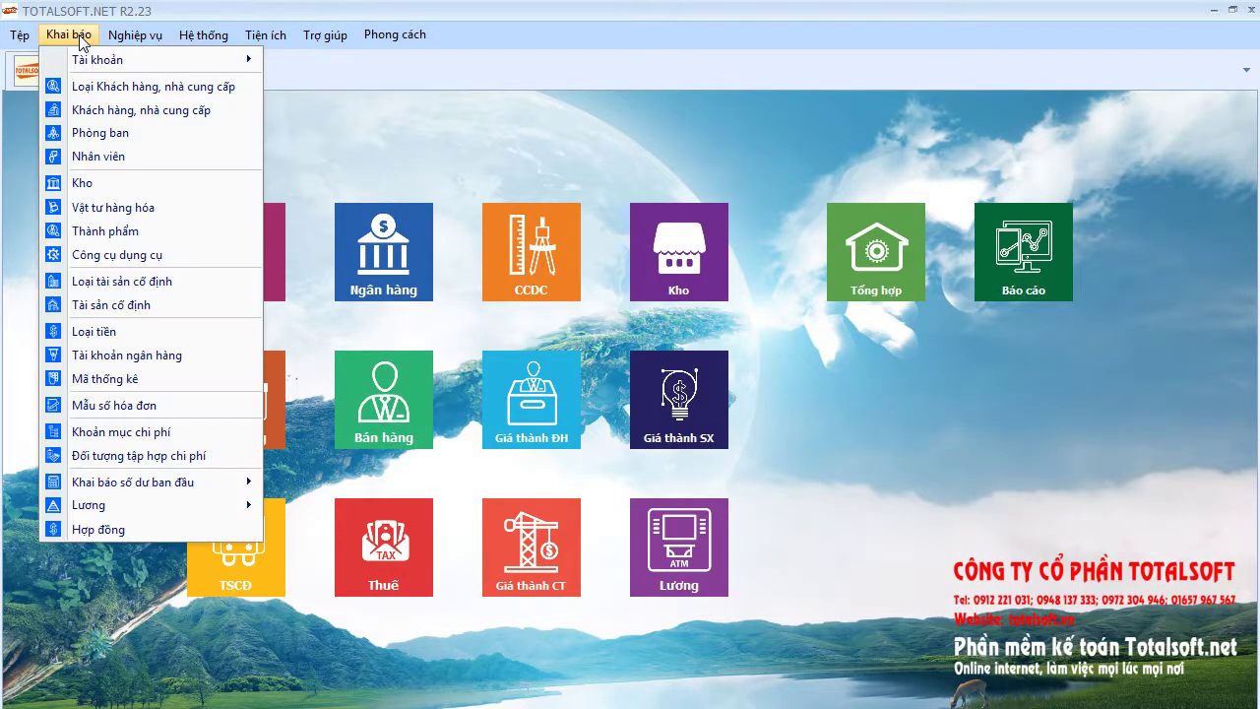
click(141, 407)
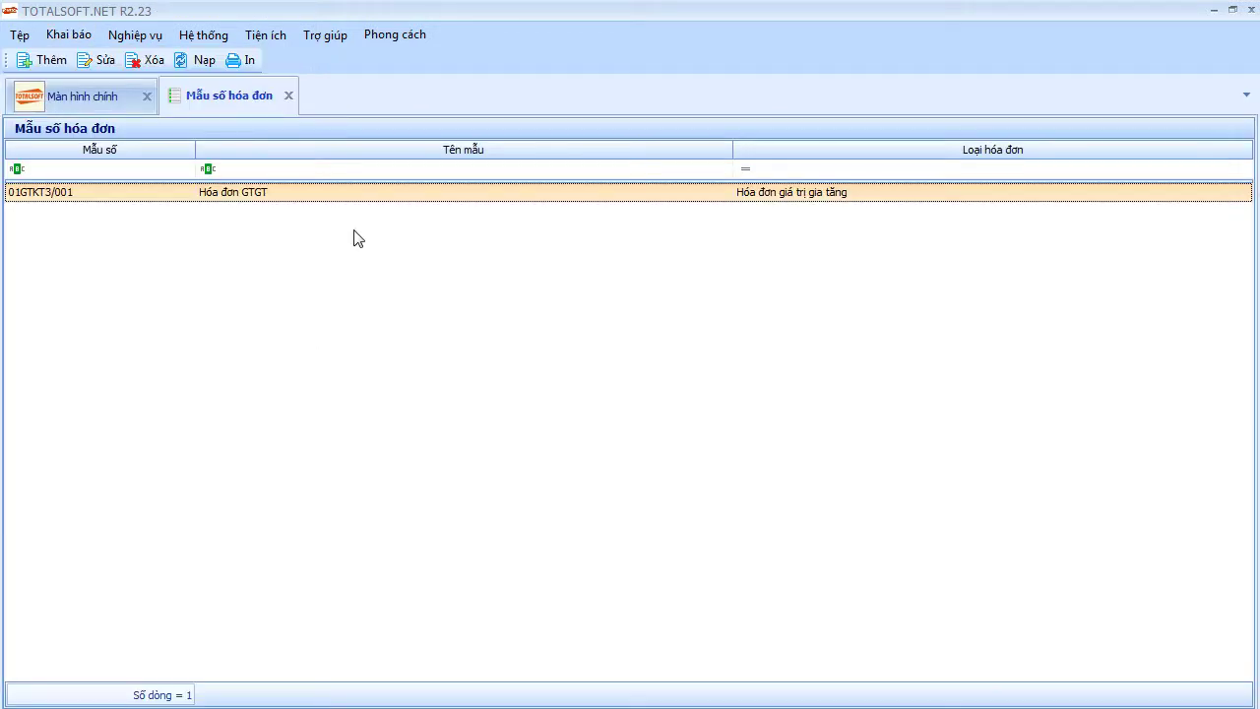
double_click(284, 199)
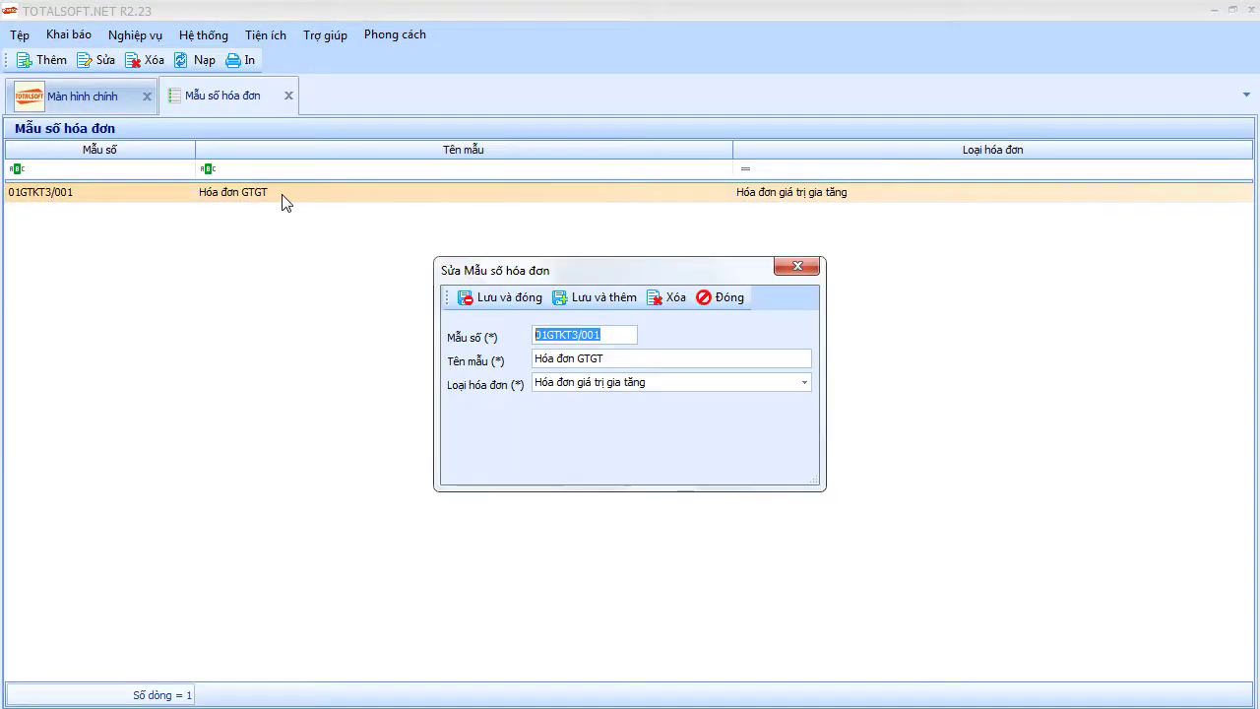
click(715, 302)
click(287, 96)
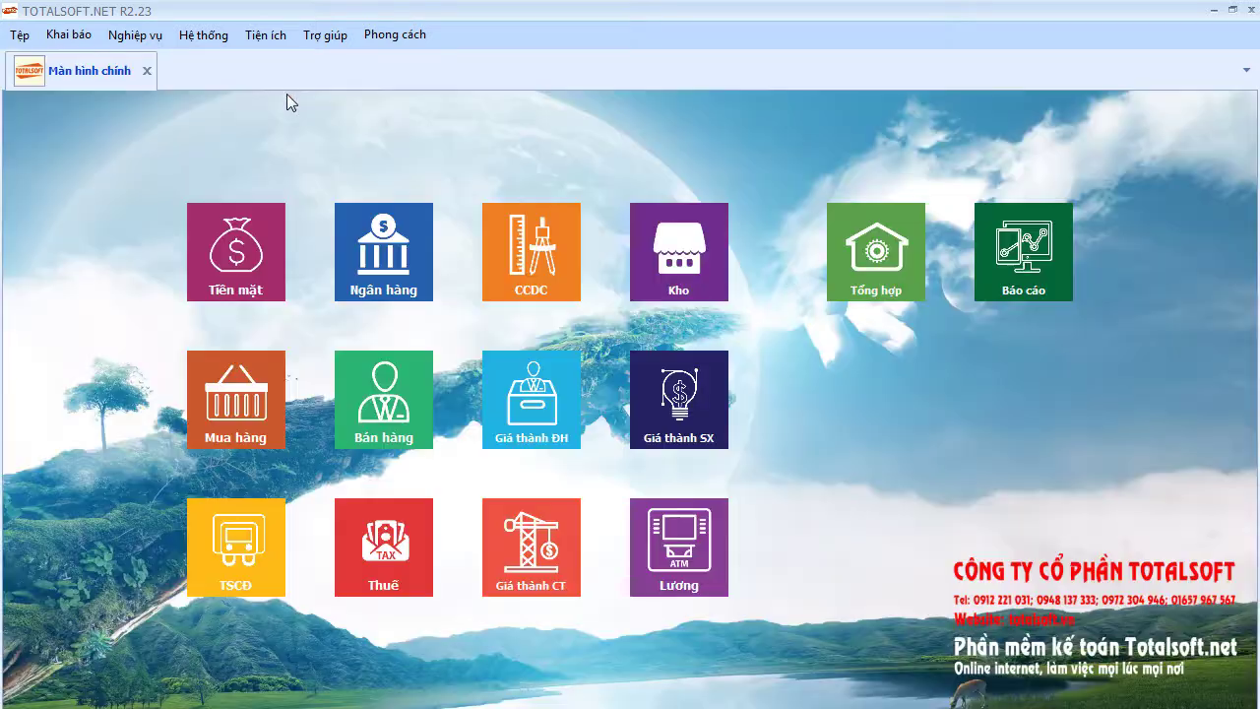
Open the Hóa đơn bán hàng list in the Bán hàng module and view the invoice dated 31/07/2017
click(365, 434)
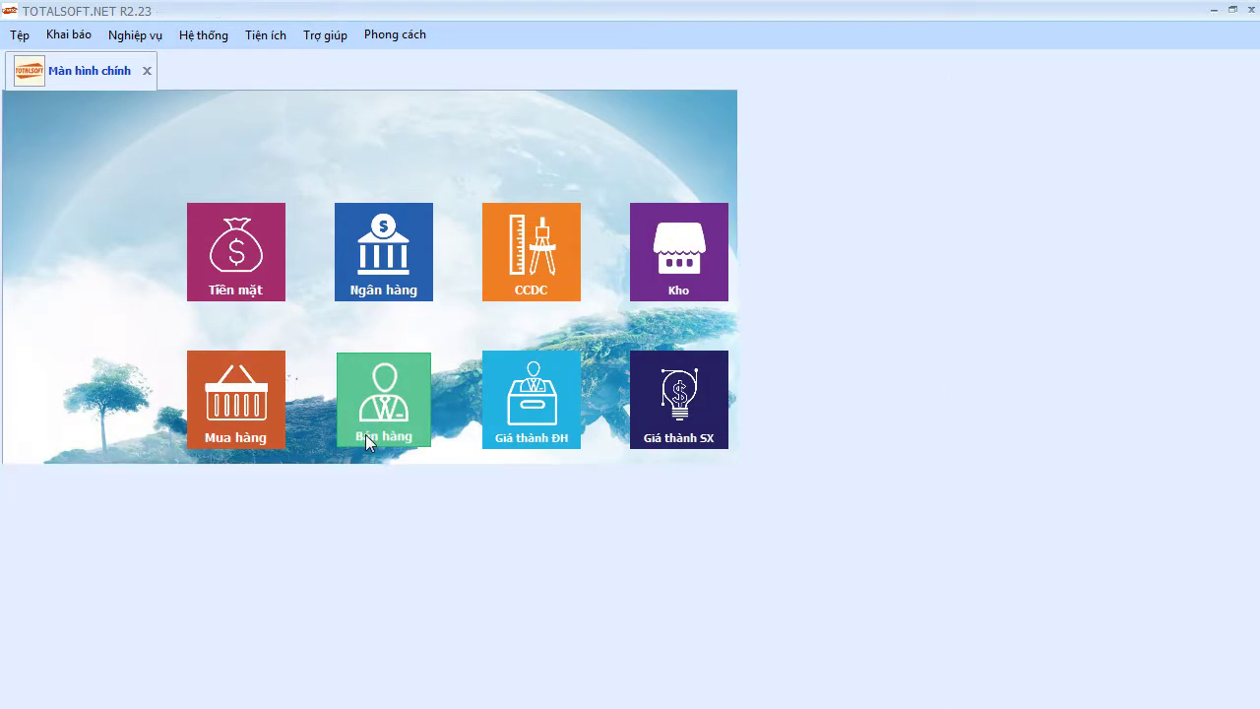
click(447, 337)
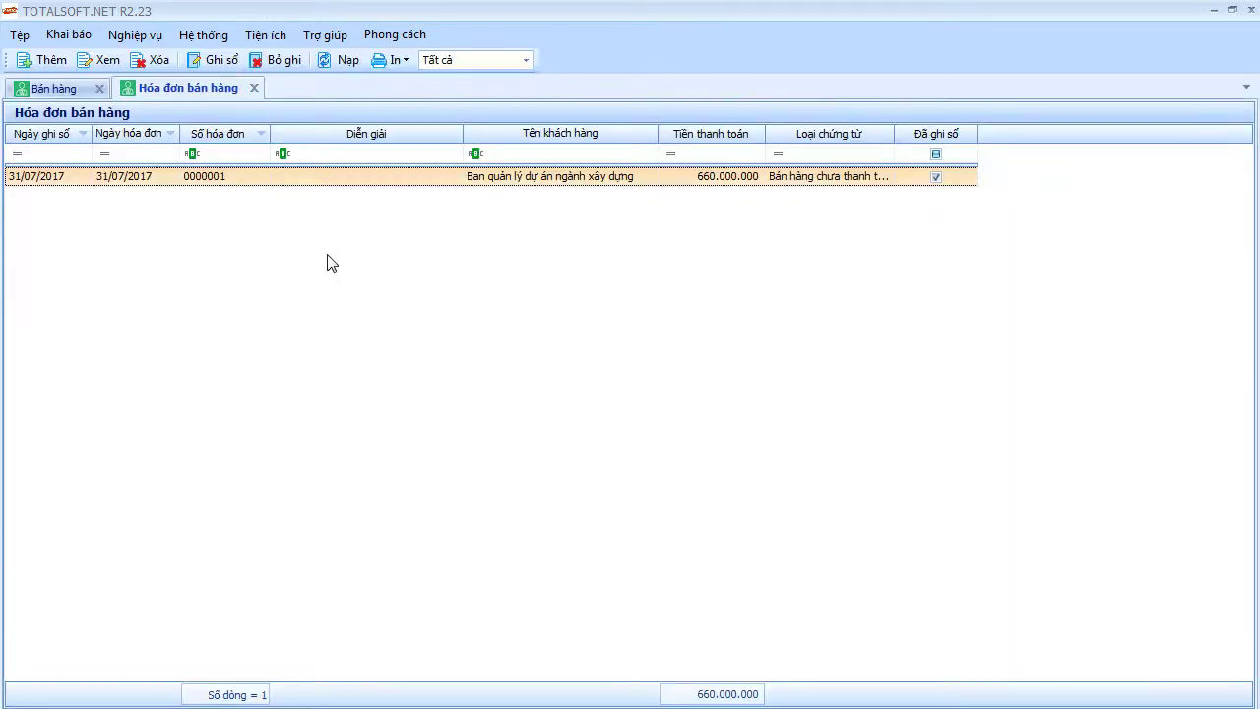
right_click(330, 263)
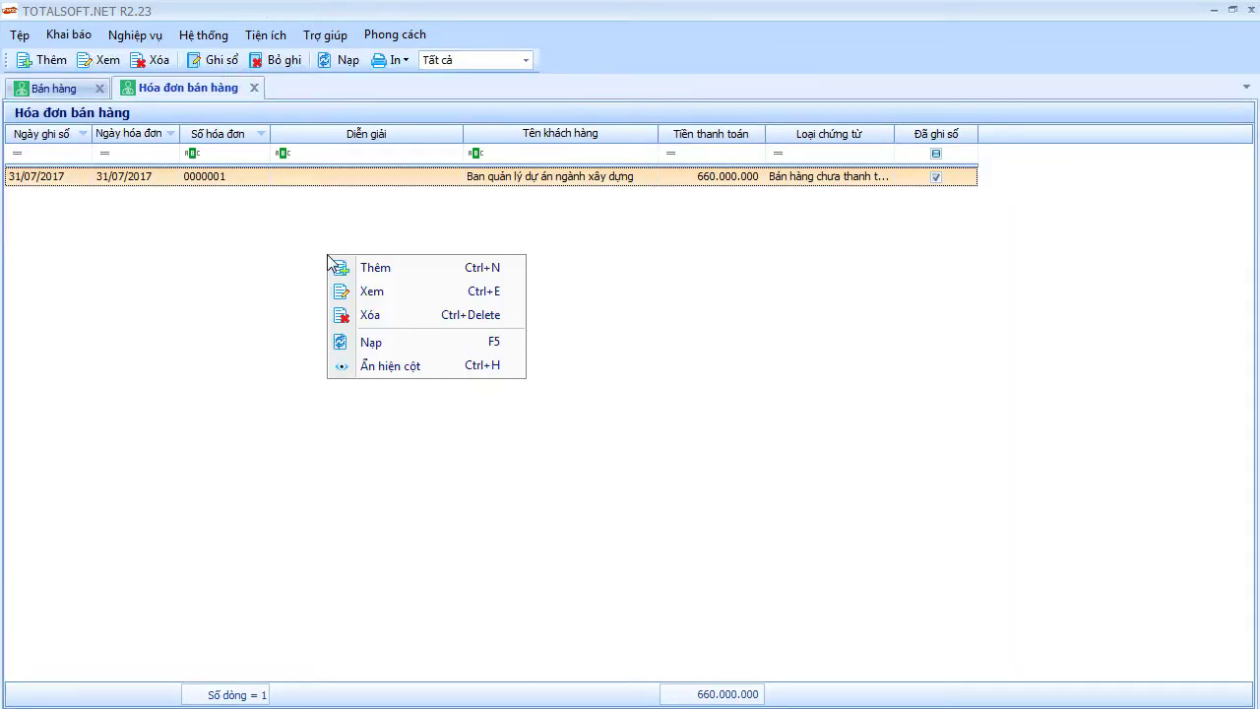
double_click(258, 178)
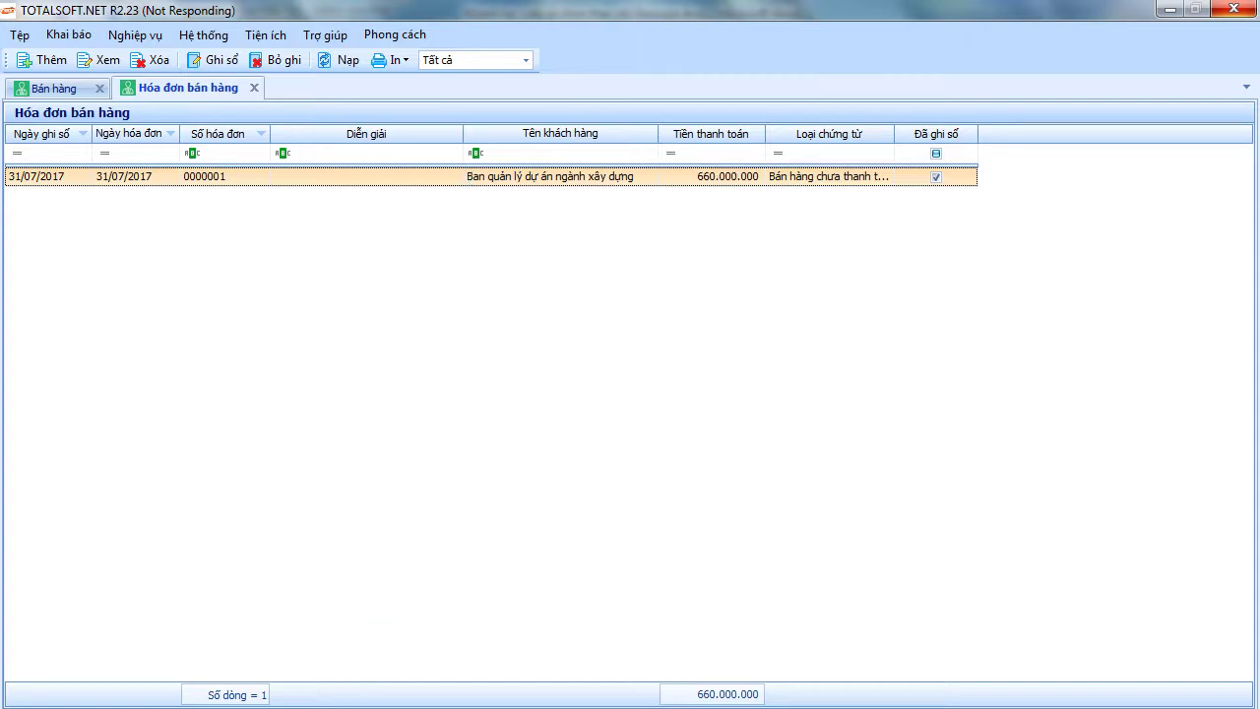
Switch to the Word document and write the line "Lập hóa đơn công trình" under the existing notes
key(alt+Tab)
text(Lập)
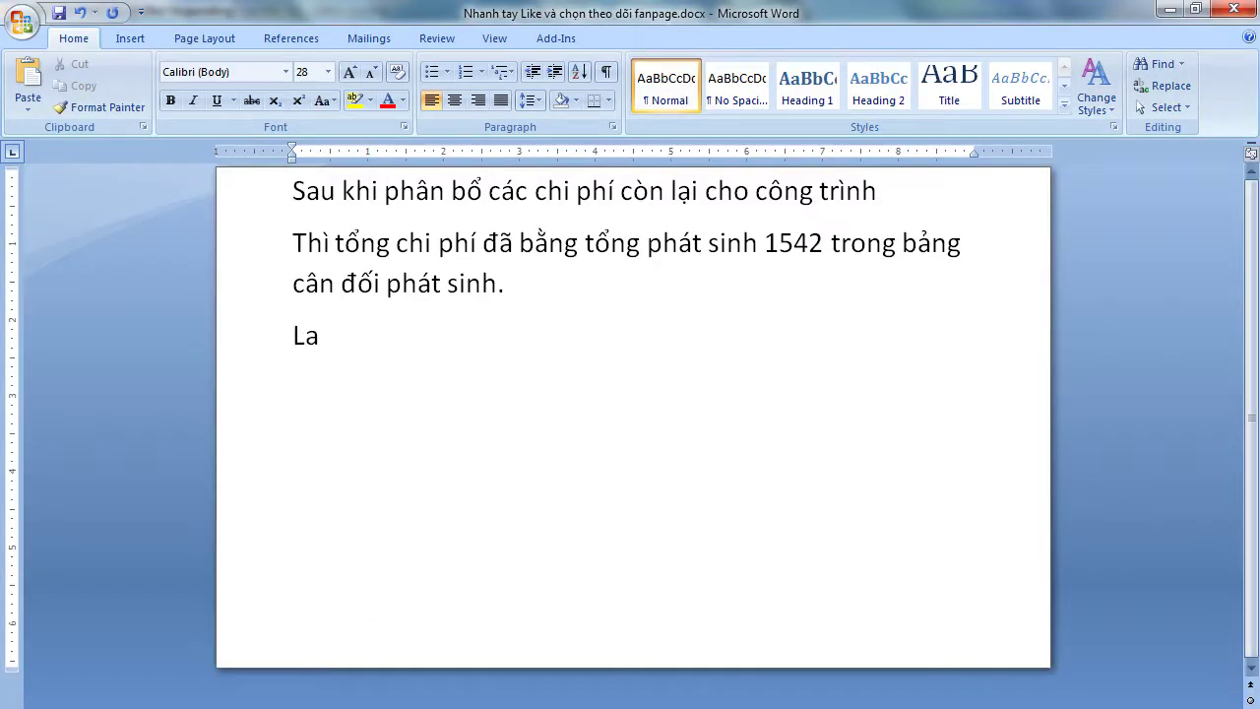
text( hóa đơn)
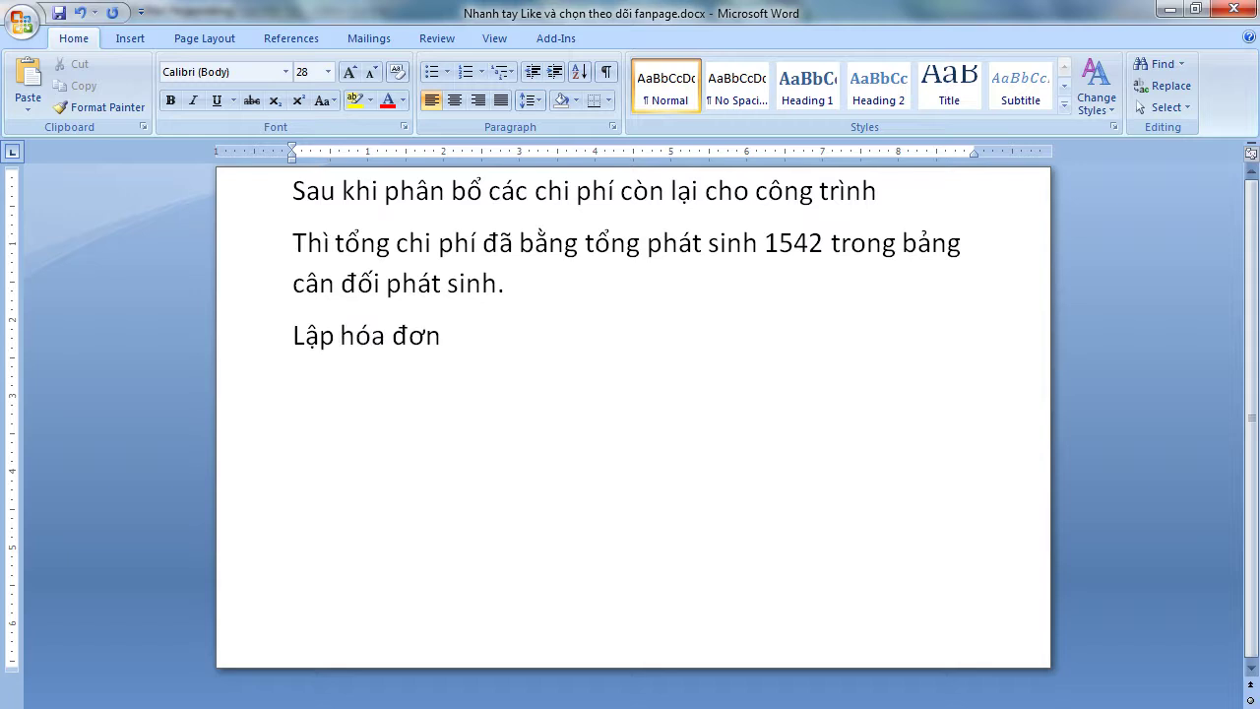
text( công tinh)
key(BackSpace)
key(BackSpace)
key(BackSpace)
text(rinh)
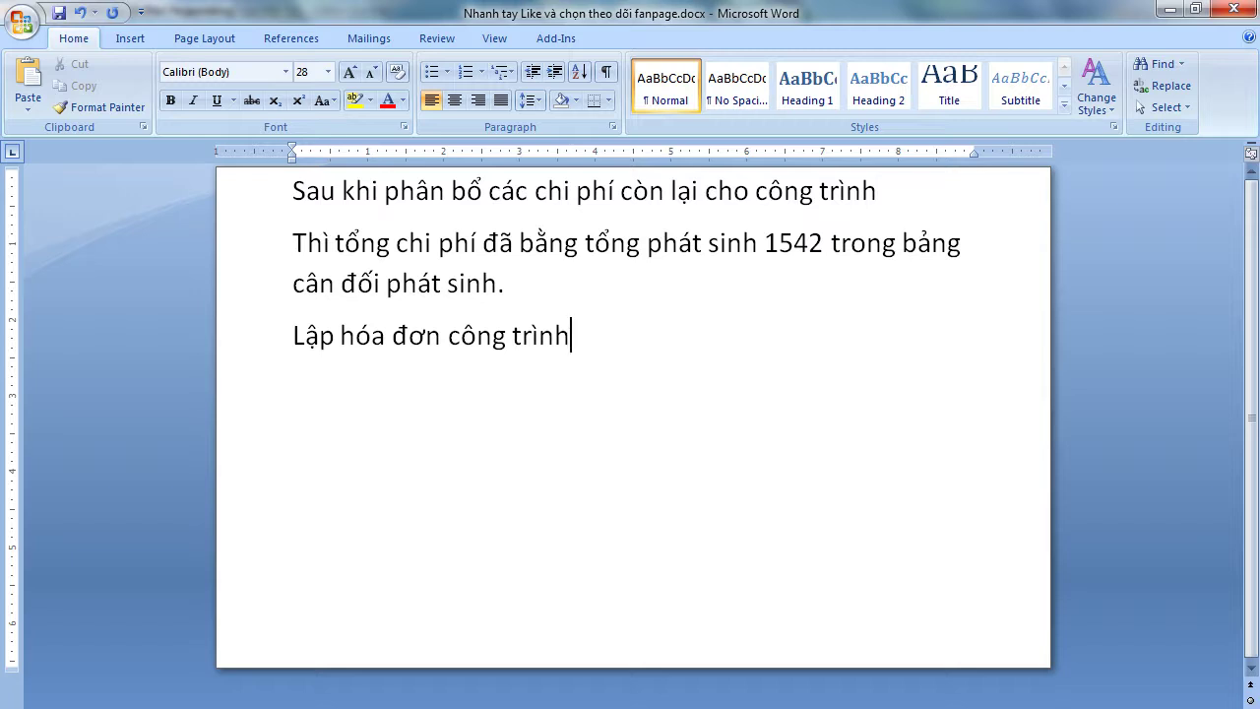
mouse_move(453, 707)
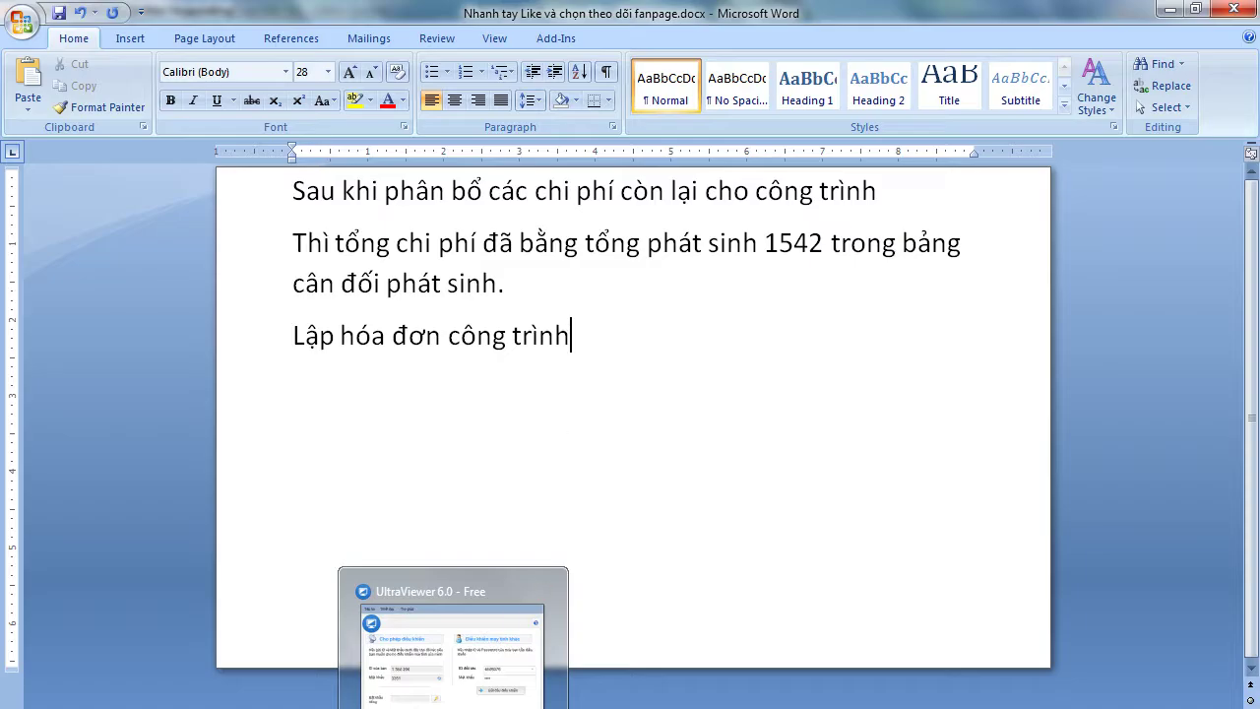
click(575, 704)
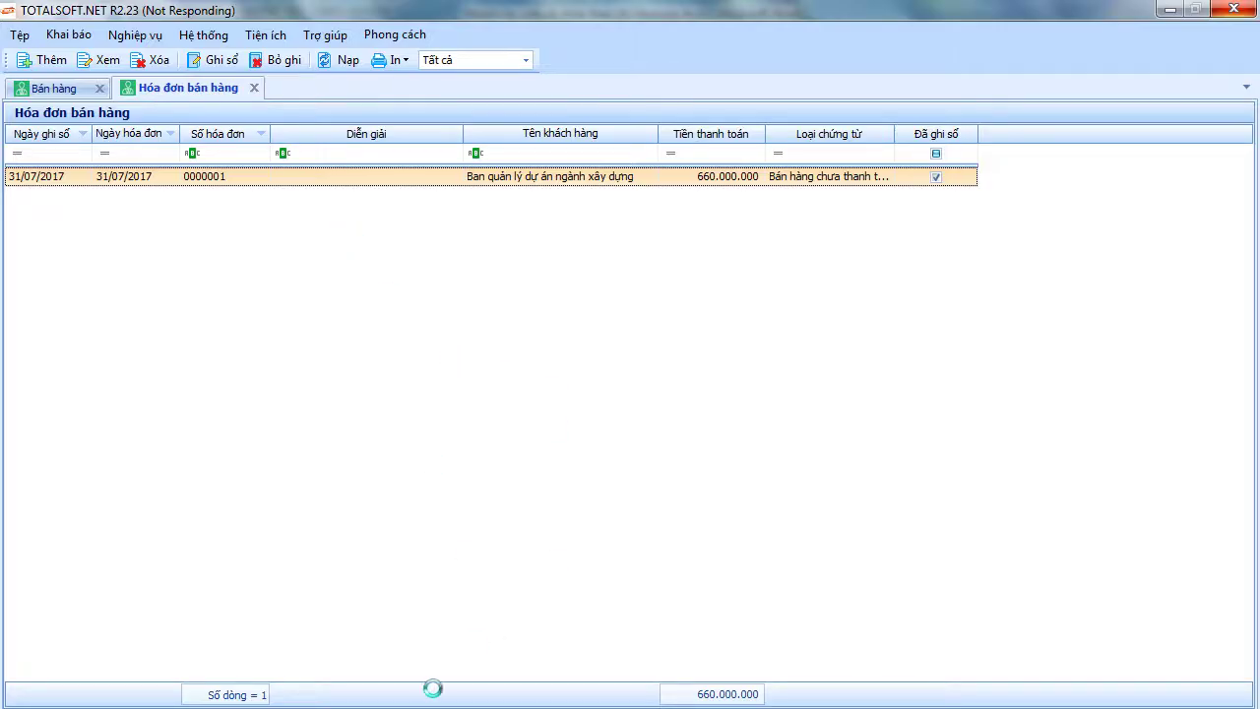
mouse_move(332, 704)
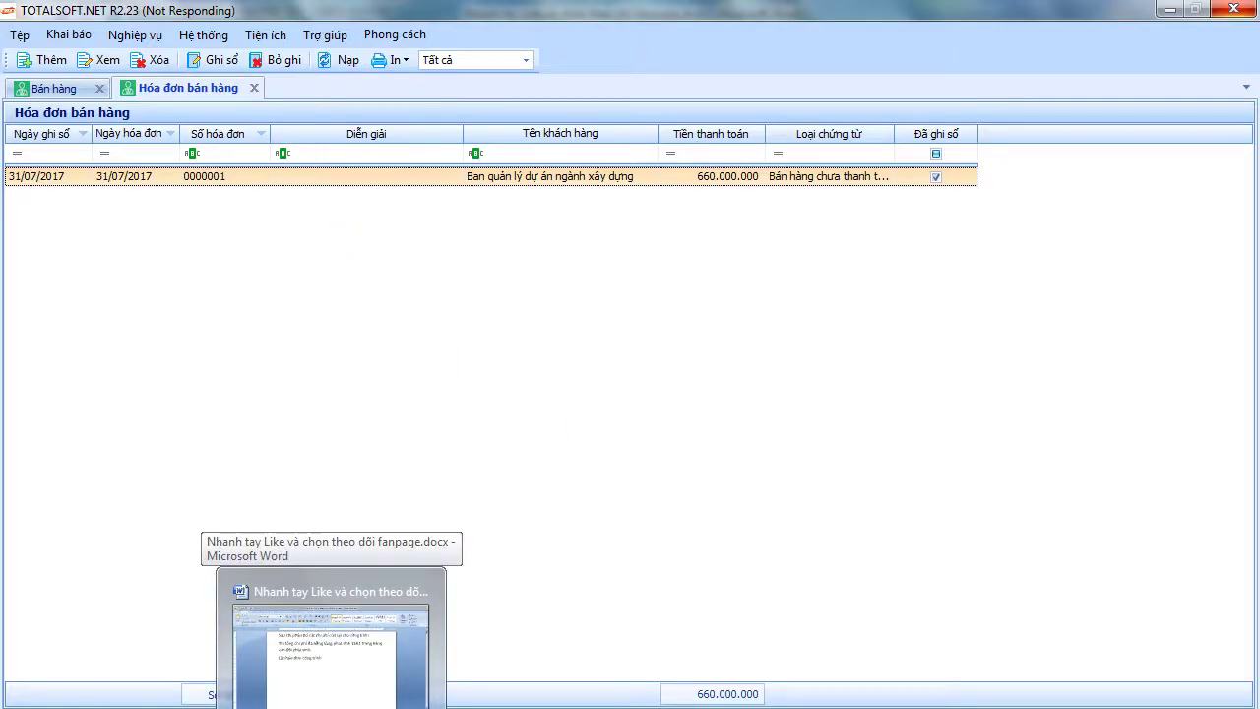
click(332, 650)
Add a new paragraph reading "Chúng ta sử dụng hóa đơn dịch vụ để xuất hóa đơn cho công trình"
key(Return)
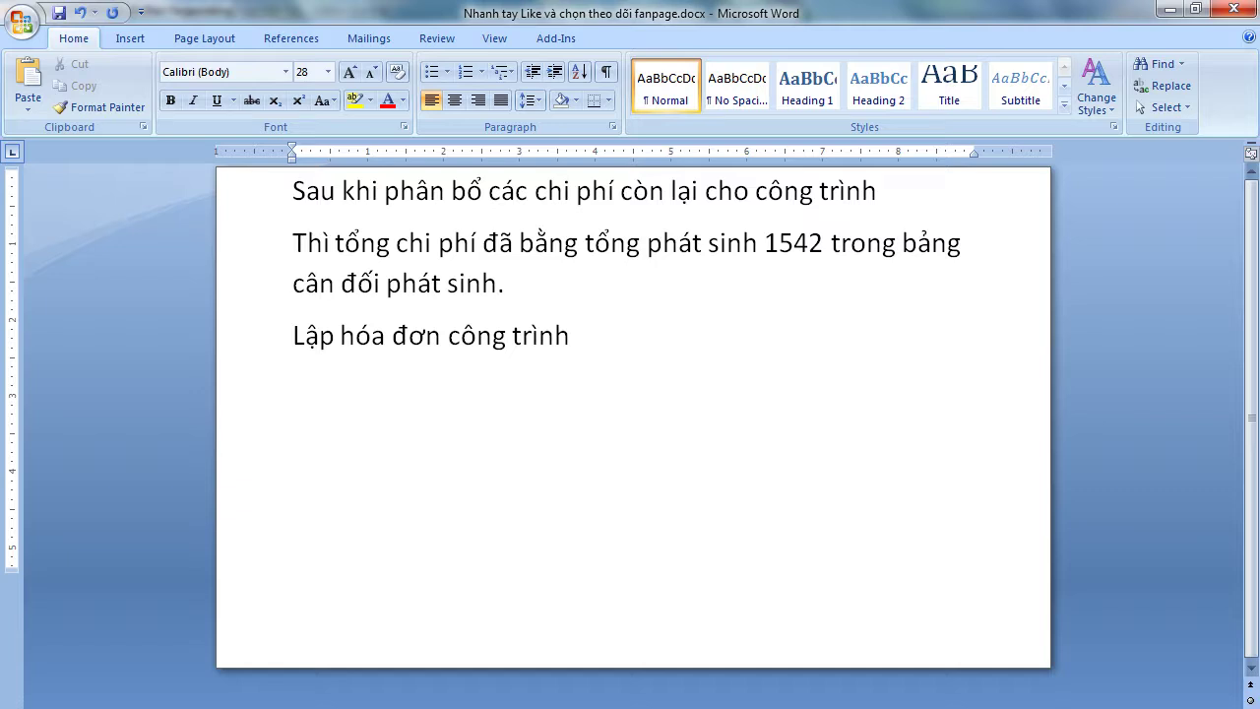
text(Chung ta sử dụng)
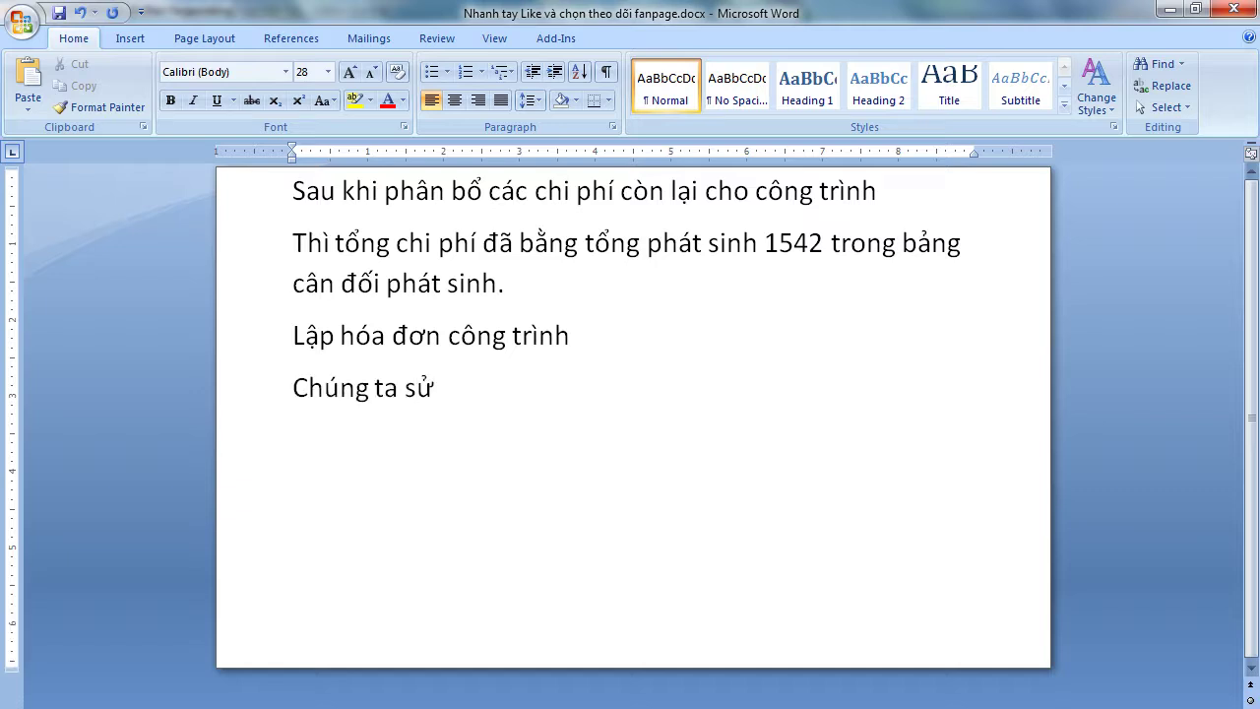
text( hóa đơn di)
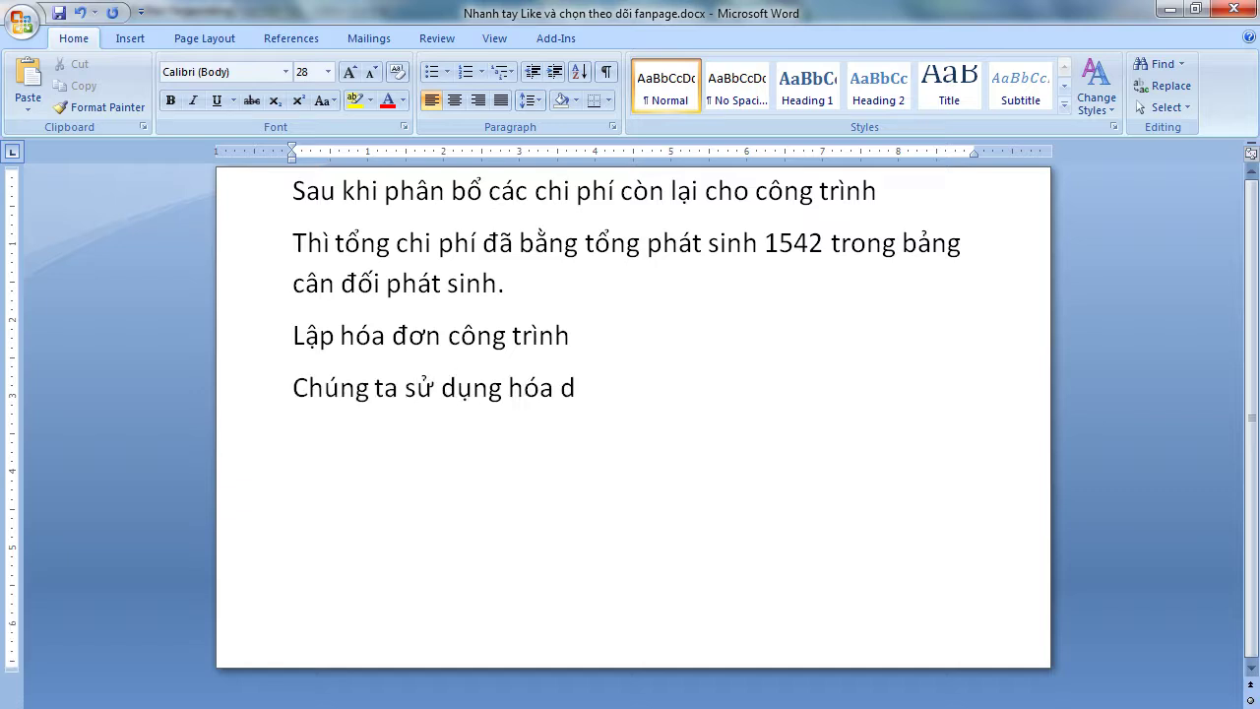
text(ch vụ)
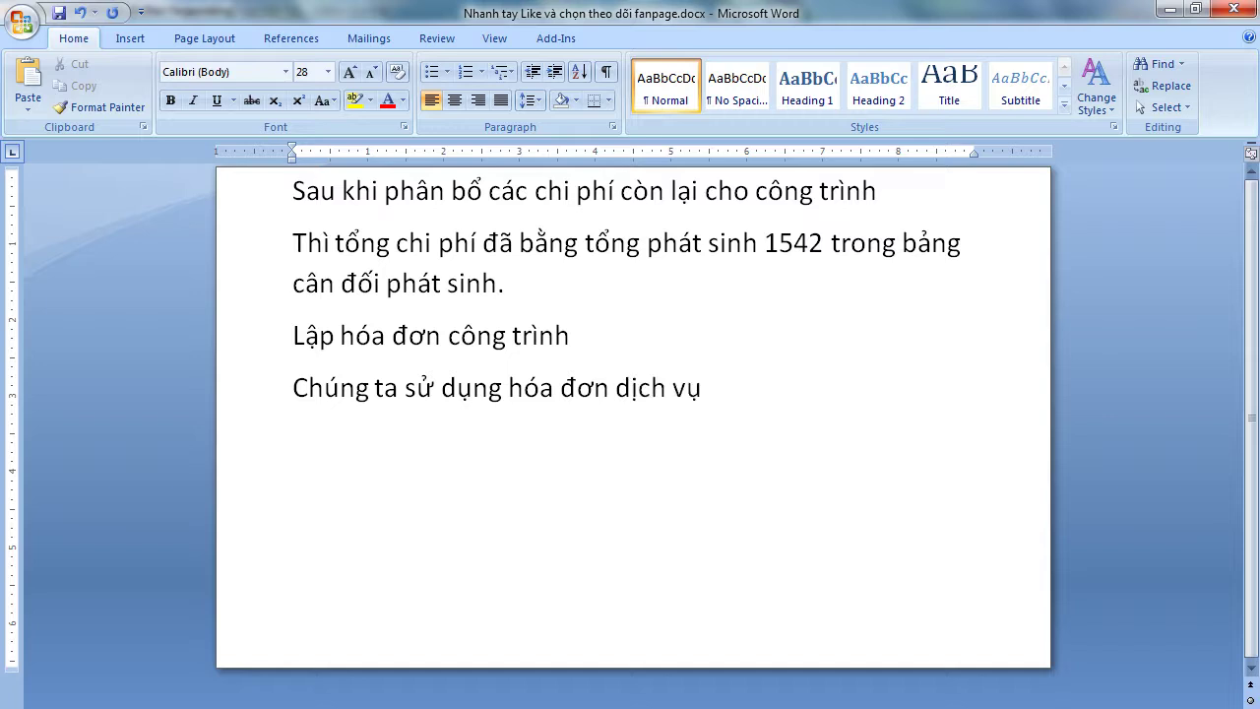
text( dde)
text( xuất hóa đ)
text(ơn cho c)
text(ông tình)
key(BackSpace)
key(BackSpace)
key(BackSpace)
text(rinh)
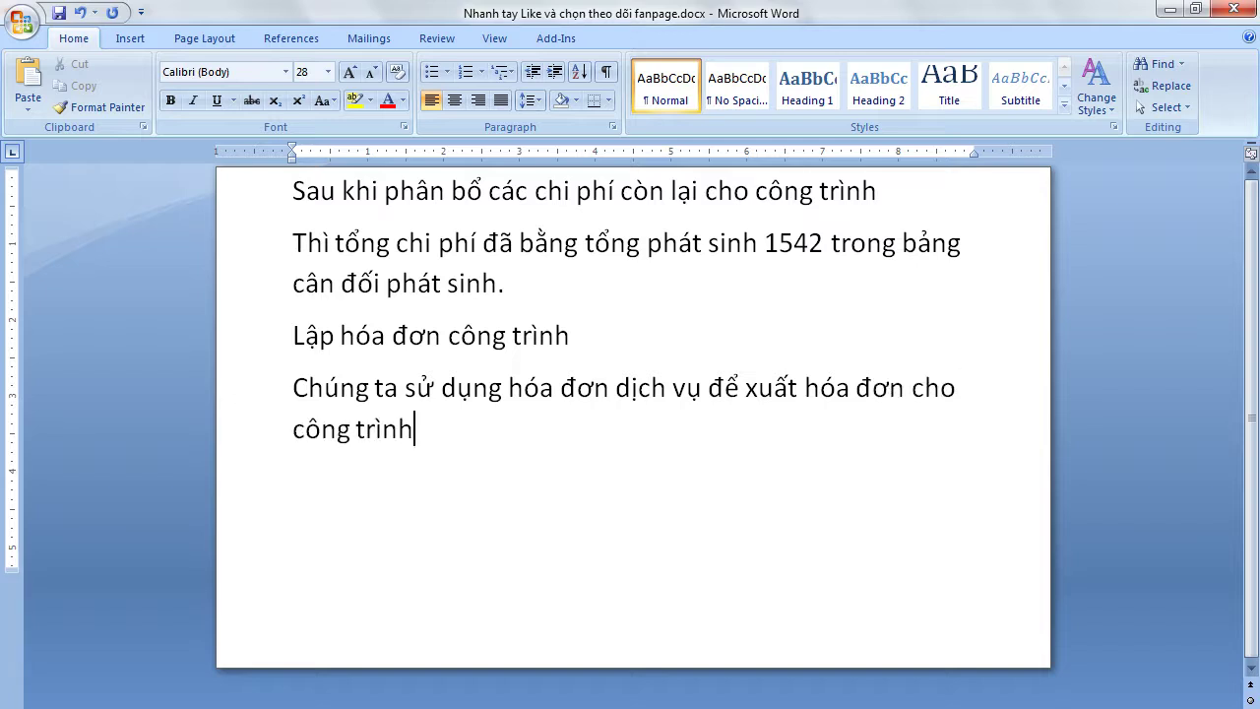
Switch to TOTALSOFT.NET, close the displayed invoice and start a new sales invoice from the list
key(alt+Tab)
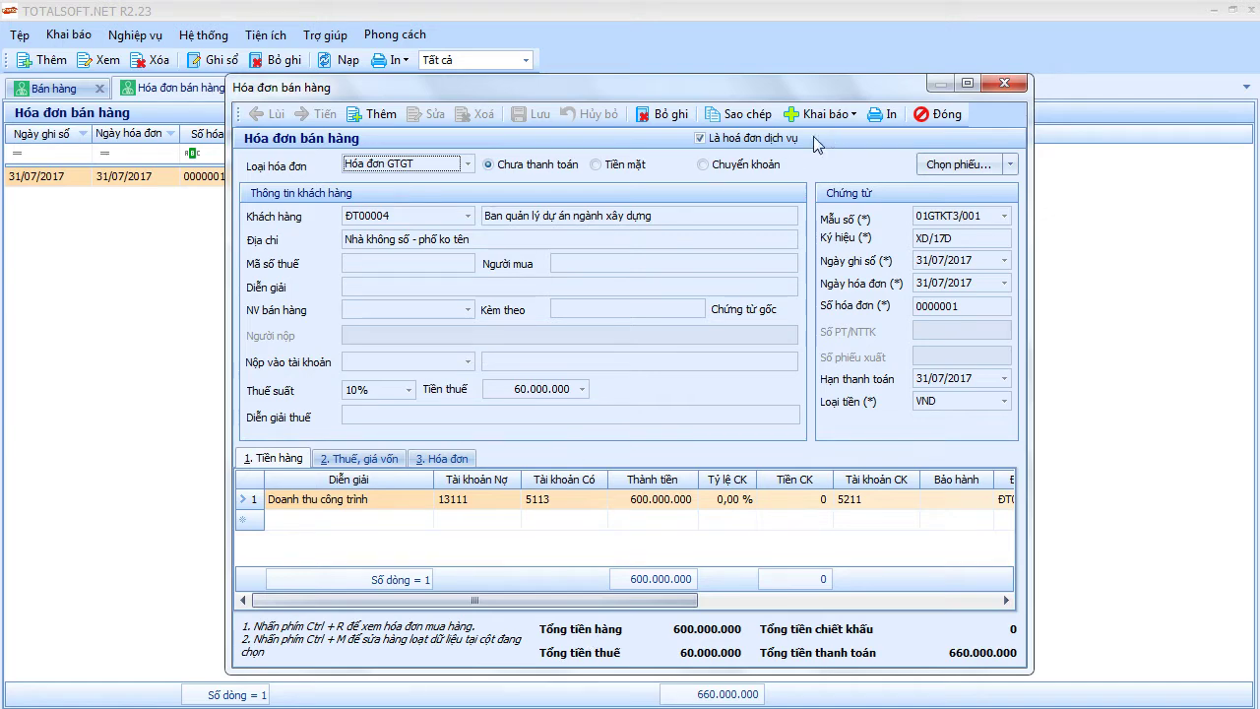
click(933, 115)
right_click(244, 239)
click(284, 253)
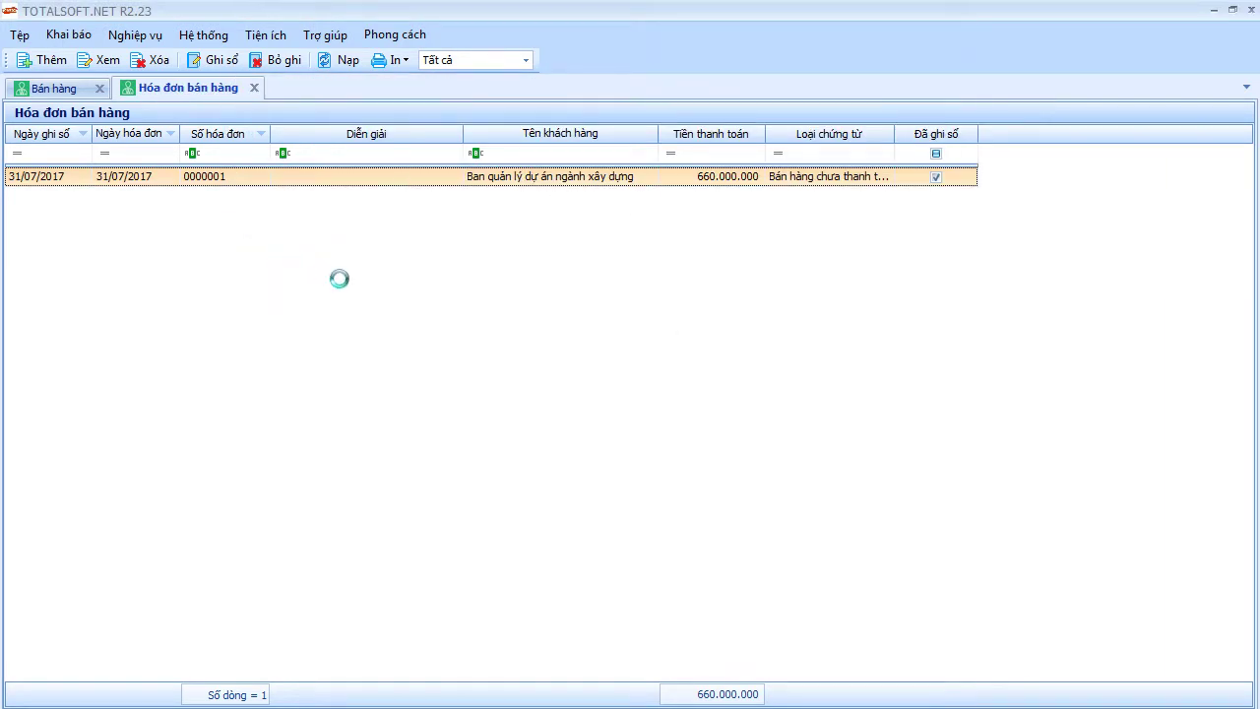
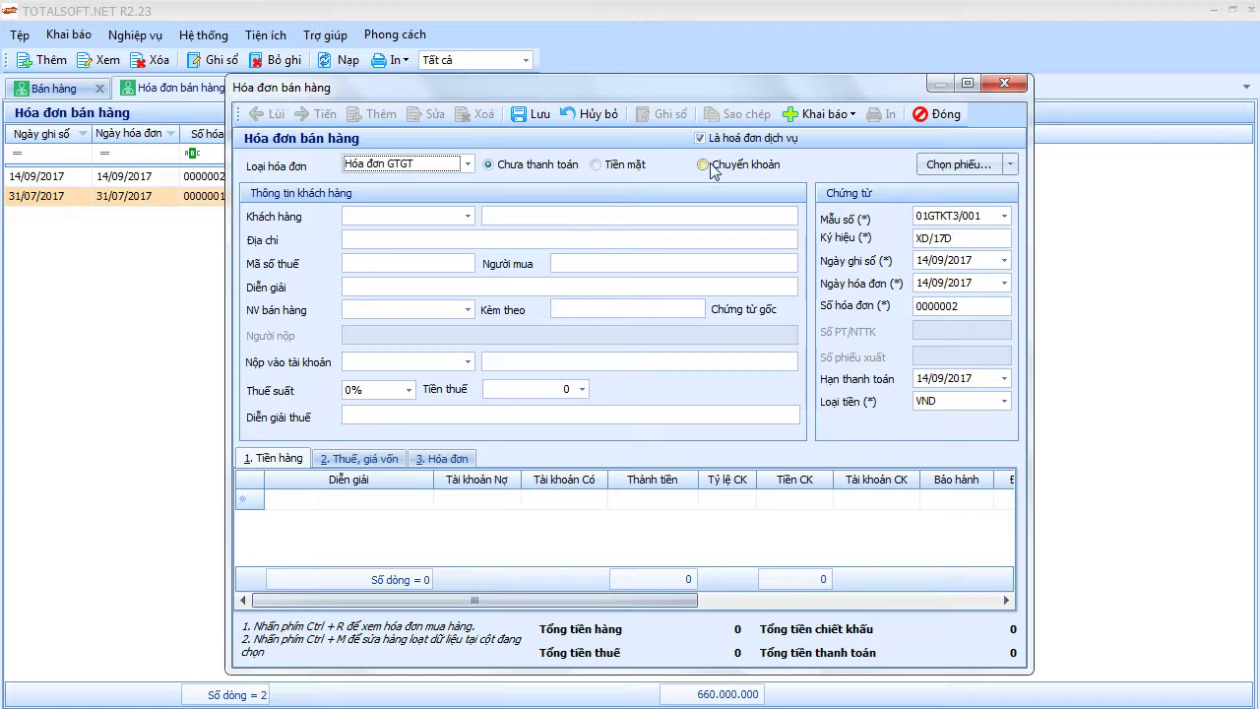
Compare the new invoice's layout with and without "Là hoá đơn dịch vụ", leaving the option enabled
click(700, 139)
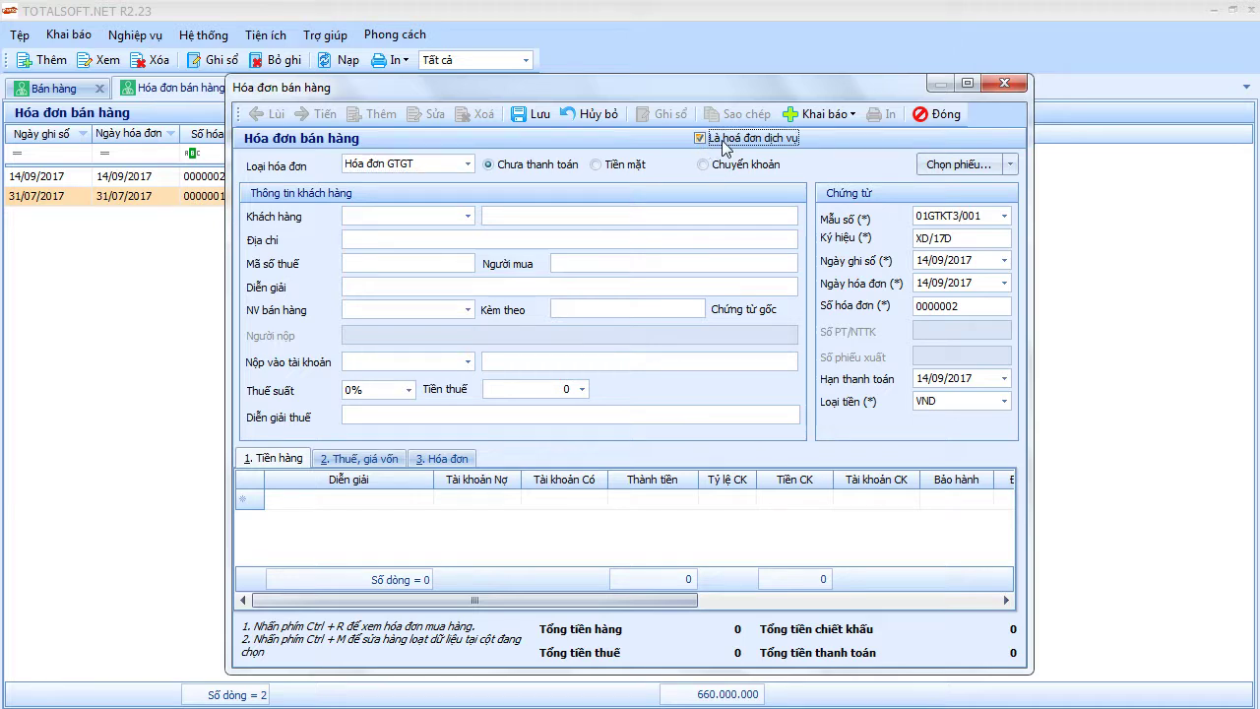
click(703, 139)
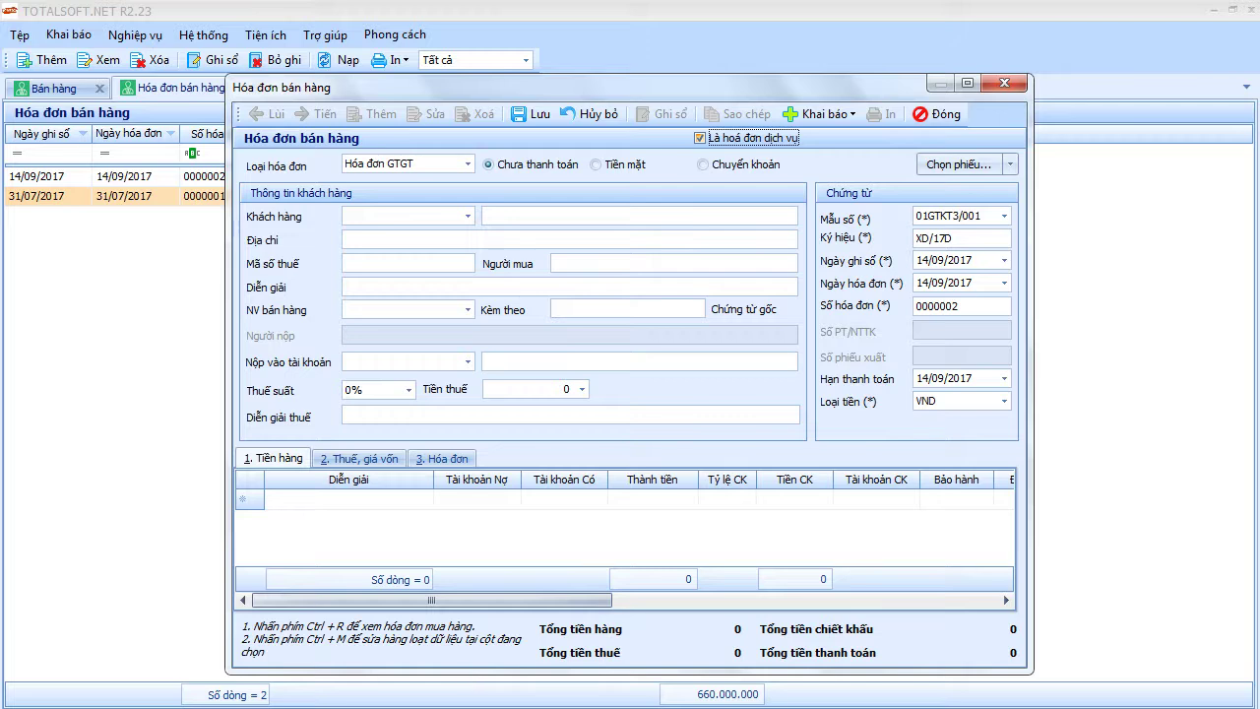
click(468, 163)
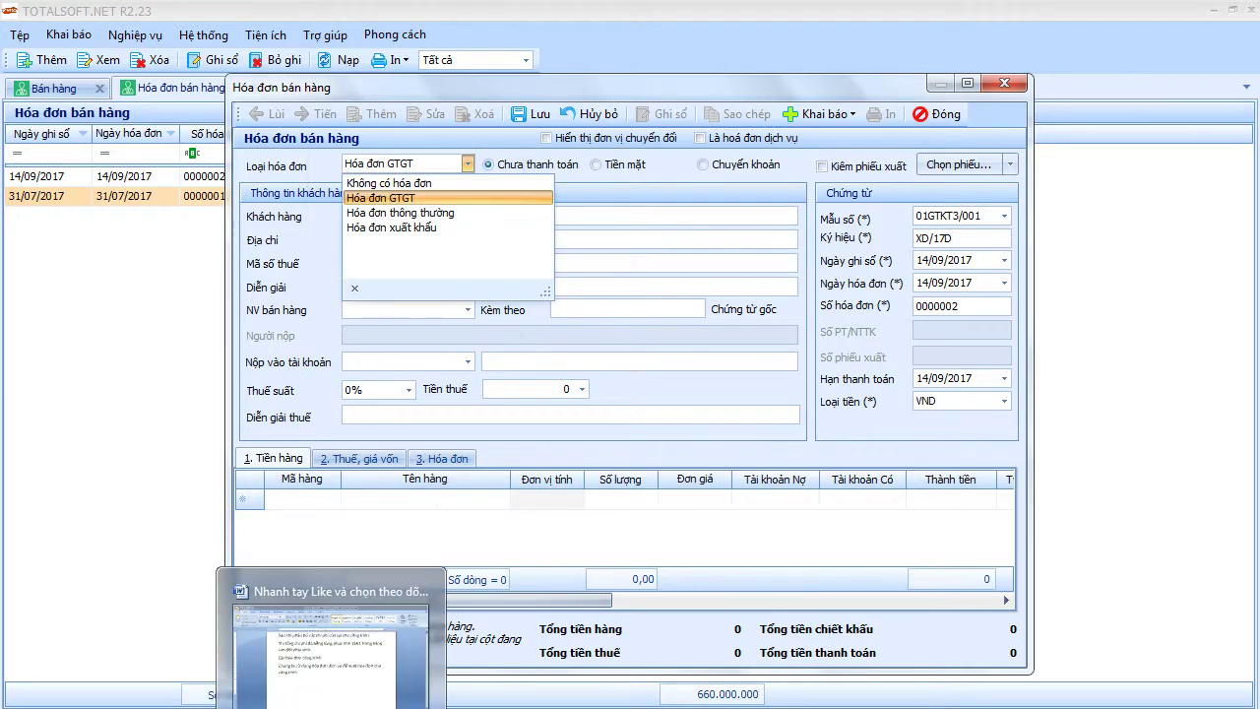
click(706, 140)
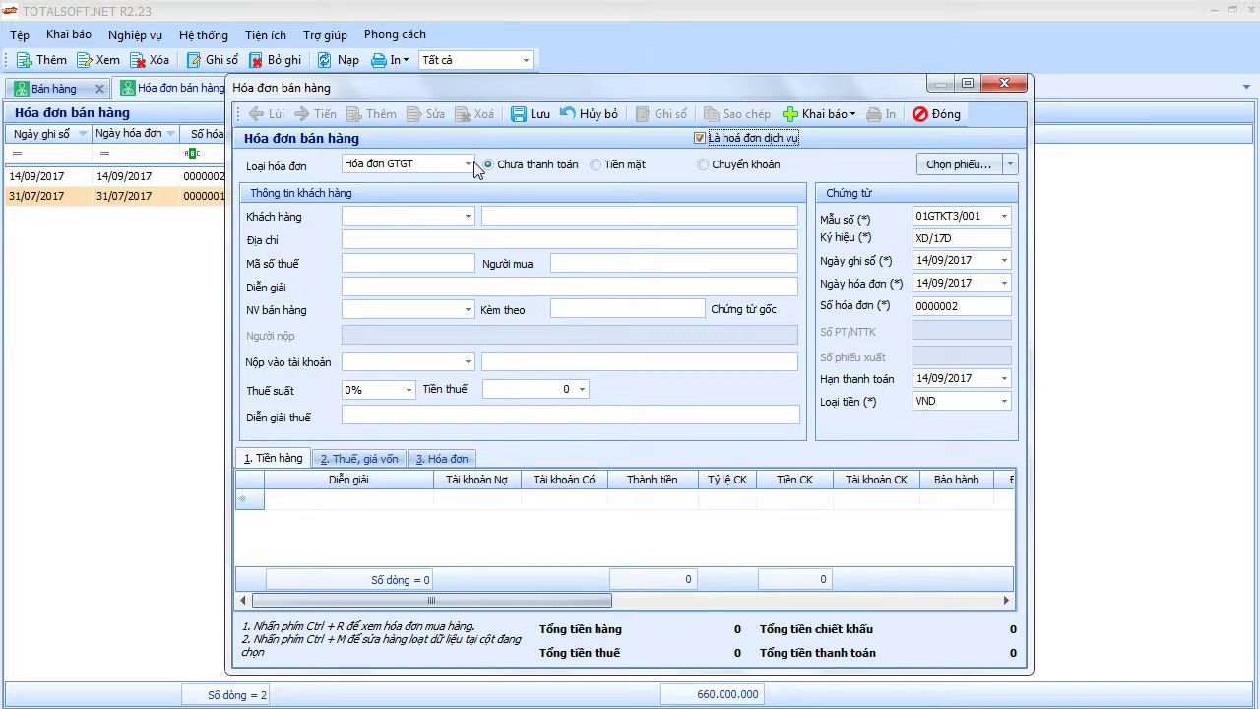
click(700, 138)
click(700, 138)
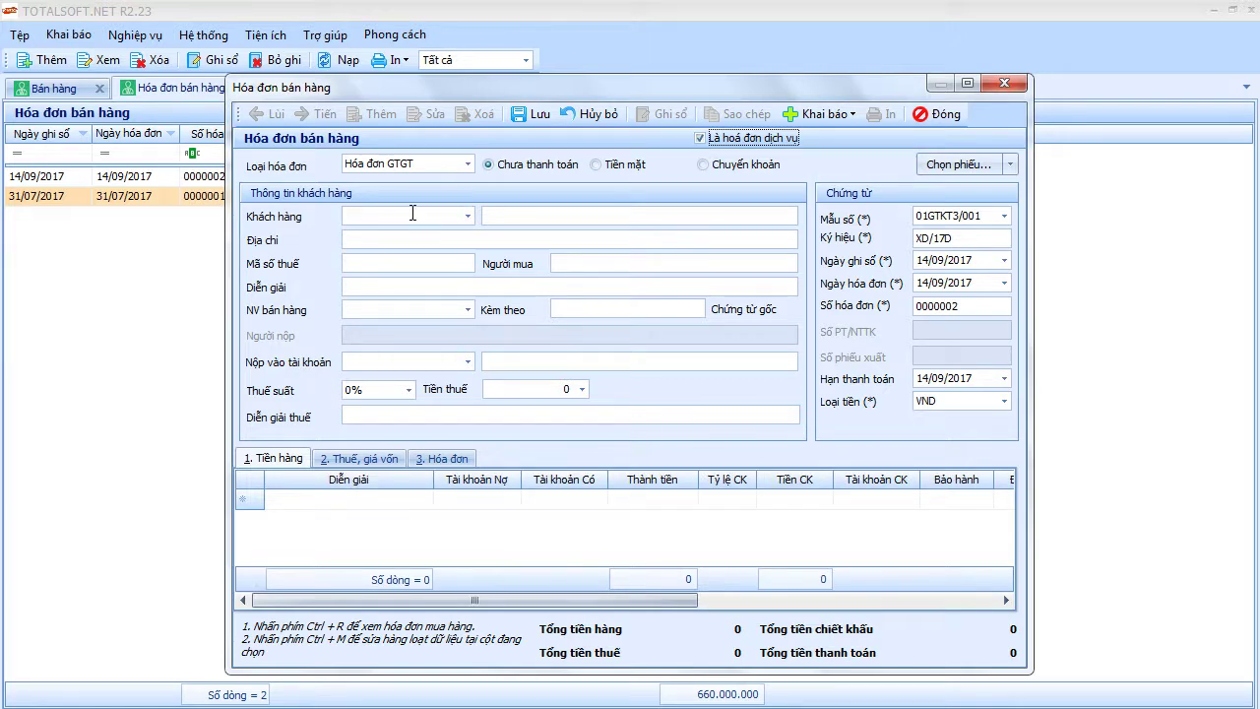
Close the new invoice without saving it and reopen the sales invoice dated 31/07/2017
click(468, 216)
click(926, 114)
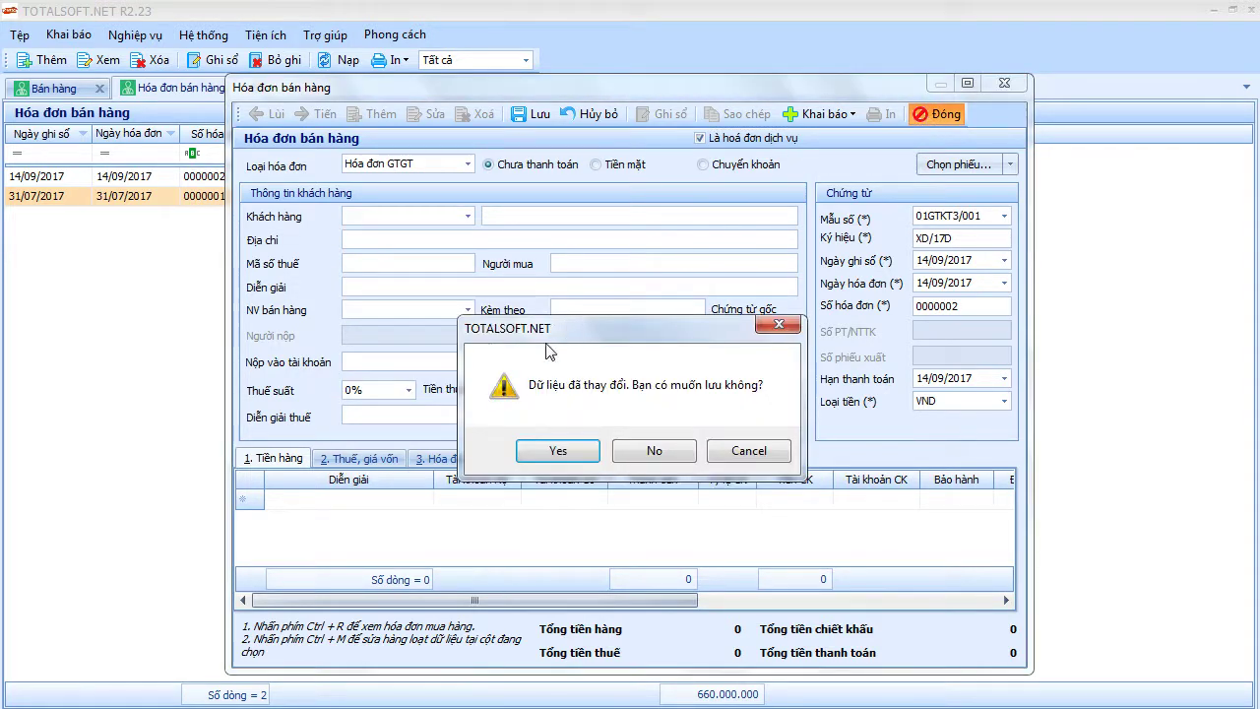
click(653, 450)
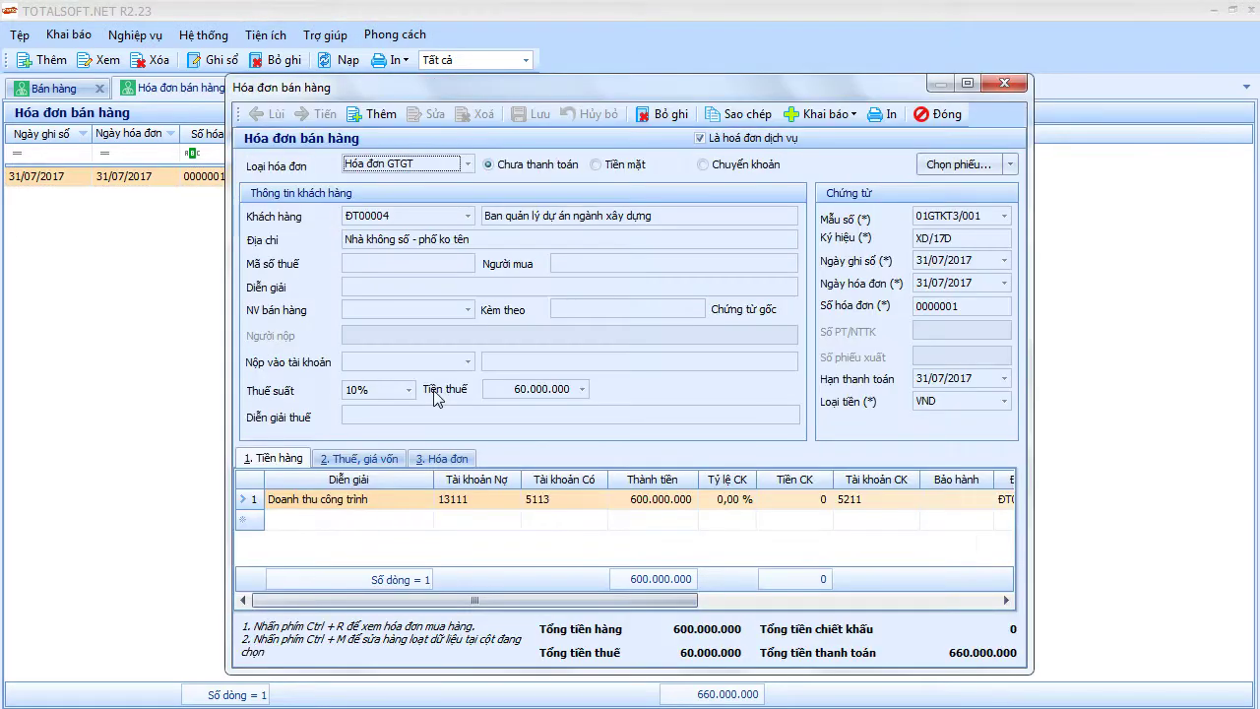
Check the cost object (Đối tượng THCP) assigned to the Doanh thu công trình line
drag(512, 600, 750, 598)
click(801, 504)
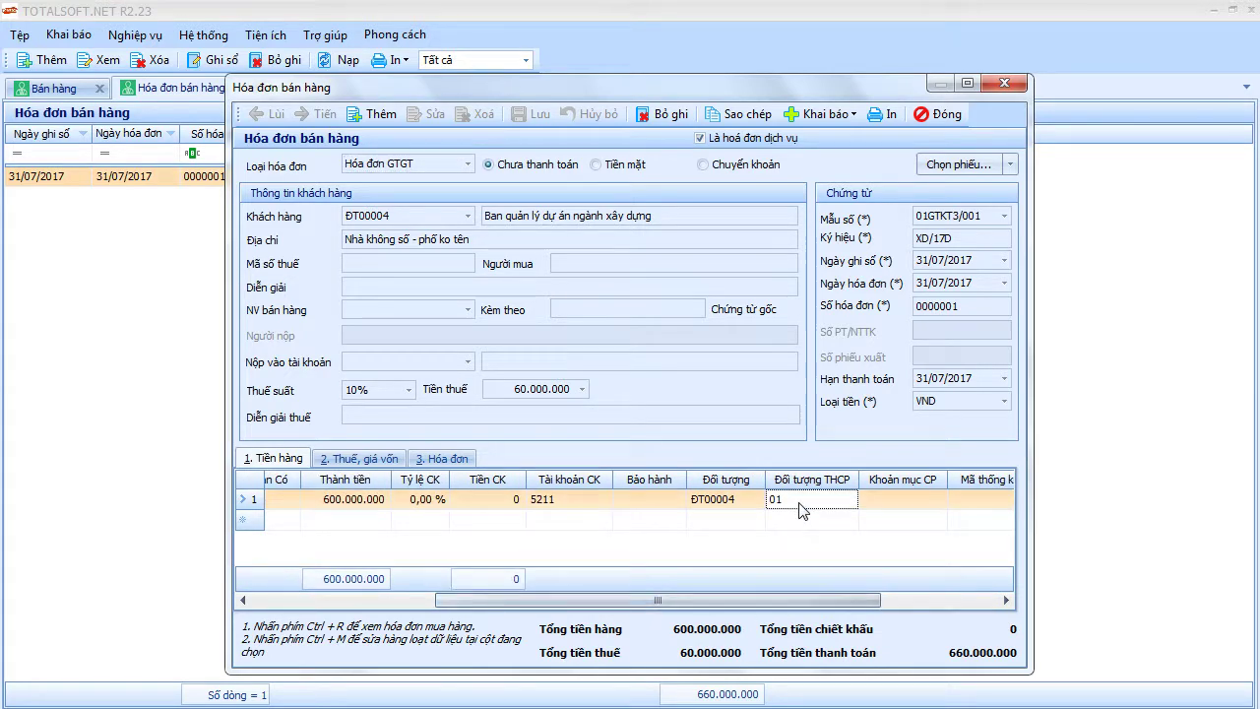
drag(694, 599, 473, 600)
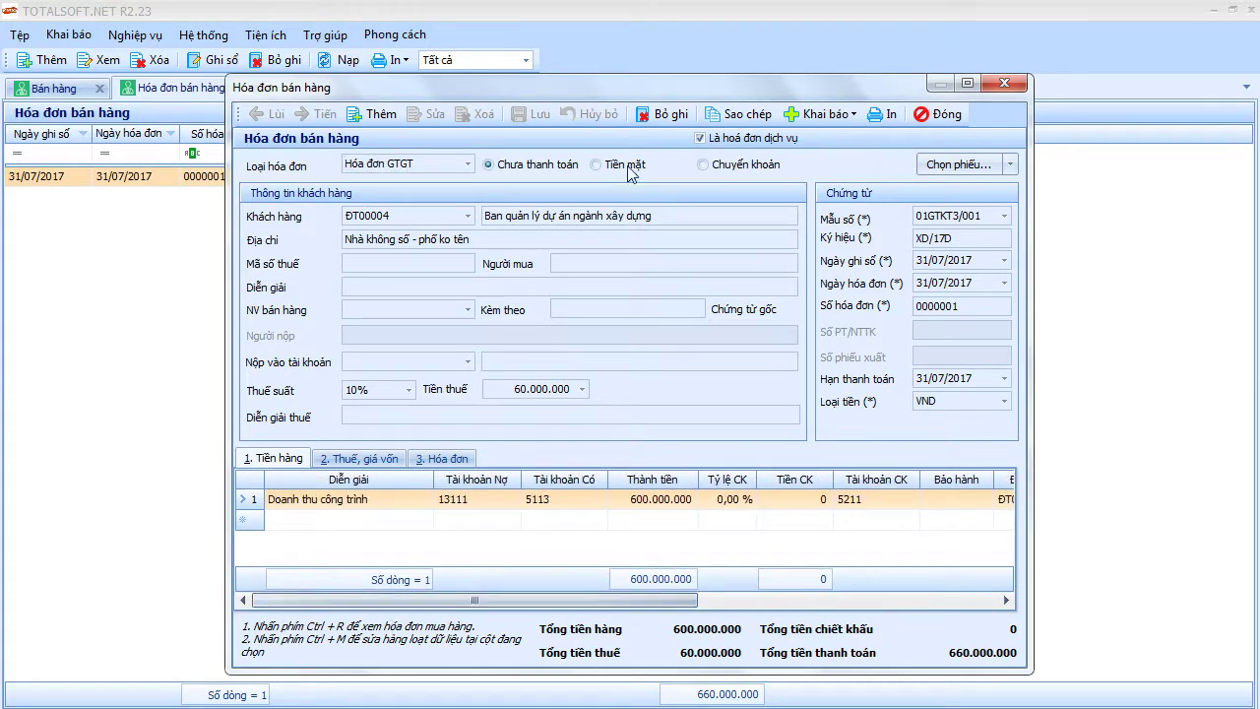
Unpost the 31/07/2017 sales invoice and put it into edit mode
click(664, 113)
click(428, 113)
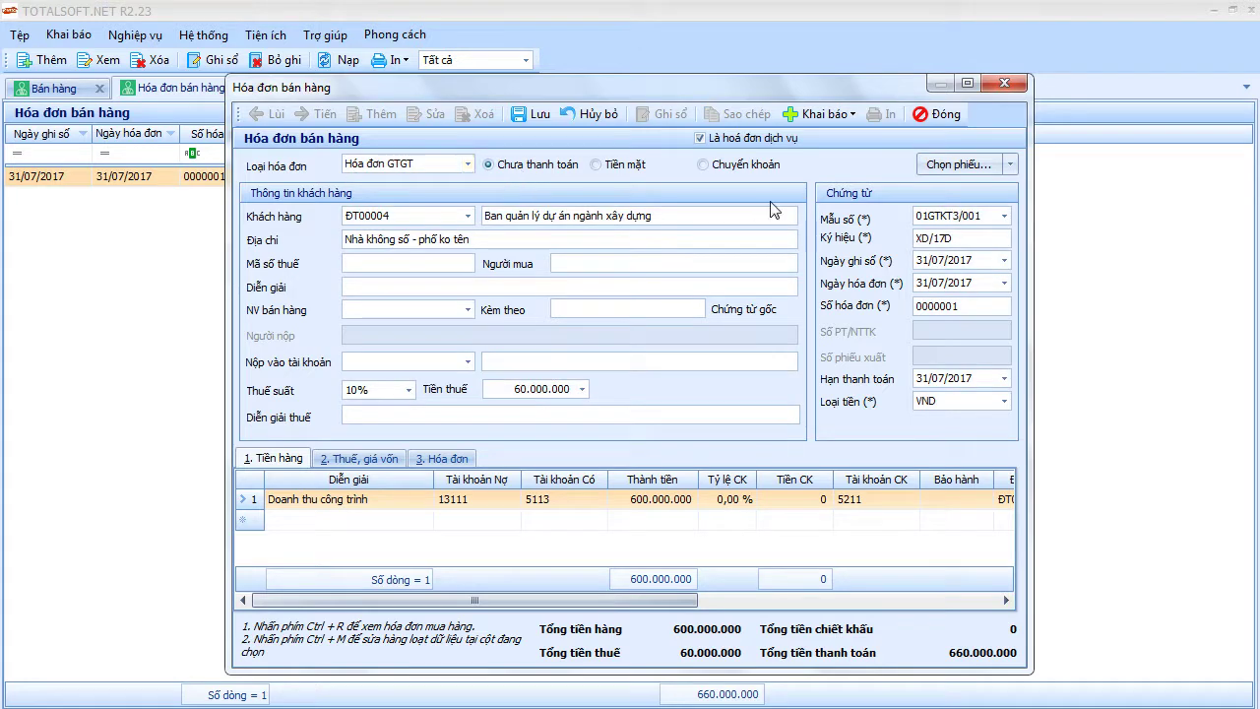
Set the sales invoice's posting date (Ngày ghi sổ) to 31/01/2017, carrying the invoice and payment due dates along with it
click(977, 260)
text(31012017)
key(Tab)
key(Tab)
key(Tab)
key(Tab)
key(Tab)
key(Tab)
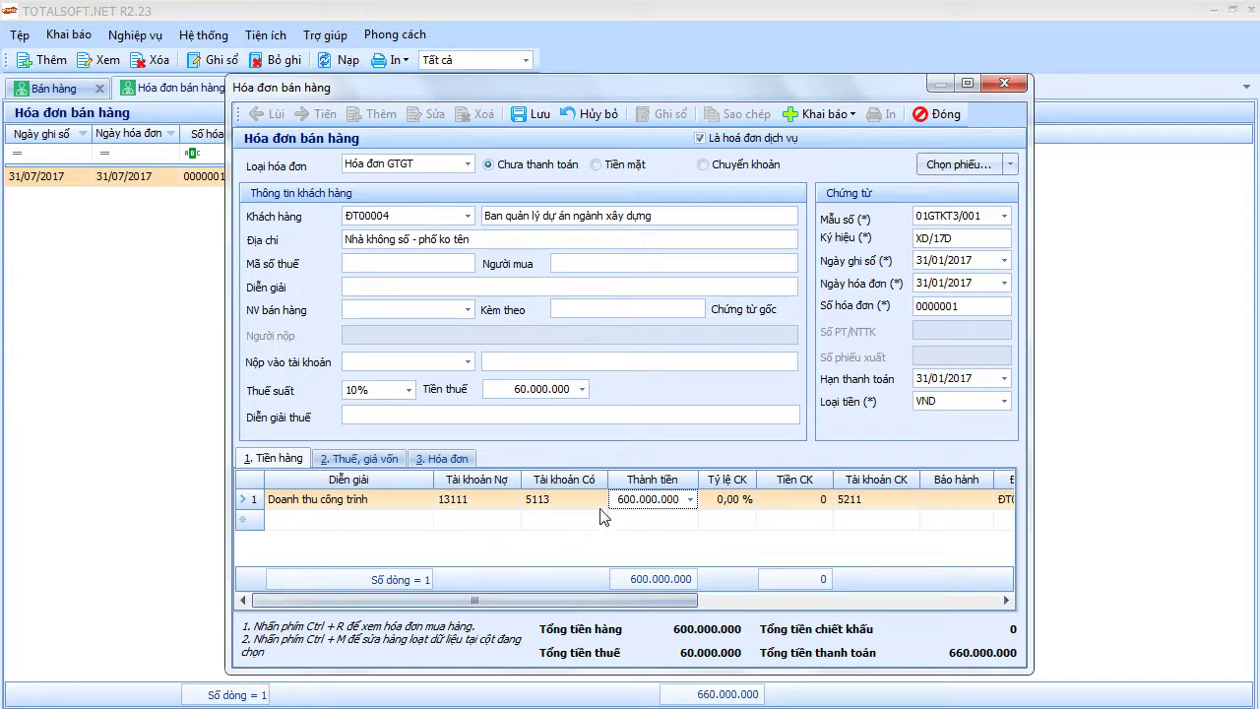
Keep credit account 5113 on the Doanh thu công trình line and set its amount (Thành tiền) to 100.000.000
click(591, 500)
click(599, 499)
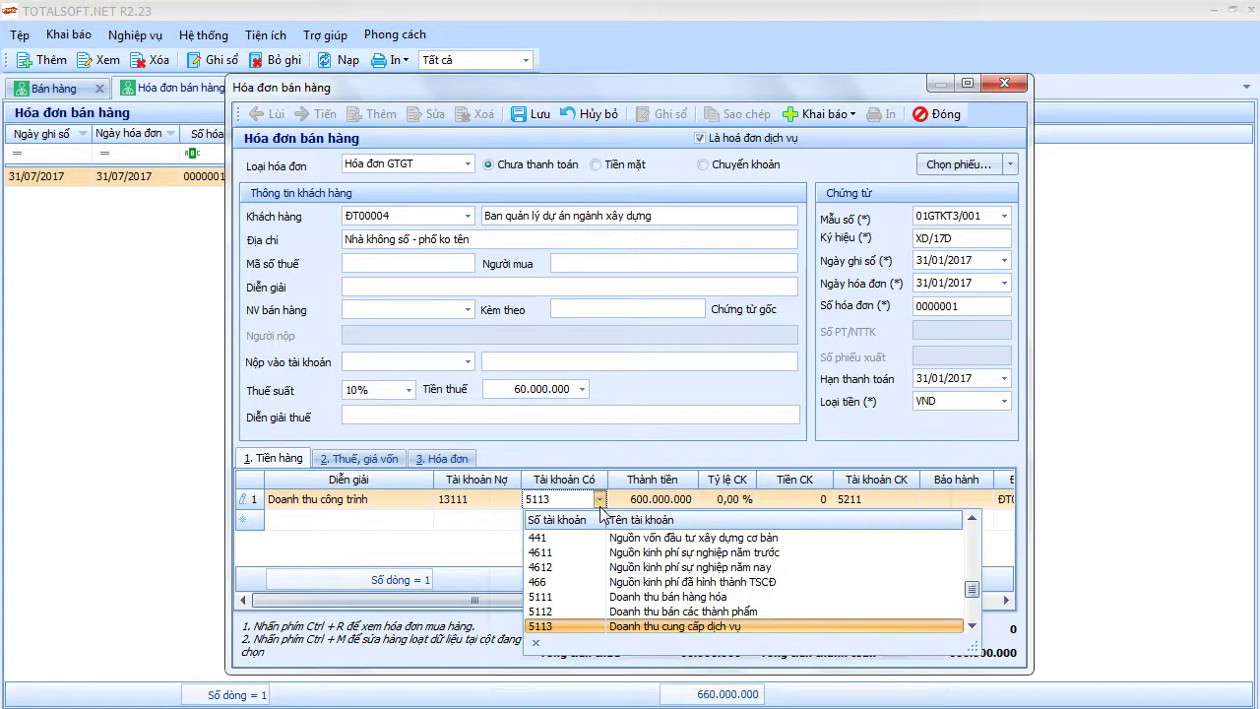
click(627, 627)
click(678, 502)
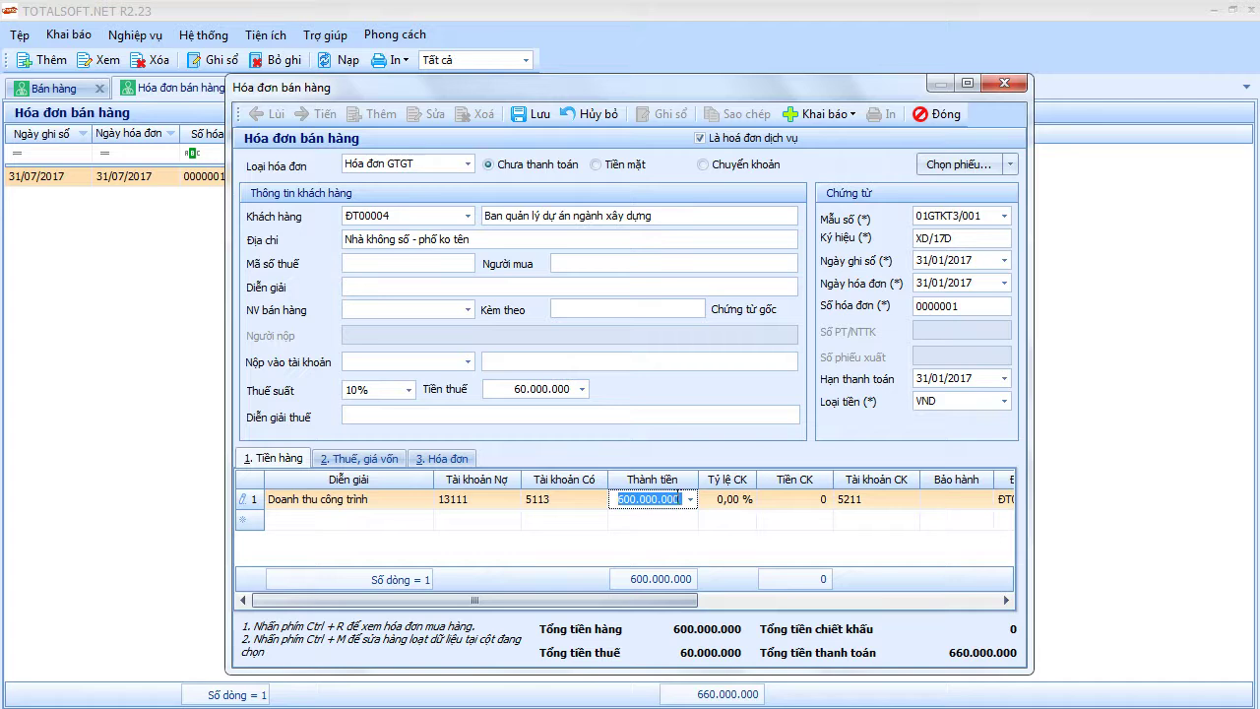
text(100000)
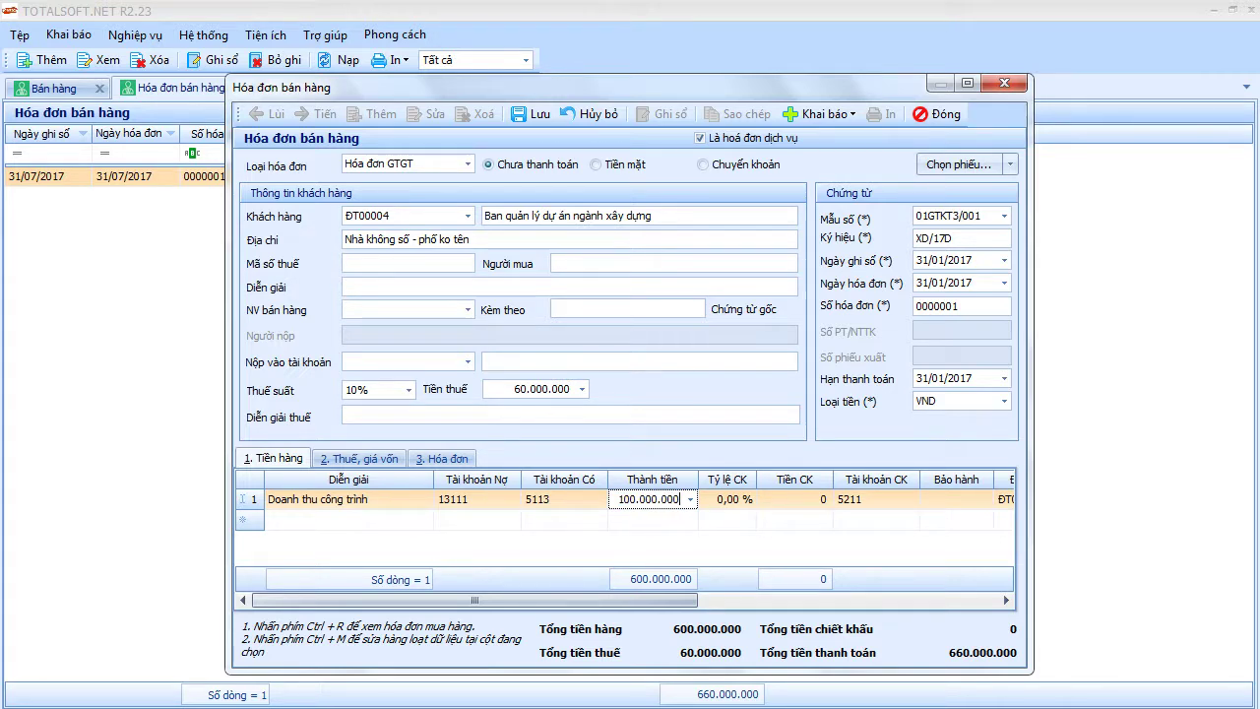
key(Tab)
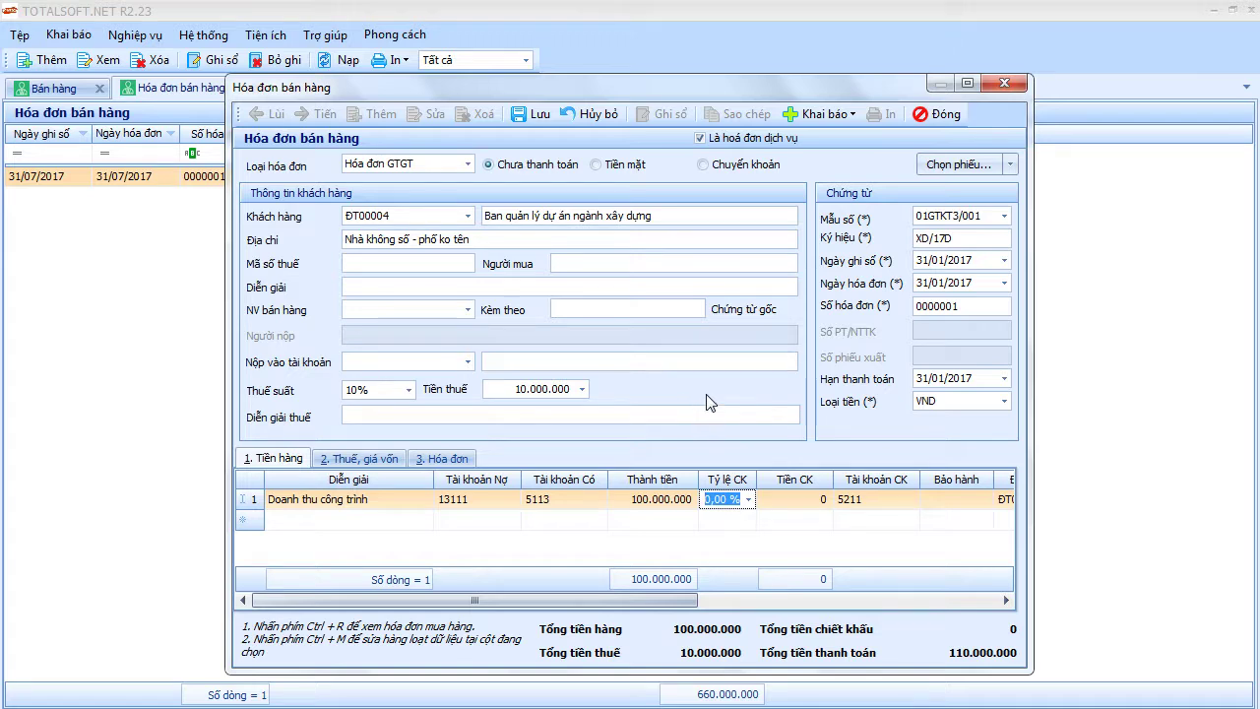
Save the edited invoice and close it together with the sales invoice list
click(540, 115)
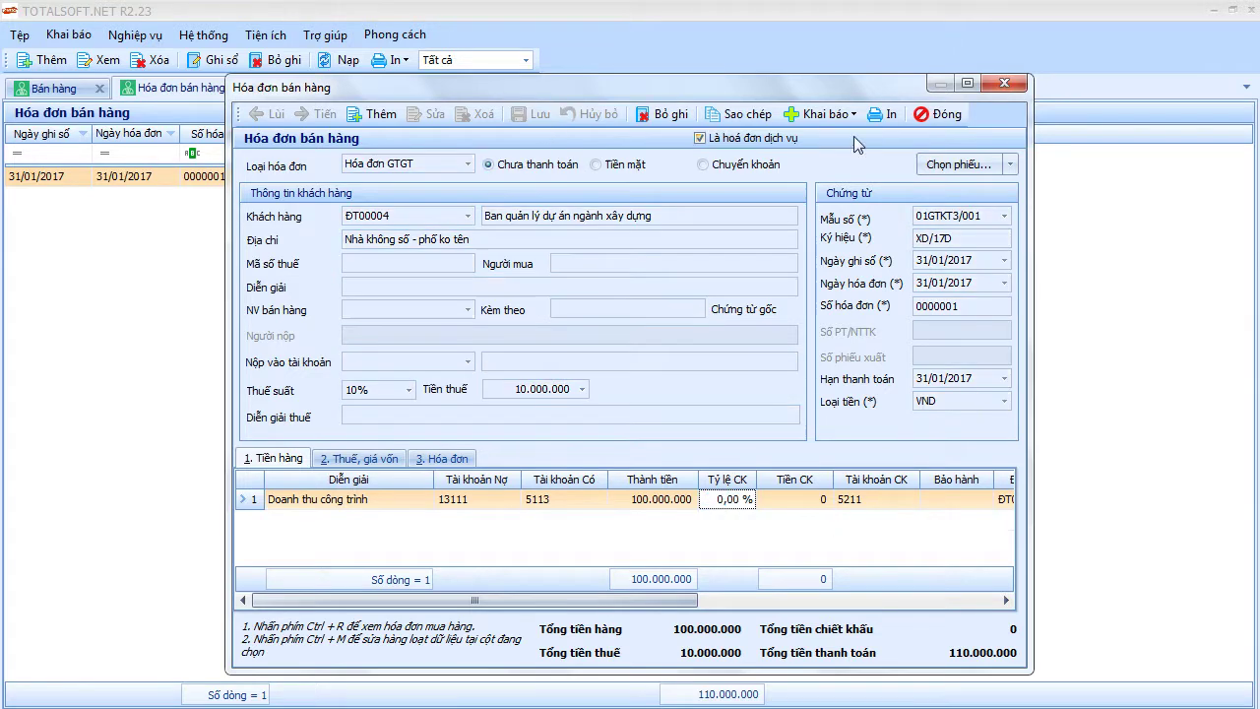
click(940, 114)
click(254, 88)
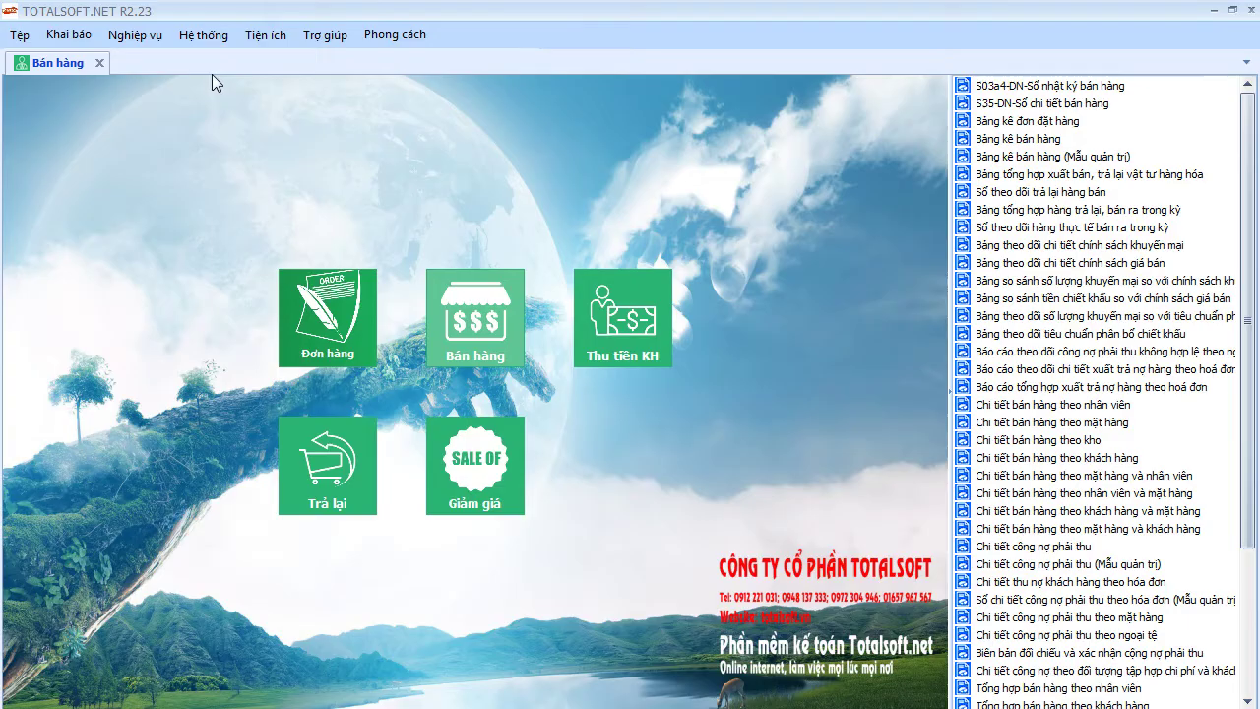
Open the general ledger's Kết chuyển lãi lỗ list and start a new profit and loss transfer voucher
click(135, 35)
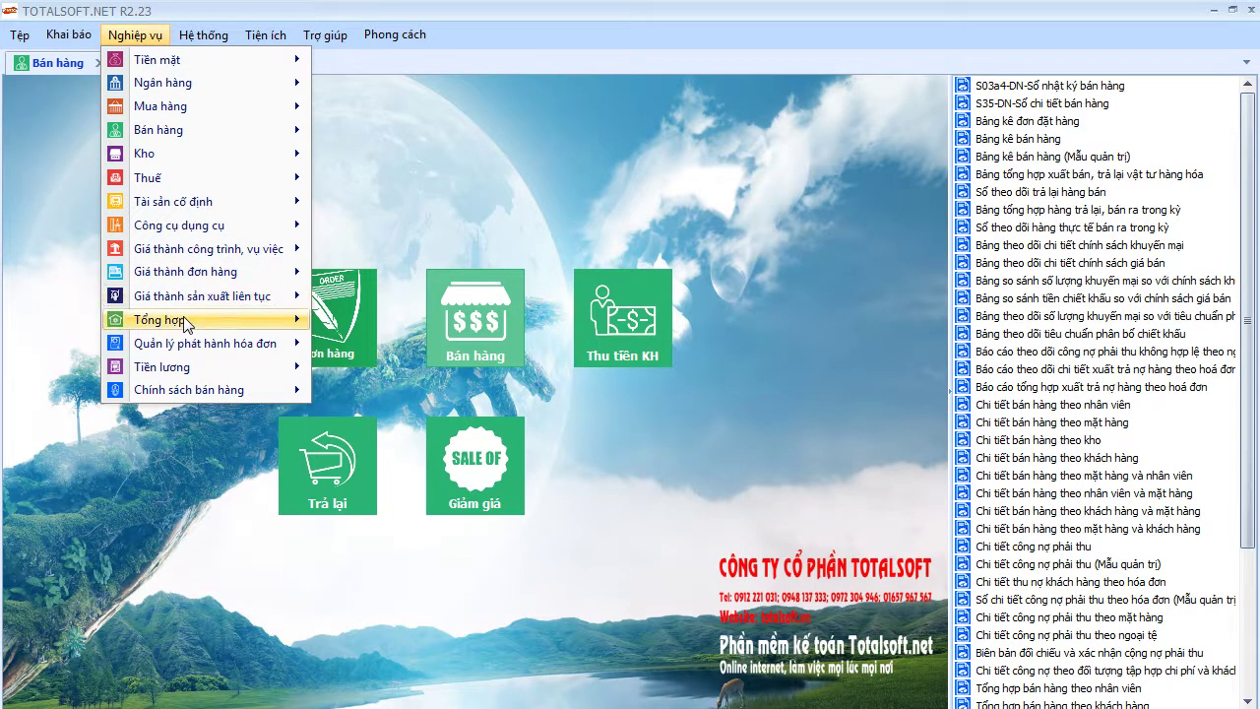
mouse_move(189, 321)
click(409, 394)
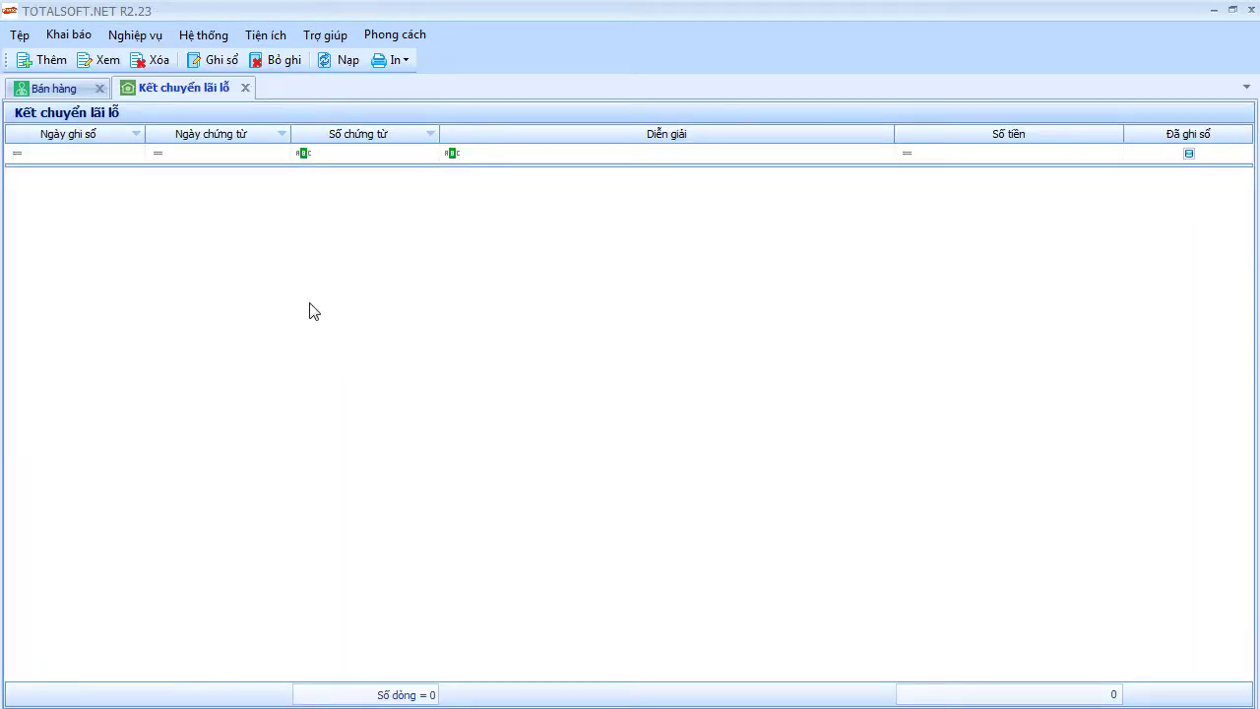
right_click(292, 232)
click(326, 243)
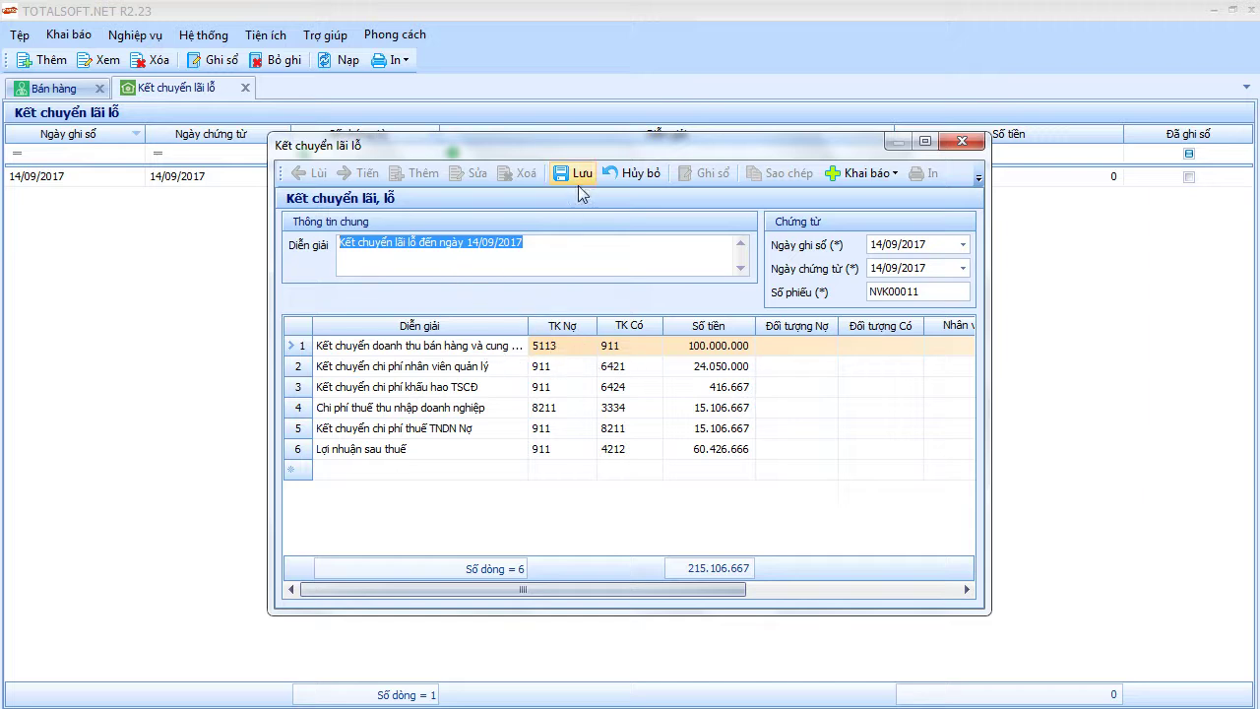
Set both the posting date and the document date of the transfer voucher to 31/01/2017
click(940, 244)
text(03101)
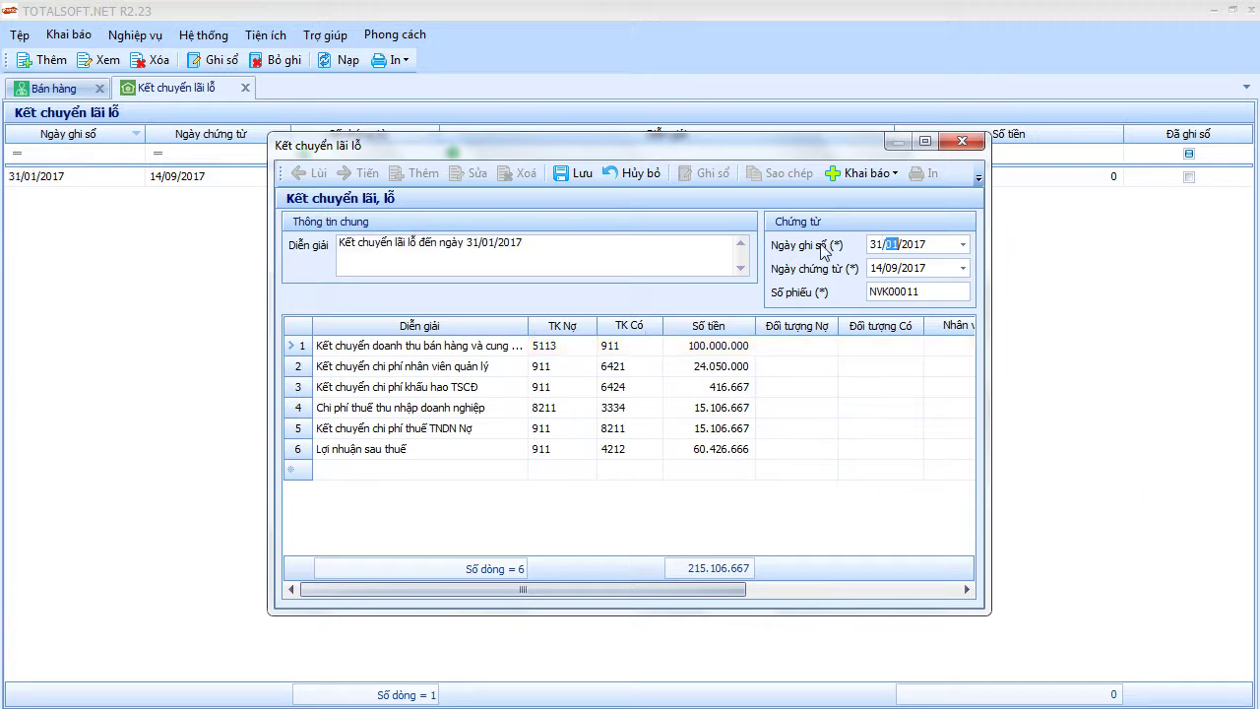
key(Tab)
text(3101)
key(Tab)
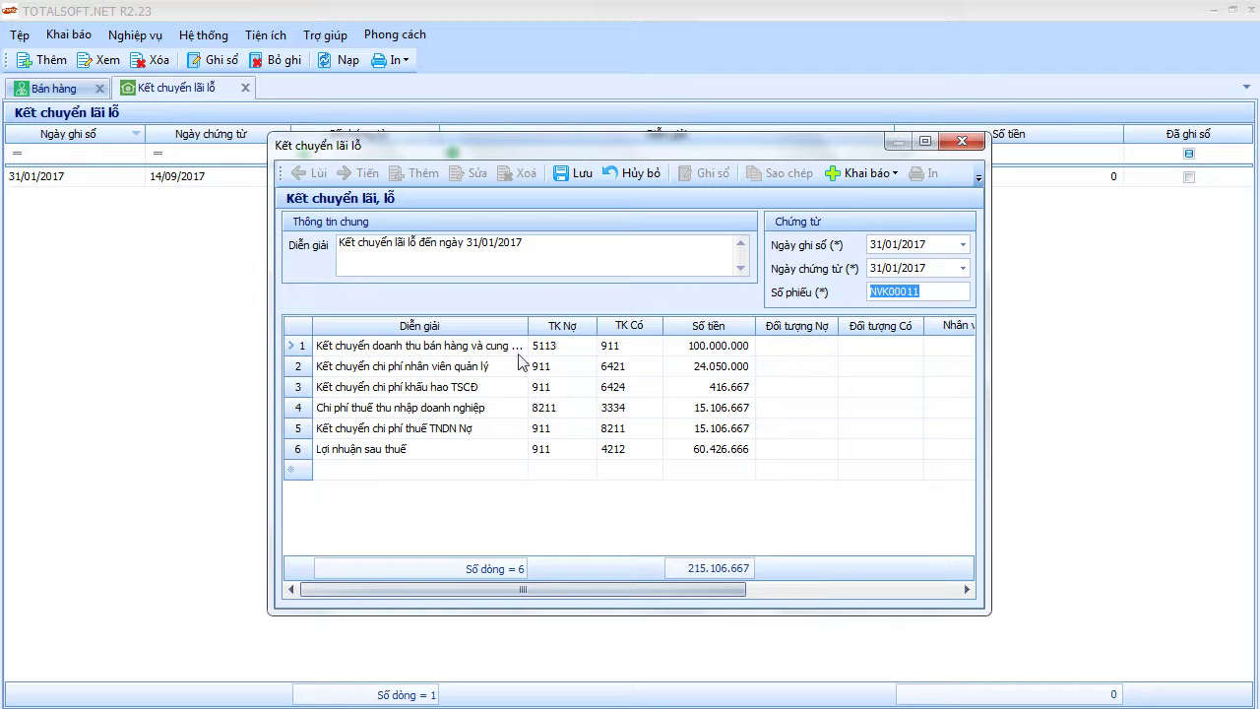
Examine the voucher's revenue transfer from 5113 to 911, discard the voucher without saving, and close the open work tabs
click(443, 351)
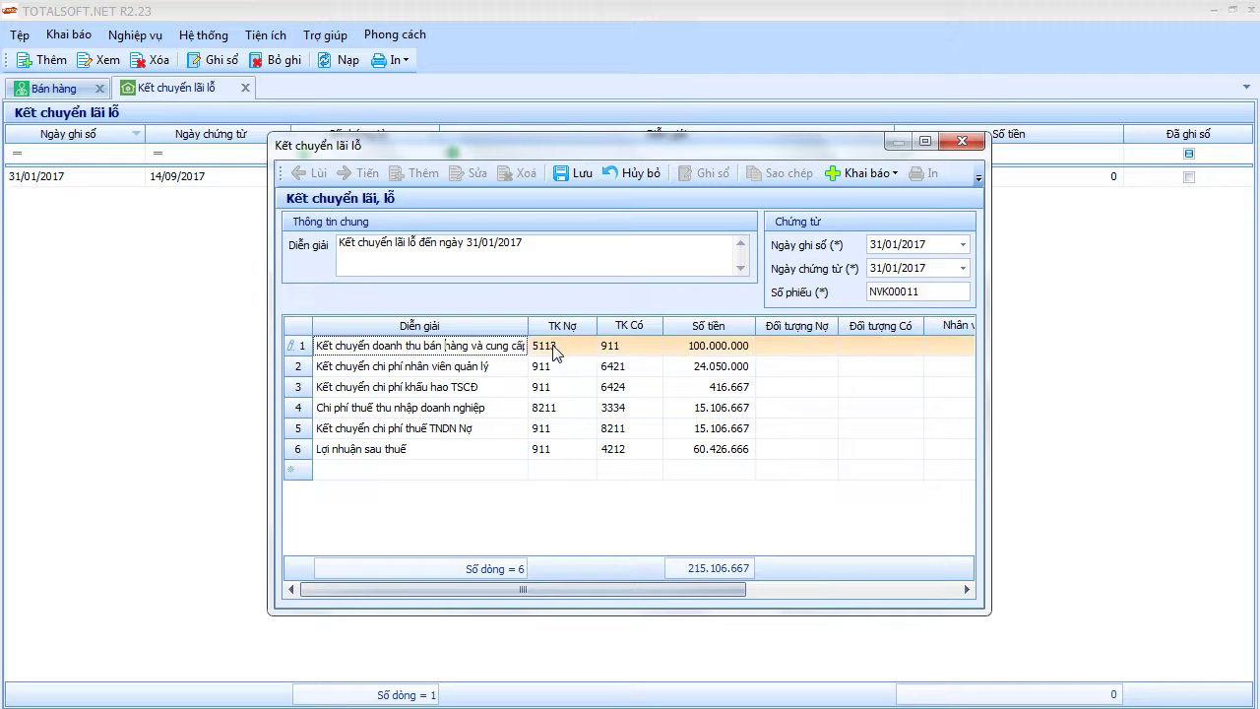
mouse_move(541, 588)
mouse_down()
mouse_move(808, 591)
mouse_move(519, 592)
mouse_up()
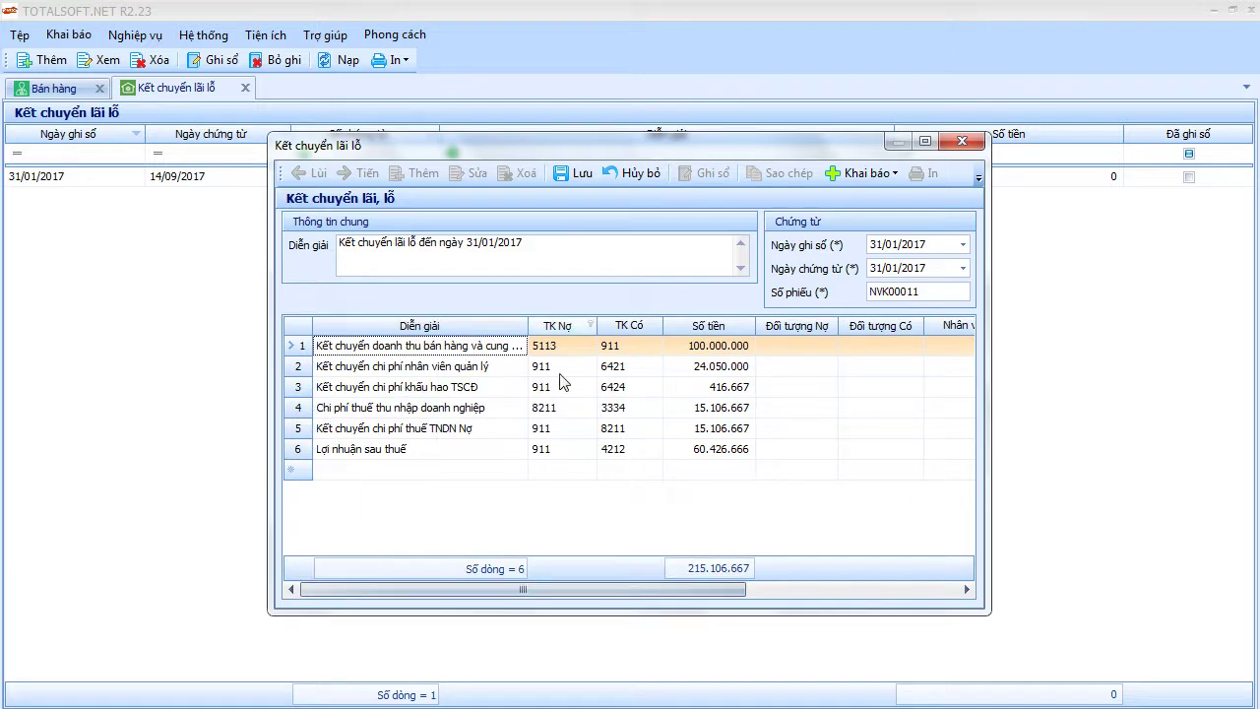
click(960, 144)
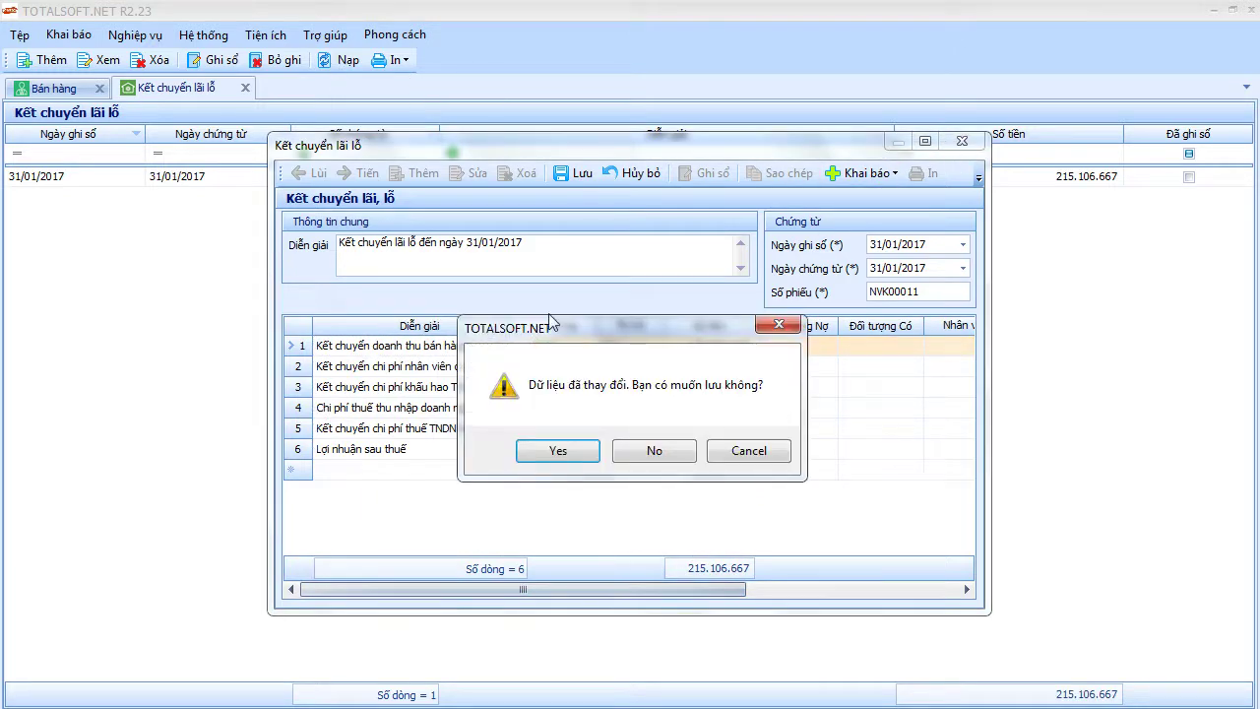
click(645, 453)
click(245, 89)
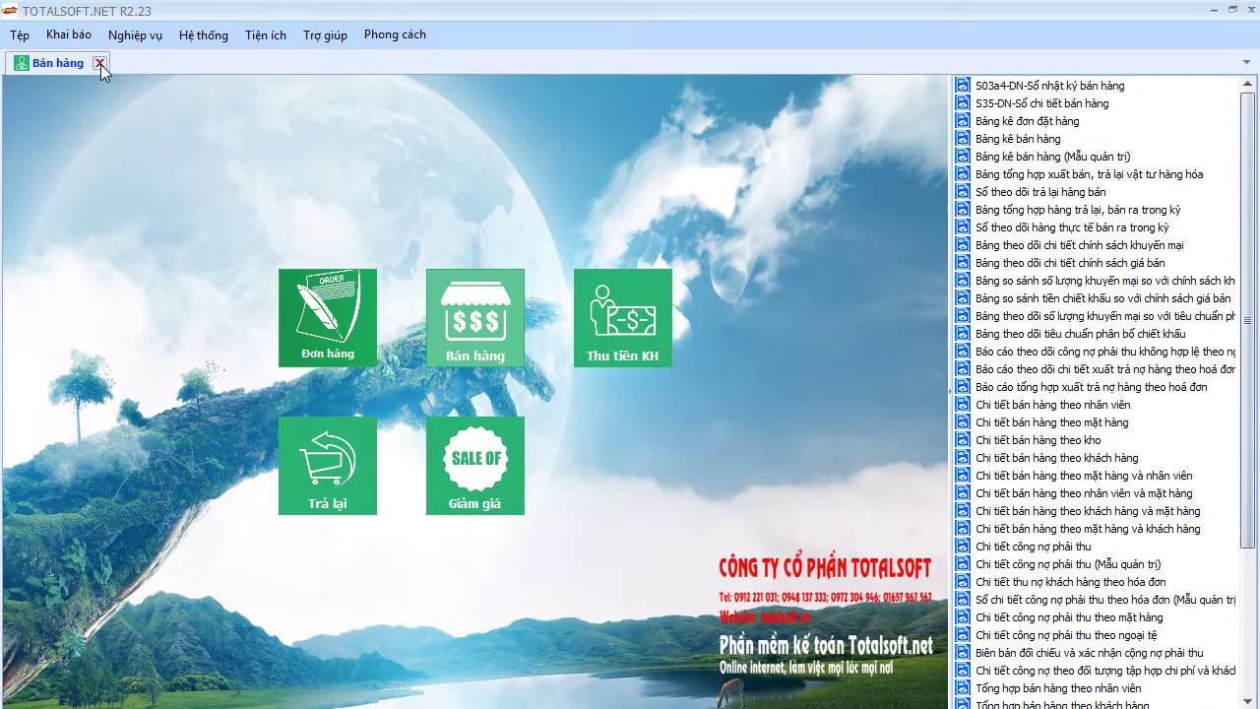
click(101, 65)
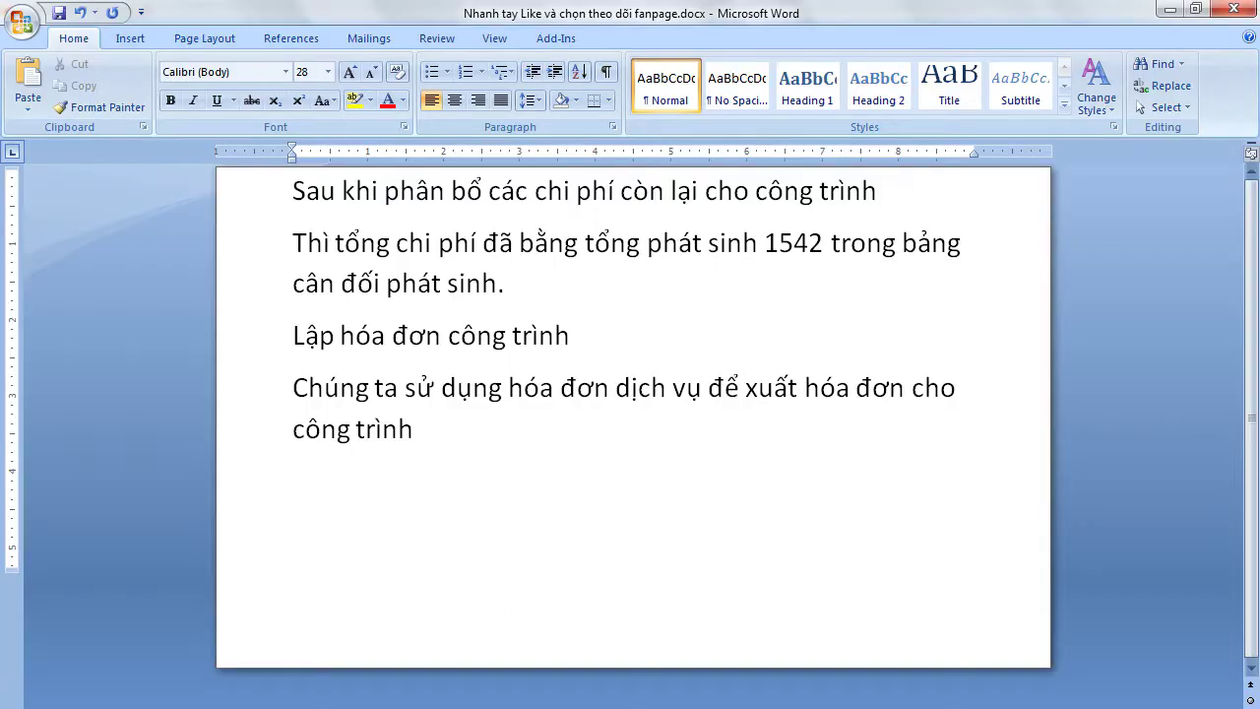
Switch to the Word notes and add the lines "Doanh thu công trình đã có" and "Tại sao chưa lên bảng giá thành."
text(Doanh thu công trình dđã có)
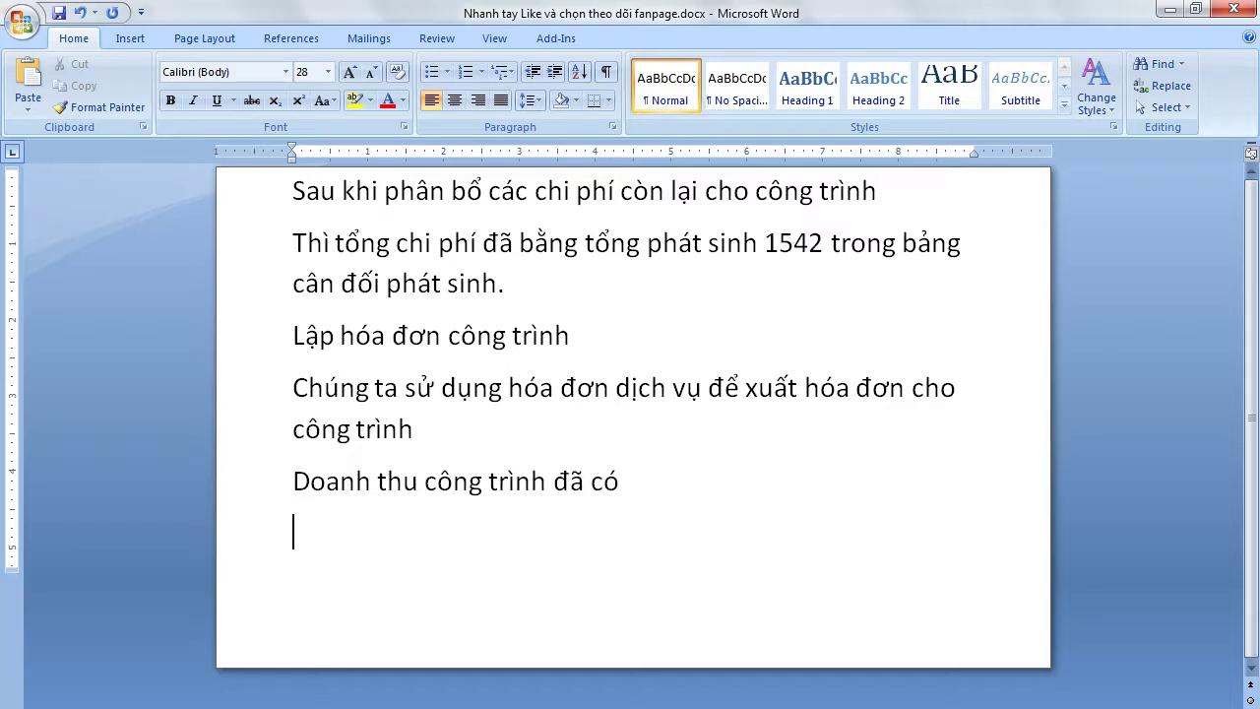
text(Tại sao chưa lên bảng giá thành.)
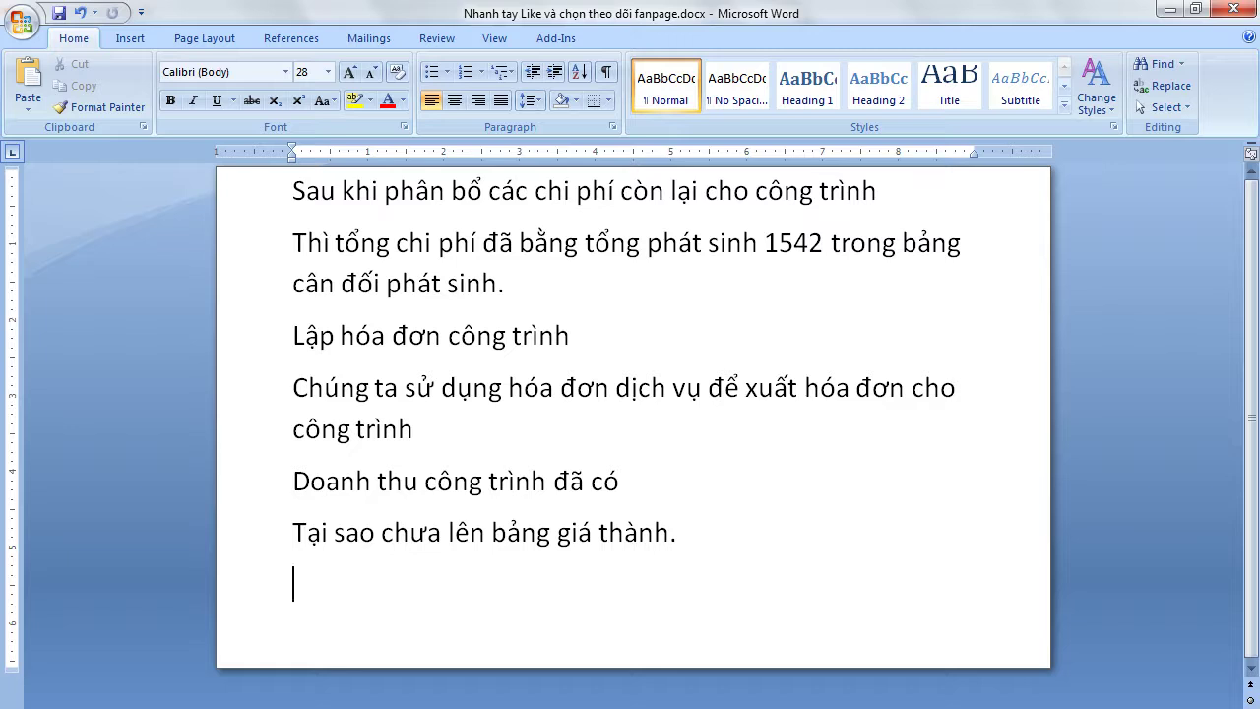
Delete the older notes above the line "Doanh thu công trình đã có"
key(Up)
key(Up)
key(Up)
key(Up)
key(Up)
key(Up)
key(Up)
key(Up)
key(shift+Down)
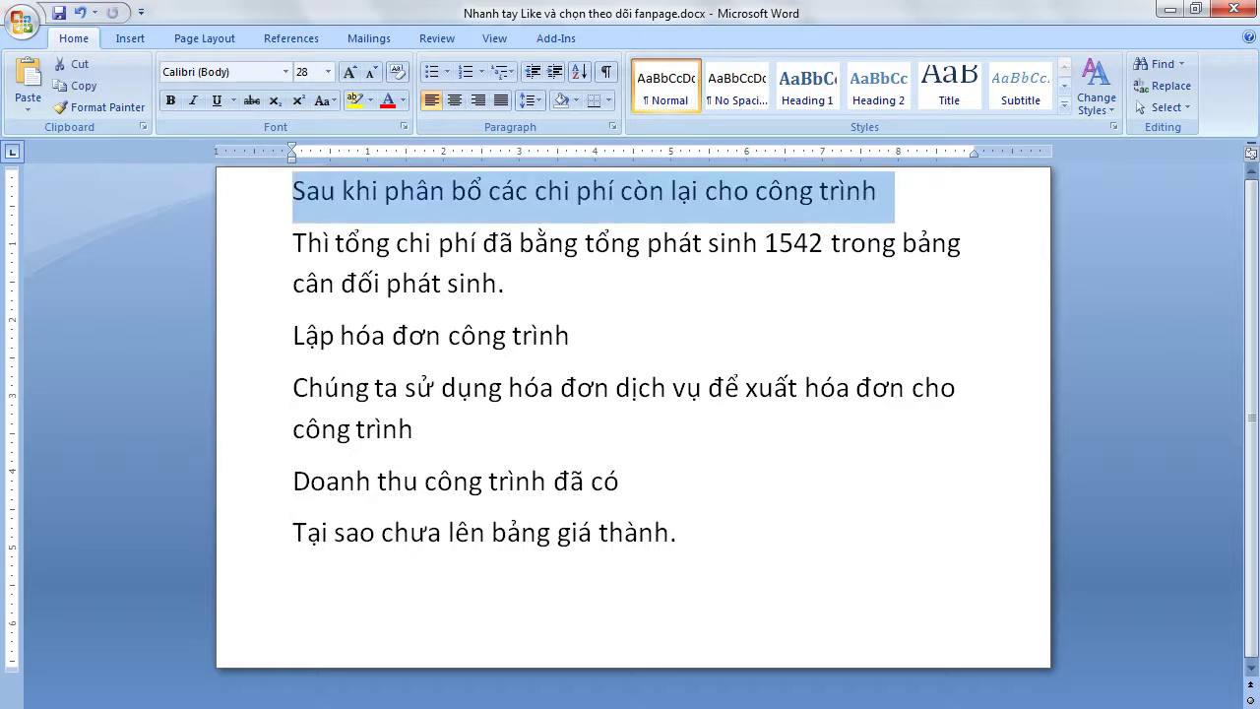
key(shift+Down)
key(shift+Down)
key(shift+Down)
key(shift+Down)
key(shift+Down)
key(Delete)
Add the question "Doanh thu công trình chỉ lên bảng giá thành công trình khi nào?" below the remaining notes
key(Down)
key(Down)
text(Doanh t)
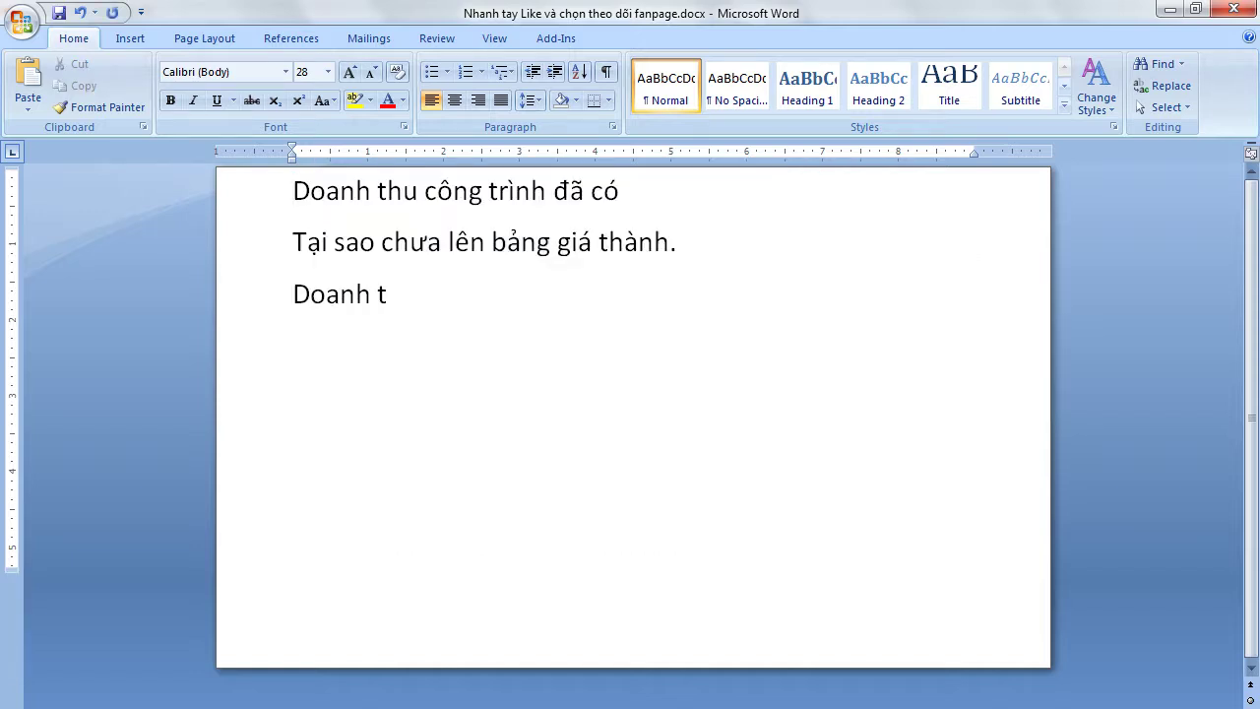
text(hu công trình chi r)
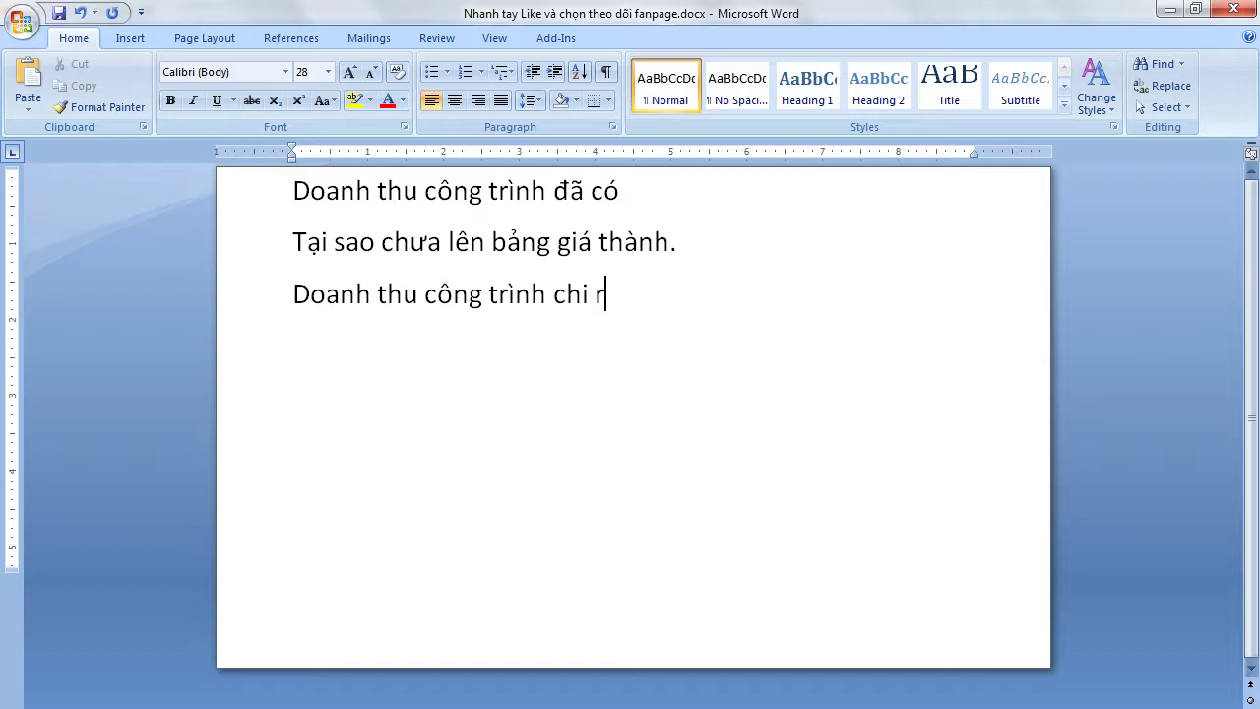
key(BackSpace)
key(BackSpace)
key(BackSpace)
text(ỉ lên bảng)
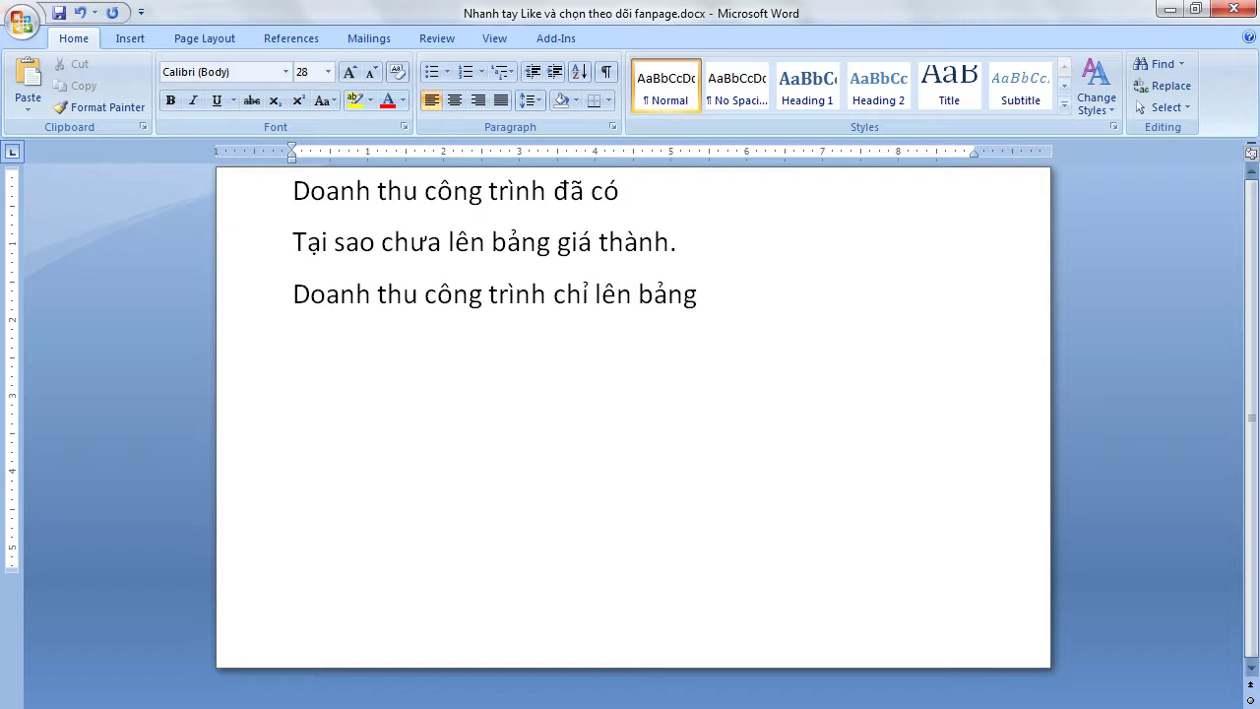
text( gias thành)
text( conog trinhf)
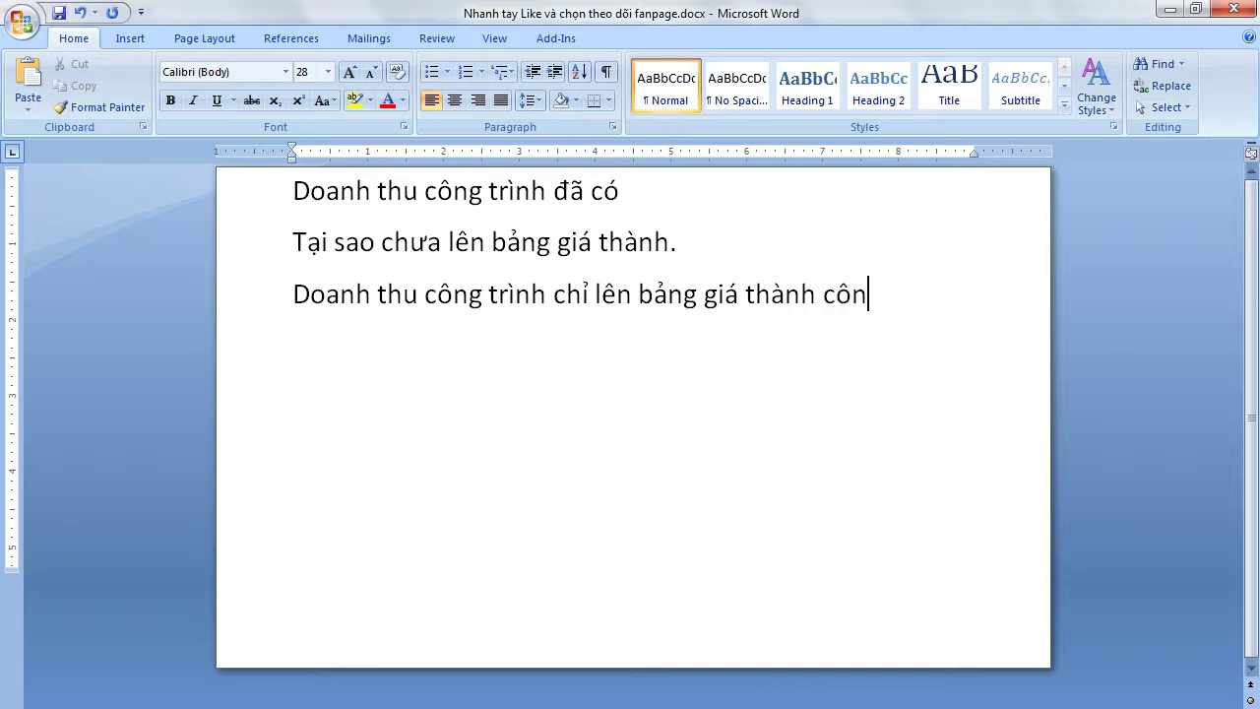
text( khi nào?)
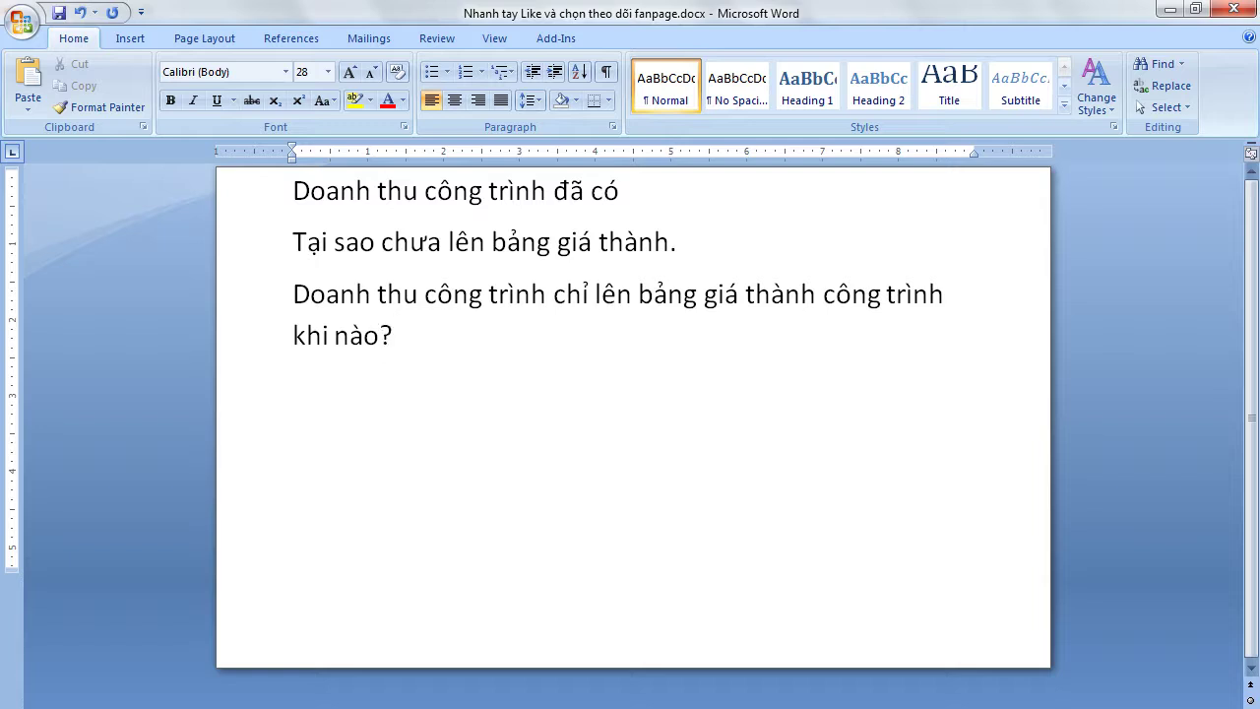
Add the answer line "Khi đã kết chuyển lên 911. Tại sao?" under the question
text(Khi ddax keets chuyeenr le)
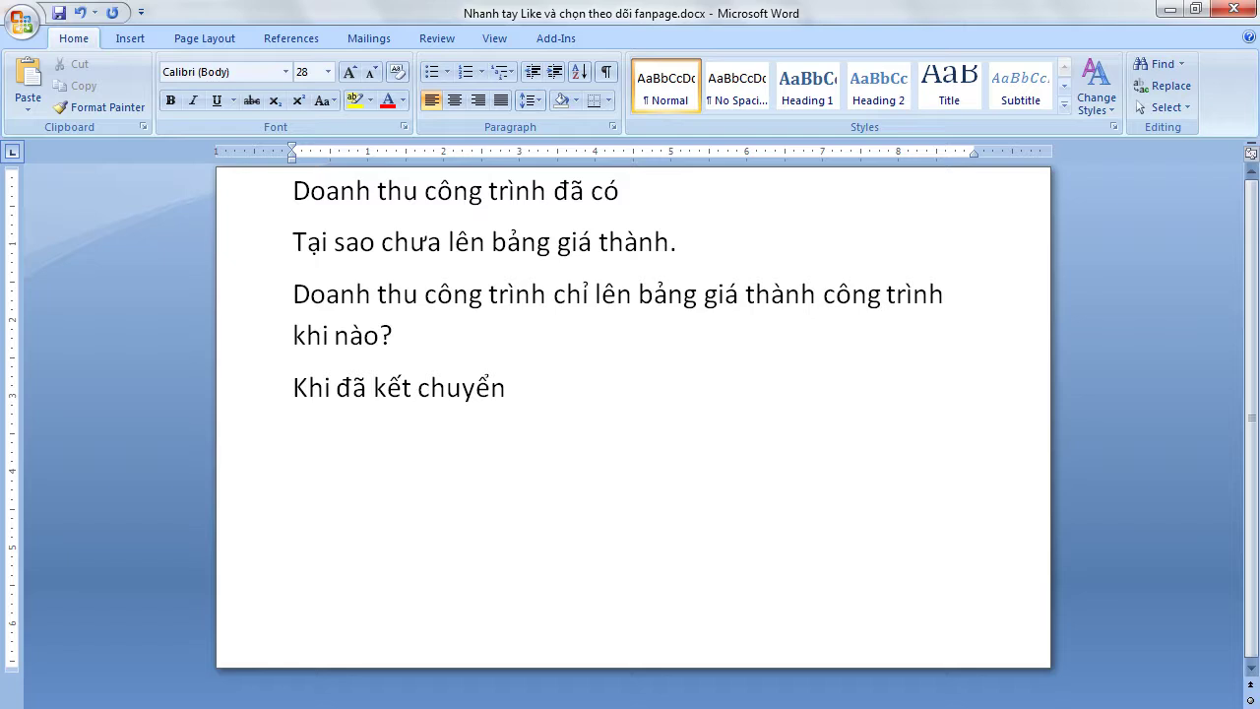
text(en 911.)
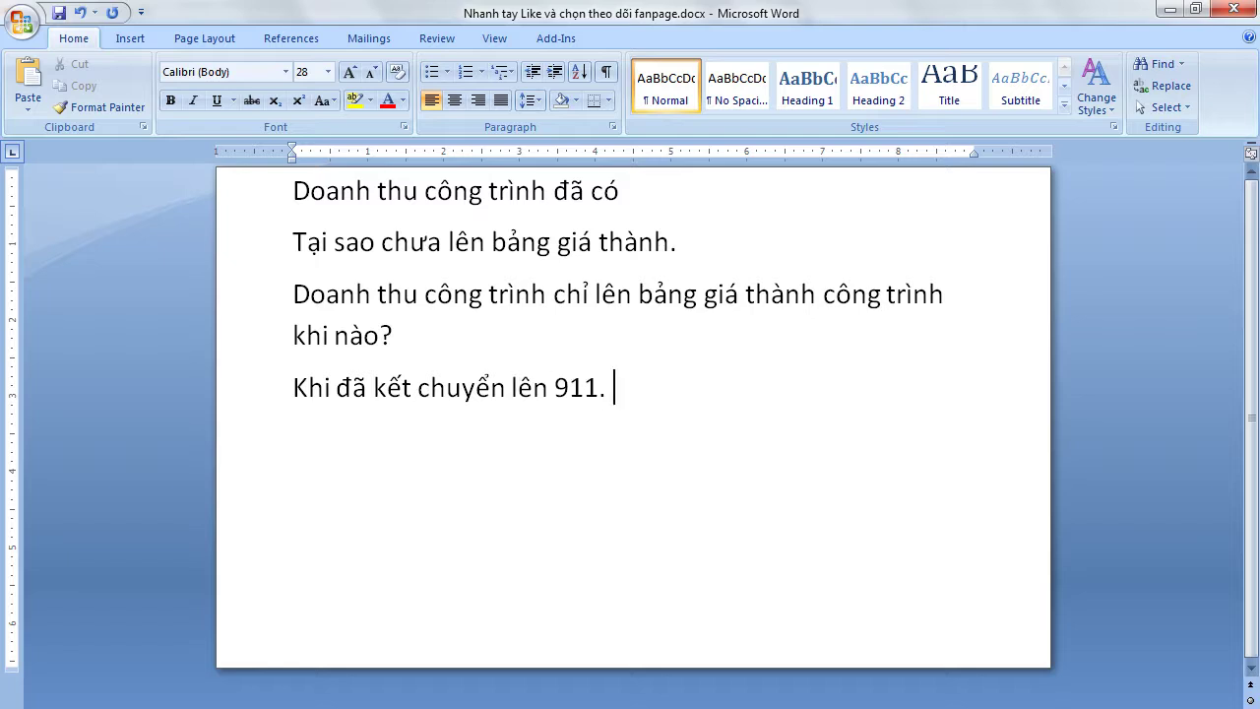
text( Tair soa)
key(BackSpace)
key(BackSpace)
text(ao?)
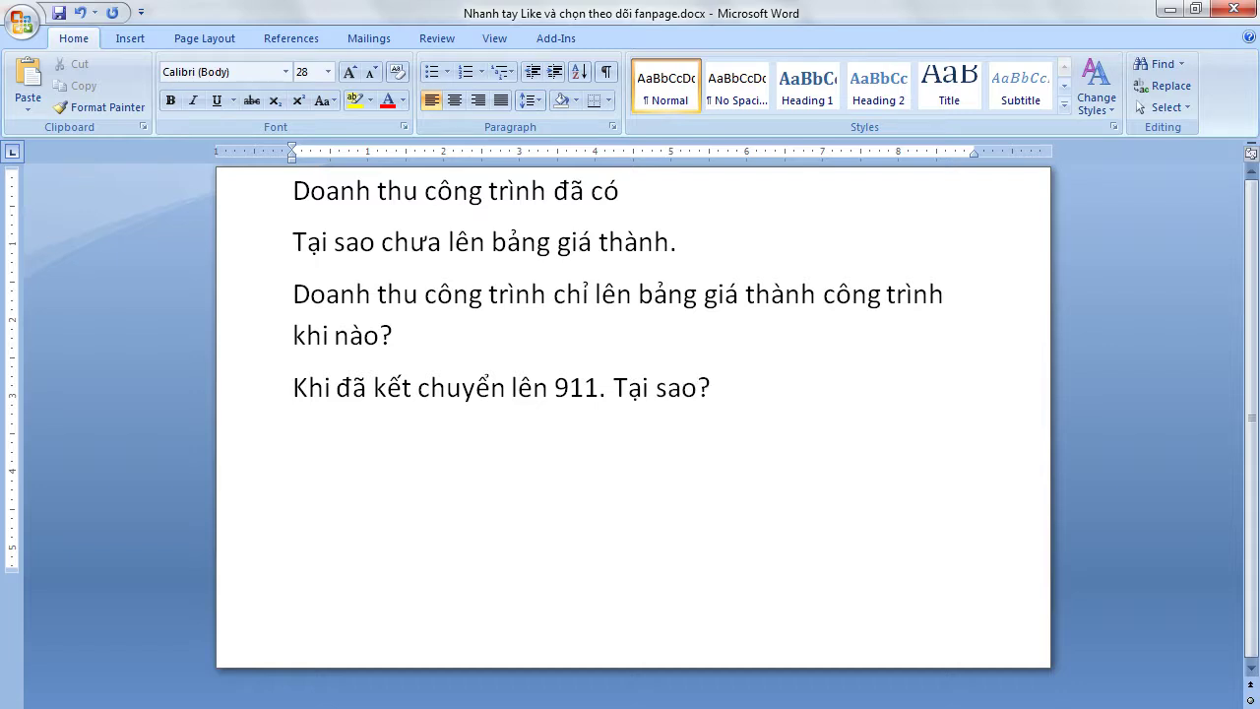
Add the paragraph "Các bạn biết quá trình kiểm tra, thanh tra có thể bị giảm doanh thu. Có thể có điều chỉnh"
key(Return)
text(Cac bạn)
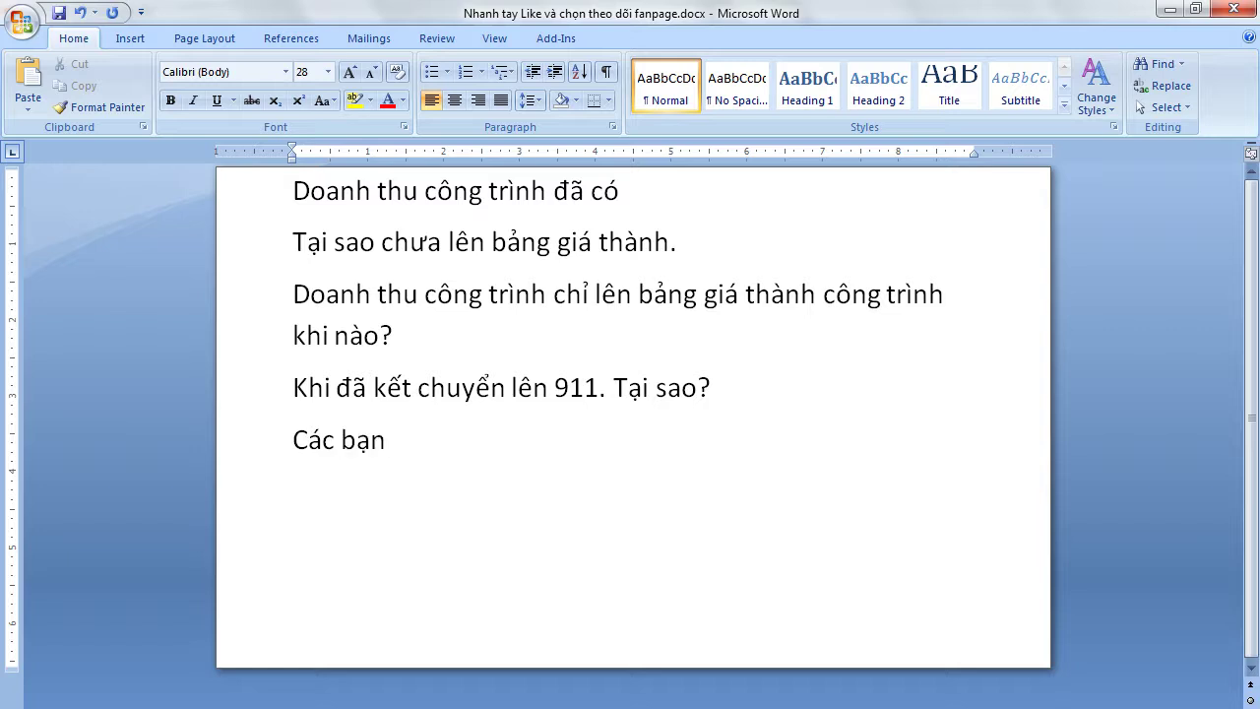
text( biêt quá)
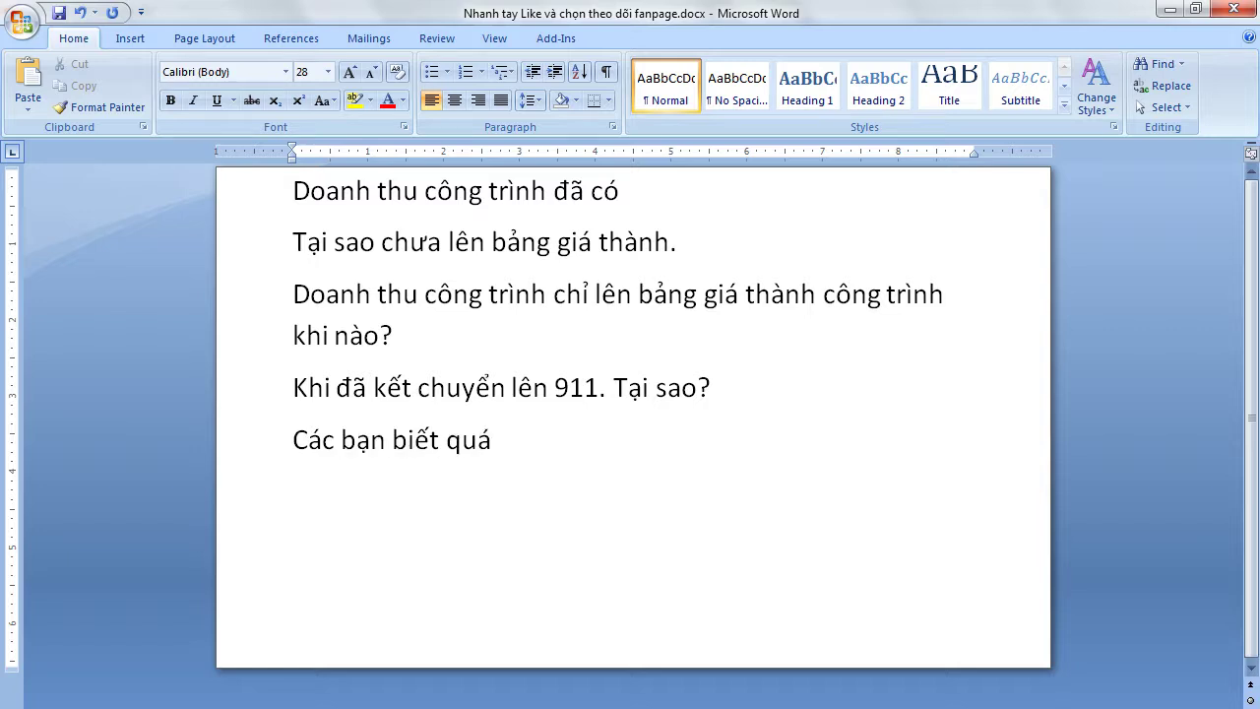
text( trinh kiểm tra)
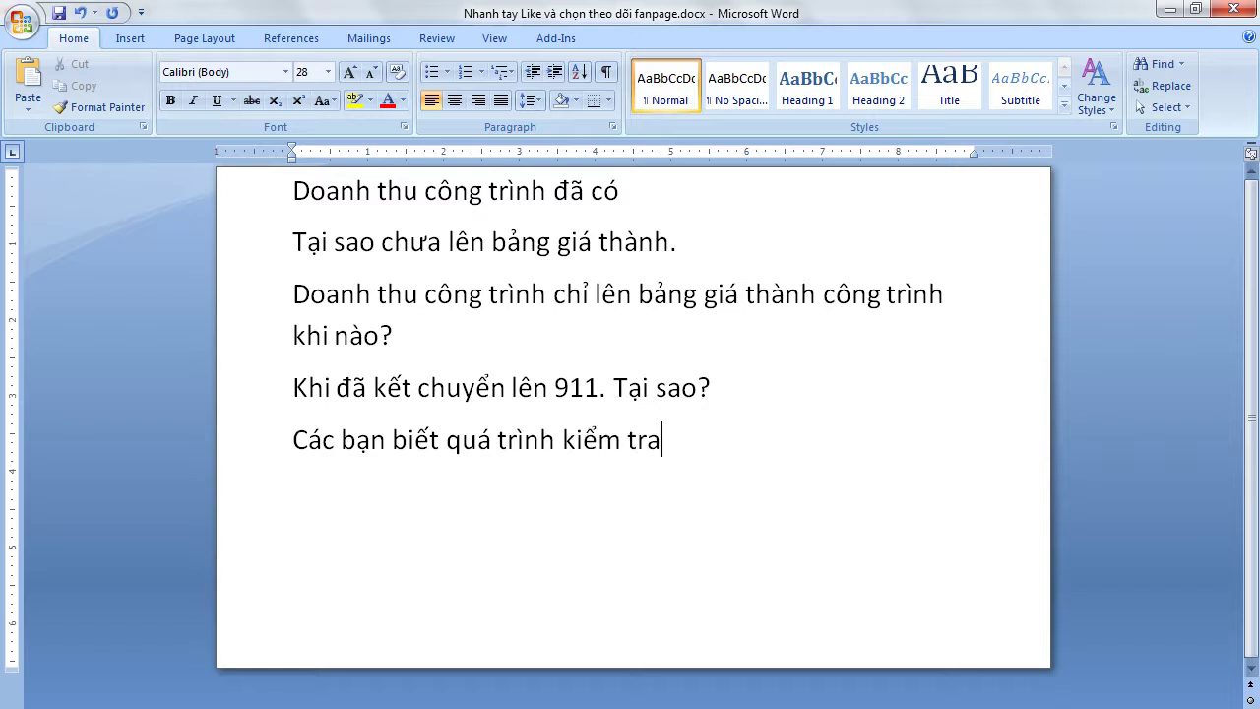
text(, thanh )
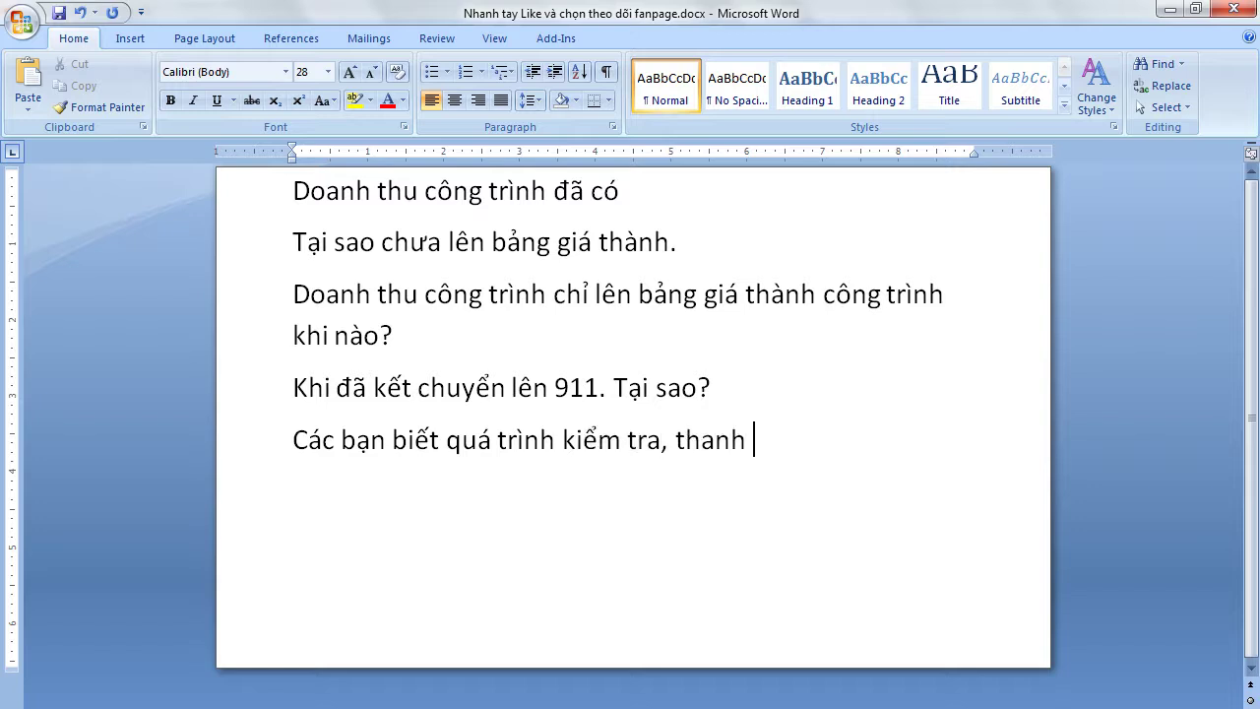
text(tra có thể bị giảm doanh thu.)
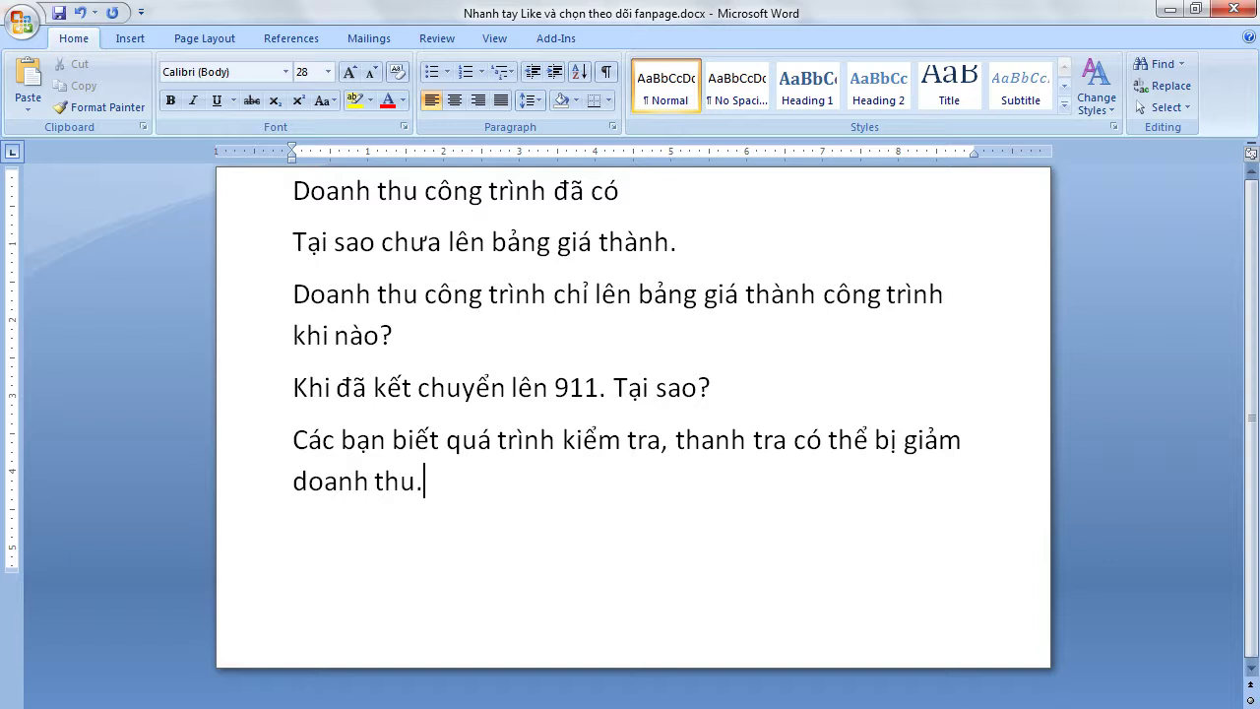
key(BackSpace)
key(BackSpace)
text(Có thể có điều chinh)
Add the paragraph "Nên doanh thu trên bảng giá thành chỉ lên phần chuyển lên 911 (xác định kết quả kinh doanh)" below the existing notes
key(Return)
text(Nên)
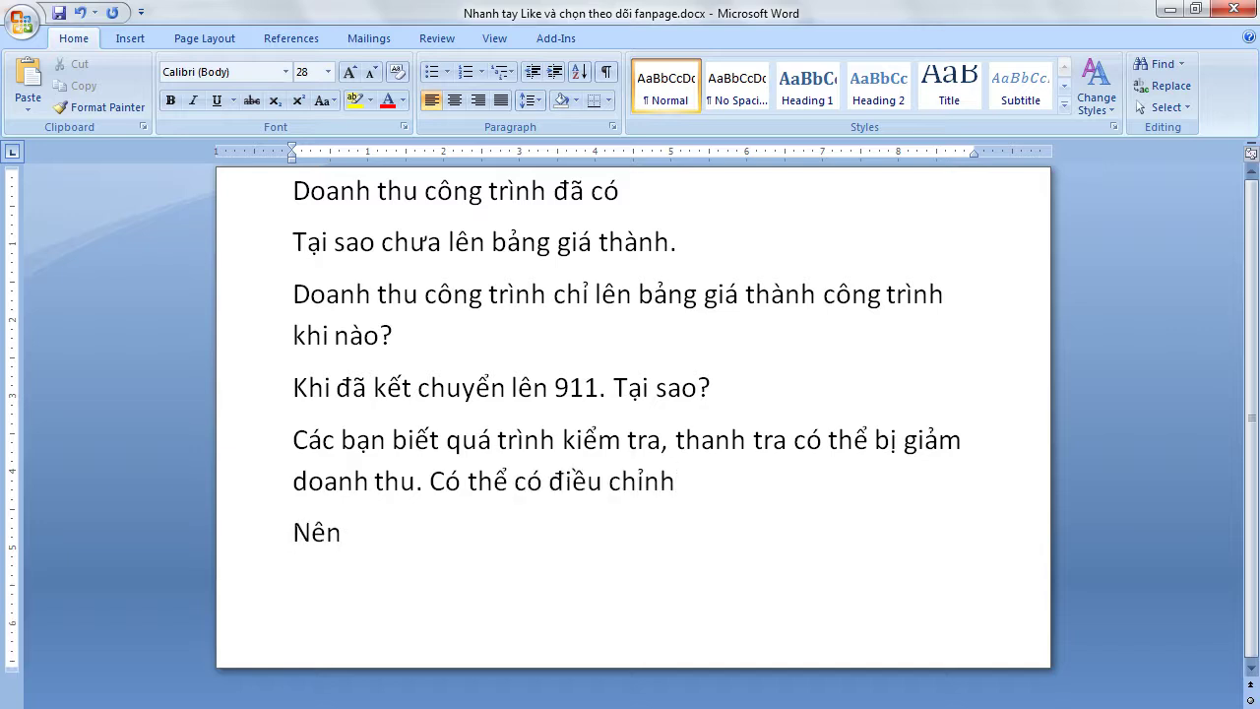
text( ldoanh thu)
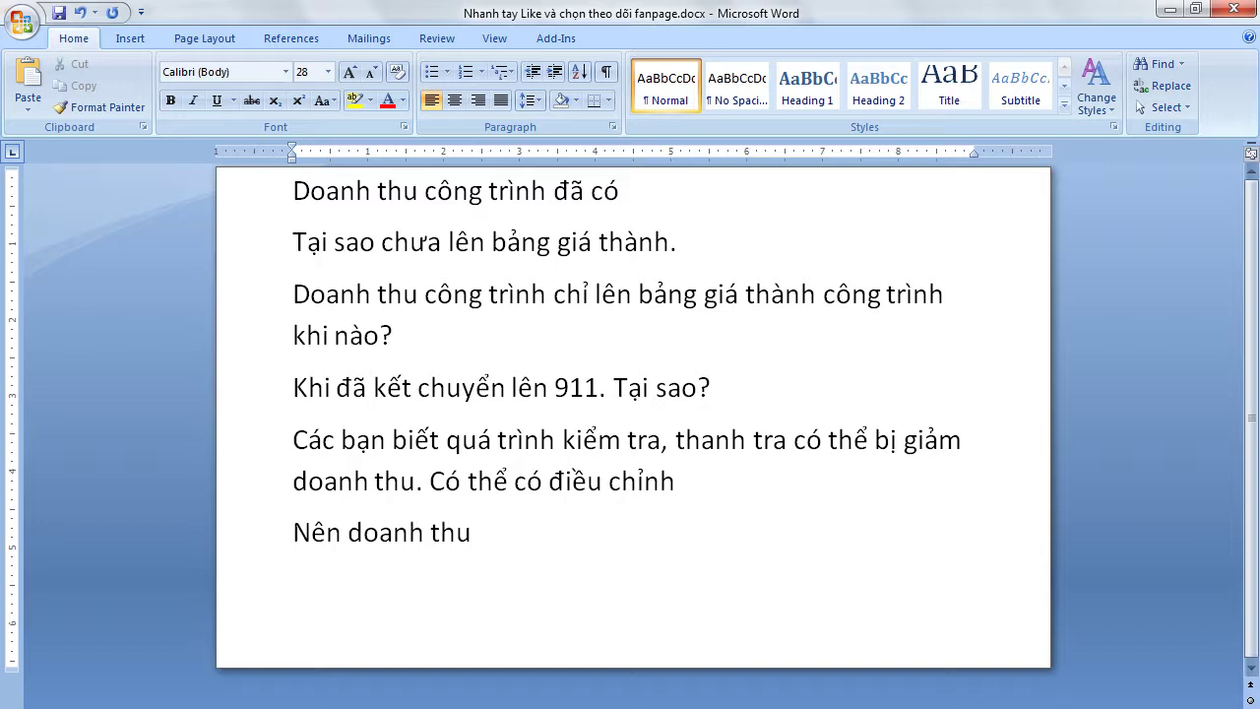
text( trên bảng giá than)
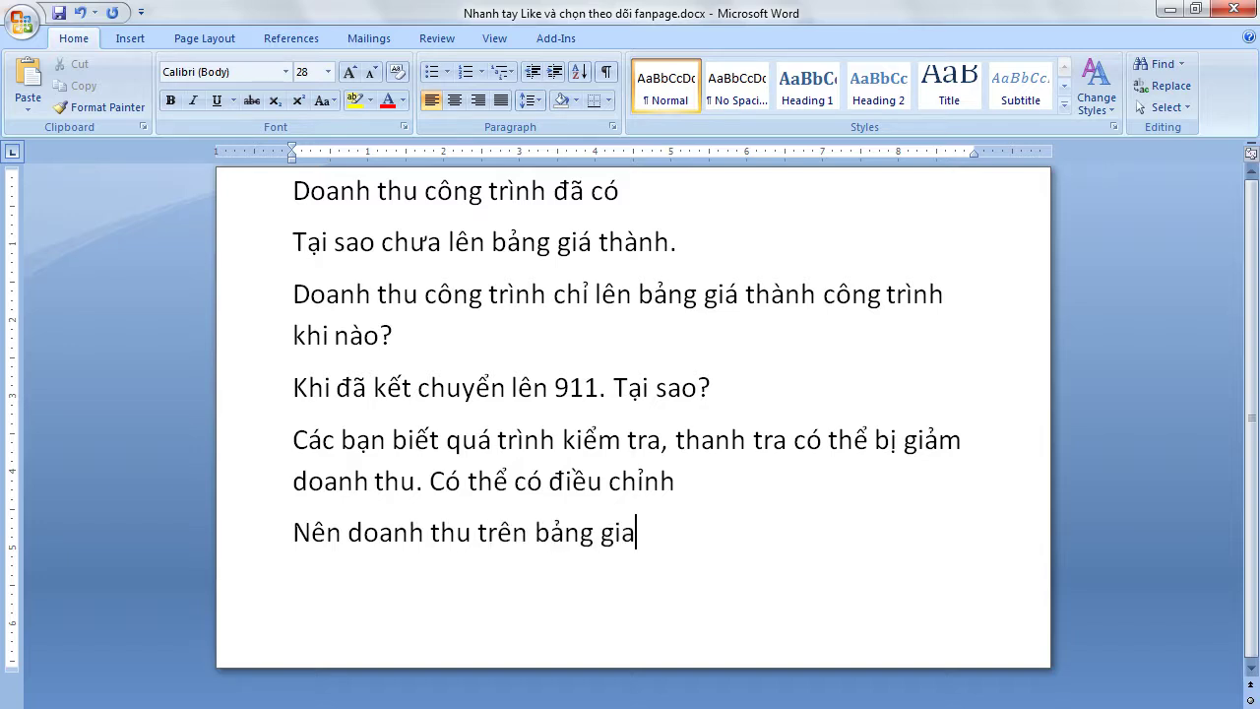
text(h chỉ)
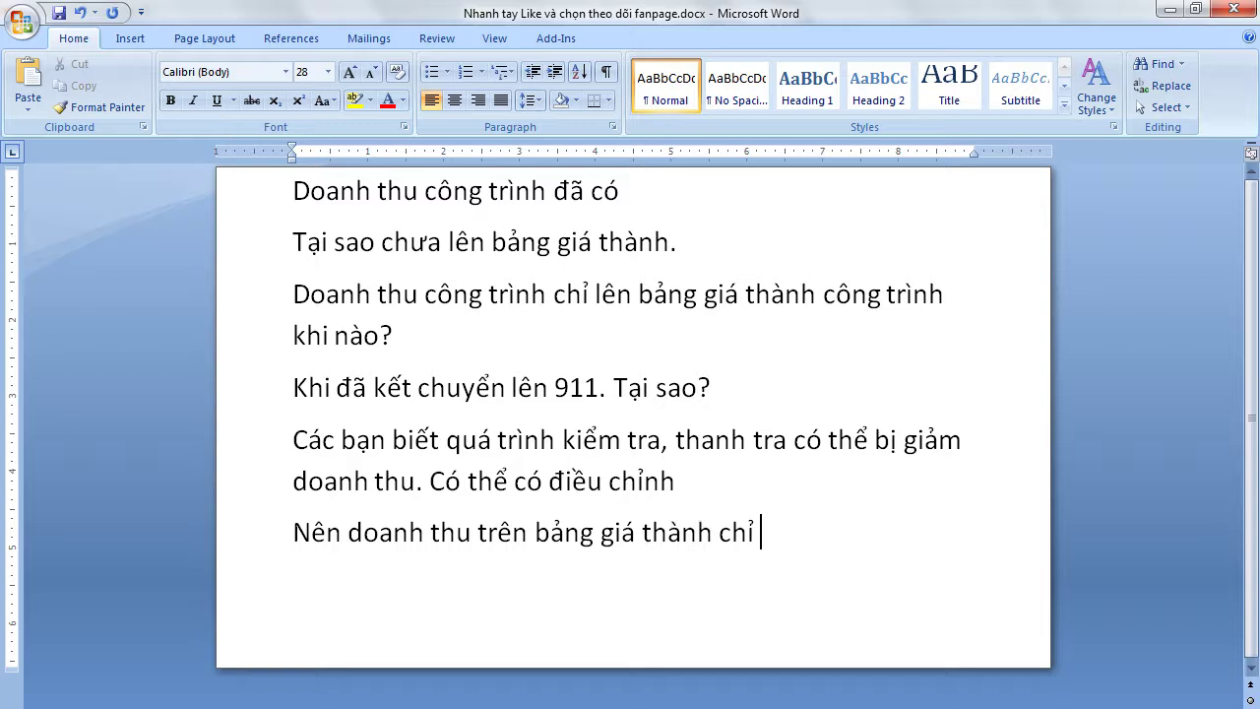
text( lên phầ)
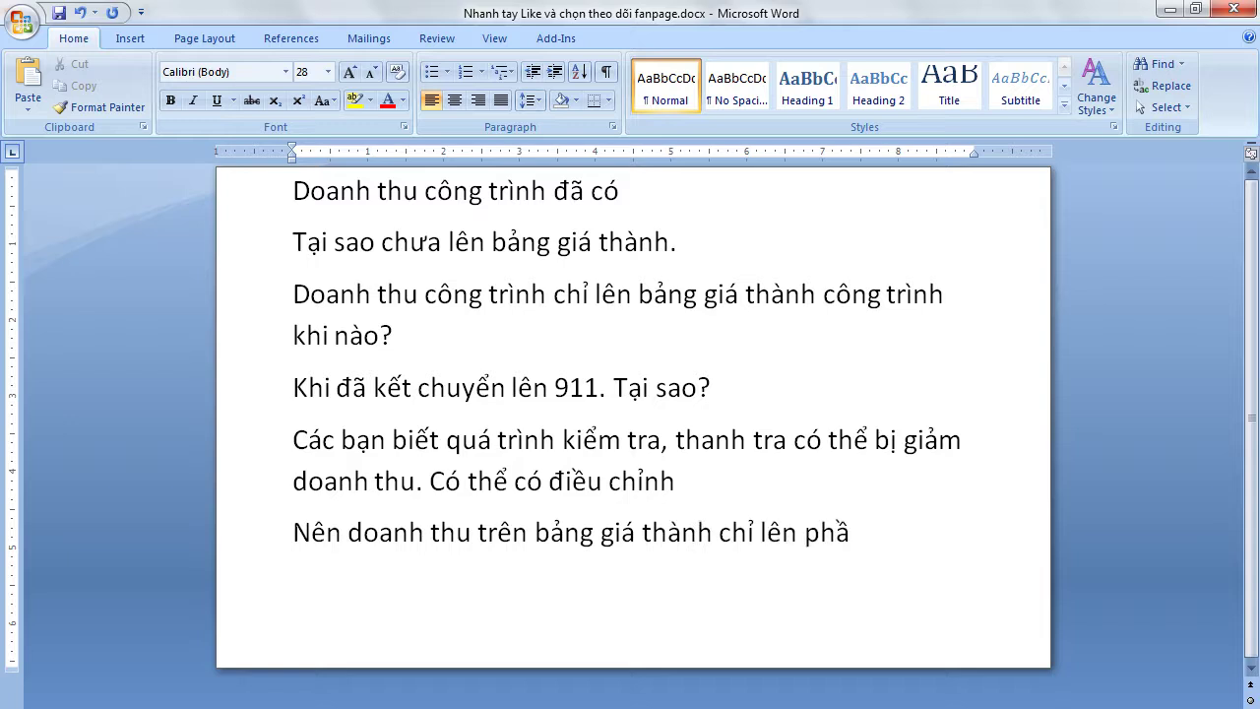
text(n chuyển lê)
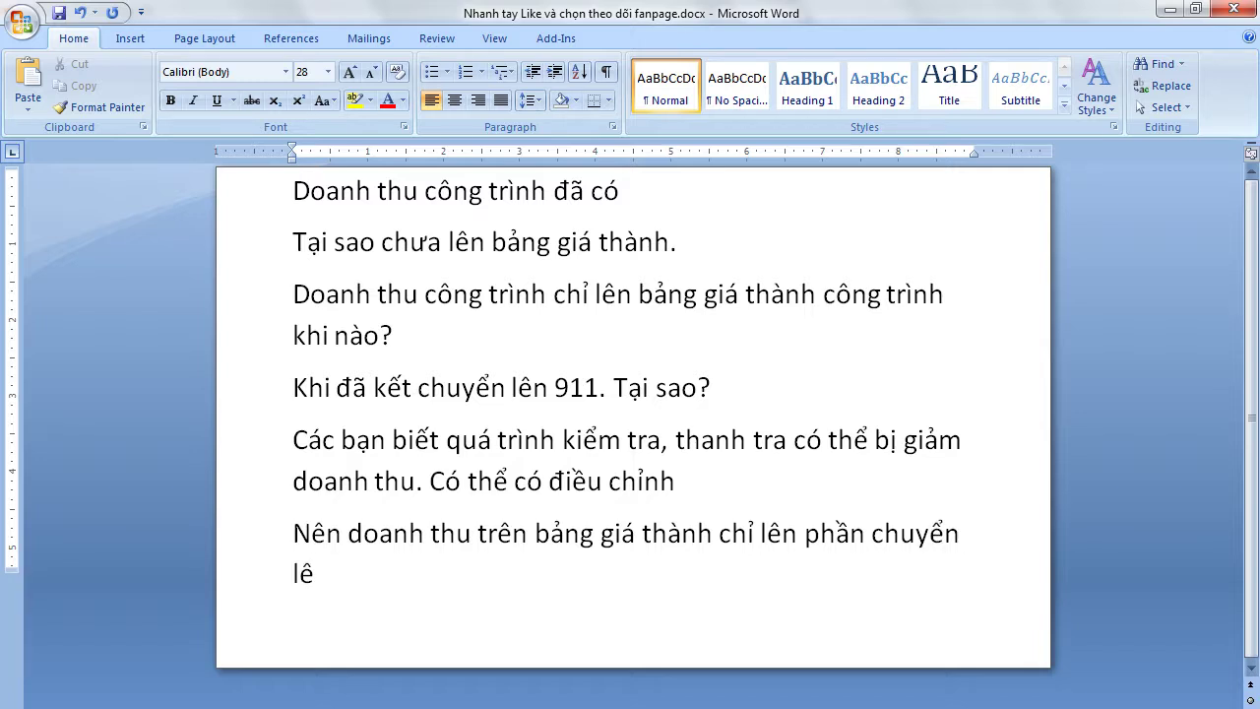
text(n 911 (xasc d)
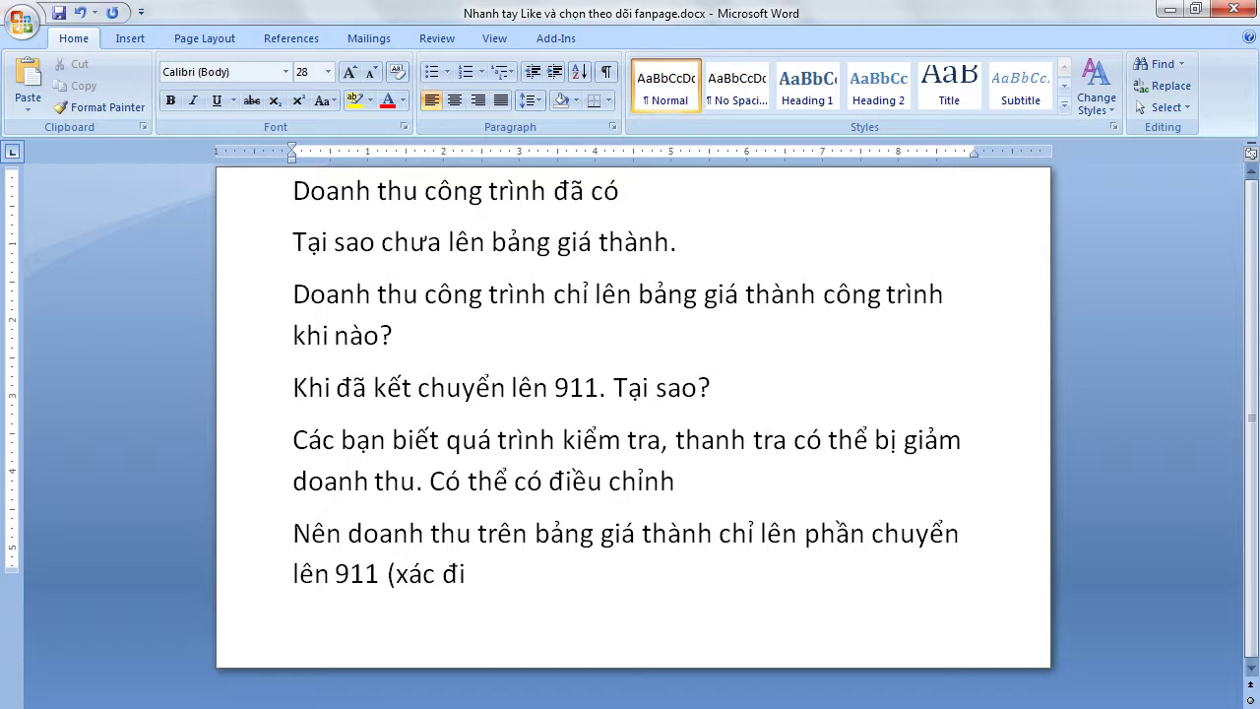
text(dinhj keets quar kinh d)
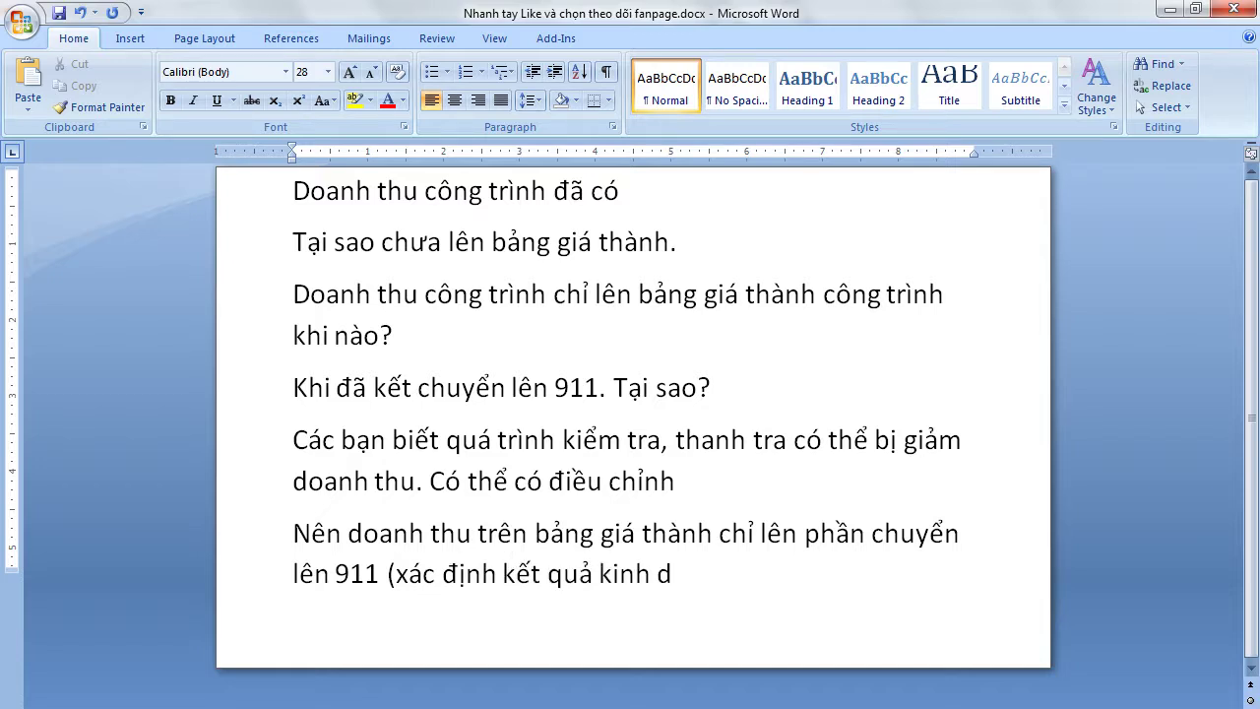
text(oanh))
key(Return)
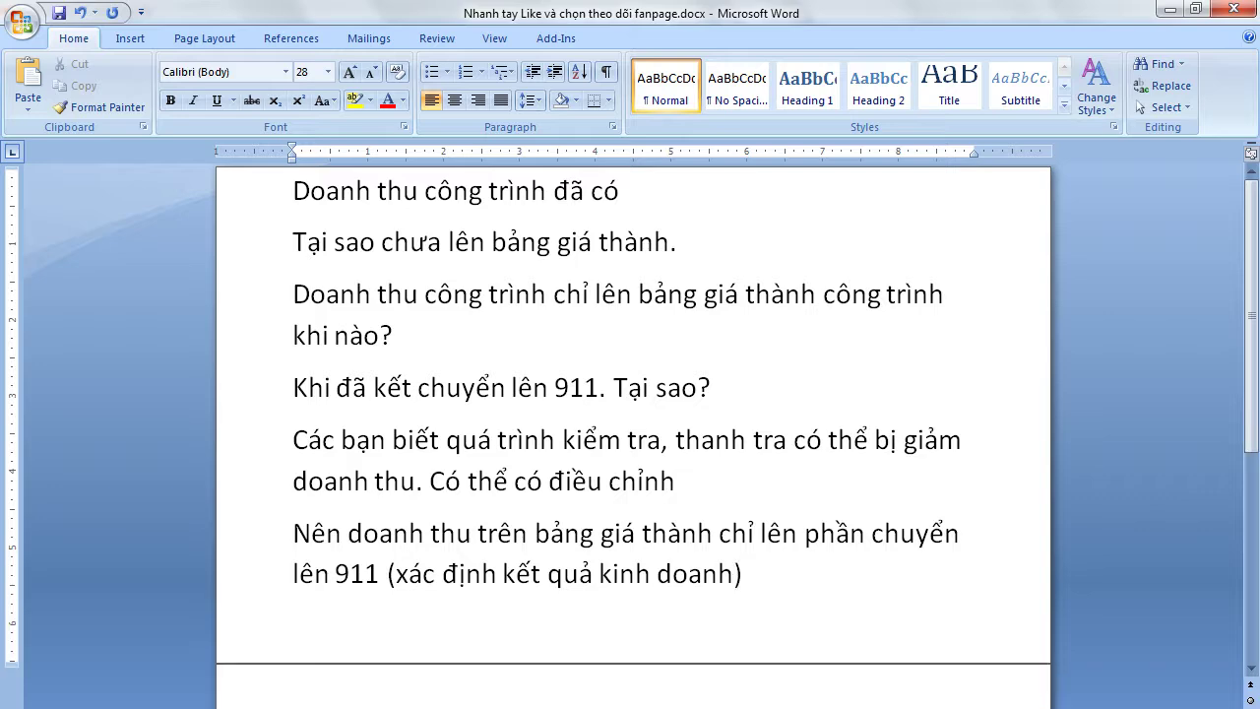
Switch to TOTALSOFT.NET and examine the "Bảng phân tích giá thành công trình" report for January 2017
key(alt+Tab)
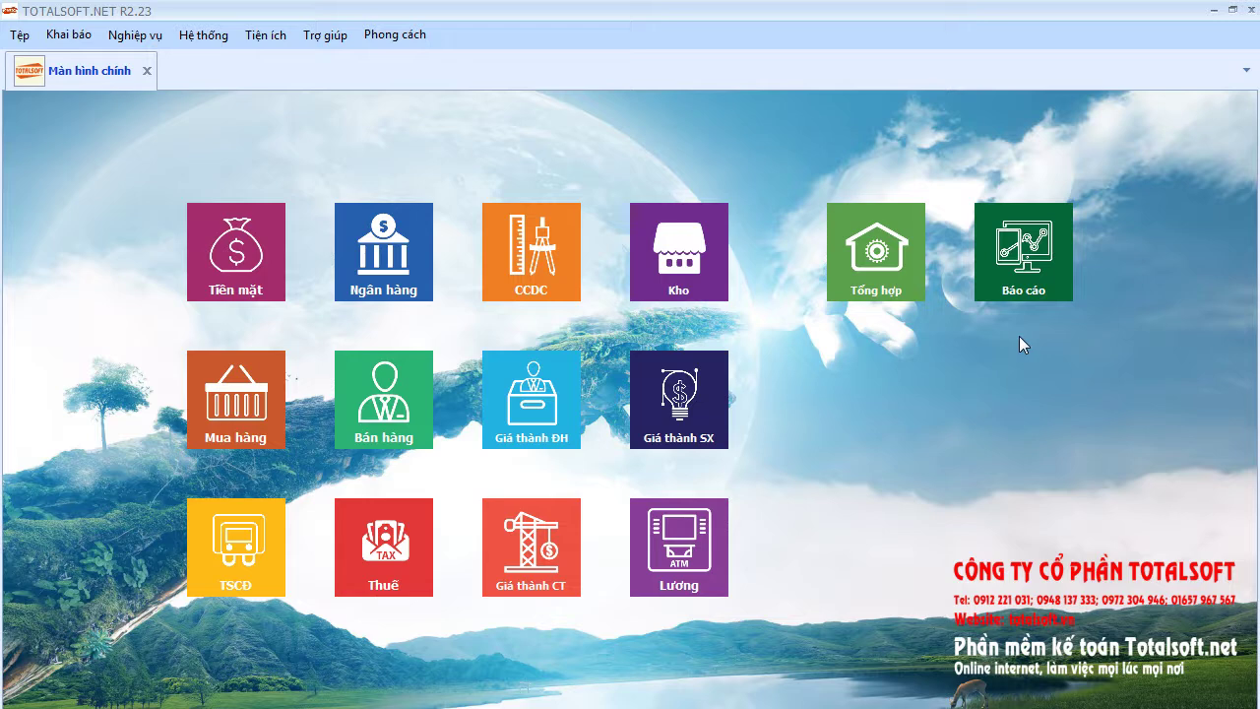
click(1030, 286)
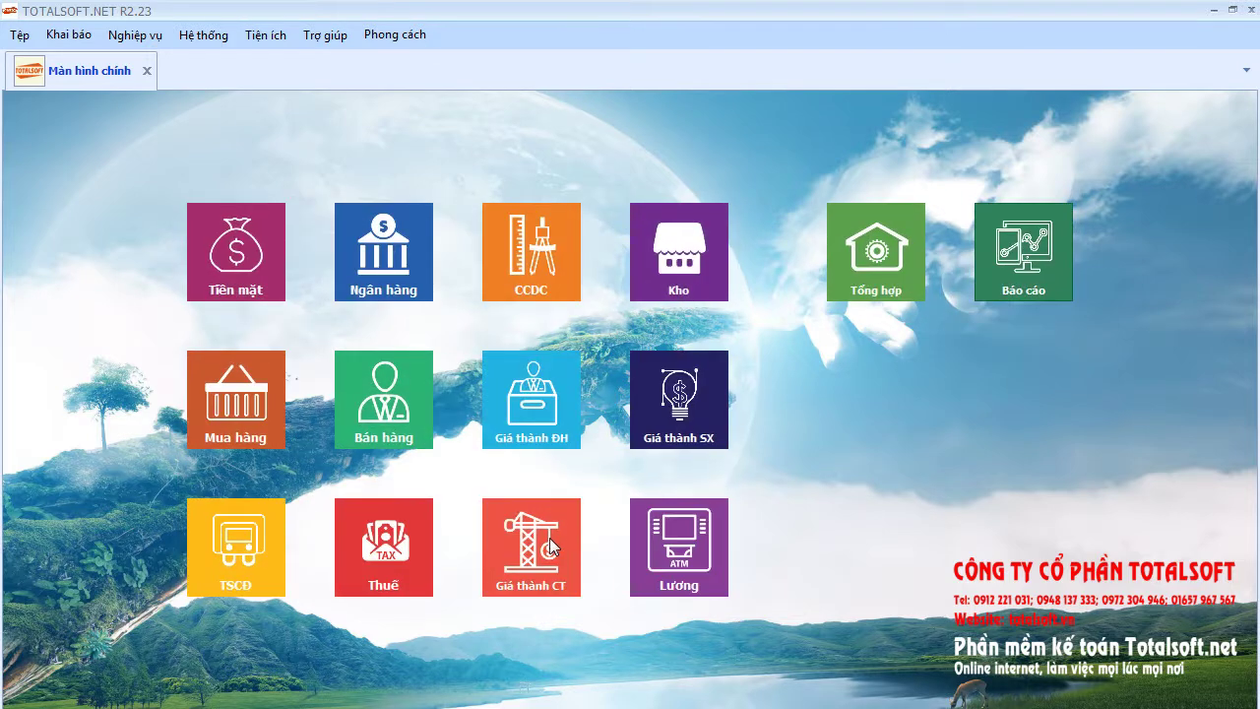
click(552, 547)
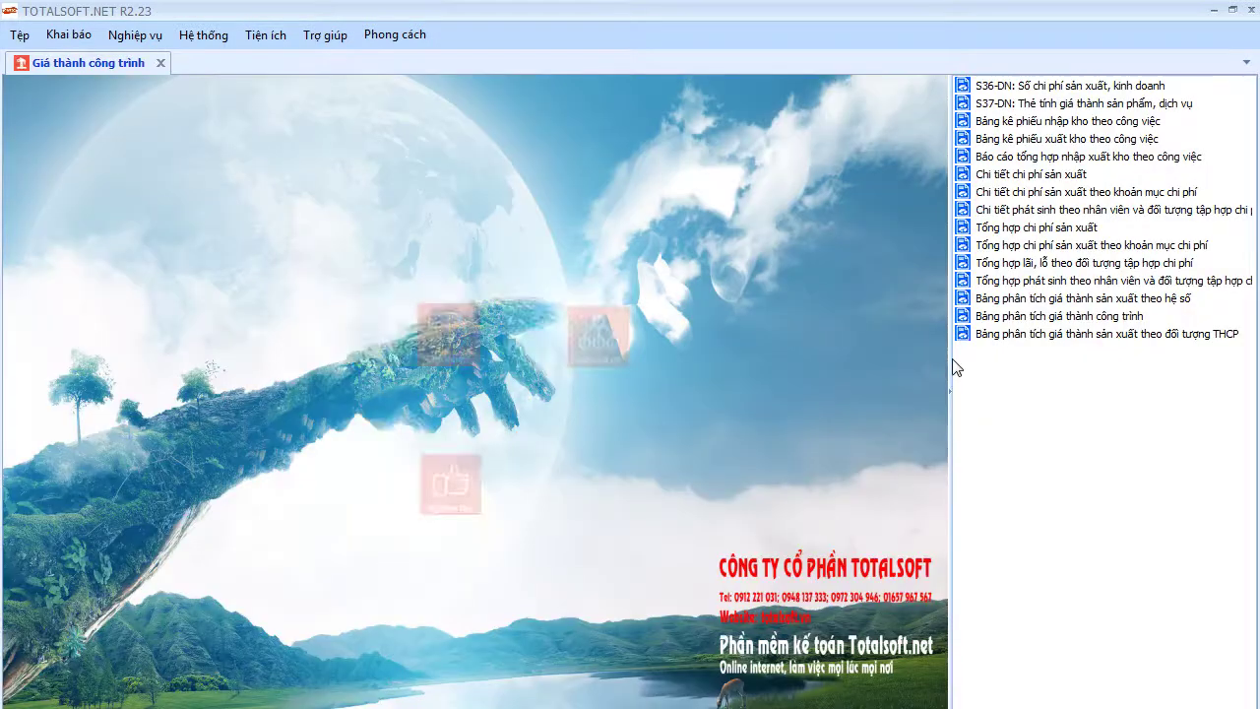
double_click(1000, 321)
click(414, 525)
click(736, 525)
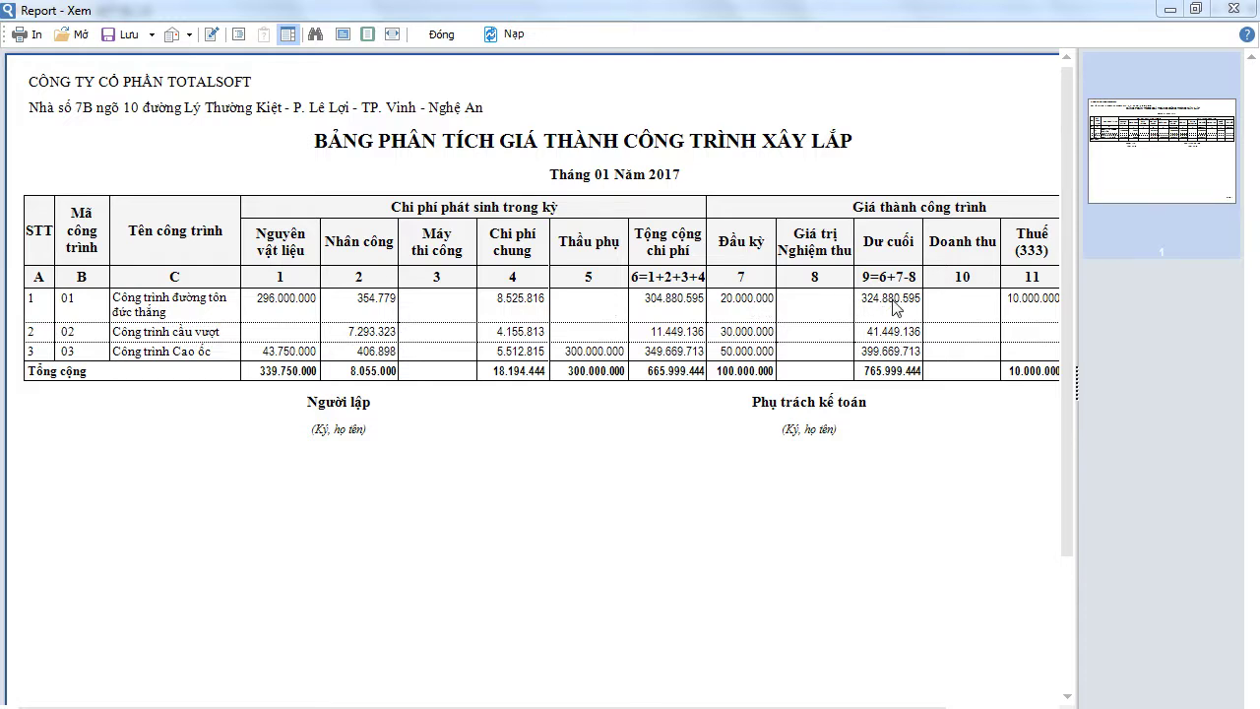
click(441, 34)
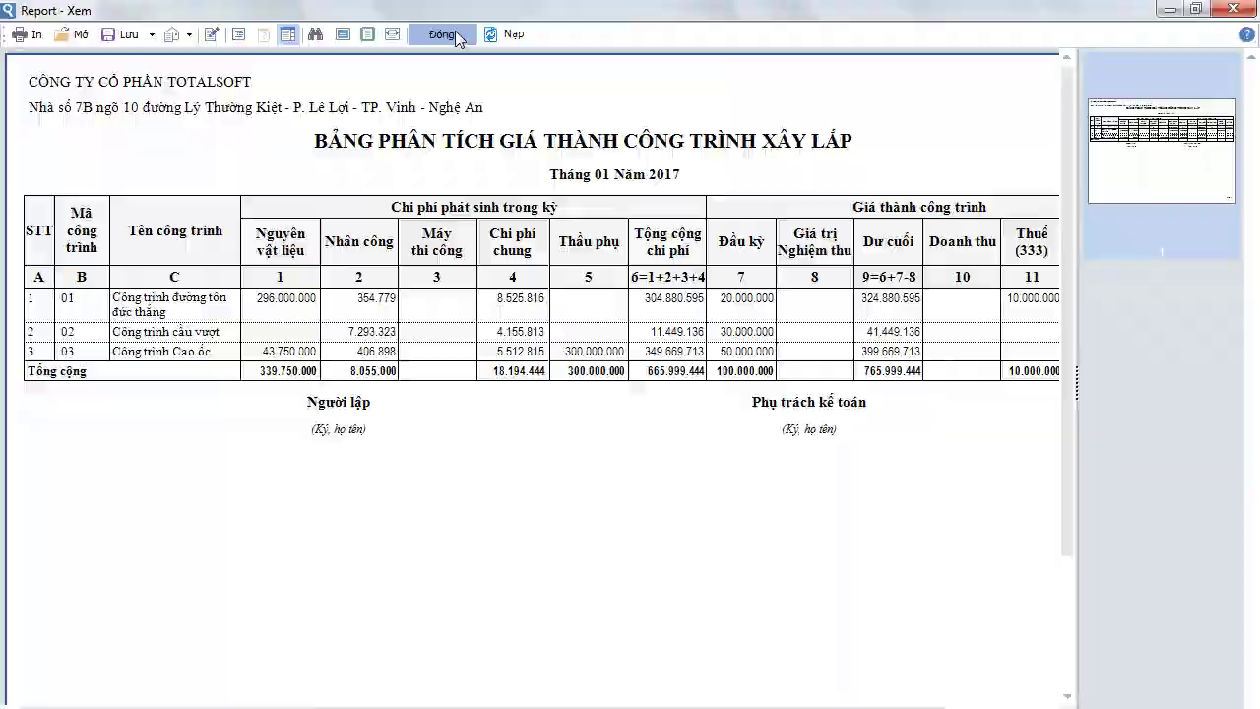
Load the project acceptance data (Nghiệm thu công trình, vụ việc) for the costing period Tháng 1
click(395, 480)
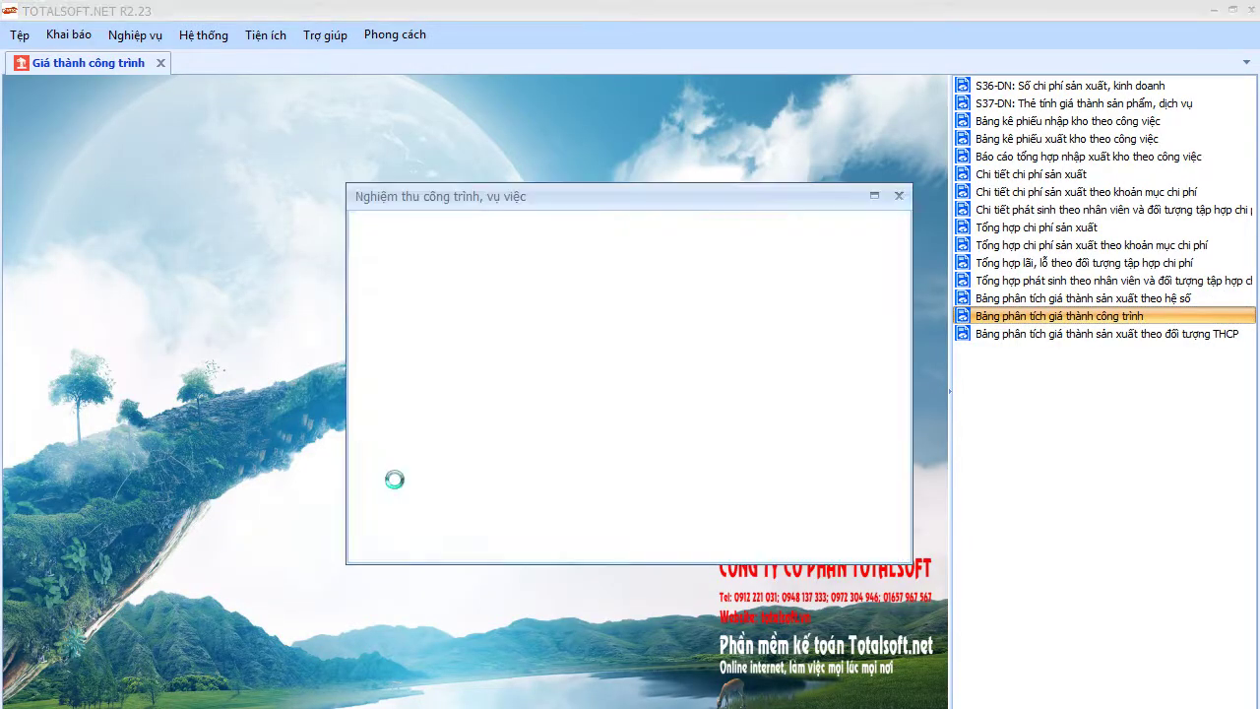
click(475, 252)
scroll(479, 281, up, 2)
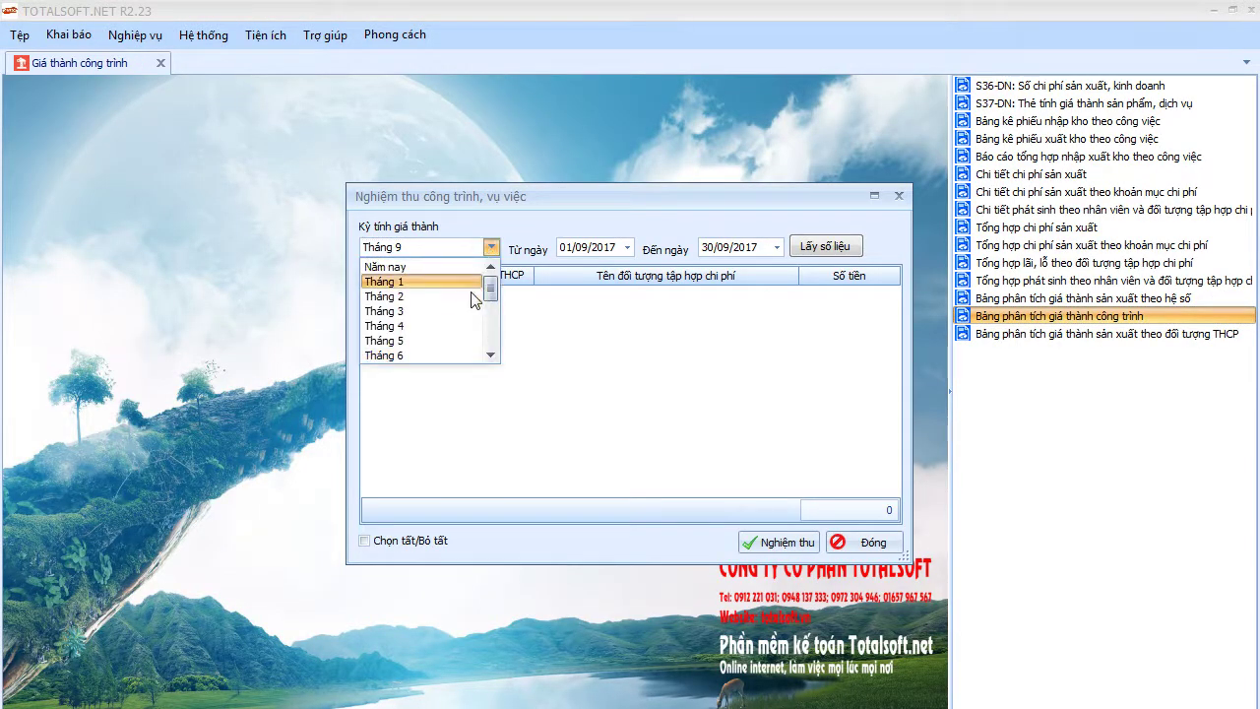
click(479, 283)
click(830, 247)
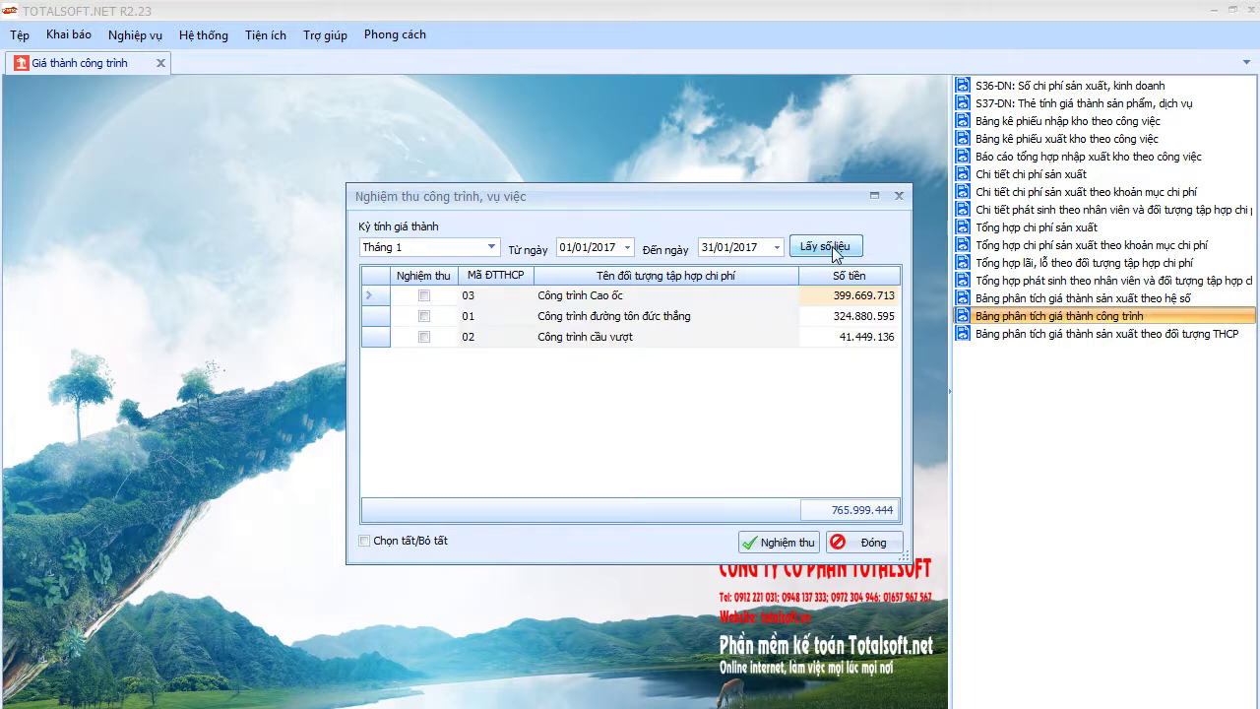
Accept project 01 "Công trình đường tôn đức thắng" with the amount 90.000.000 and generate its voucher
click(424, 316)
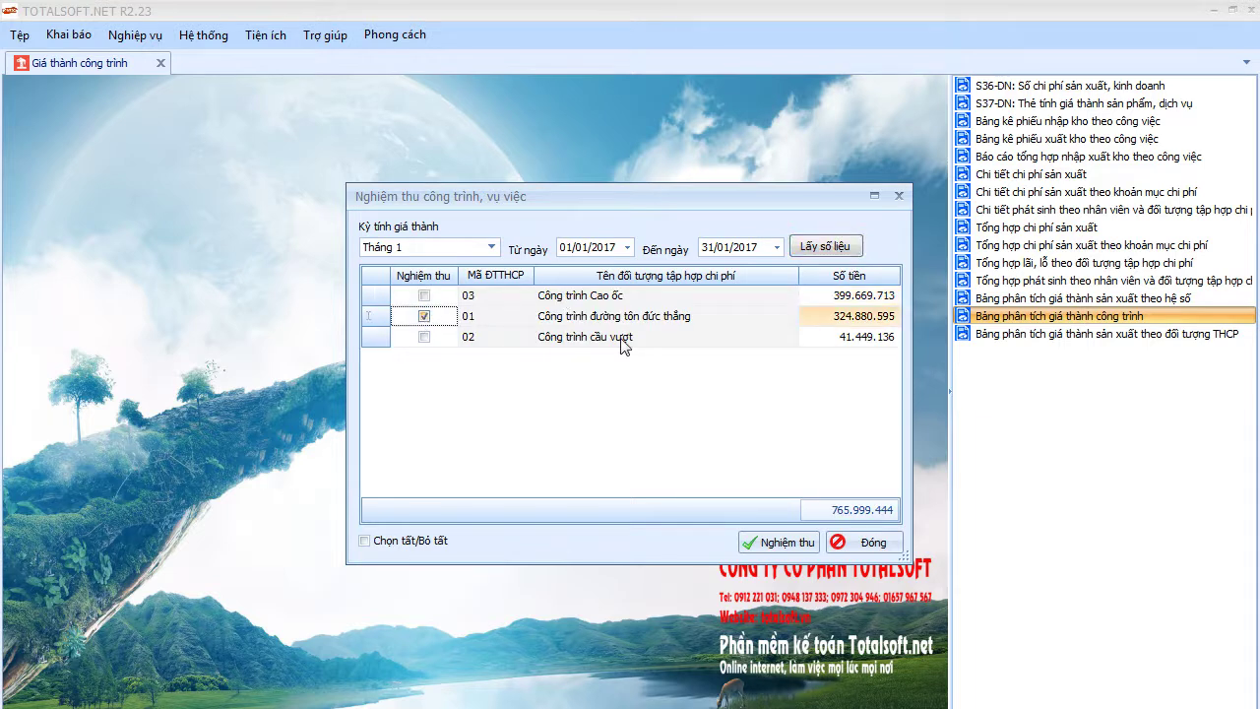
click(837, 316)
text(90.000.000)
key(Down)
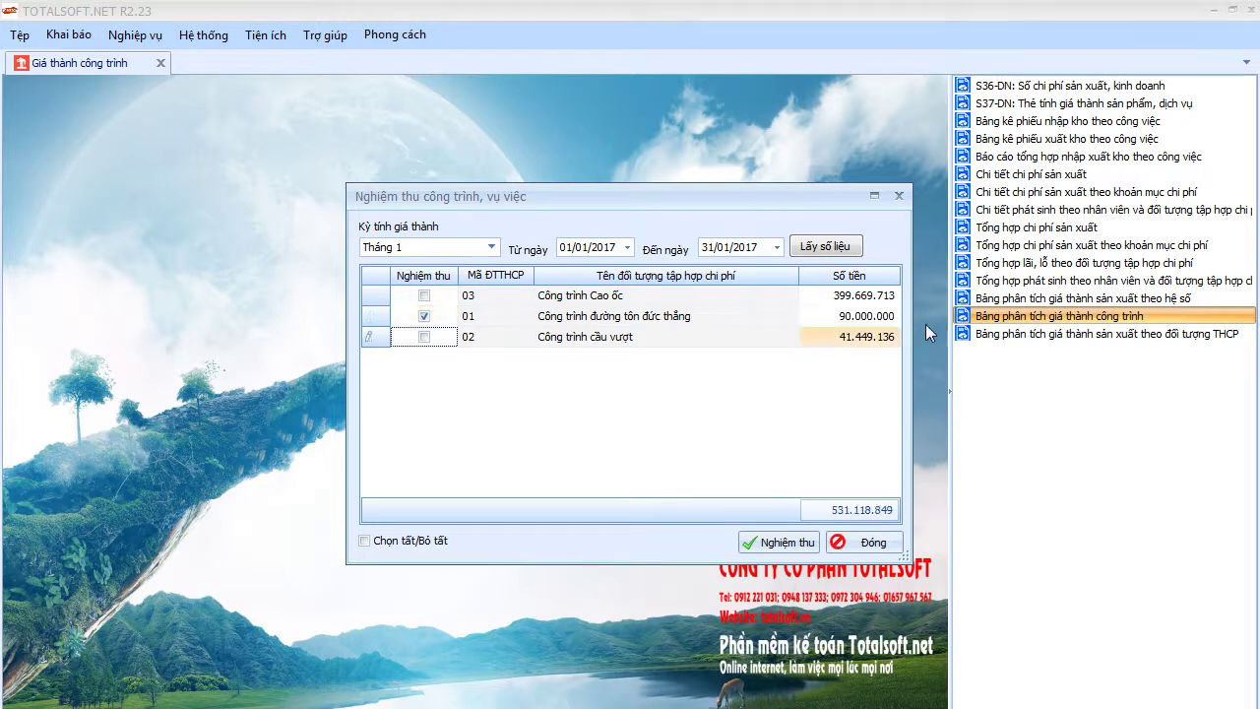
click(782, 542)
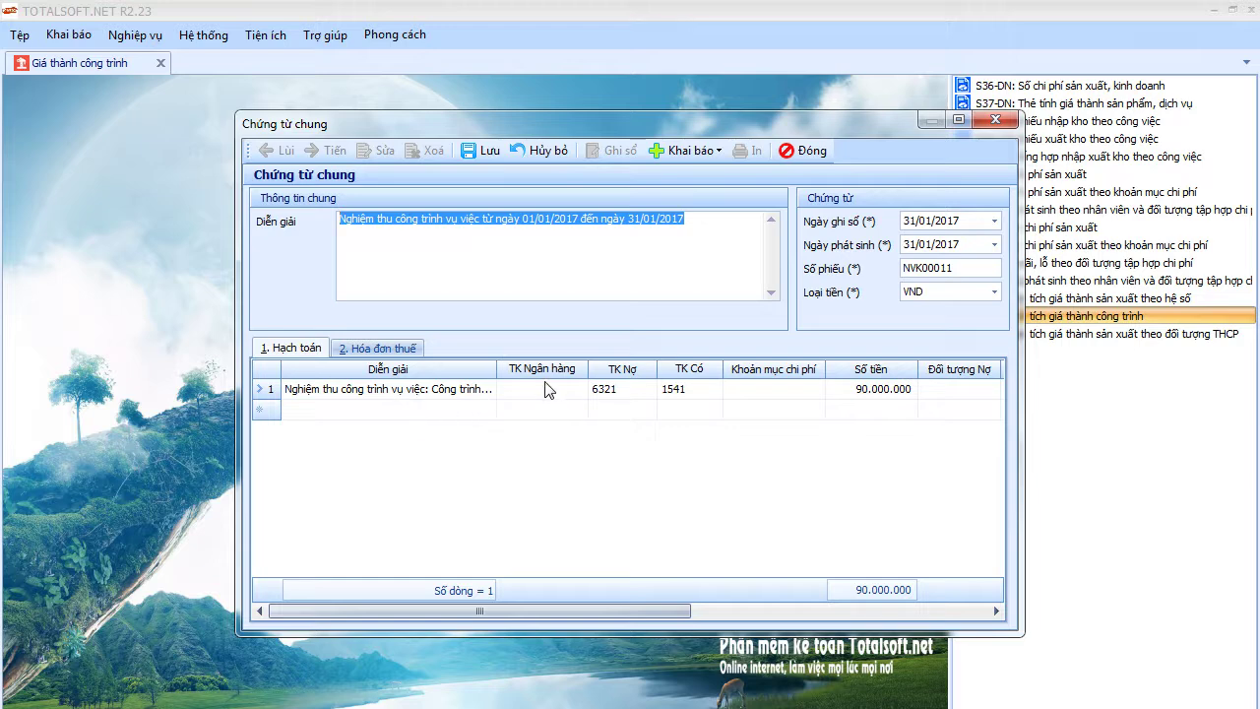
Set the acceptance line's credit account to 1542 and its debit account to 6323
click(692, 394)
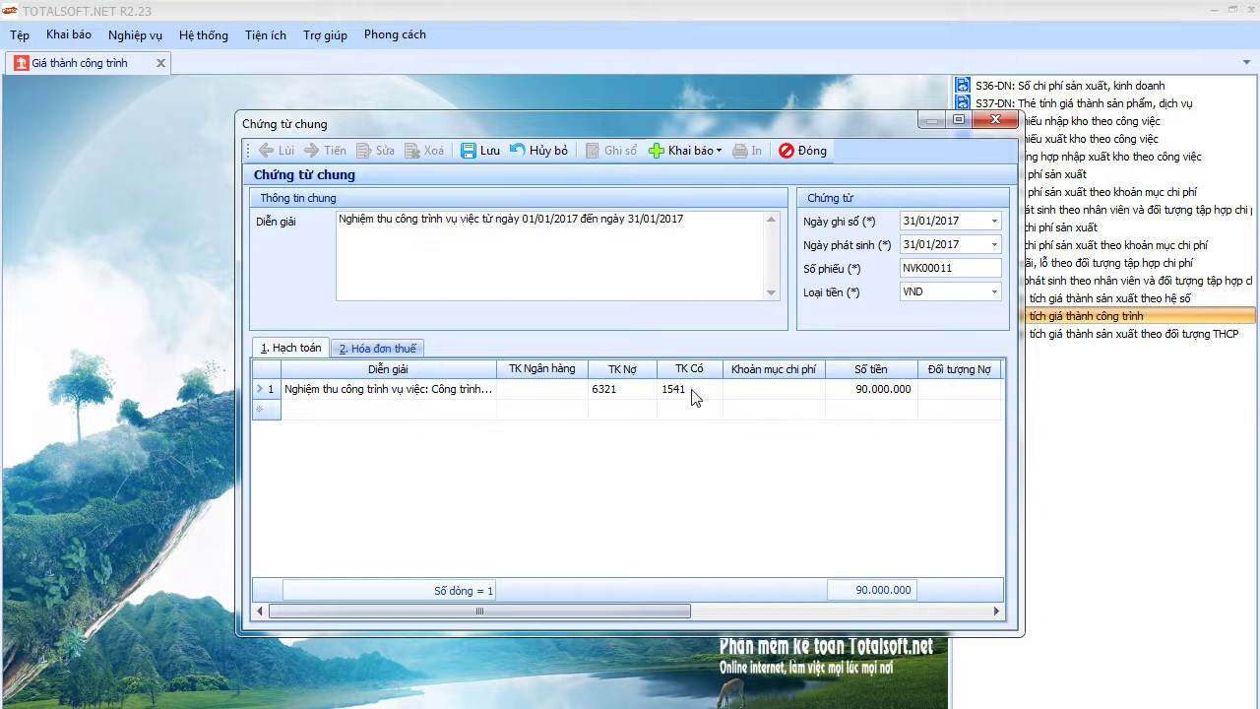
text(1542)
key(Return)
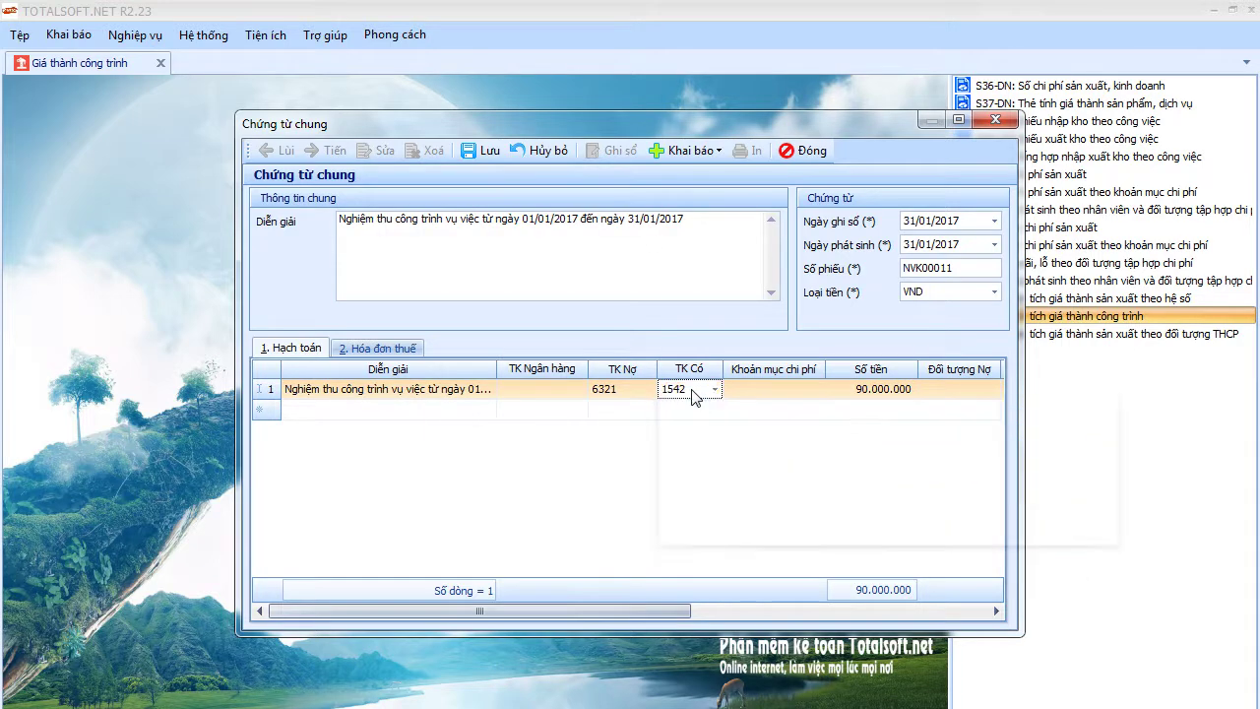
click(633, 392)
scroll(713, 500, down, 2)
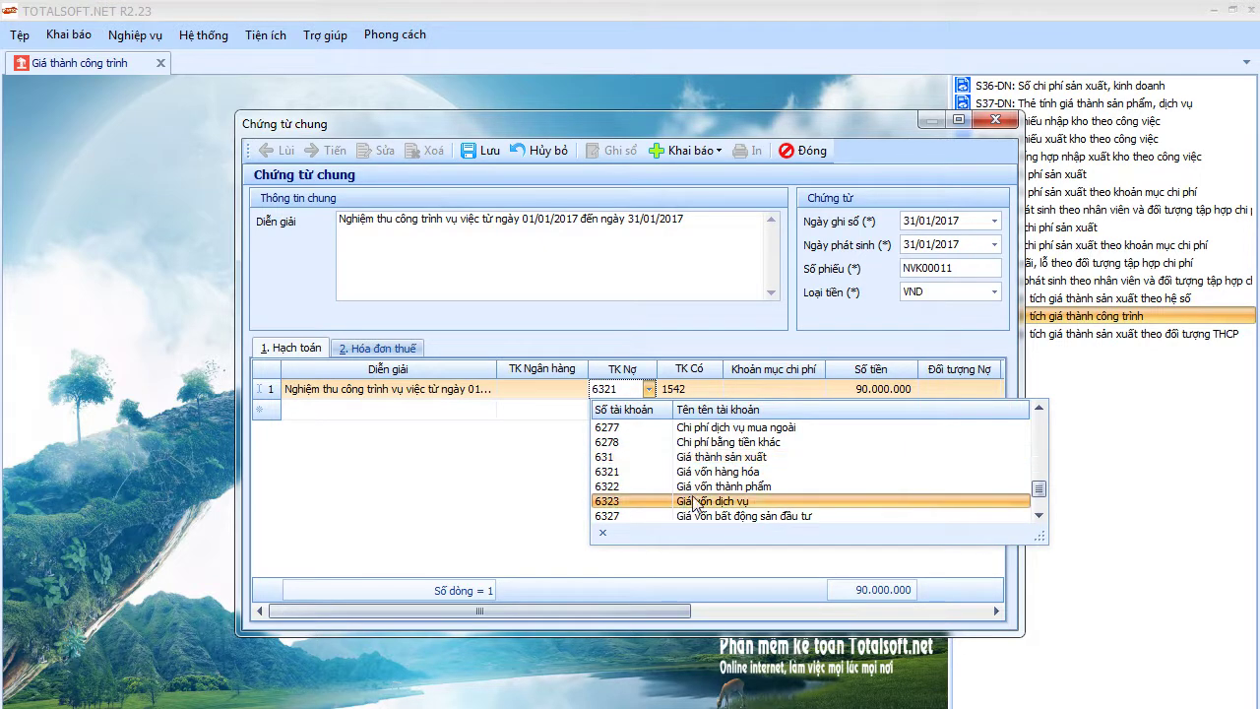
click(718, 505)
key(Tab)
key(Tab)
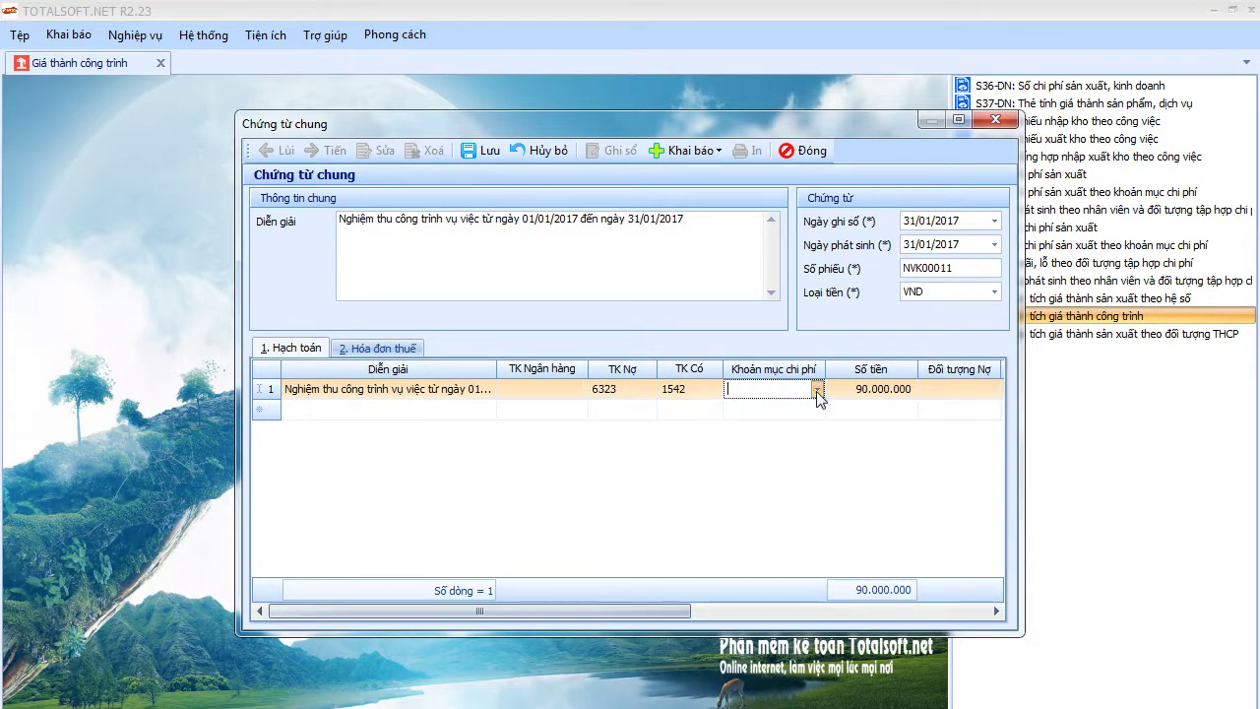
Assign the cost item NT (Nghiệm thu công trình) to the acceptance line, then save and close the voucher
click(816, 389)
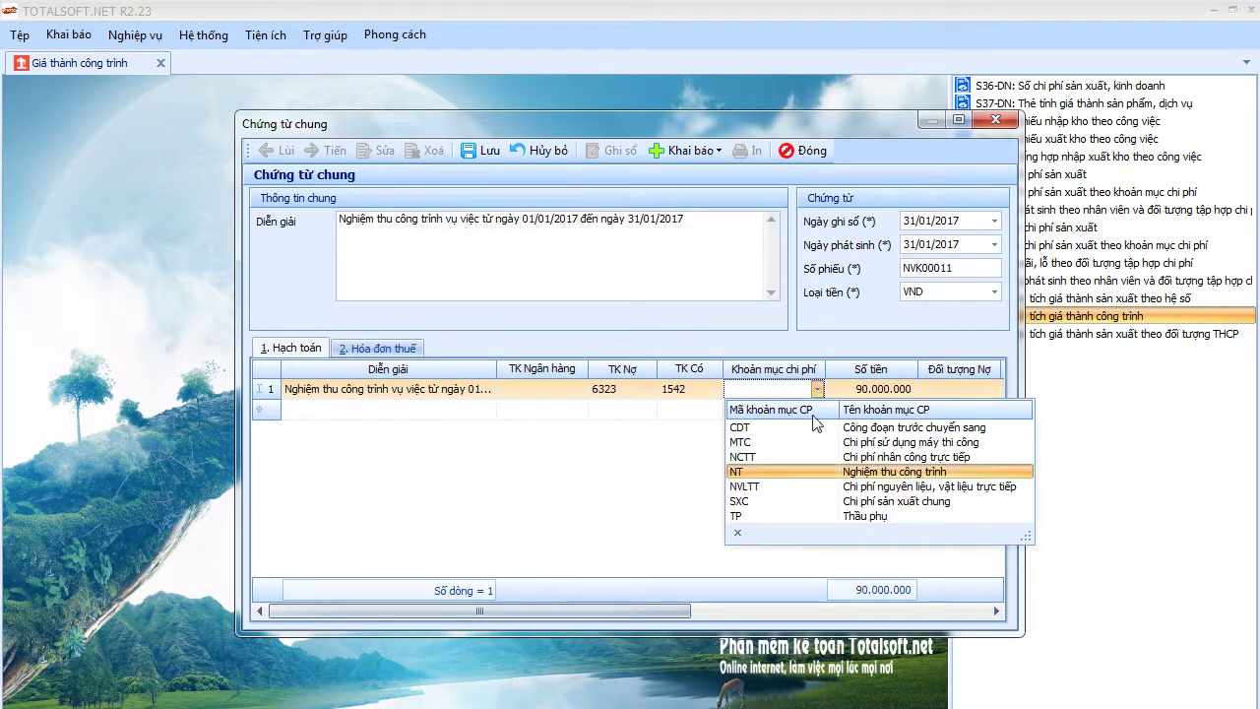
click(776, 482)
drag(635, 605, 922, 604)
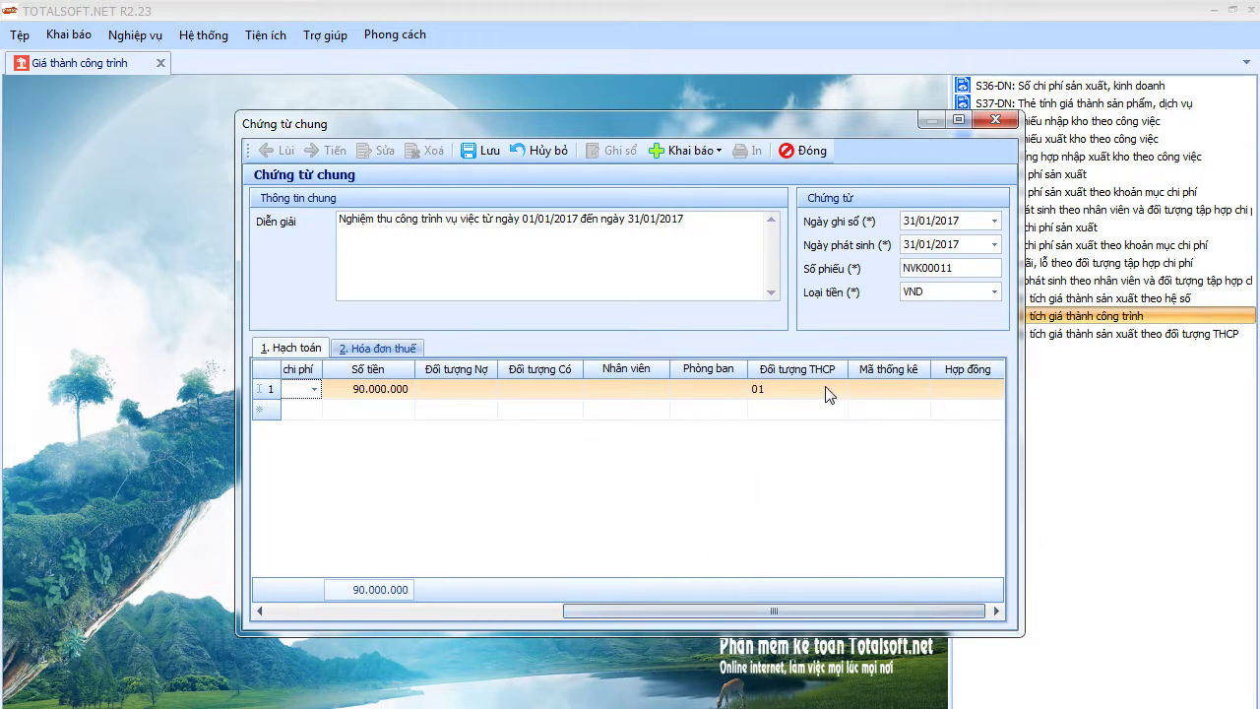
click(473, 158)
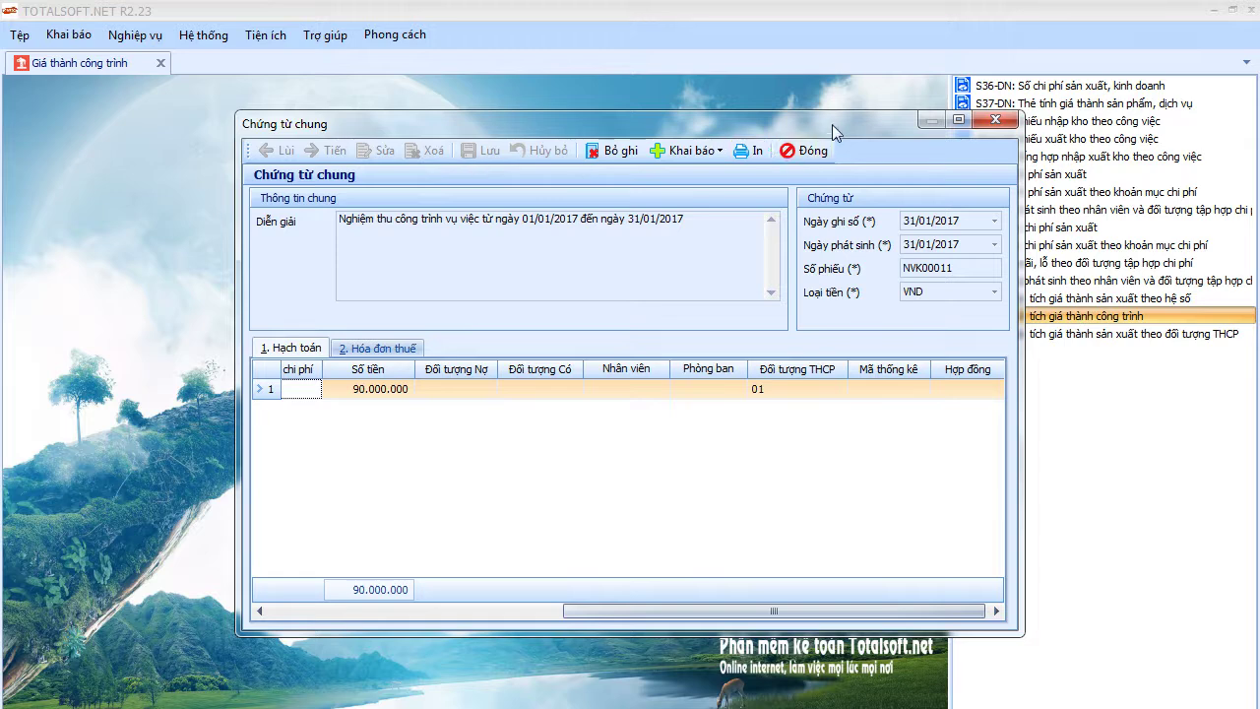
click(803, 150)
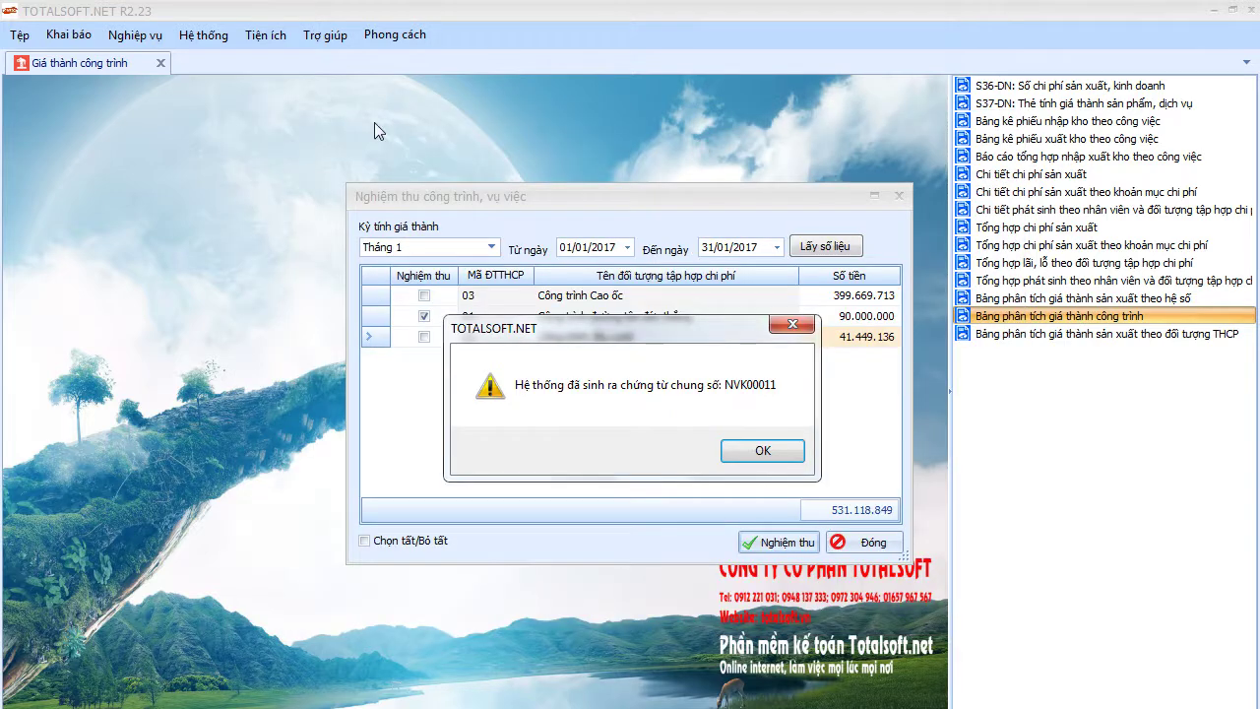
click(765, 454)
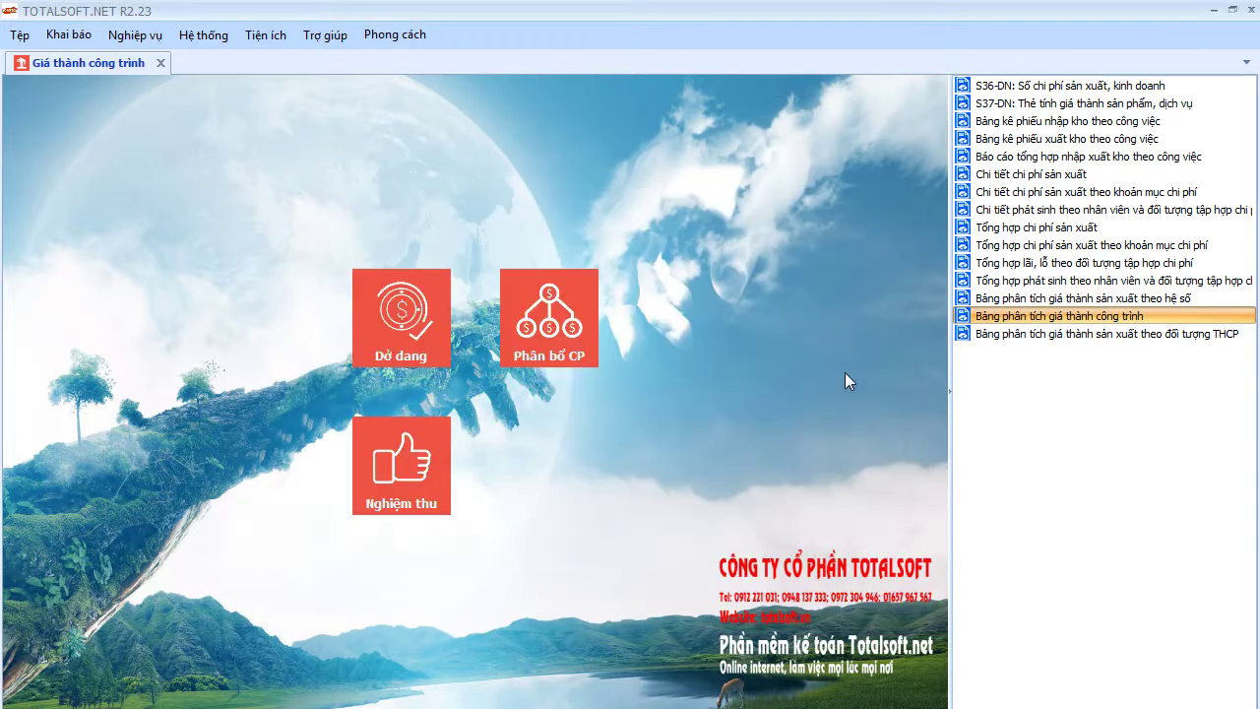
Open the profit and loss transfer list (Kết chuyển lãi lỗ) and start a new entry
click(150, 41)
mouse_move(187, 321)
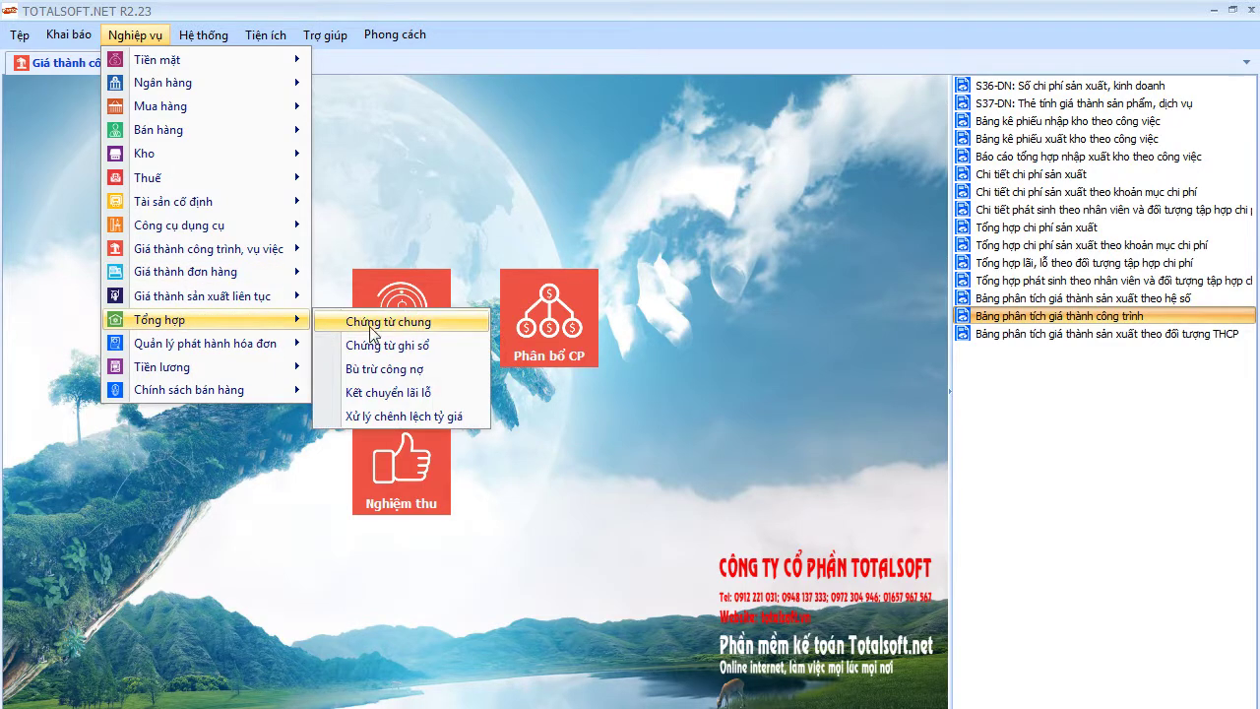
click(391, 390)
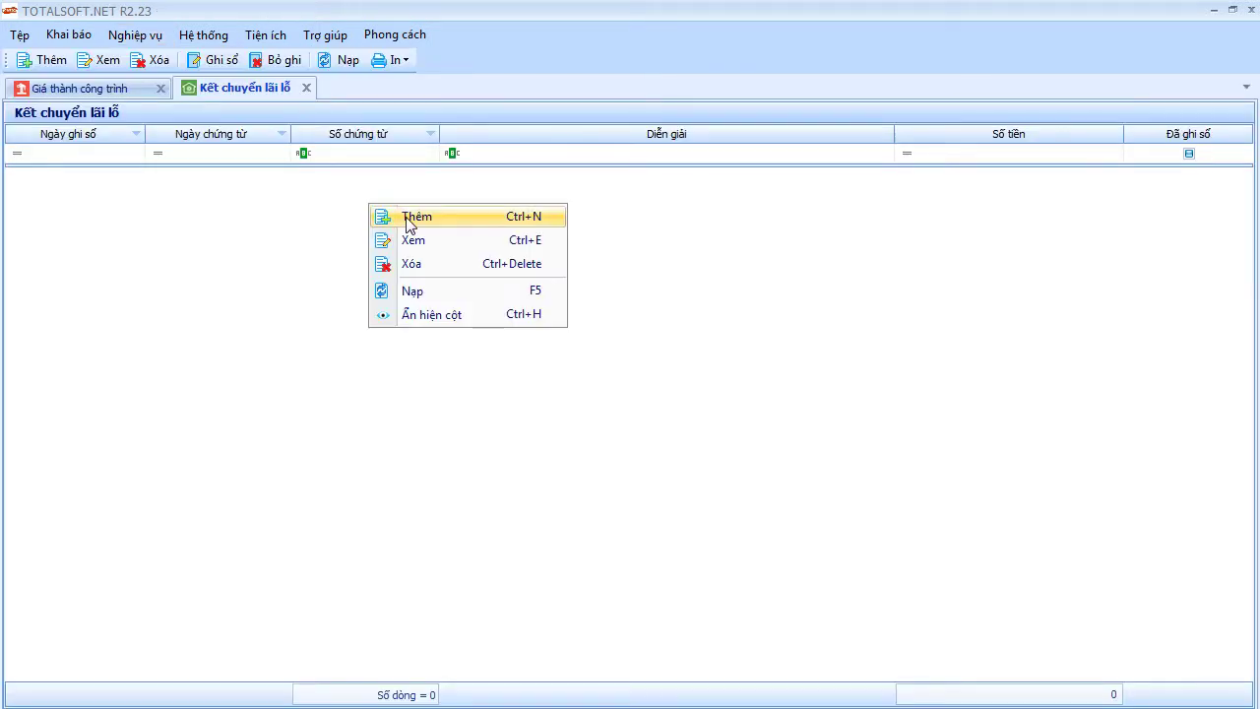
click(413, 216)
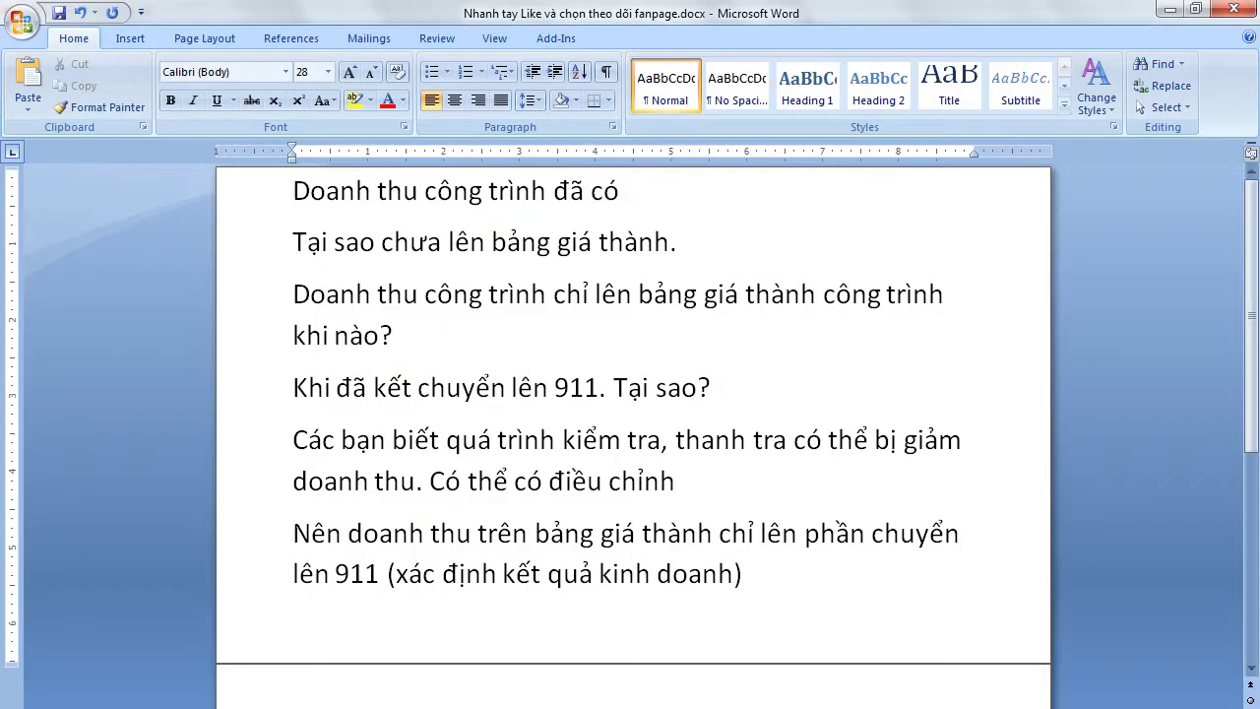
Replace all notes in the Word document with the lines "Cái hay ở kết chuyển lãi lỗ là" and "632 và 511"
key(ctrl+a)
text(Cái)
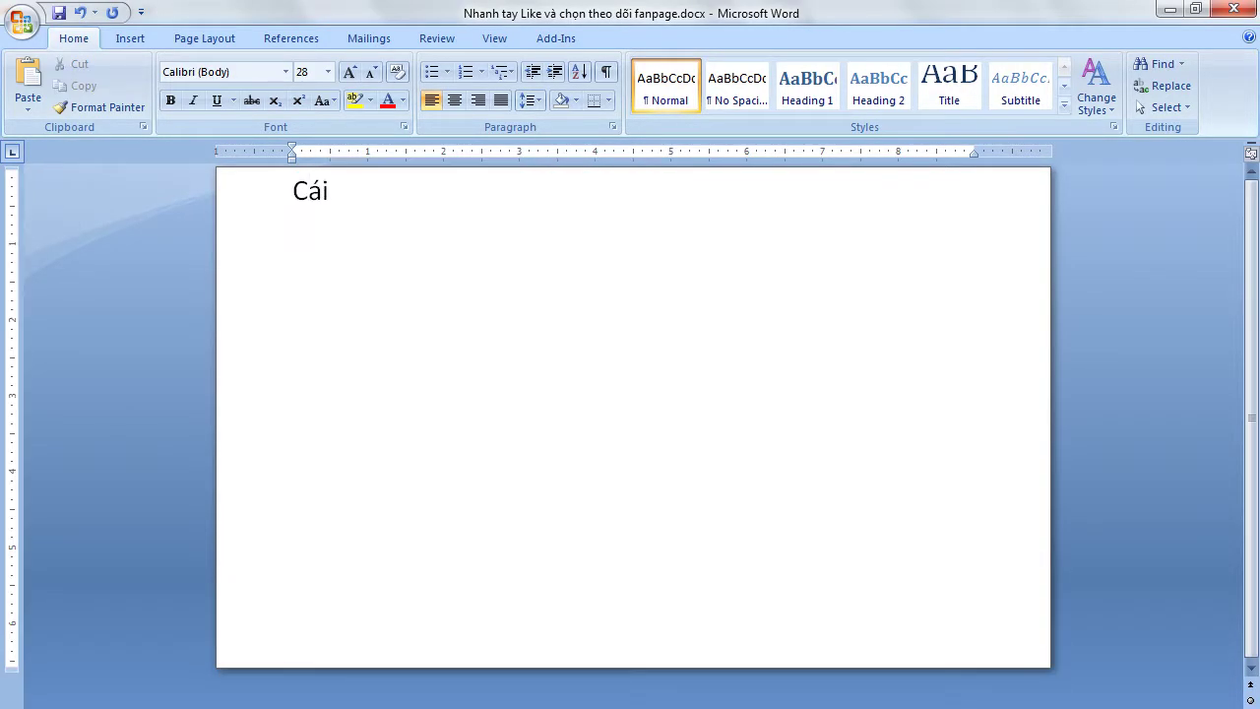
text( hay ở kêt chuye)
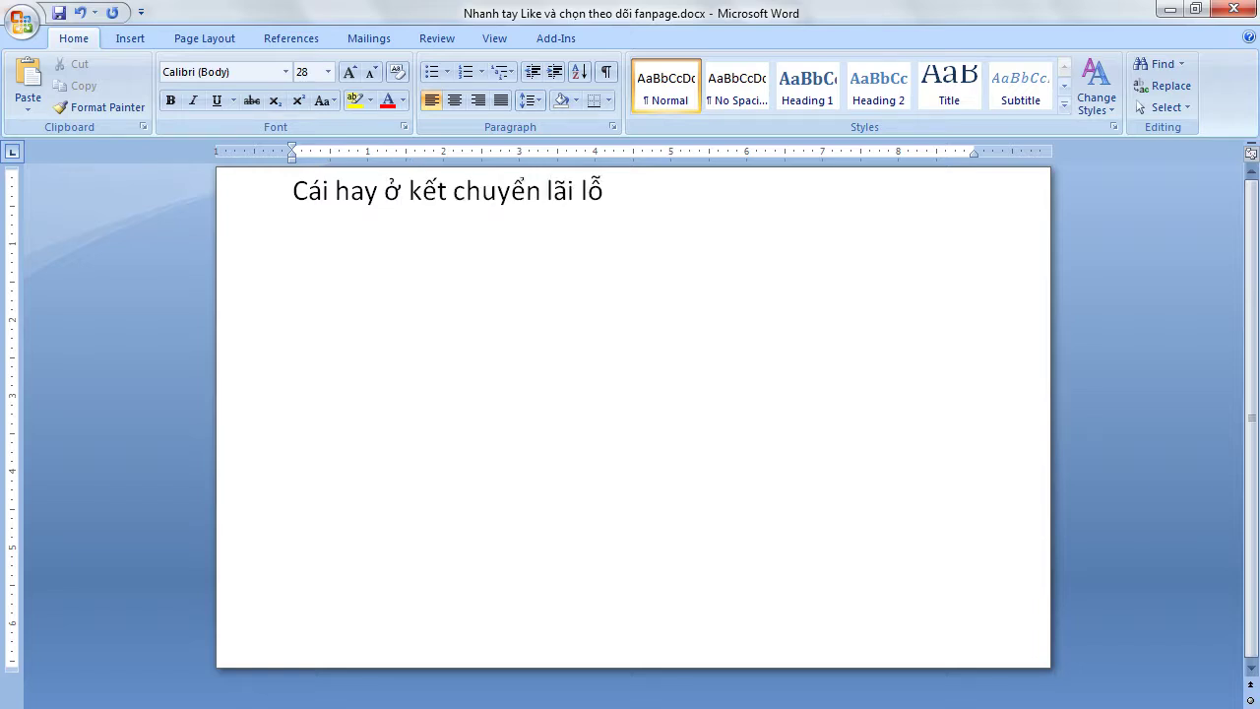
text(n lãi lỗ là)
key(Return)
text(632 và 511)
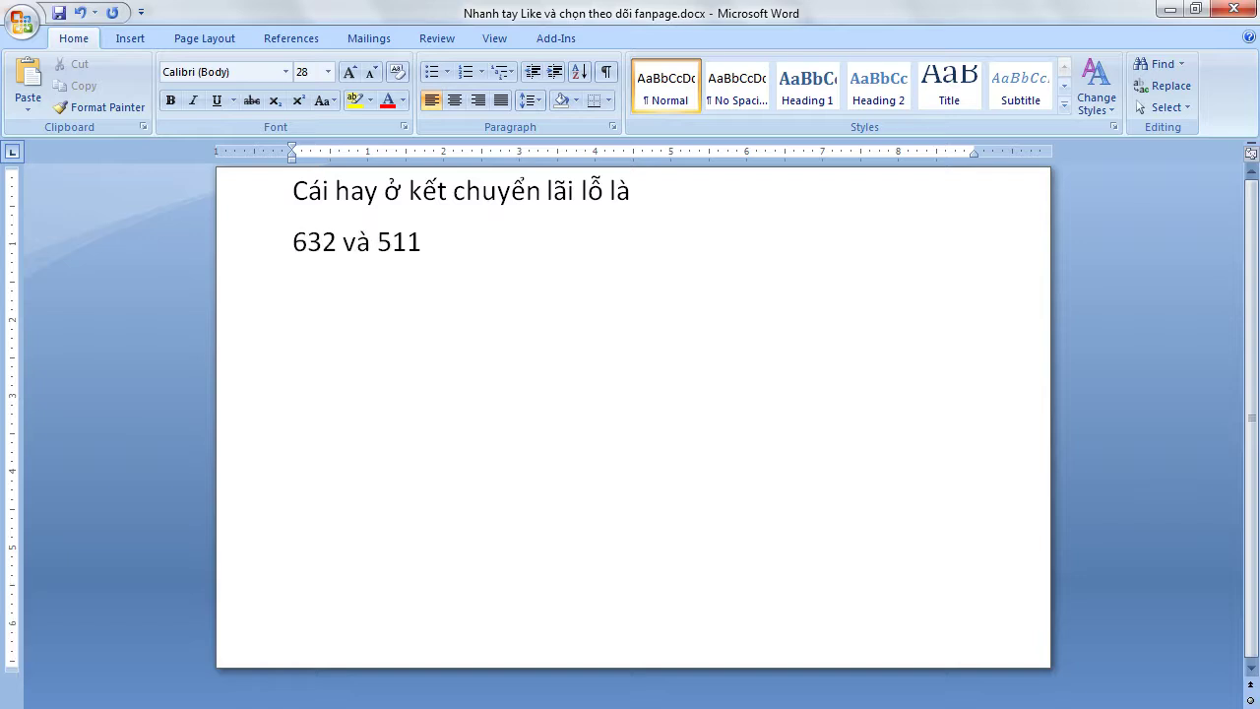
Complete the second Word line with "sẽ tự theo công trình mà không cần bận tâm", then return to TOTALSOFT.NET
text( sẽ tự theo côn)
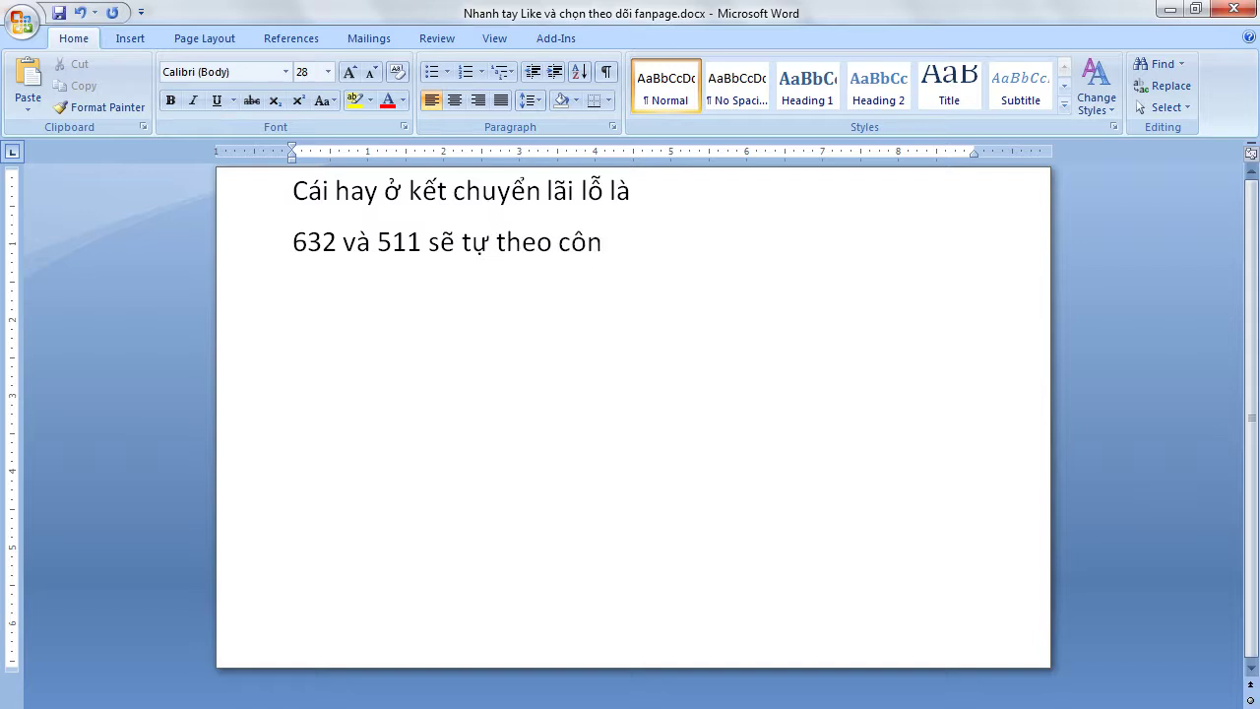
text(g trinh mà không cần bân tâm)
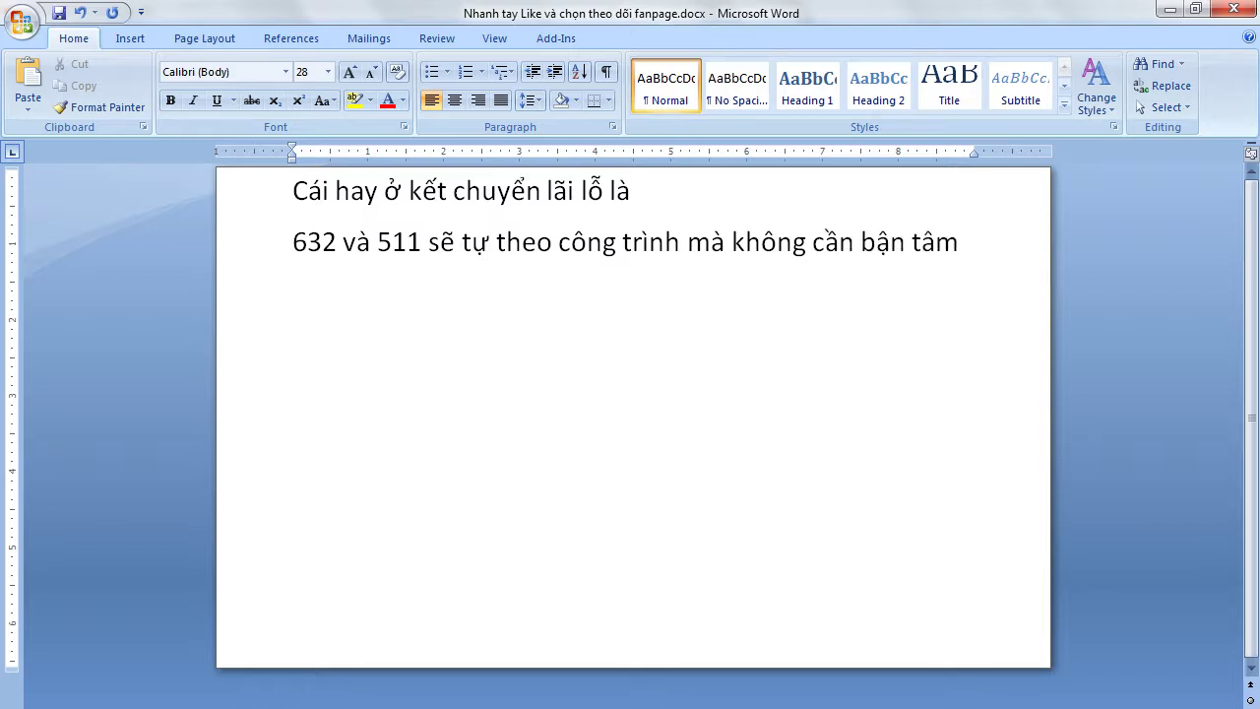
key(alt+Tab)
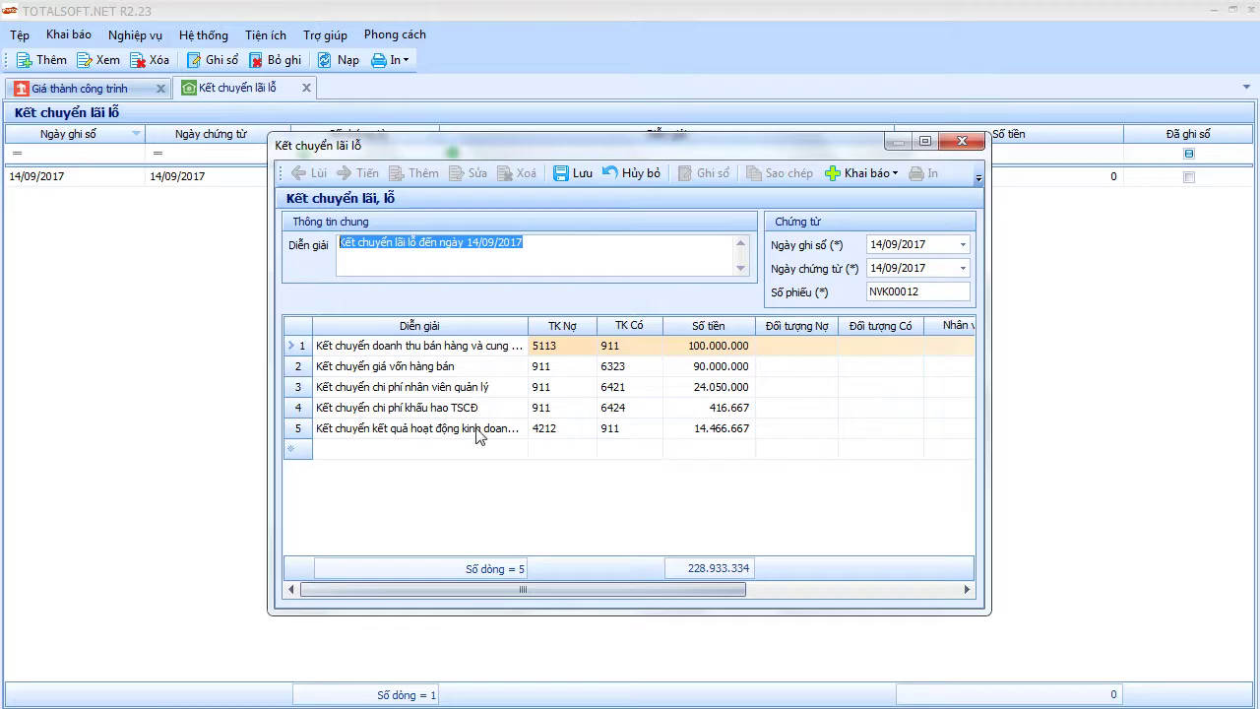
Move the cost object column (ĐT tập hợp chi phí) beside the amount column and select the revenue line's cost object
click(575, 353)
click(535, 356)
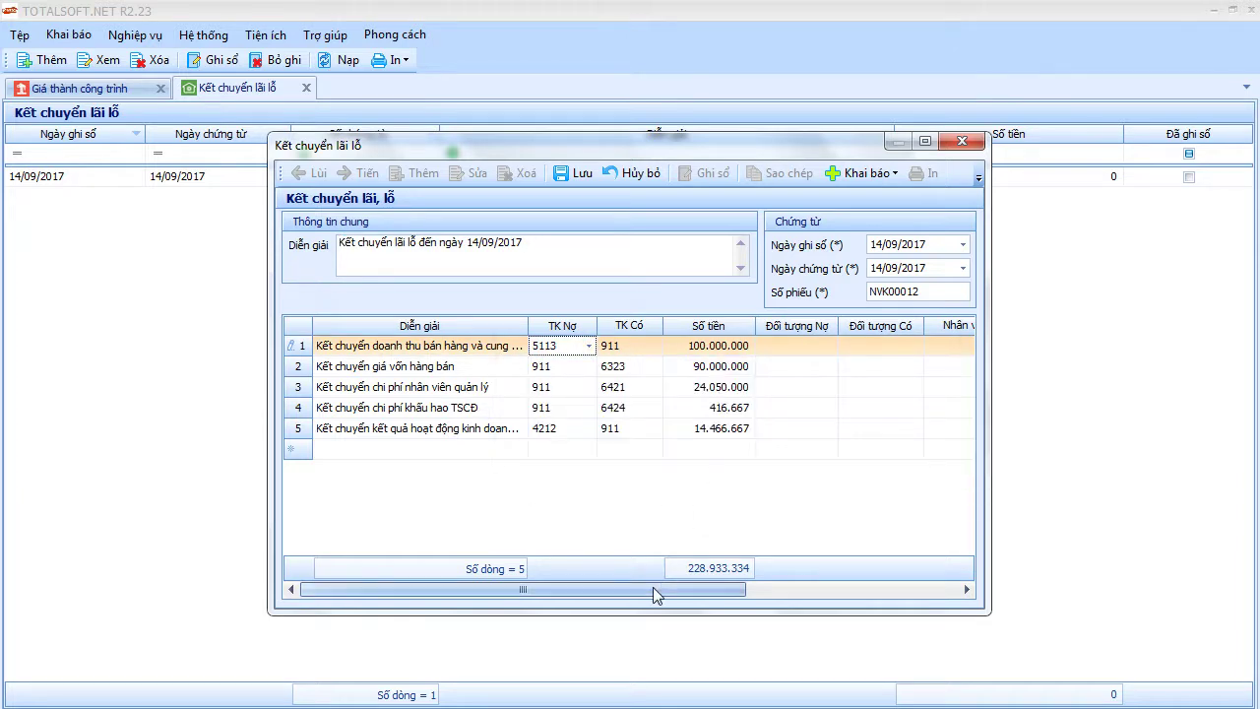
drag(652, 587, 883, 592)
drag(833, 323, 483, 325)
drag(814, 335, 476, 331)
drag(663, 594, 359, 581)
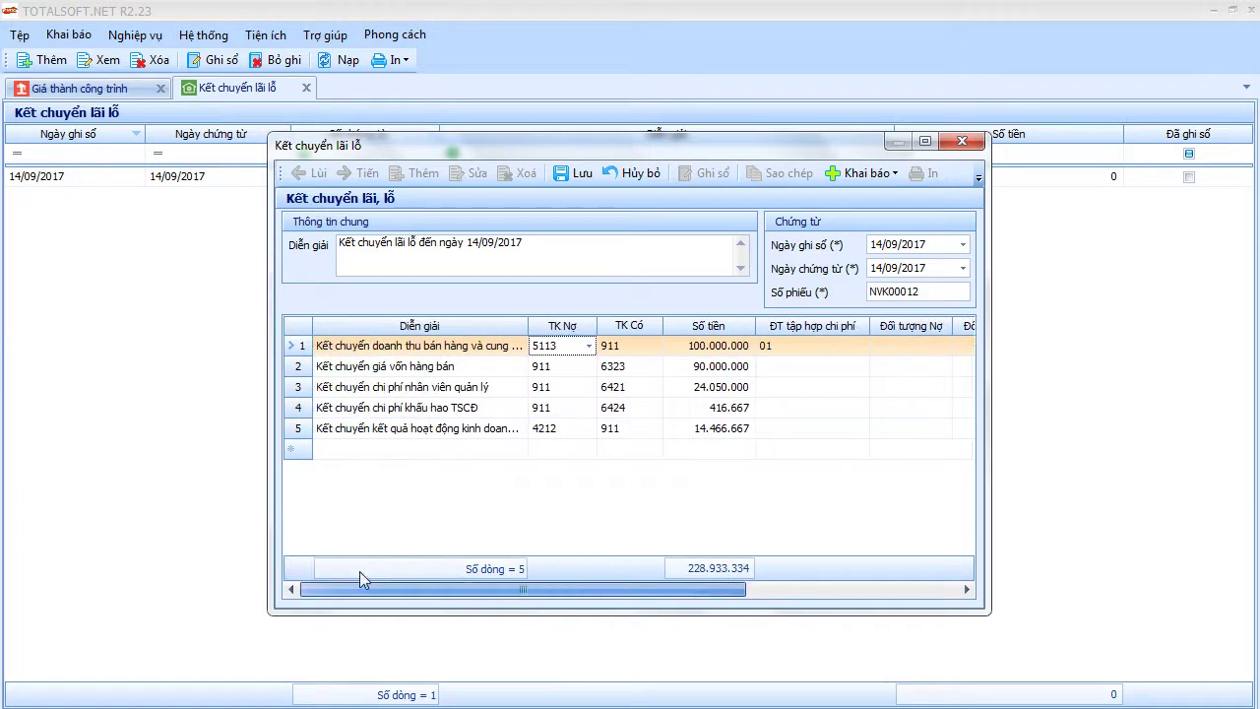
click(788, 347)
click(788, 347)
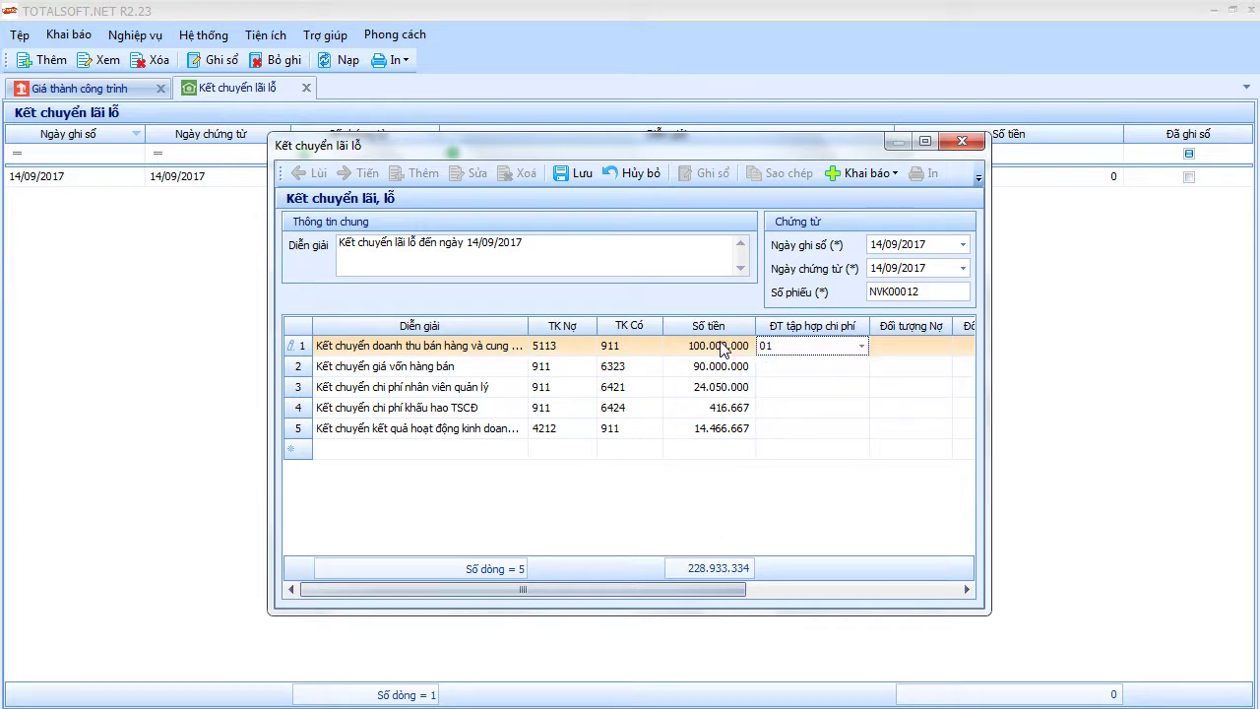
Save the profit and loss transfer, then close it and the transfer list
click(573, 173)
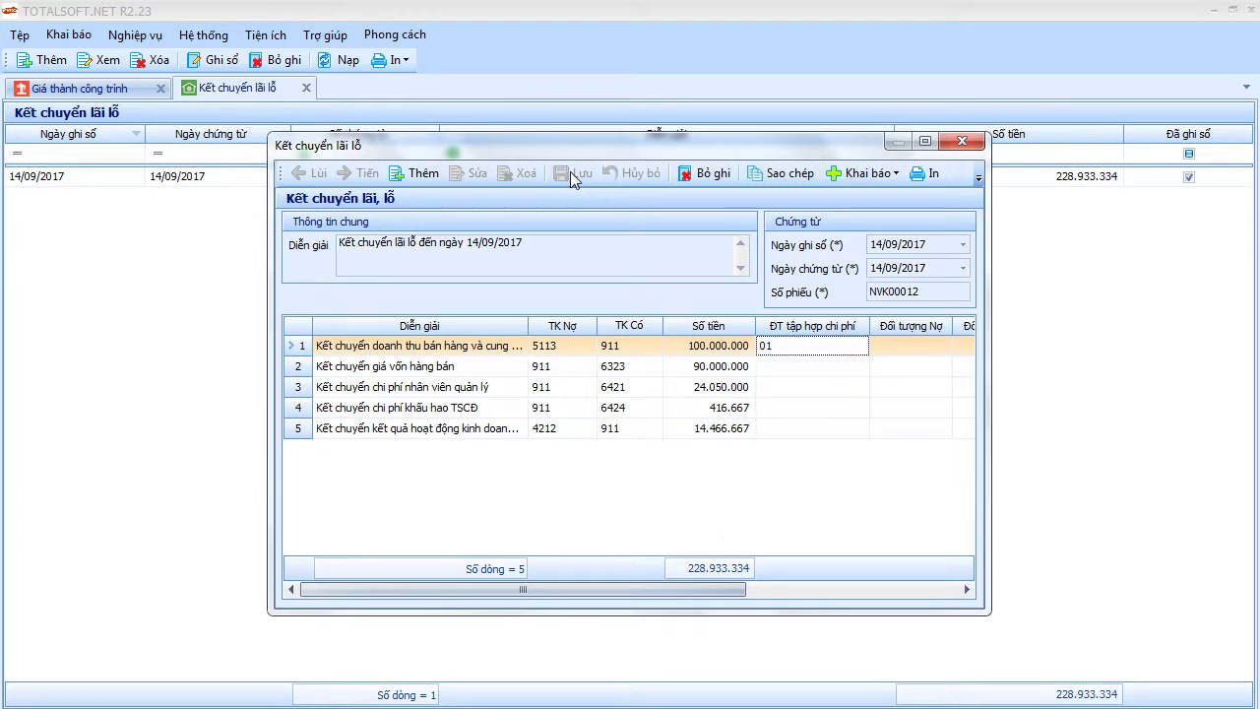
click(962, 140)
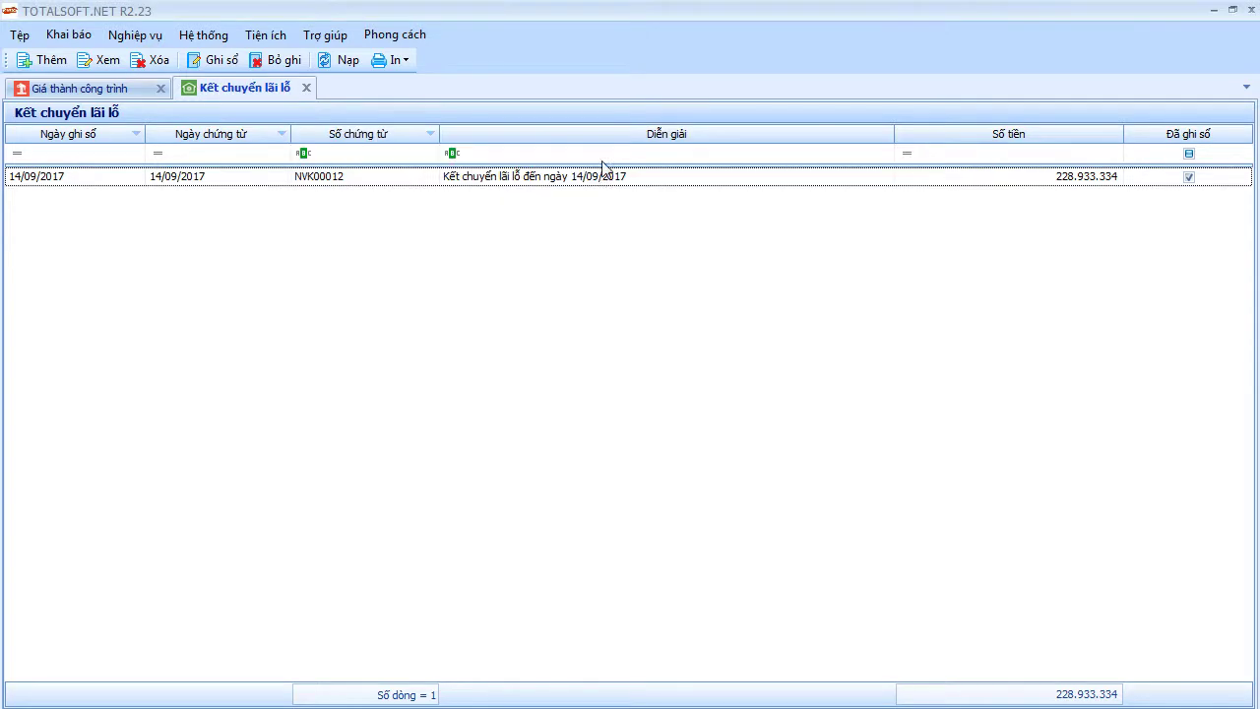
click(305, 88)
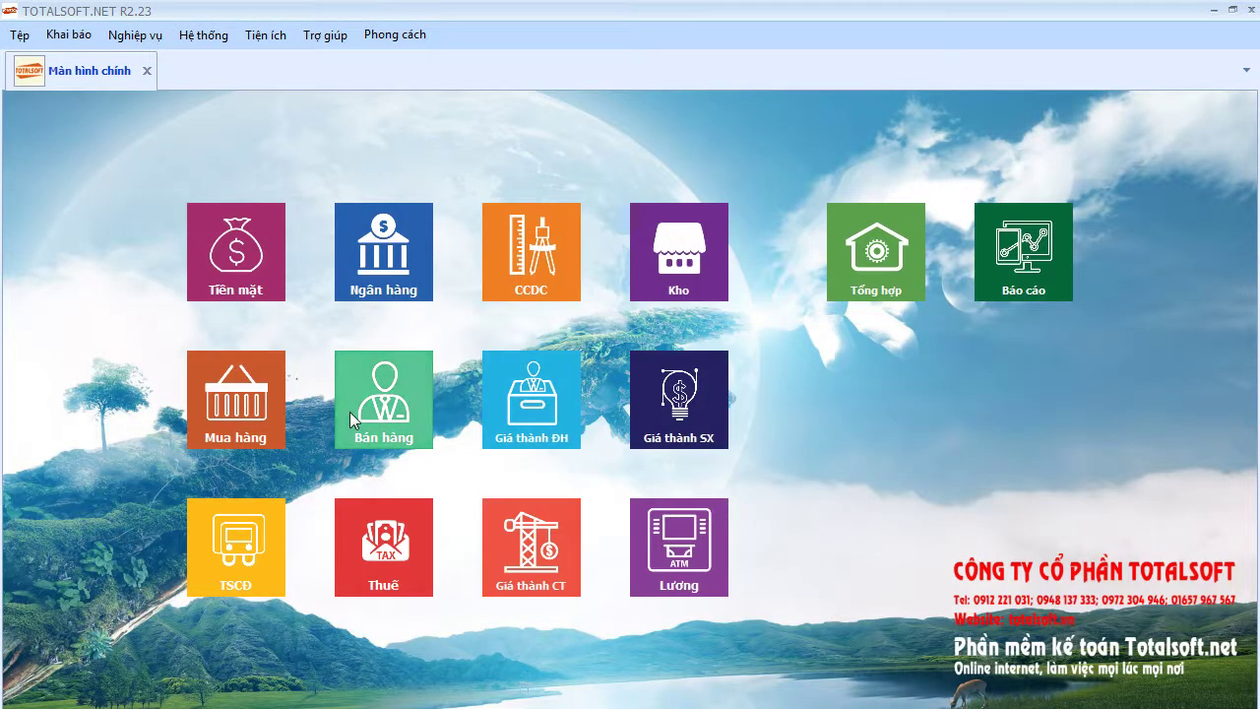
Open the sales invoice list (Hóa đơn bán hàng) in the sales module and start a new invoice
click(349, 412)
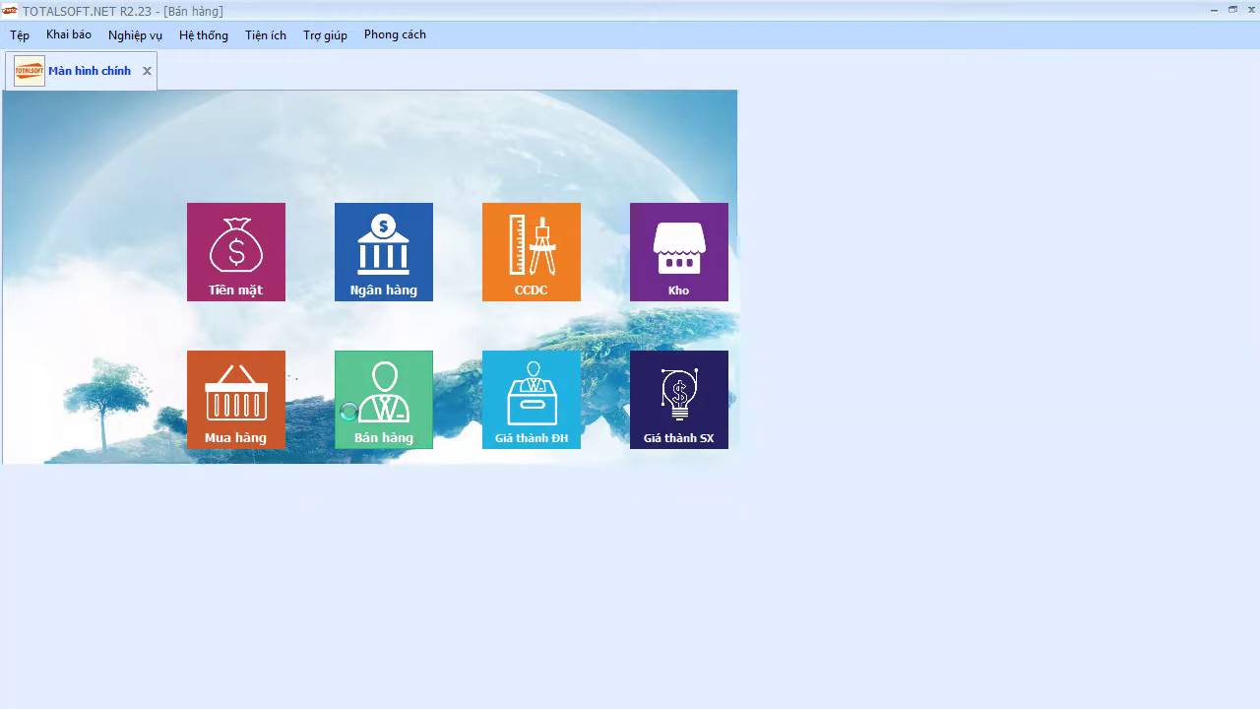
click(499, 340)
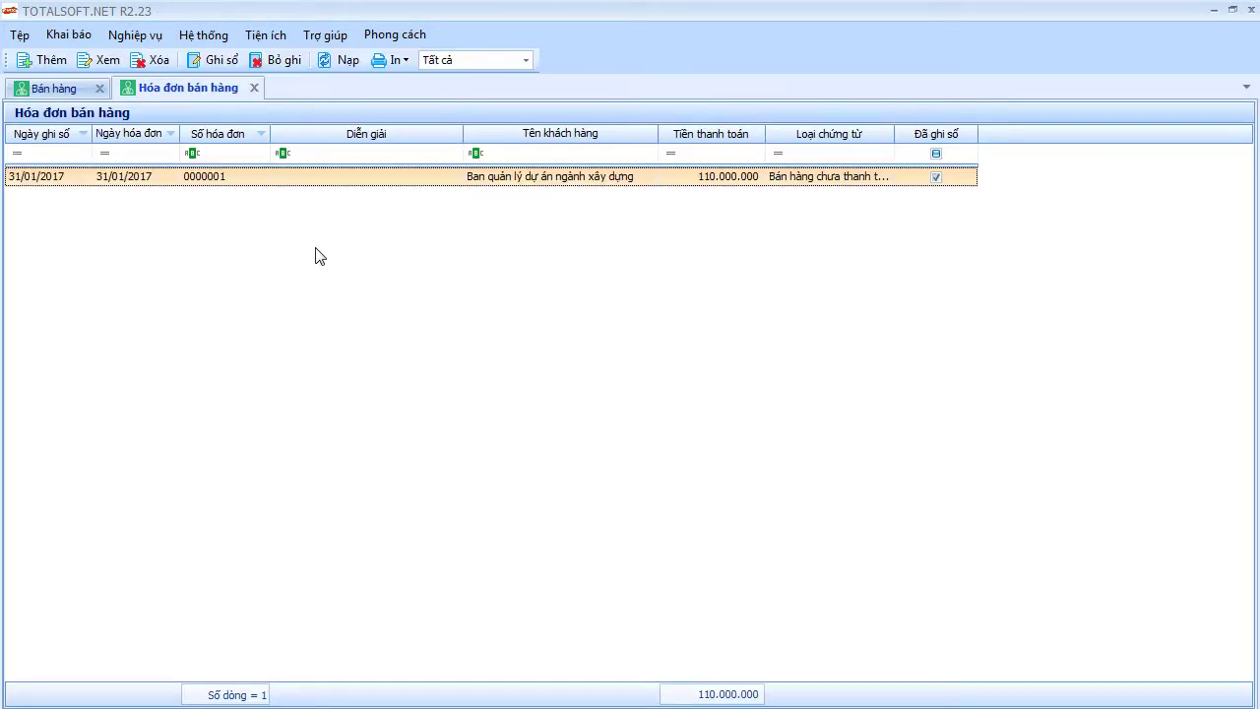
right_click(316, 248)
click(351, 262)
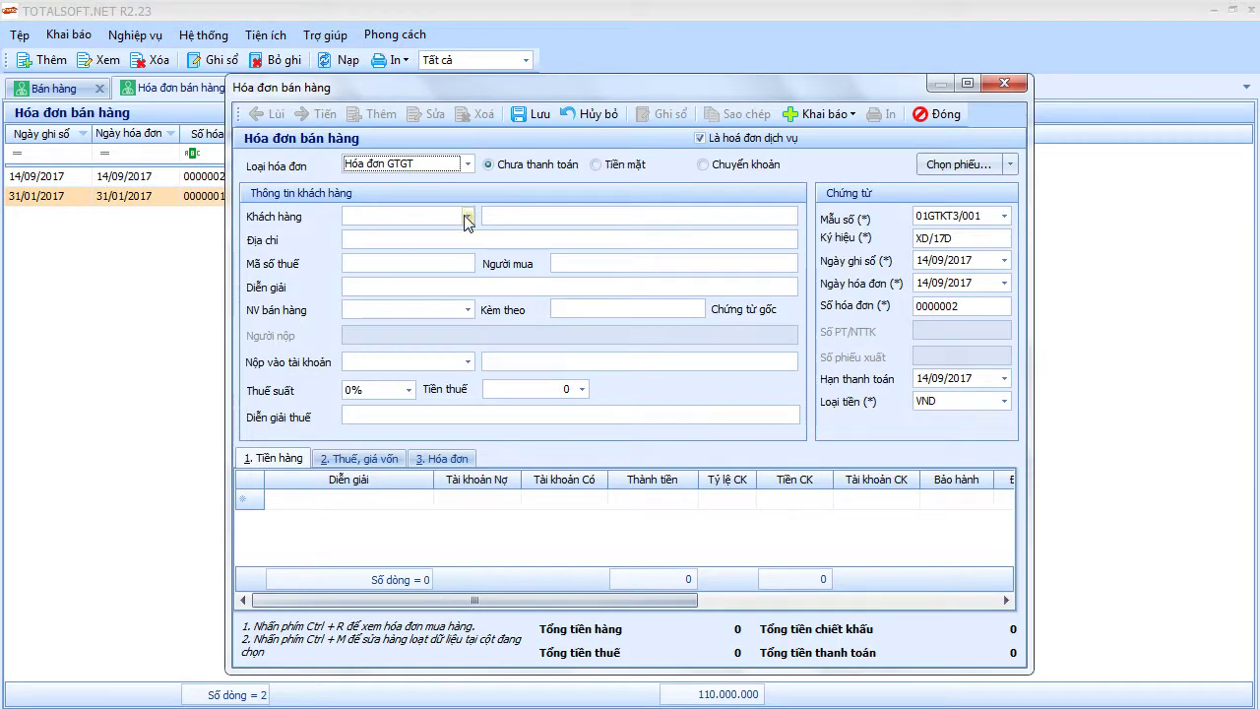
Choose Ban quản lý dự án ngành xây dựng as the invoice's customer and set the posting date to 31/01/2017
click(467, 216)
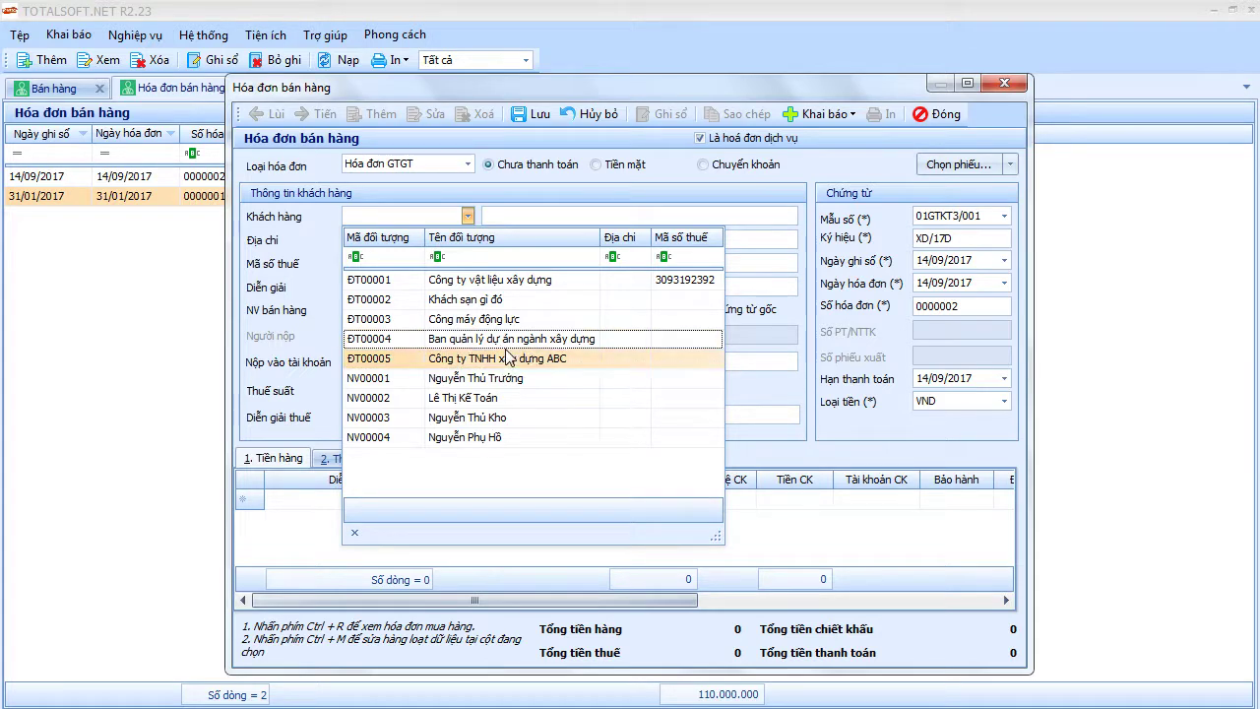
click(505, 339)
click(473, 266)
key(Tab)
key(Tab)
key(Tab)
key(Tab)
key(Tab)
key(Tab)
key(Tab)
key(Tab)
key(Tab)
key(Tab)
key(Tab)
key(Tab)
text(3101)
key(Tab)
key(Tab)
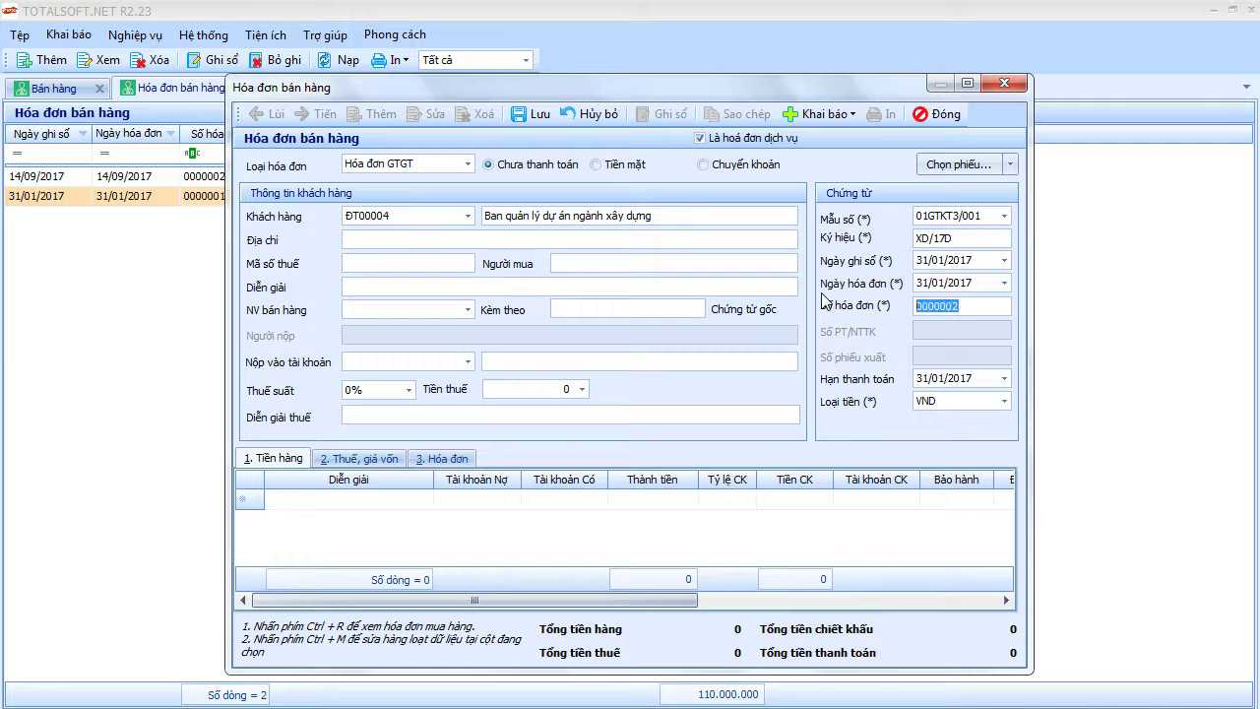
key(Tab)
key(Tab)
Add an invoice line described as "Doanh thu côn trình" with credit account 5113
click(427, 503)
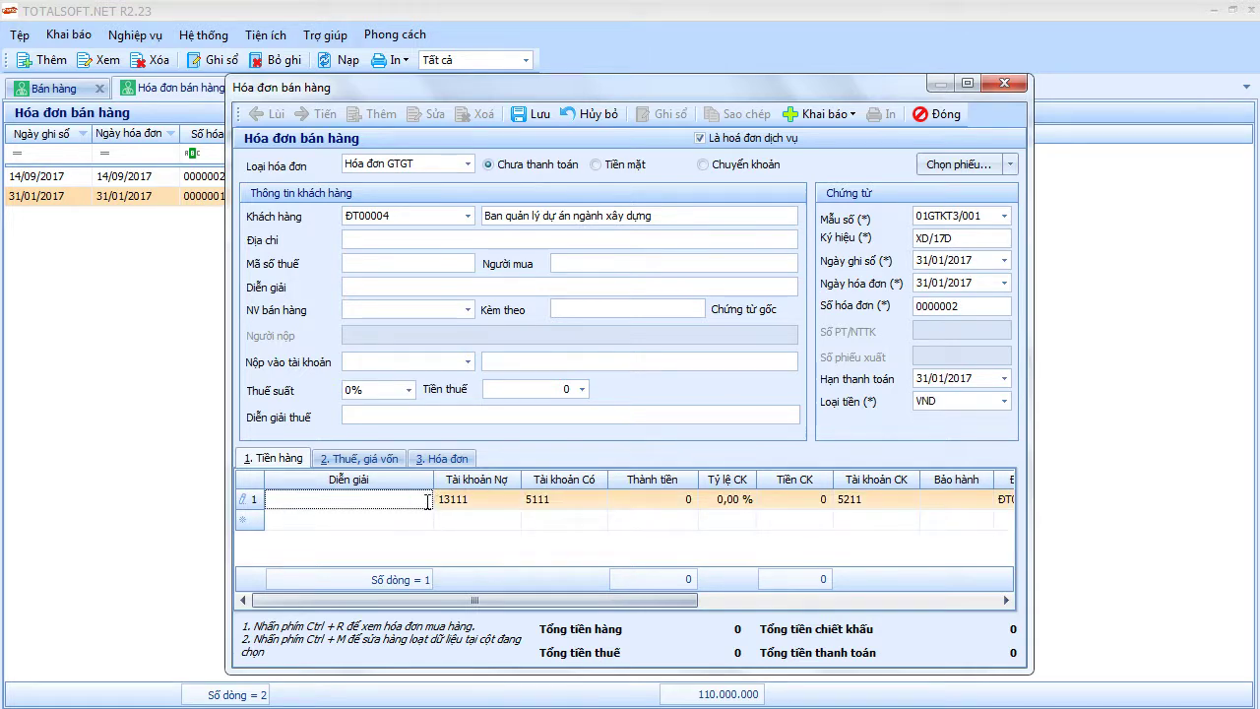
text(Doanh thu côn trin)
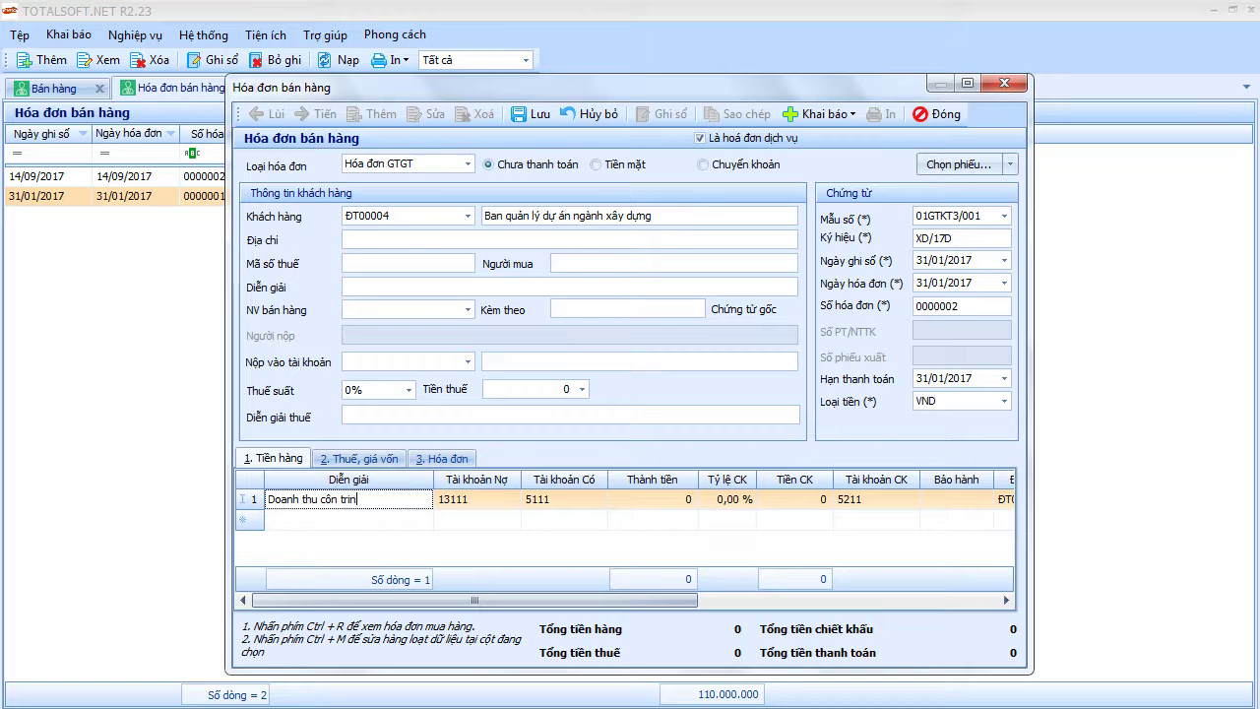
key(BackSpace)
key(BackSpace)
text(ình)
key(Tab)
key(Tab)
click(599, 499)
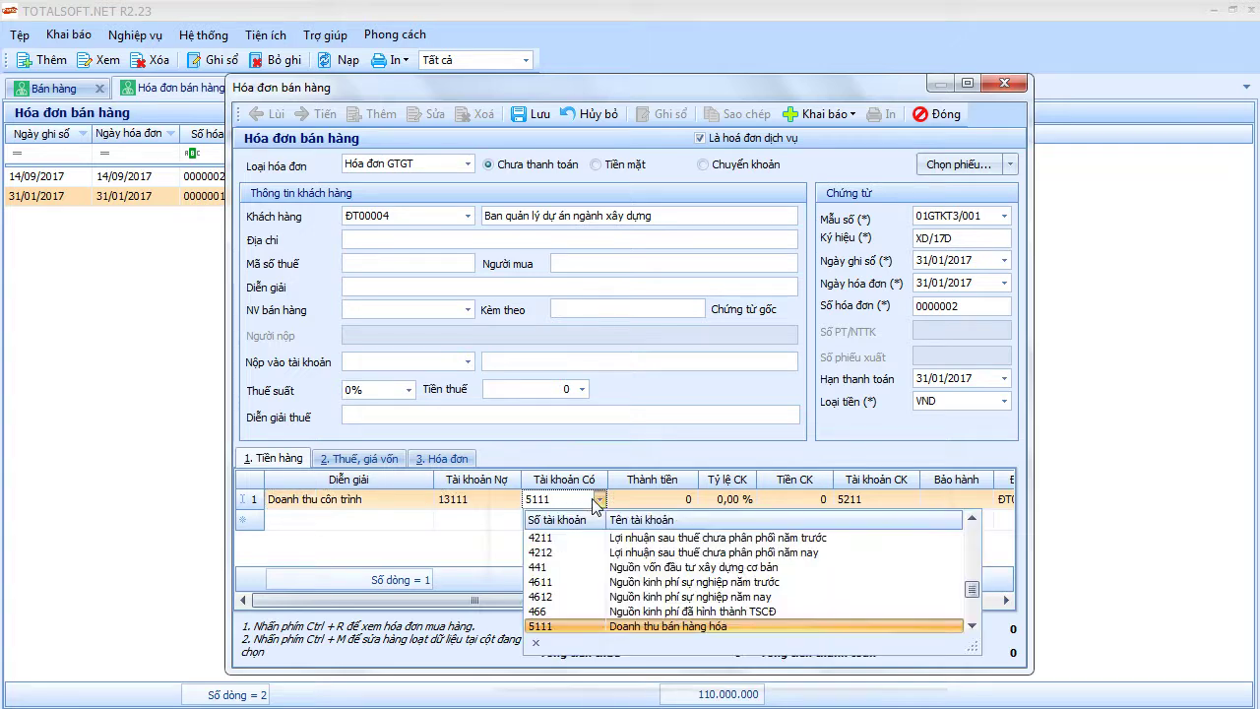
scroll(579, 613, down, 1)
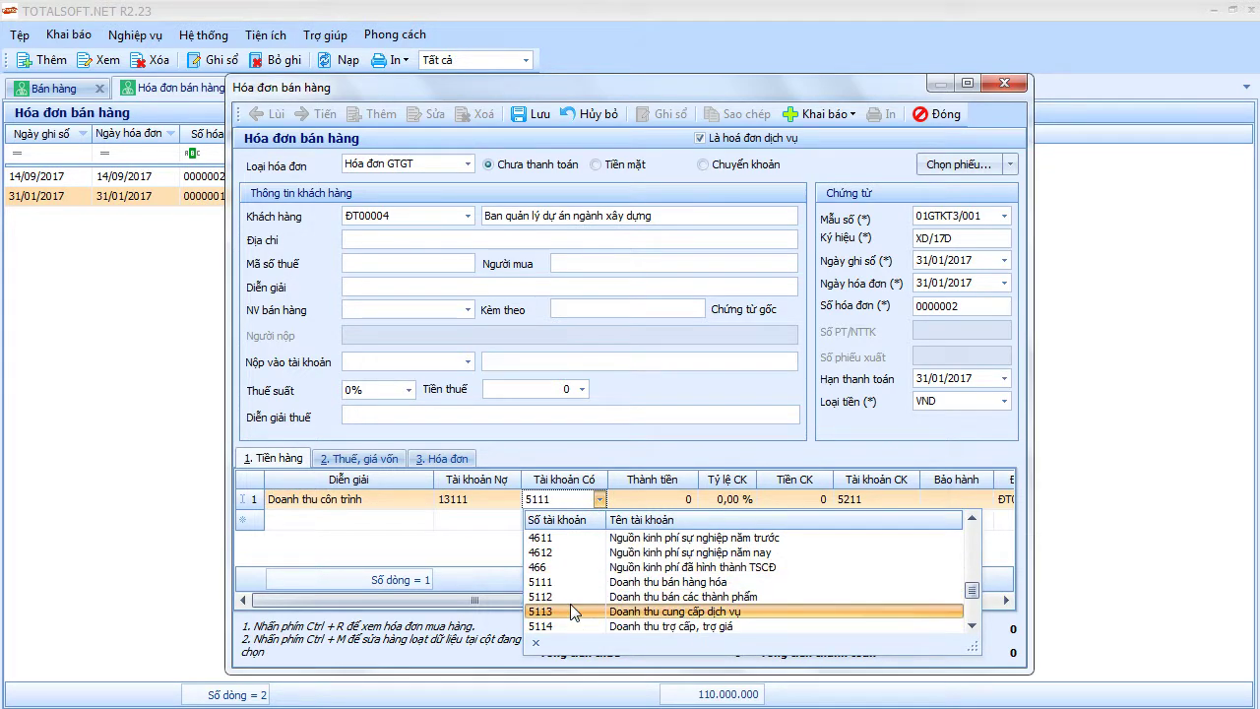
click(571, 606)
Set the invoice line's amount to 22.000.000, then save and close the invoice
key(Tab)
text(22.0)
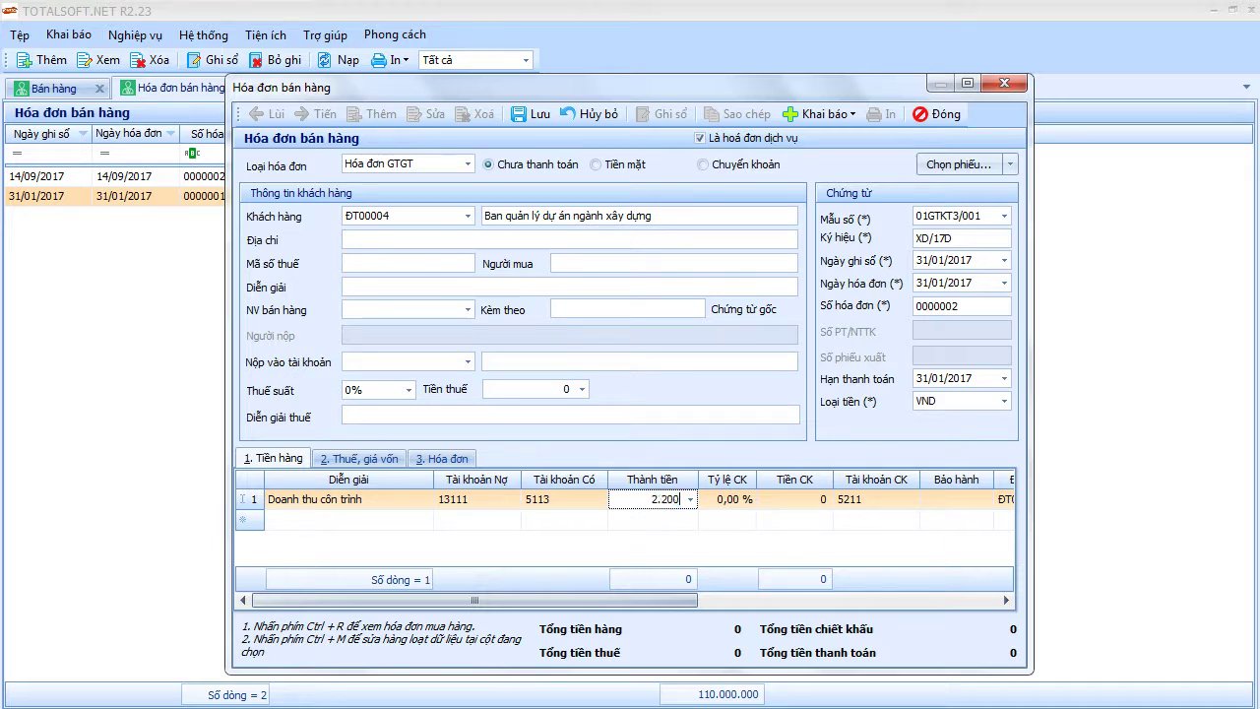
text(00.000)
key(Tab)
key(Tab)
key(Tab)
key(Tab)
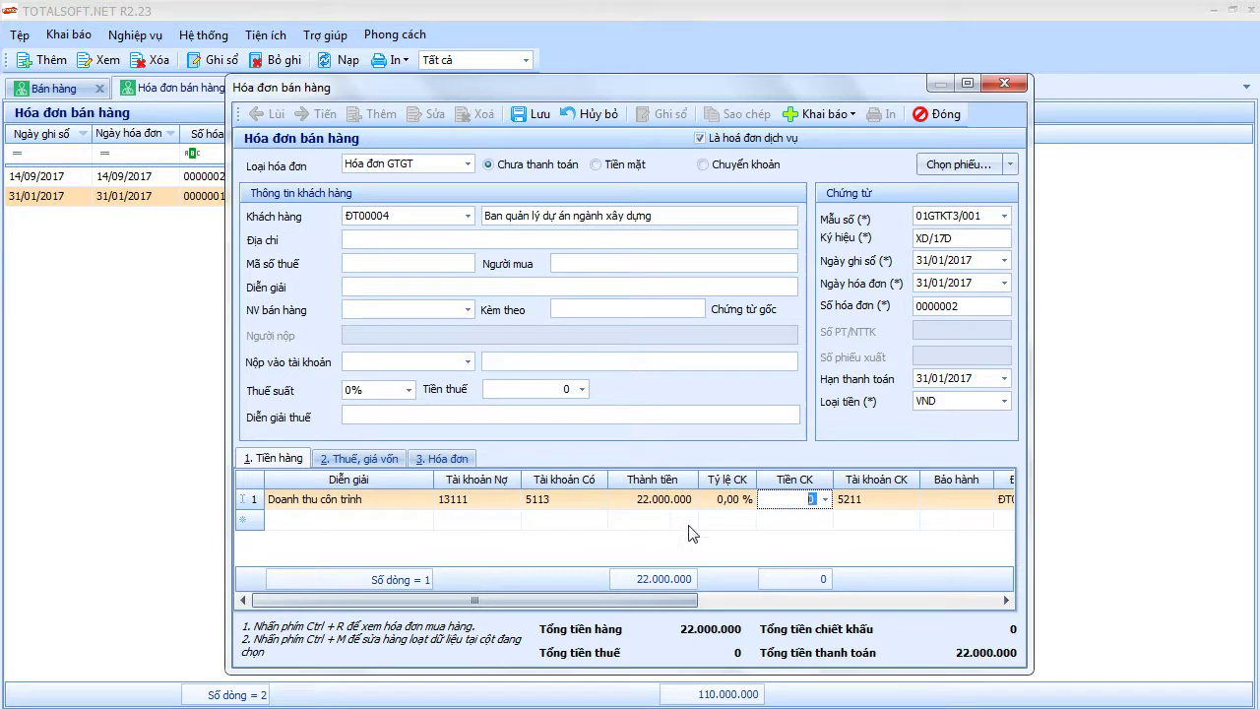
click(541, 112)
click(940, 114)
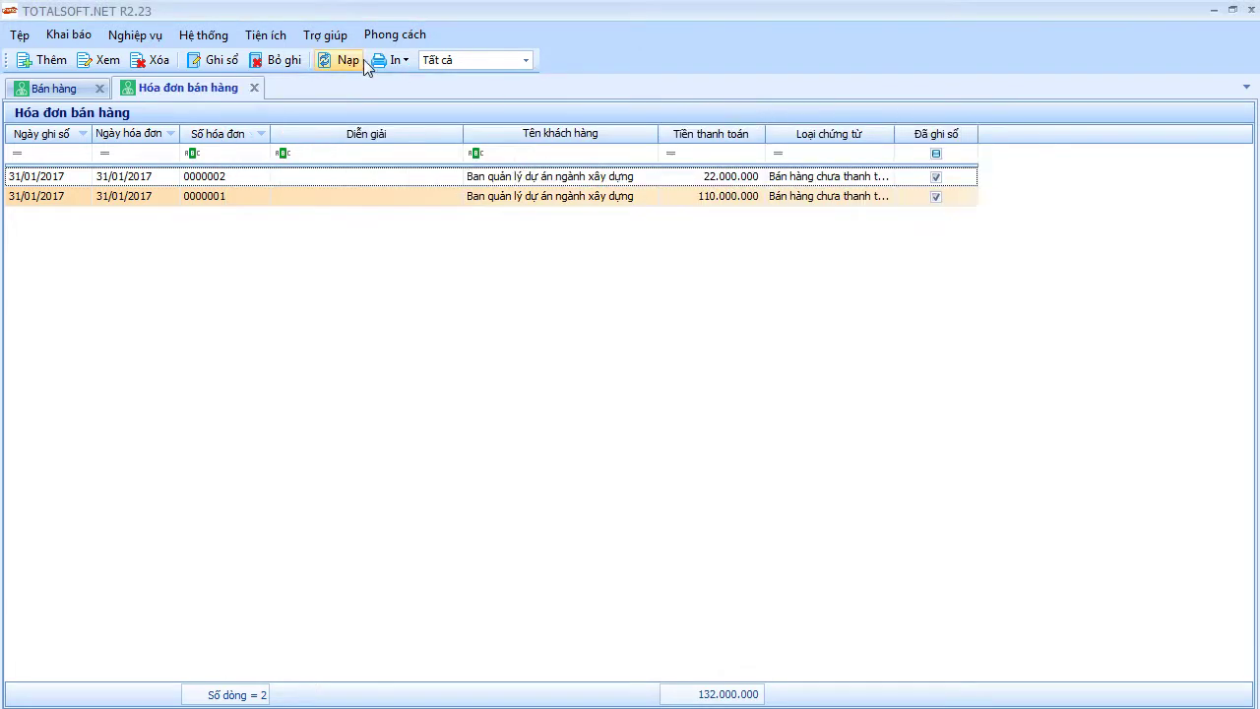
Open the profit and loss transfer list, then unpost and delete the transfer dated 14/09/2017
click(254, 88)
click(135, 35)
mouse_move(168, 329)
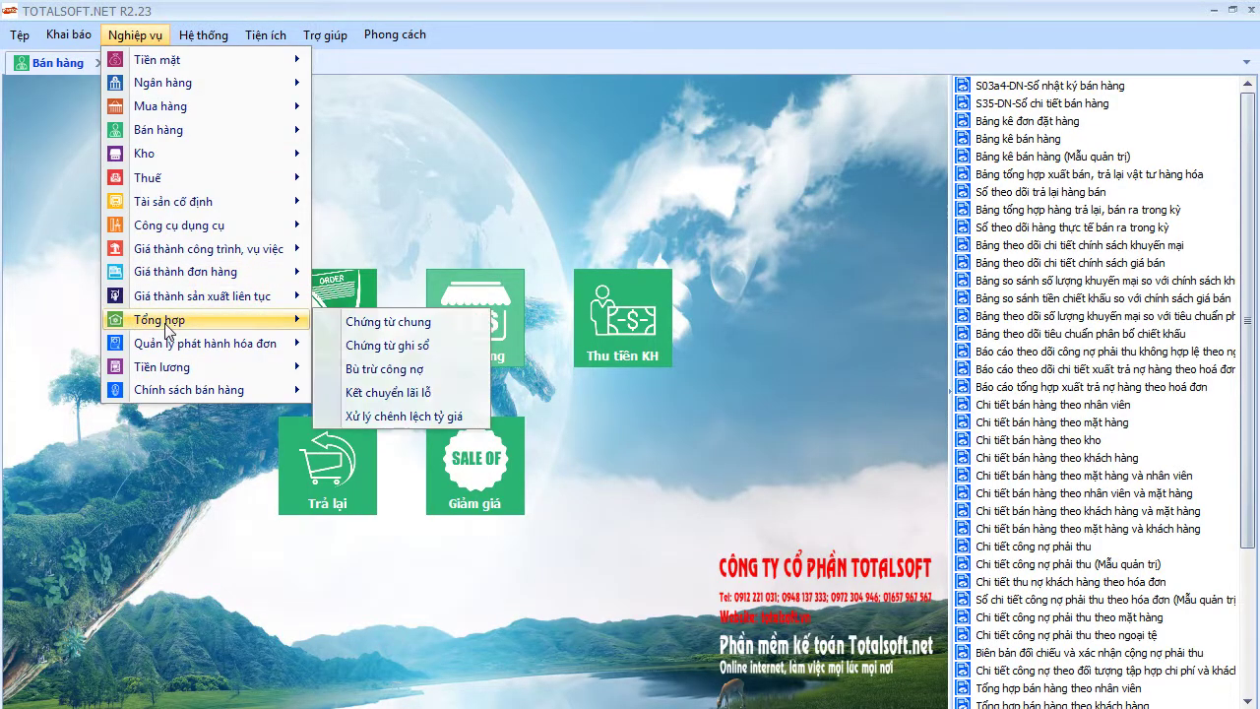
click(379, 393)
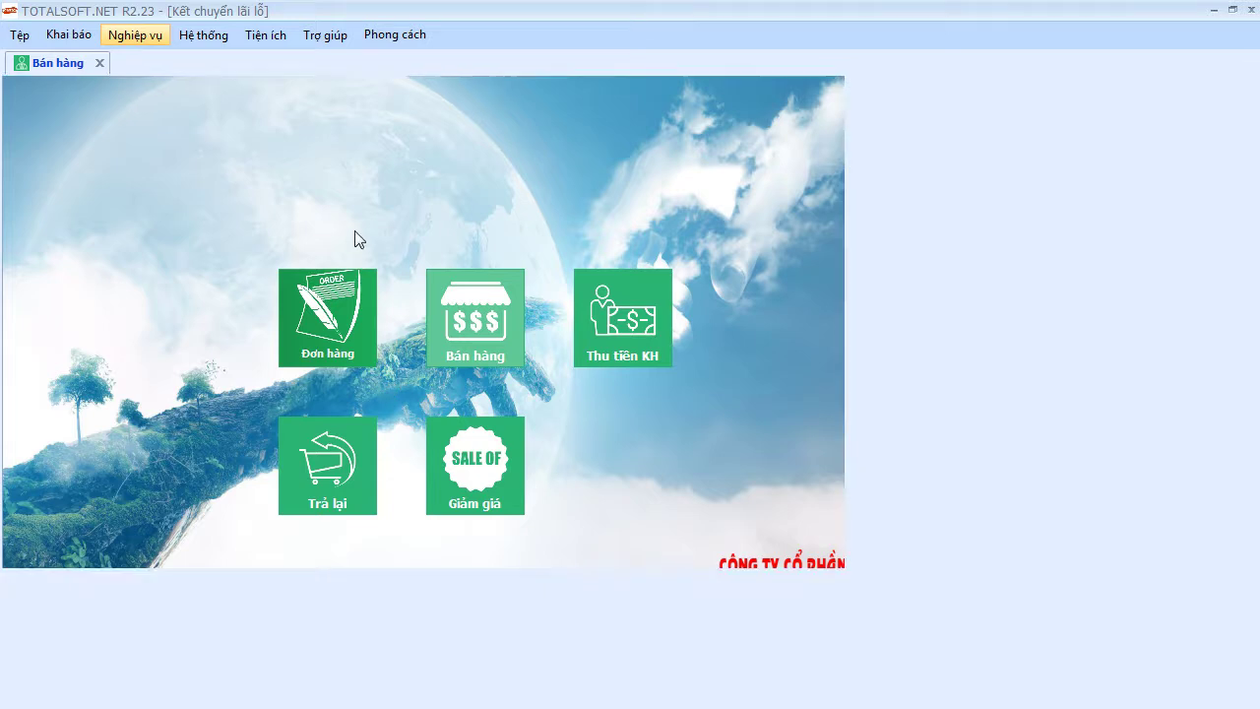
right_click(359, 217)
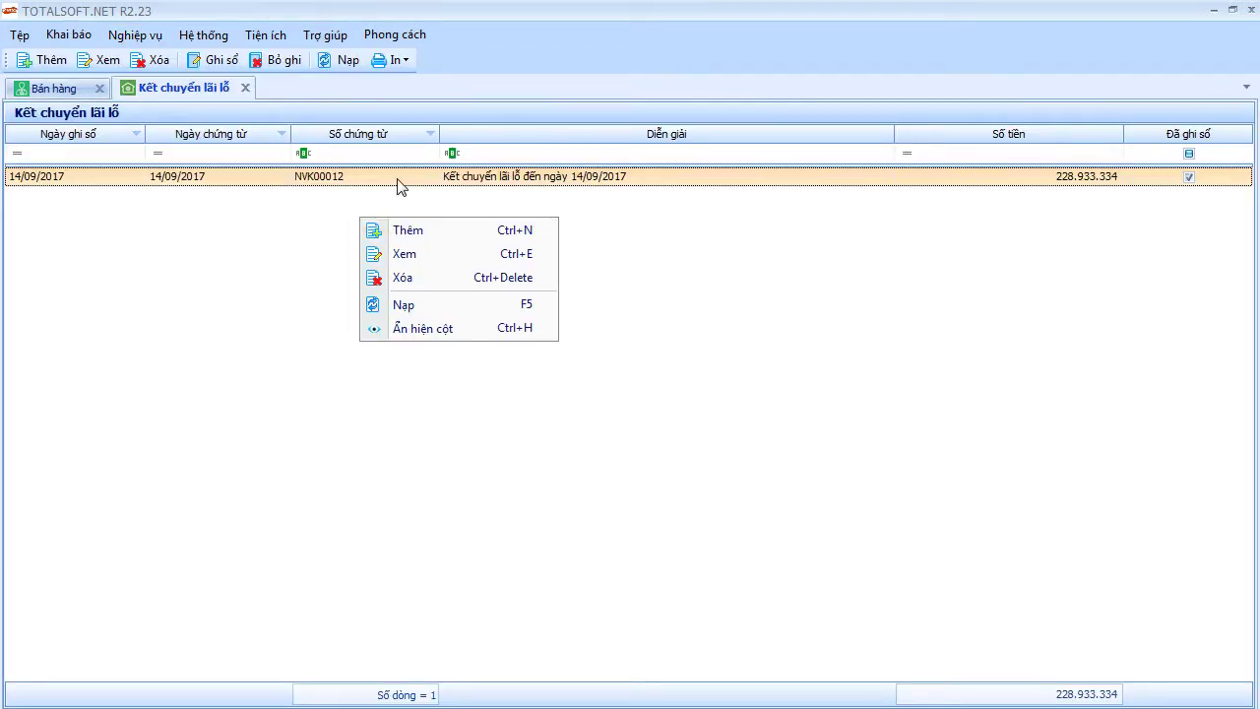
click(271, 63)
click(689, 451)
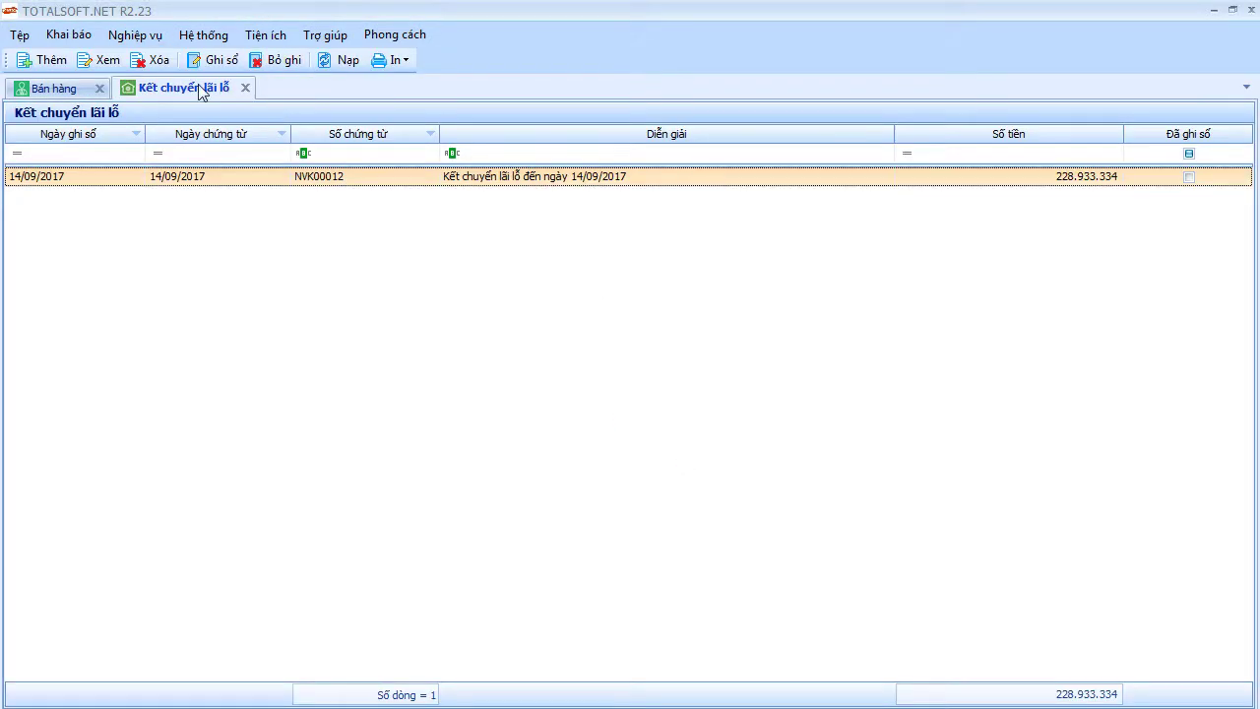
click(153, 60)
click(697, 451)
right_click(322, 232)
click(365, 246)
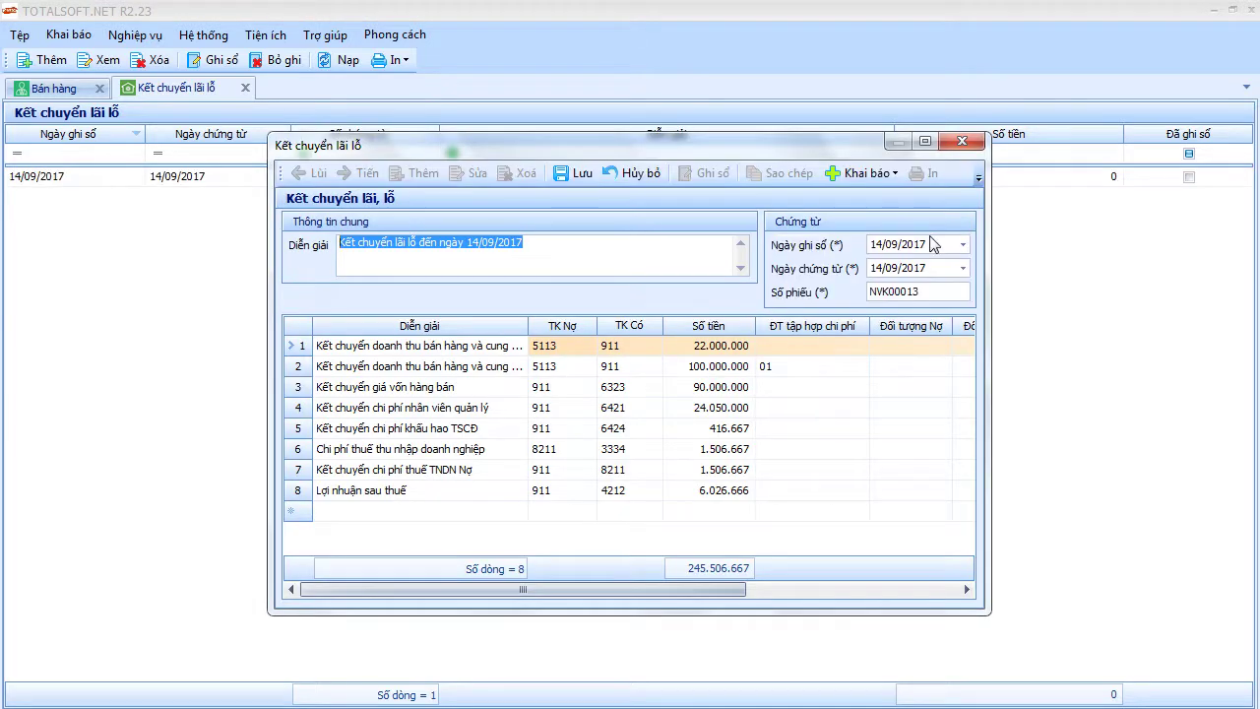
click(932, 244)
text(3101)
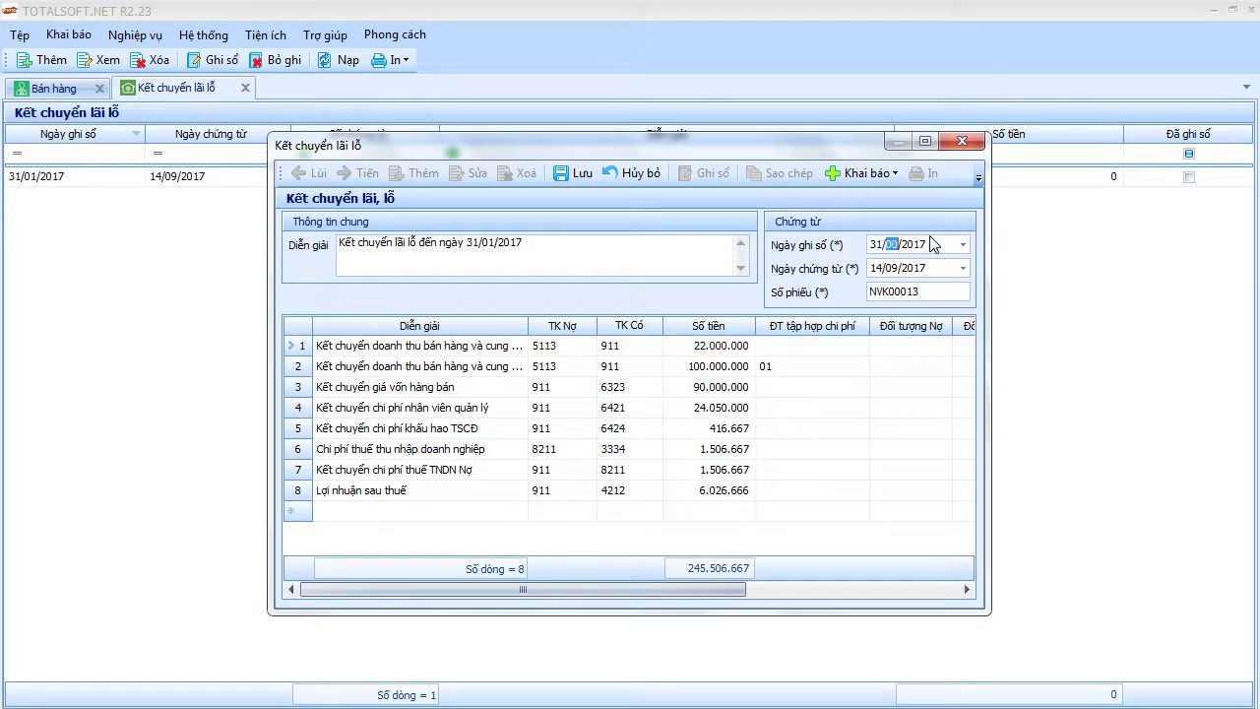
click(963, 142)
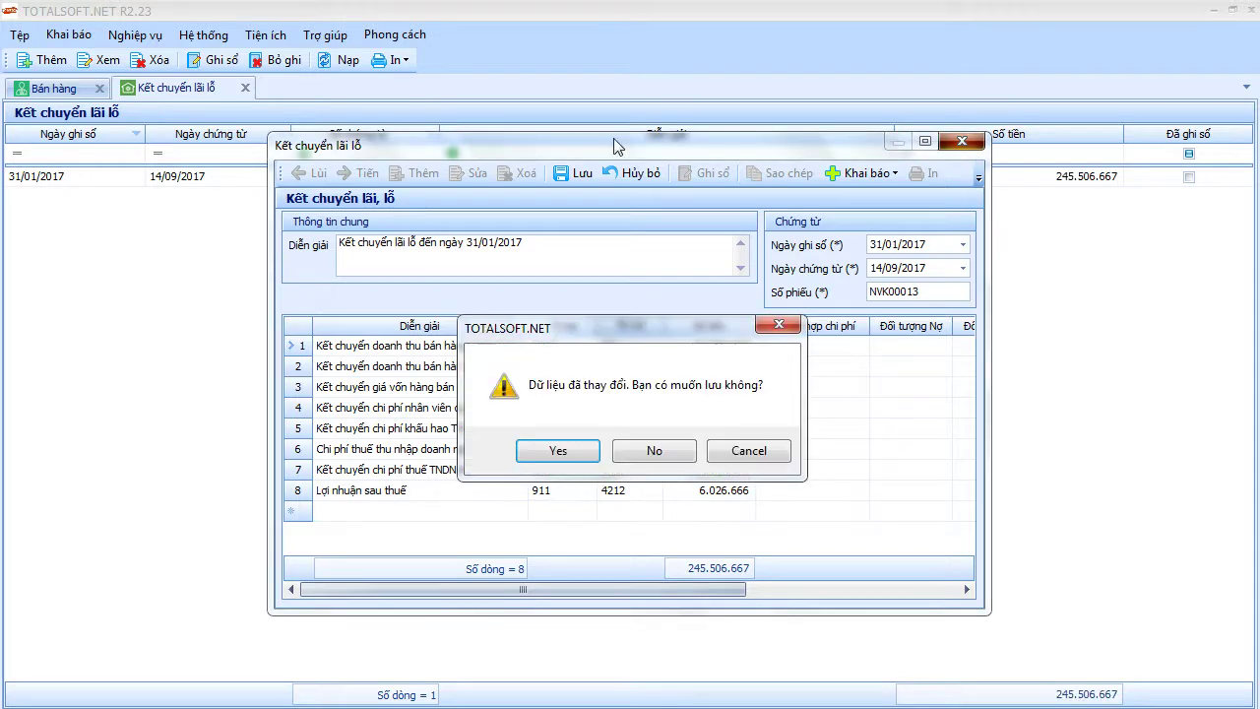
click(662, 451)
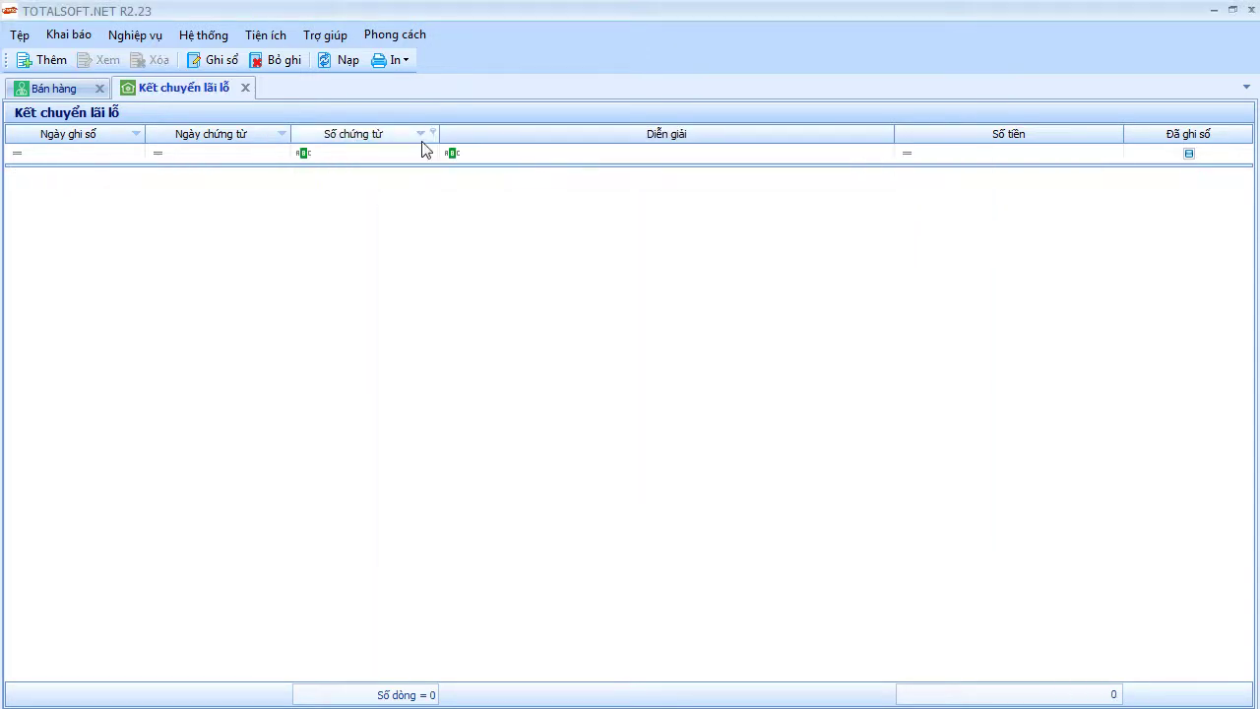
Return to the sales invoice list and open the 22.000.000 invoice for editing
click(245, 87)
click(476, 324)
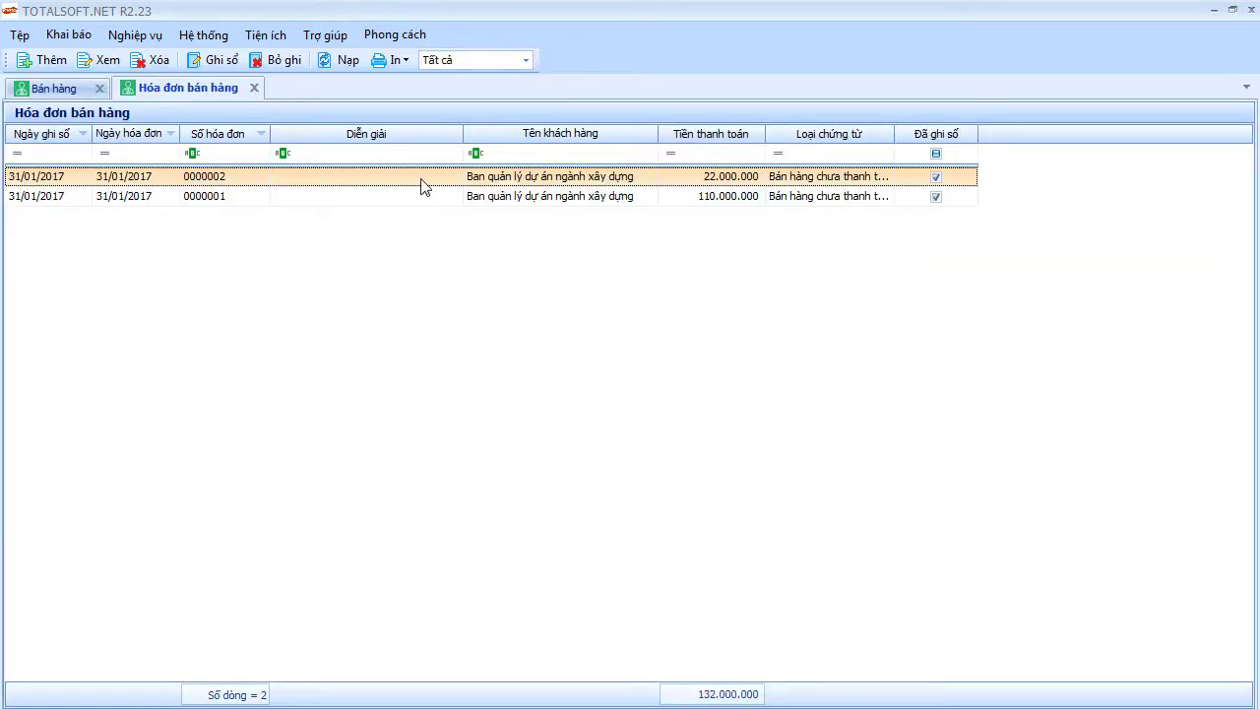
double_click(424, 181)
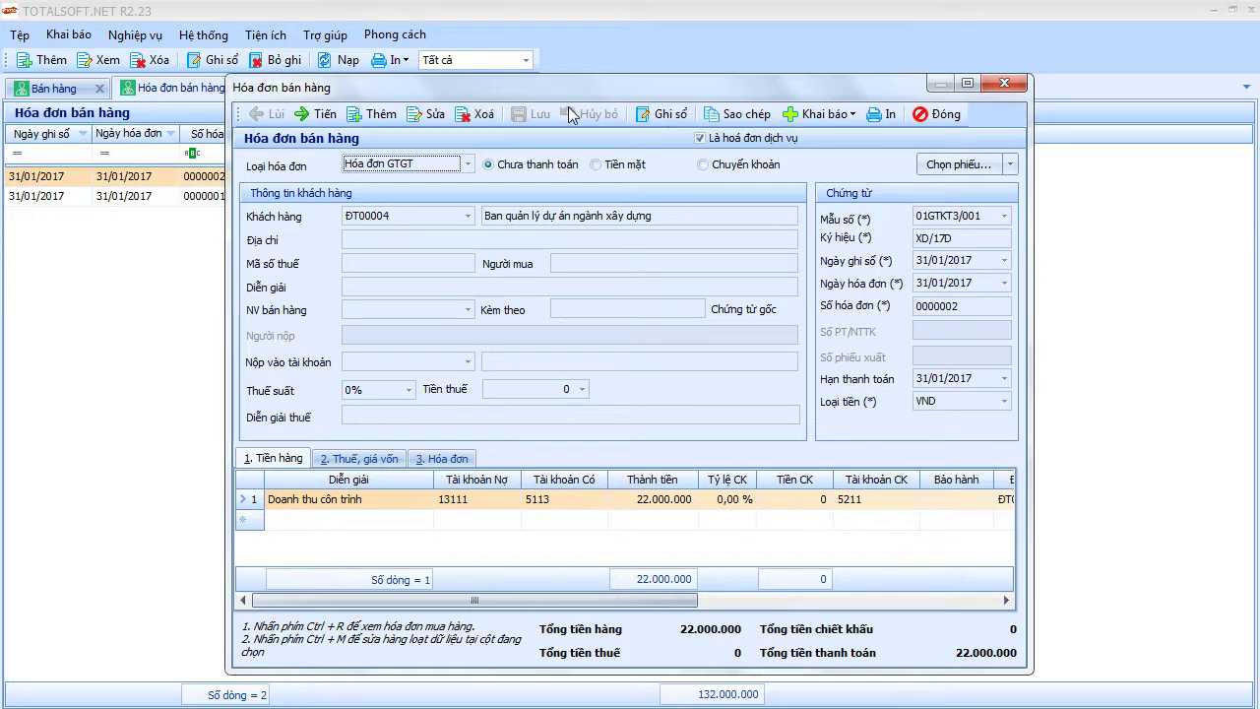
click(419, 116)
Assign cost object 03 (Công trình Cao ốc) to the invoice line, save the invoice, and close it and the invoice list
drag(542, 599, 855, 599)
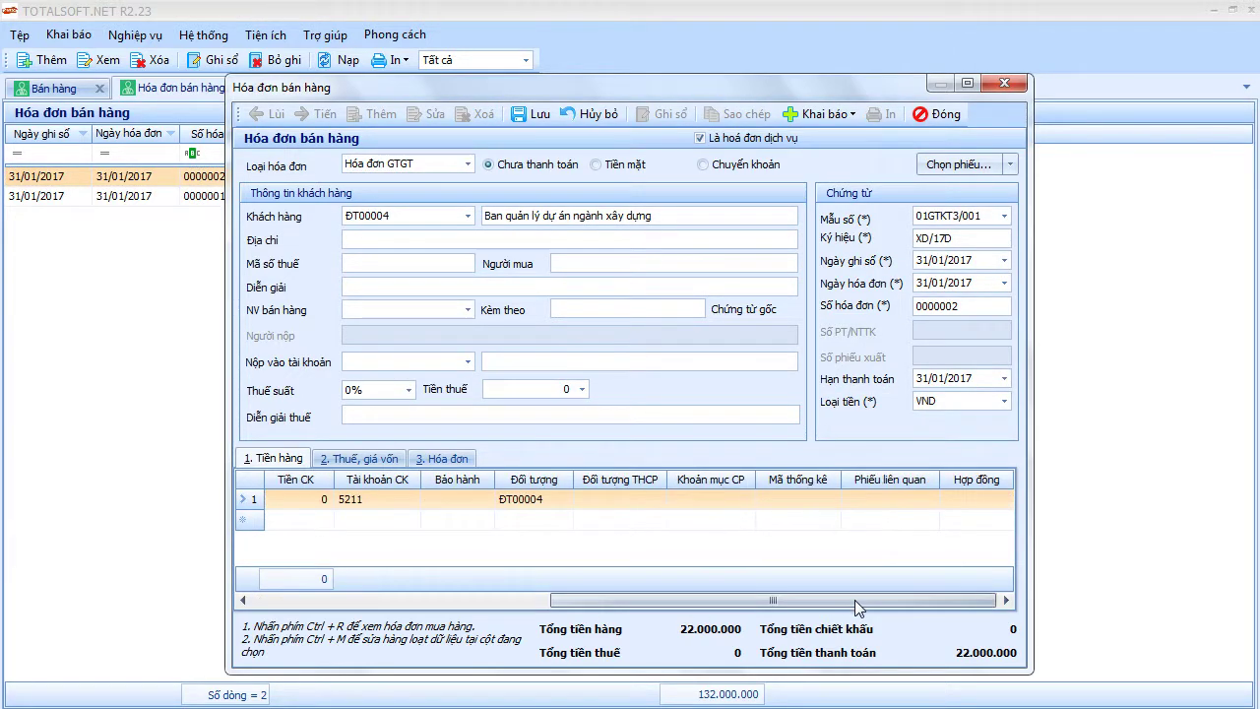
click(630, 500)
click(659, 499)
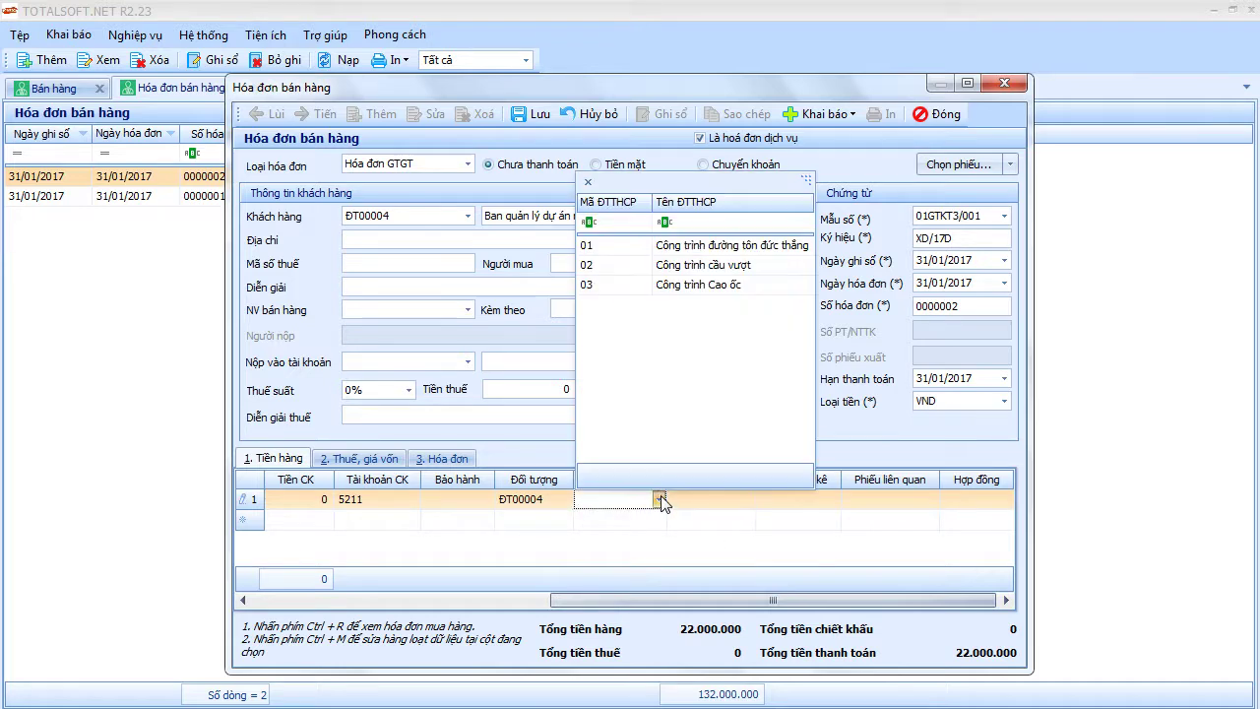
click(635, 285)
click(535, 114)
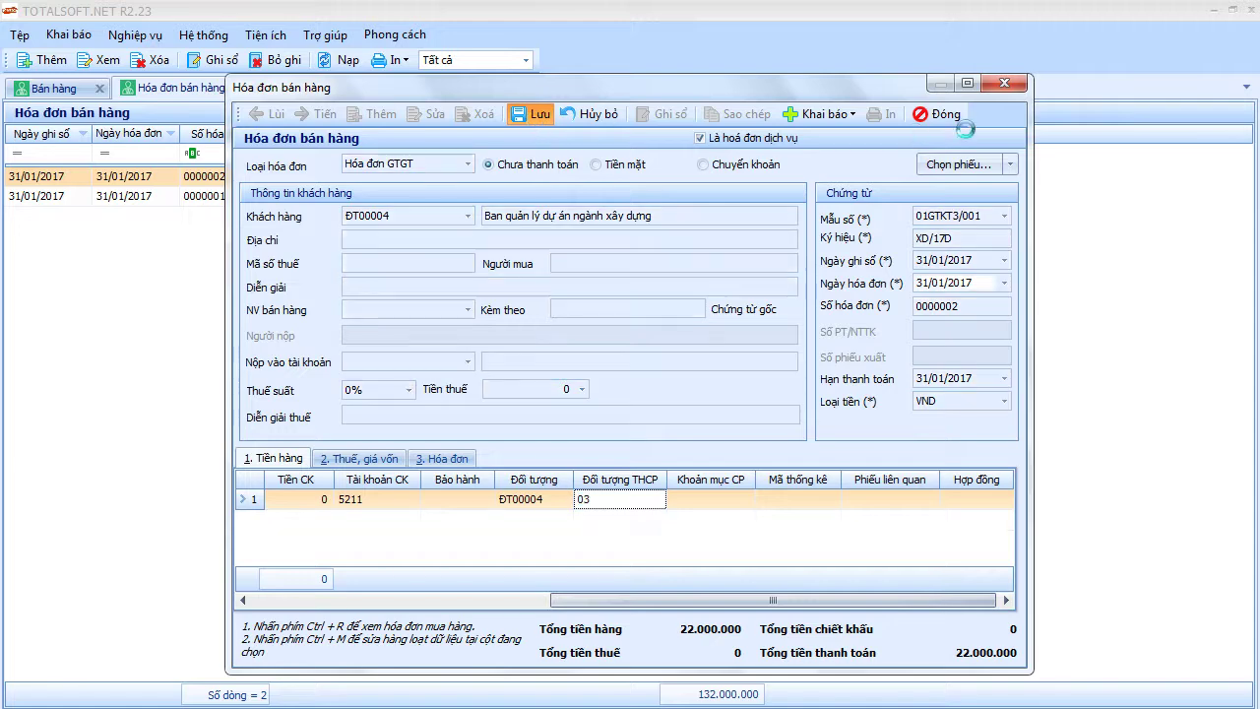
click(940, 115)
click(255, 88)
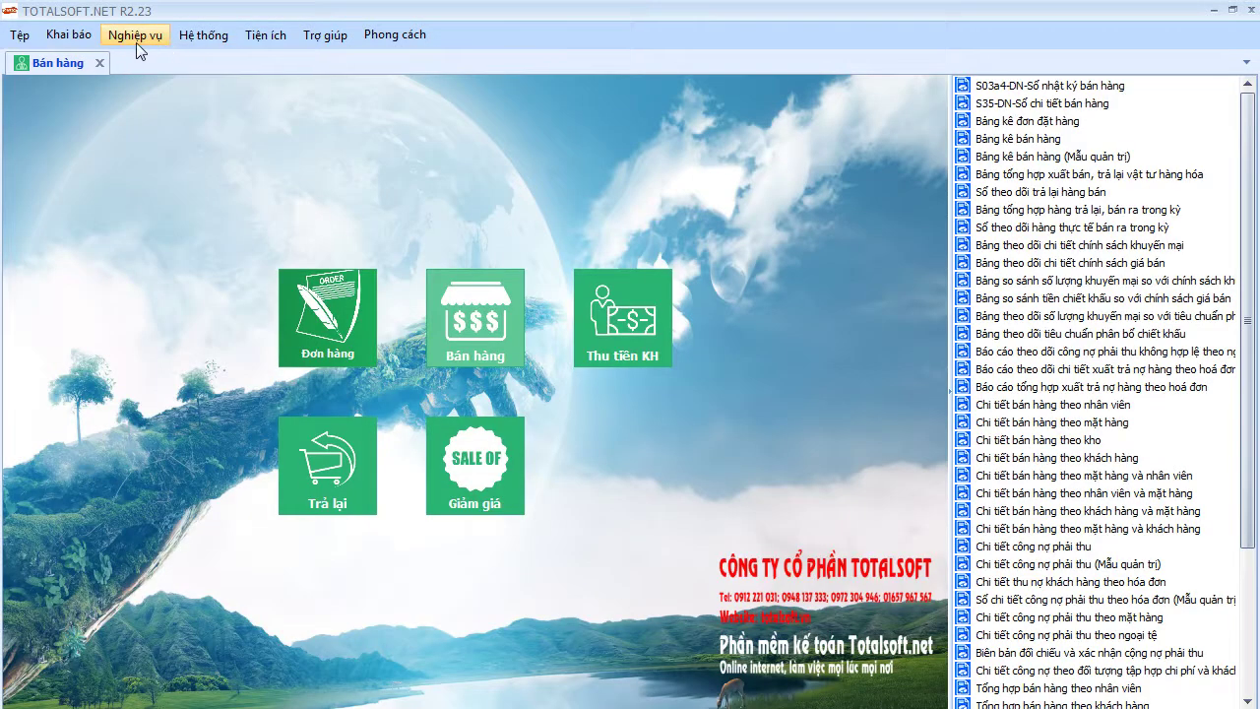
Open the profit and loss transfer list and create a new transfer with the posting and voucher dates set to 31/01/2017
click(135, 37)
mouse_move(163, 319)
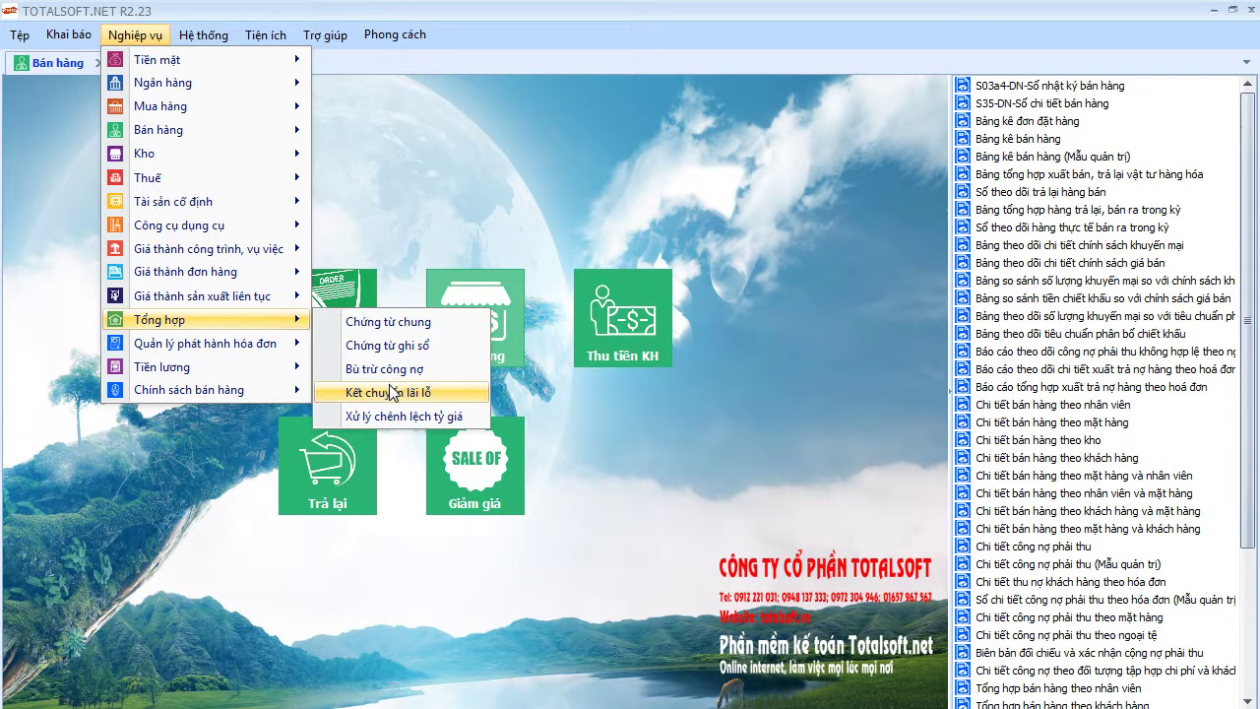
click(394, 392)
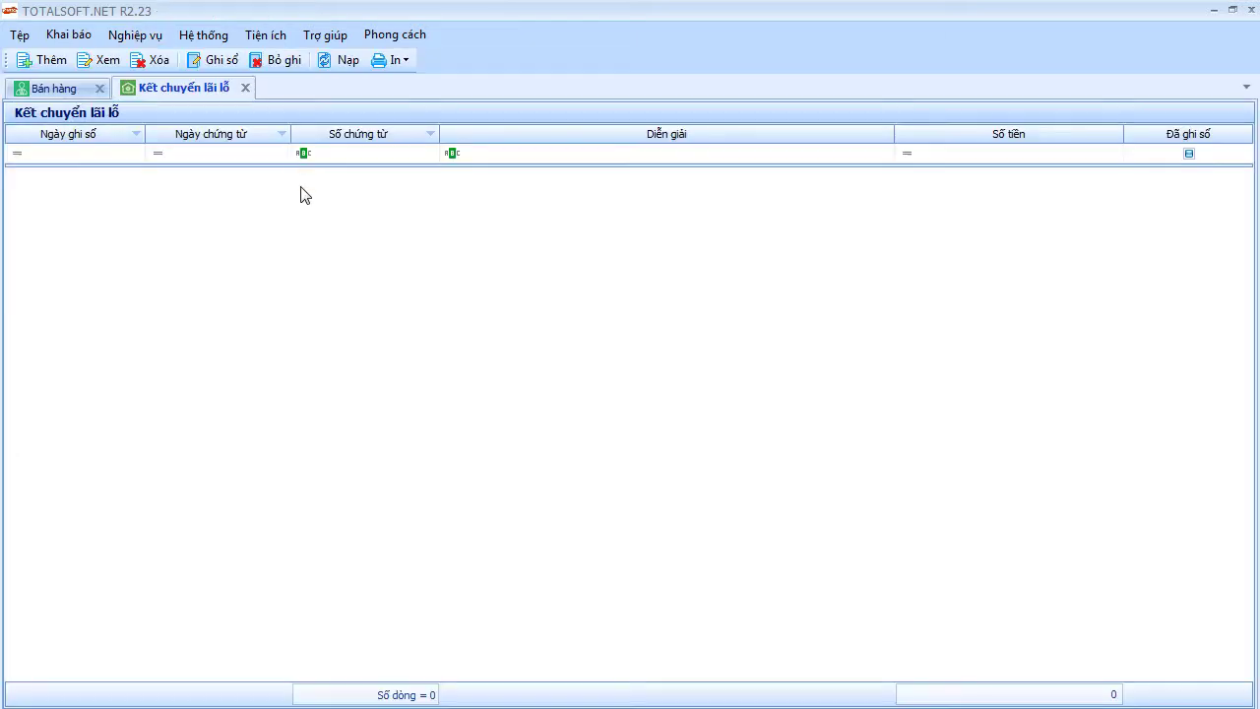
right_click(328, 201)
click(345, 210)
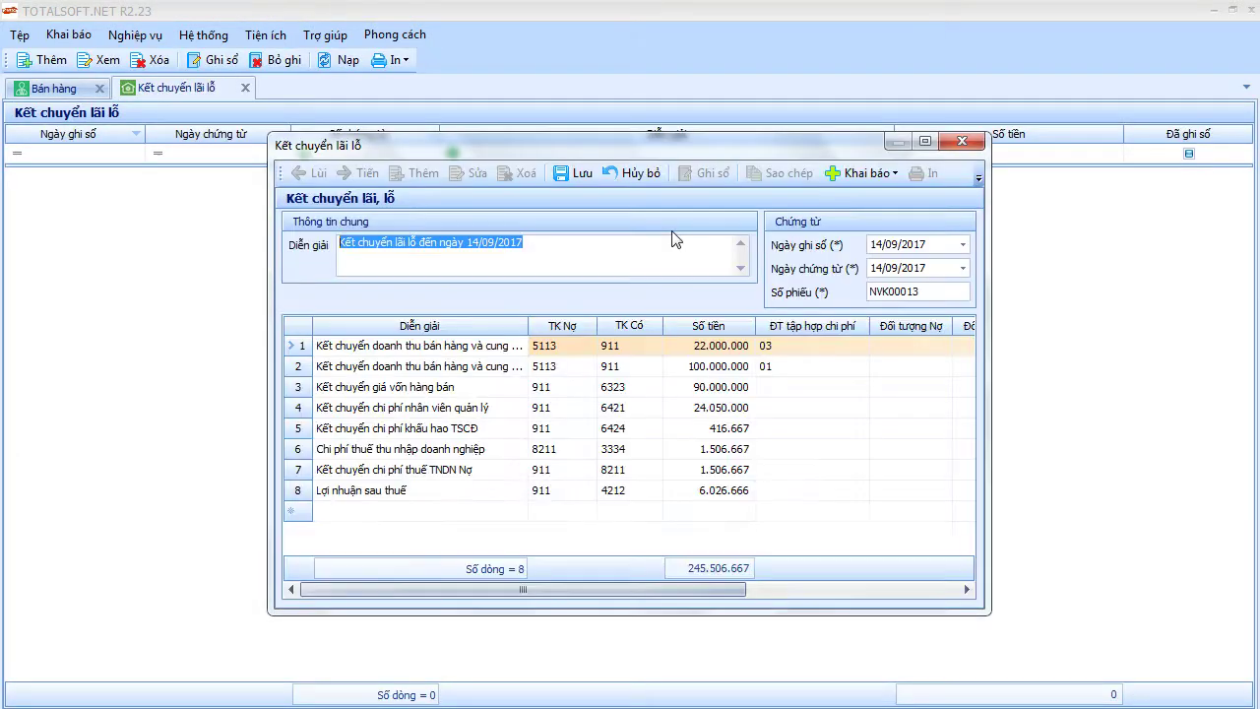
key(Tab)
text(3101)
key(Tab)
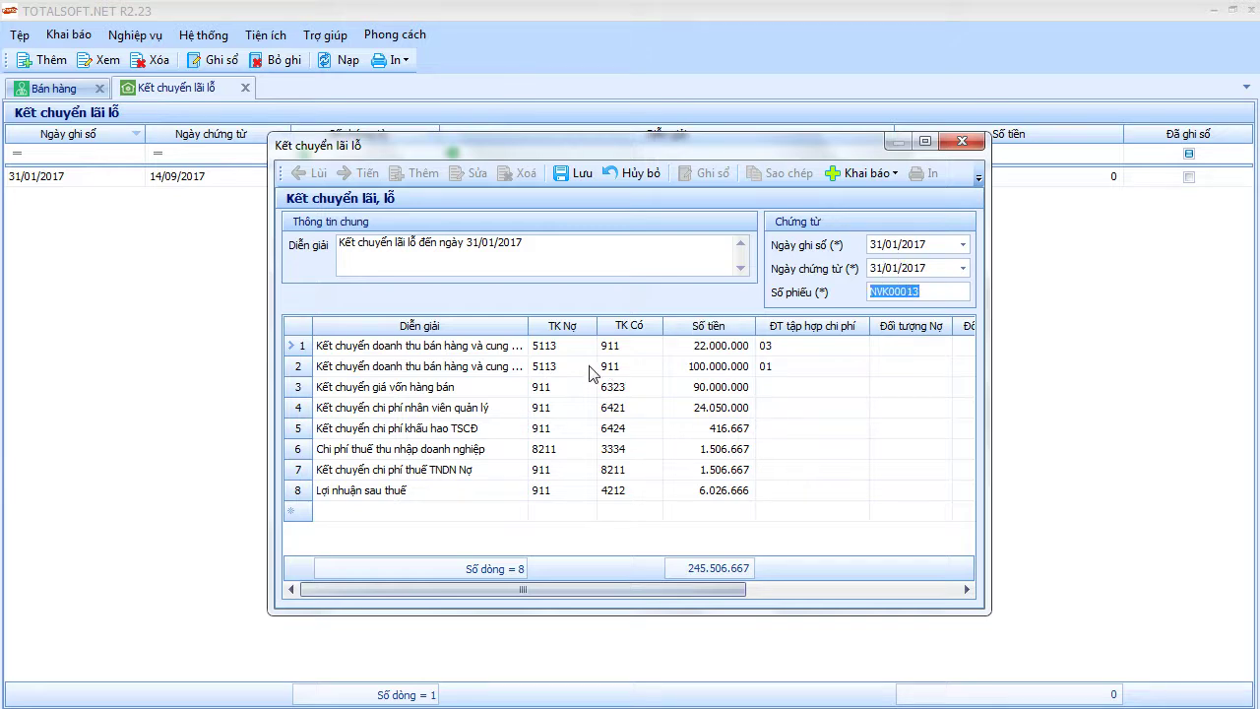
Examine the two revenue transfer lines, checking their accounts, amounts and assigned cost objects 03 and 01
click(485, 371)
click(546, 347)
click(514, 352)
click(491, 366)
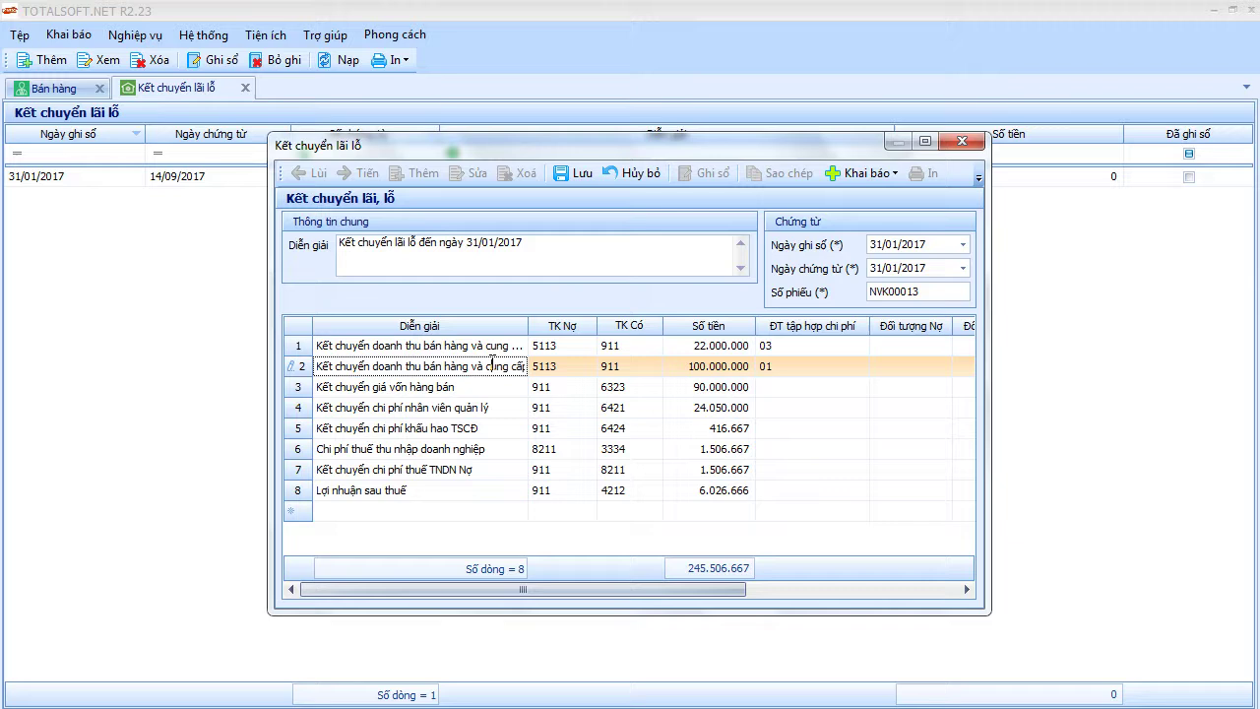
click(783, 346)
click(783, 366)
click(783, 366)
click(783, 346)
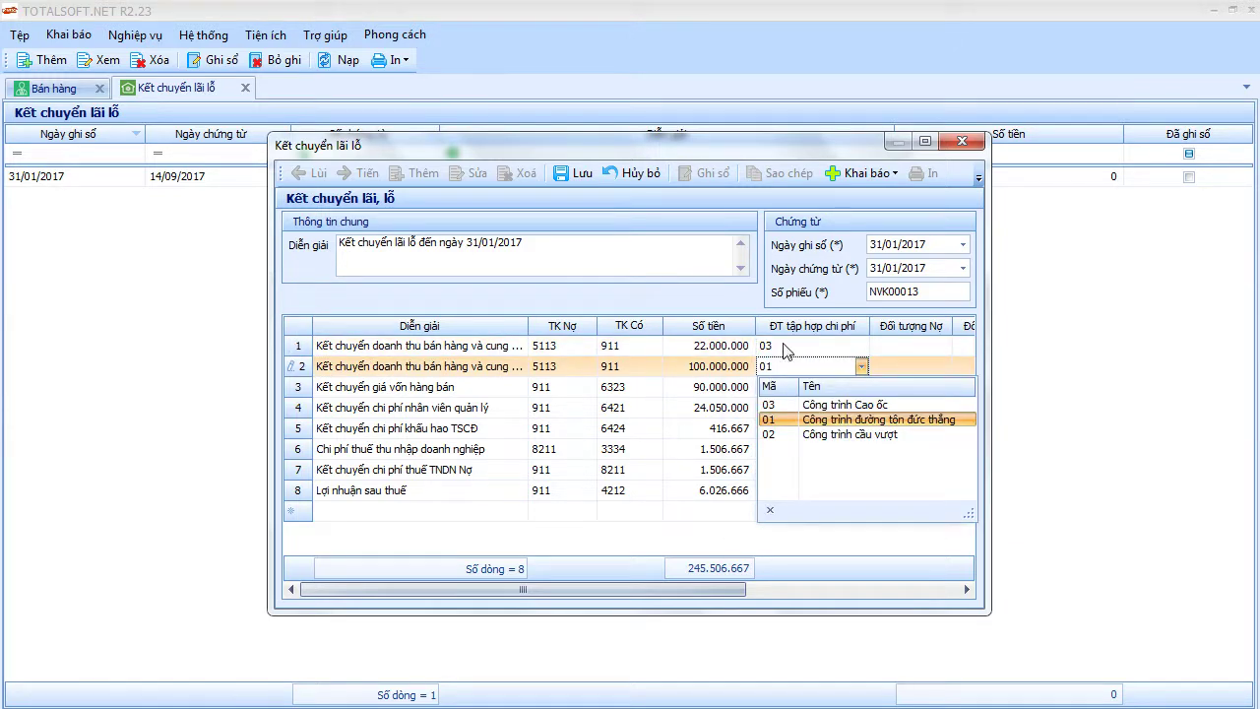
click(707, 366)
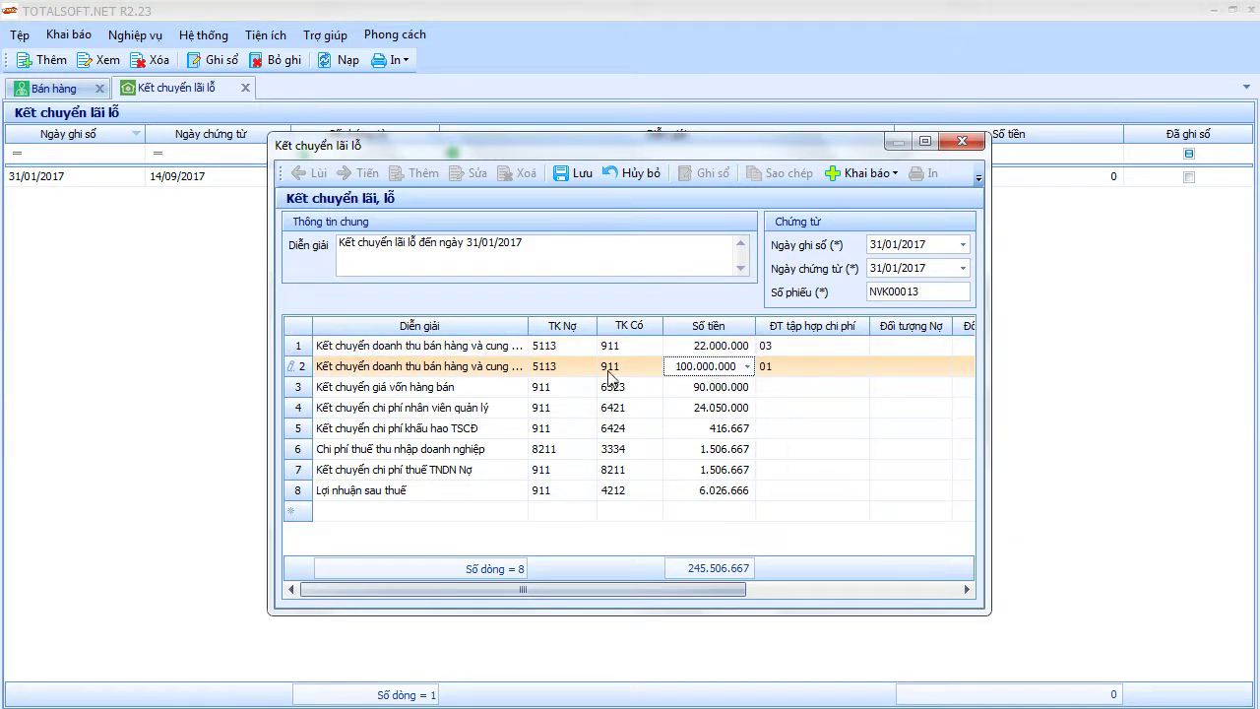
mouse_move(519, 591)
mouse_down()
mouse_move(622, 599)
mouse_move(511, 591)
mouse_up()
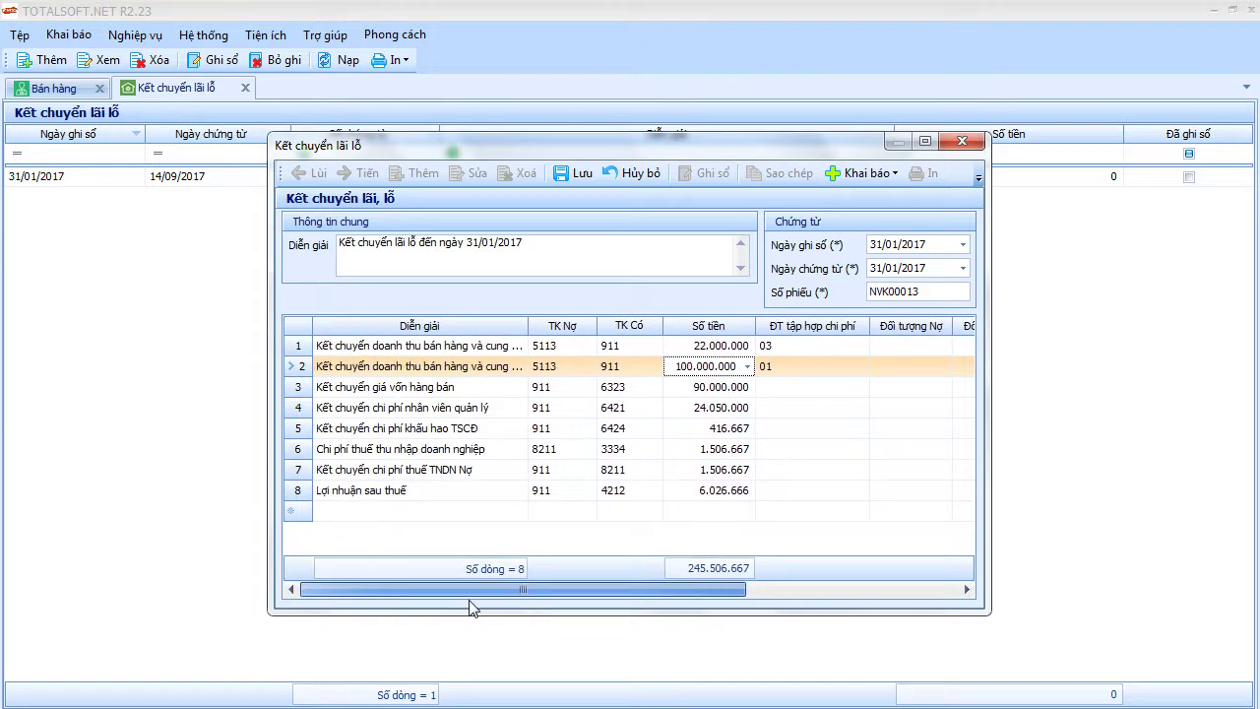
Examine the transfer lines for management staff cost, corporate income tax and after-tax profit
click(452, 472)
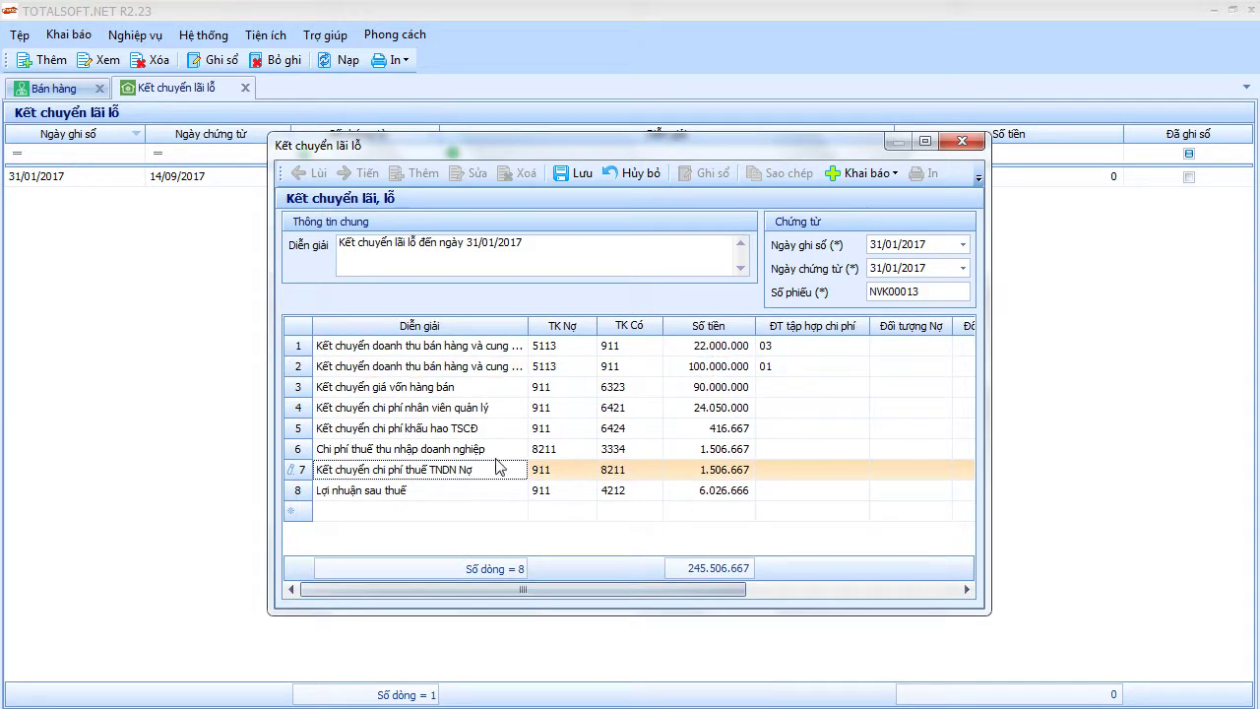
click(491, 449)
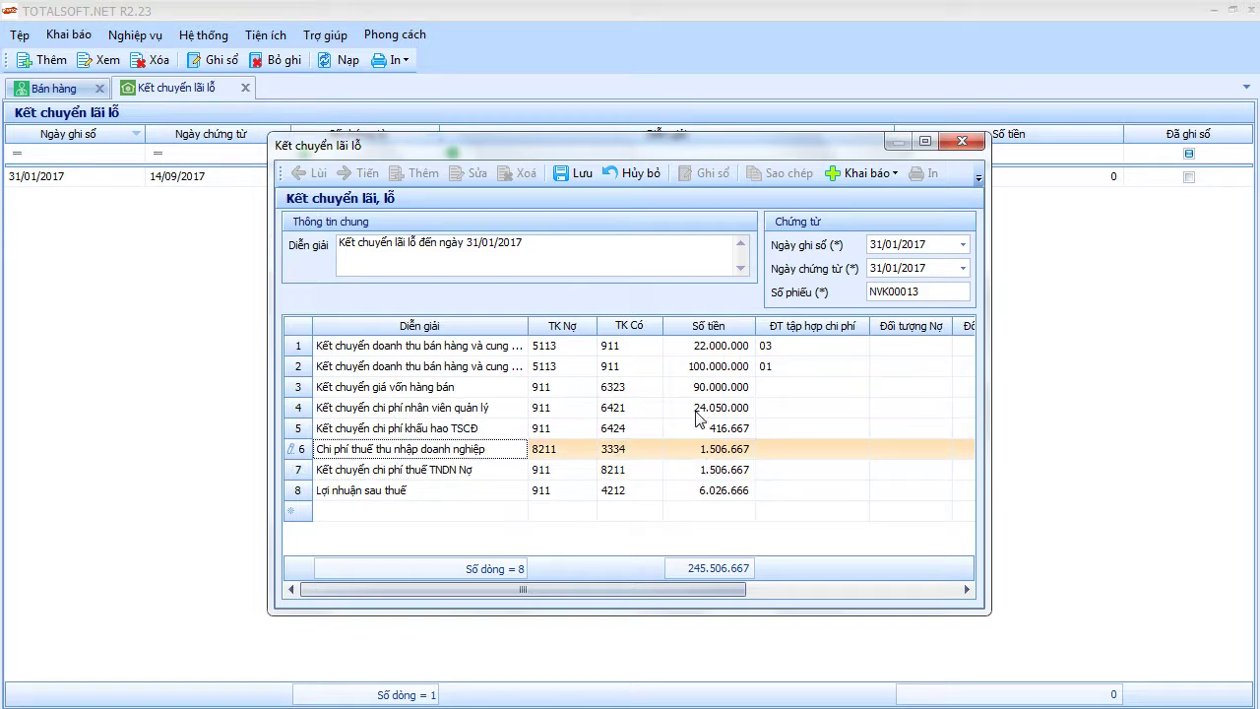
click(455, 408)
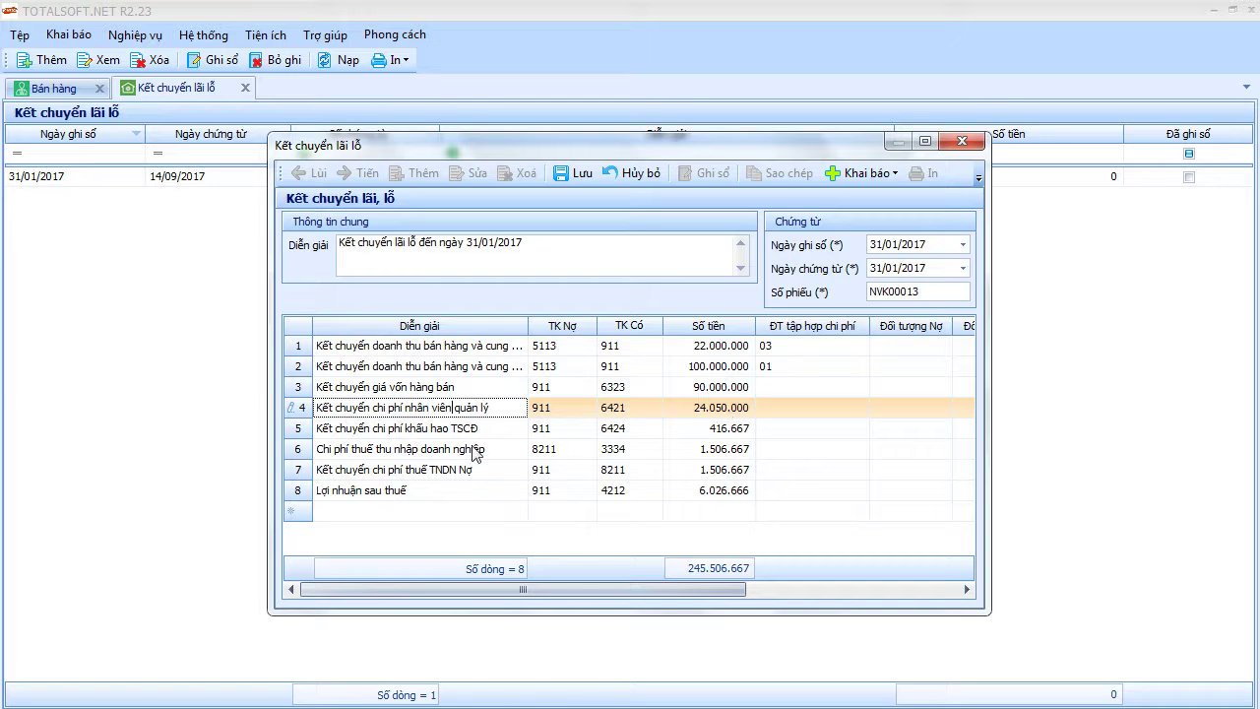
click(409, 455)
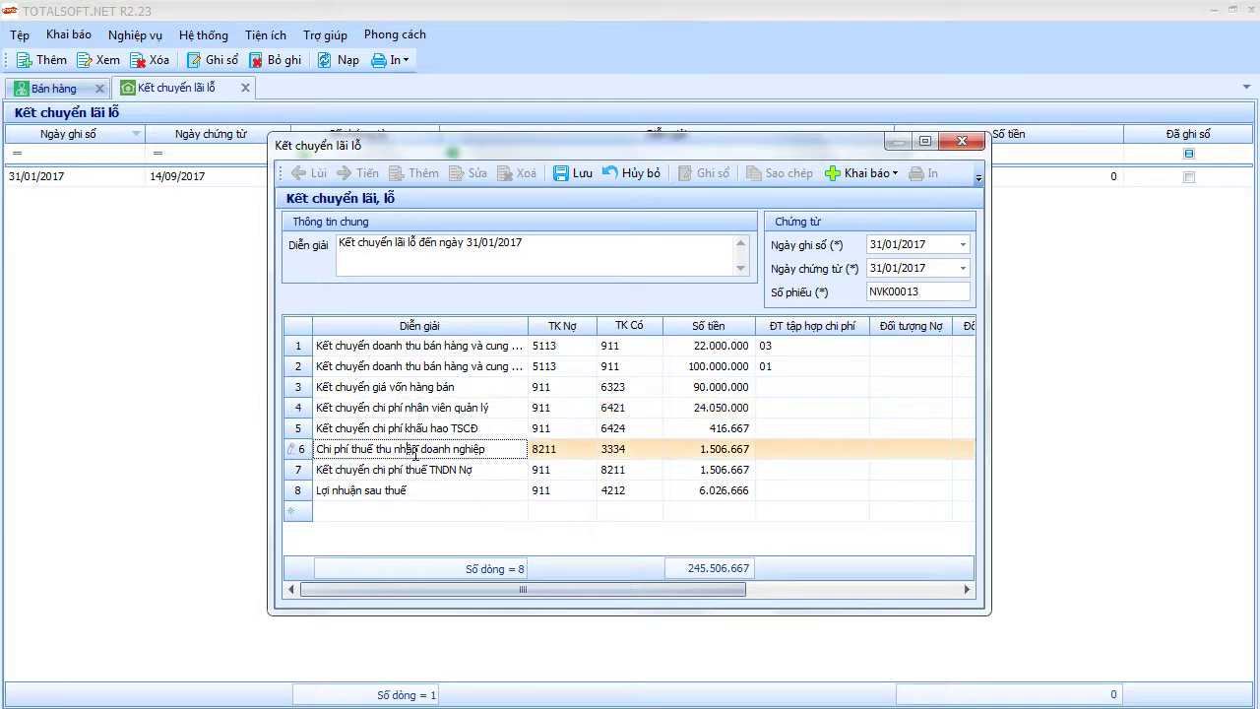
click(694, 450)
click(411, 491)
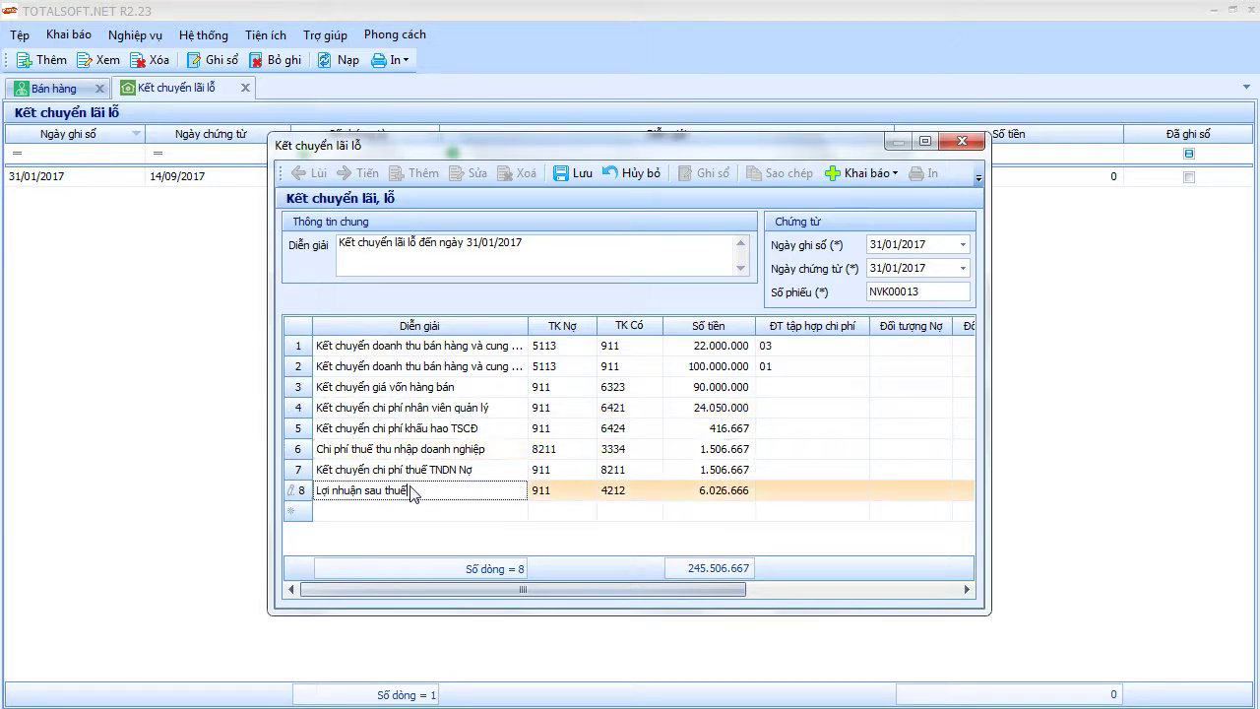
Save the 31/01/2017 transfer, then close it along with its list and the sales screen
click(560, 173)
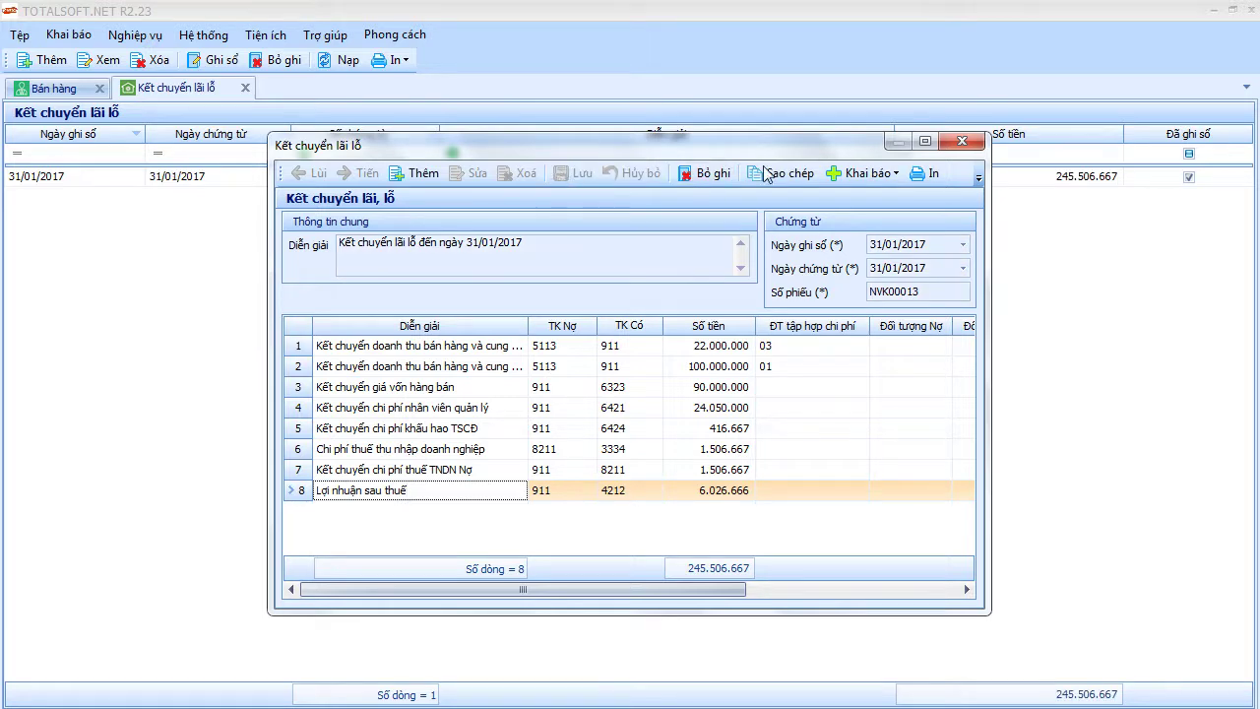
click(962, 141)
click(245, 87)
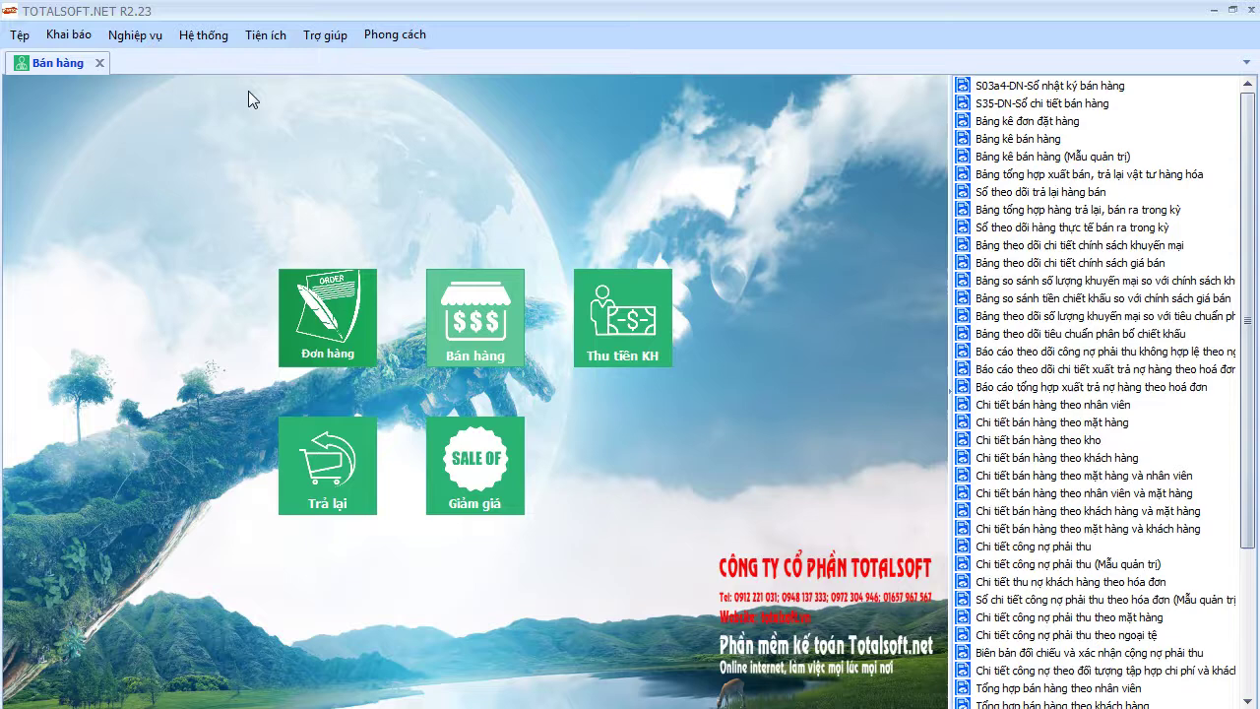
click(99, 63)
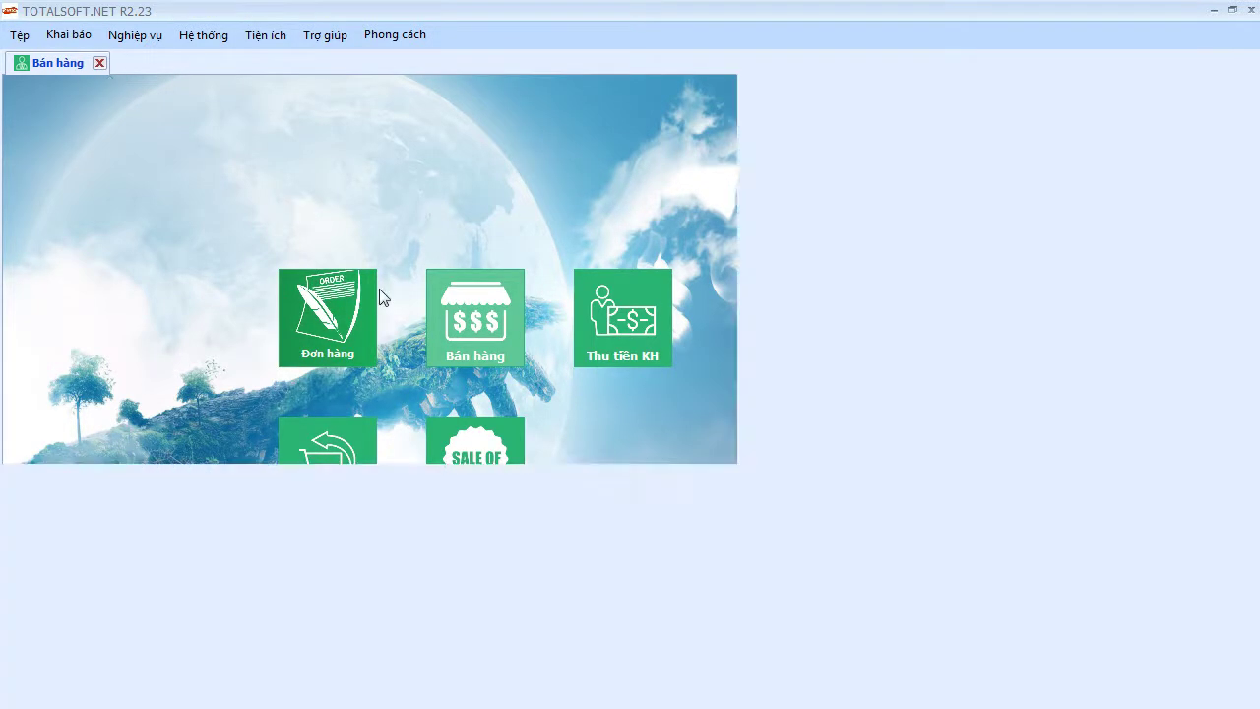
Run the construction costing analysis report (Bảng phân tích giá thành công trình), examine each project's revenue and profit, and close the report and costing screen
click(557, 558)
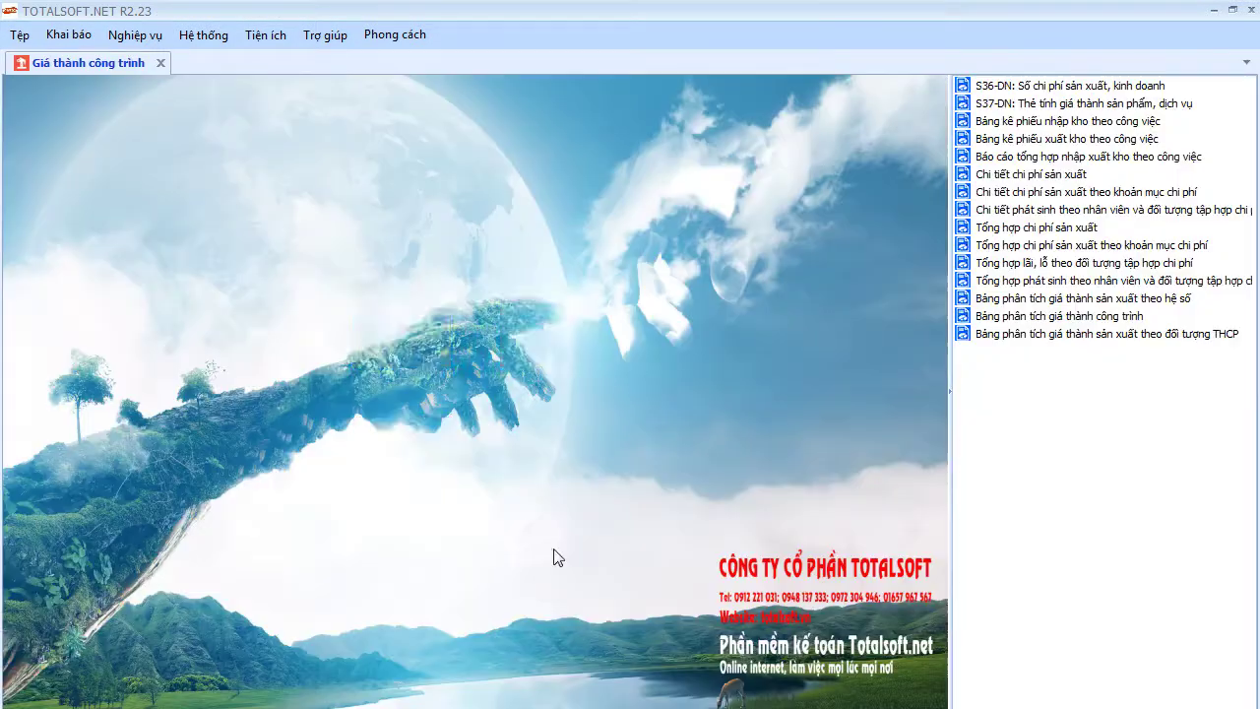
click(999, 316)
click(417, 522)
click(725, 530)
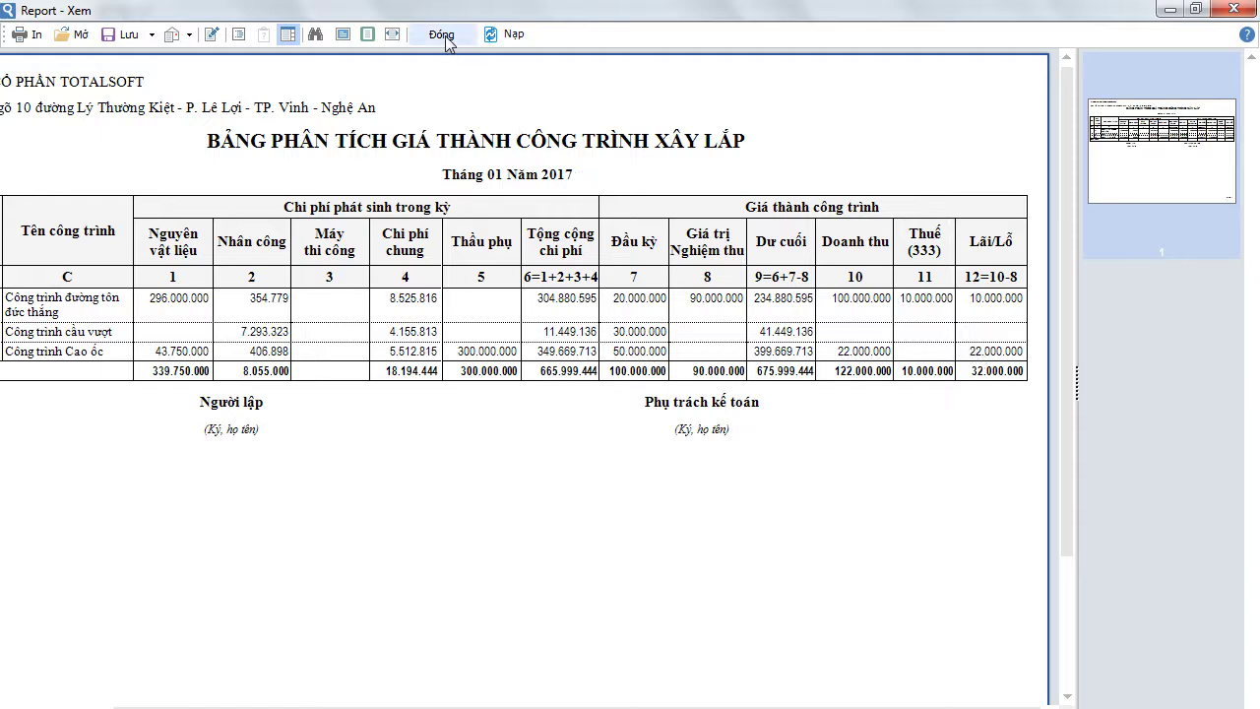
drag(539, 706, 443, 706)
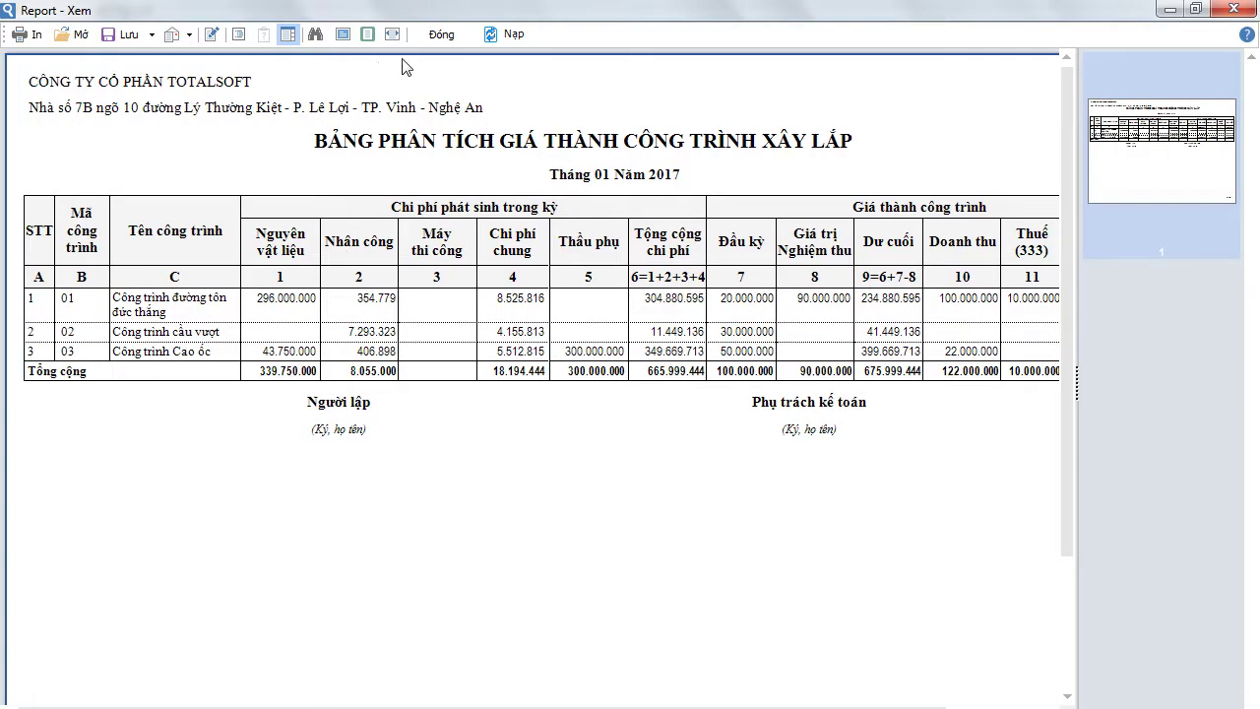
click(441, 34)
click(161, 62)
Generate the F01-DN-Bảng cân đối tài khoản report for Tháng 1 at account level 2 with two-sided balances shown
click(1030, 251)
double_click(188, 258)
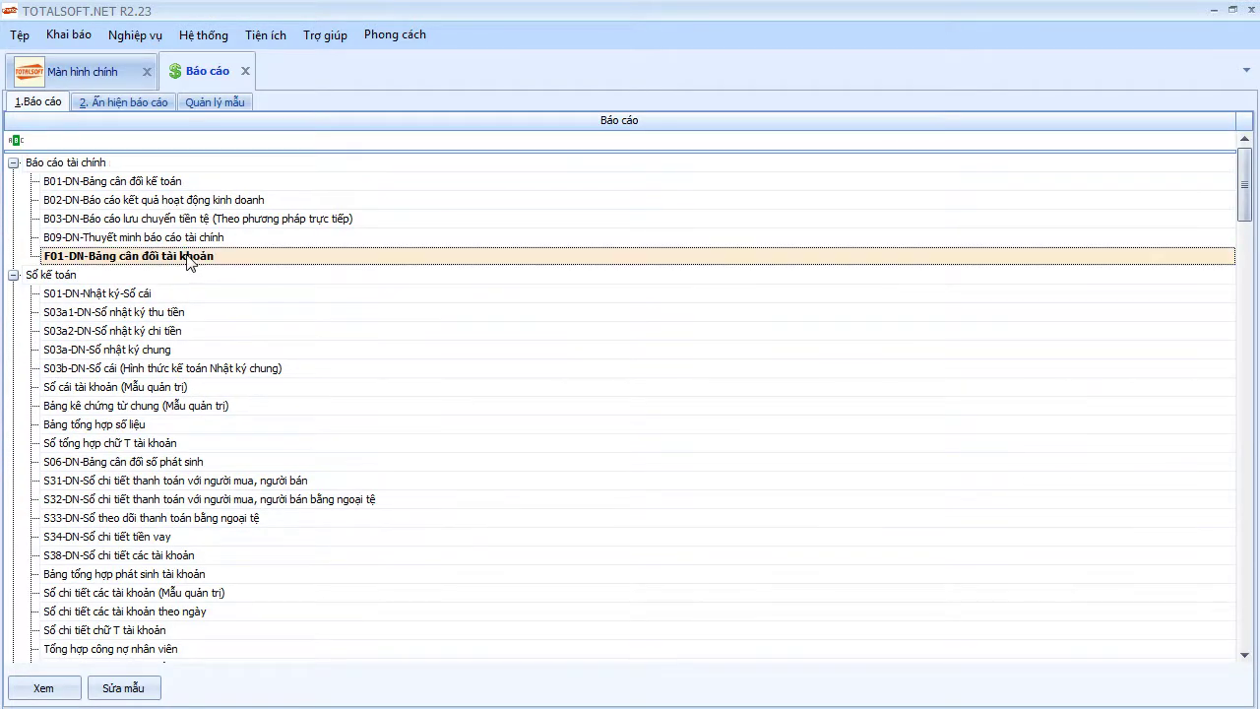
click(673, 403)
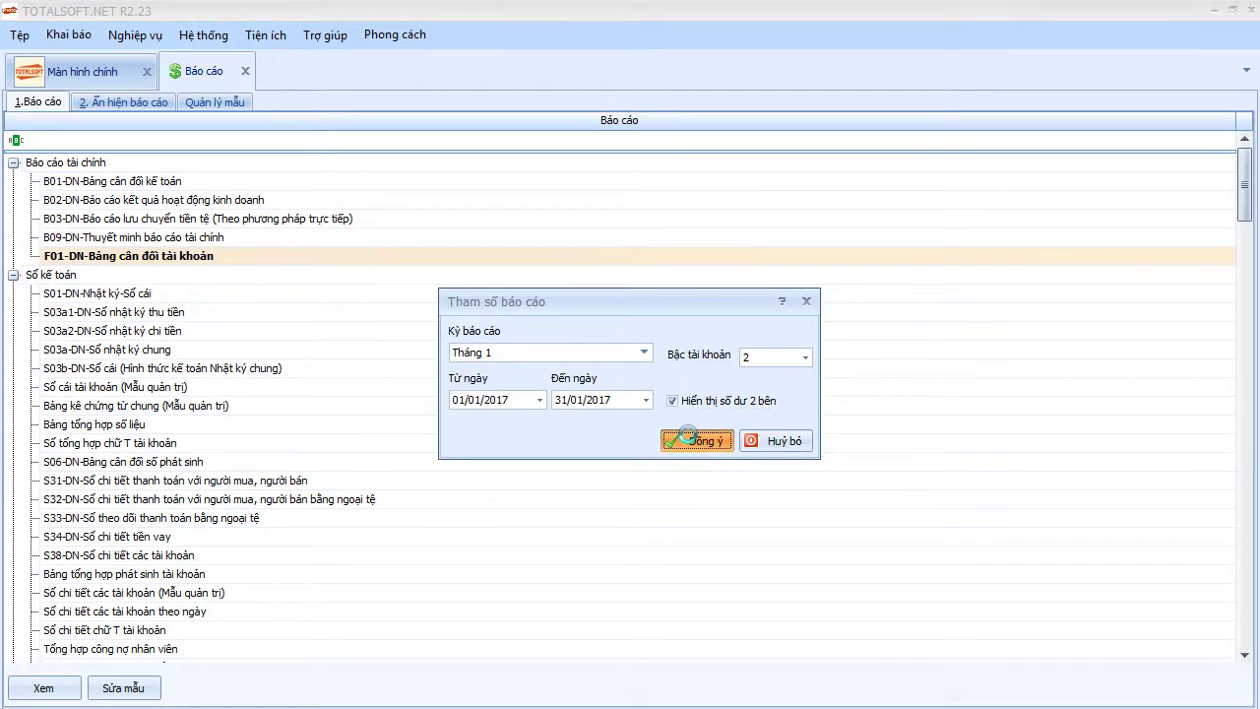
click(695, 441)
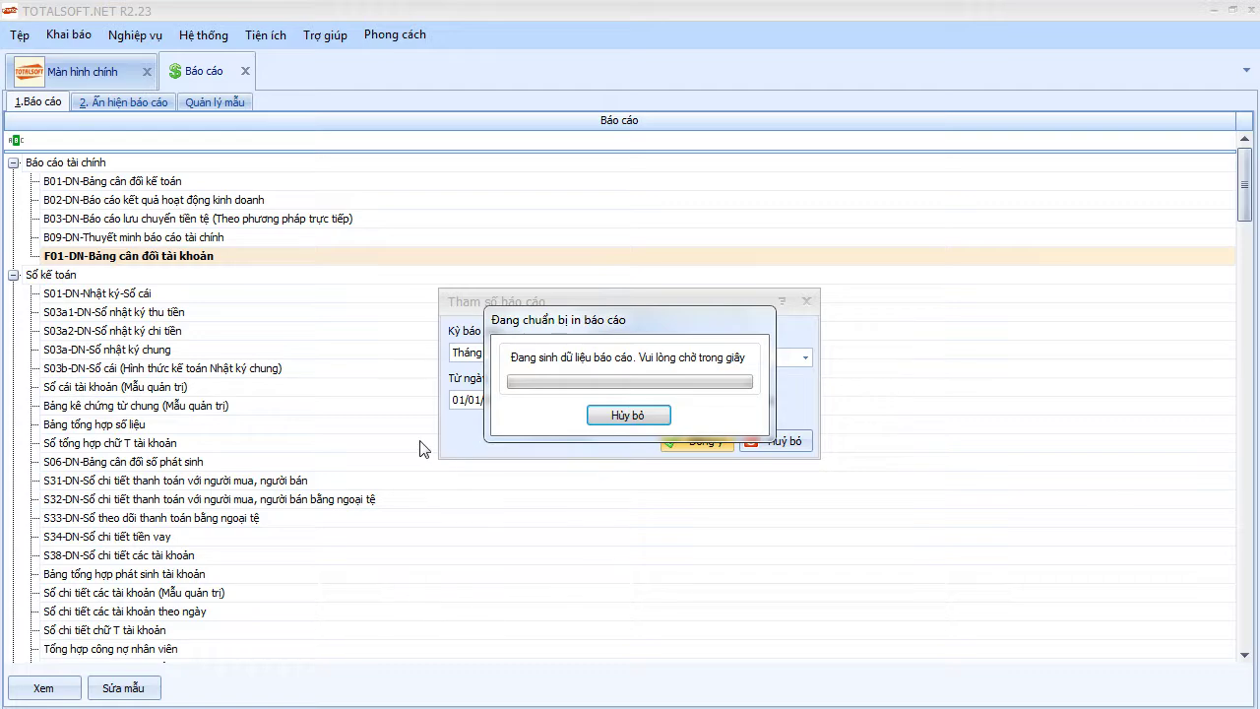
Examine the revenue, cost and profit accounts in the trial balance, then close the report and the report list
scroll(813, 451, down, 10)
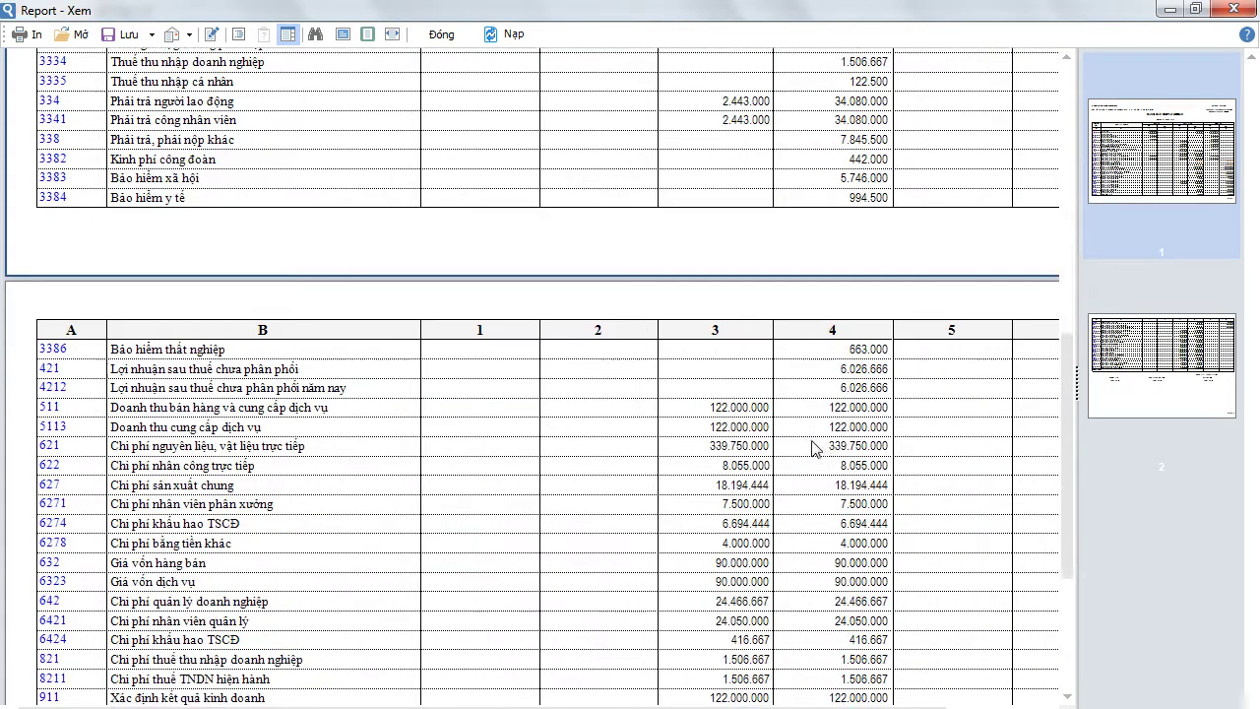
scroll(676, 577, up, 2)
scroll(529, 394, right, 2)
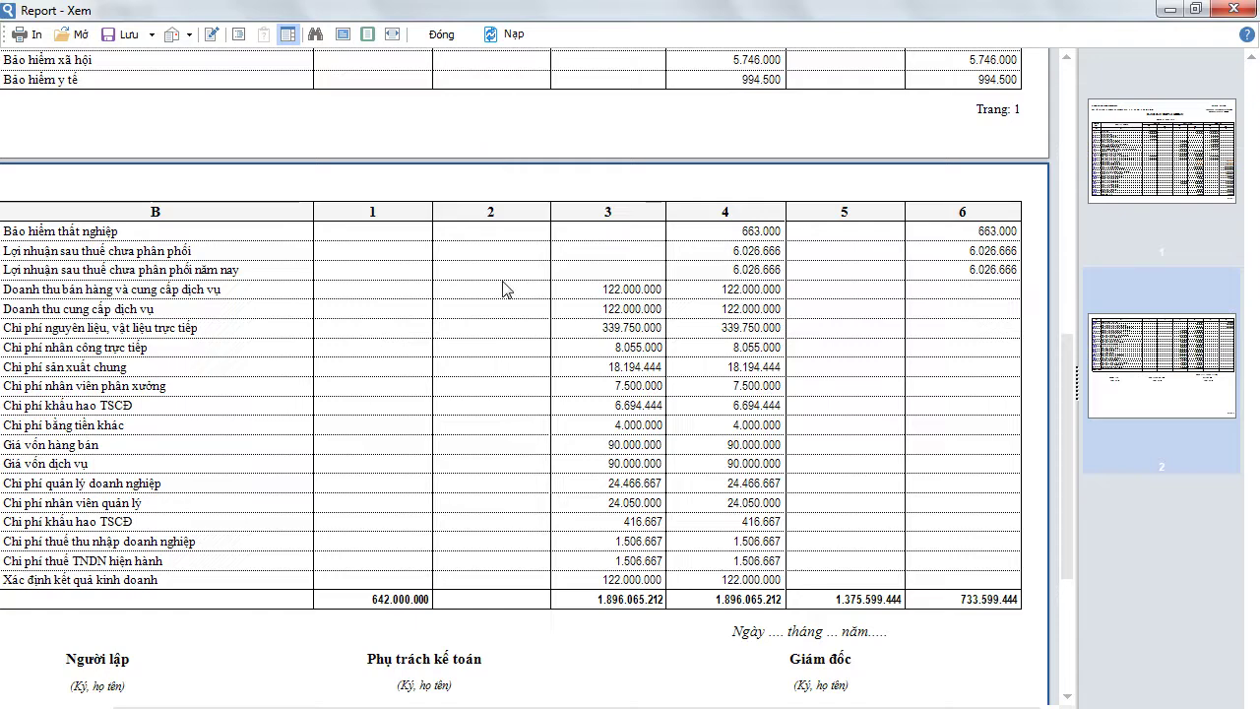
click(441, 33)
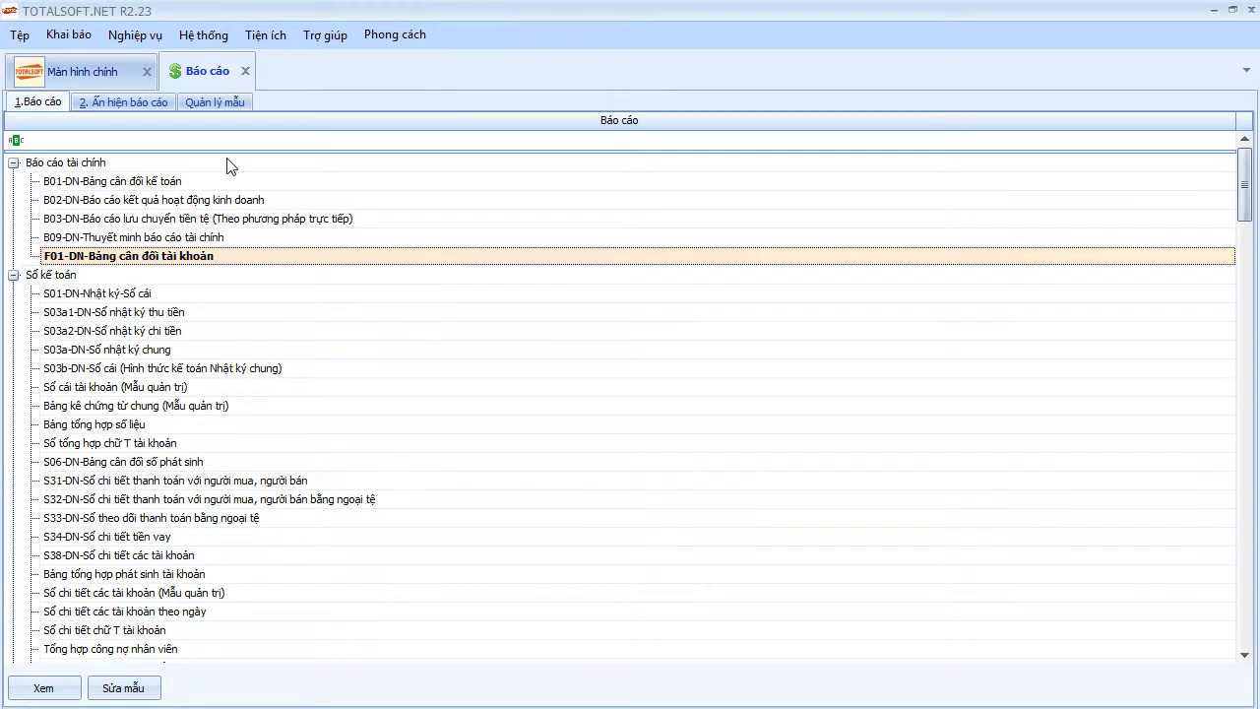
click(245, 71)
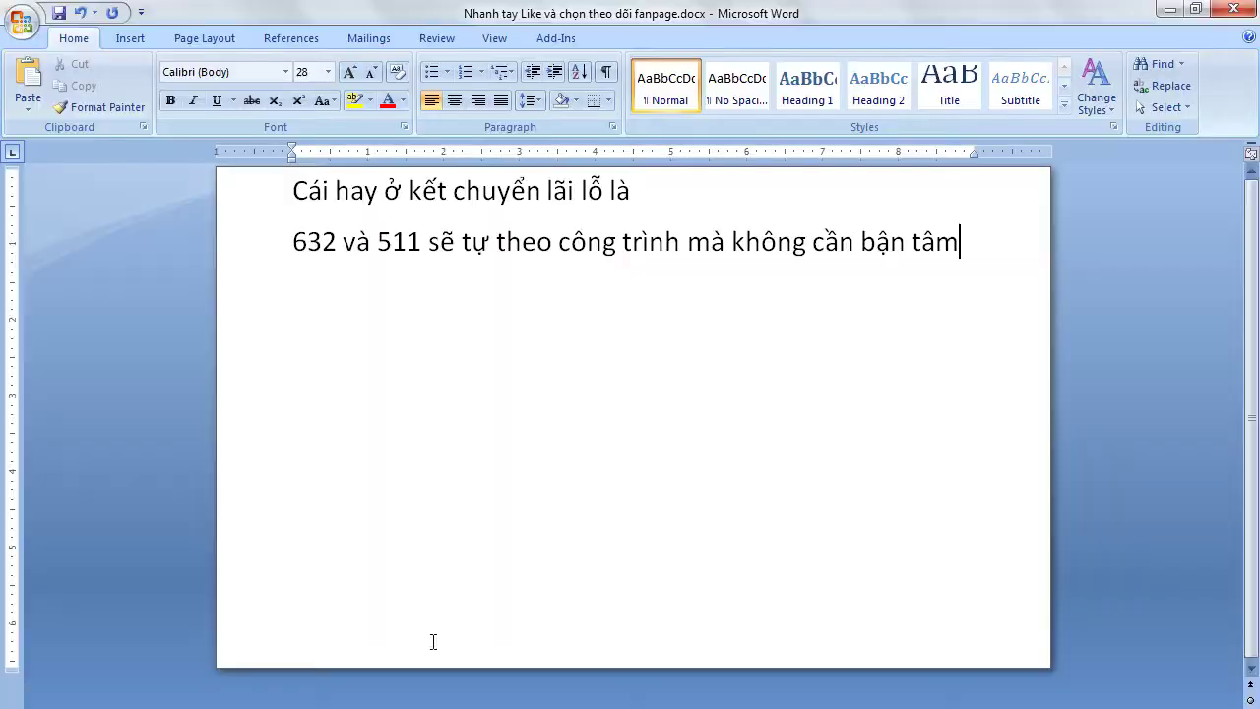
Switch to the Word notes and start a new paragraph reading "Trong hệ thông báo cáo công nợ. các bạn nhìn thấy có"
key(Return)
text(Trong hệ thông b)
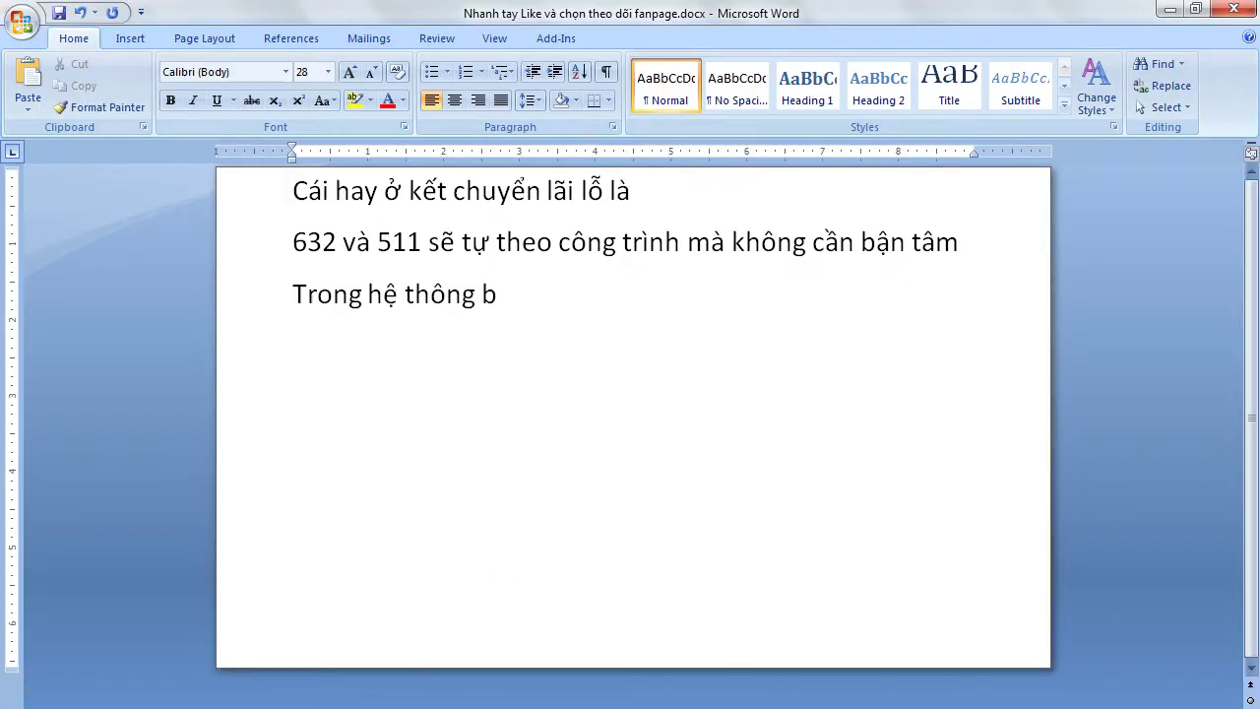
text(áo cáo công nợ.)
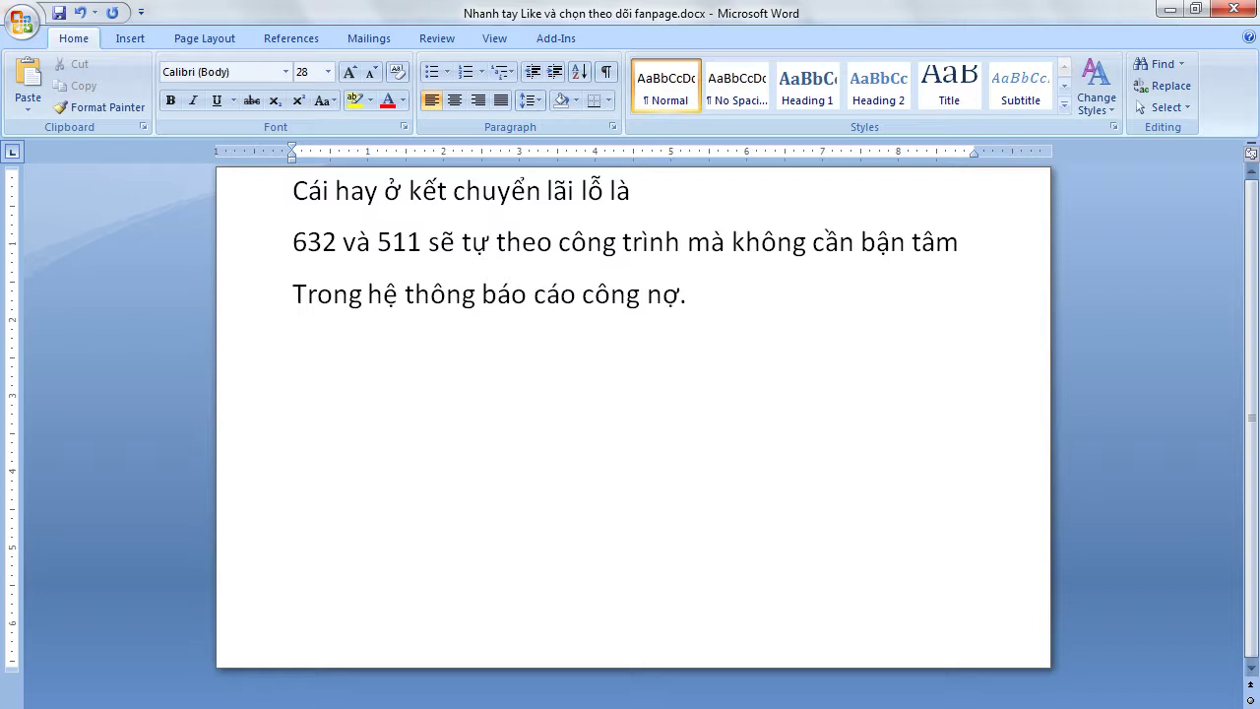
text( các bạn nh)
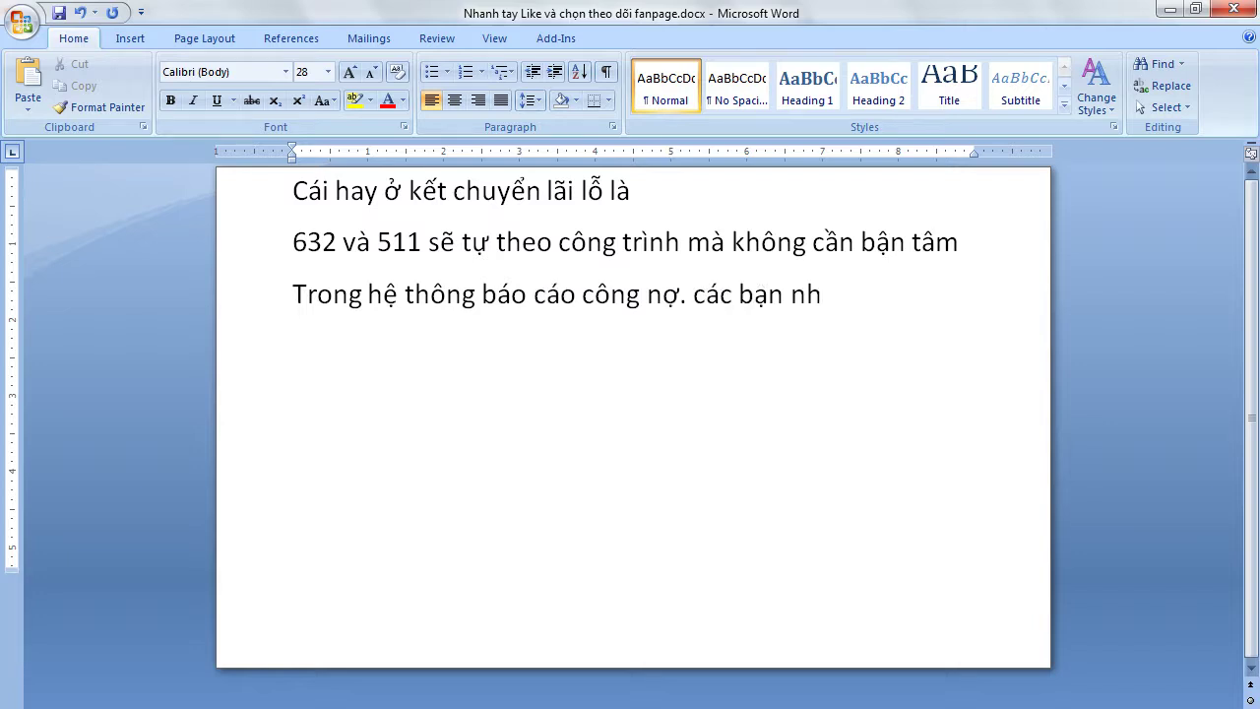
text(inf tha)
text( co)
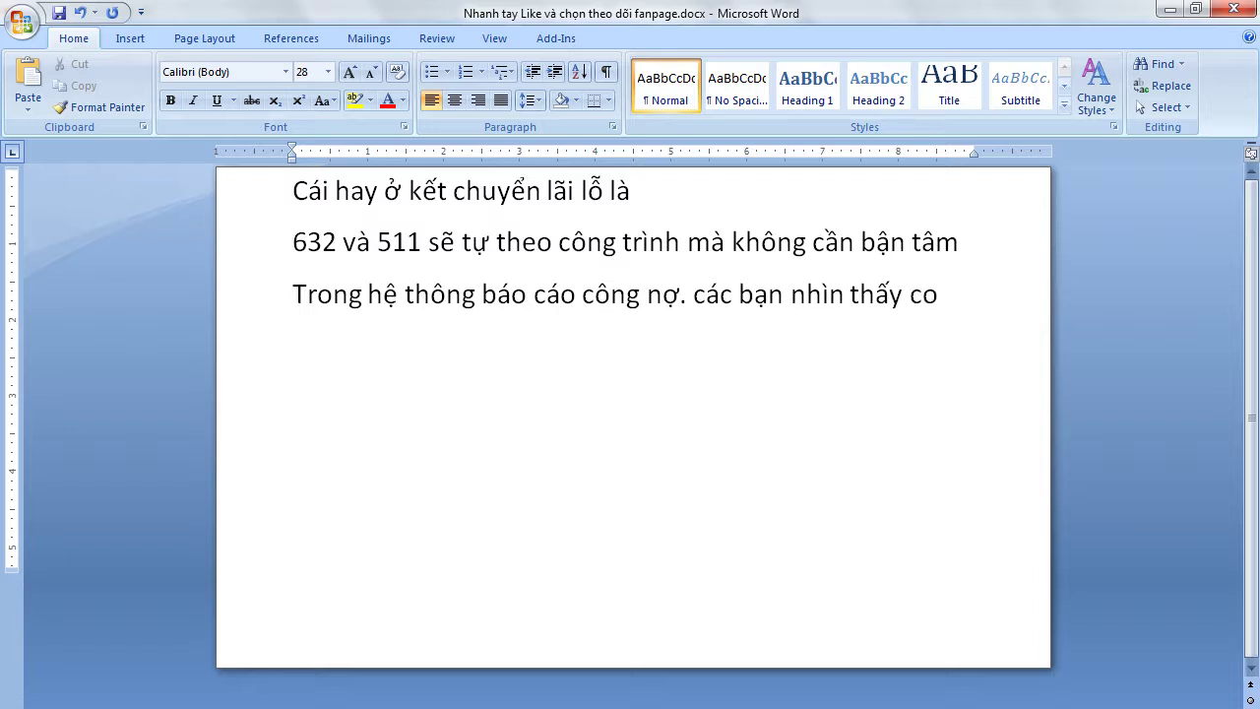
Complete the paragraph with "1 chủ đầu tư mà lại công nợ 2 công trình."
text( 1 ch)
text(iur)
key(BackSpace)
key(BackSpace)
text(u)
text(r ddaayf t)
key(BackSpace)
text(u tw maf laij cong)
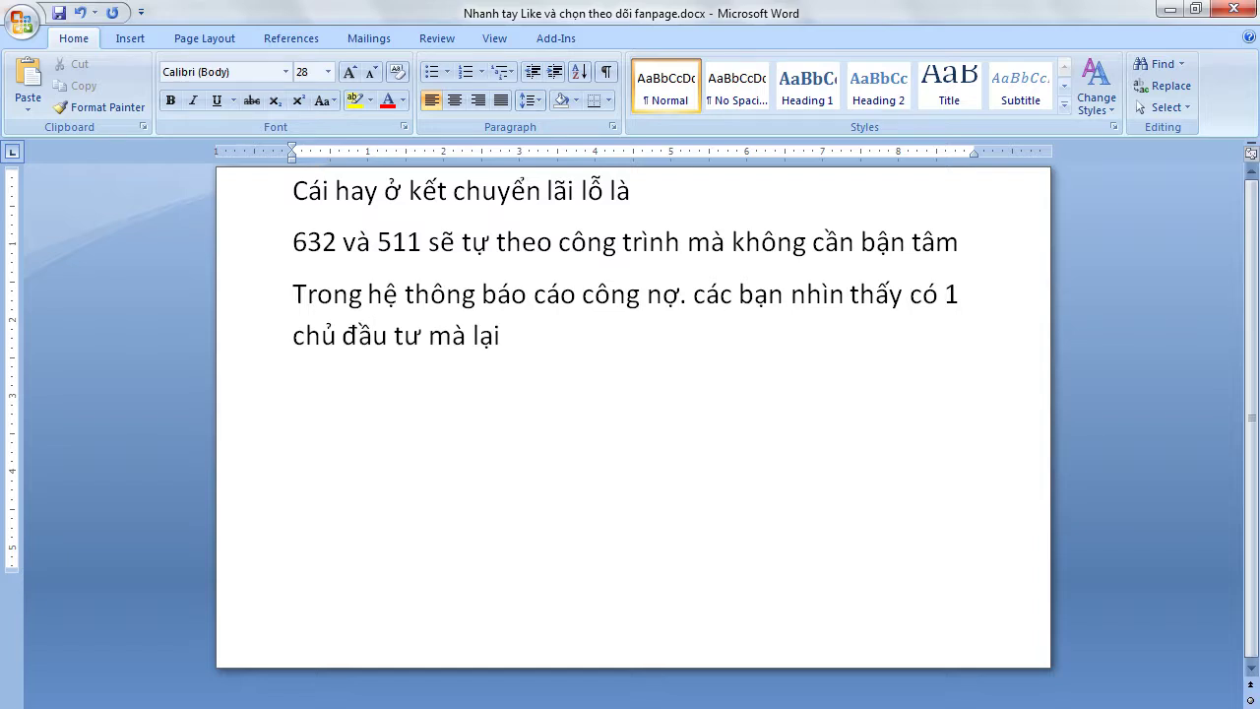
key(BackSpace)
text(g nợ 2 công trình.)
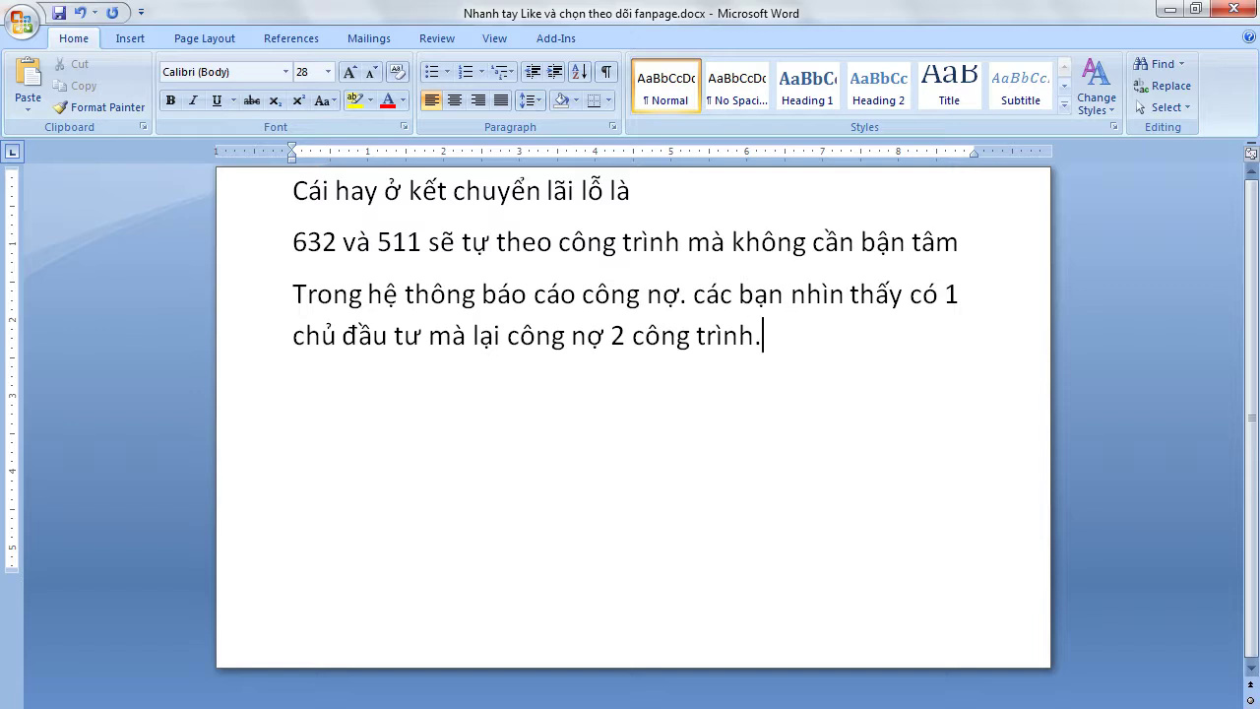
Add a new paragraph reading "Làm thế nào để có cái sổ công nợ chủ đầu tư"
text(Lamf the)
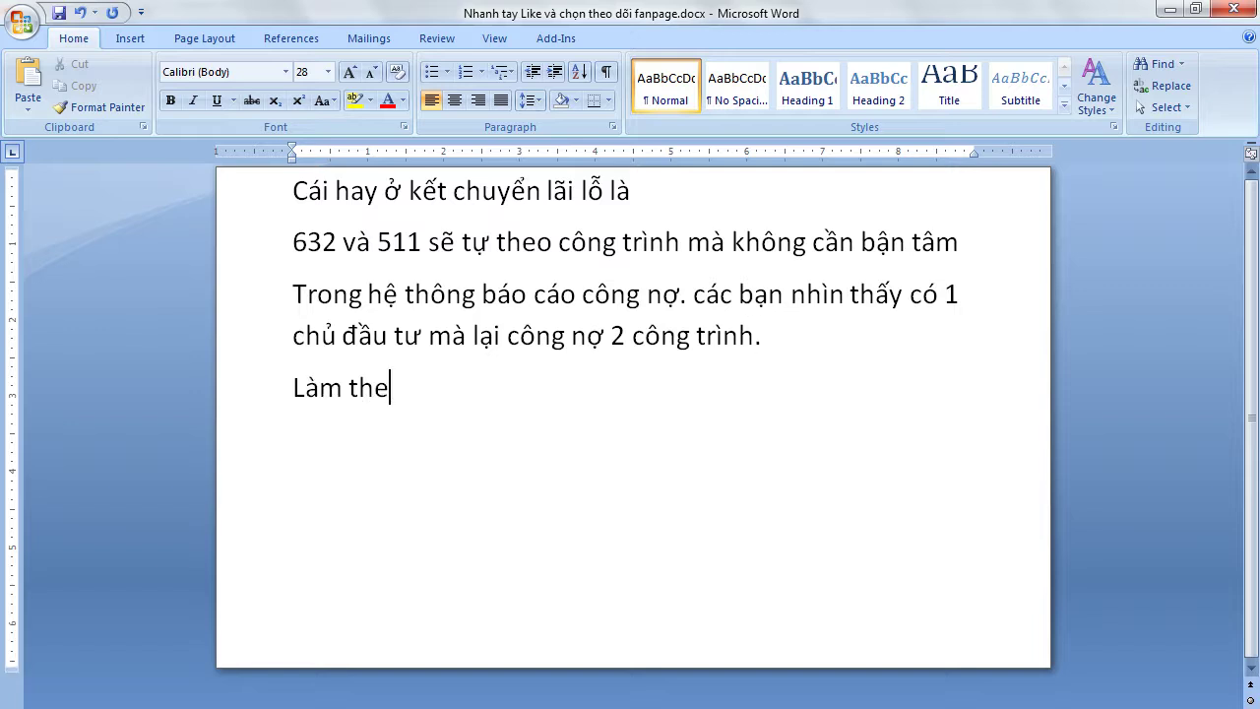
text( naof ddeer cos cais sor chur ddaauf)
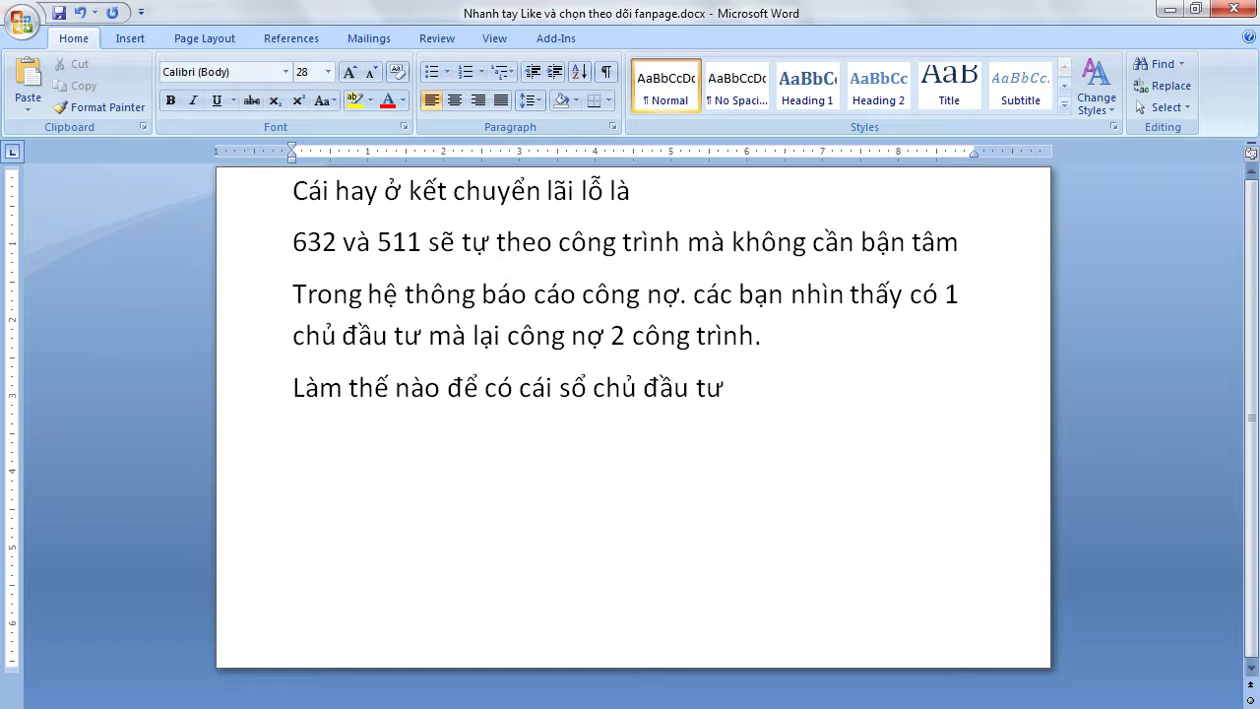
key(Left)
key(Left)
key(Left)
key(Left)
key(Left)
key(Left)
key(Left)
key(Left)
key(Left)
key(Left)
key(Left)
text(coong nowj)
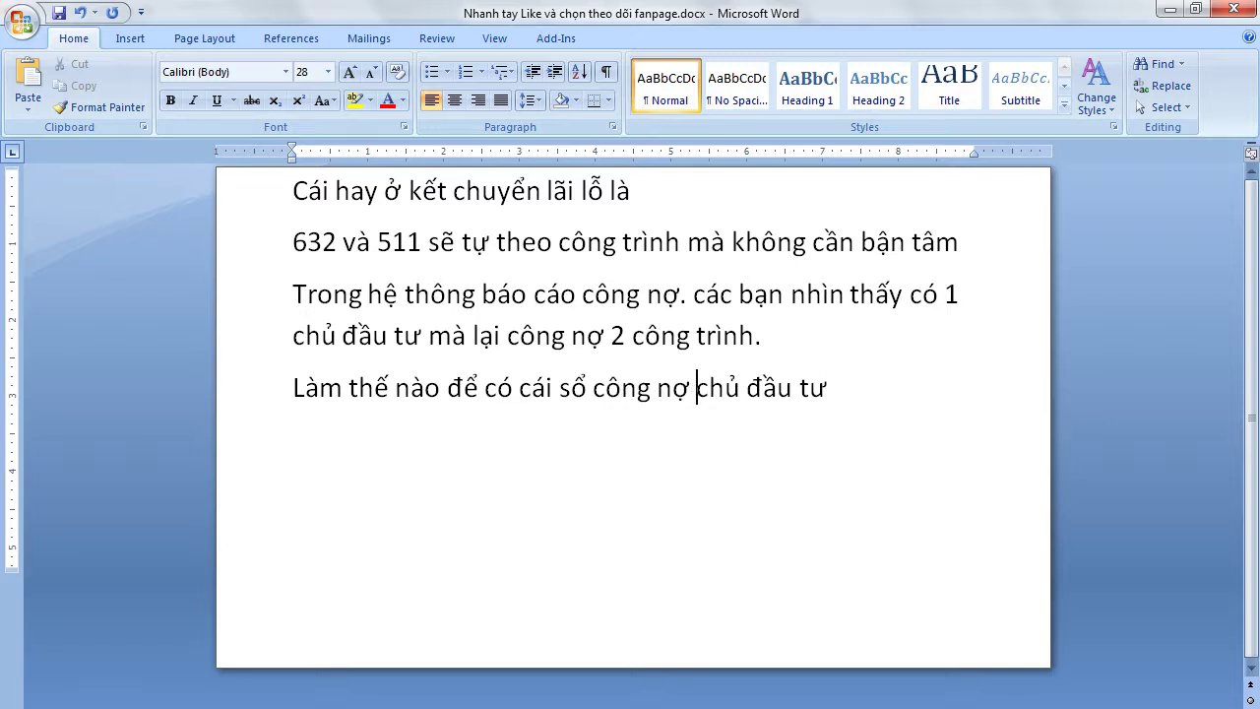
Complete the last question with "theo từng công trình?" and start a new paragraph
key(End)
text(theo tuwng)
text(f coong trin)
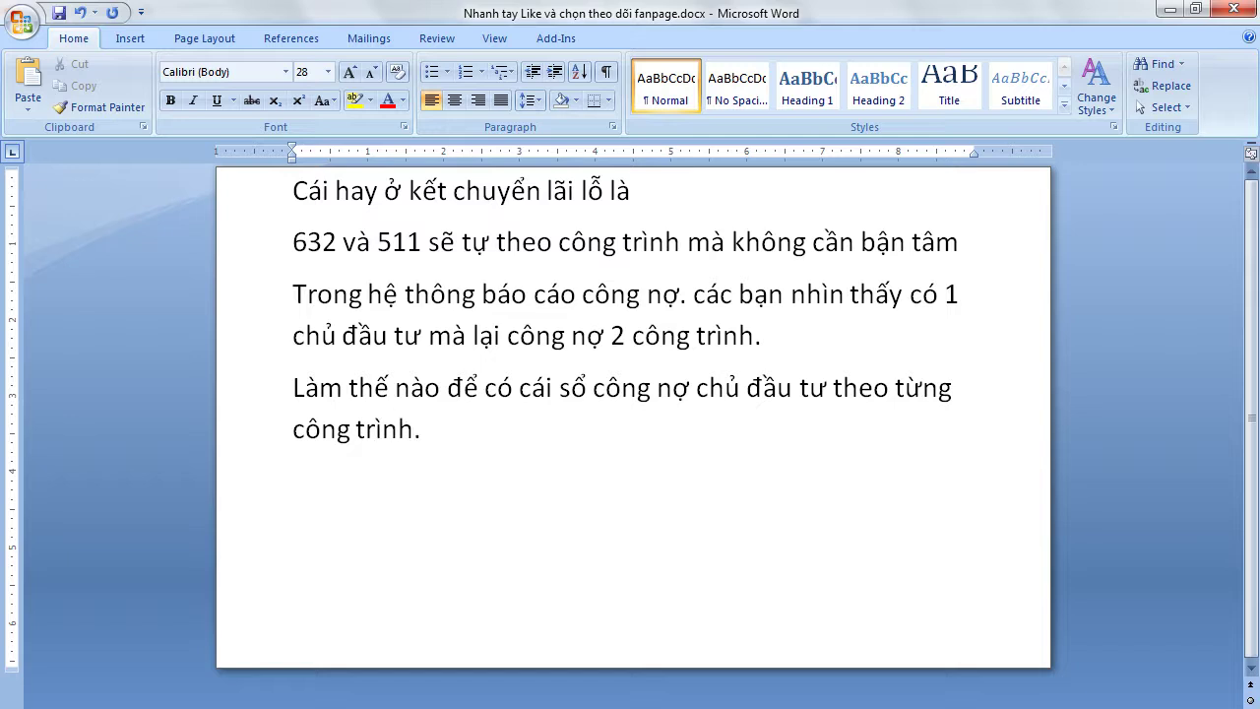
text(hf?)
key(Return)
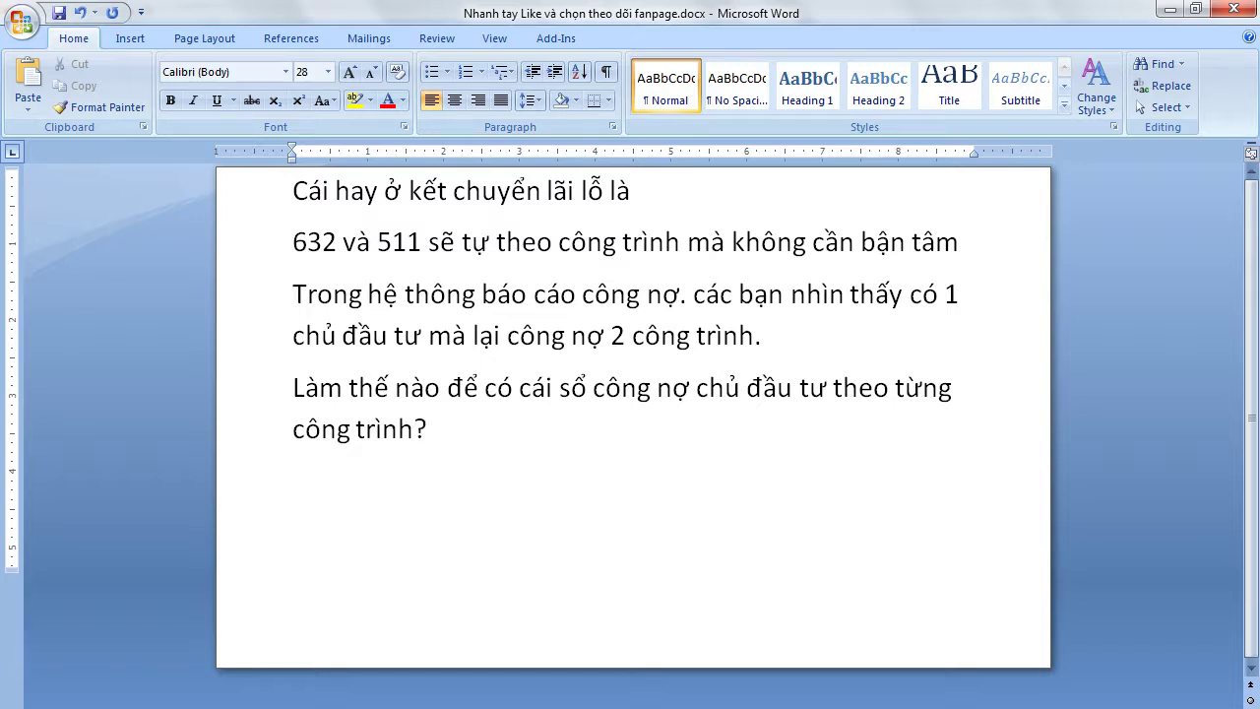
Write the new paragraph "1 Ông ban quản lý dự, nợ mình từng công trình là bao nhiêu?"
right_click(557, 504)
click(405, 549)
text(1 Ông ban)
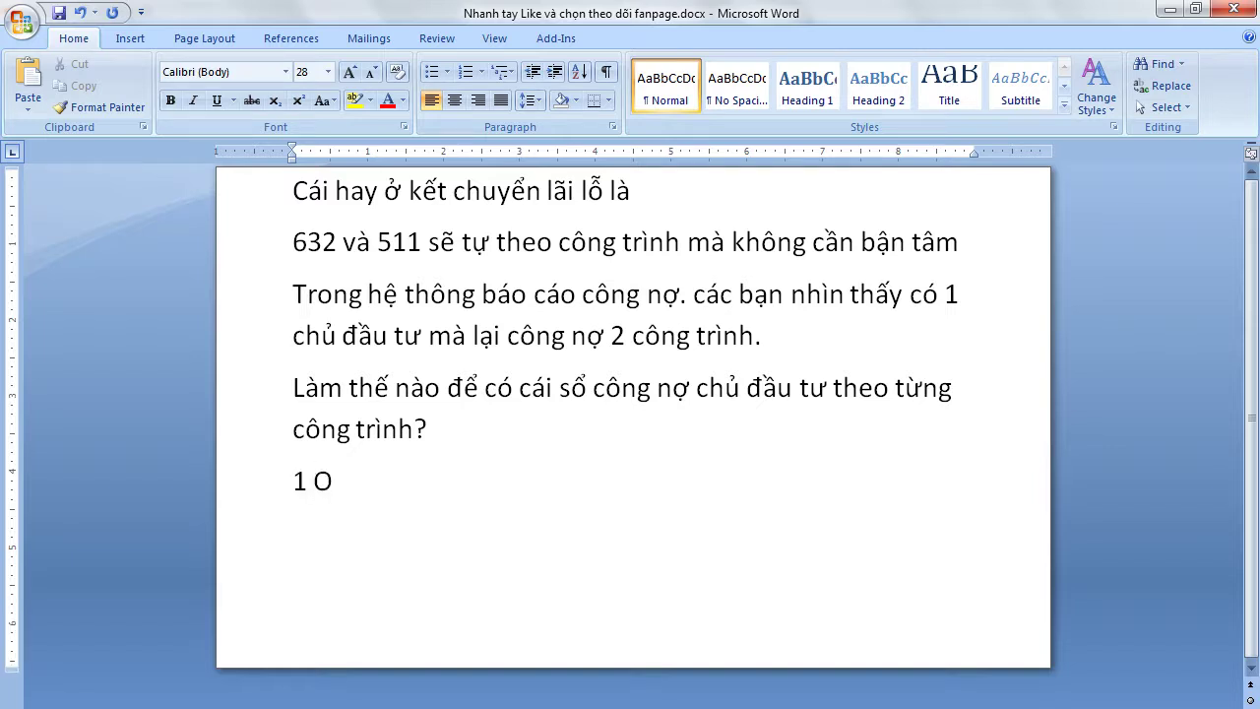
text( quản ly)
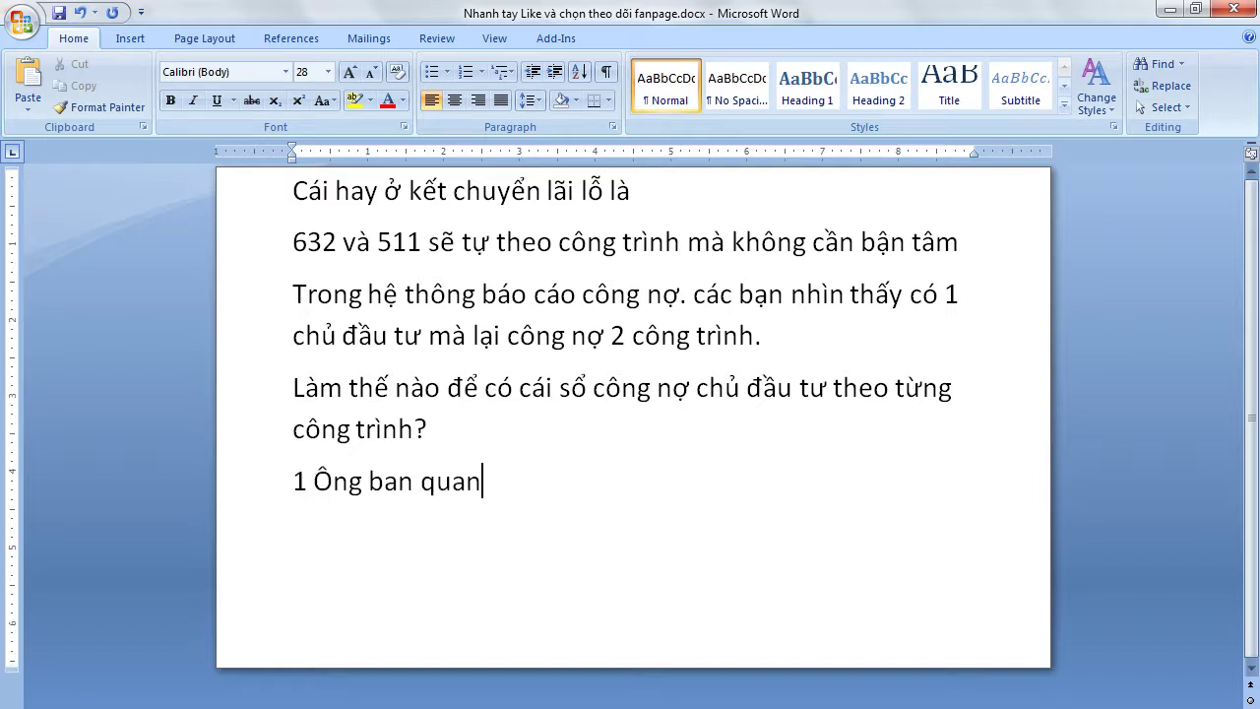
text( dư)
text(, nợ mình tưng)
text( cong trình)
text( là bao nhiêu)
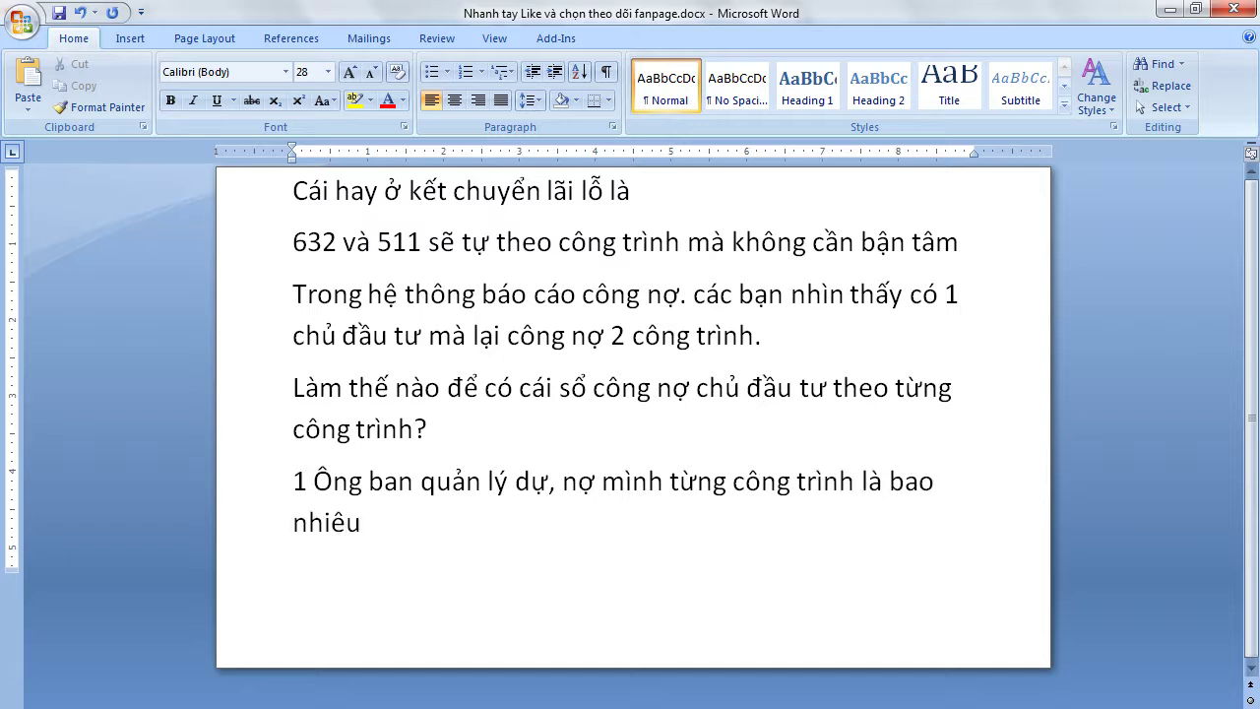
text(?)
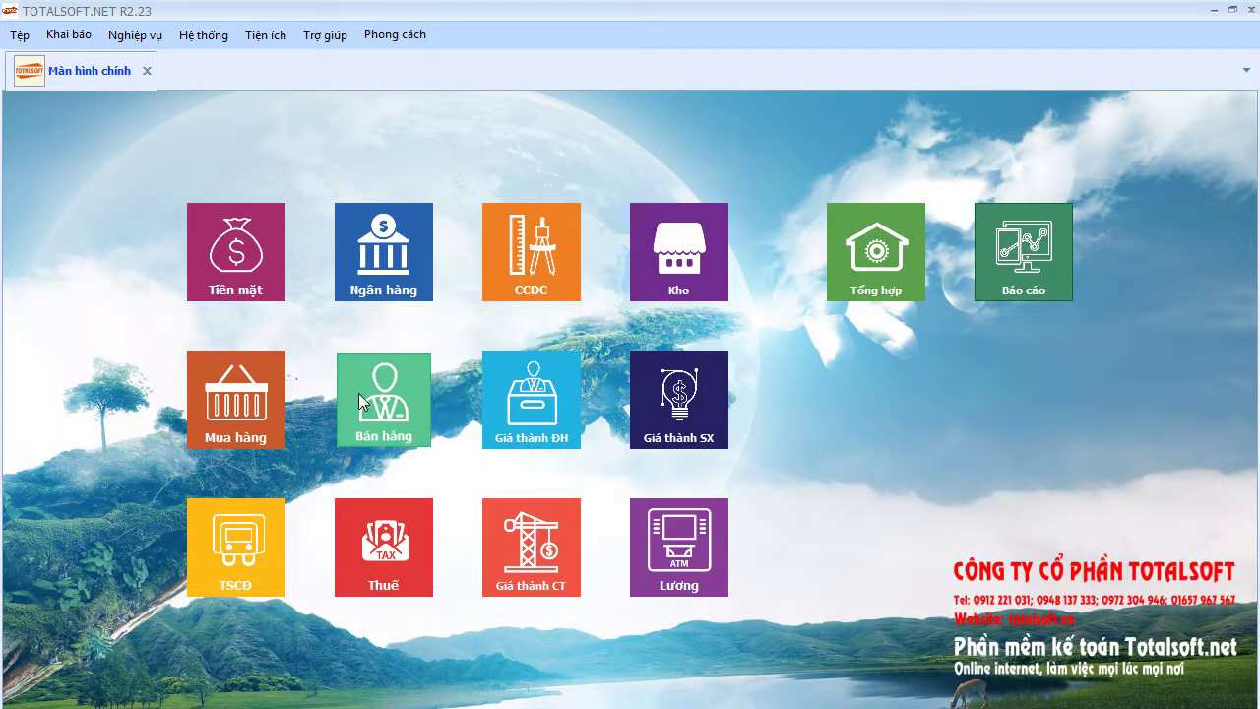
Switch to TOTALSOFT.NET, compare the two sales invoices issued to Ban quản lý dự án ngành xây dựng, and close the invoice list
click(360, 400)
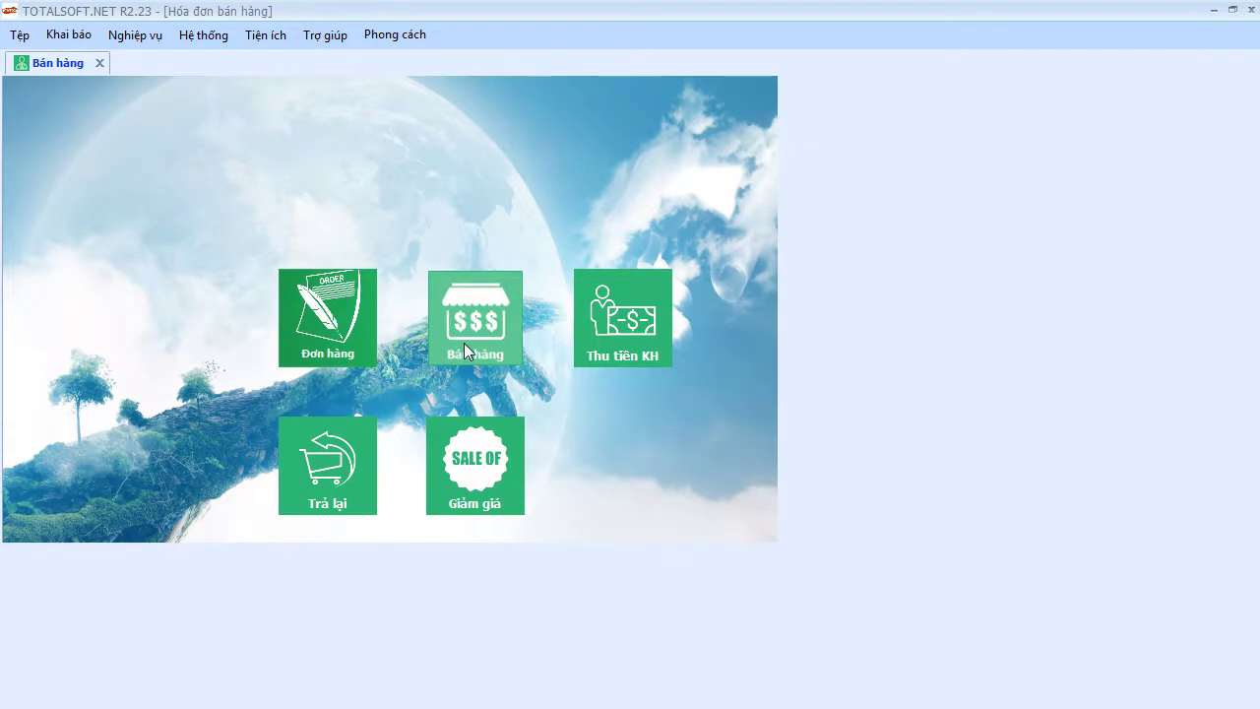
click(465, 344)
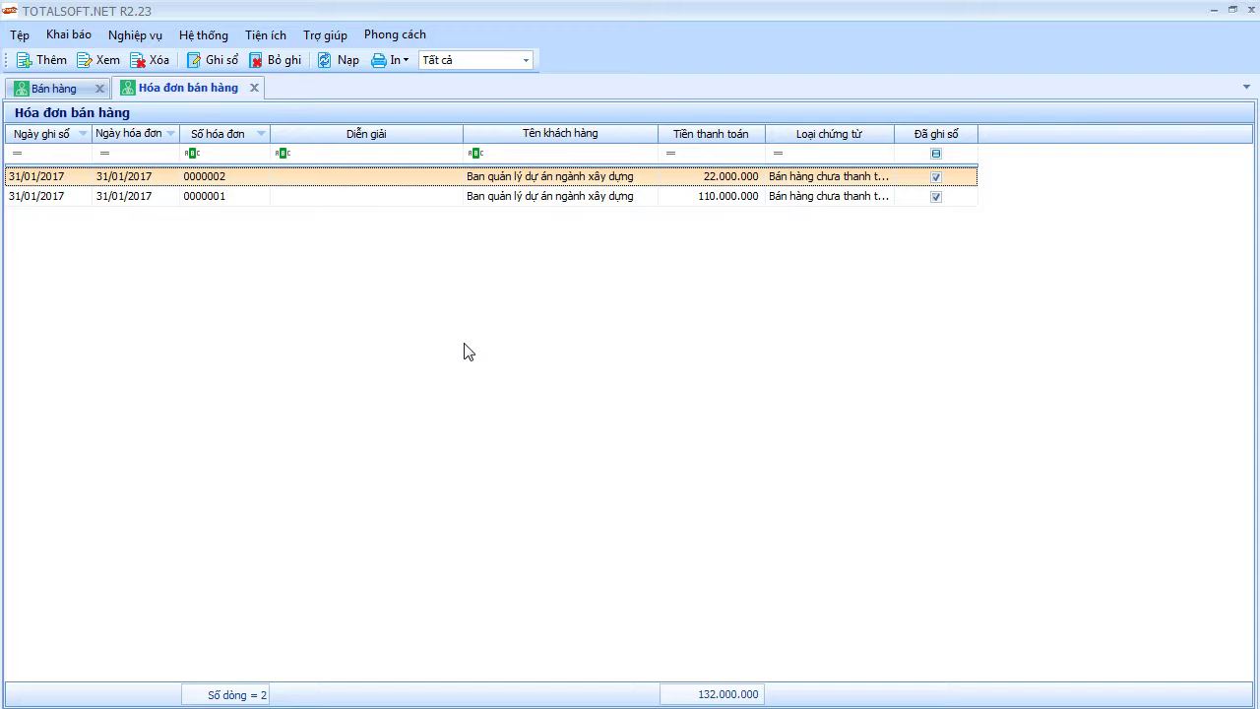
click(500, 197)
click(502, 179)
click(506, 197)
click(509, 179)
click(509, 197)
click(508, 182)
click(510, 197)
click(510, 182)
click(511, 199)
click(510, 185)
click(512, 200)
click(510, 183)
click(508, 197)
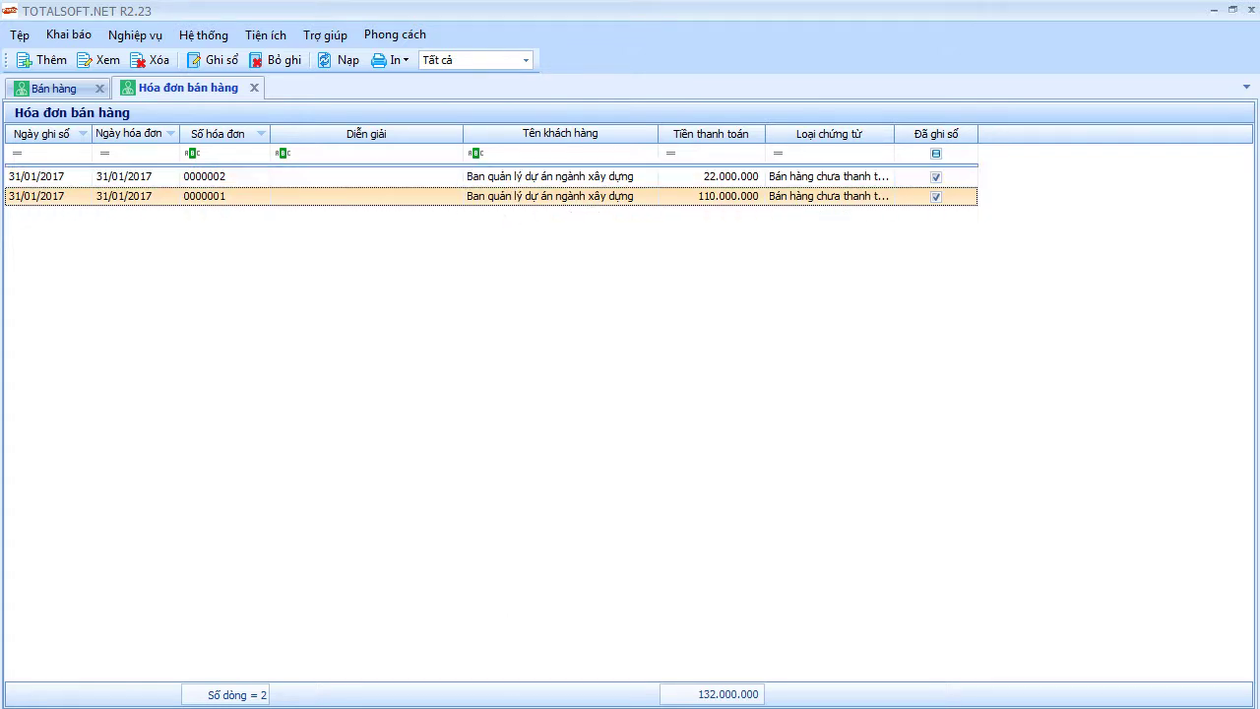
click(516, 701)
key(alt+Tab)
click(254, 89)
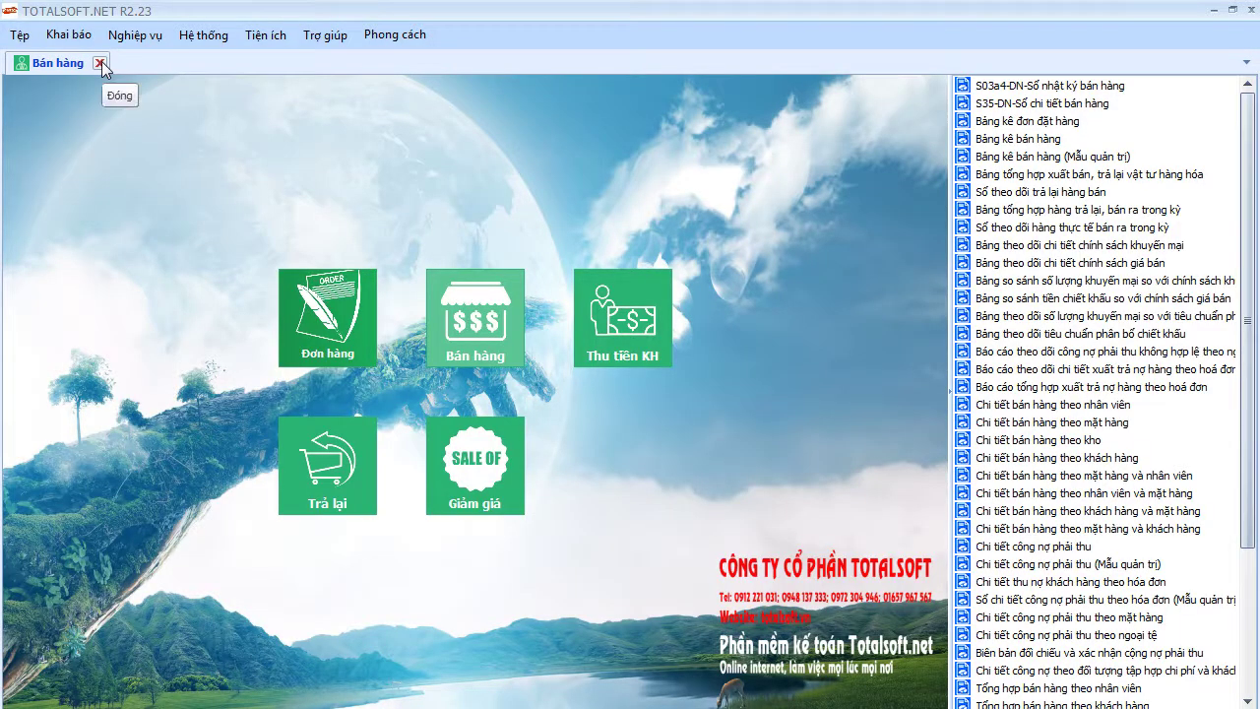
Run the report Tổng hợp công nợ phải thu (Mẫu quản trị) for Tháng 1 with all customers selected
drag(1246, 438, 1246, 583)
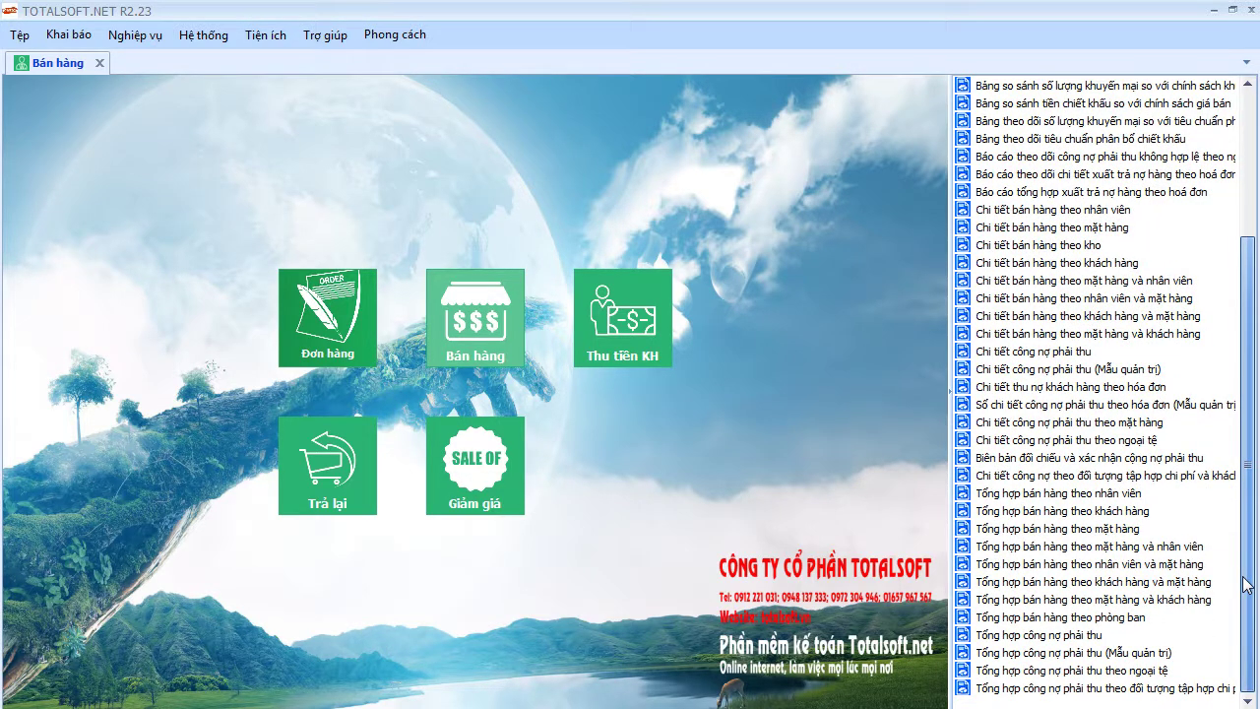
click(1082, 655)
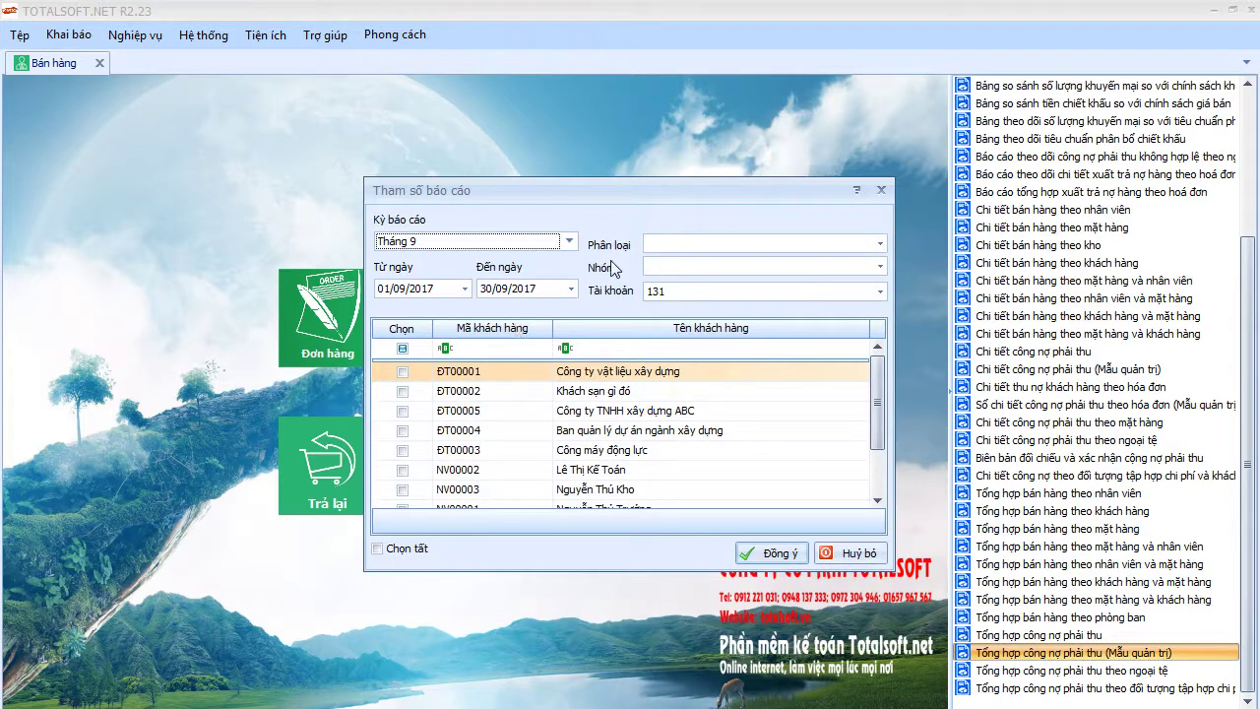
click(506, 242)
scroll(465, 281, up, 2)
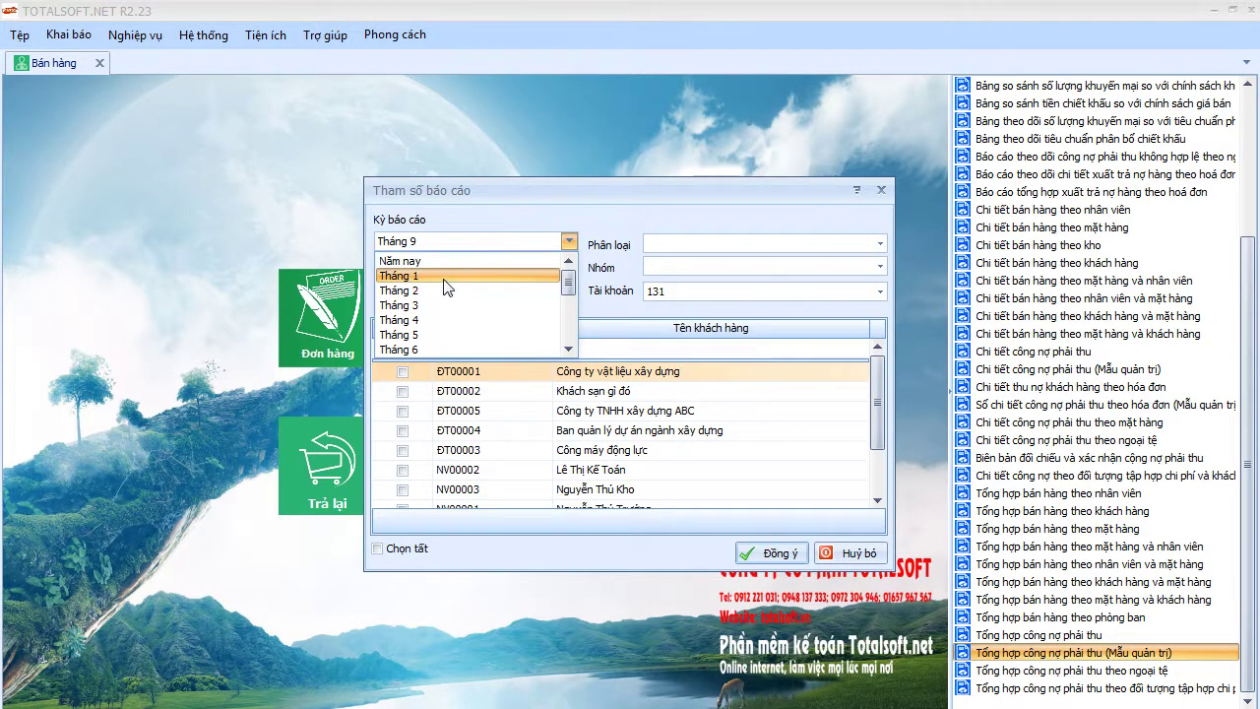
click(464, 278)
click(378, 549)
click(773, 552)
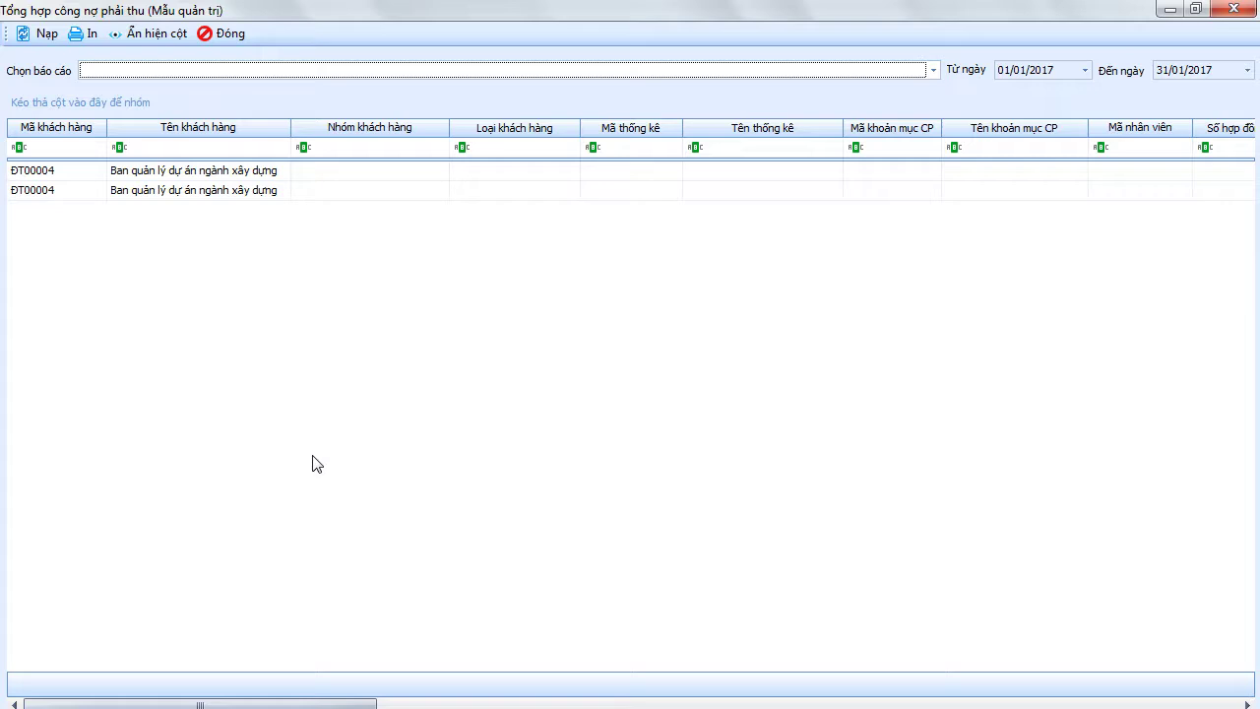
In the report's column settings, hide Nhóm khách hàng, Loại khách hàng, Mã/Tên thống kê, Mã/Tên khoản mục CP and Số/Tên hợp đồng
mouse_move(367, 702)
mouse_down()
mouse_move(971, 700)
mouse_move(386, 700)
mouse_up()
right_click(316, 271)
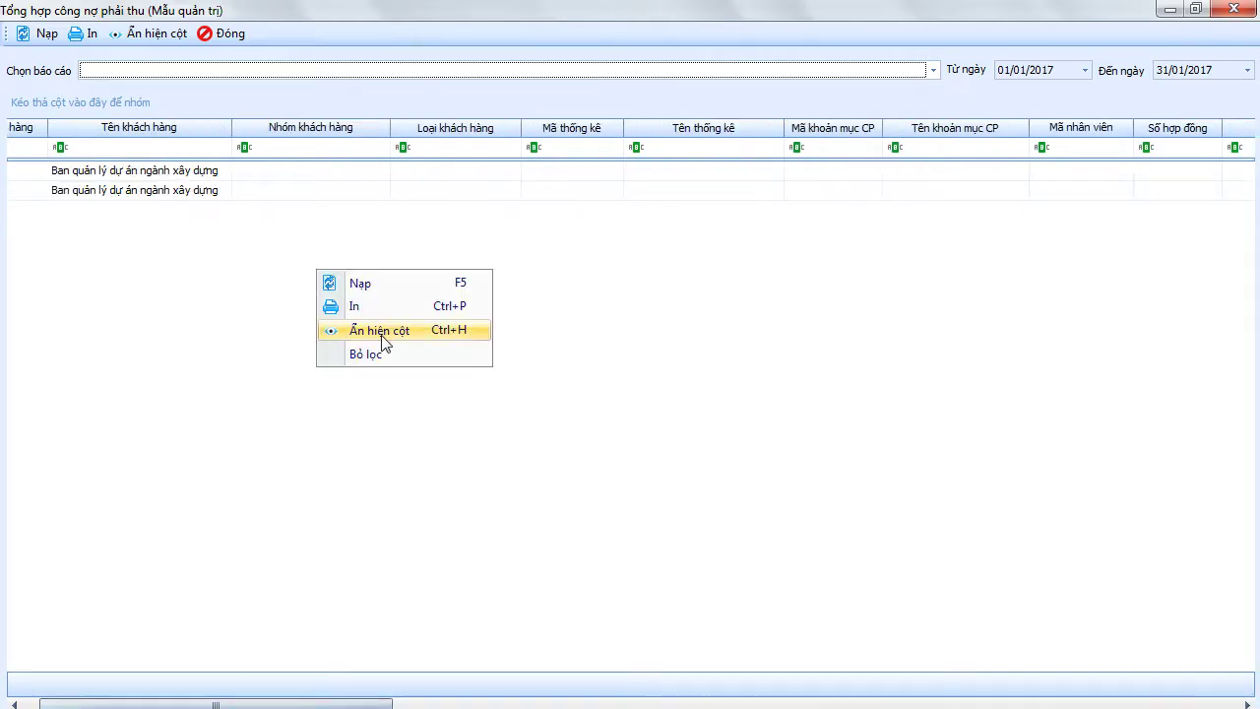
click(382, 340)
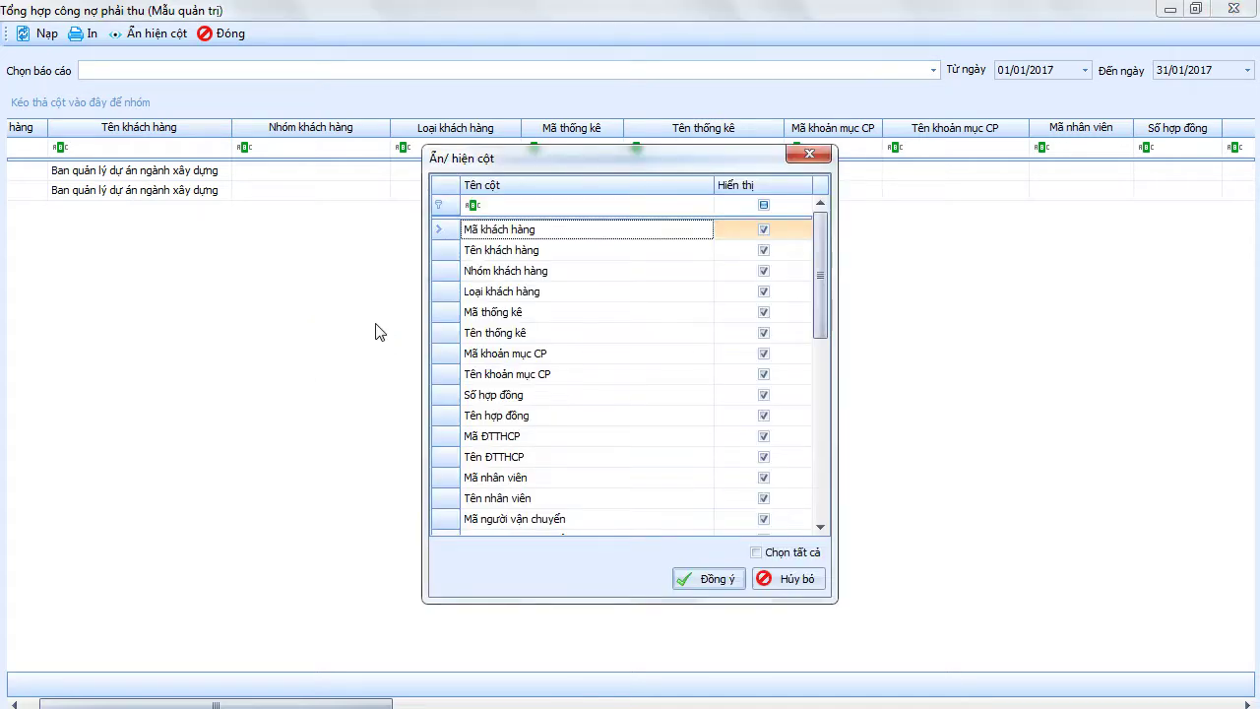
click(763, 271)
click(763, 291)
click(763, 312)
click(763, 332)
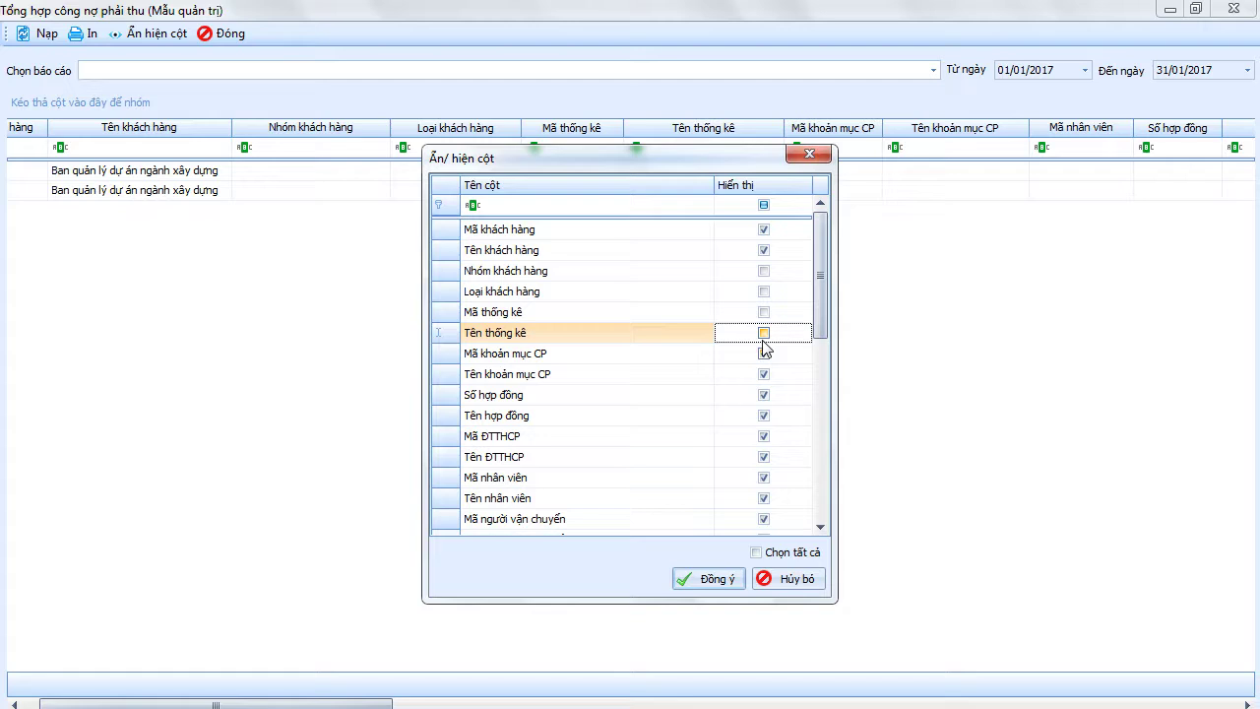
click(763, 354)
click(763, 374)
click(763, 395)
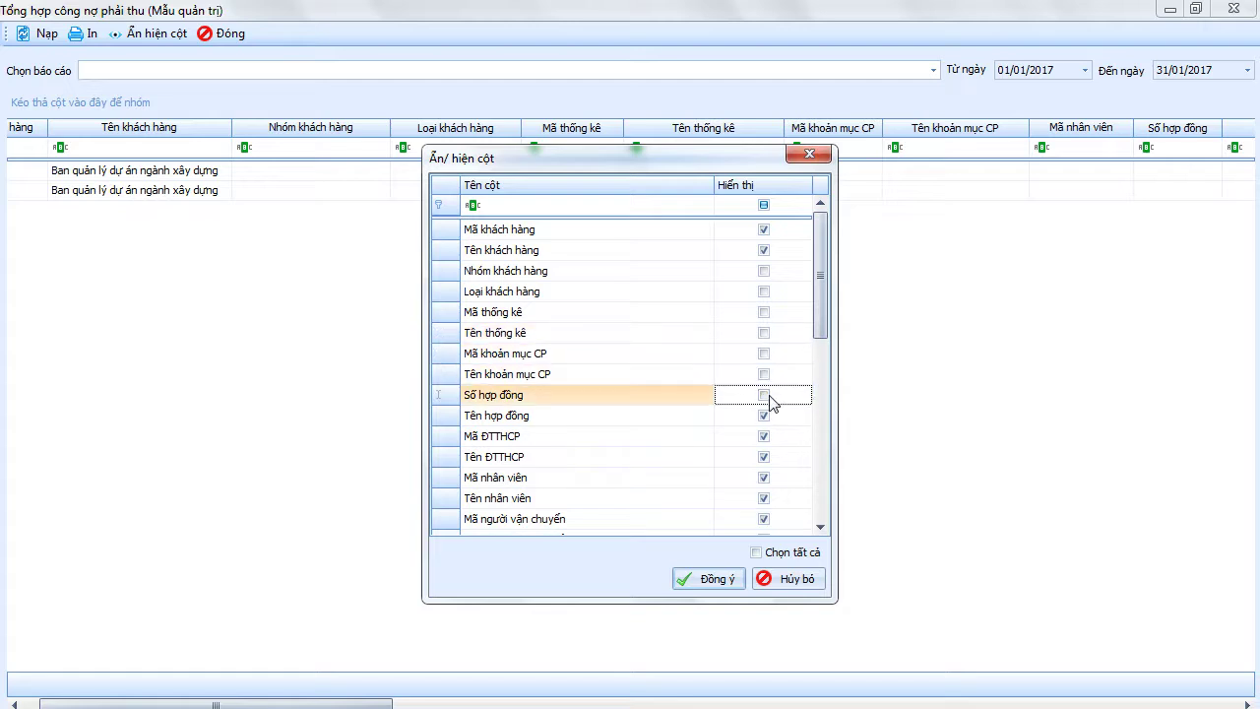
click(763, 416)
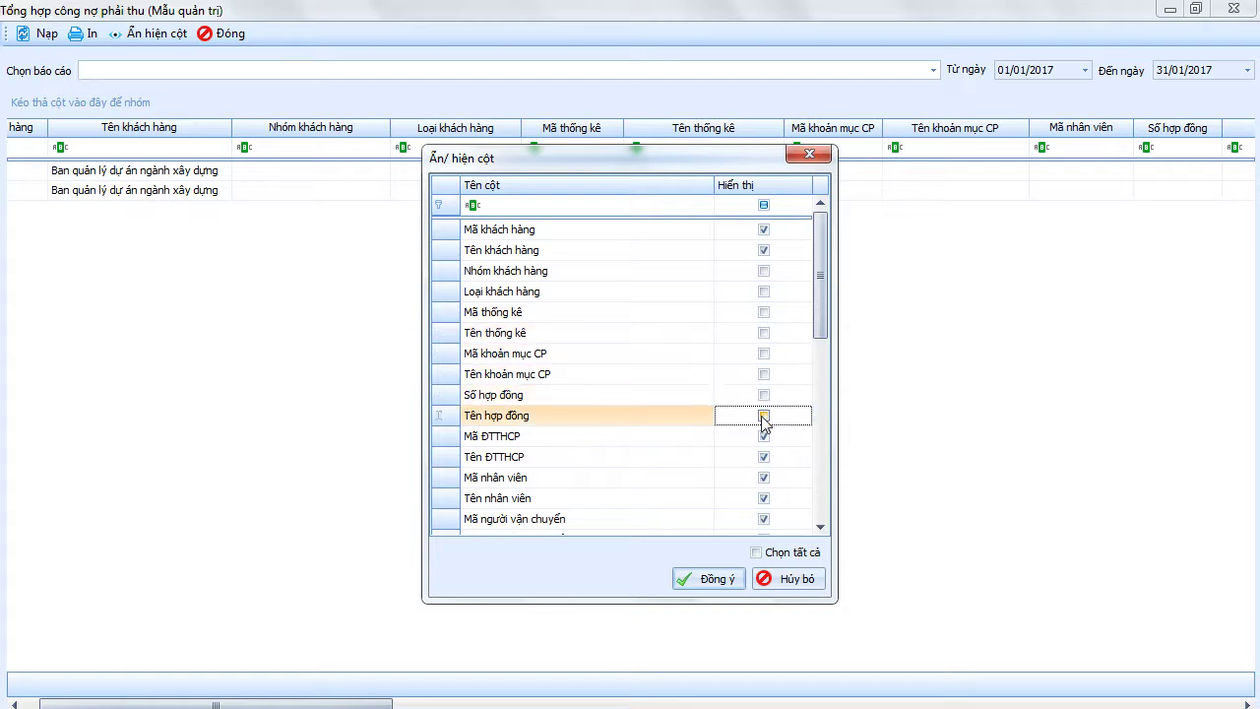
Keep the ĐTTHCP columns and turn off Mã/Tên nhân viên, Mã/Tên người vận chuyển and Loại tiền
click(519, 438)
drag(820, 310, 833, 360)
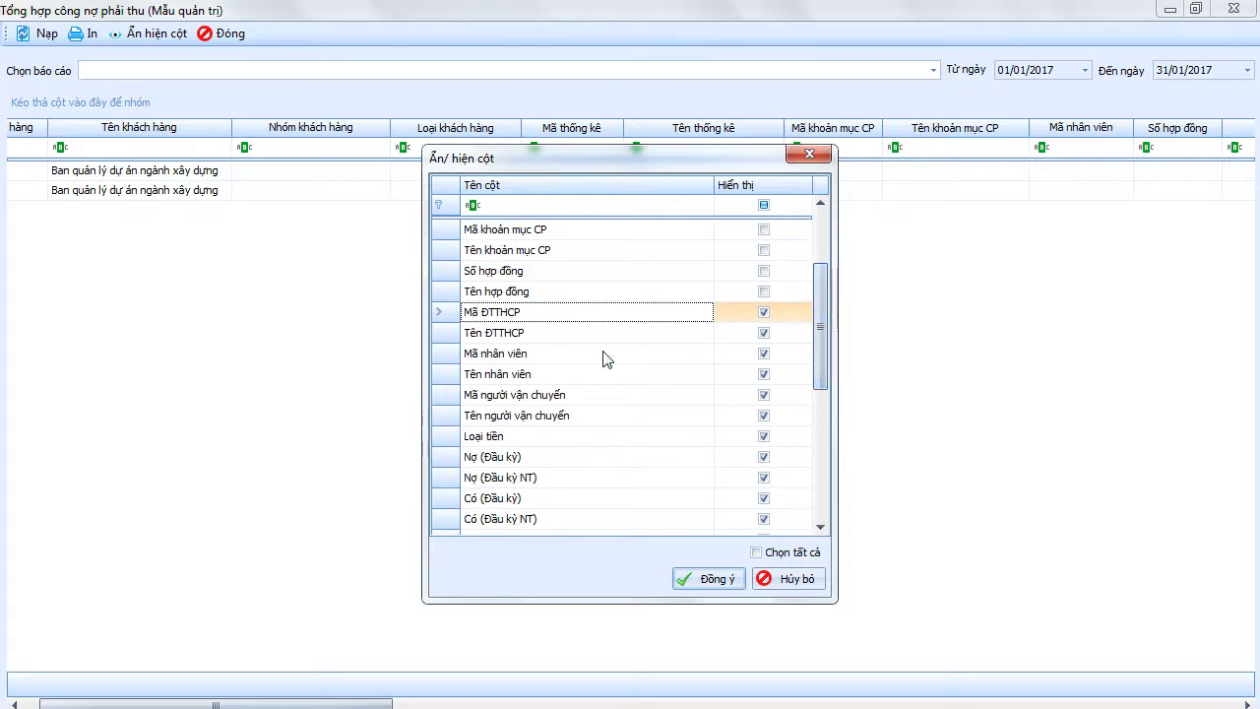
click(763, 353)
click(763, 374)
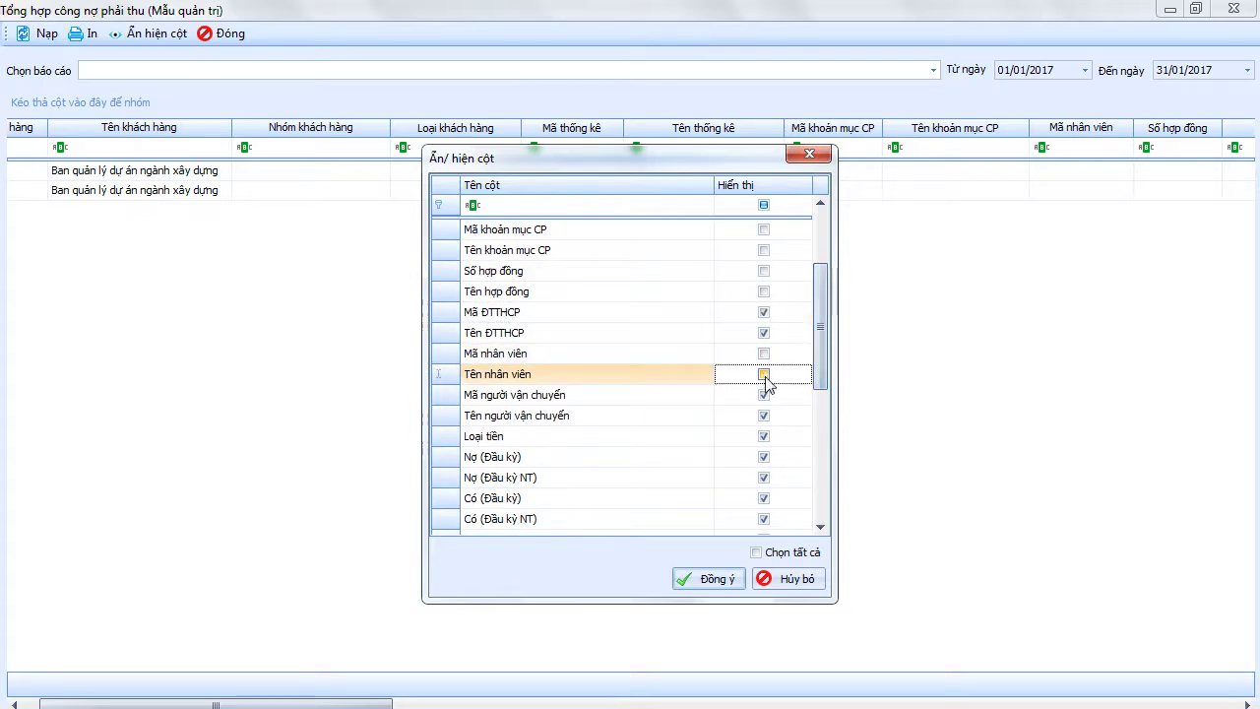
click(764, 395)
click(763, 416)
click(764, 436)
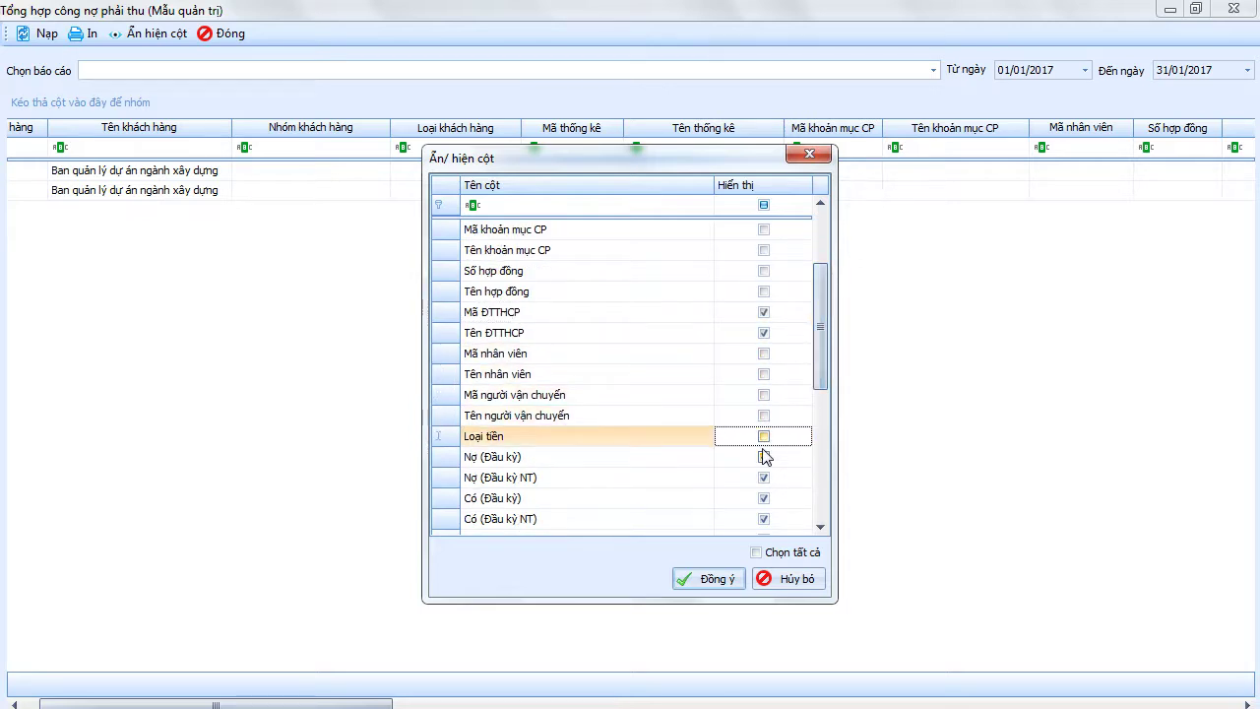
Turn off the foreign-currency (NT) debit and credit columns for Đầu kỳ and Phát sinh
drag(818, 349, 818, 404)
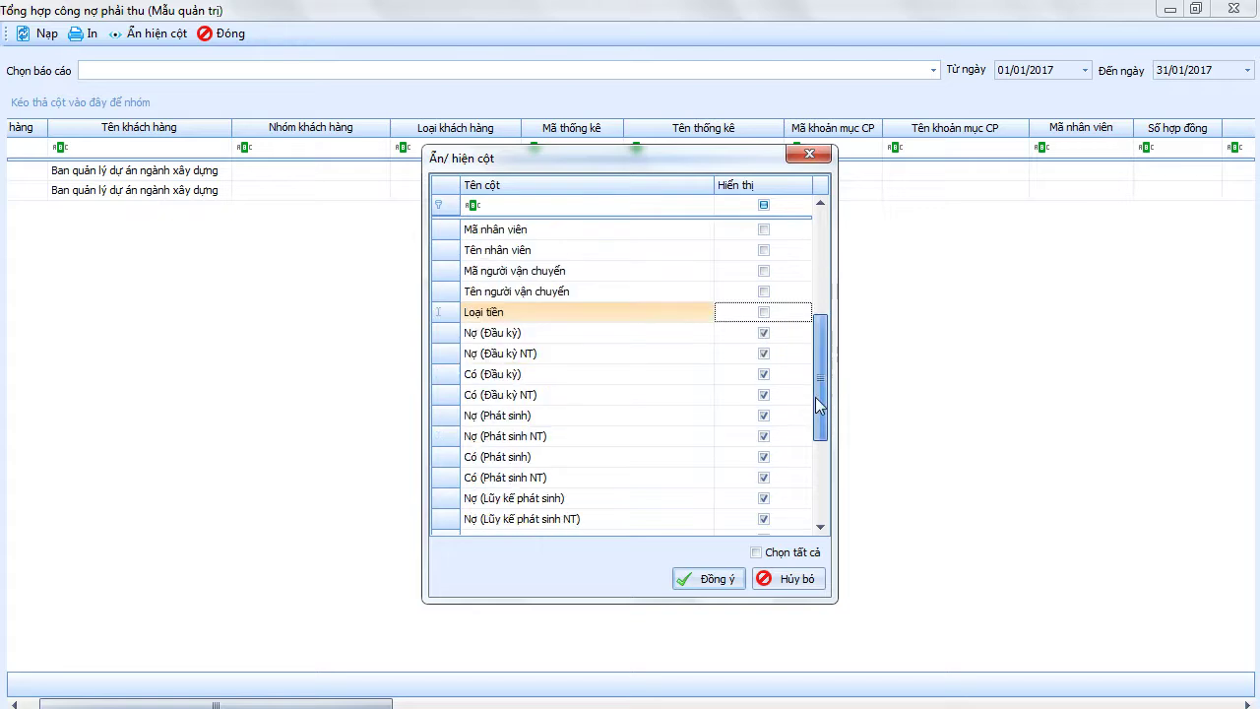
click(765, 353)
click(764, 395)
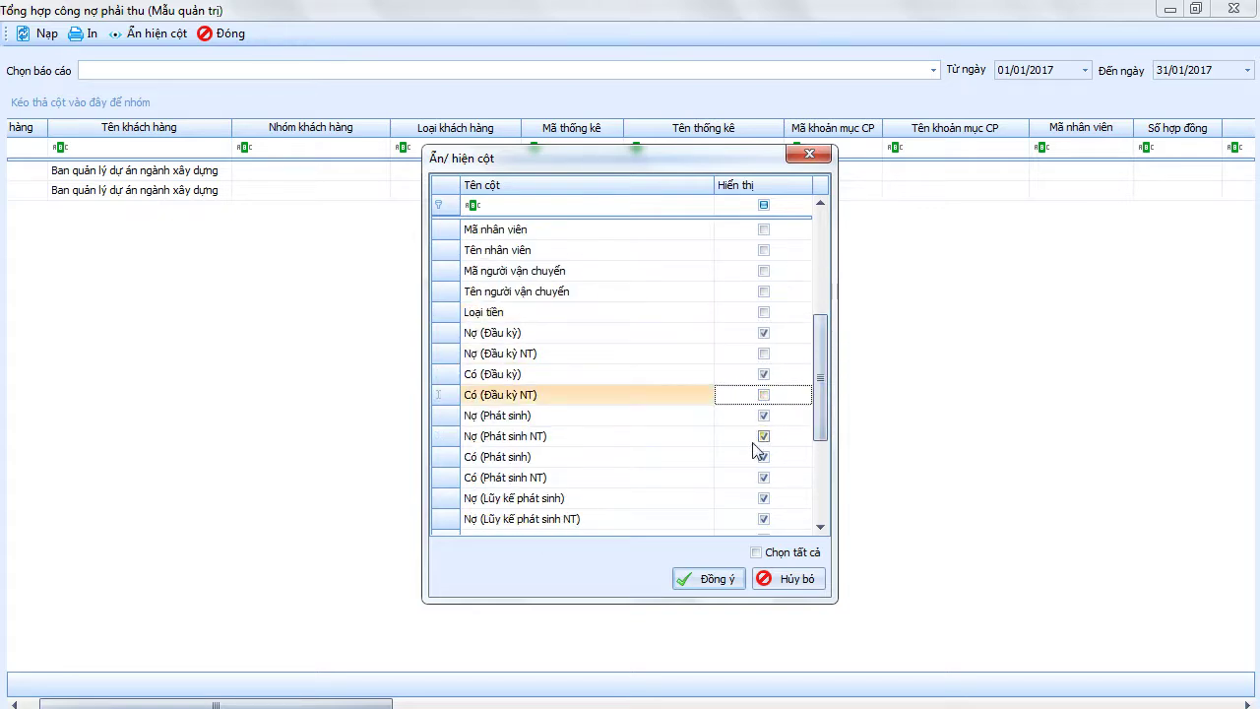
click(763, 436)
click(764, 477)
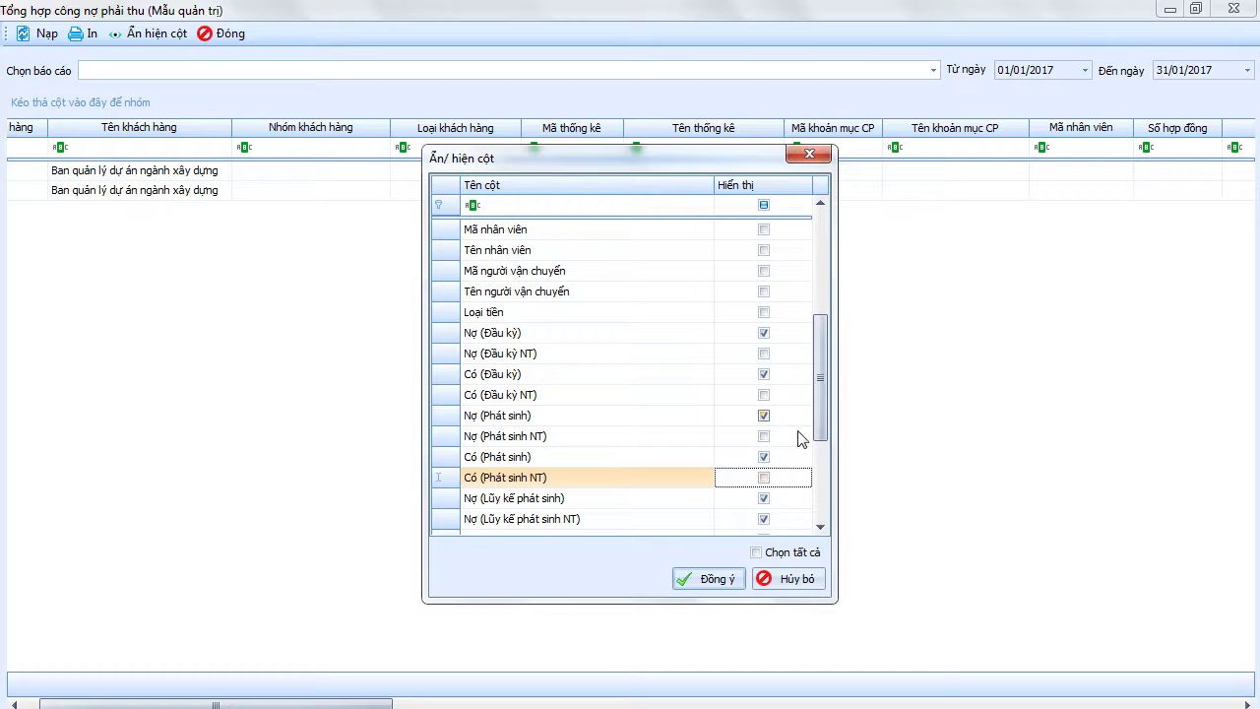
Turn off all four Lũy kế phát sinh columns and both Giảm trừ doanh thu columns
scroll(792, 448, down, 3)
click(764, 333)
click(764, 353)
click(765, 374)
click(764, 395)
click(764, 415)
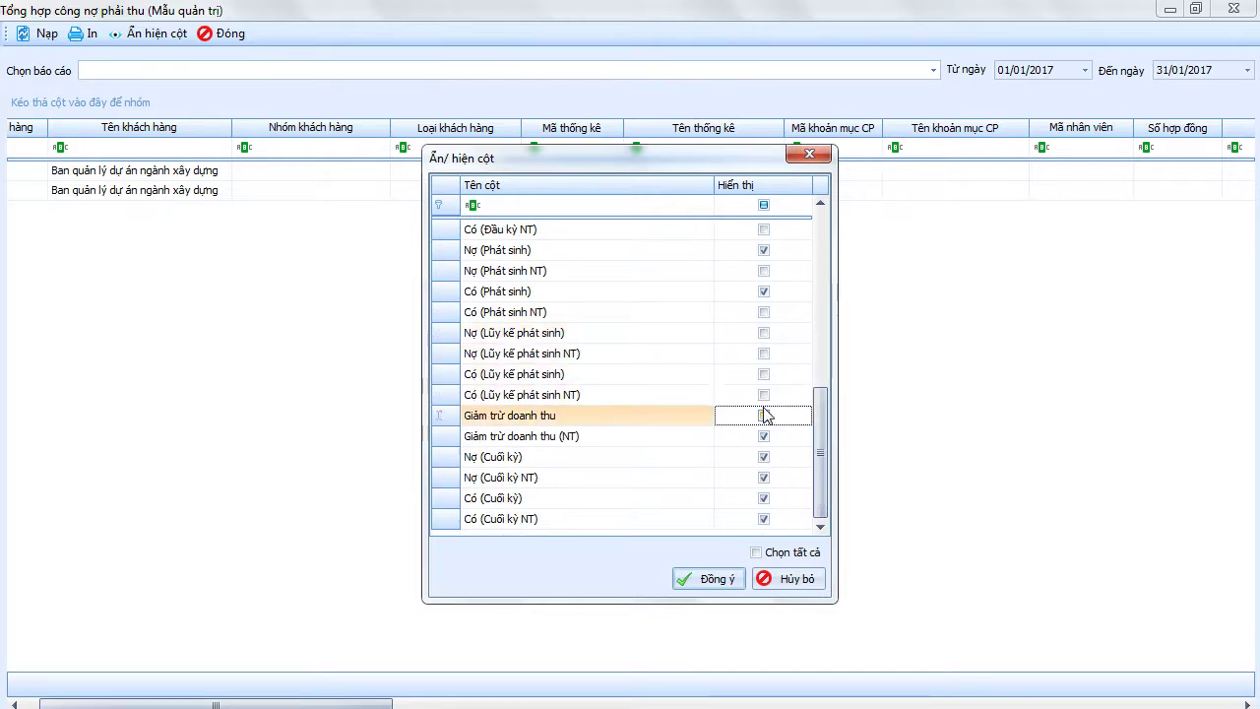
click(764, 436)
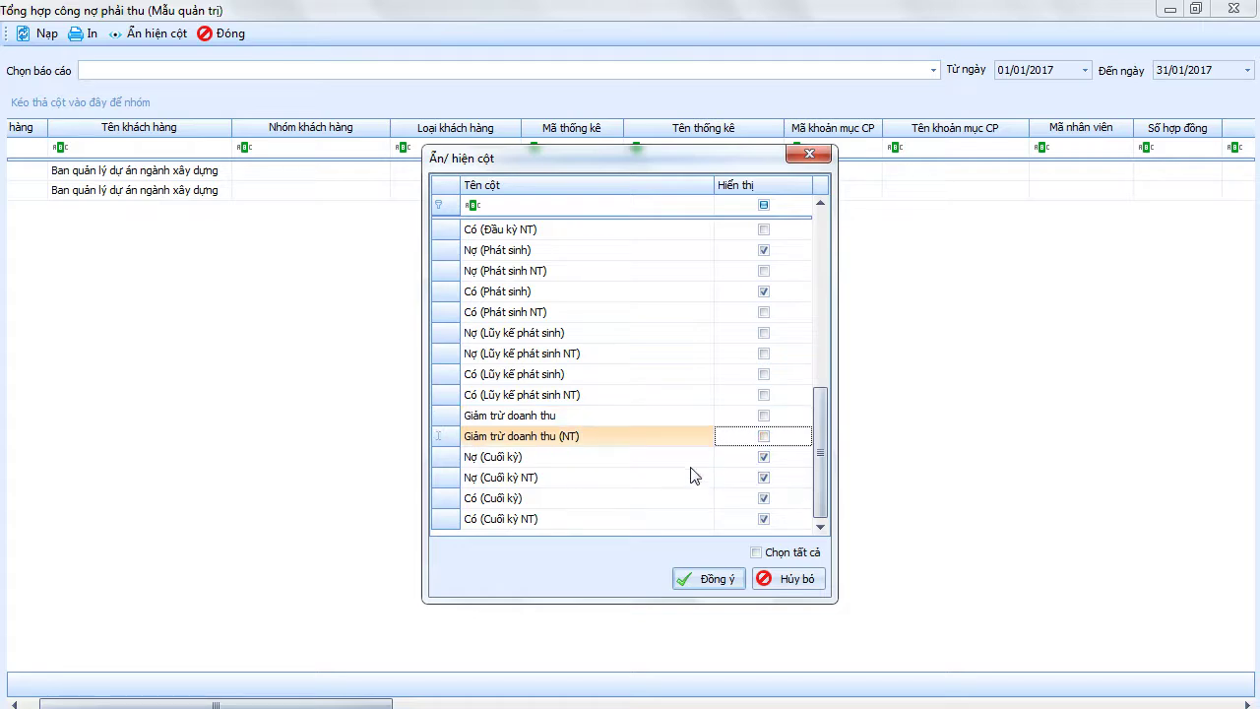
Turn off Nợ (Cuối kỳ NT) and Có (Cuối kỳ NT), and apply the column selection to the report
click(765, 478)
click(764, 519)
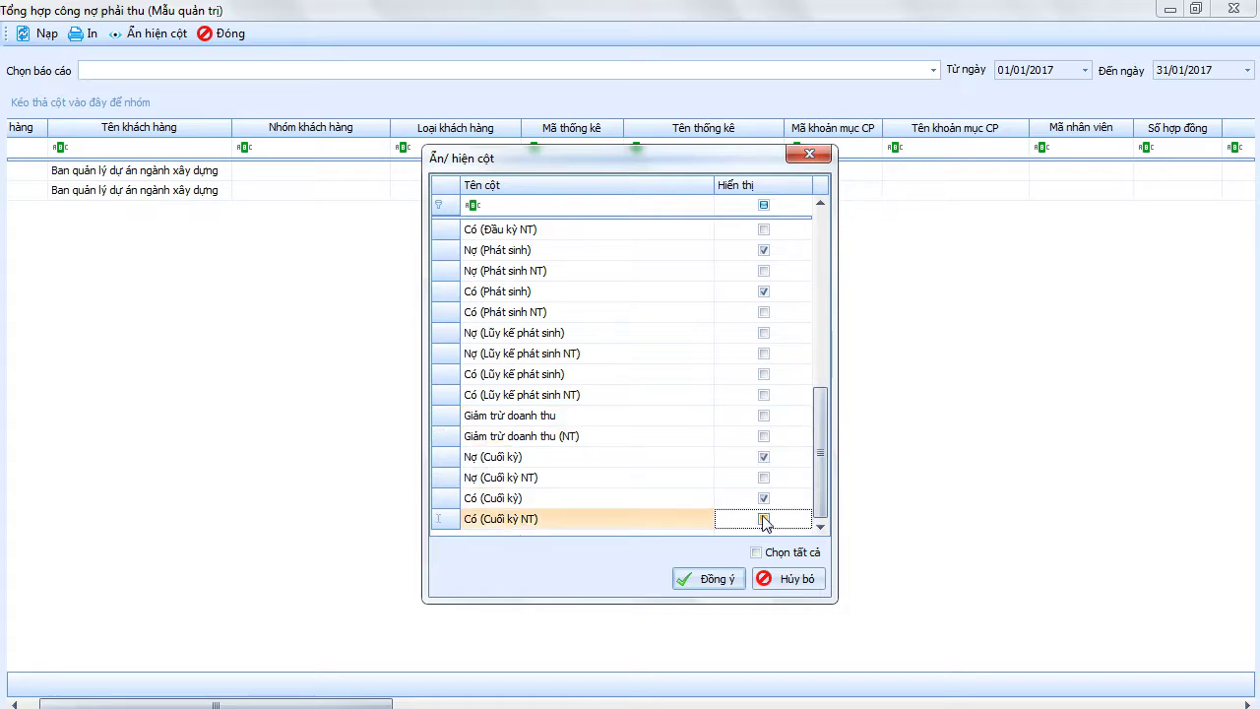
click(704, 579)
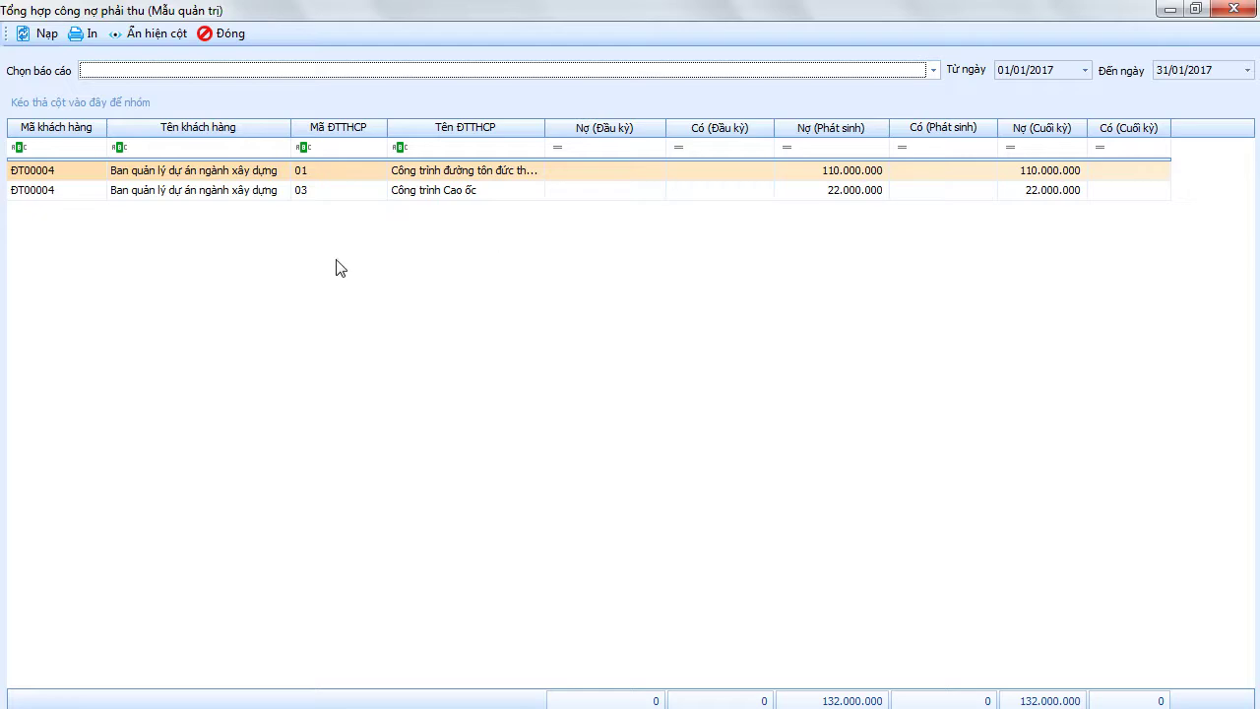
Switch to the Word notes and add the paragraph "Các bạn đã hình dung ra công nợ từng công trình"
key(alt+Tab)
text(Các bạn đã hinh dung ra co)
text(ng nợ từng công trình)
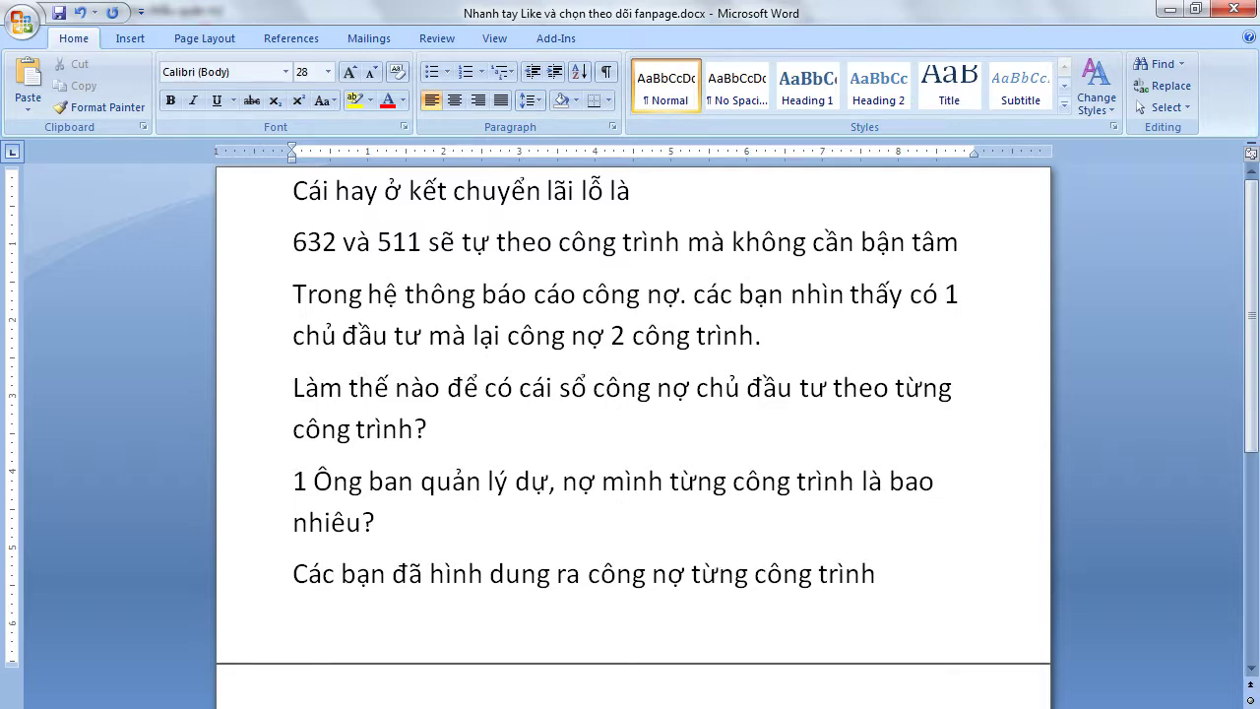
Add the paragraph "Thế bây giờ tổng là thế nào?" followed by a new empty line
text(The)
text( bây)
text( gi)
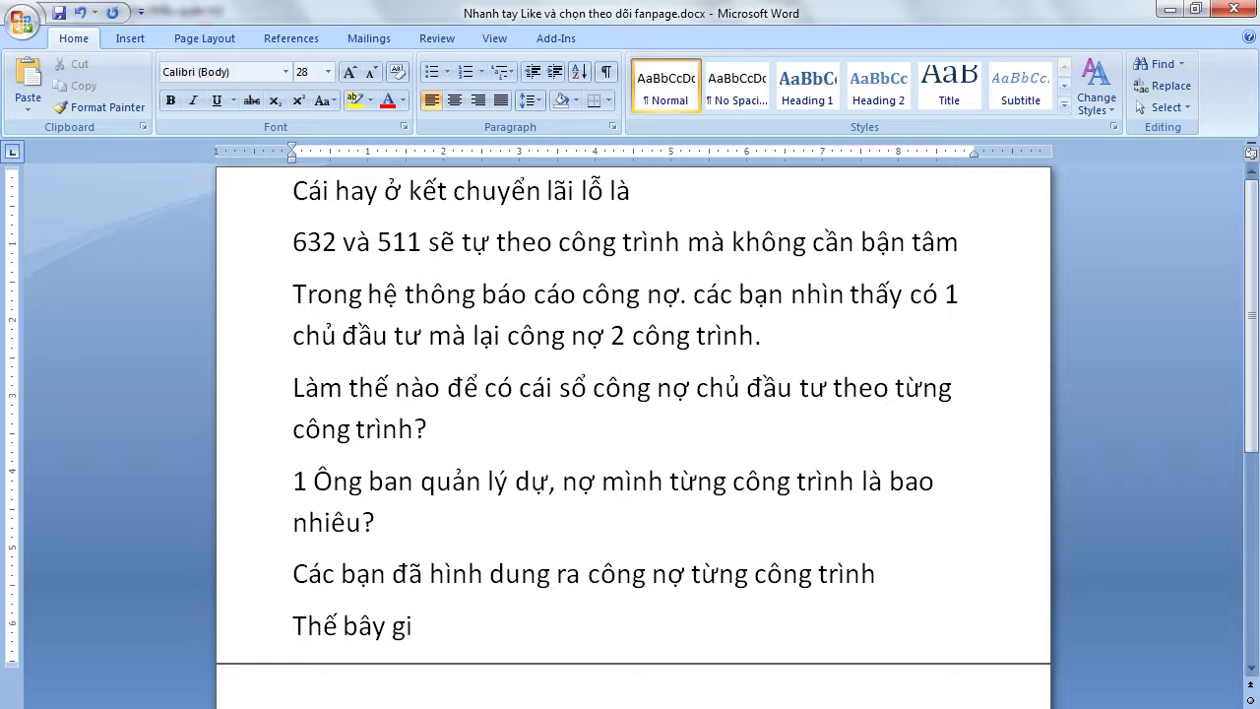
text(ờ tổng là th)
key(BackSpace)
key(BackSpace)
text(nào)
key(Return)
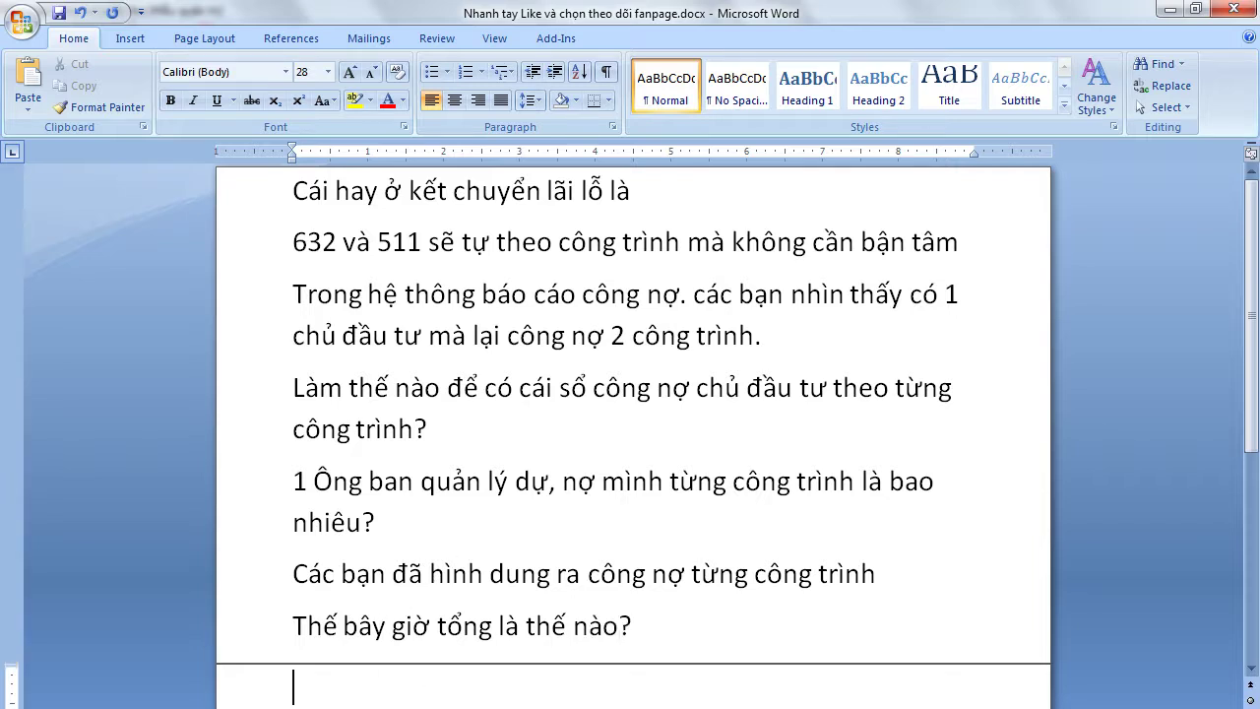
Switch back to the receivables report and group its rows by Tên khách hàng to total the investor's two projects
click(650, 665)
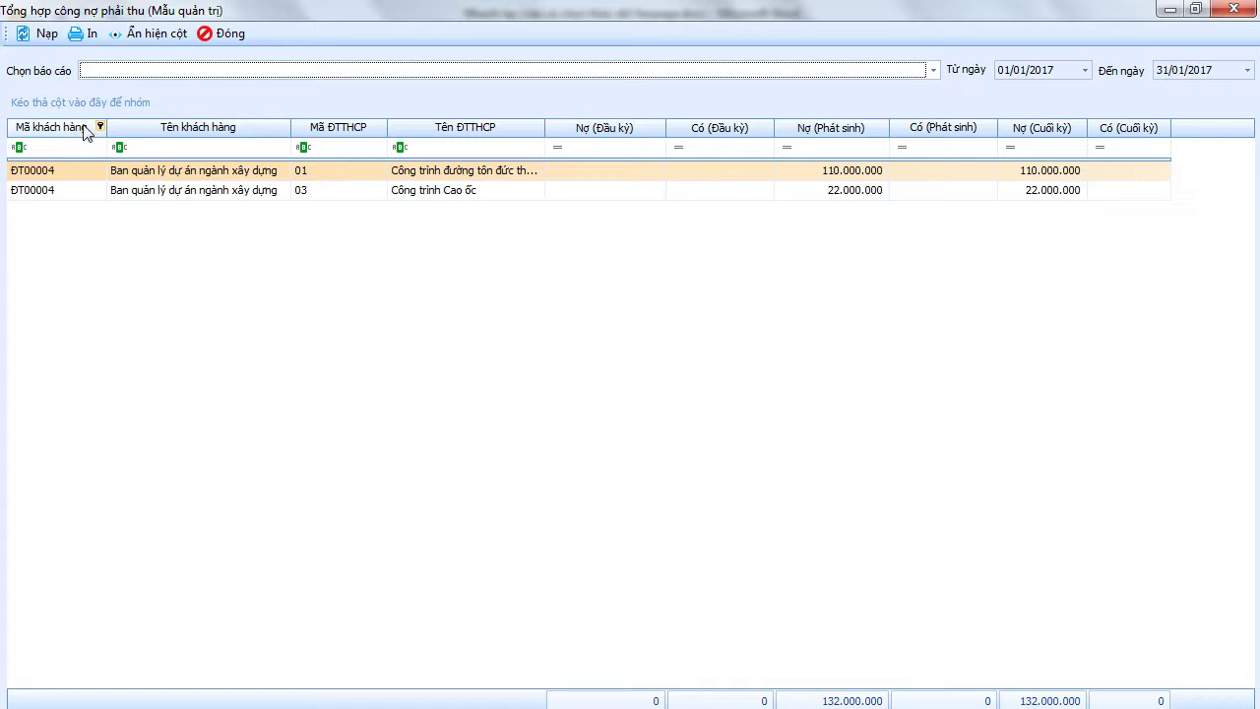
drag(174, 132, 63, 106)
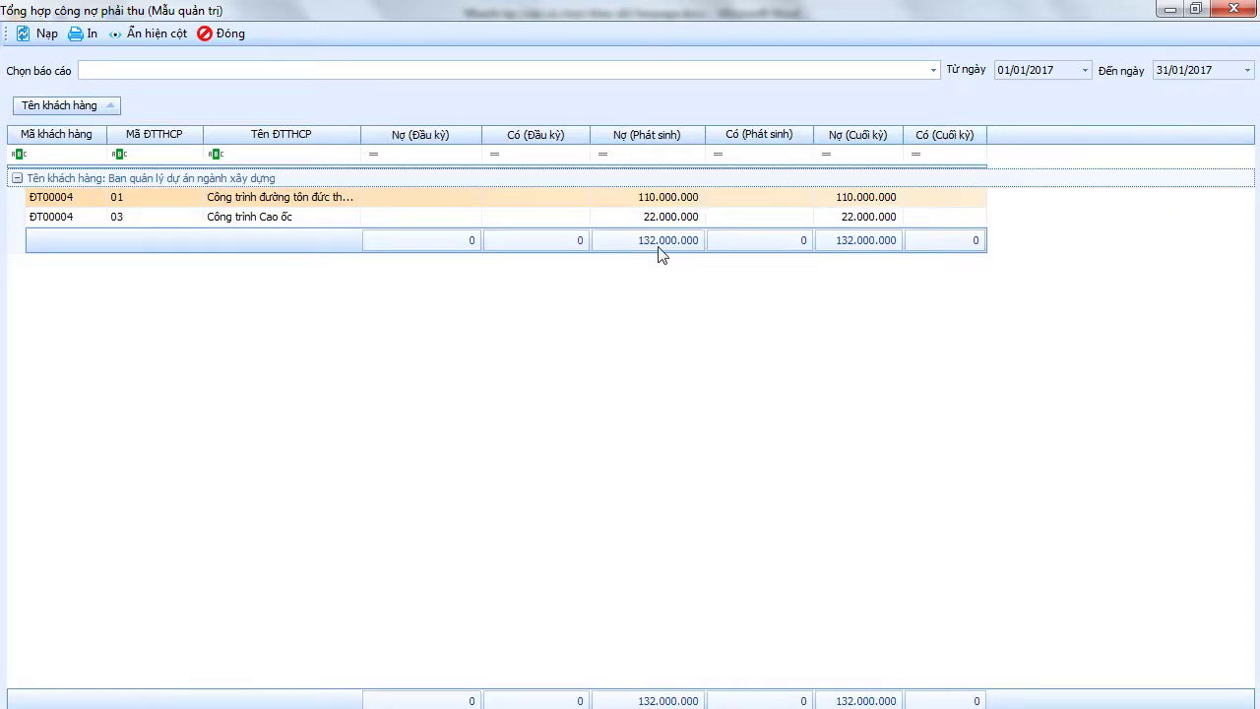
click(242, 218)
click(269, 198)
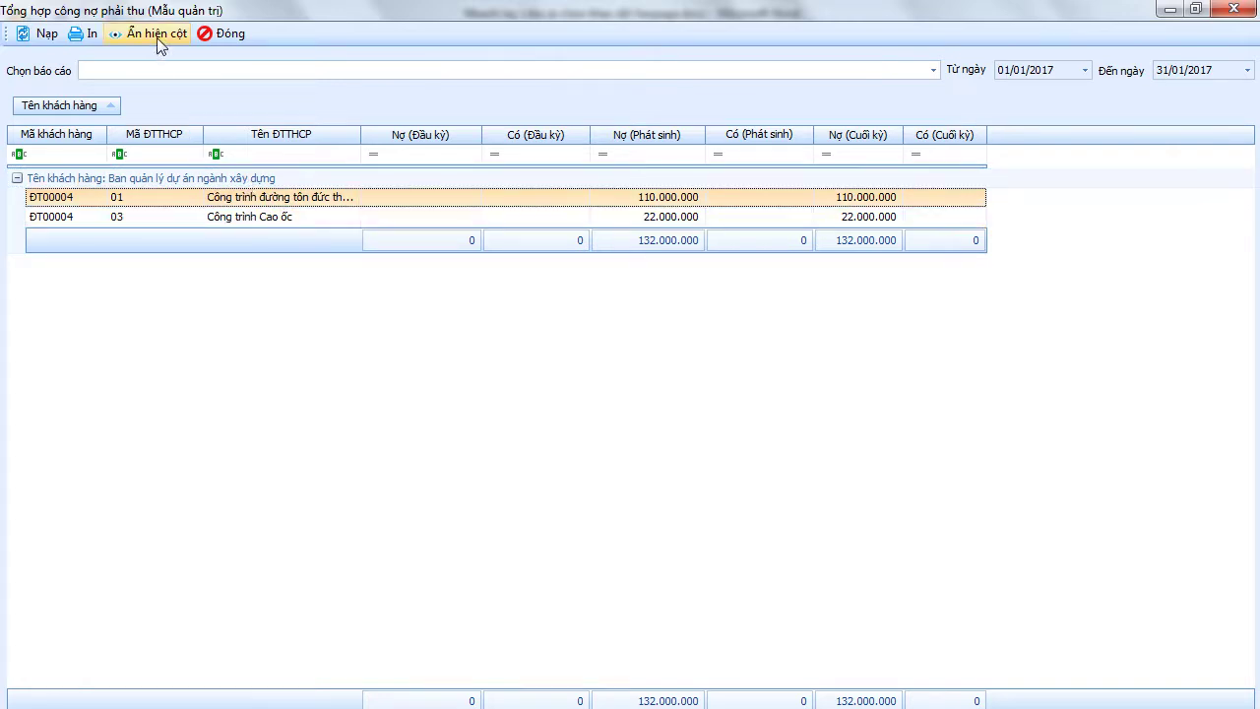
Examine the two project rows and the total under Ban quản lý dự án ngành xây dựng in the grouped report
click(264, 218)
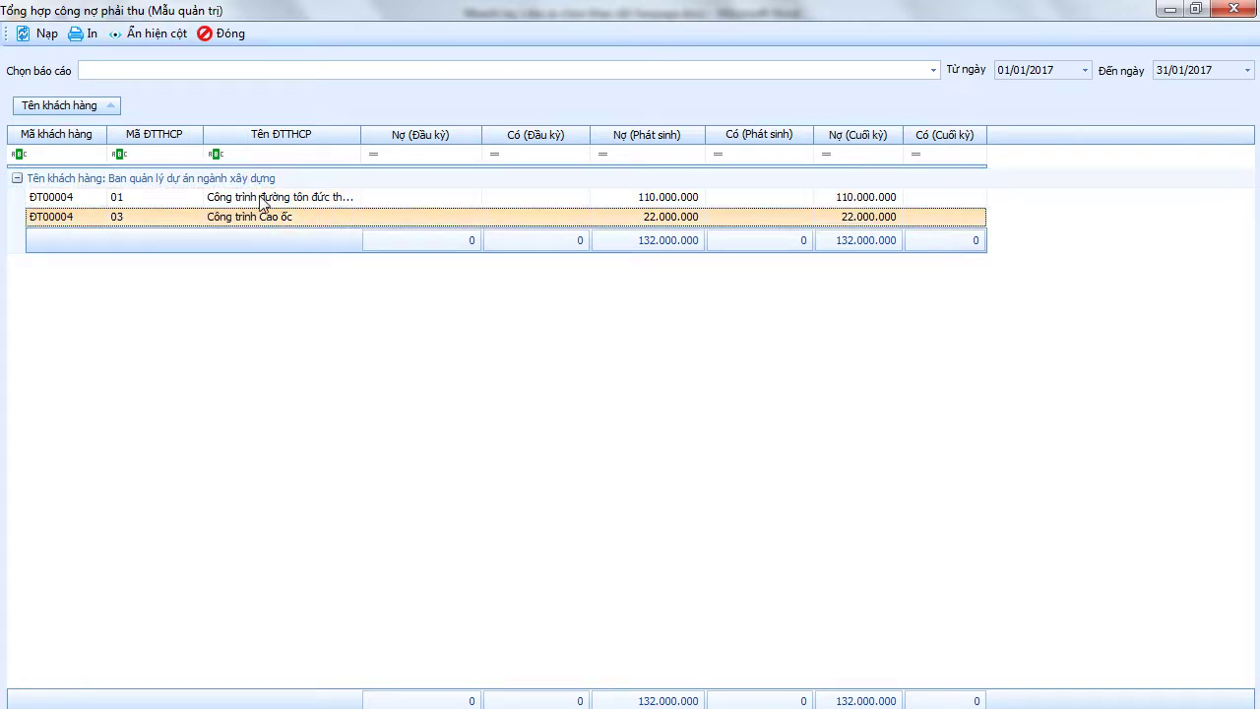
click(167, 181)
key(Down)
key(Down)
key(Up)
key(Down)
key(Up)
key(Down)
key(Up)
key(Down)
key(Up)
key(Down)
key(Up)
key(Down)
key(Up)
key(Down)
Save the customized layout as a report titled "Tổng hợp công nợ chủ đầu tư theo công trình"
key(ctrl+p)
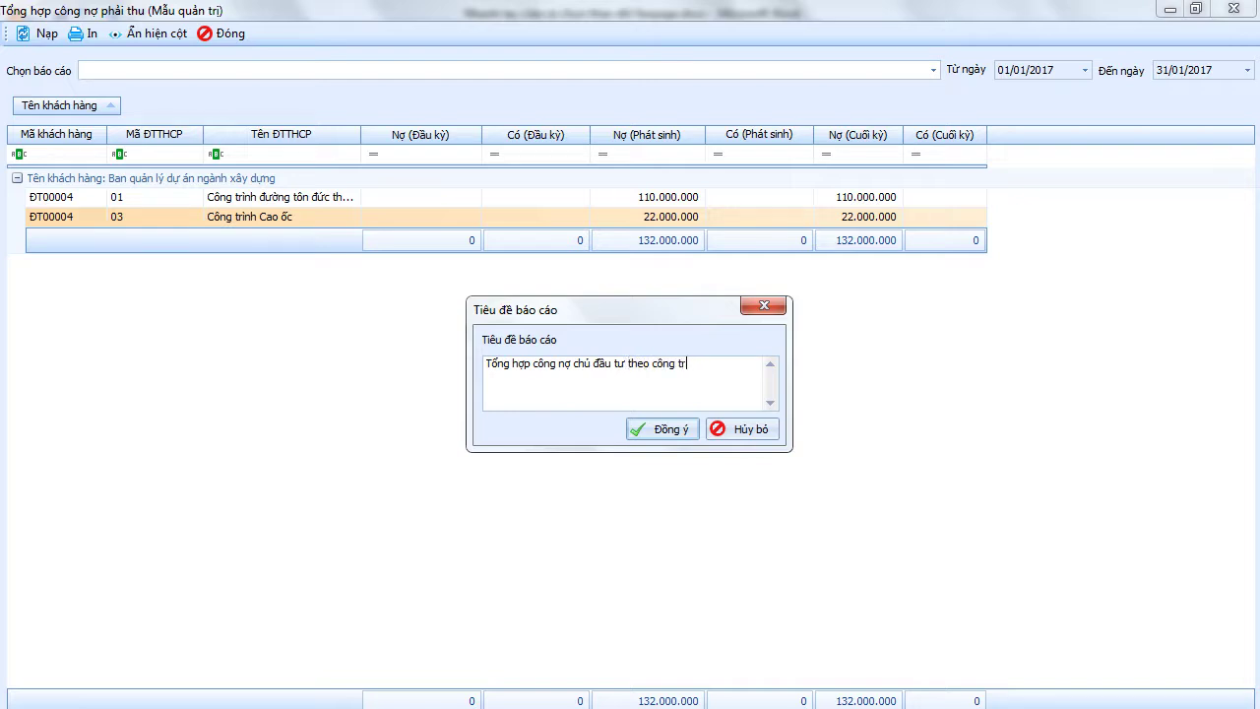
click(663, 431)
click(675, 450)
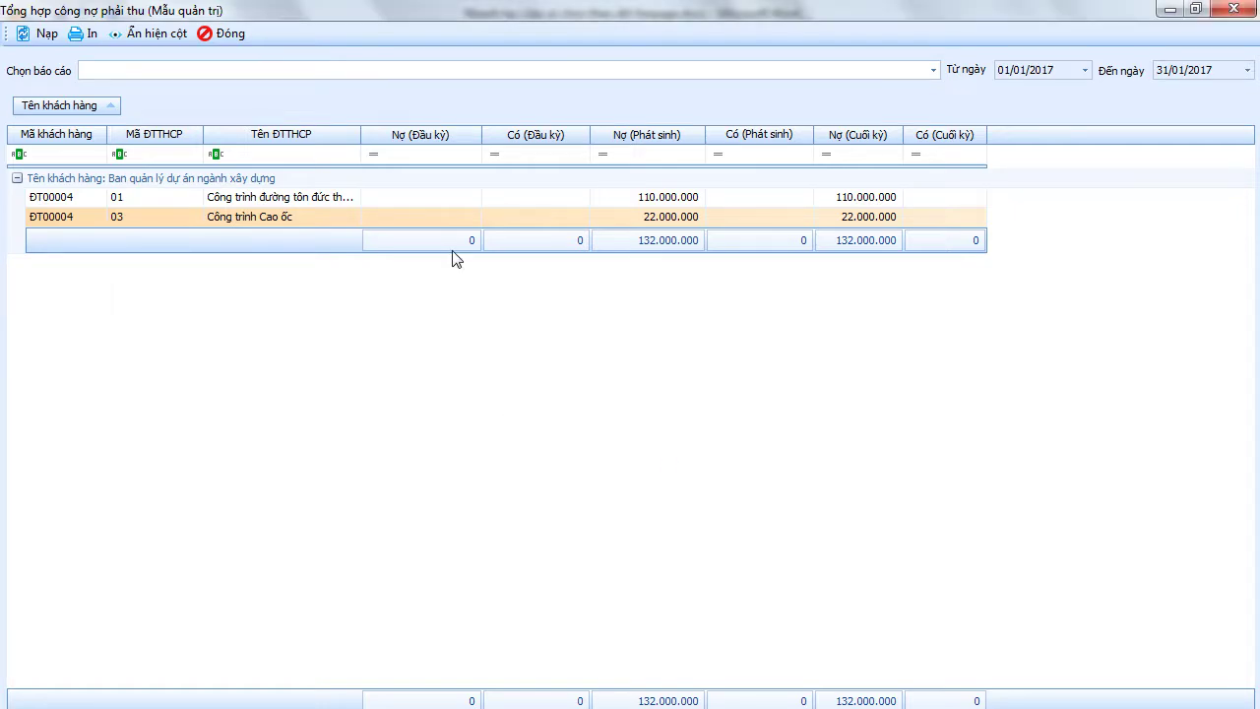
Close and rerun Tổng hợp công nợ phải thu (Mẫu quản trị) for all customers in Tháng 1 to check the saved layout, and close it again
click(225, 34)
key(alt+Tab)
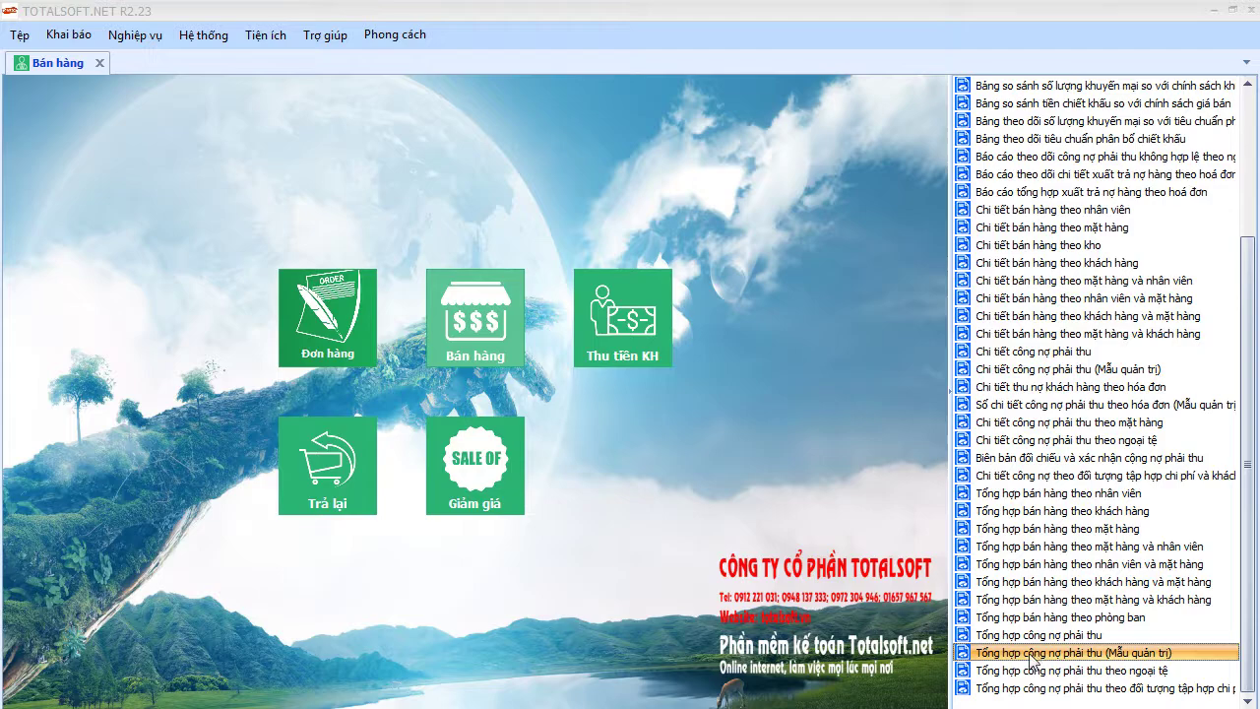
double_click(1038, 654)
click(378, 550)
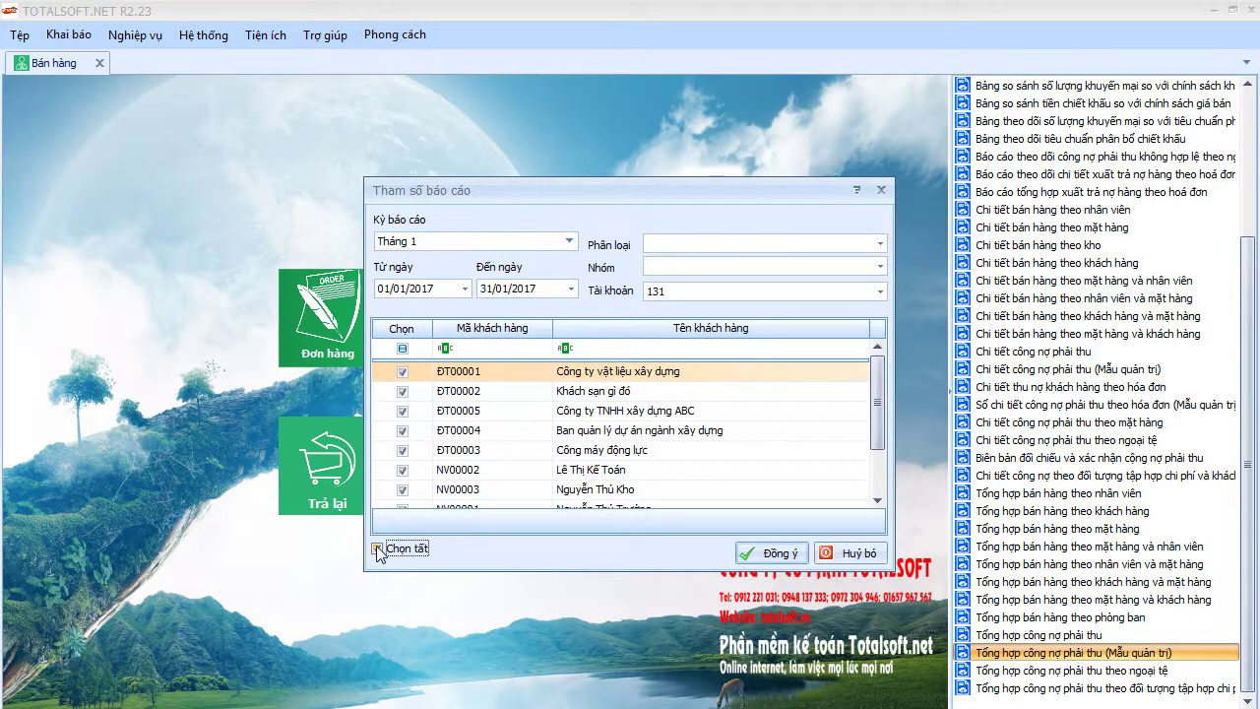
click(739, 559)
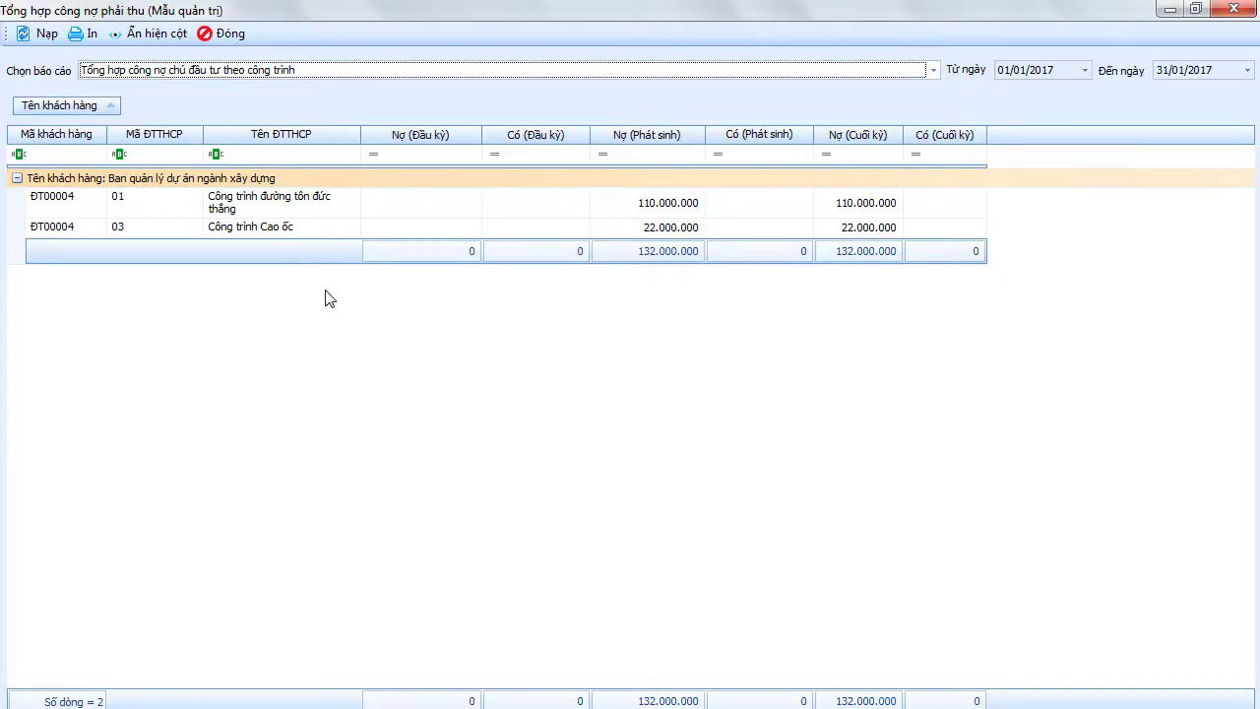
click(231, 34)
Open the customer and supplier opening balances and set Dư Nợ to 20.000.000 for Ban quản lý dự án ngành xây dựng (ĐT00004) on account 13111
click(69, 34)
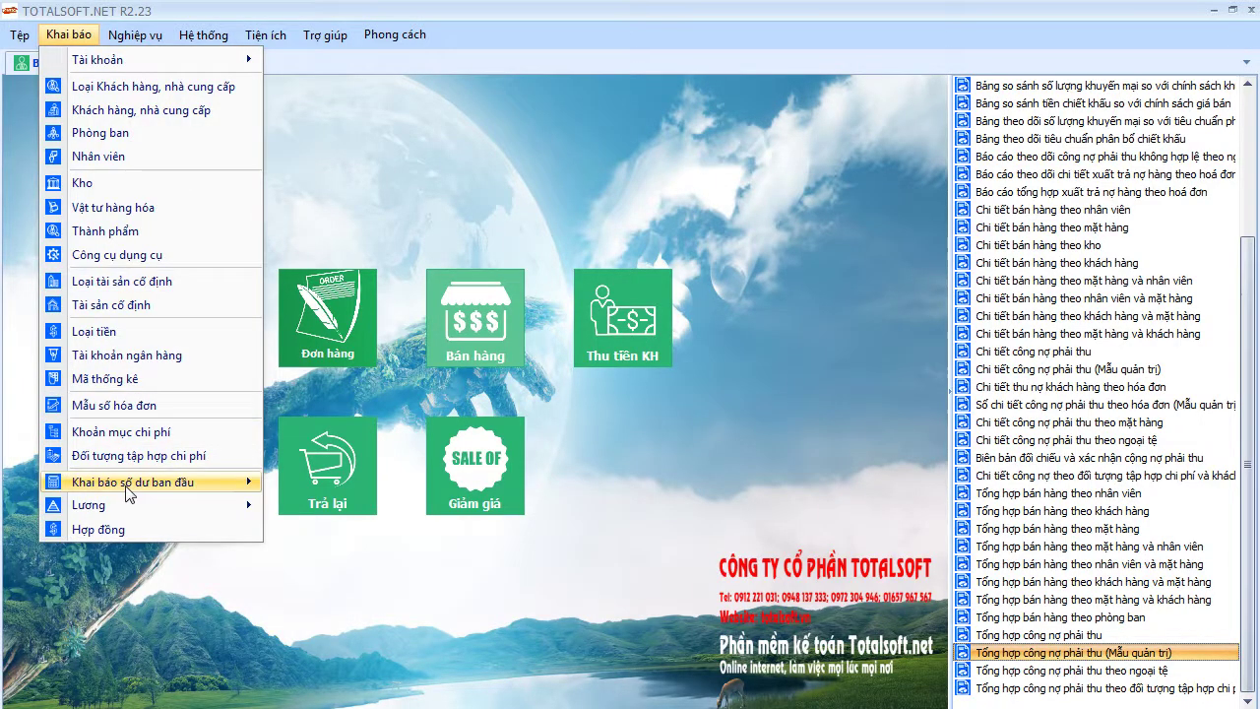
mouse_move(132, 481)
click(322, 532)
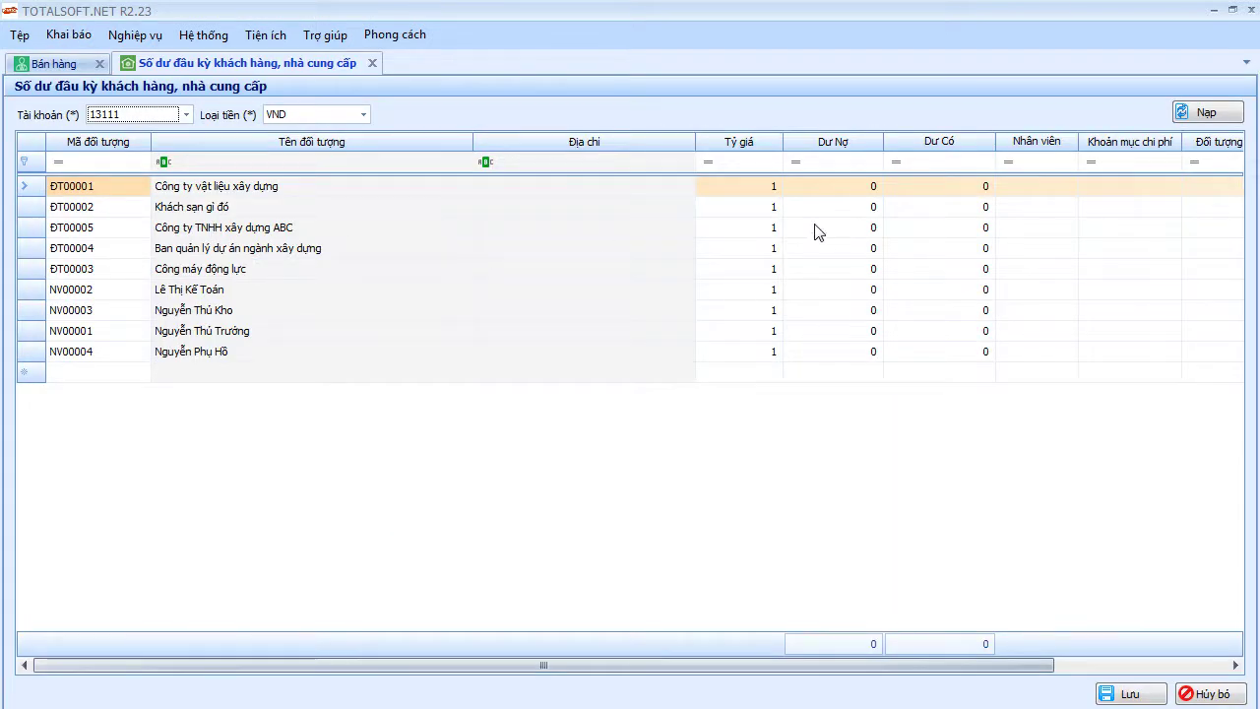
click(180, 248)
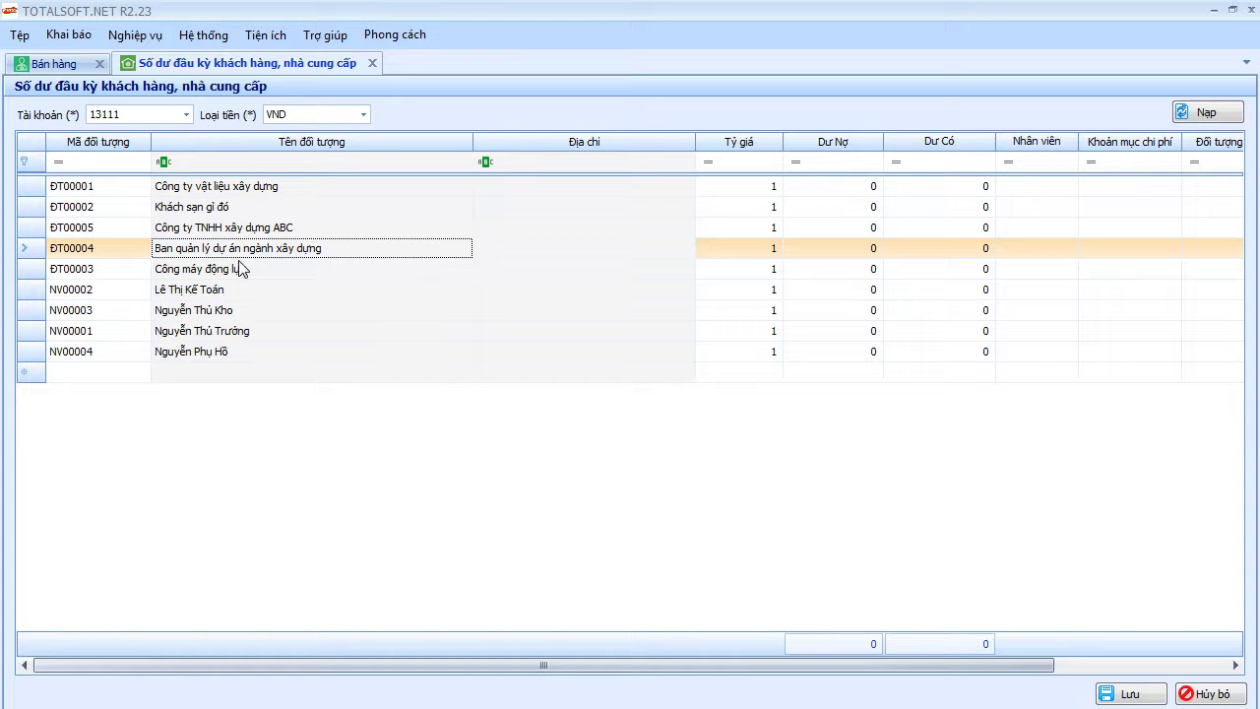
click(753, 245)
key(Tab)
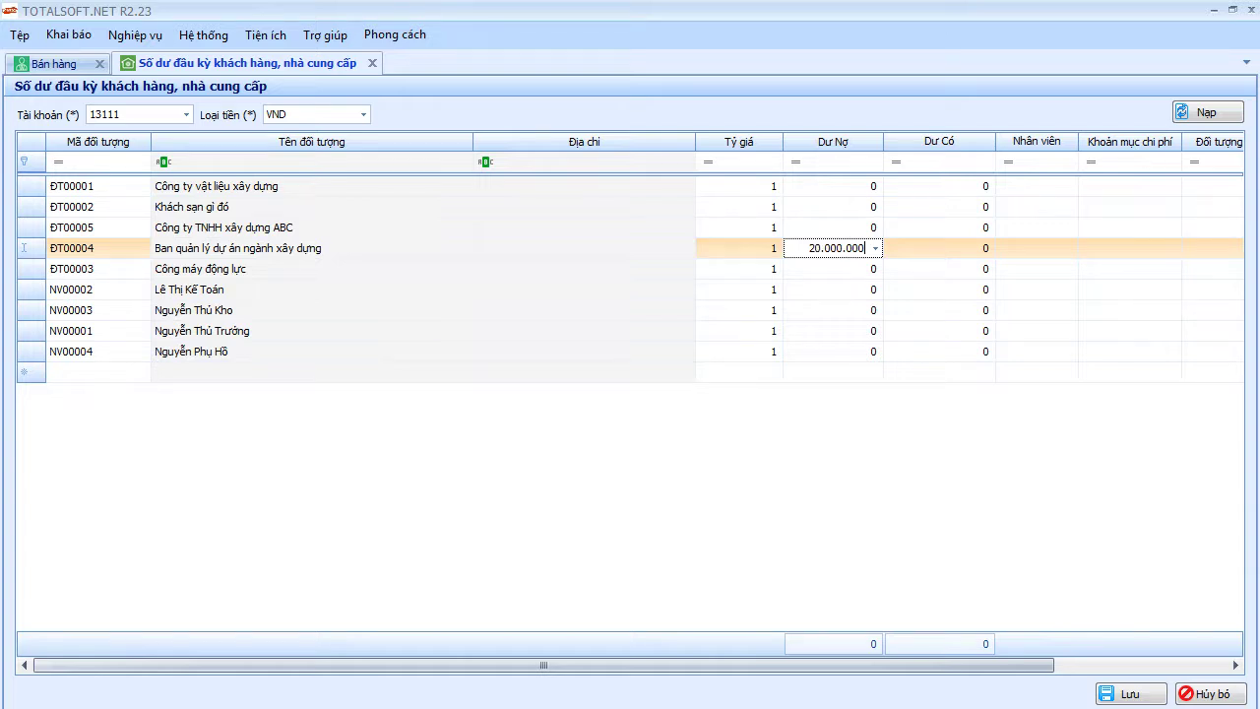
text(20000000)
key(Tab)
key(Tab)
key(Tab)
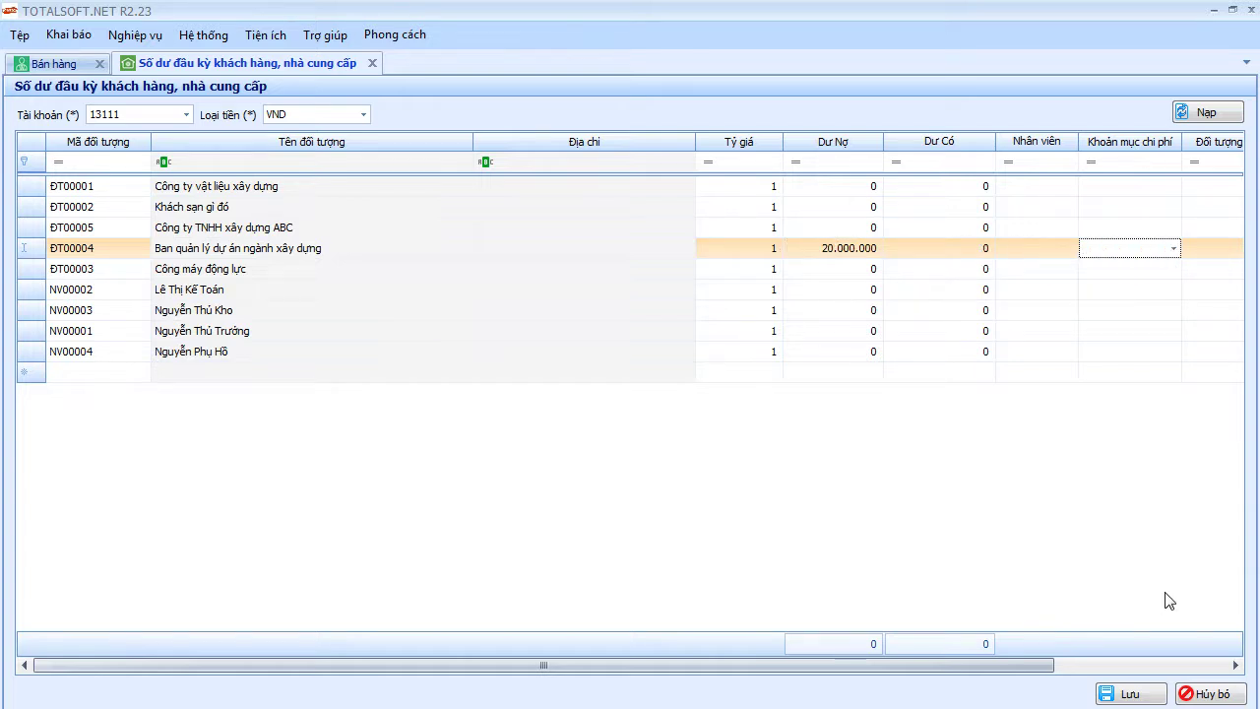
Assign Đối tượng THCP 01, Công trình đường tôn đức thắng, to the 20.000.000 opening balance
drag(1039, 666, 1211, 666)
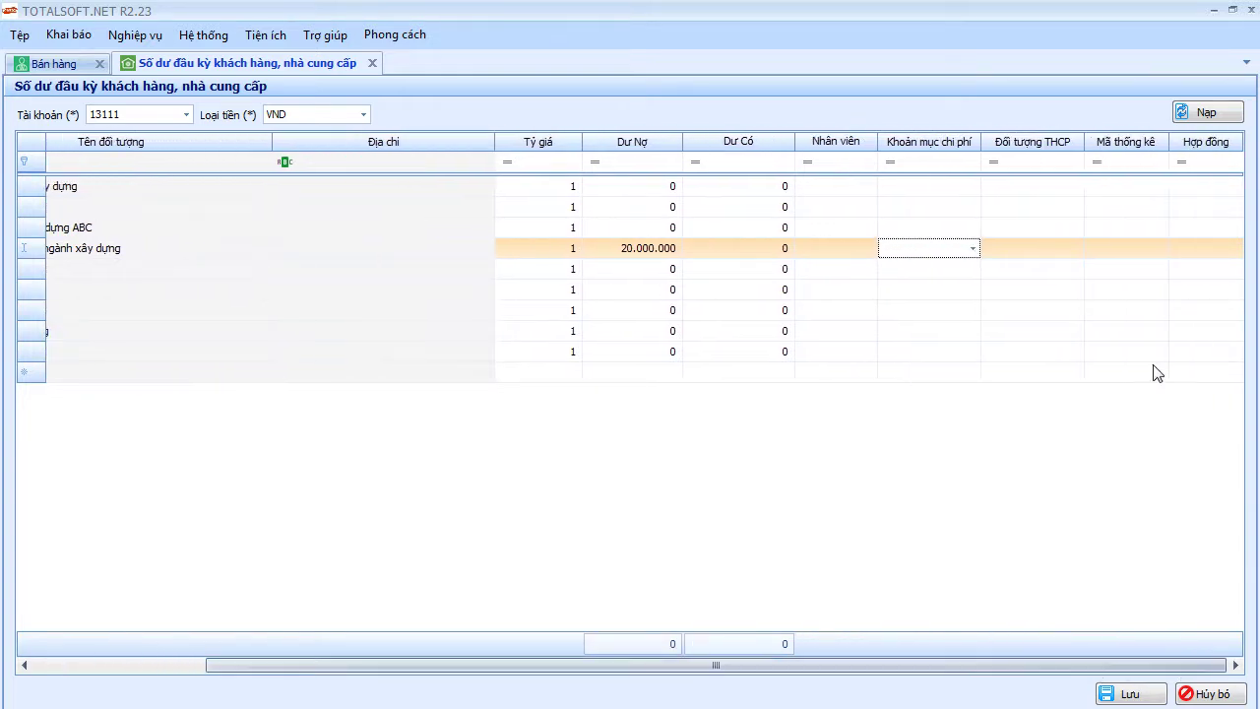
click(1078, 255)
click(1076, 248)
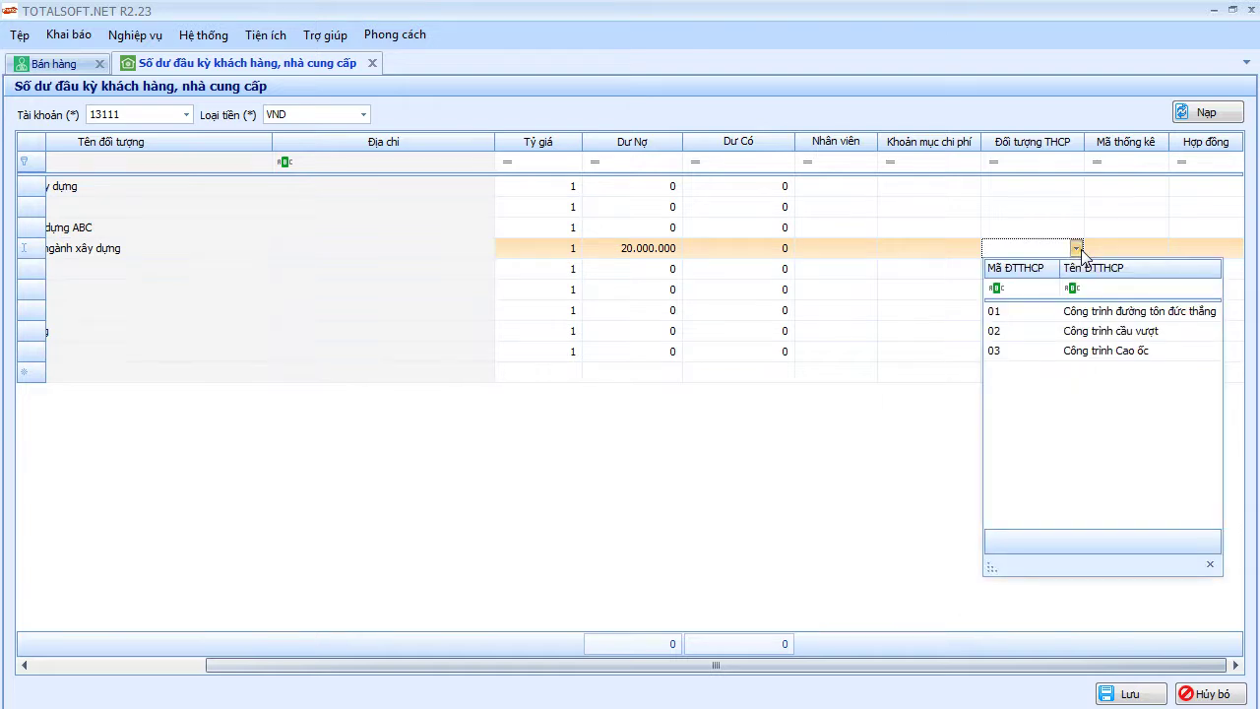
click(1062, 313)
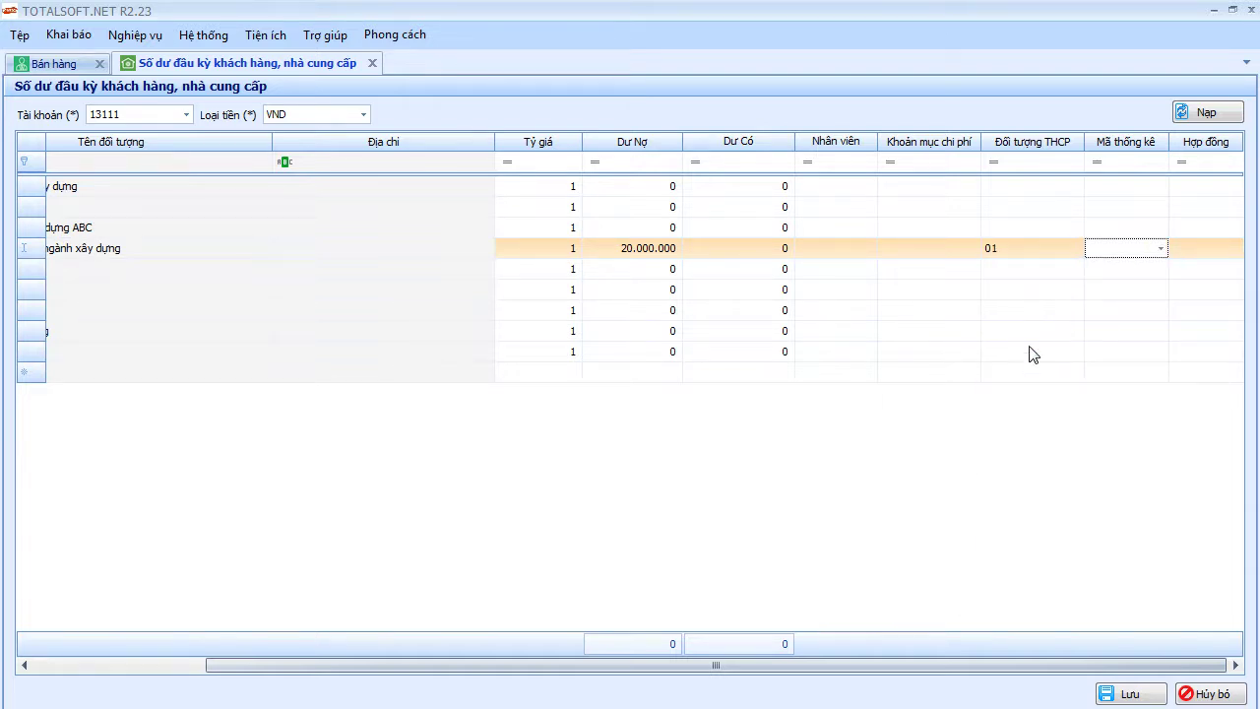
Add a second opening balance line for Ban quản lý dự án ngành xây dựng (ĐT00004) with Dư Nợ 10.000.000
drag(978, 675, 854, 674)
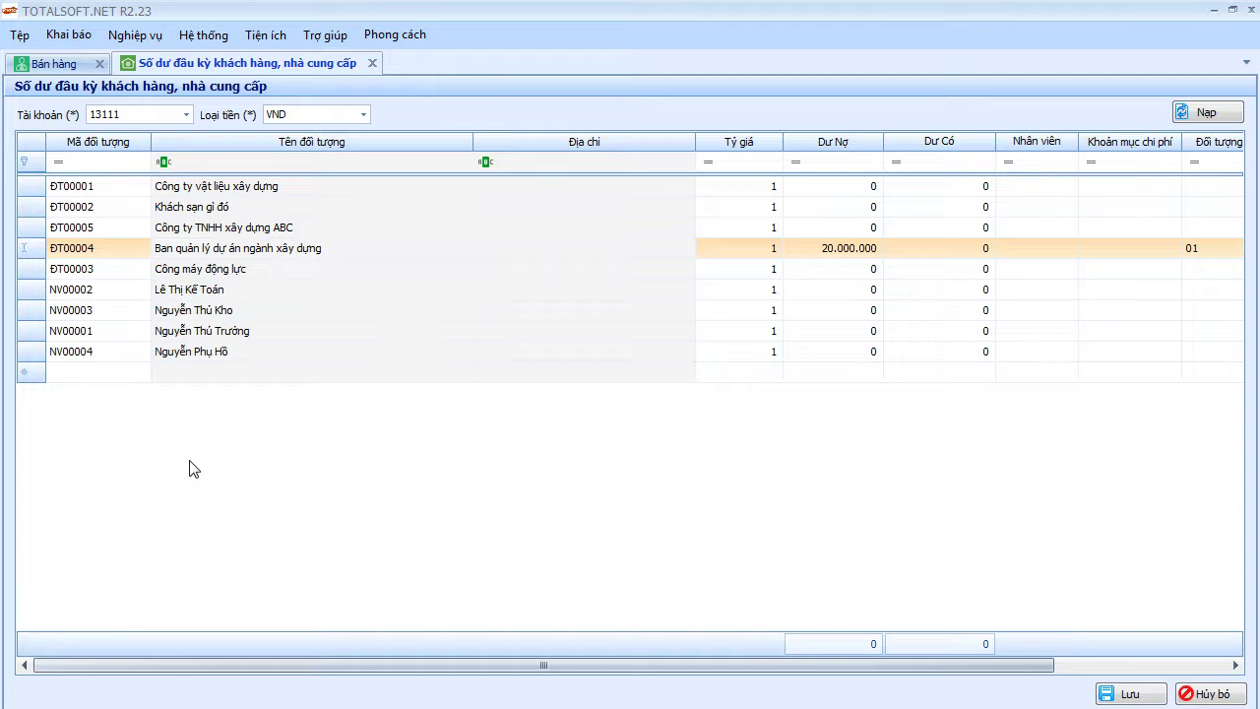
click(128, 375)
click(143, 372)
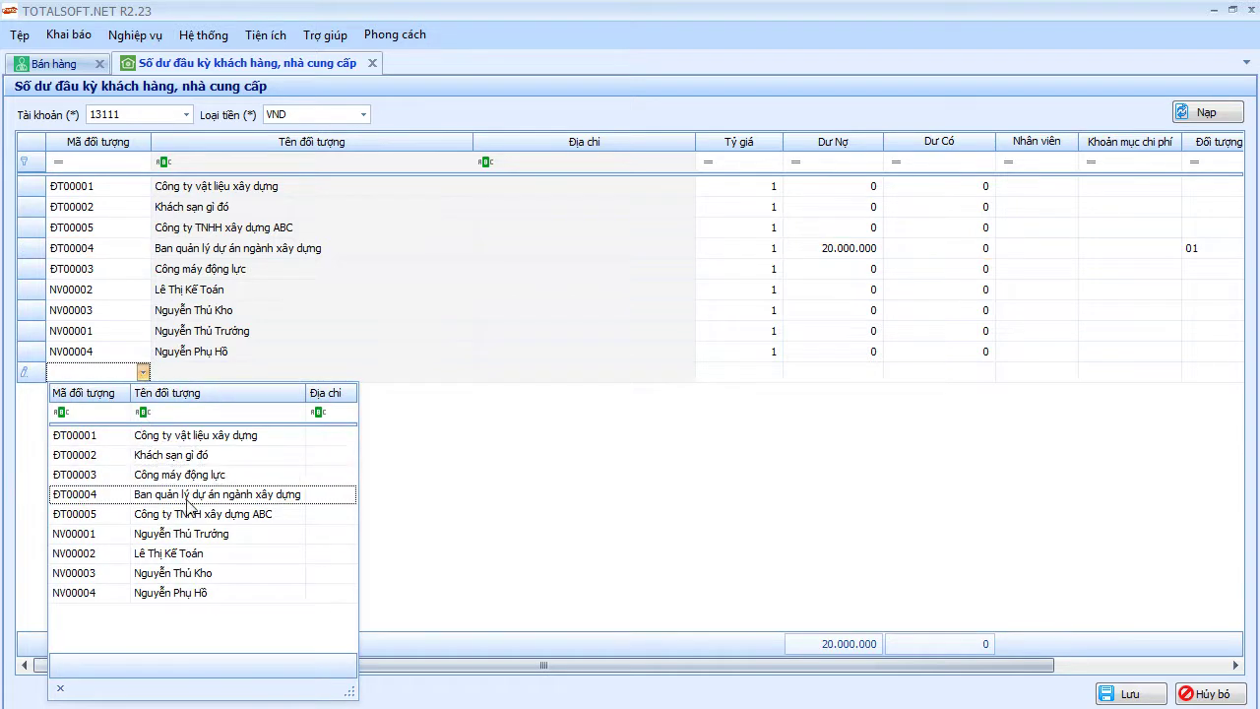
click(189, 494)
click(833, 379)
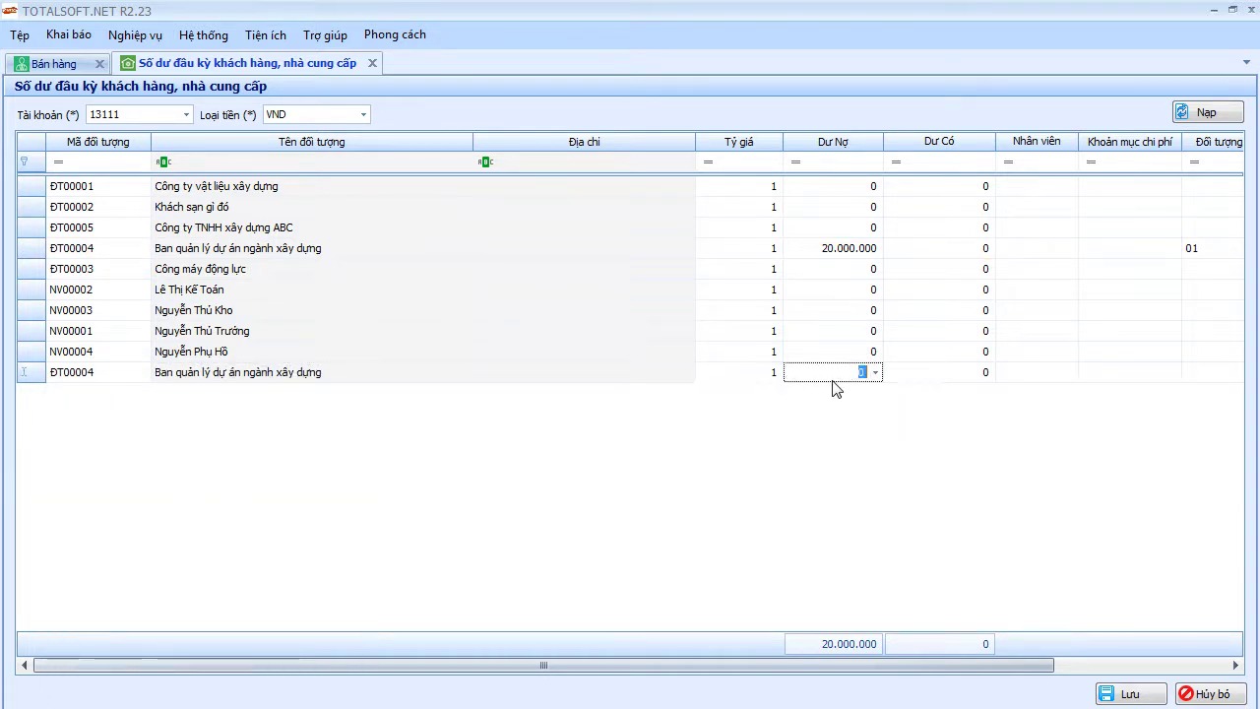
text(10.000.000)
Assign Đối tượng THCP 03, Công trình Cao ốc, to the new 10.000.000 line
key(Tab)
key(Tab)
key(Tab)
key(Tab)
key(Tab)
click(1132, 378)
click(1149, 372)
click(1097, 477)
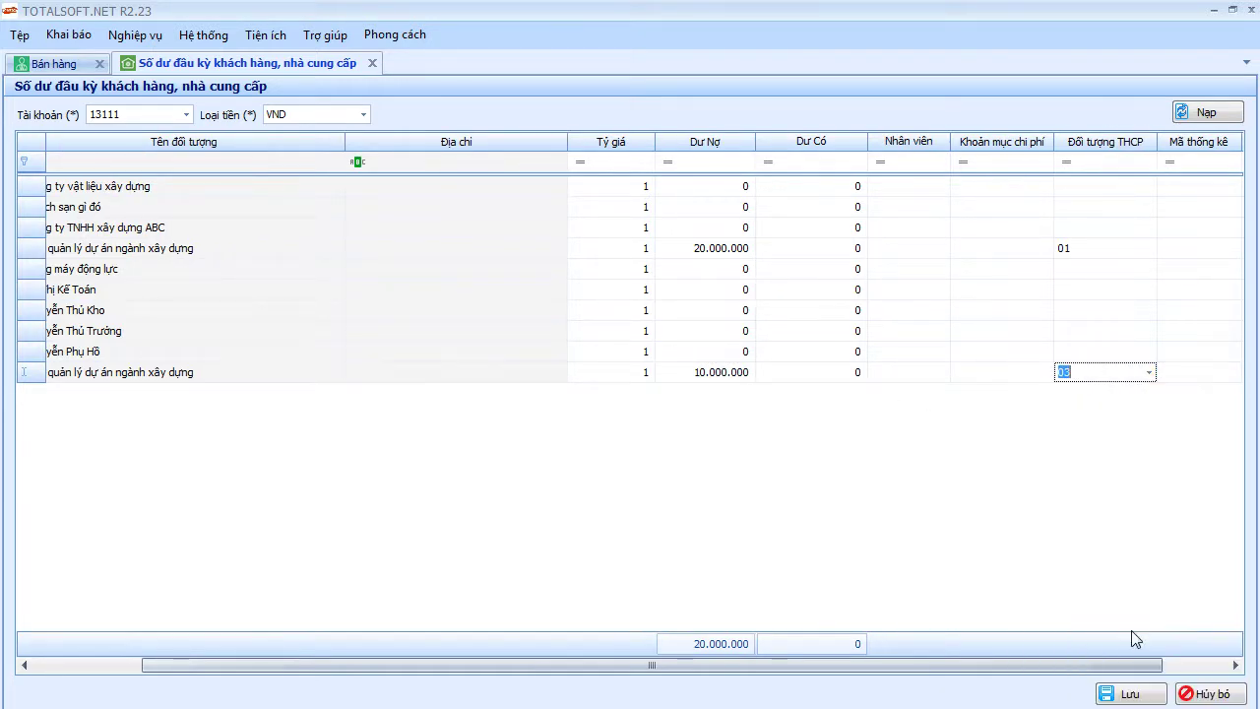
Save the customer and supplier opening balances and close that form
click(1127, 693)
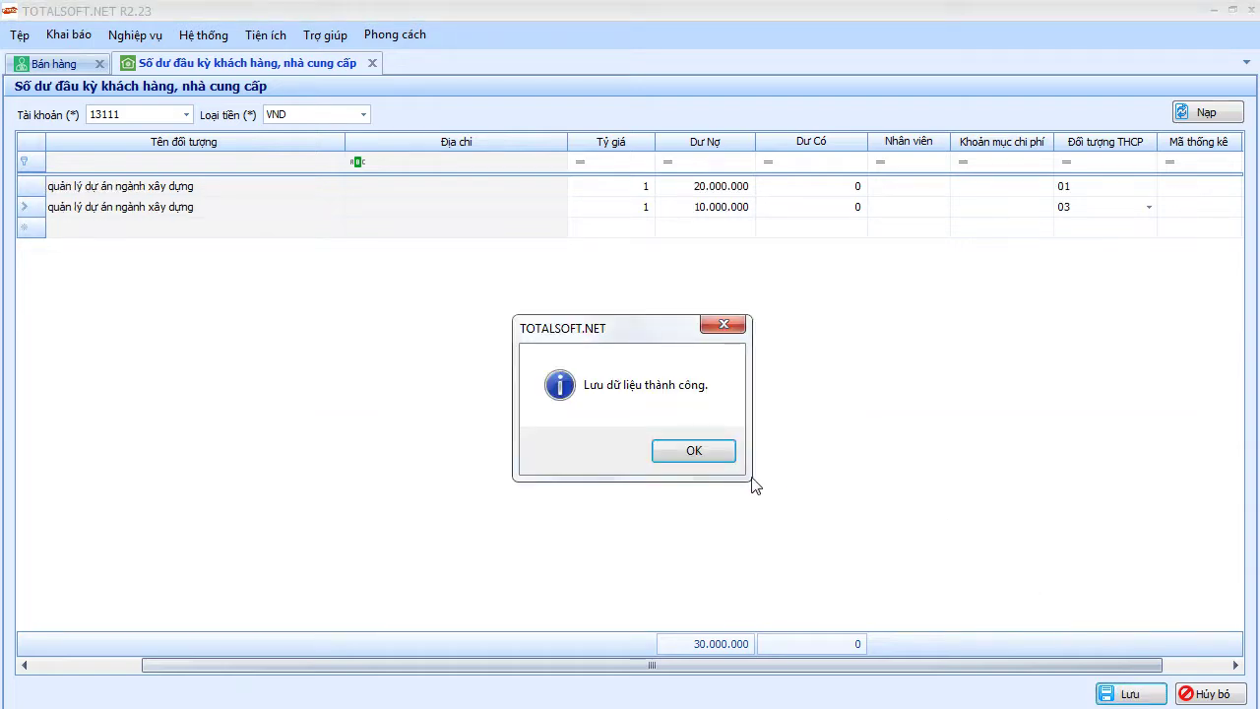
click(707, 455)
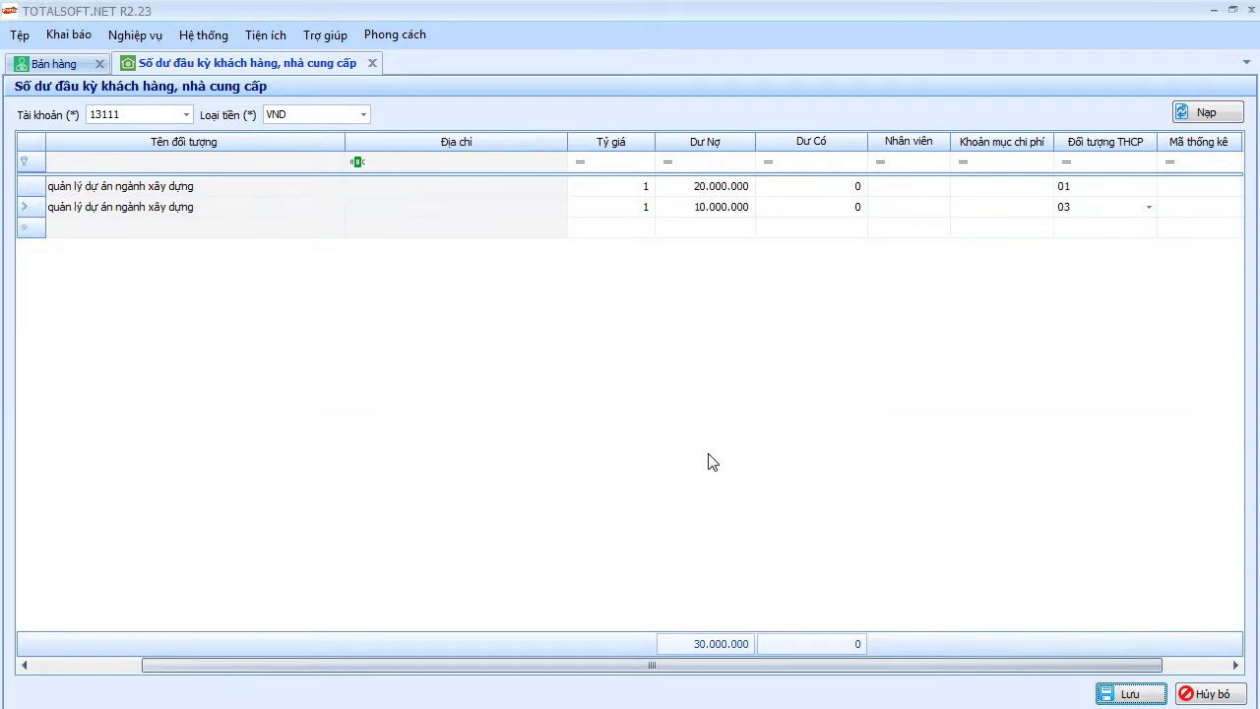
click(373, 63)
Open the opening balances by account and check the Dư Nợ of account 13111
click(79, 36)
mouse_move(184, 482)
click(302, 481)
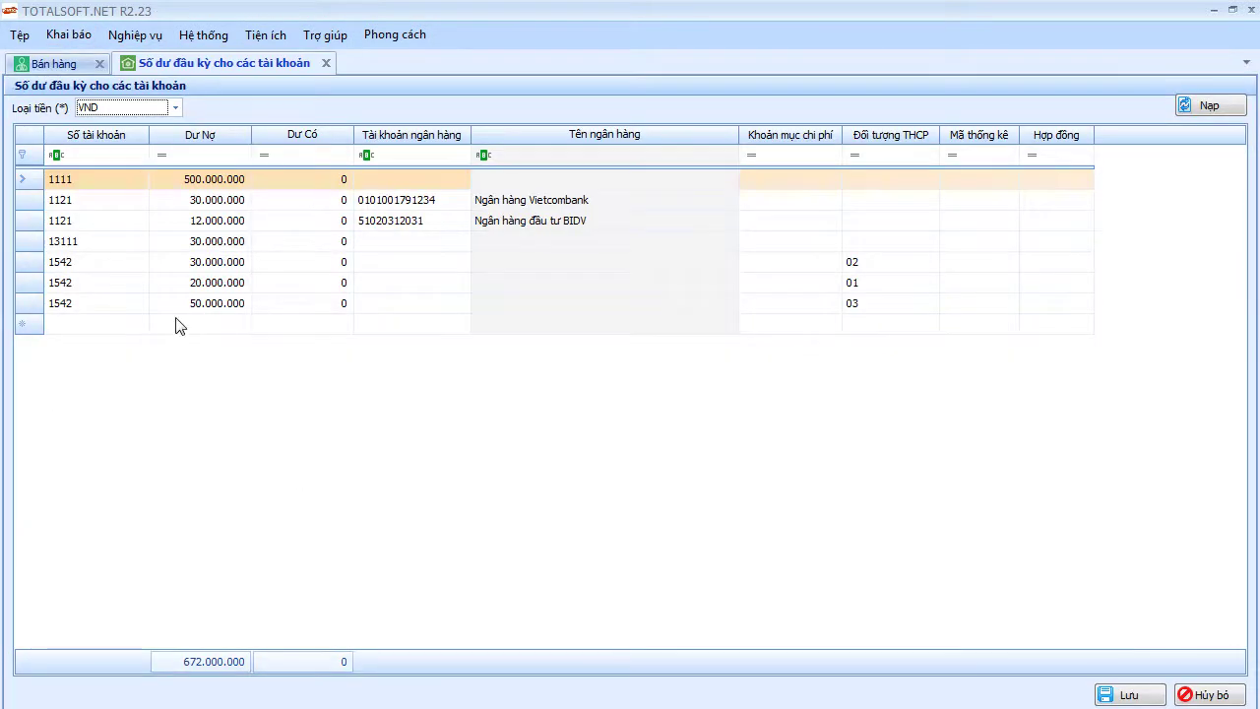
click(63, 244)
click(192, 242)
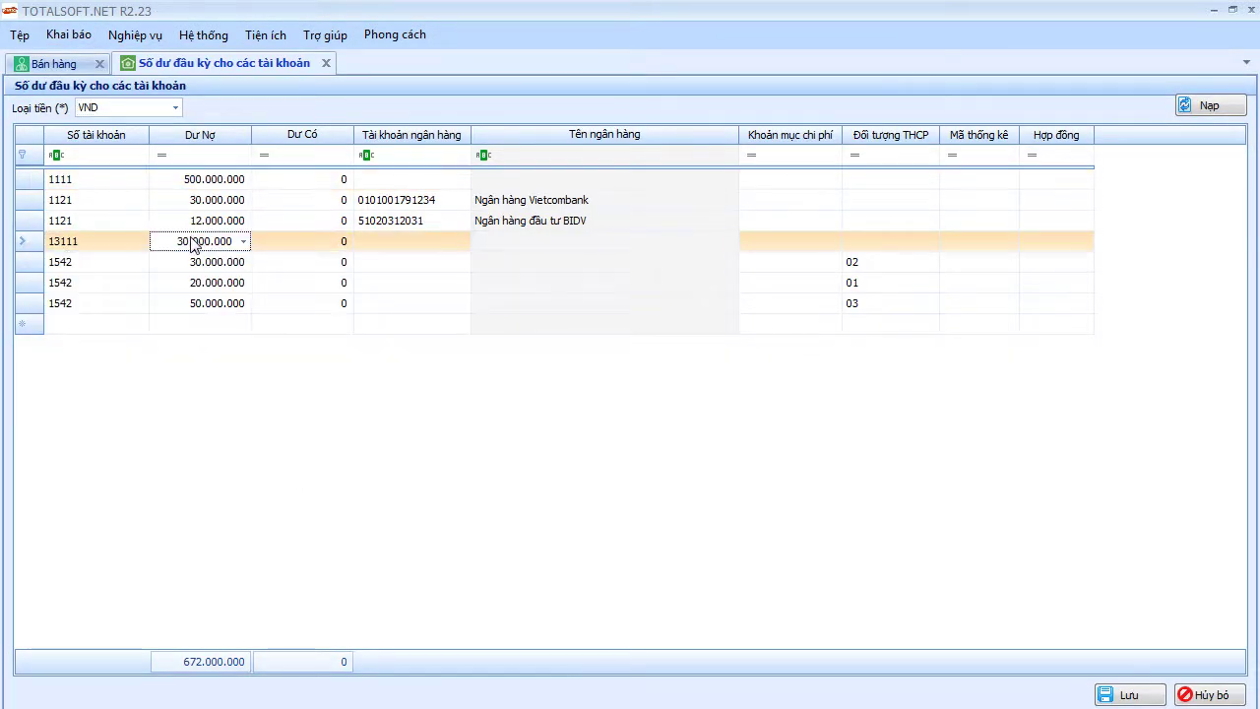
Reopen the customer and supplier opening balances, check both ĐT00004 lines by project, and close both opening balance forms
click(71, 34)
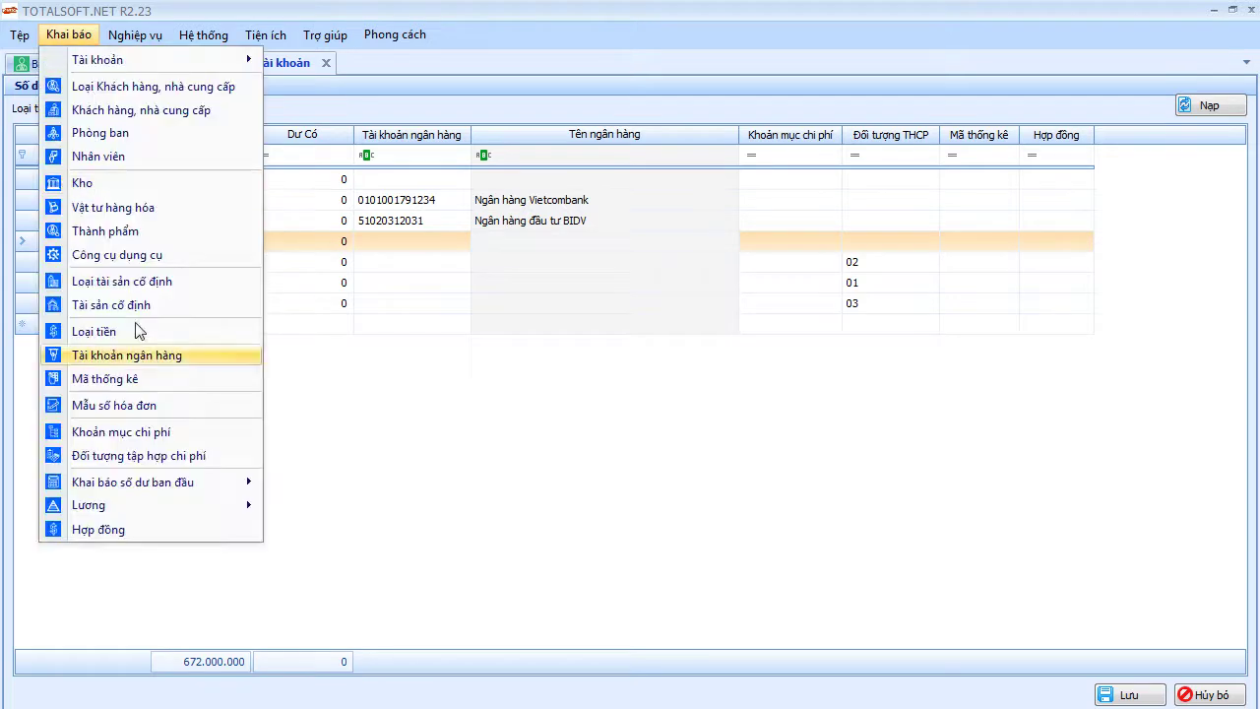
mouse_move(160, 482)
click(346, 533)
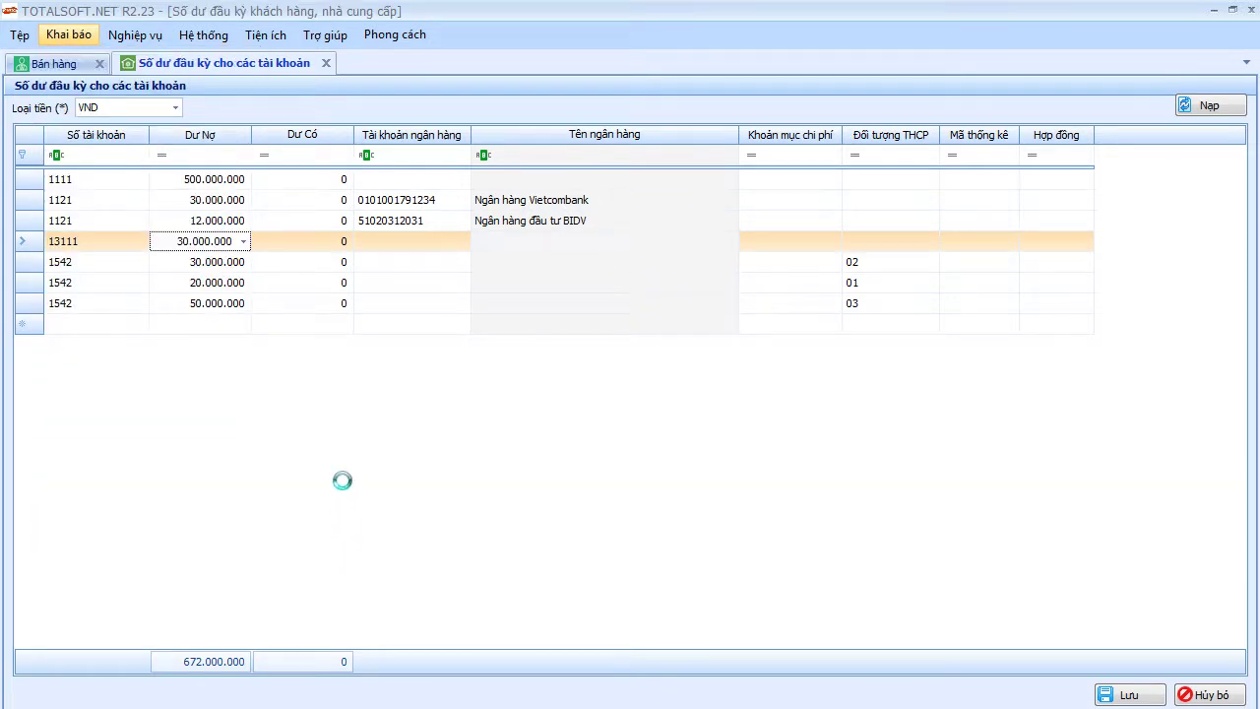
click(263, 193)
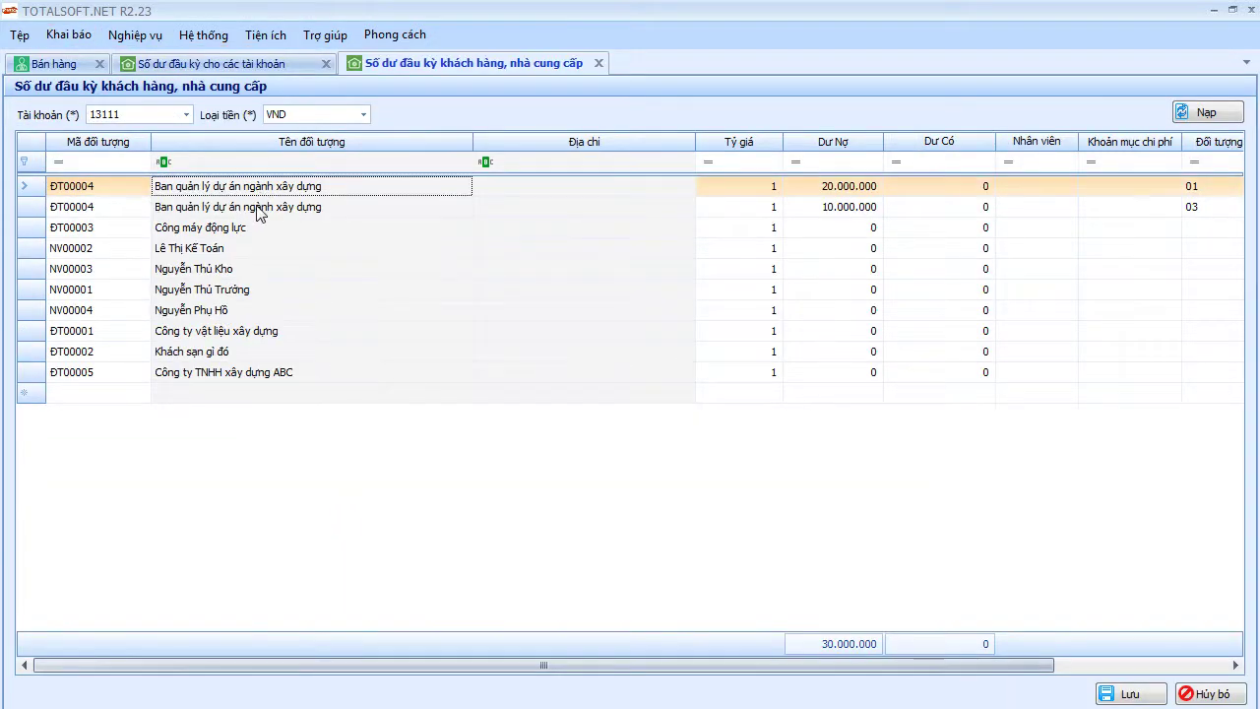
click(266, 209)
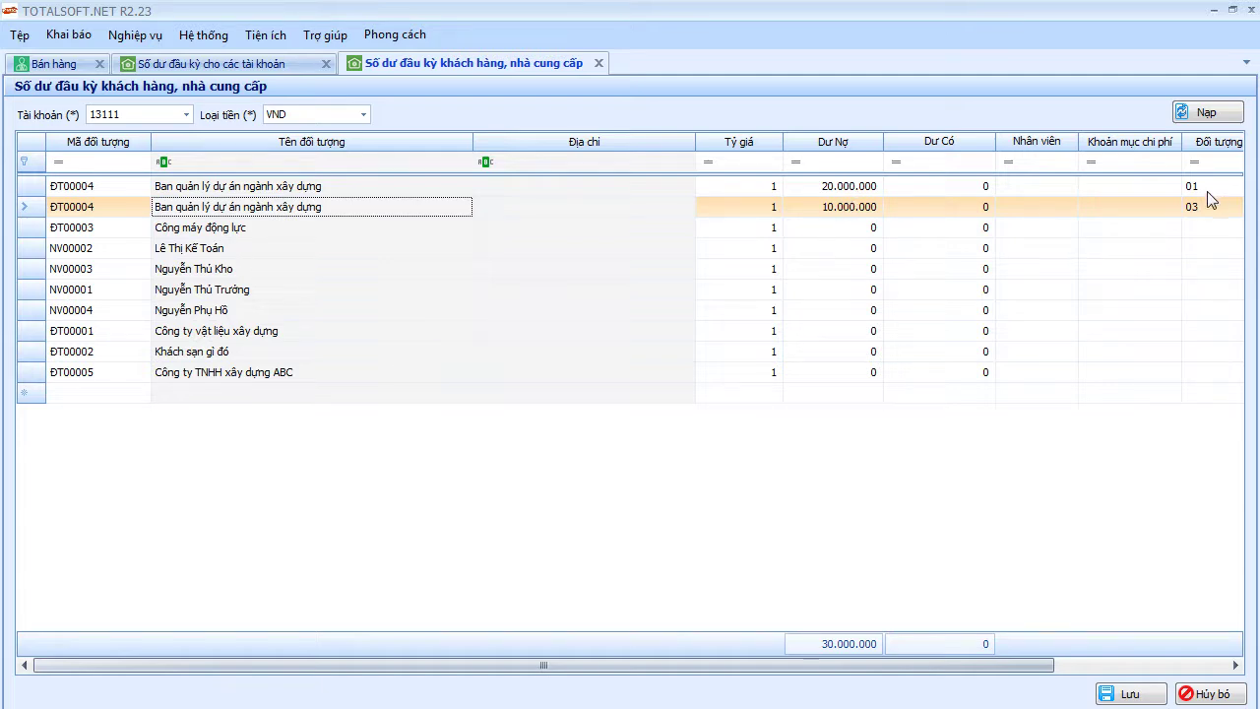
click(326, 63)
click(394, 63)
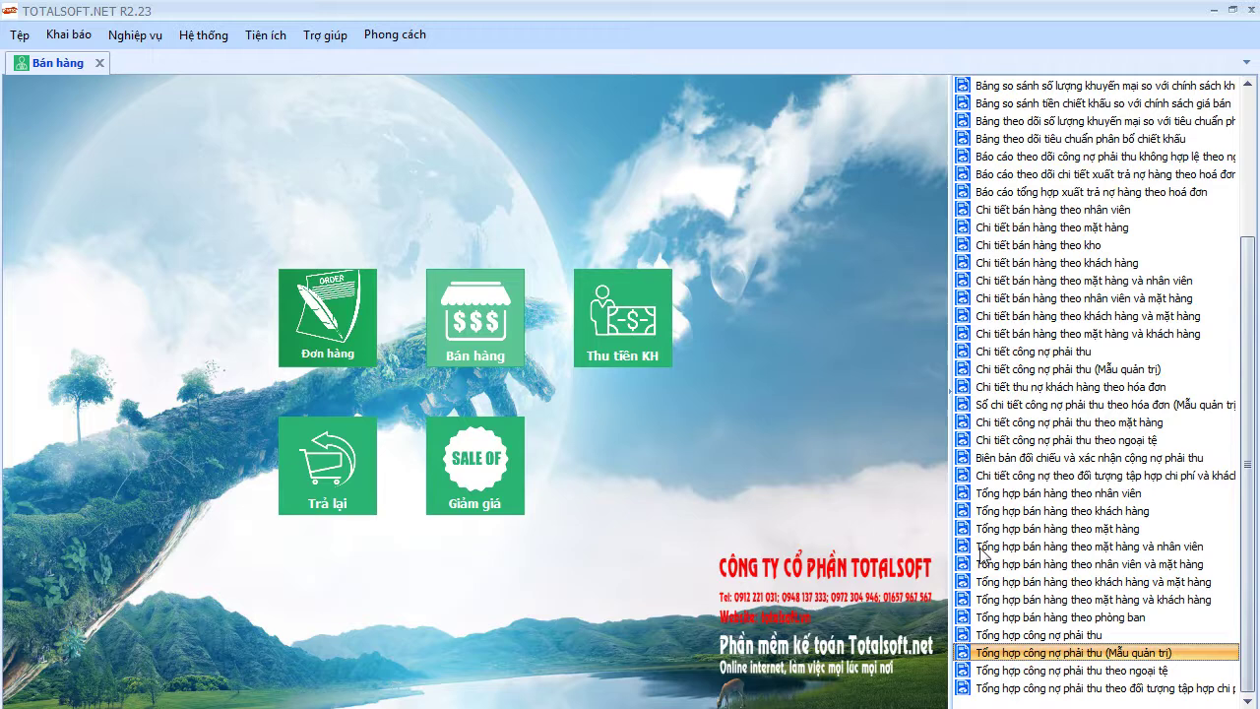
Run Tổng hợp công nợ phải thu (Mẫu quản trị) for all customers in Tháng 1 and review both projects' debts
double_click(1014, 658)
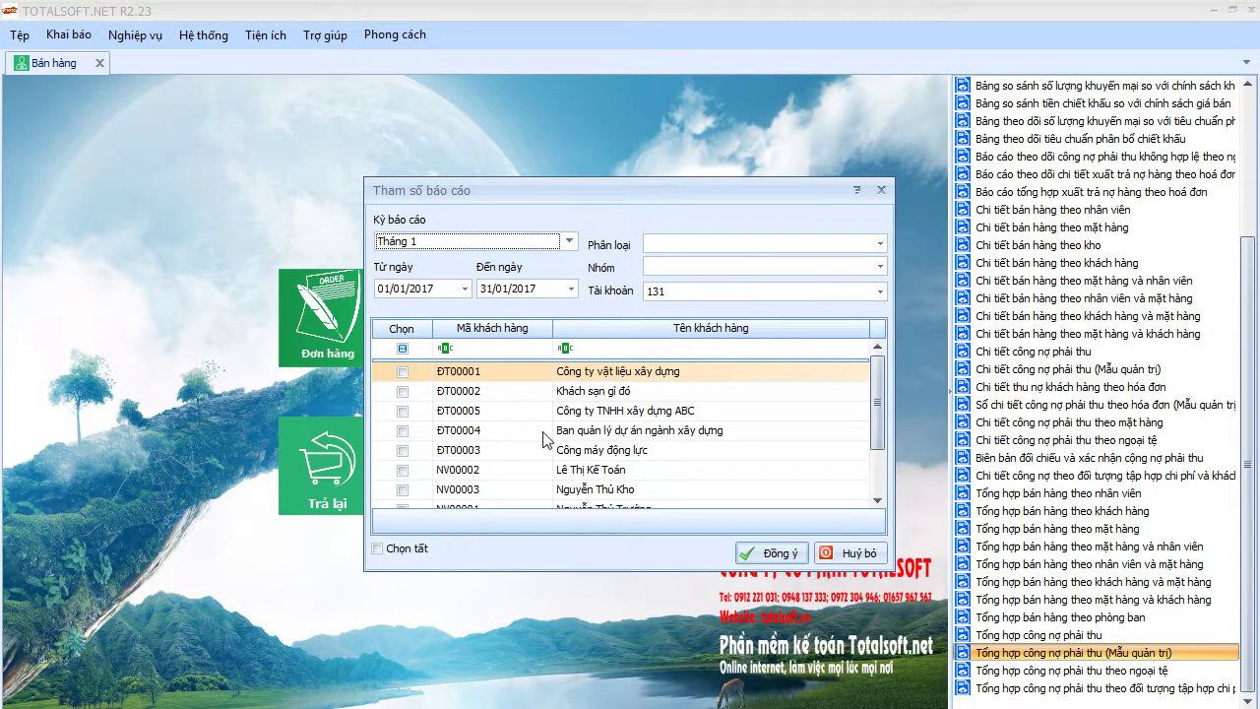
click(378, 550)
click(773, 553)
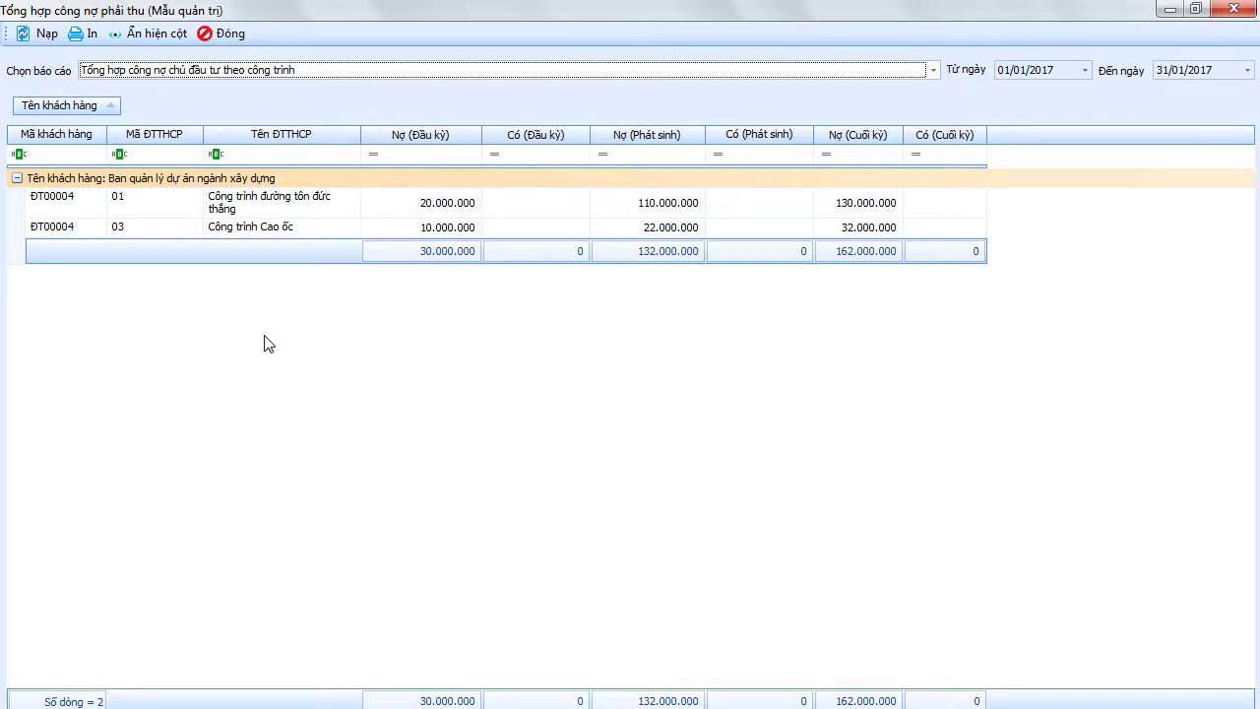
click(848, 208)
click(620, 229)
click(568, 209)
Generate the report's print preview and export it as a single XLS file named Document.xls
click(91, 35)
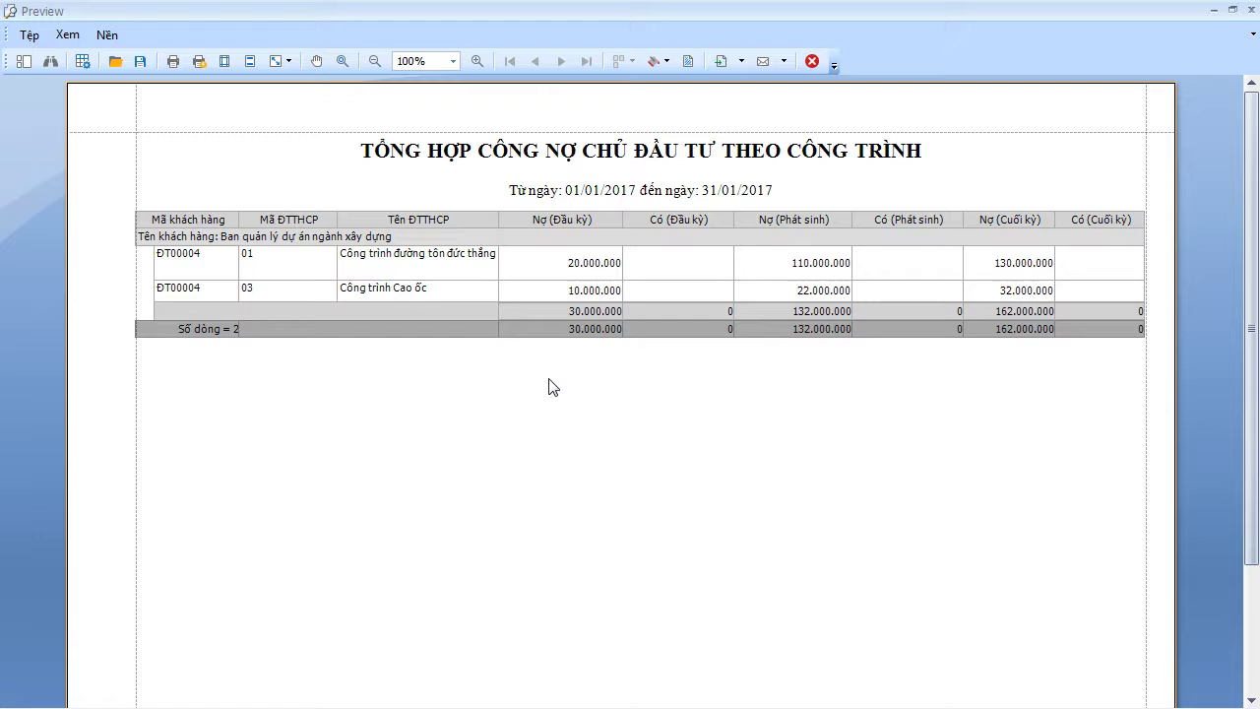
click(30, 37)
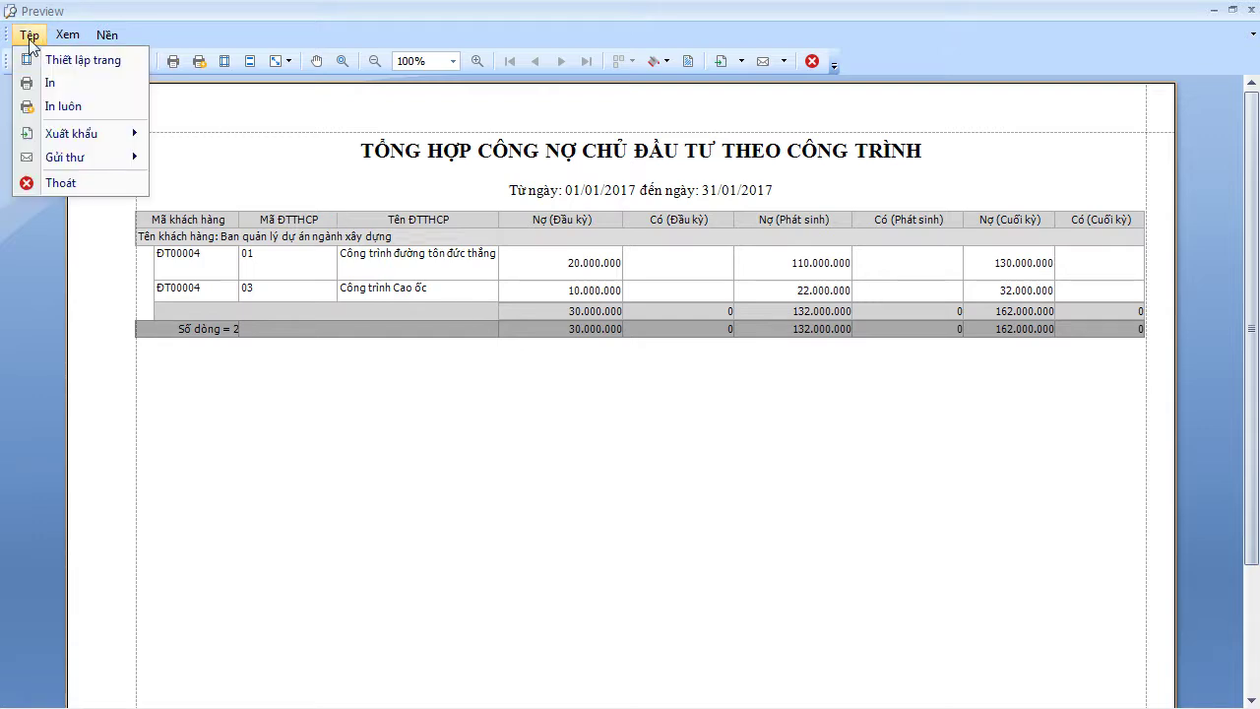
mouse_move(67, 131)
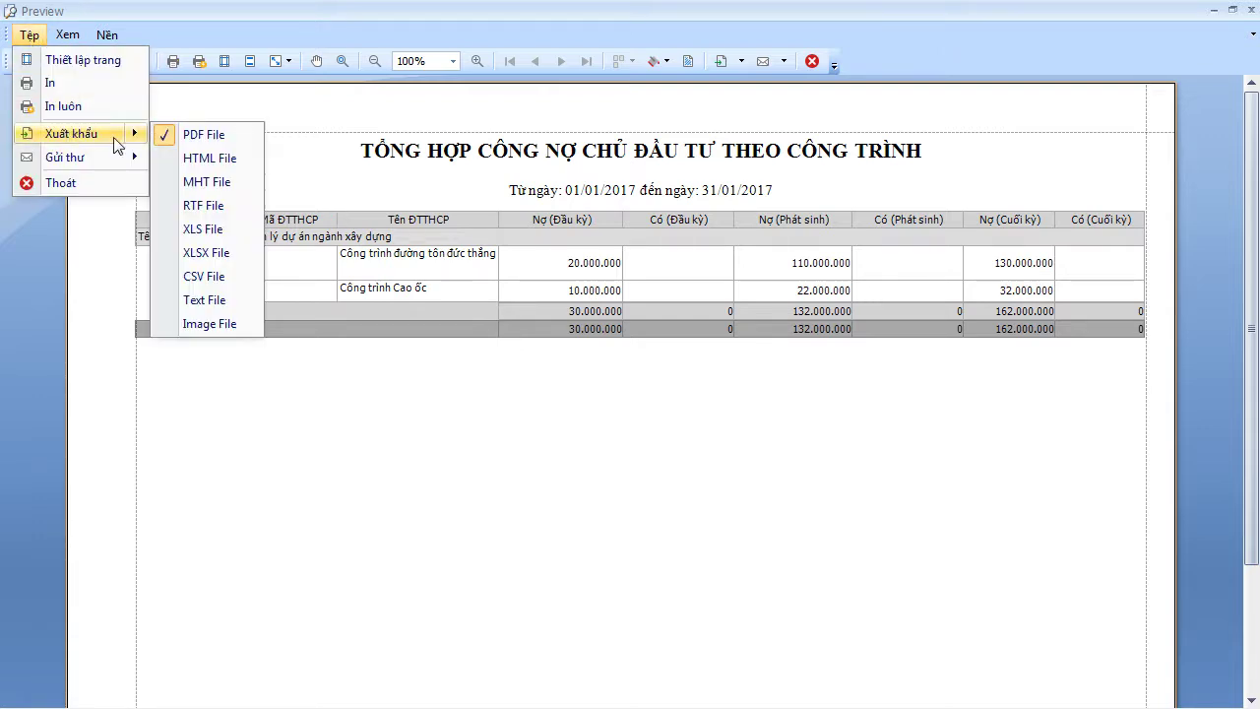
click(207, 239)
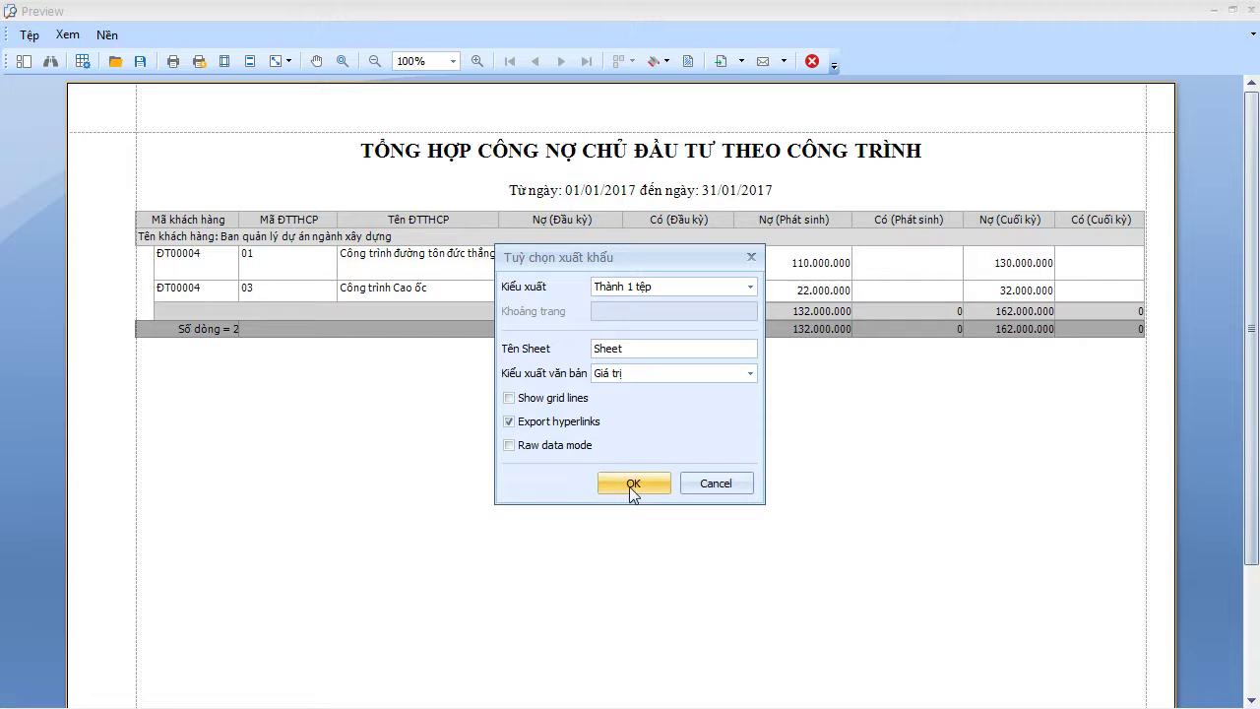
click(632, 487)
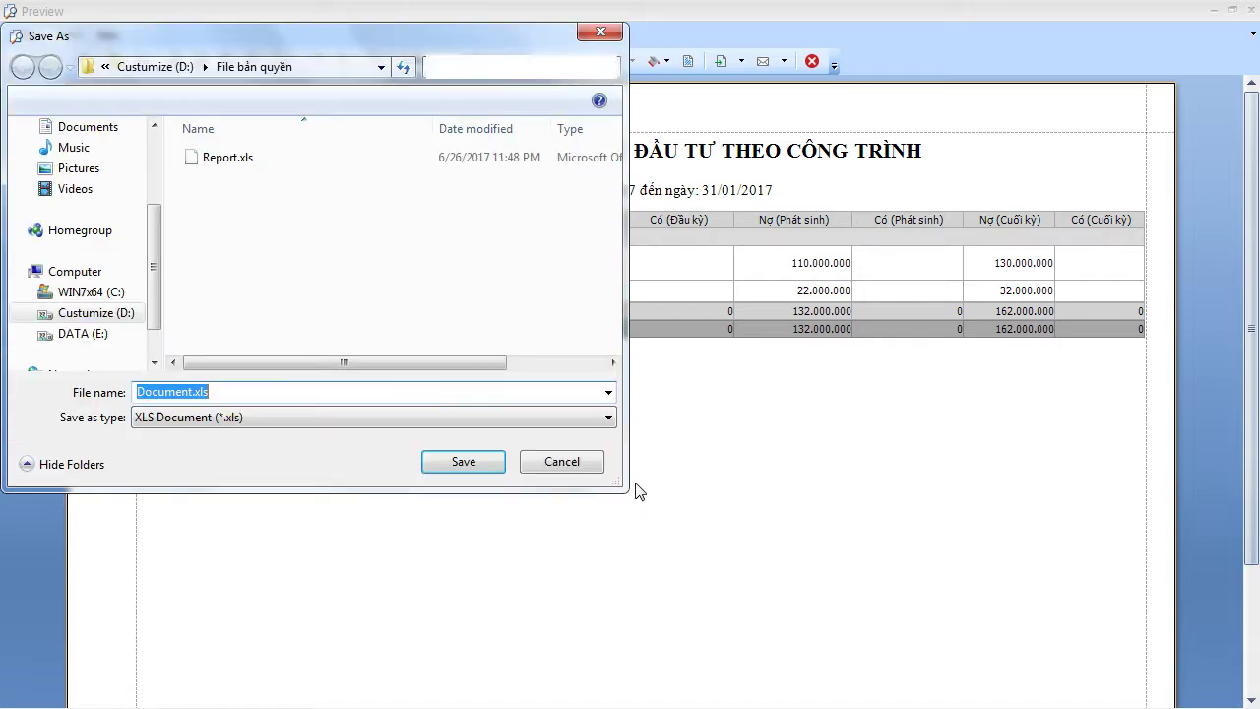
click(454, 469)
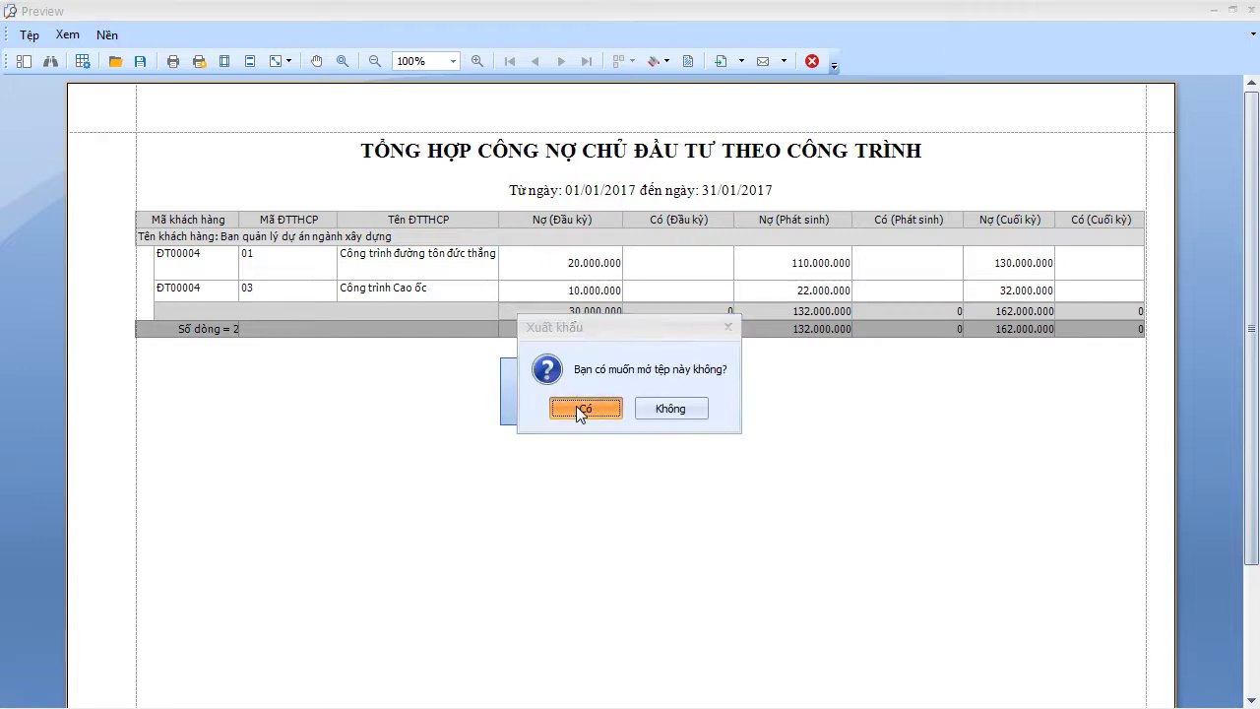
Open the exported Document.xls in Excel and review the project receivables table and its grand total row
click(577, 408)
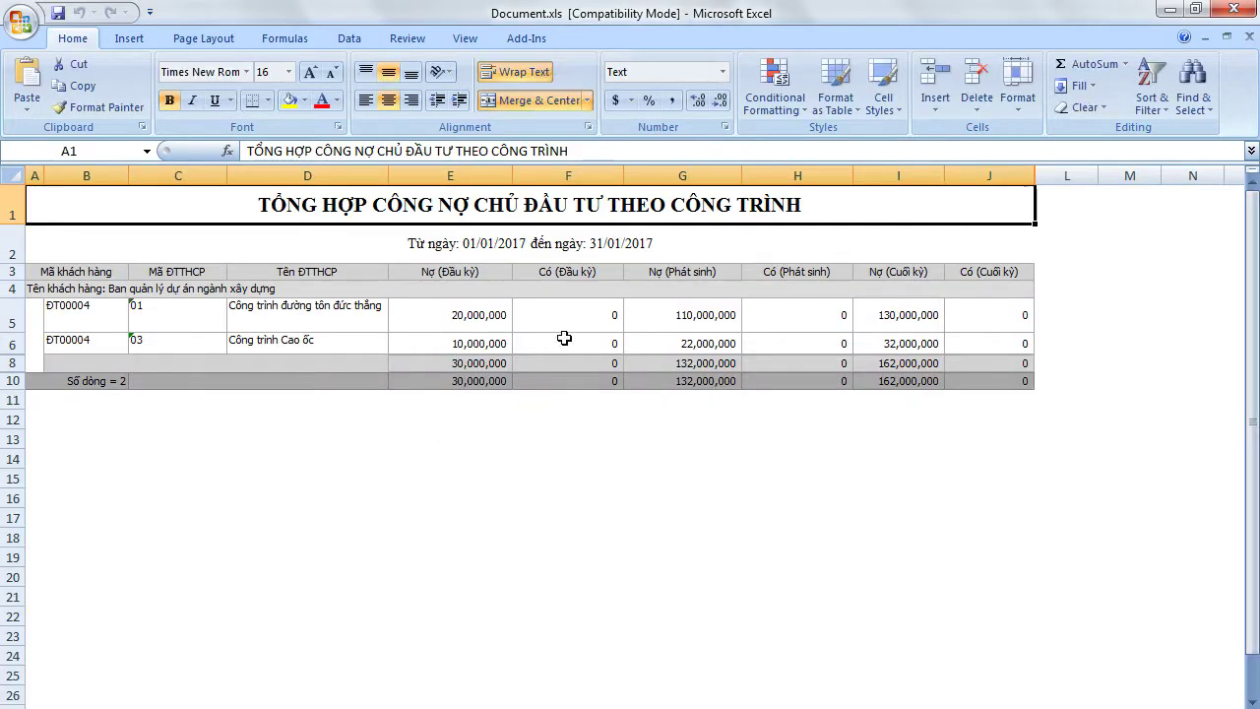
mouse_move(99, 203)
mouse_down()
mouse_move(560, 329)
mouse_move(1044, 403)
mouse_move(1058, 520)
mouse_move(1077, 357)
mouse_up()
click(938, 485)
drag(208, 383, 890, 391)
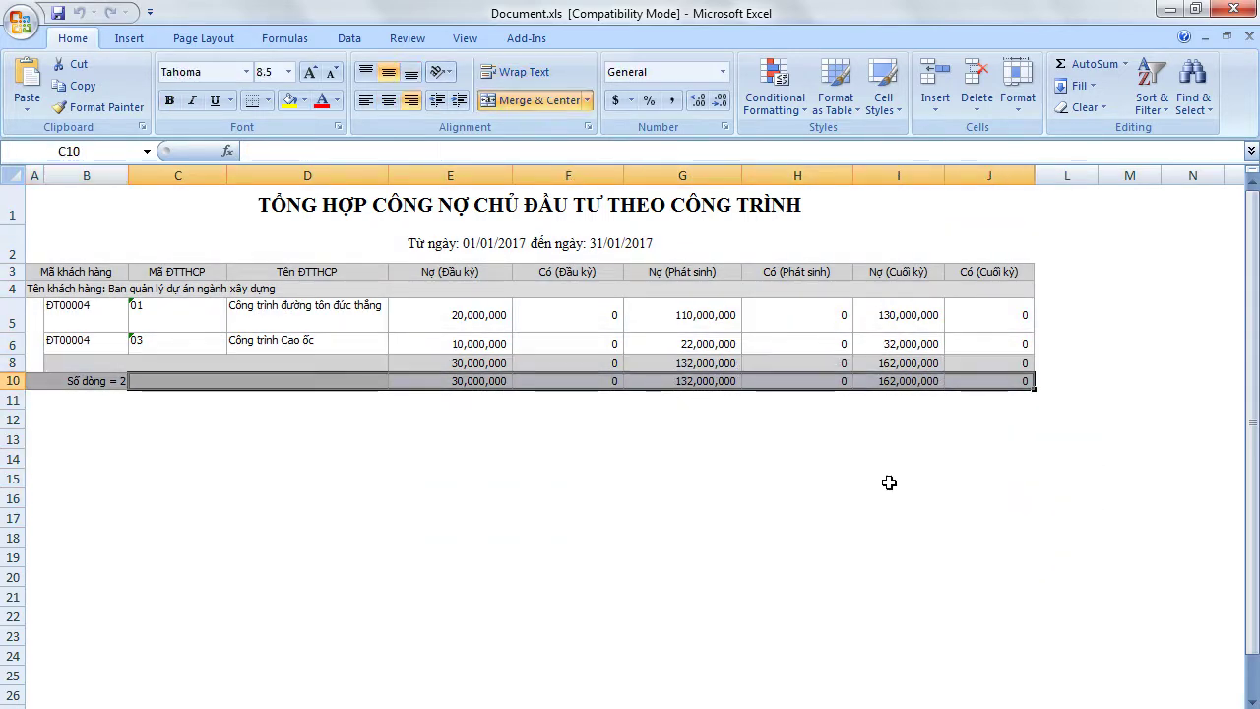
click(784, 540)
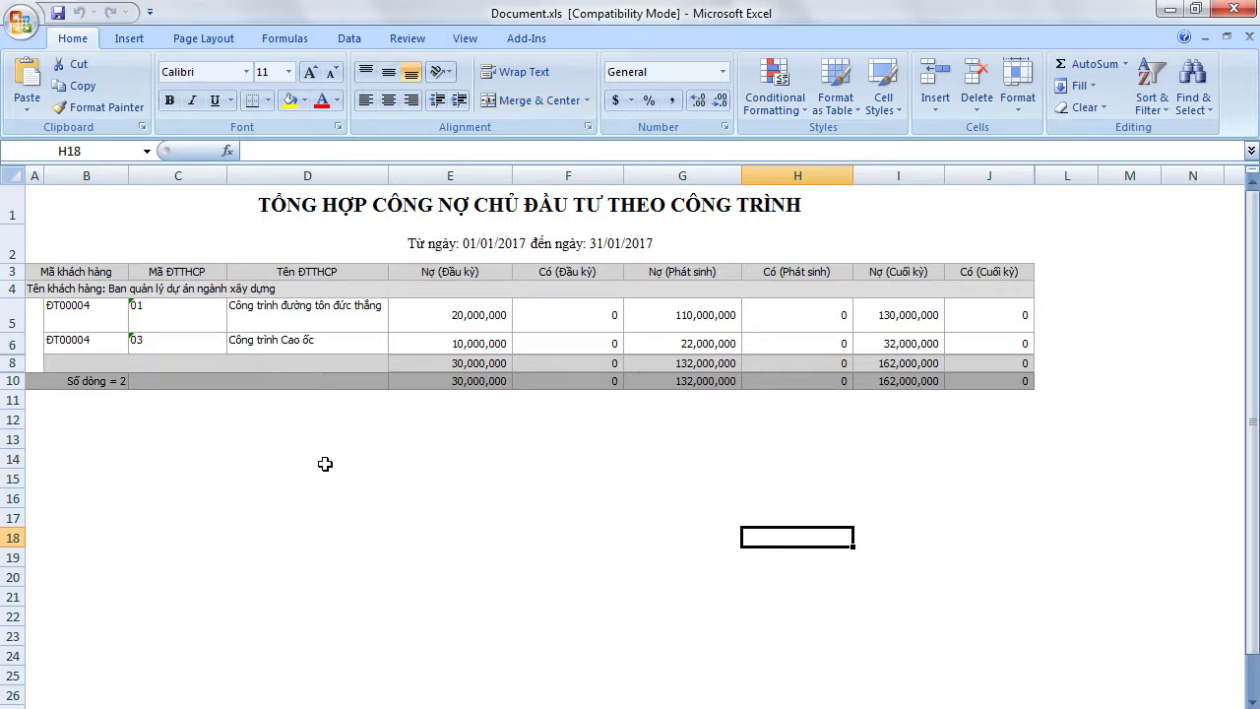
Switch back to TOTALSOFT.NET and close the print preview and the Tổng hợp công nợ phải thu report window
mouse_move(662, 679)
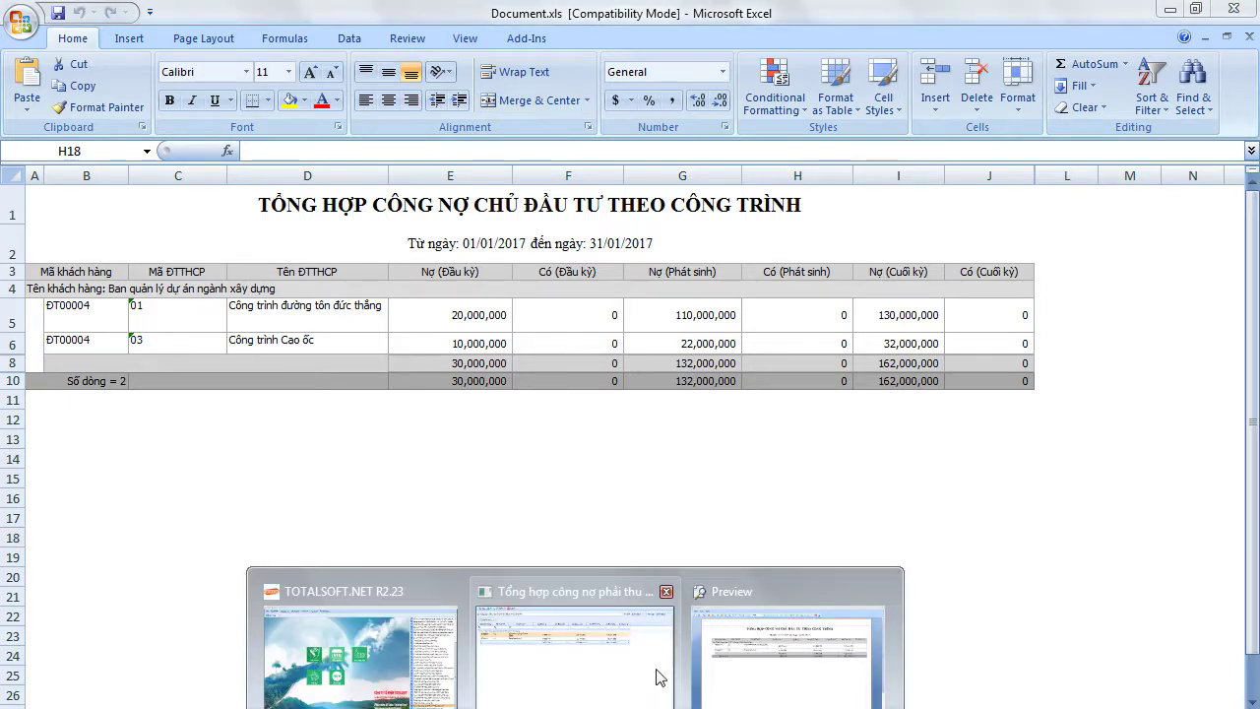
click(712, 668)
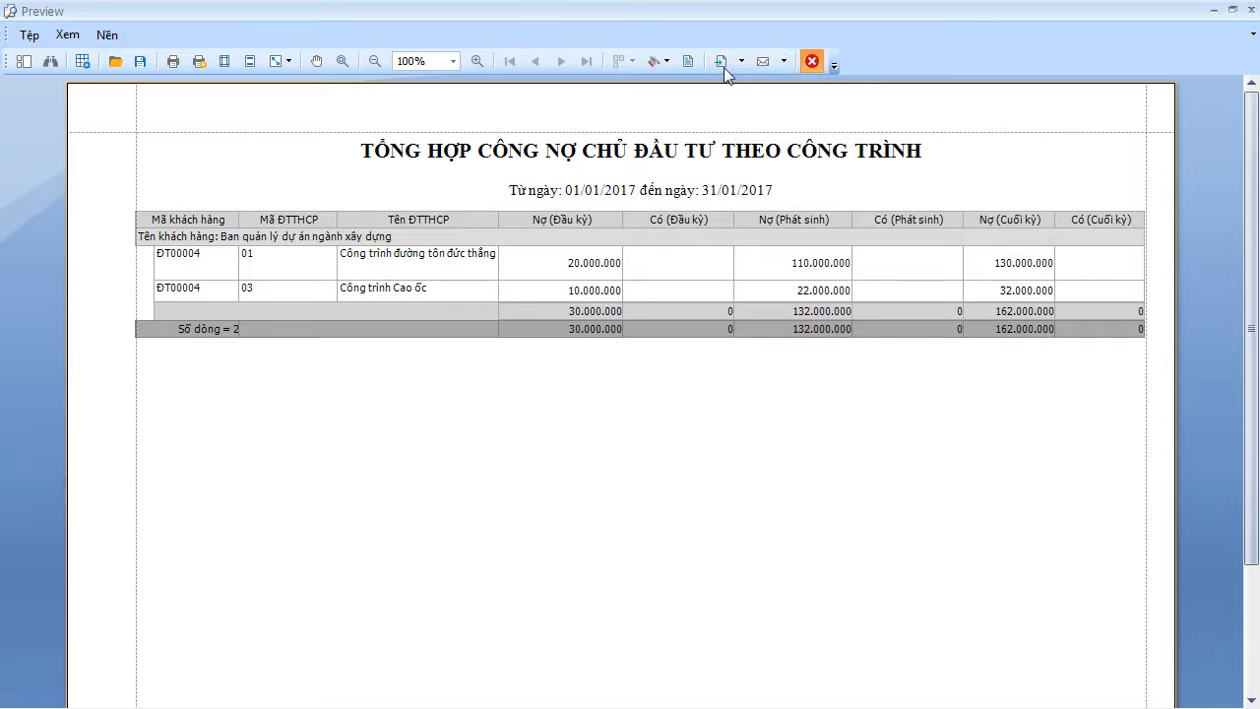
click(811, 61)
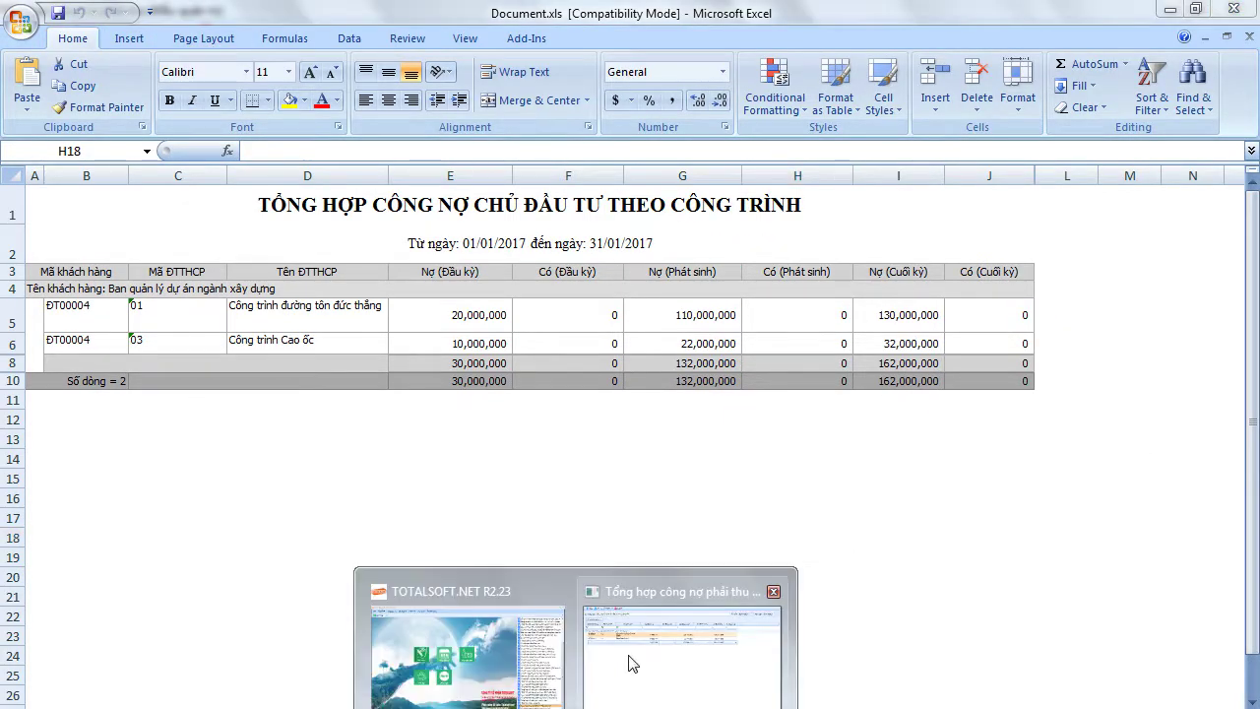
click(633, 664)
click(232, 36)
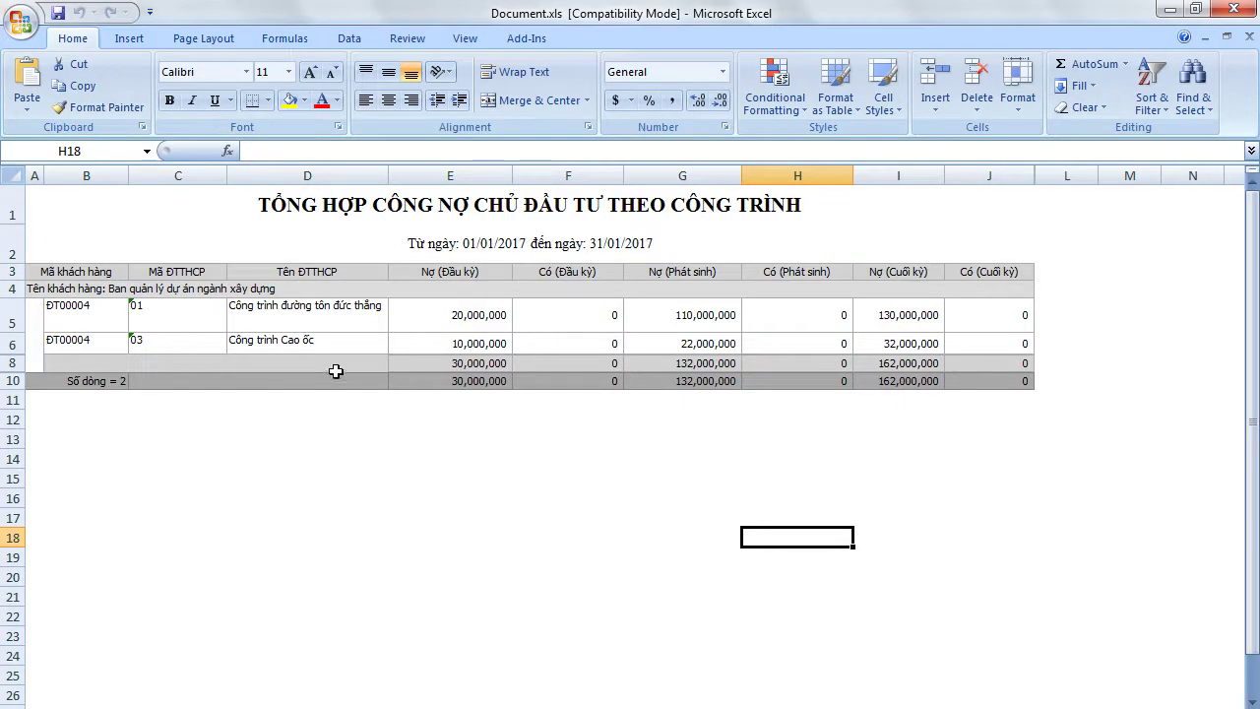